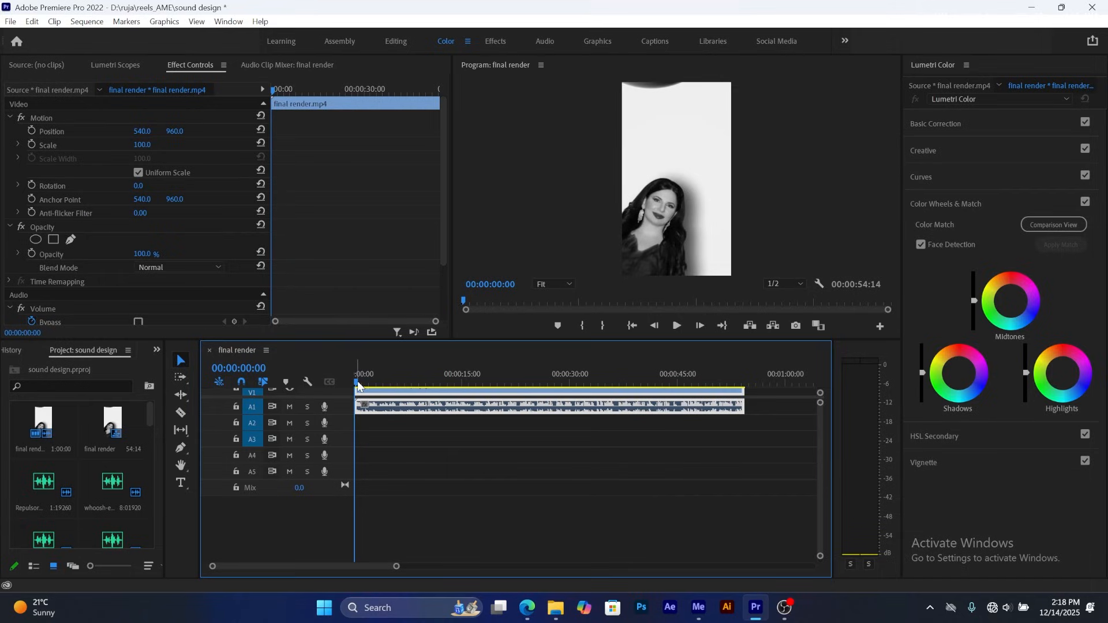
- Try the camera-flash-204151 sound from the Camera folder at the start of track A2 and play it back
left_click_drag(358, 383, 354, 384)
mouse_move(552, 611)
left_click(633, 522)
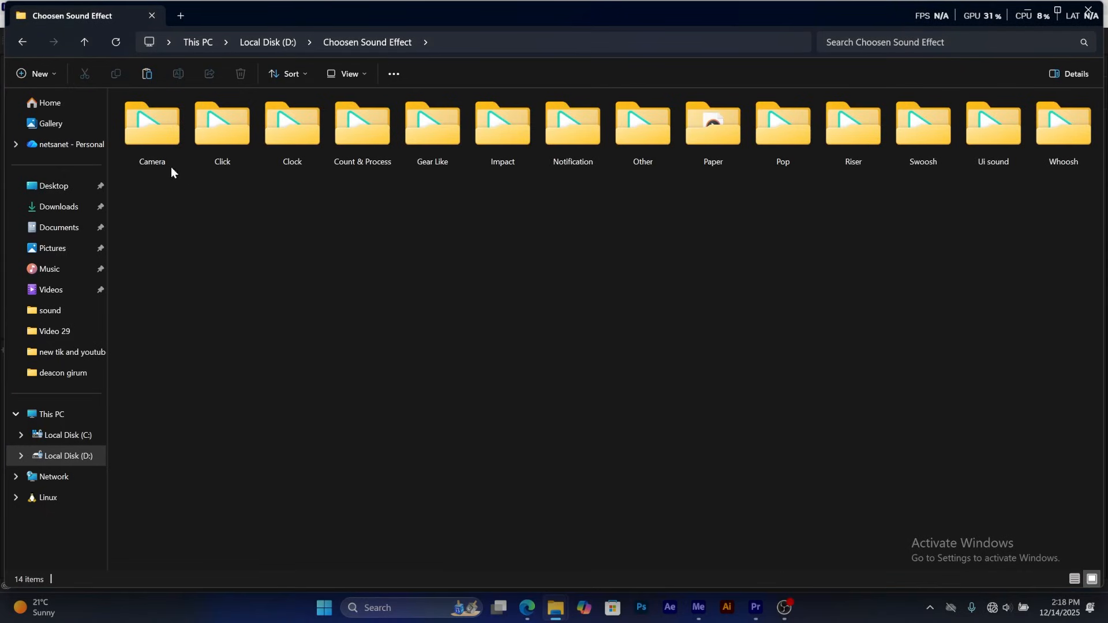
double_click(162, 139)
left_click(173, 138)
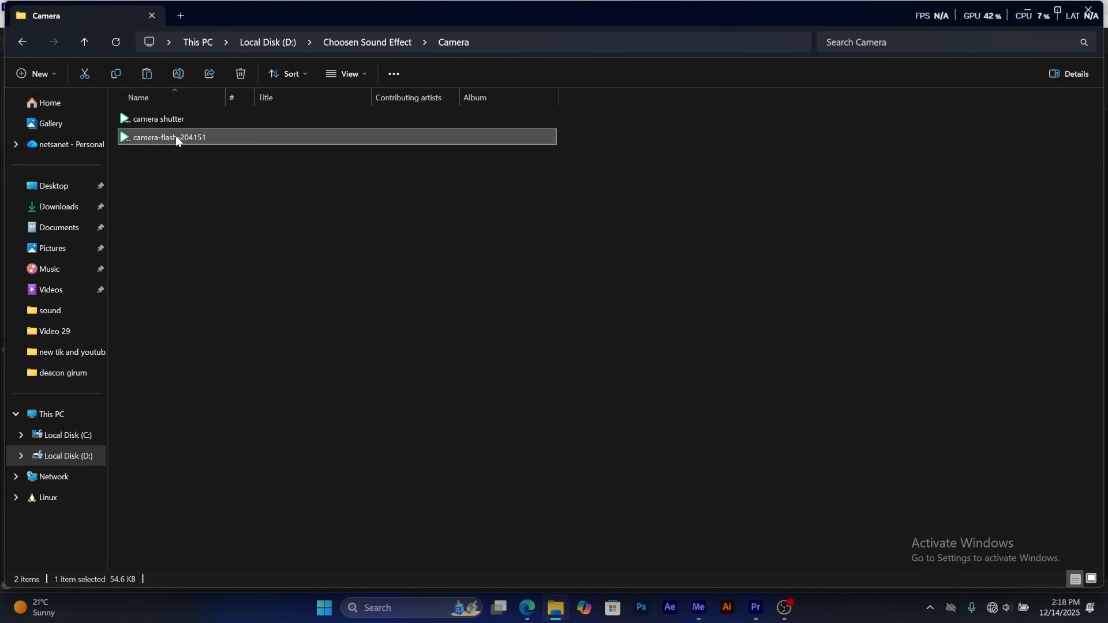
left_click_drag(190, 138, 112, 517)
key("space")
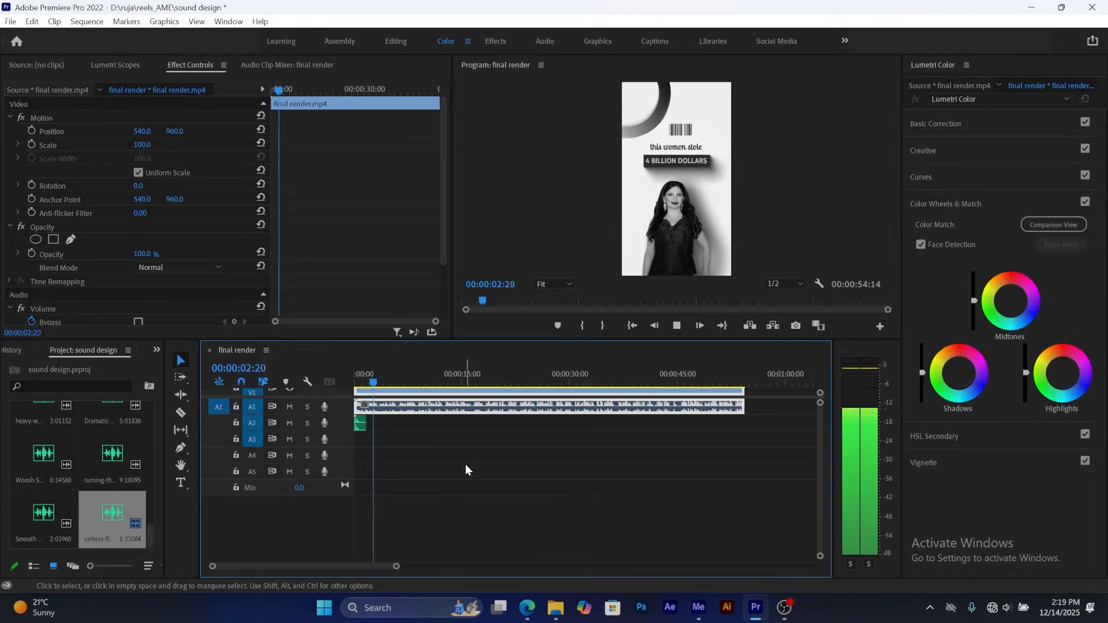
key("space")
- Delete the camera flash clip from track A2
left_click(365, 439)
left_click(360, 424)
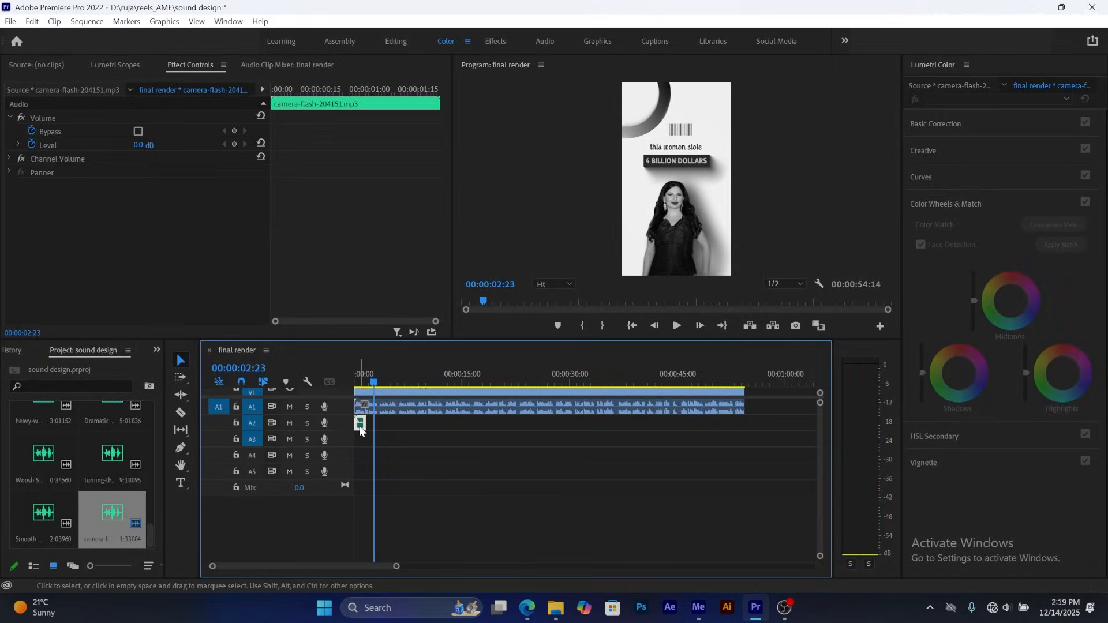
key("Delete")
- Add the Repulsor sound from the Other folder at the start of track A2 and play it back from the beginning
mouse_move(555, 608)
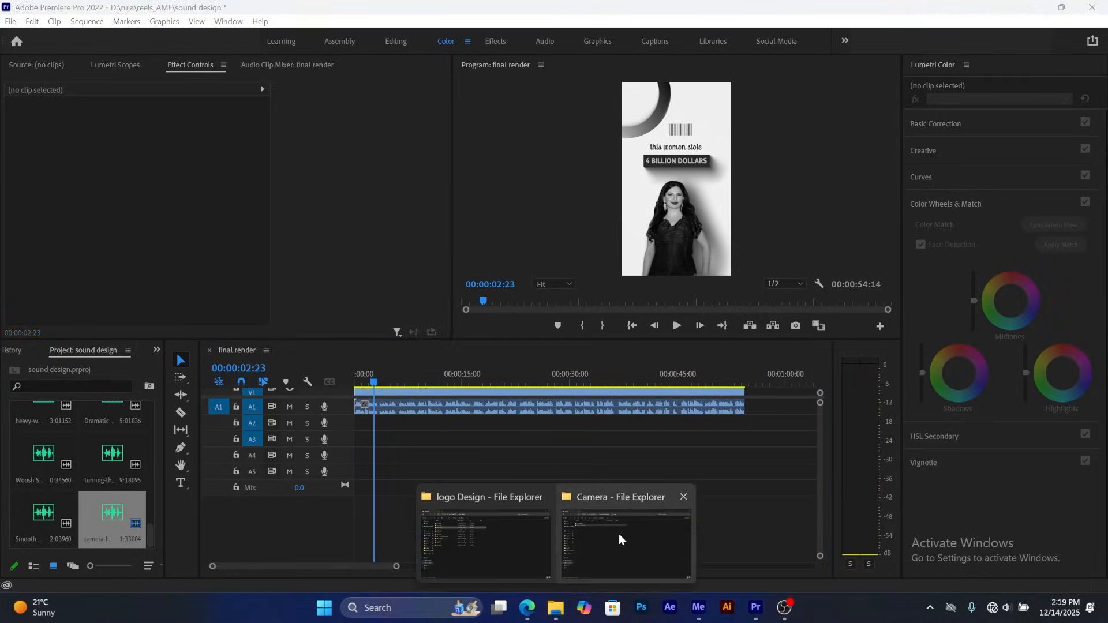
left_click(620, 530)
left_click(398, 50)
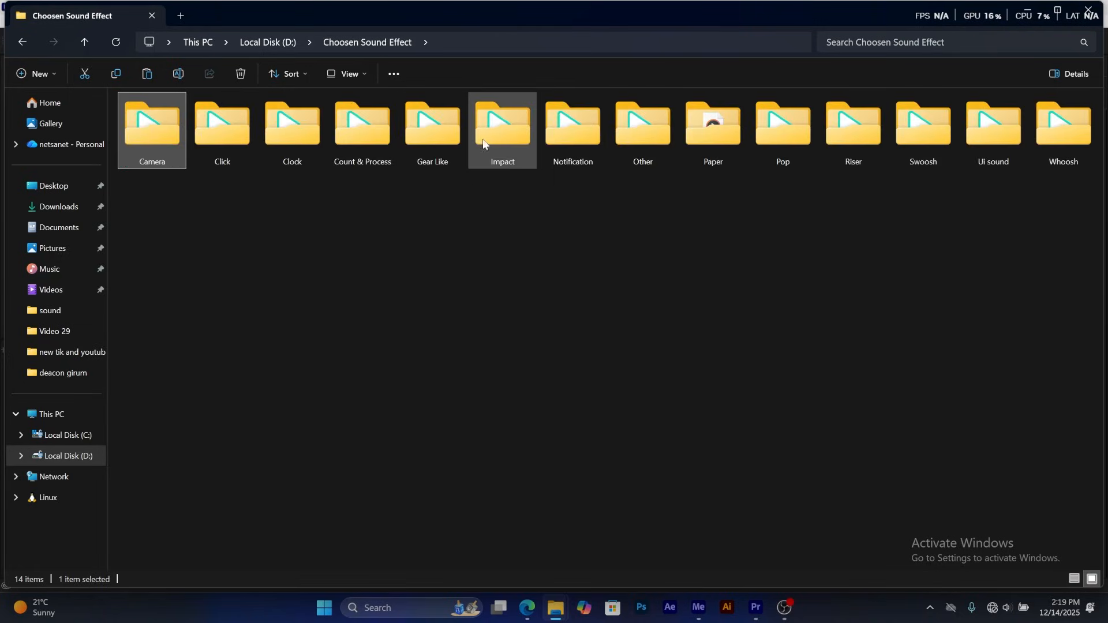
left_click(806, 222)
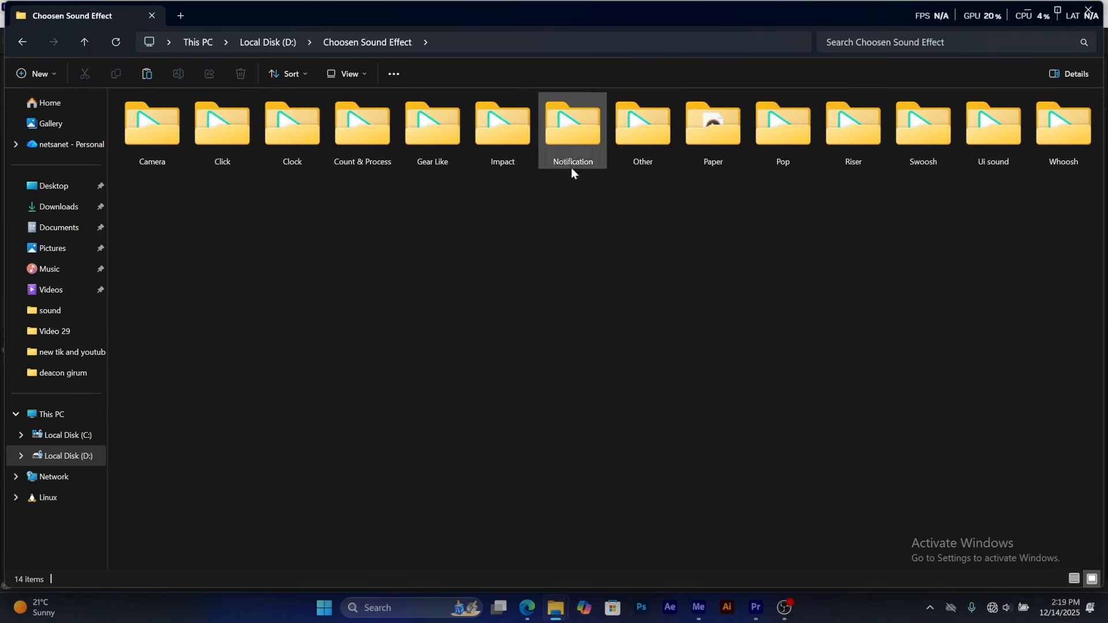
double_click(643, 125)
left_click(366, 271)
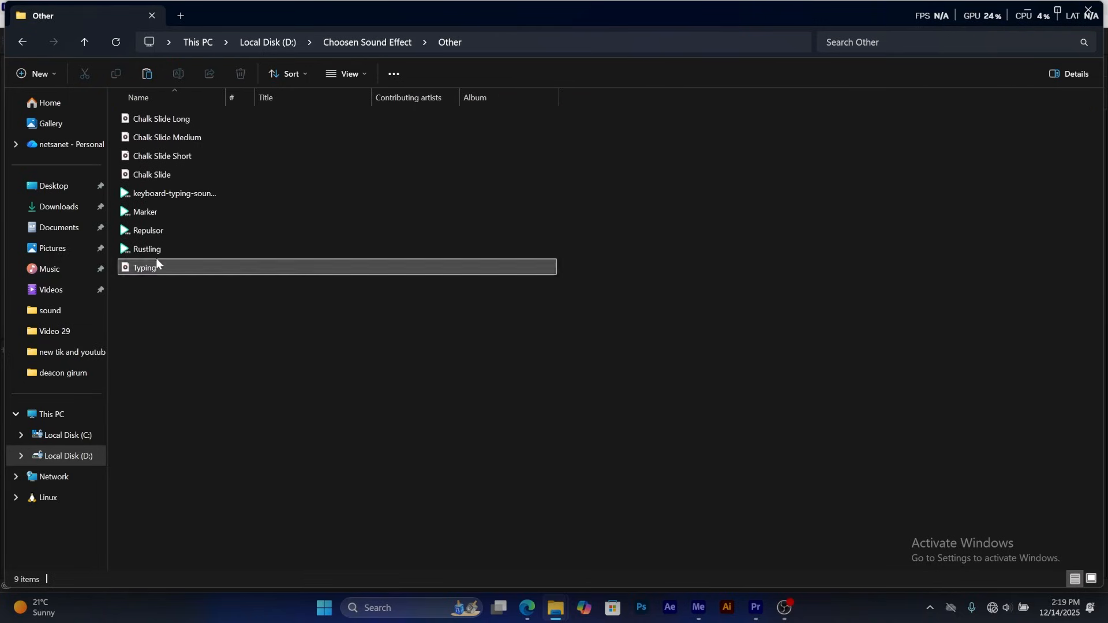
left_click_drag(149, 230, 356, 425)
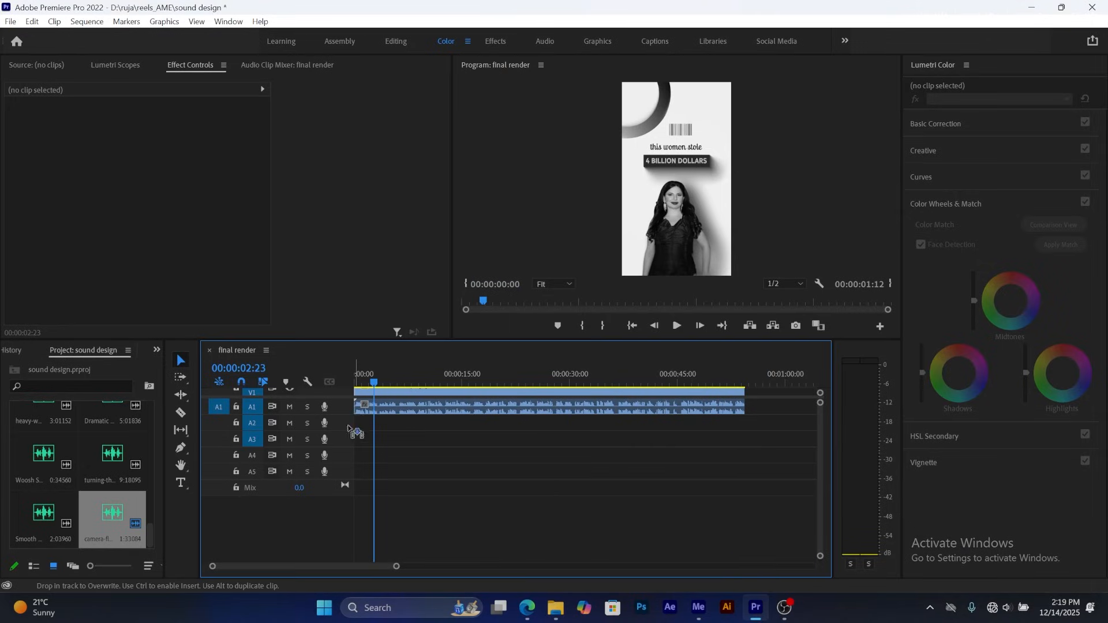
left_click_drag(374, 384, 359, 383)
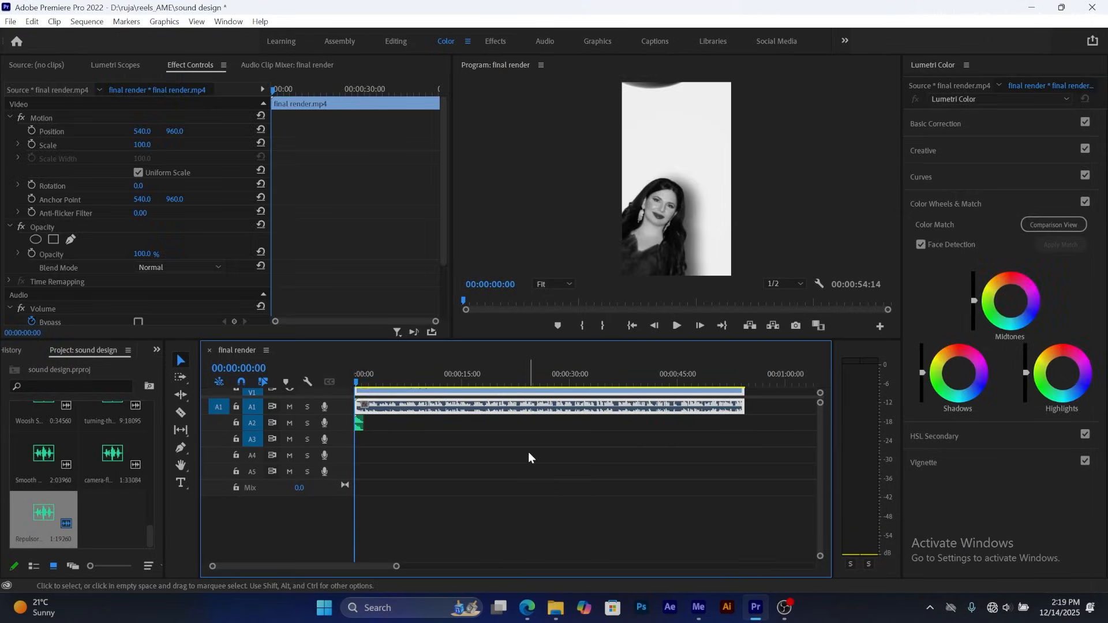
key("space")
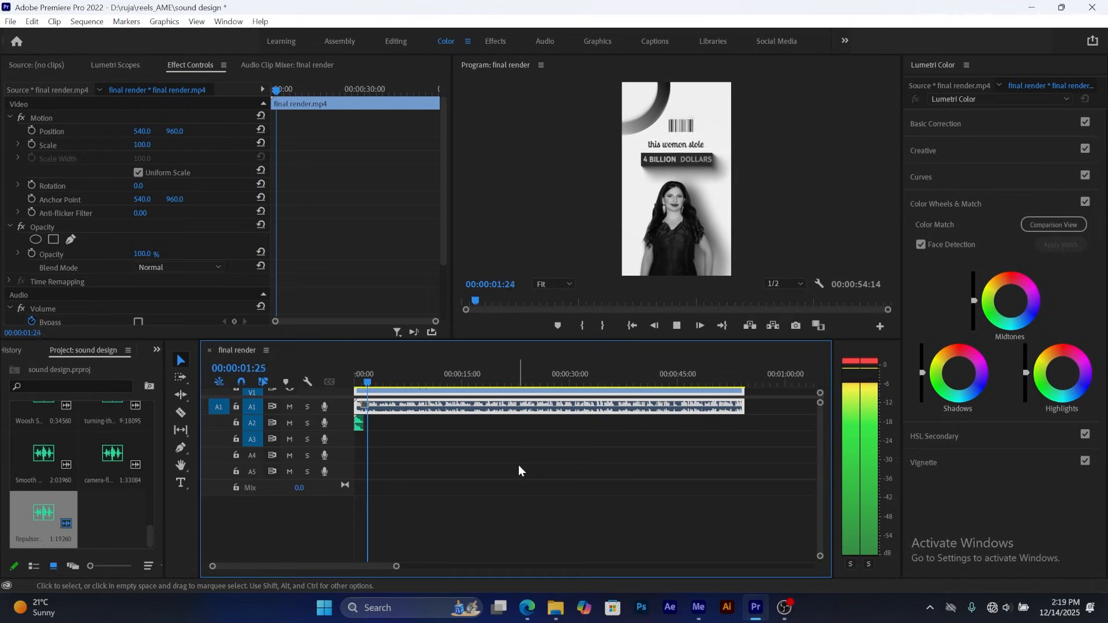
- Add the second ui-click-menu-modern sound from the Ui sound folder to track A3 at 00:00:00:19, where the word "this" appears
left_click_drag(376, 385, 359, 387)
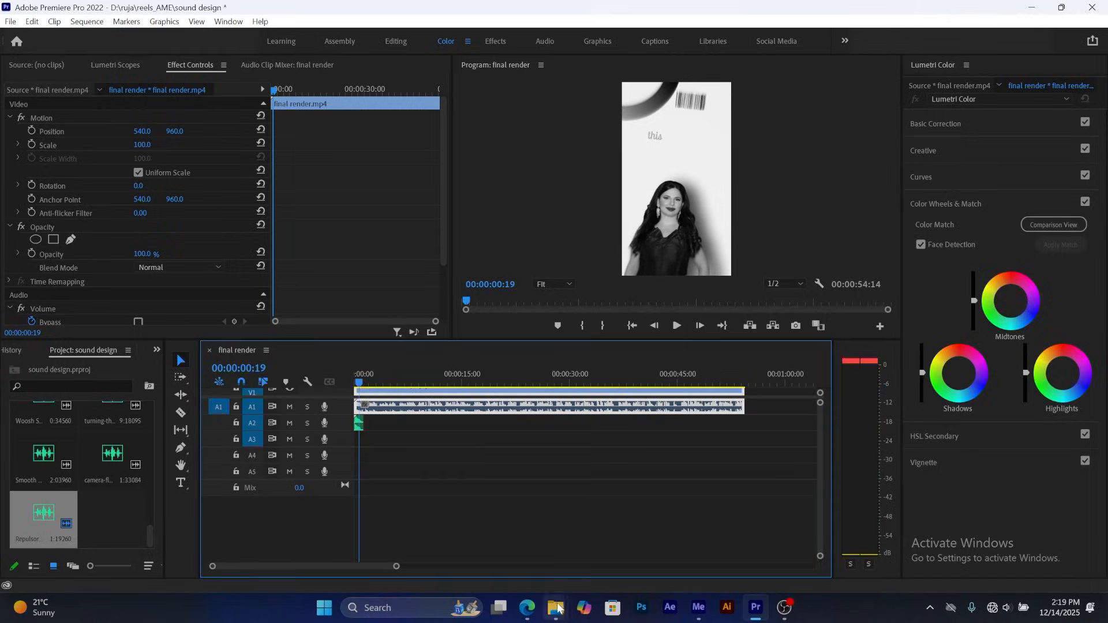
mouse_move(555, 608)
left_click(587, 530)
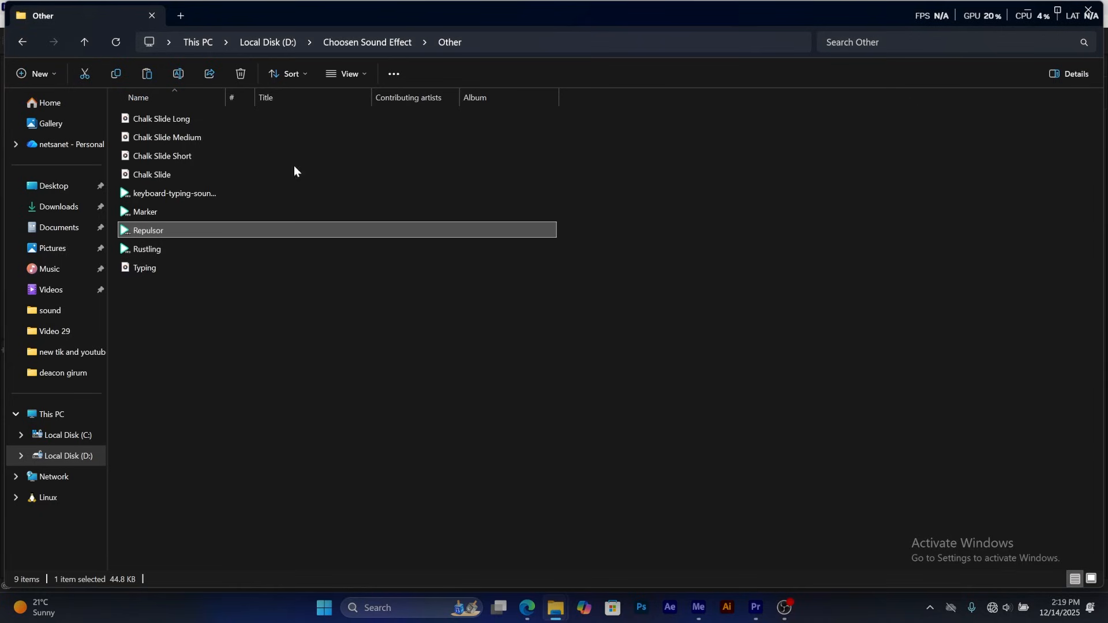
left_click(395, 46)
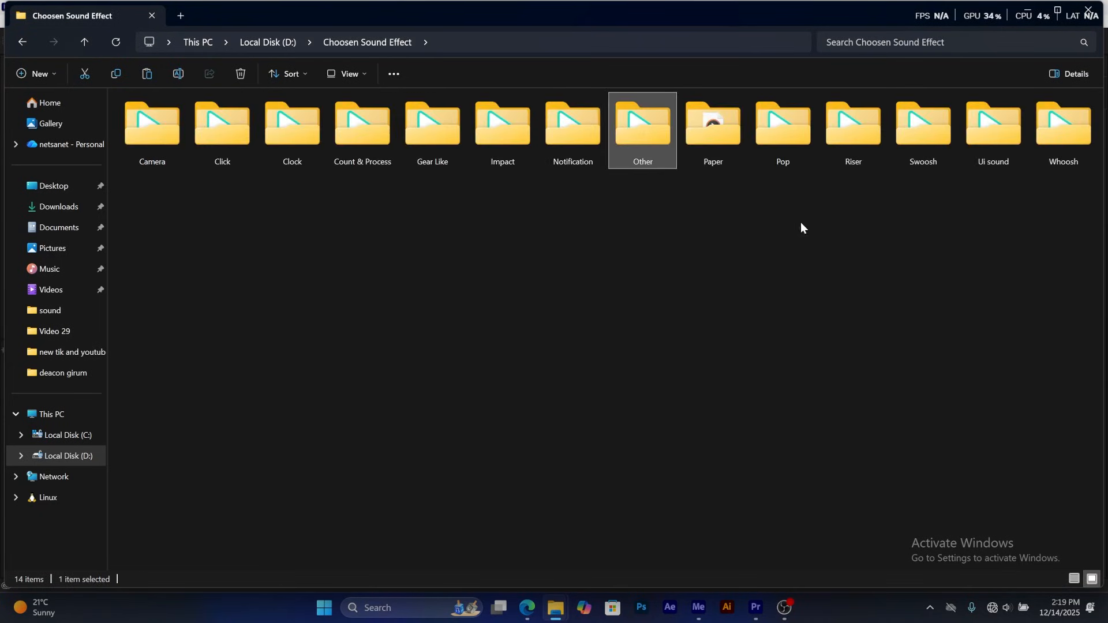
double_click(984, 134)
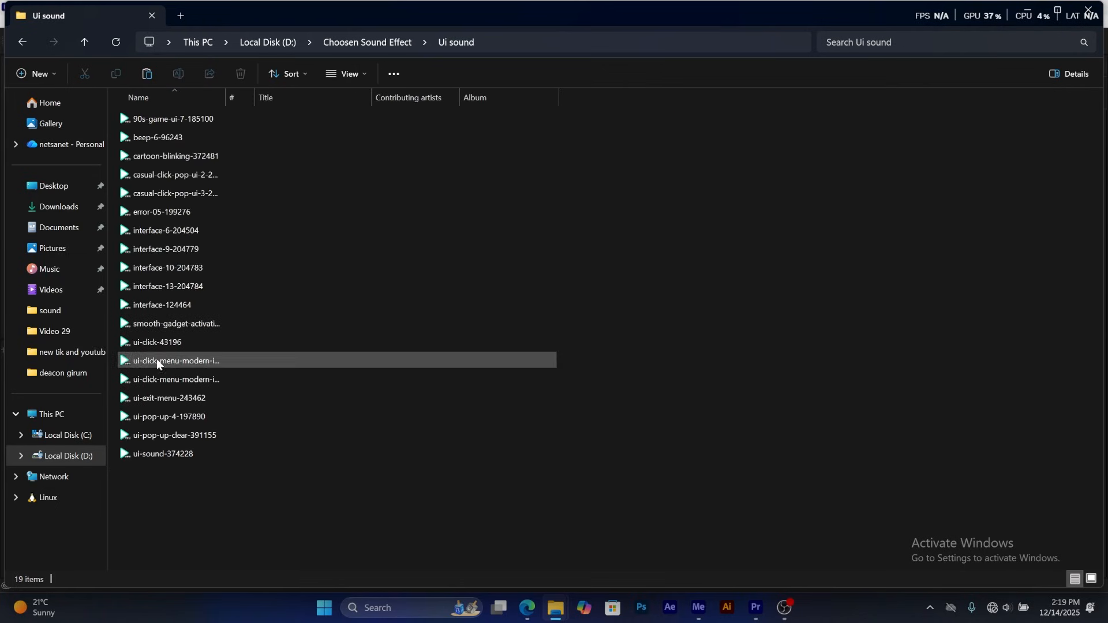
left_click_drag(157, 378, 363, 446)
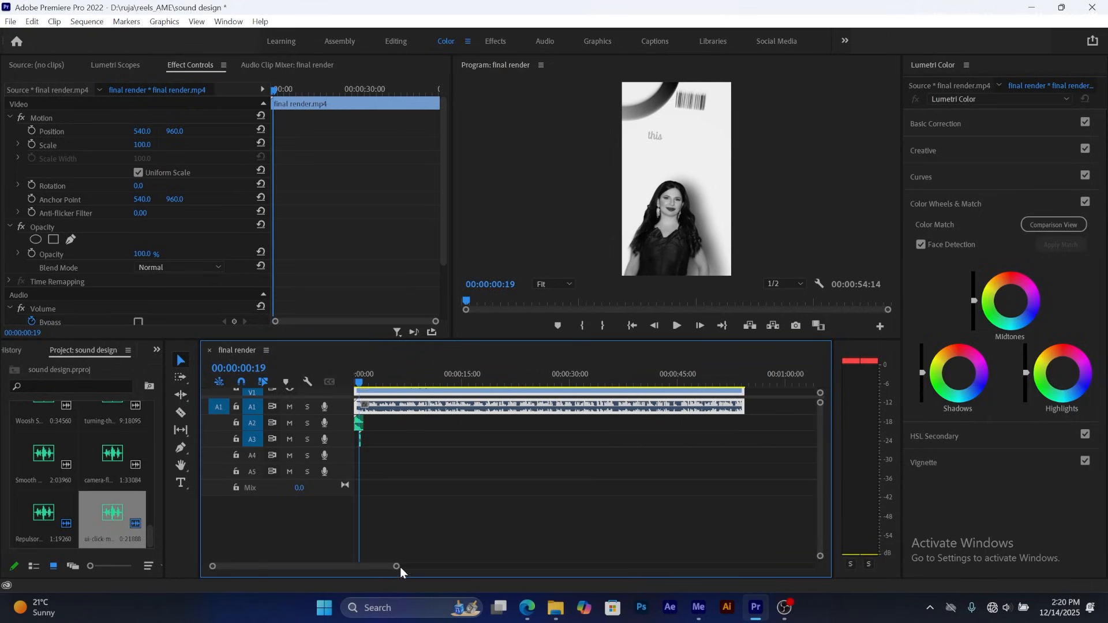
- Play back the sequence from the start to check the Repulsor and UI click sounds against the text animation
left_click_drag(400, 566, 249, 566)
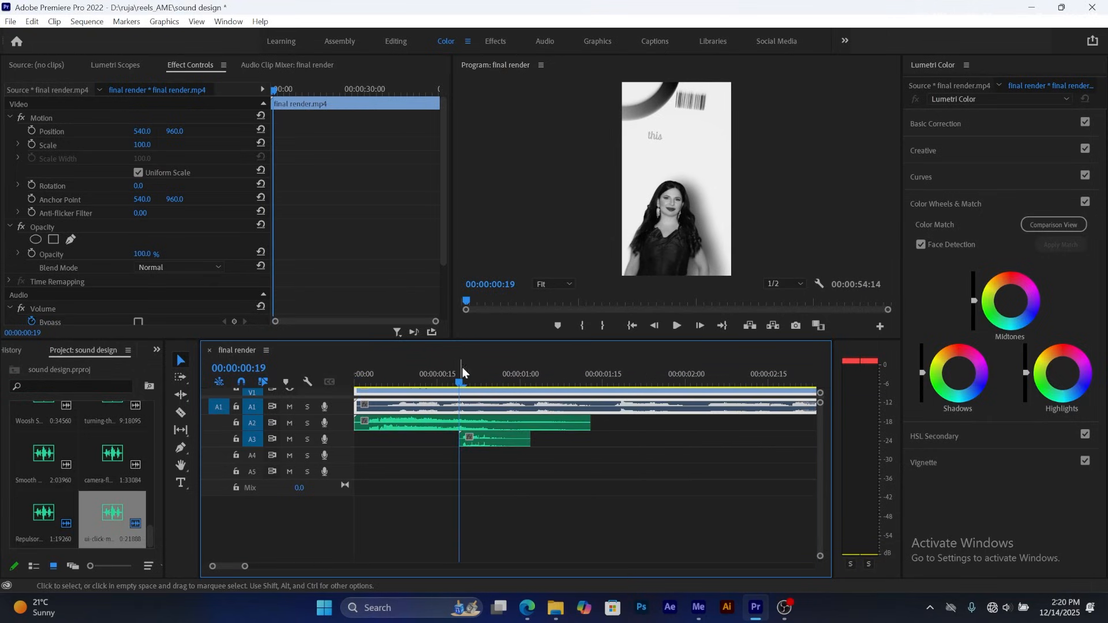
left_click_drag(461, 380, 509, 385)
key("Home")
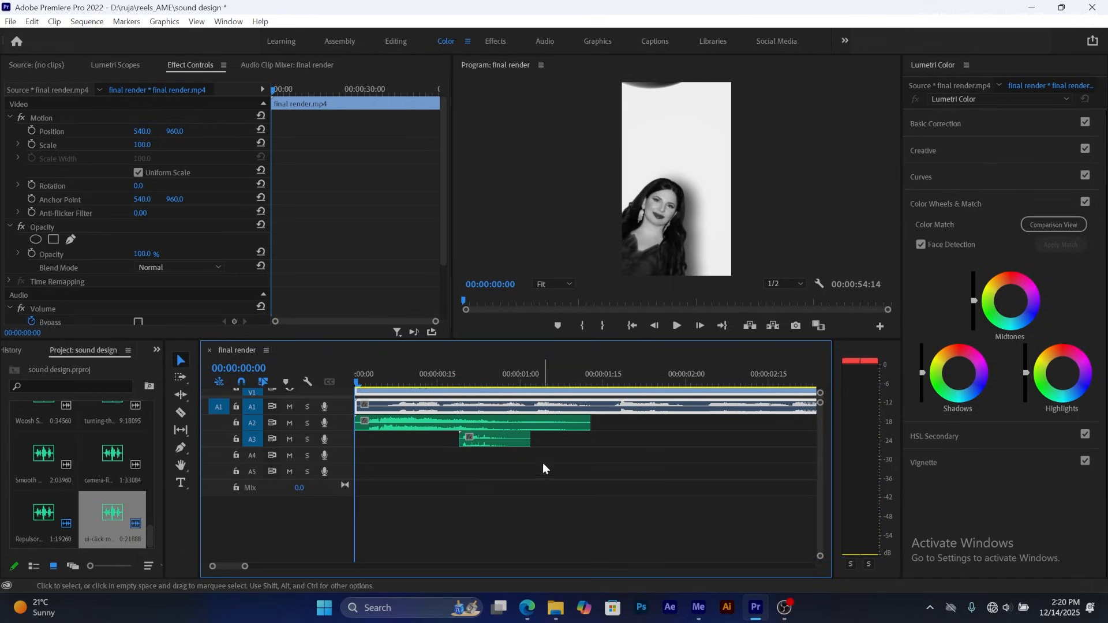
key("space")
key("space")
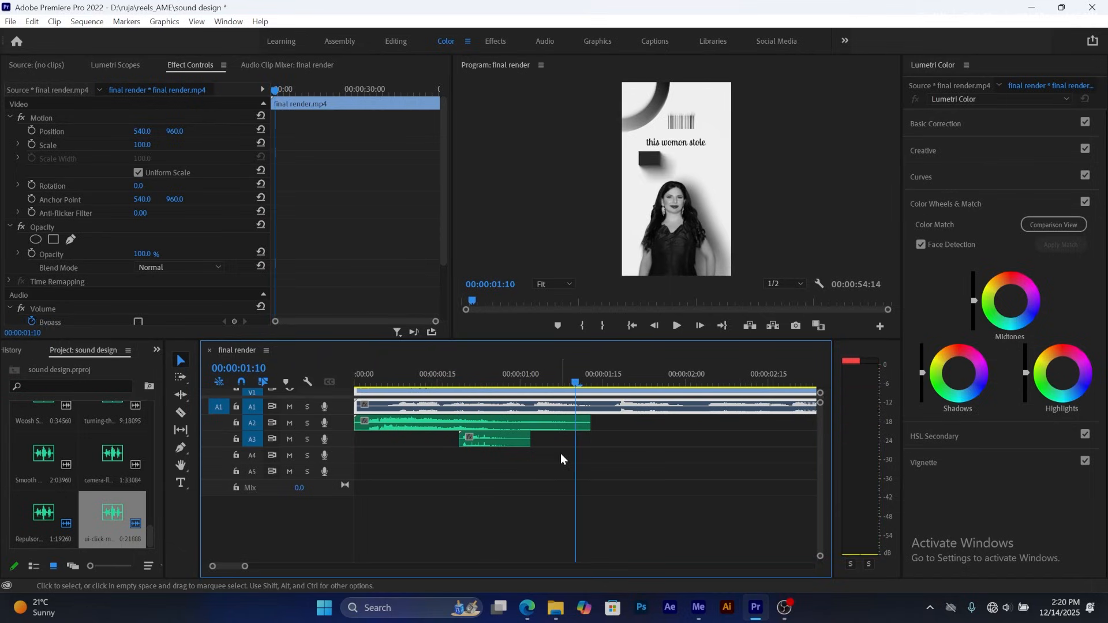
- Find the frame where the dark text box starts to appear and add the Marker sound from the Other folder to track A4 at about 00:00:01:00
left_click_drag(576, 385, 547, 385)
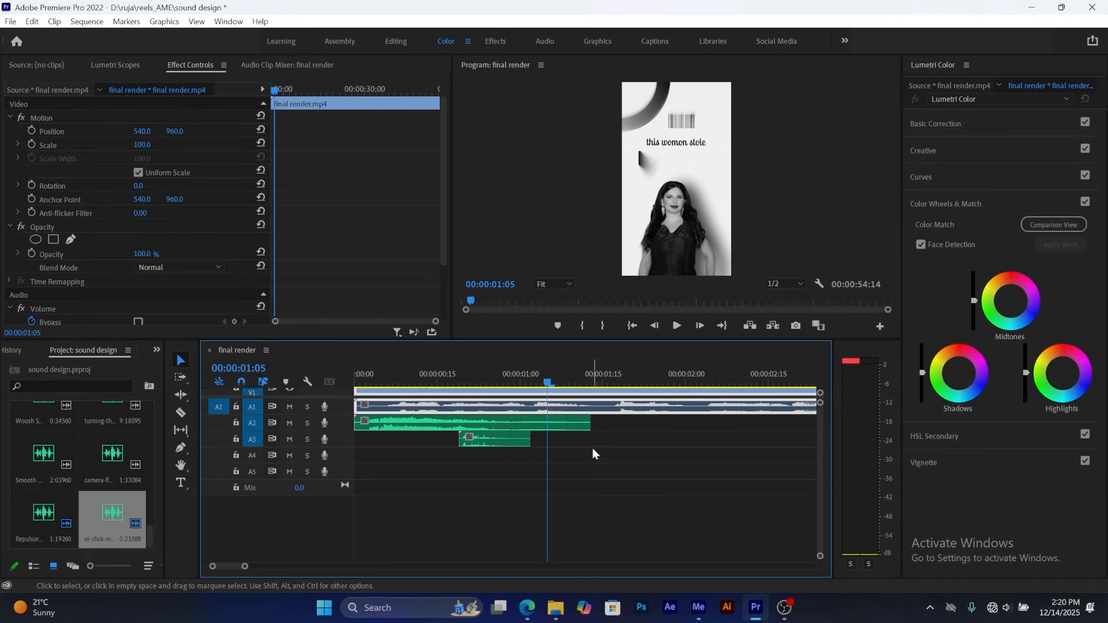
mouse_move(550, 386)
left_mouse_down()
mouse_move(636, 385)
mouse_move(551, 388)
left_mouse_up()
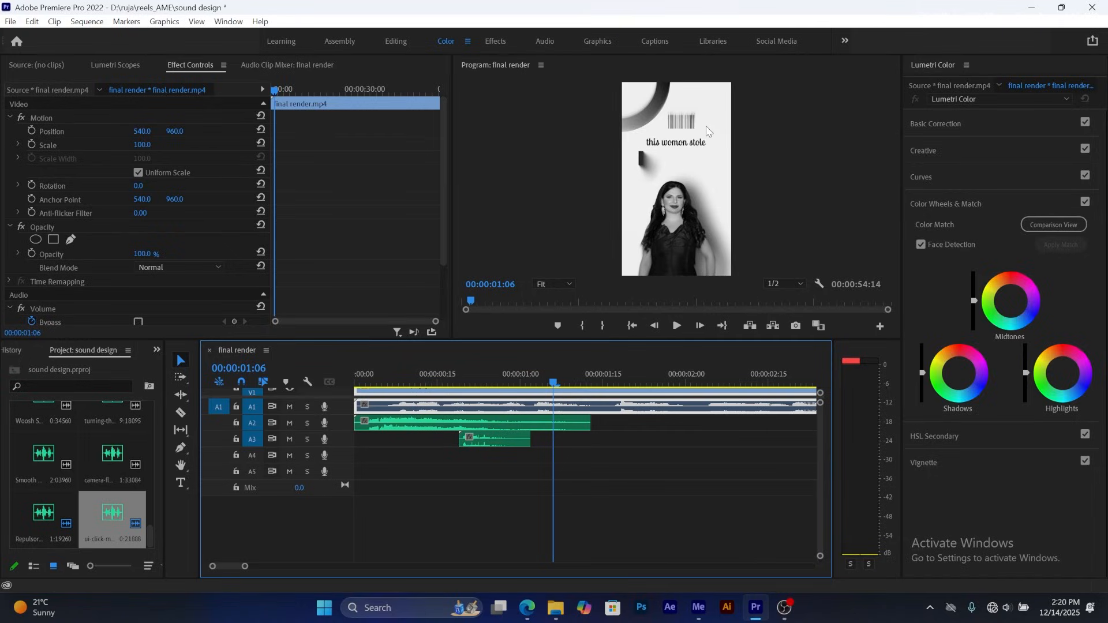
left_click(556, 608)
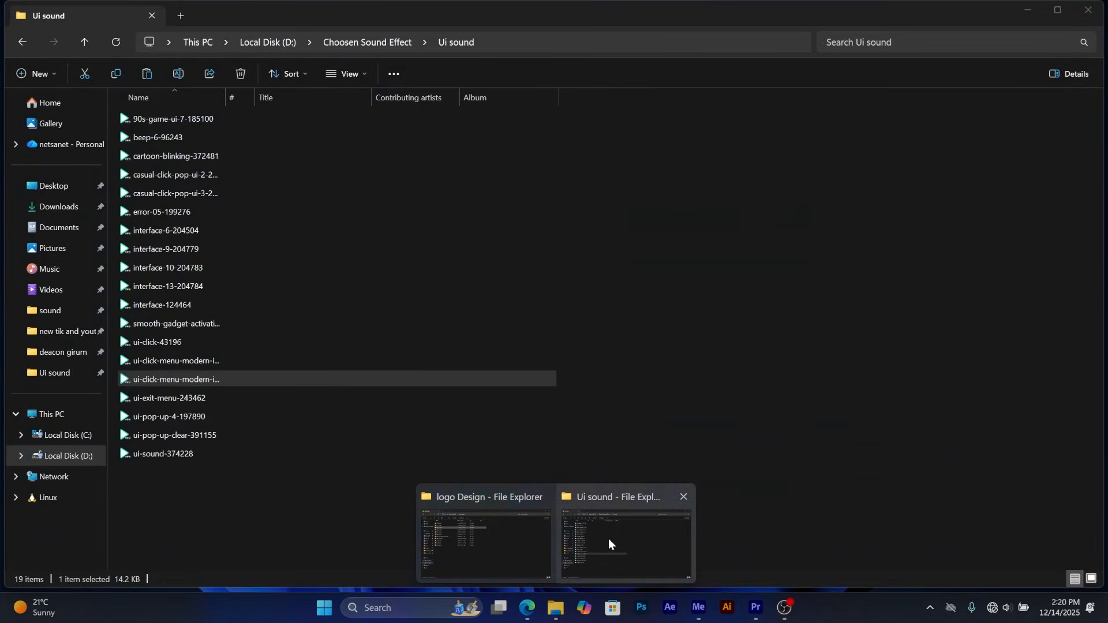
left_click(608, 538)
left_click(405, 42)
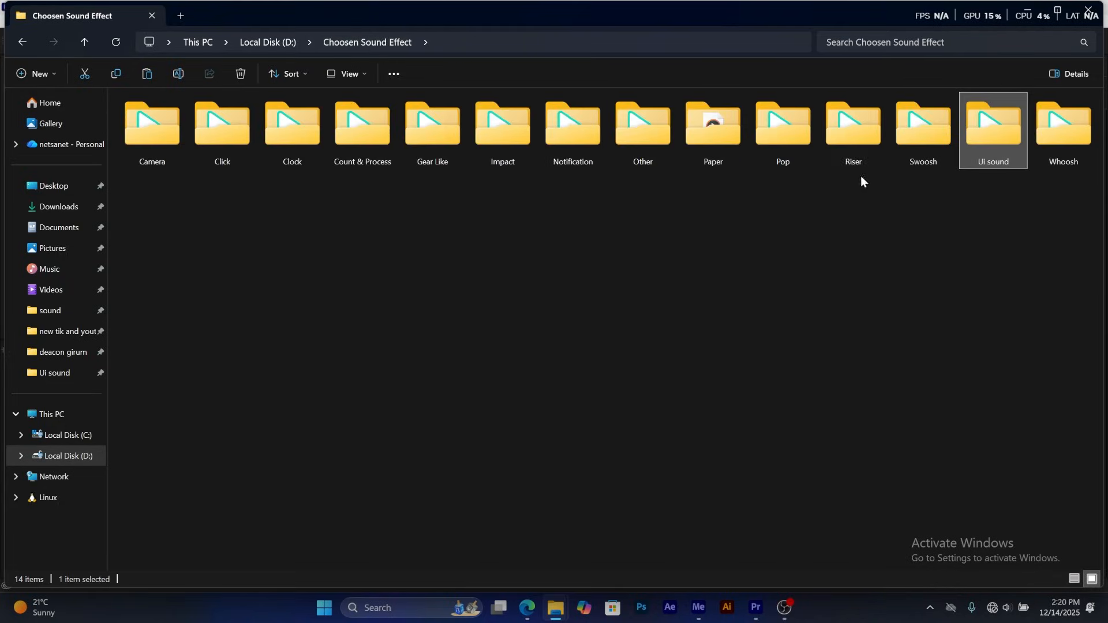
double_click(620, 142)
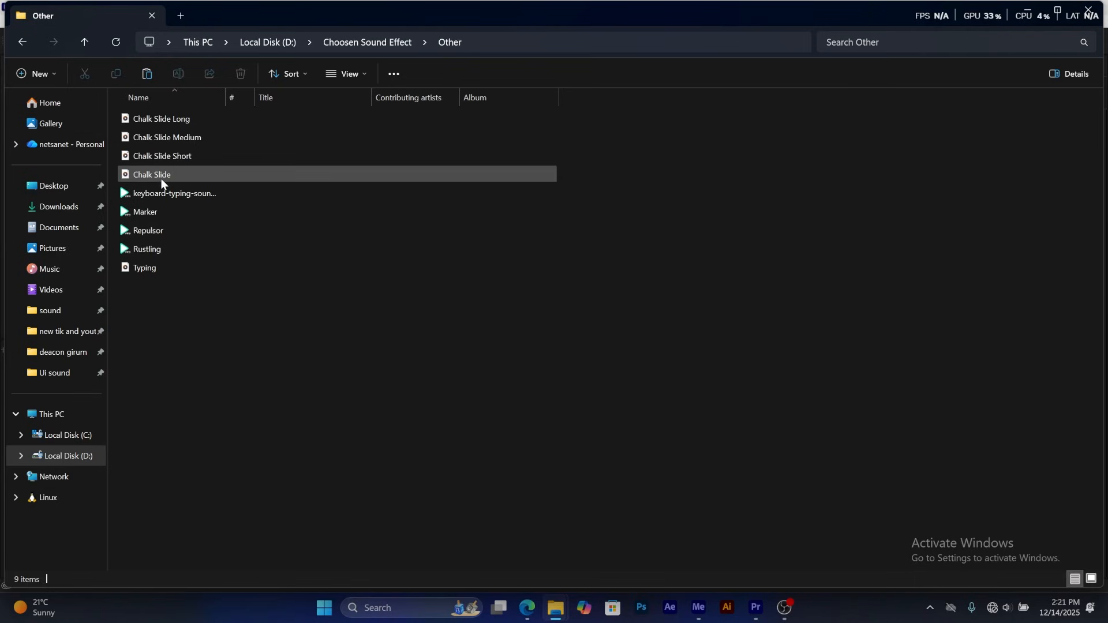
mouse_move(151, 214)
left_mouse_down()
mouse_move(171, 210)
mouse_move(785, 445)
mouse_move(770, 589)
mouse_move(750, 611)
mouse_move(750, 597)
mouse_move(575, 449)
mouse_move(521, 467)
left_mouse_up()
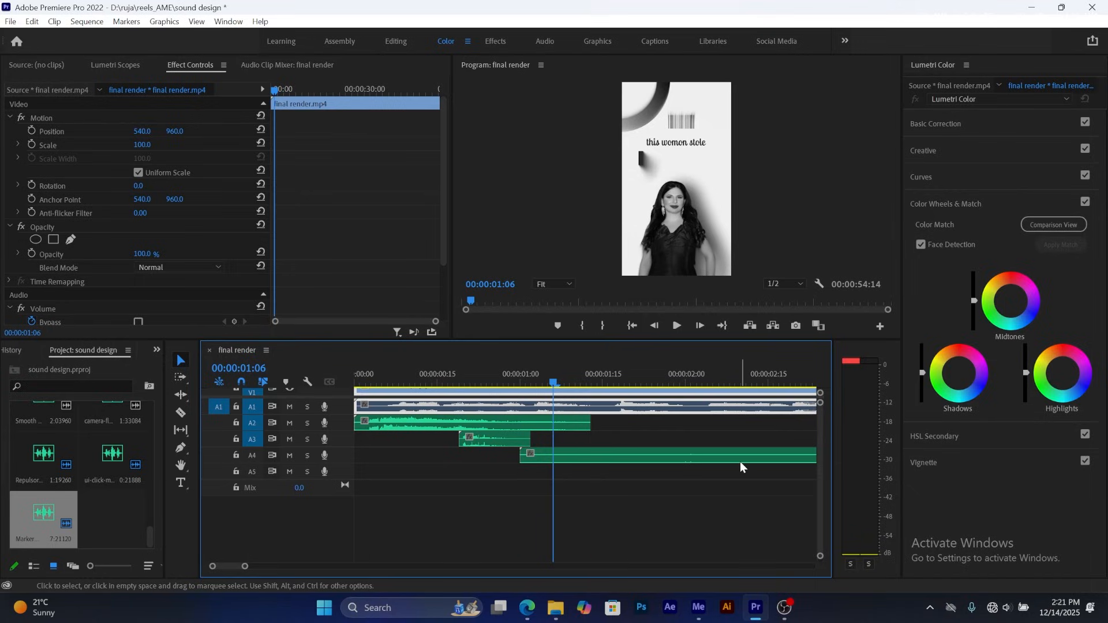
- Play back the "4 BILLION DOLLARS" text box animation several times to check the Marker sound's timing
left_click(670, 368)
key("space")
key("space")
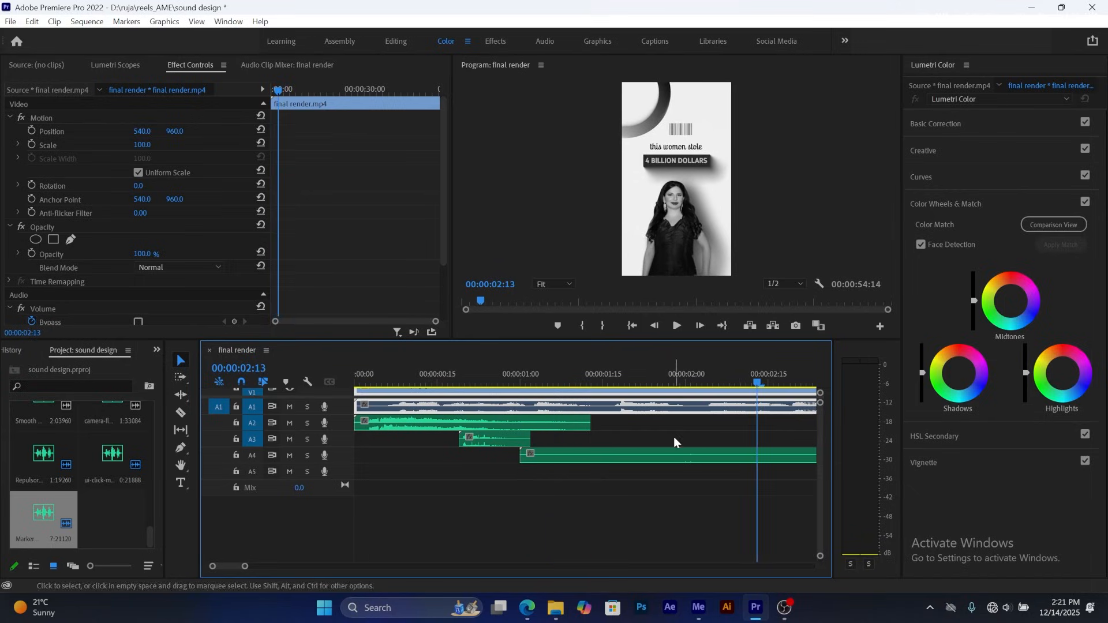
left_click(625, 369)
key("space")
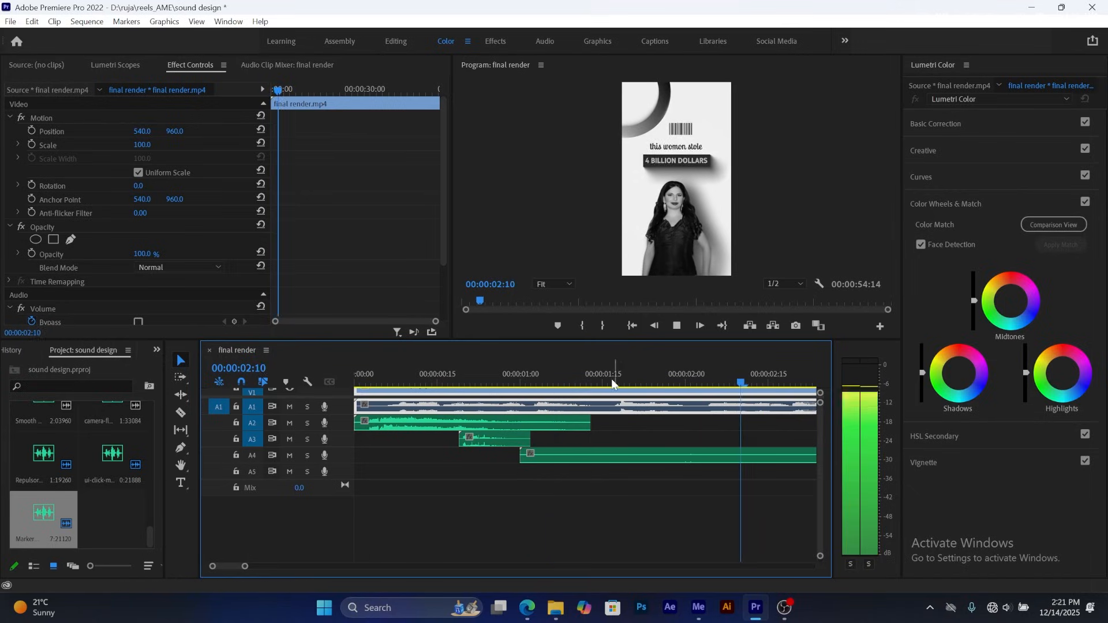
key("space")
left_click(587, 366)
key("space")
key("space")
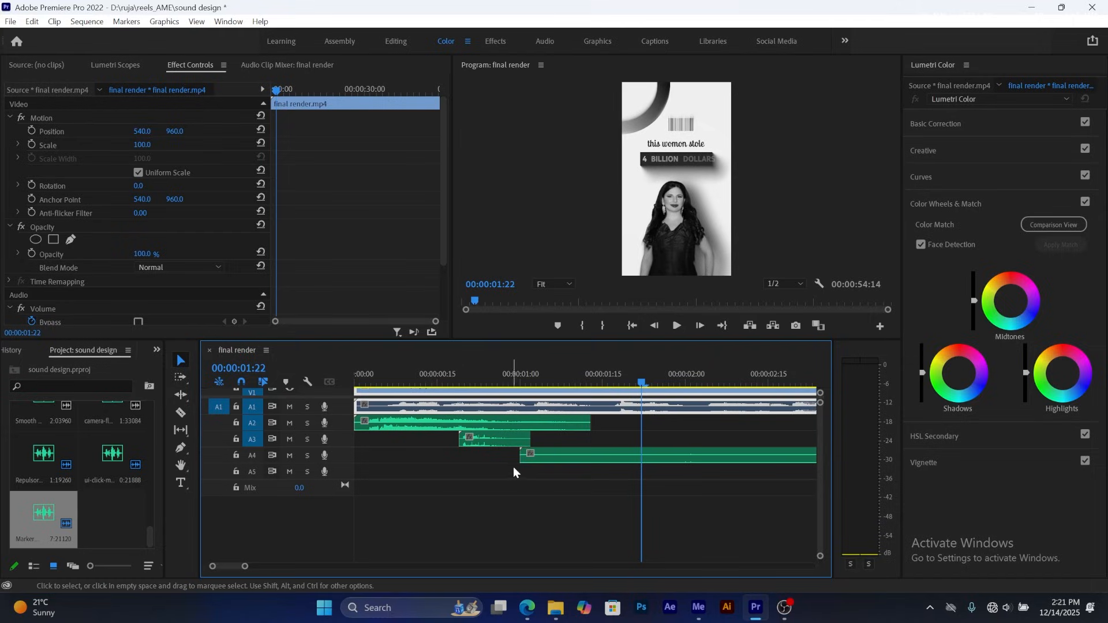
- Move the Marker clip on track A4 to start at 00:00:01:05 and play it back
mouse_move(521, 456)
left_mouse_down()
mouse_move(678, 459)
mouse_move(590, 455)
mouse_move(574, 439)
left_mouse_up()
mouse_move(532, 369)
left_mouse_down()
mouse_move(520, 387)
mouse_move(546, 391)
left_mouse_up()
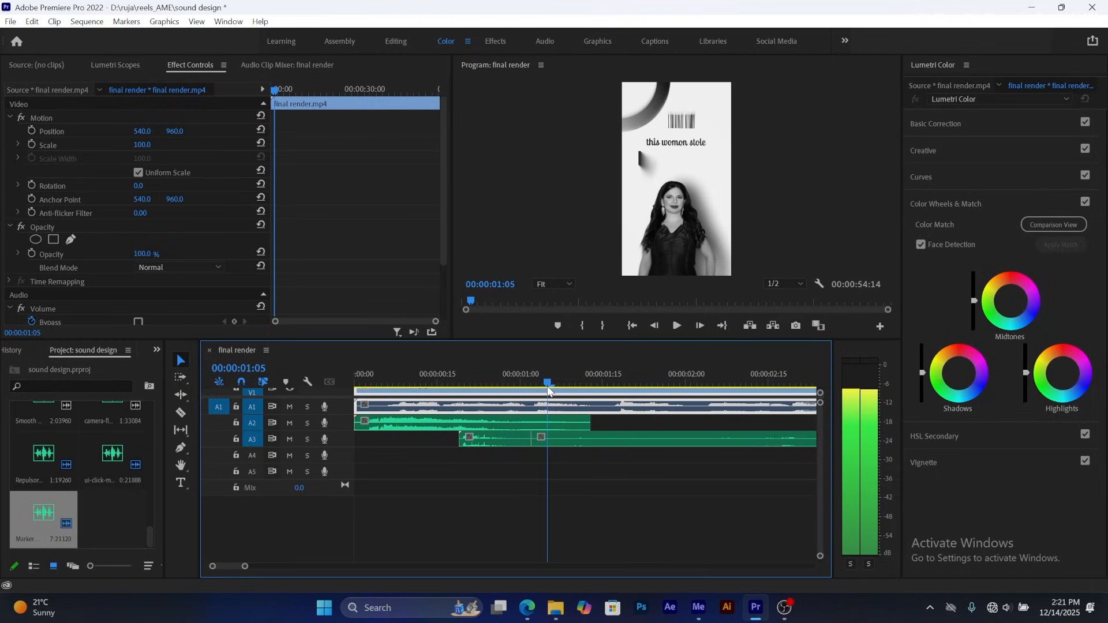
left_click_drag(559, 447, 580, 456)
key("space")
key("space")
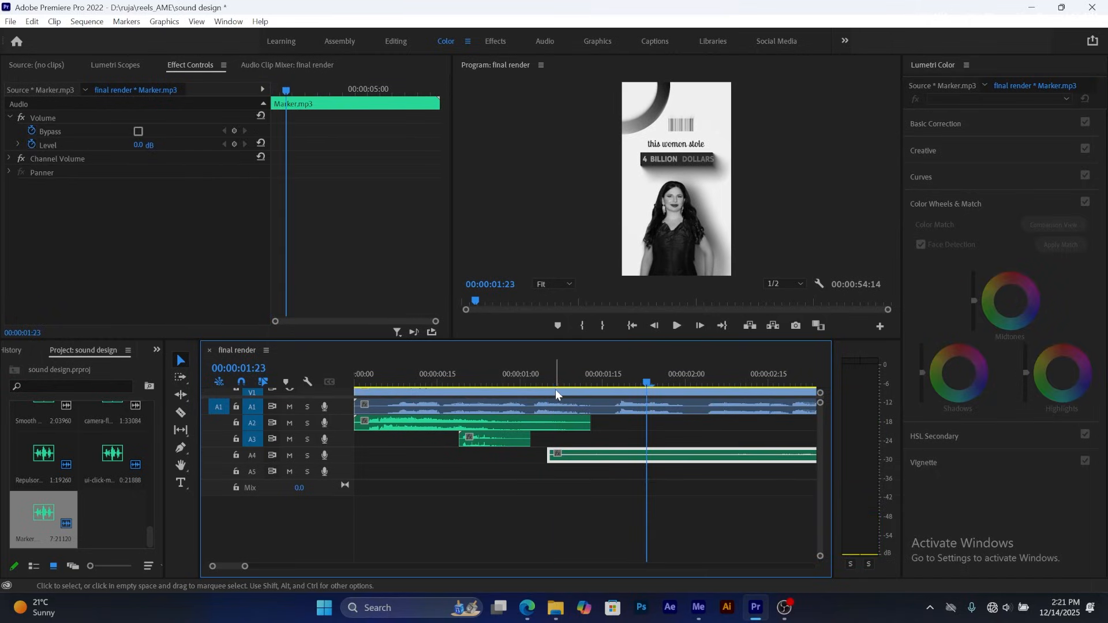
- Split the Marker clip on track A4 at 00:00:01:22 with the Razor tool and remove the part after the cut
left_click(182, 412)
mouse_move(649, 385)
left_mouse_down()
mouse_move(662, 386)
mouse_move(623, 383)
mouse_move(641, 383)
left_mouse_up()
left_click(643, 455)
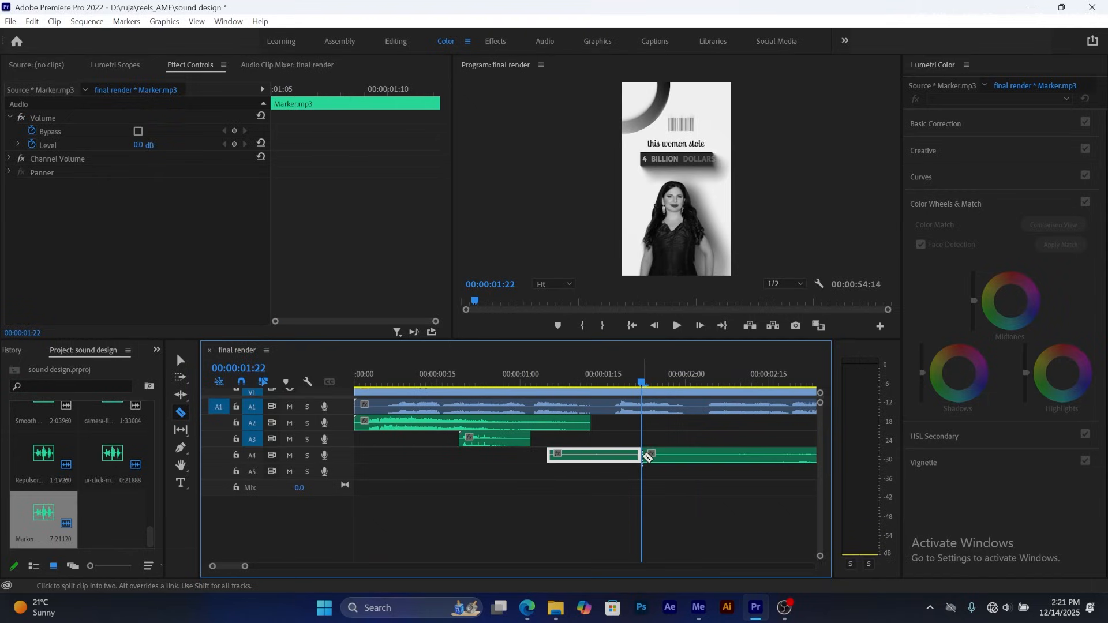
right_click(668, 457)
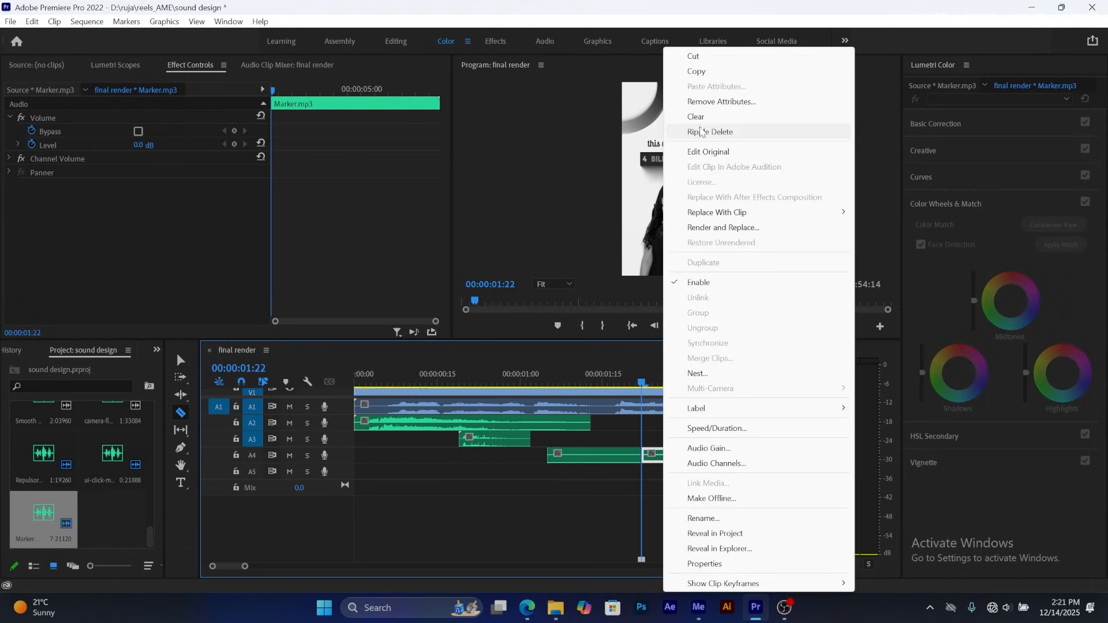
left_click(700, 117)
- Play back the opening around the trimmed Marker clip to check how the layered sounds fit the animation
left_click(527, 376)
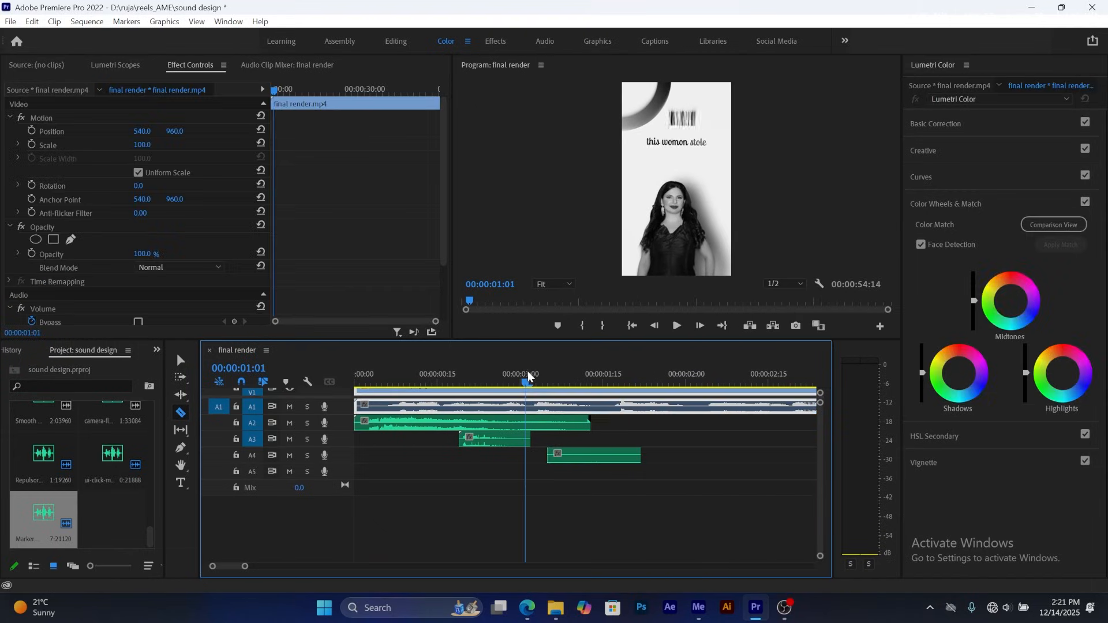
key("space")
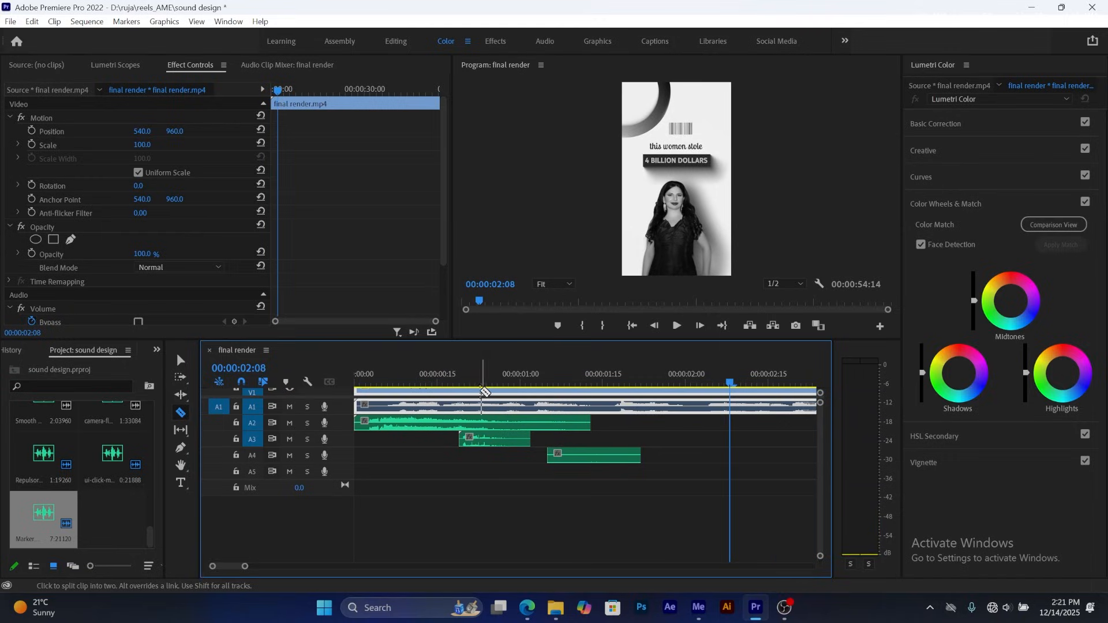
left_click(442, 379)
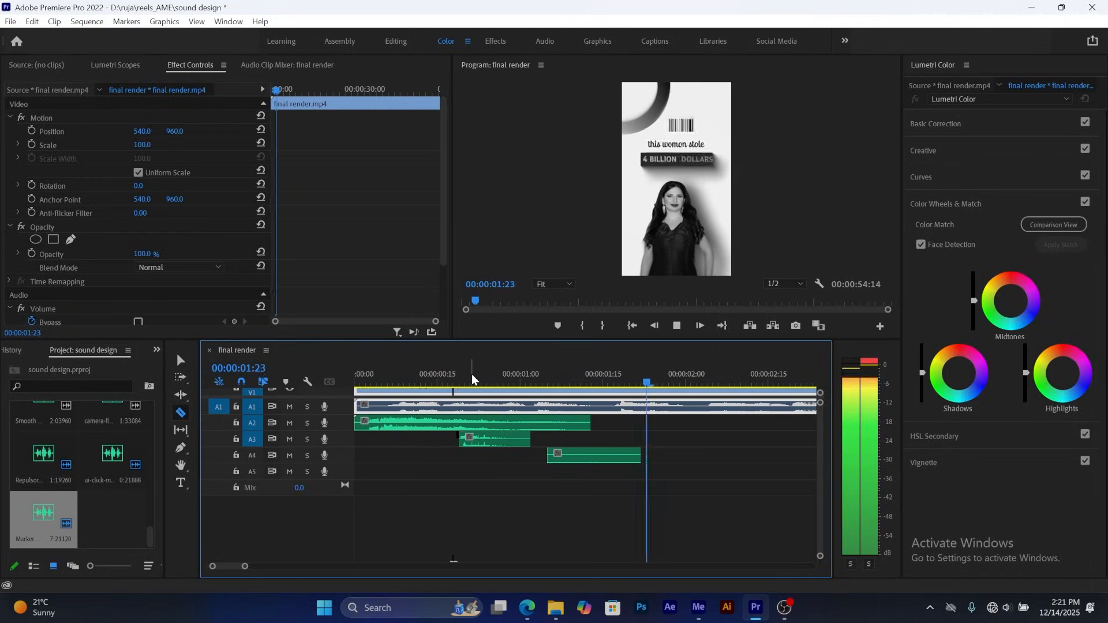
- Play back the opening from the start to review how the layered sounds fit the text animations
key("space")
left_click(547, 380)
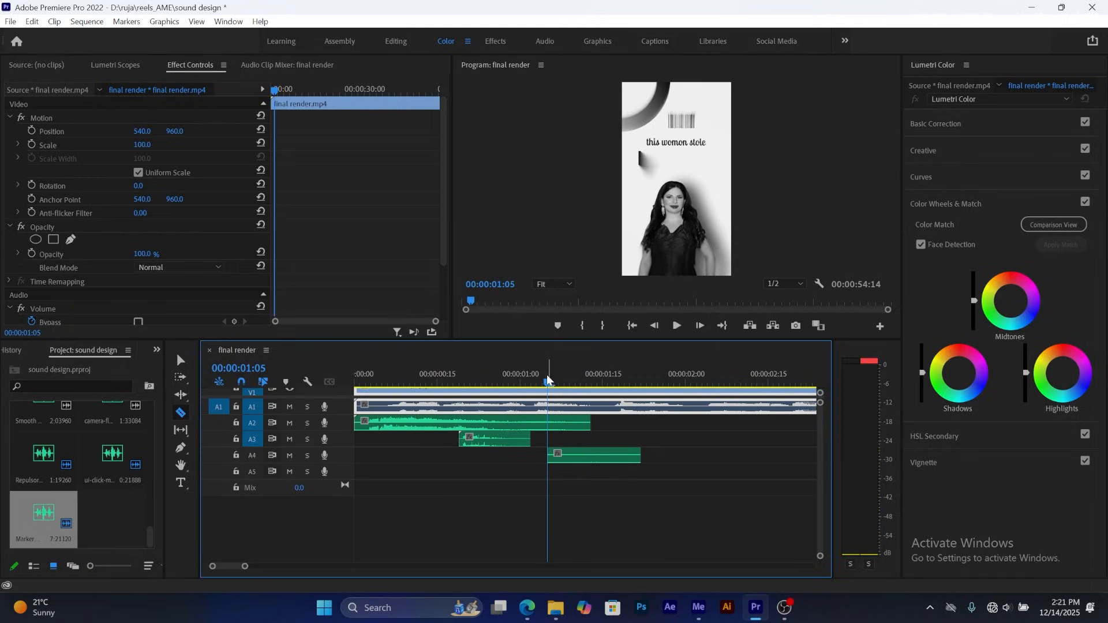
left_click_drag(548, 384, 348, 374)
key("space")
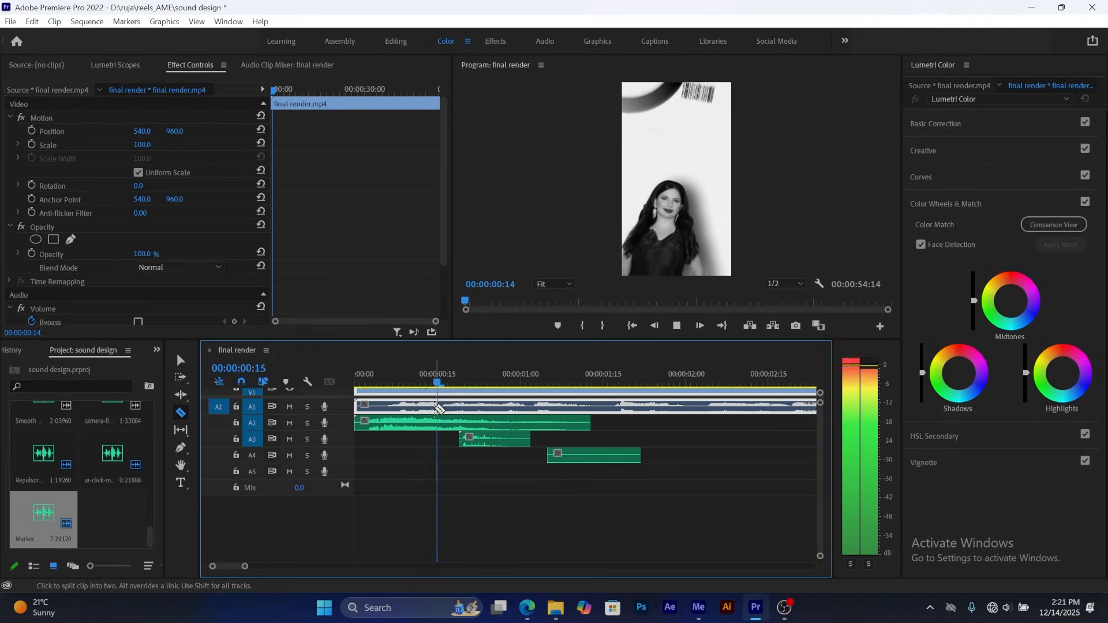
key("space")
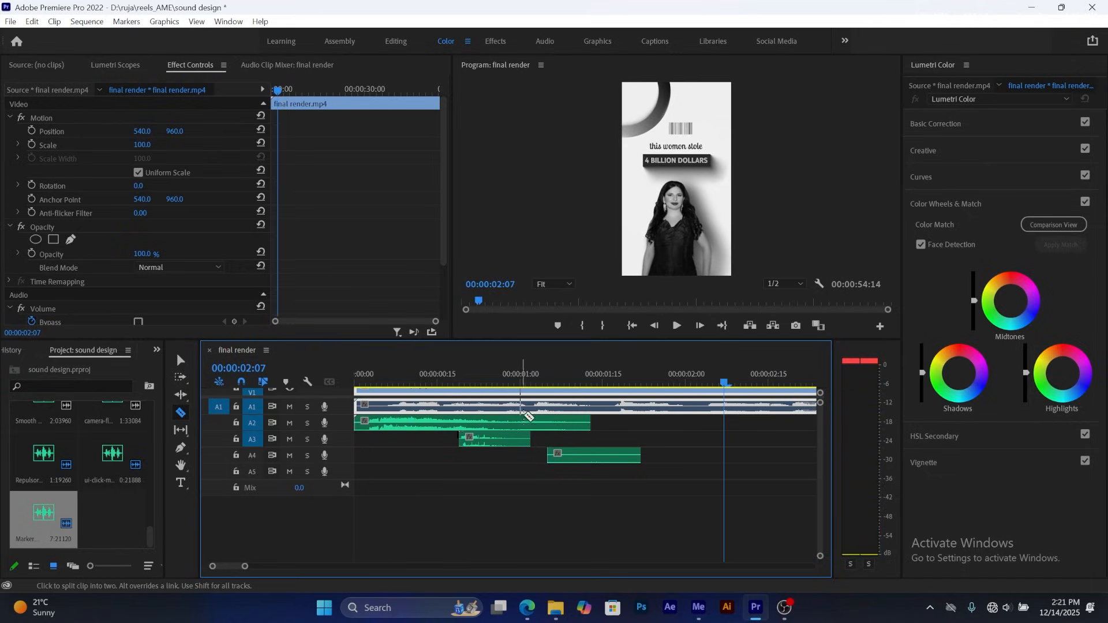
- Duplicate the ui-click clip on track A3 so the copy starts at 00:00:01:05, and play it back
left_click(541, 383)
mouse_move(541, 385)
left_mouse_down()
mouse_move(672, 394)
mouse_move(545, 394)
left_mouse_up()
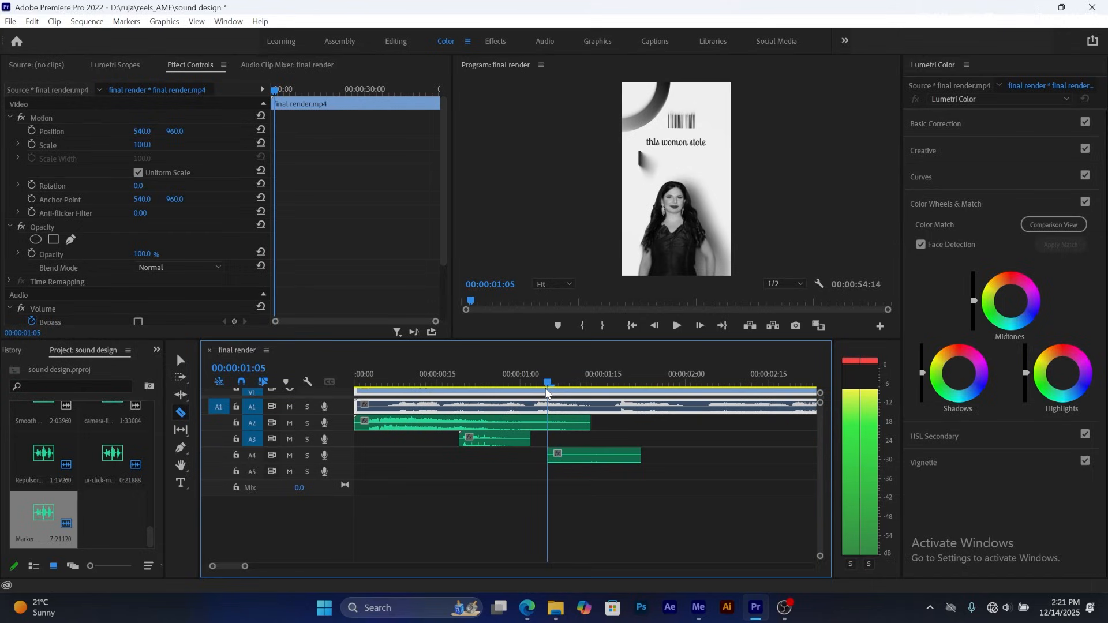
left_click(181, 361)
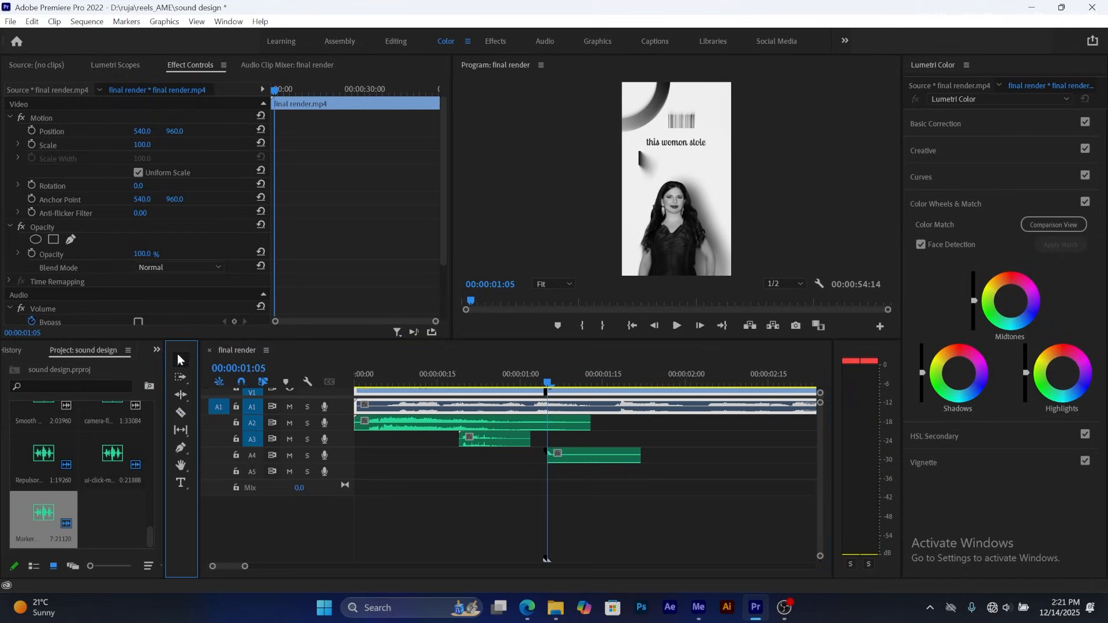
left_click_drag(489, 441, 570, 441)
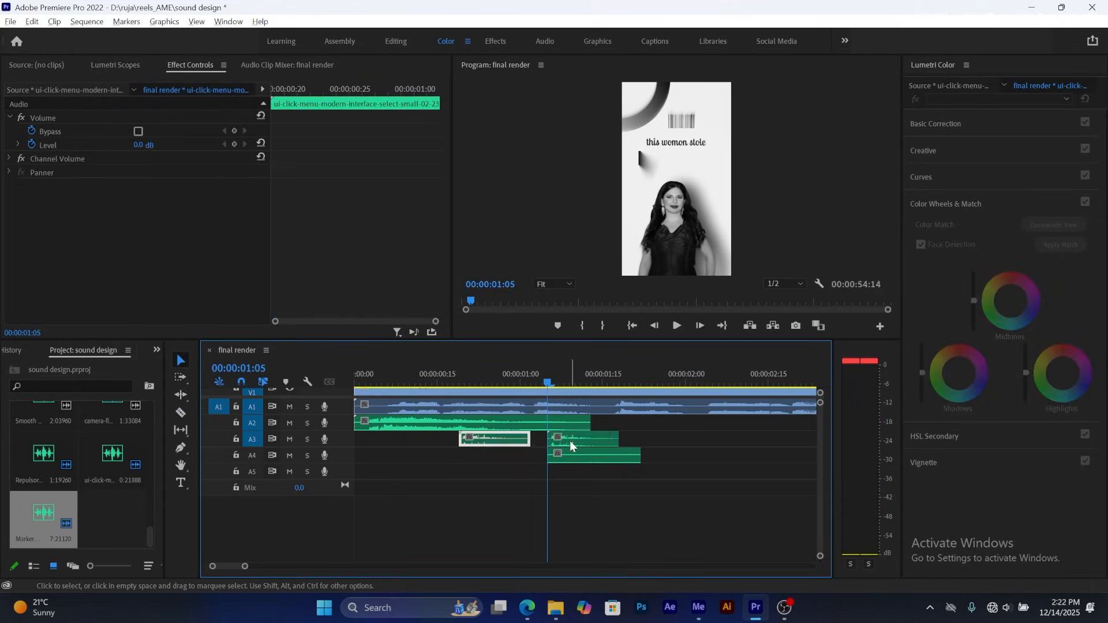
key("space")
left_click(555, 389)
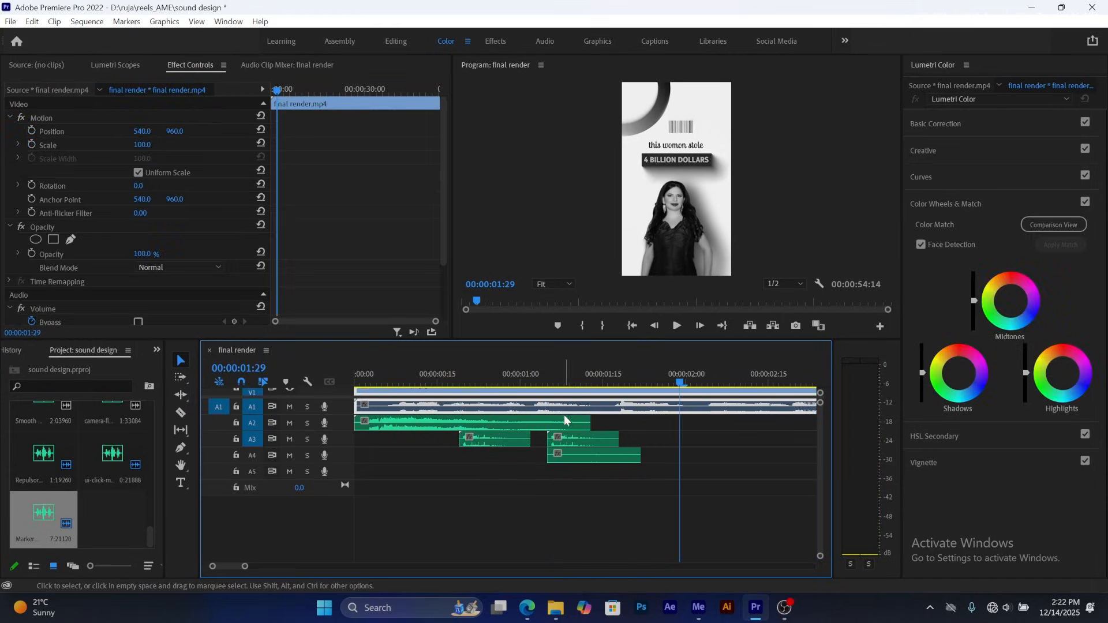
- Move the ui-click copy on track A3 to start at about 00:00:01:16 and play it back
left_click(556, 378)
left_click_drag(558, 383, 609, 380)
left_click_drag(582, 439, 627, 442)
key("space")
key("space")
- Play back the opening from the start to check the timing of the second ui-click sound
left_click(508, 392)
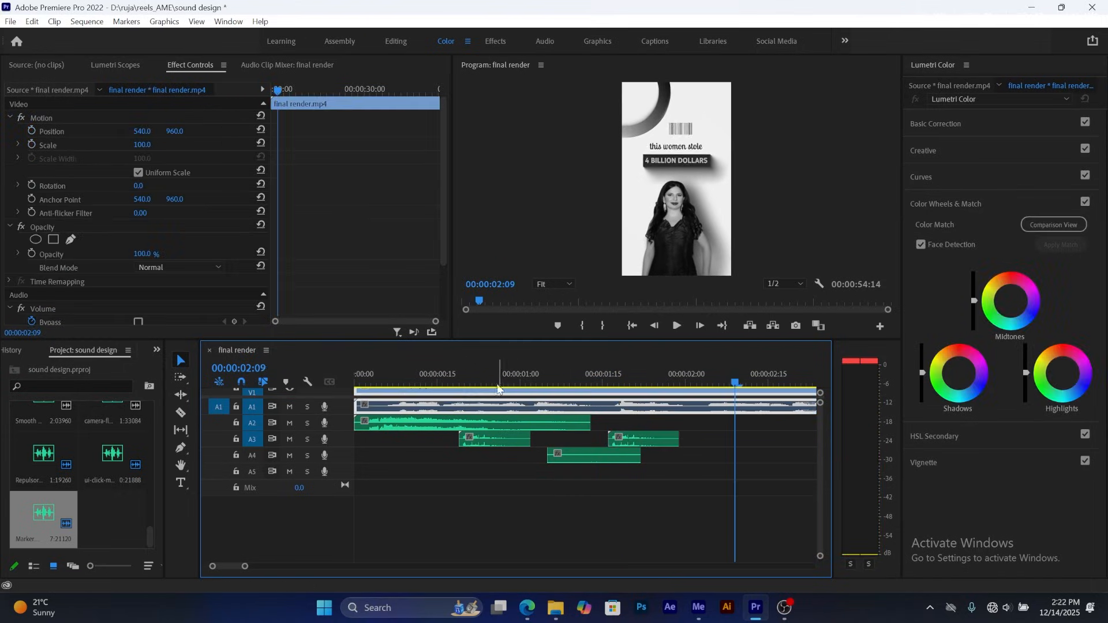
left_click_drag(499, 382, 252, 377)
key("space")
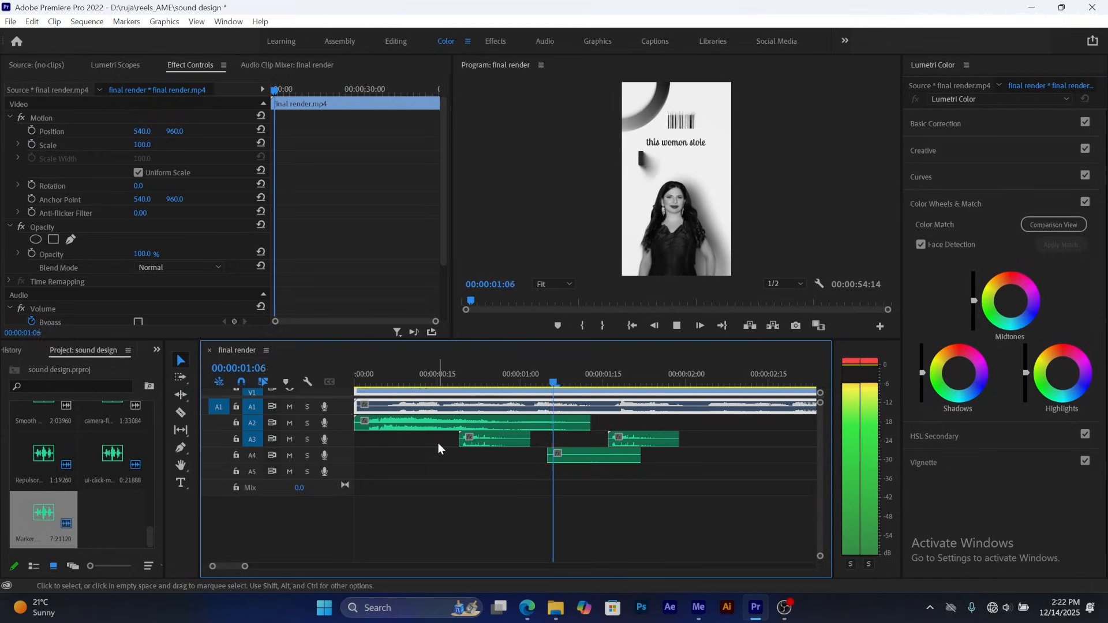
key("space")
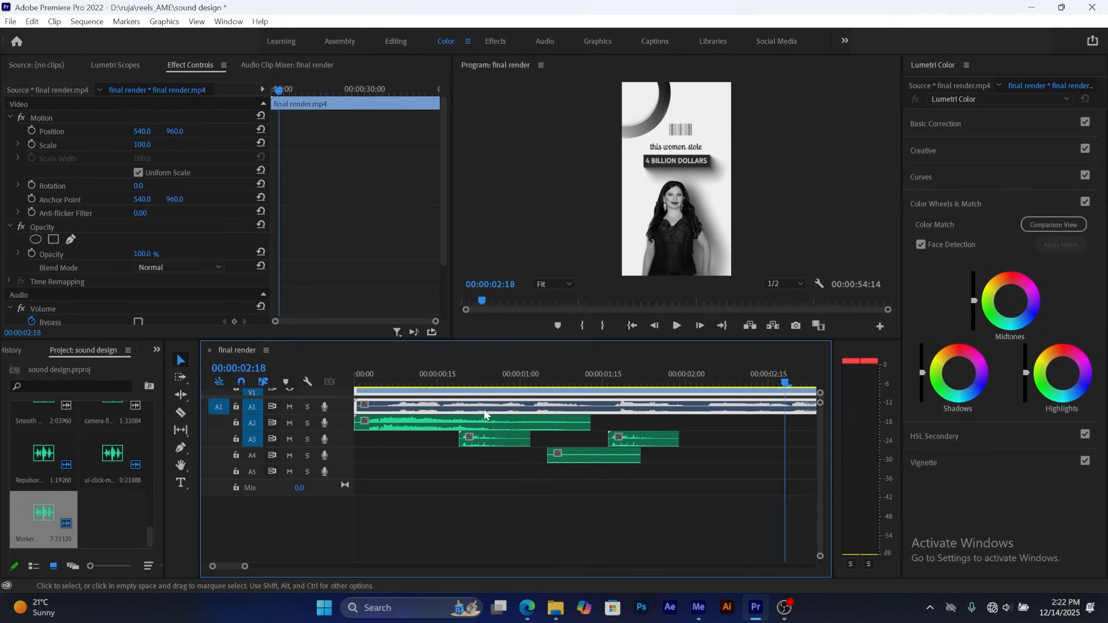
- Play and scrub through the transition after the "4 BILLION DOLLARS" scene, leaving the playhead at 00:00:03:02
left_click(464, 369)
key("space")
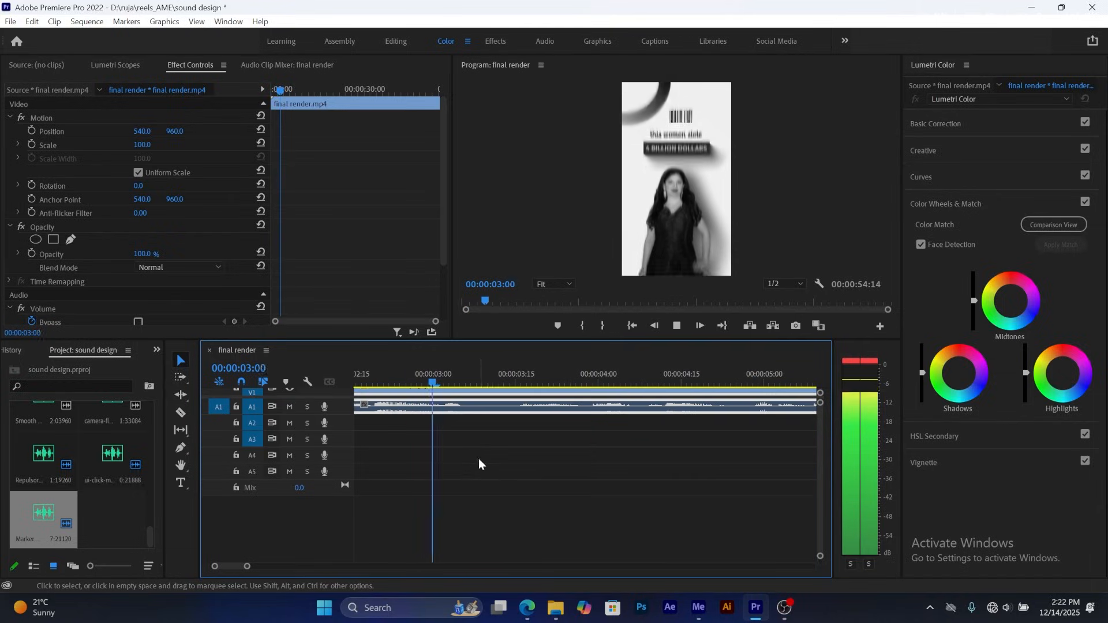
key("space")
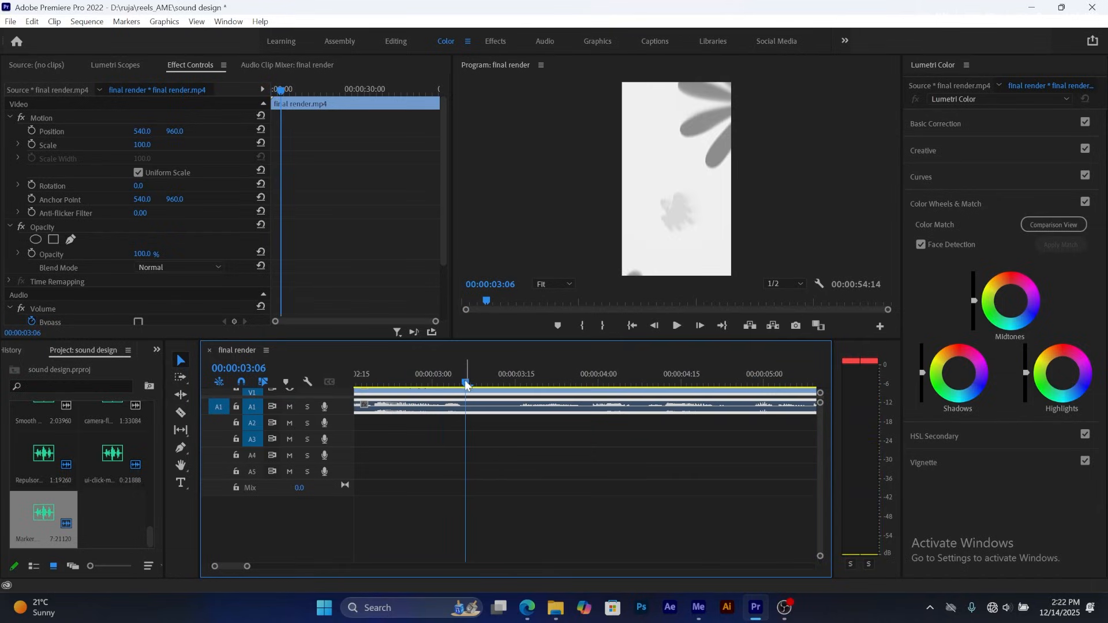
mouse_move(465, 382)
left_mouse_down()
mouse_move(426, 382)
mouse_move(468, 393)
mouse_move(506, 383)
mouse_move(448, 392)
mouse_move(478, 397)
left_mouse_up()
left_click_drag(504, 394, 443, 382)
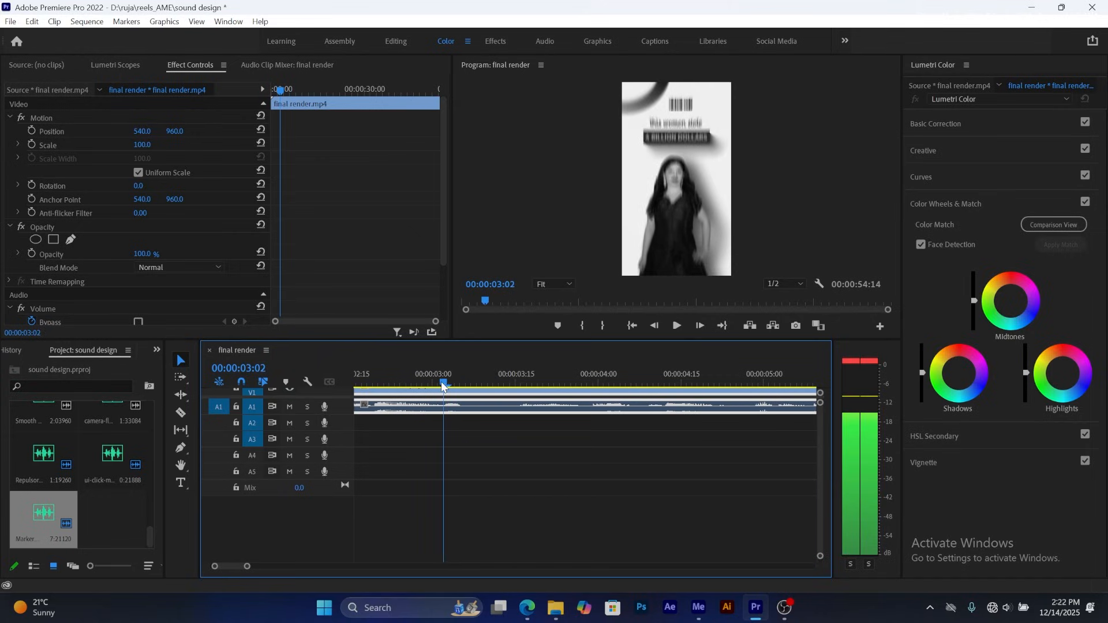
- Switch to File Explorer and open the Whoosh subfolder inside the Choosen Sound Effect library's Whoosh folder
left_click(563, 608)
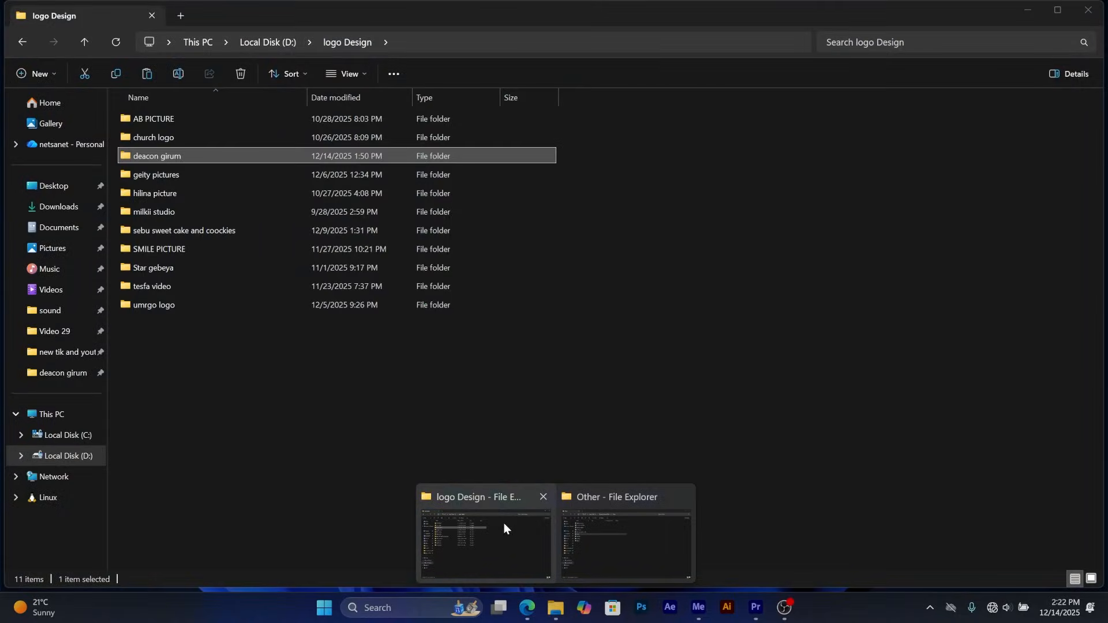
left_click(573, 527)
key("alt+Up")
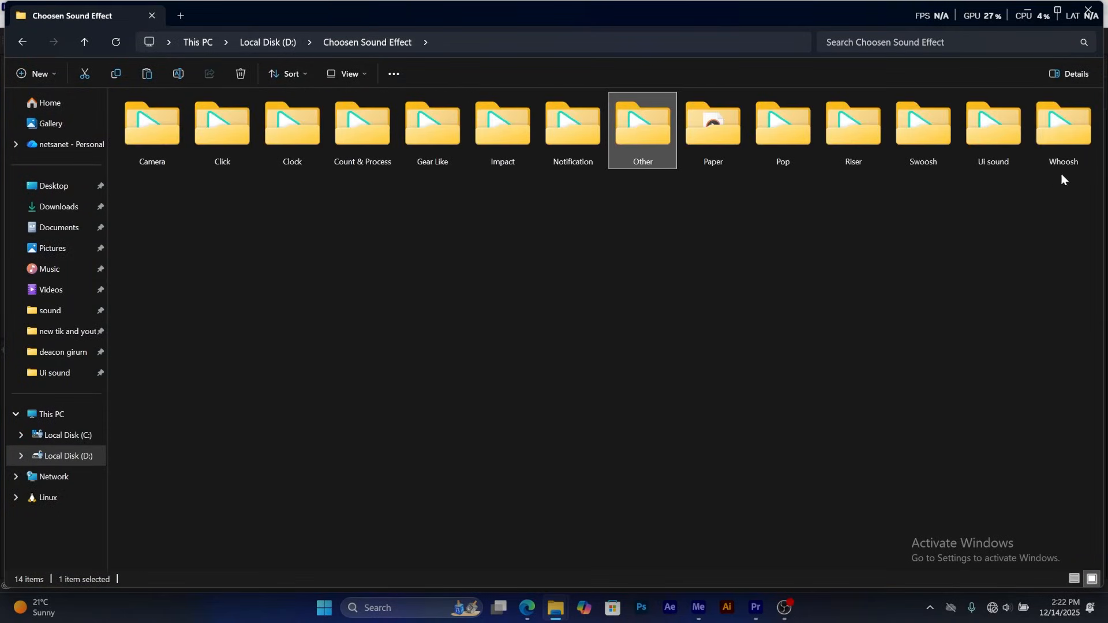
left_click(1071, 138)
double_click(1071, 139)
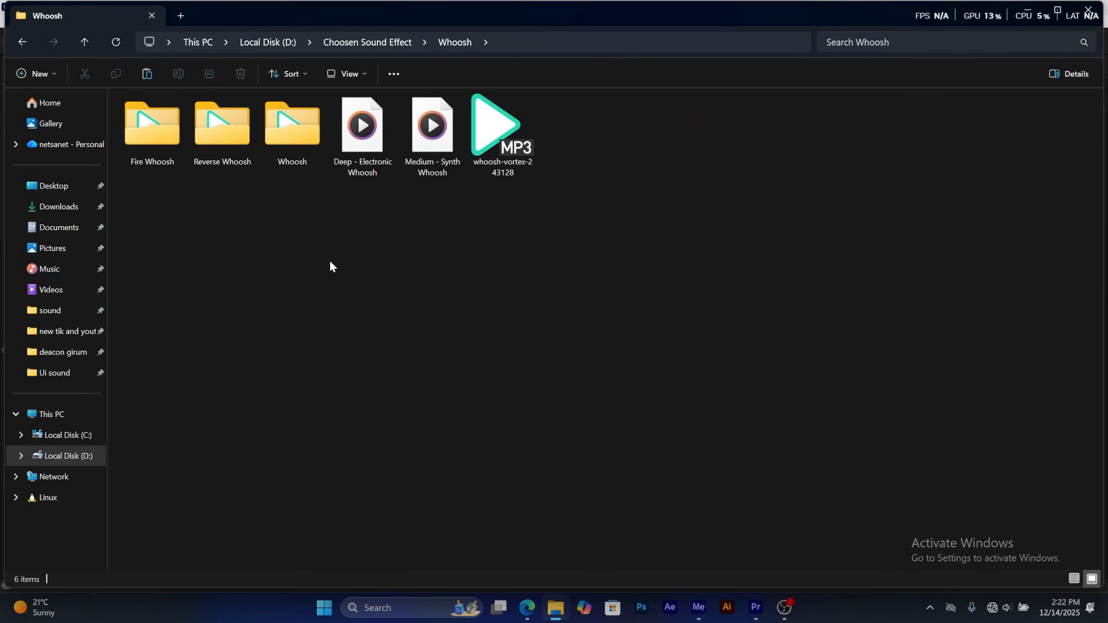
double_click(292, 127)
- Preview the heavy-whoosh-02 sound and place it on track A3 in Premiere Pro, starting at about 00:00:02:23
double_click(421, 154)
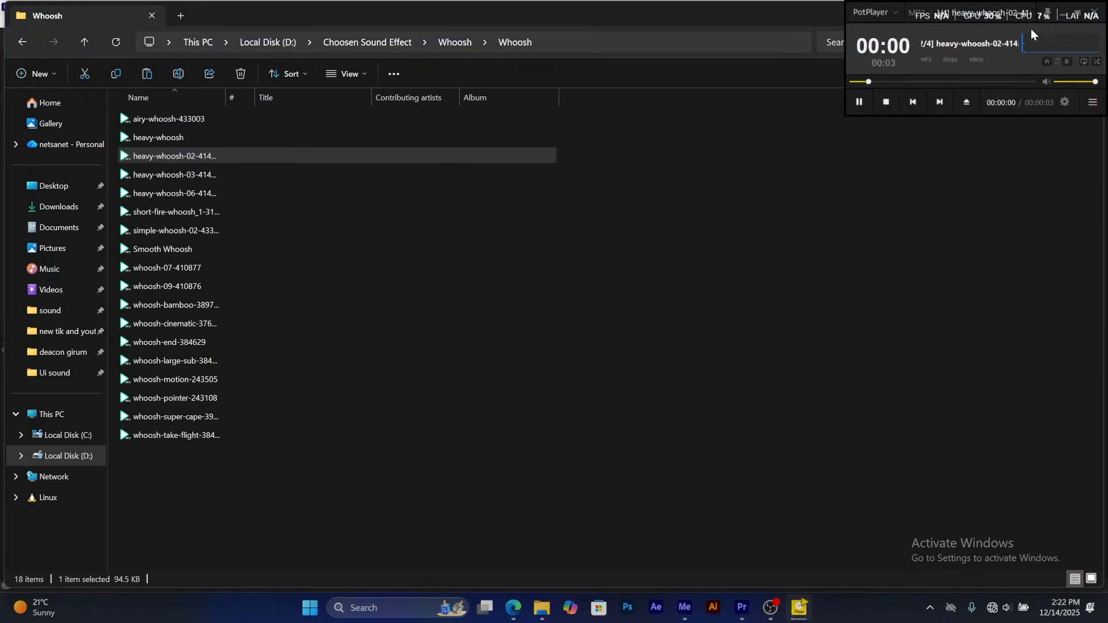
left_click(1097, 12)
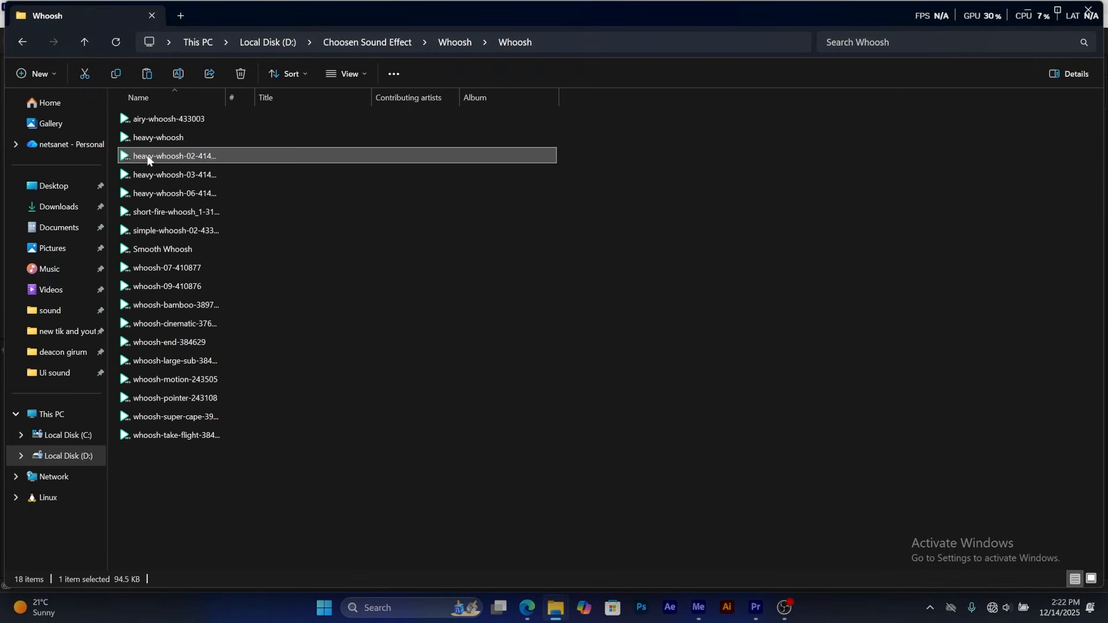
left_click_drag(150, 160, 399, 443)
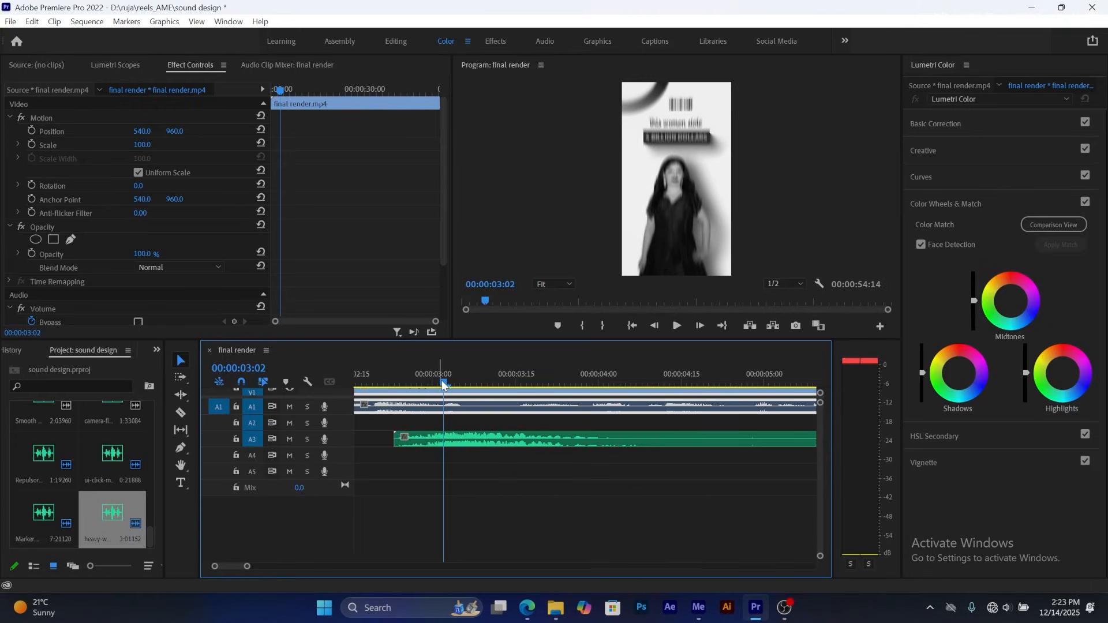
- Play back and scrub through the scene transition to check the heavy whoosh against the blur motion and the ghost graphic's reveal
left_click_drag(444, 385, 411, 385)
key("space")
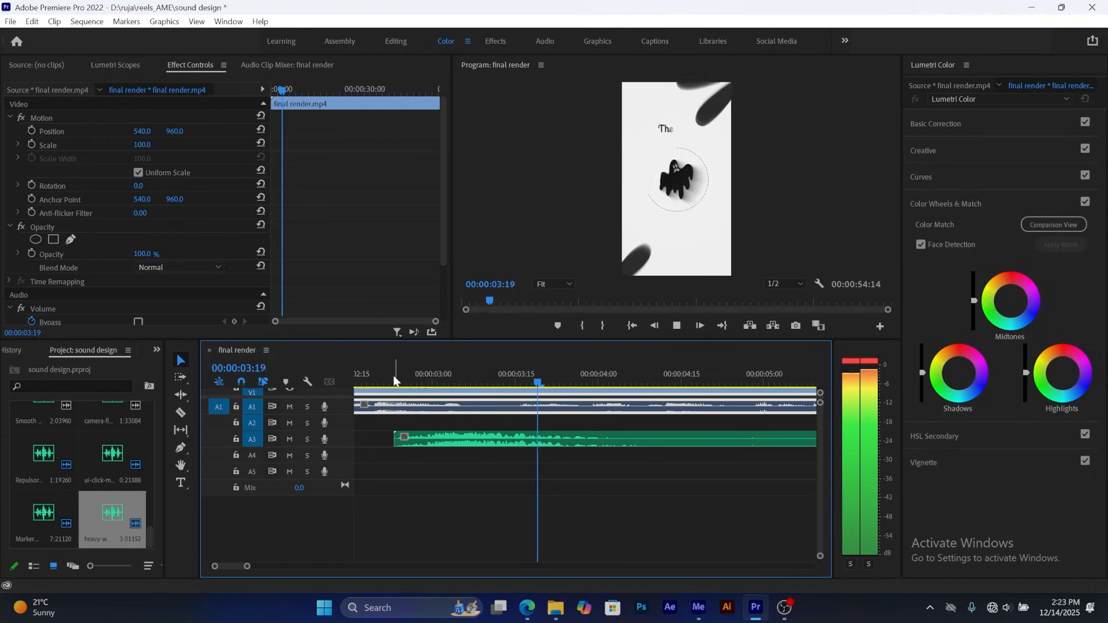
left_click_drag(394, 381, 461, 384)
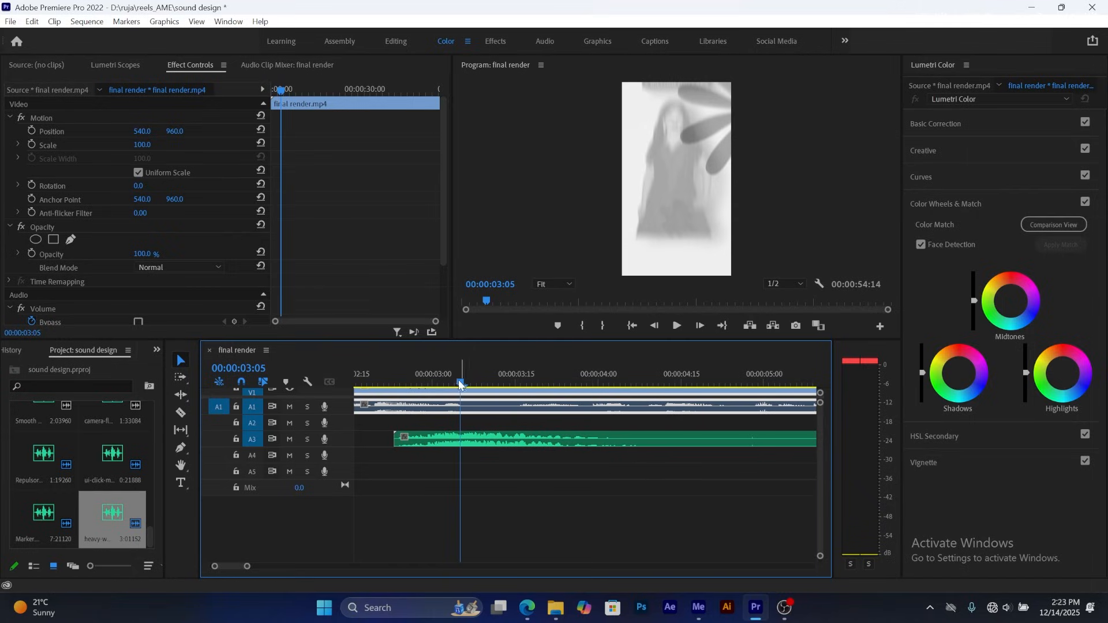
mouse_move(460, 385)
left_mouse_down()
mouse_move(477, 387)
mouse_move(460, 385)
left_mouse_up()
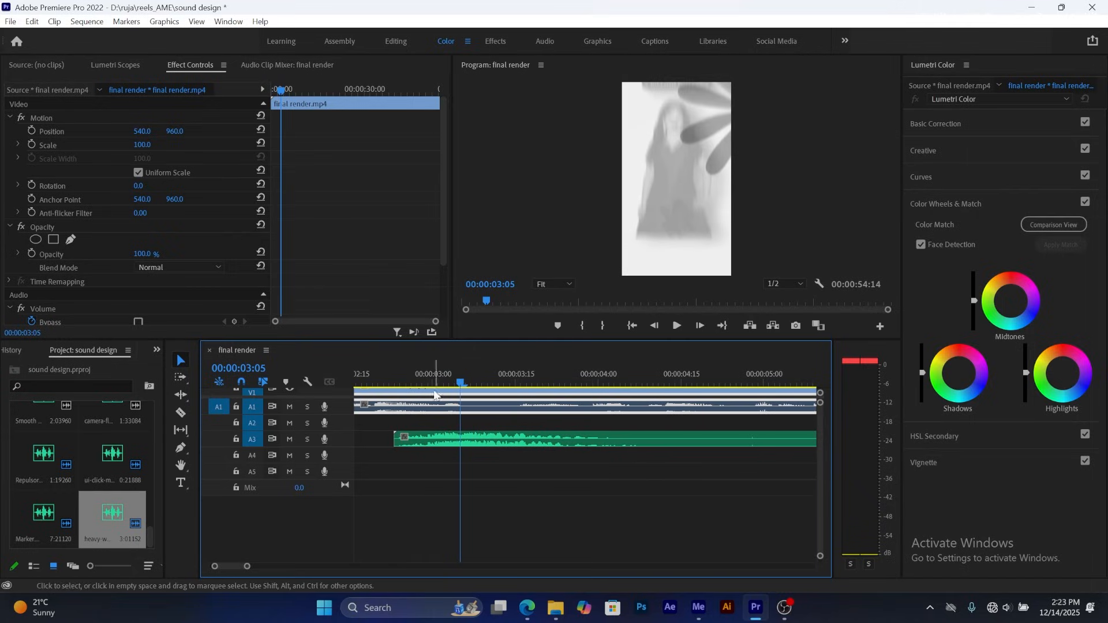
left_click(396, 380)
key("space")
key("space")
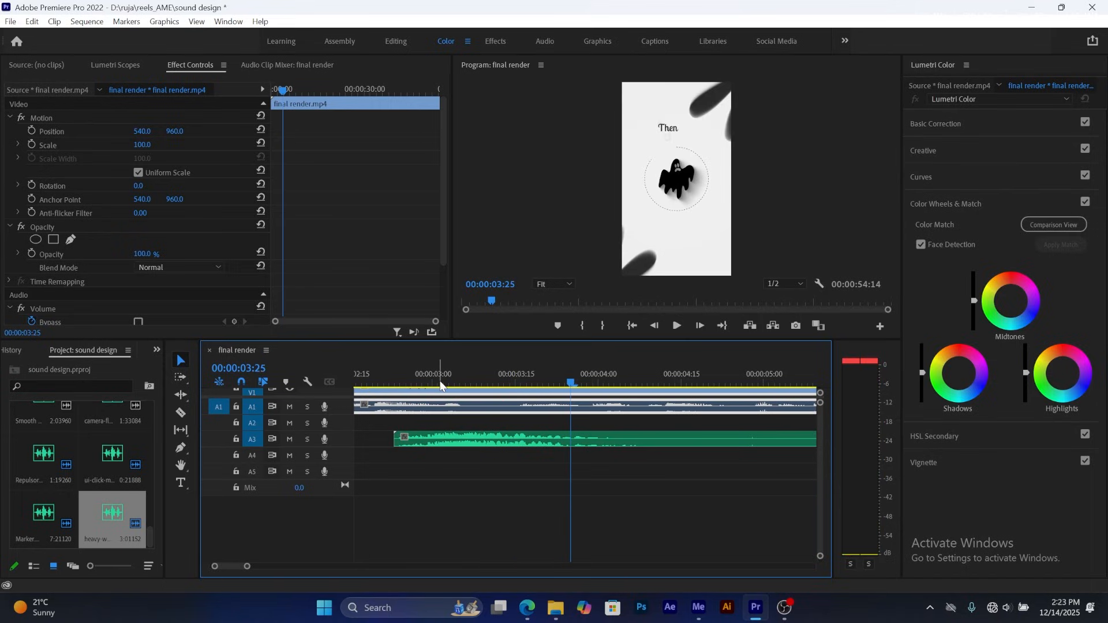
left_click_drag(501, 372, 409, 376)
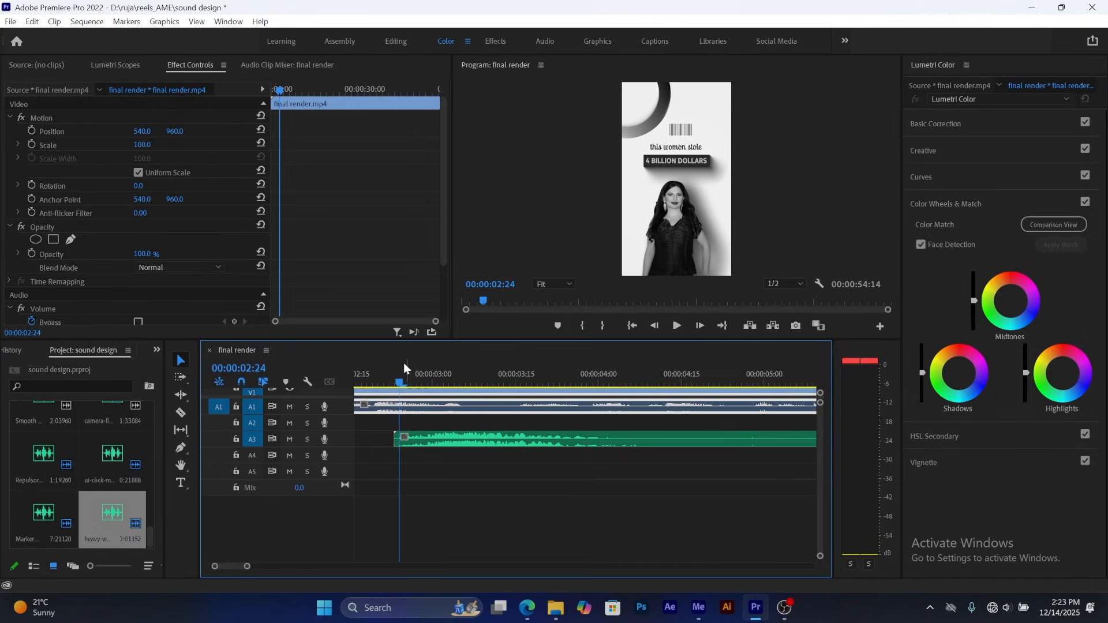
left_click_drag(405, 389, 499, 396)
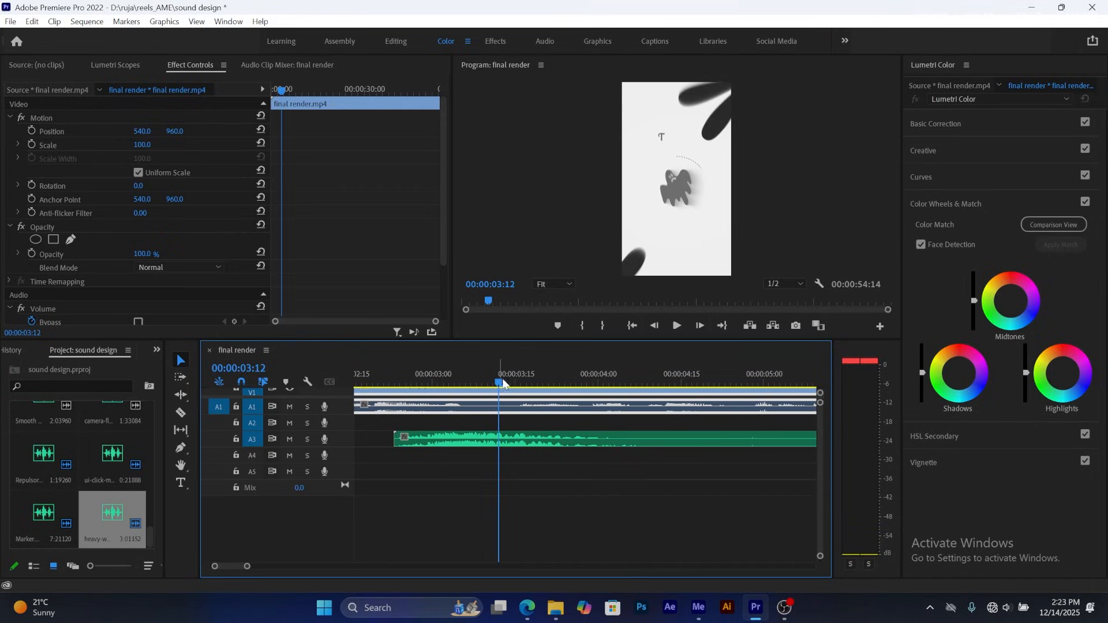
- Set the playhead to 00:00:03:09 and open the library's Gear Like folder in File Explorer
left_click_drag(495, 382, 483, 344)
mouse_move(555, 608)
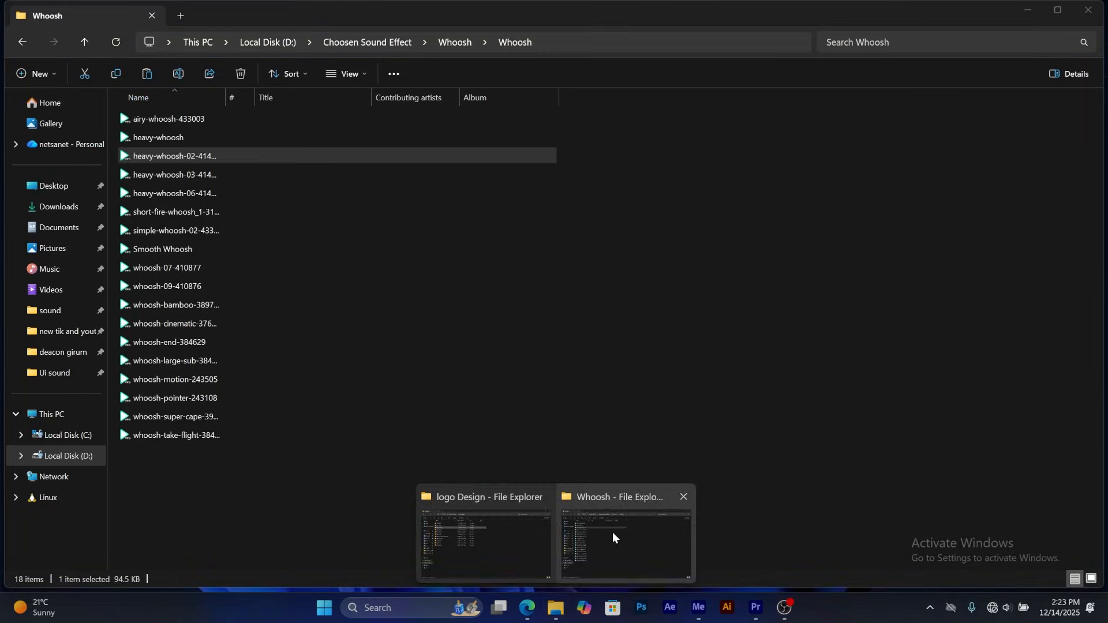
left_click(612, 532)
left_click(460, 36)
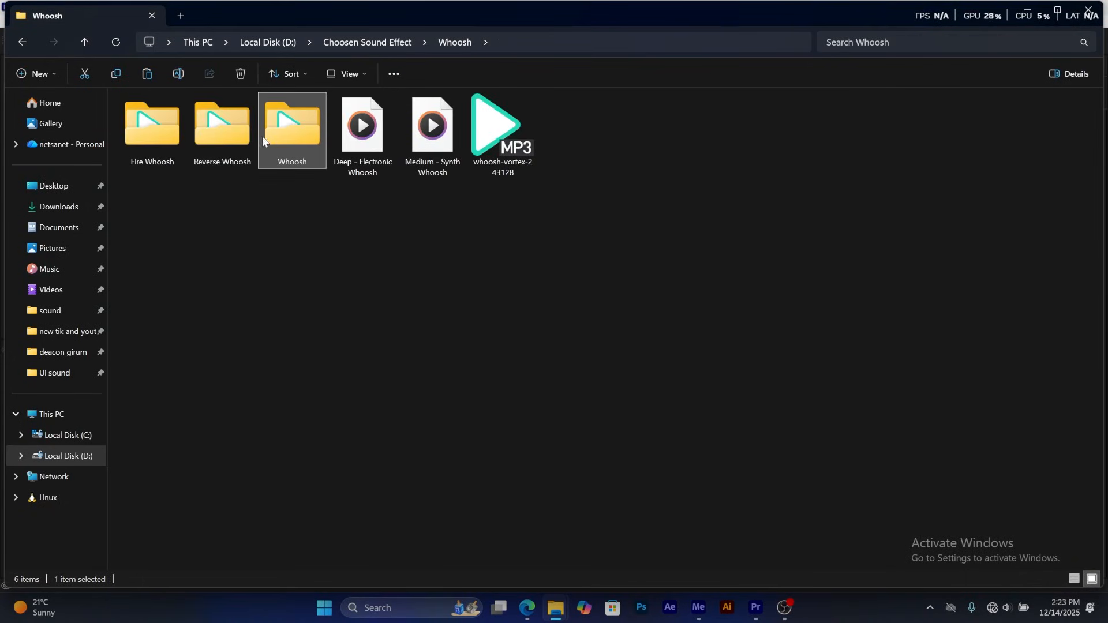
left_click(365, 43)
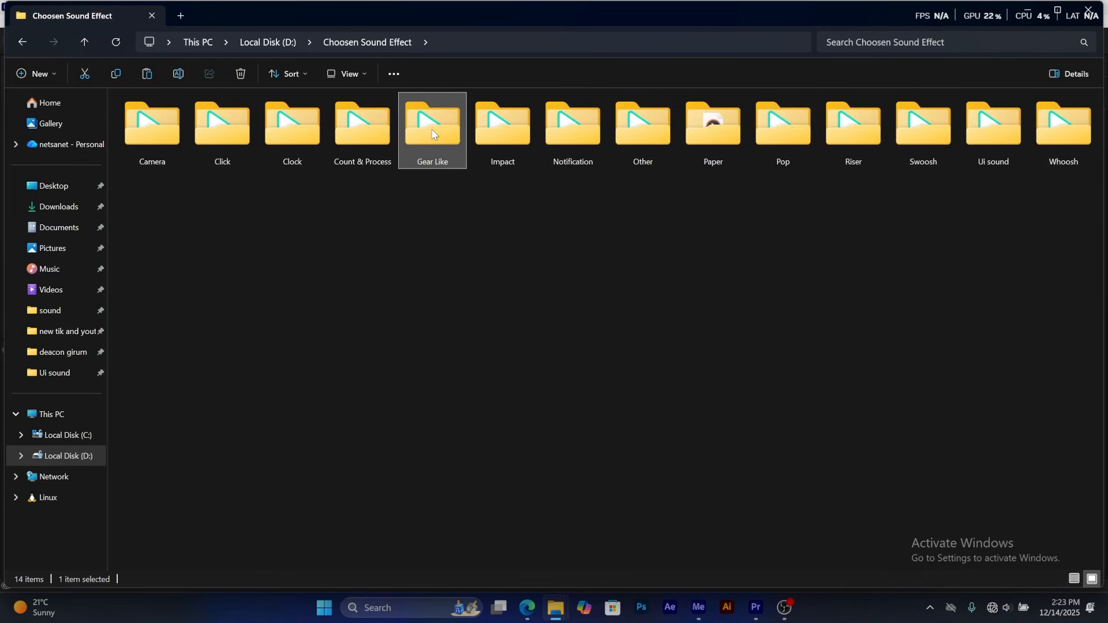
double_click(421, 135)
- Place the Gear Fast sound on track A4 at 00:00:03:09 and trim off its quiet start
left_click(162, 140)
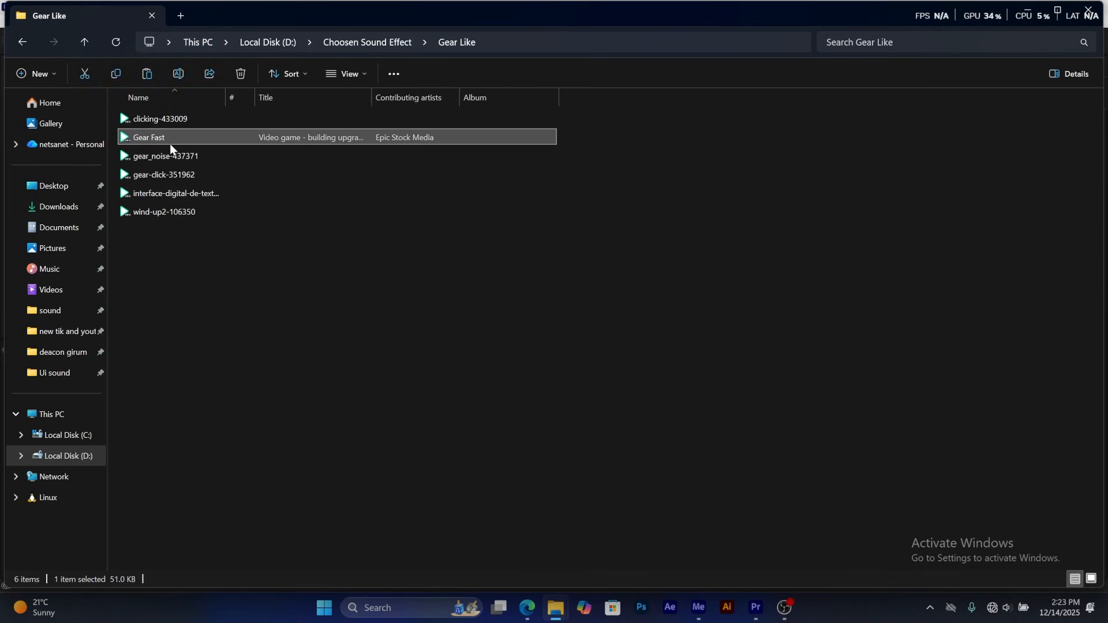
left_click_drag(175, 135, 555, 466)
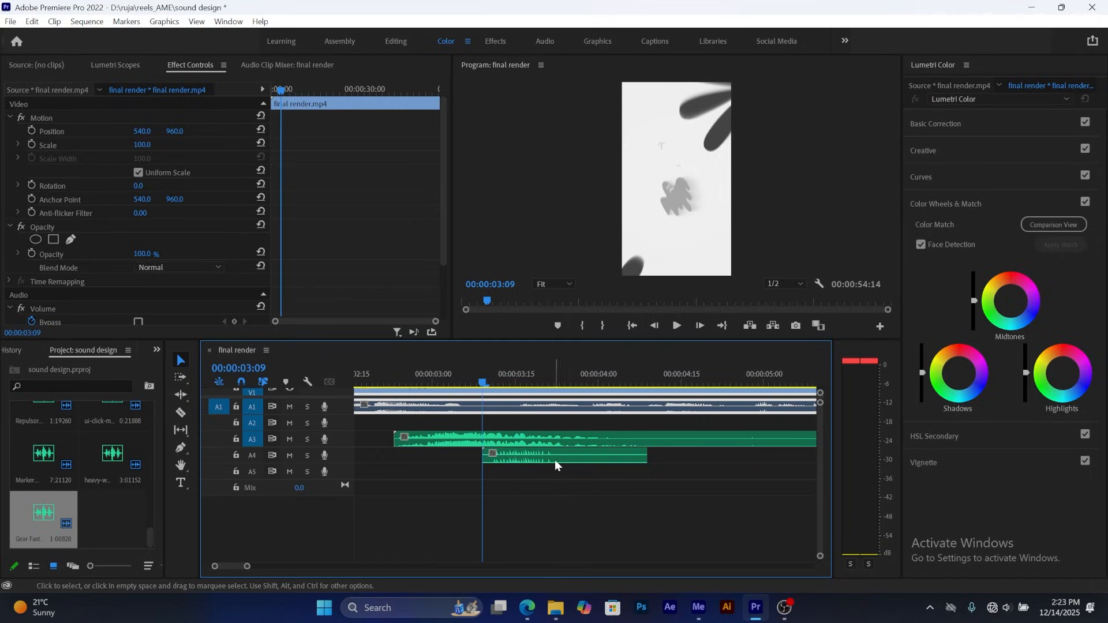
left_click_drag(485, 459, 494, 466)
left_click(513, 460)
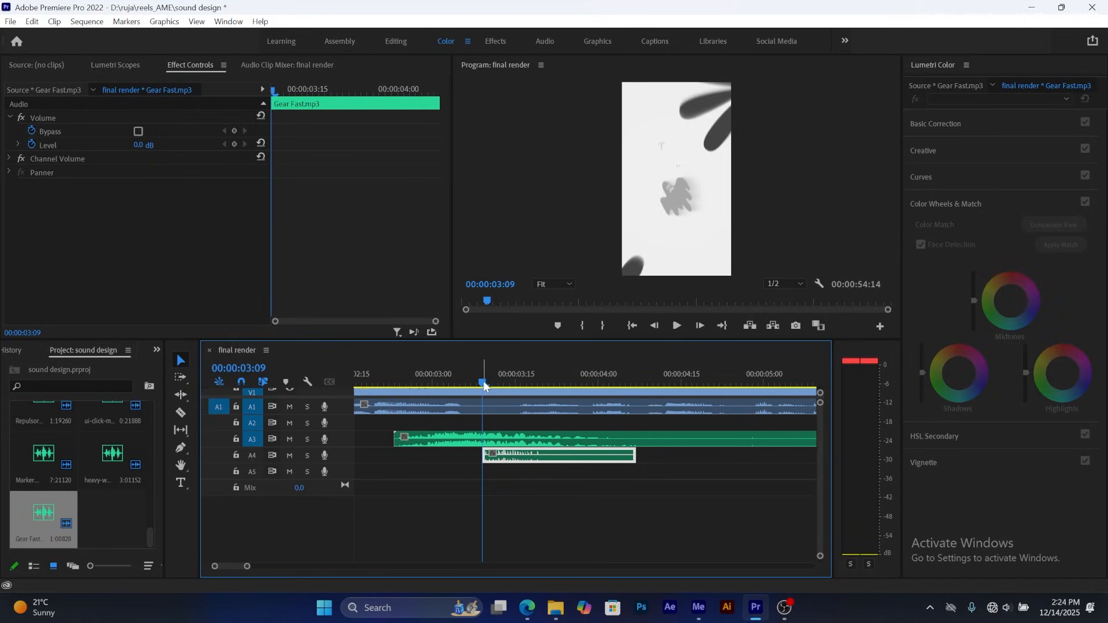
- Scrub through the ghost graphic's circle animation and remove the Gear Fast clip from track A4
left_click_drag(484, 385, 555, 393)
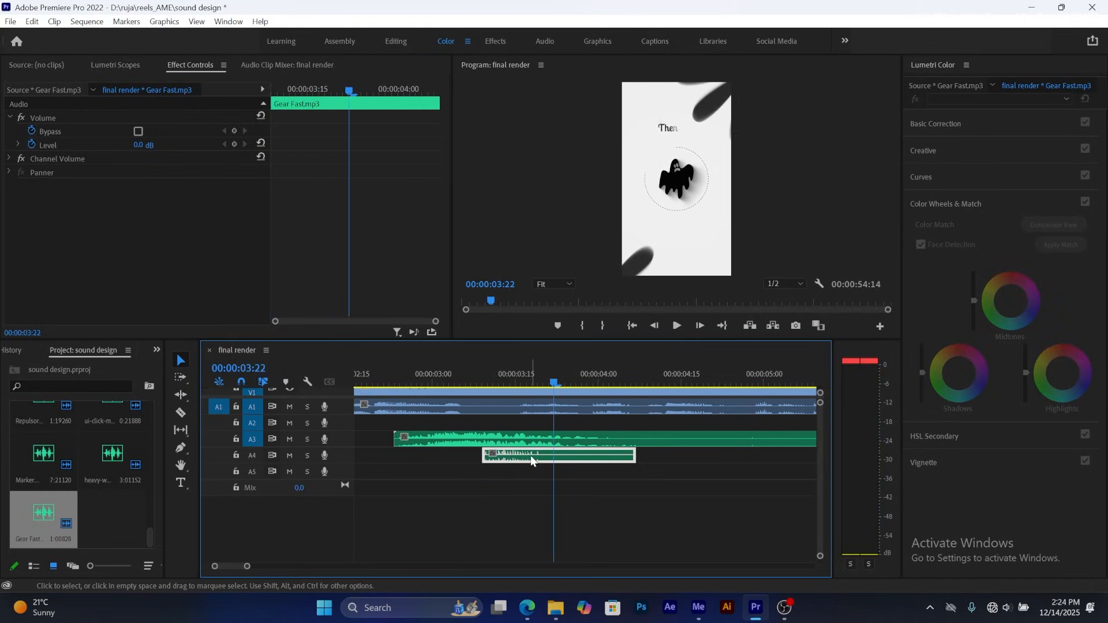
key("Delete")
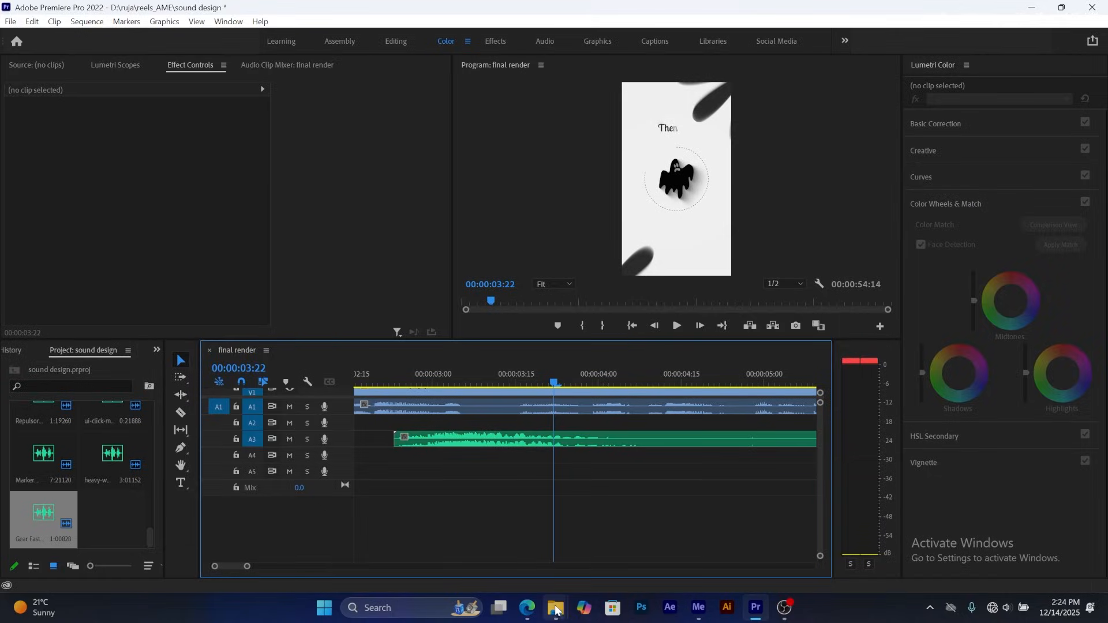
- Audition the sounds in the library's Gear Like folder and place wind-up2-106350 on track A5 at 00:00:03:07
mouse_move(555, 608)
left_click(599, 528)
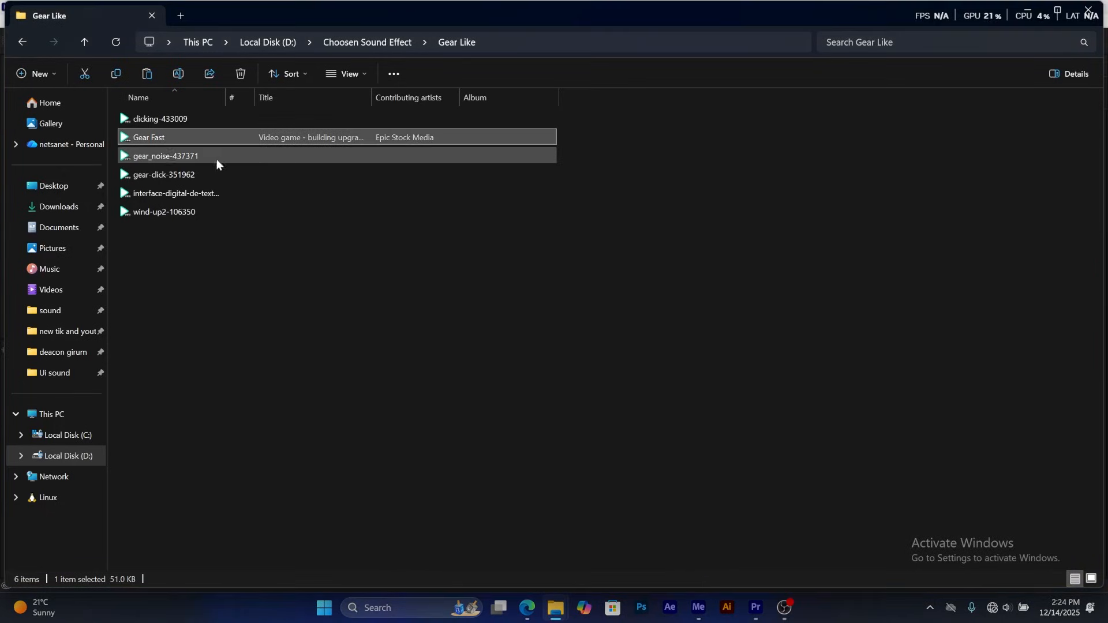
left_click(165, 119)
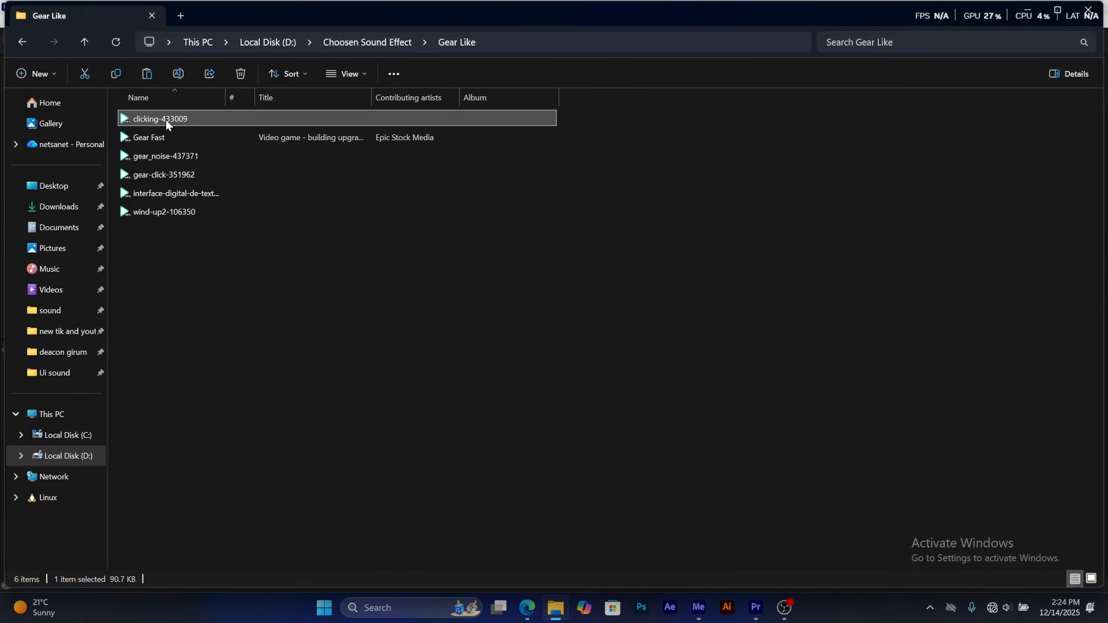
left_click(172, 155)
left_click(173, 174)
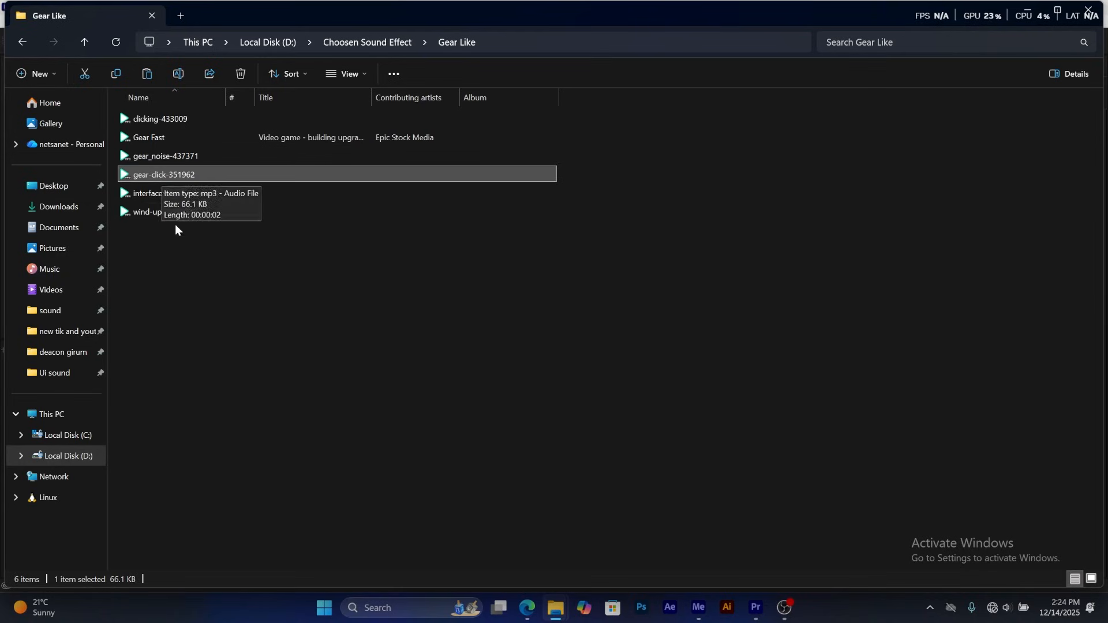
left_click_drag(171, 214, 548, 472)
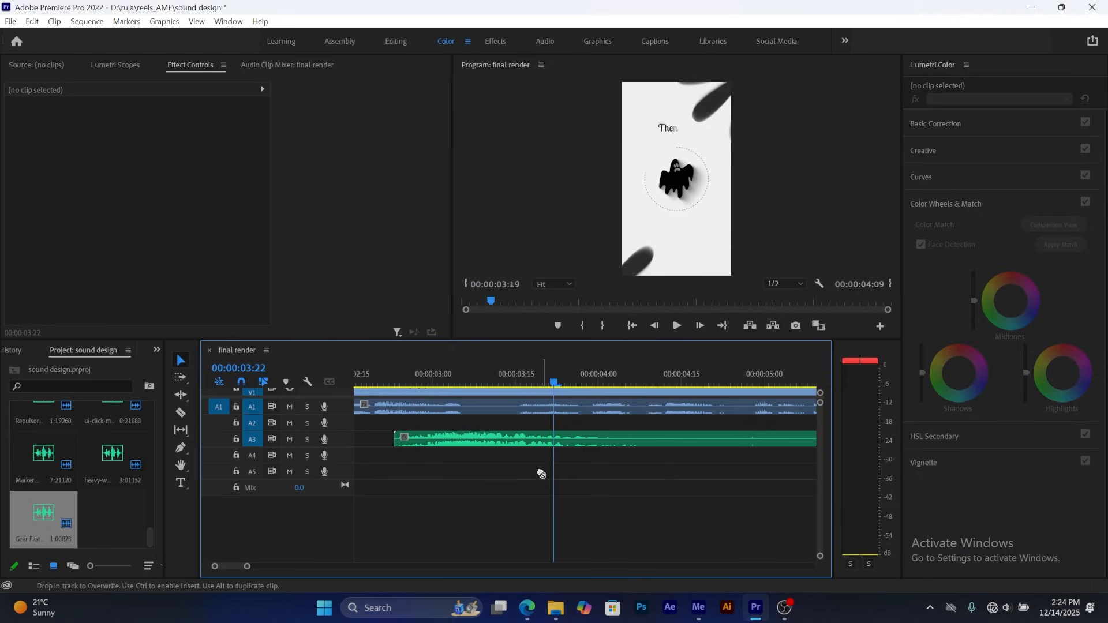
left_click_drag(549, 382, 482, 384)
left_click_drag(570, 471, 501, 472)
- Play back the ghost's circle animation with the wind-up sound and shift its clip one frame later on track A5
key("space")
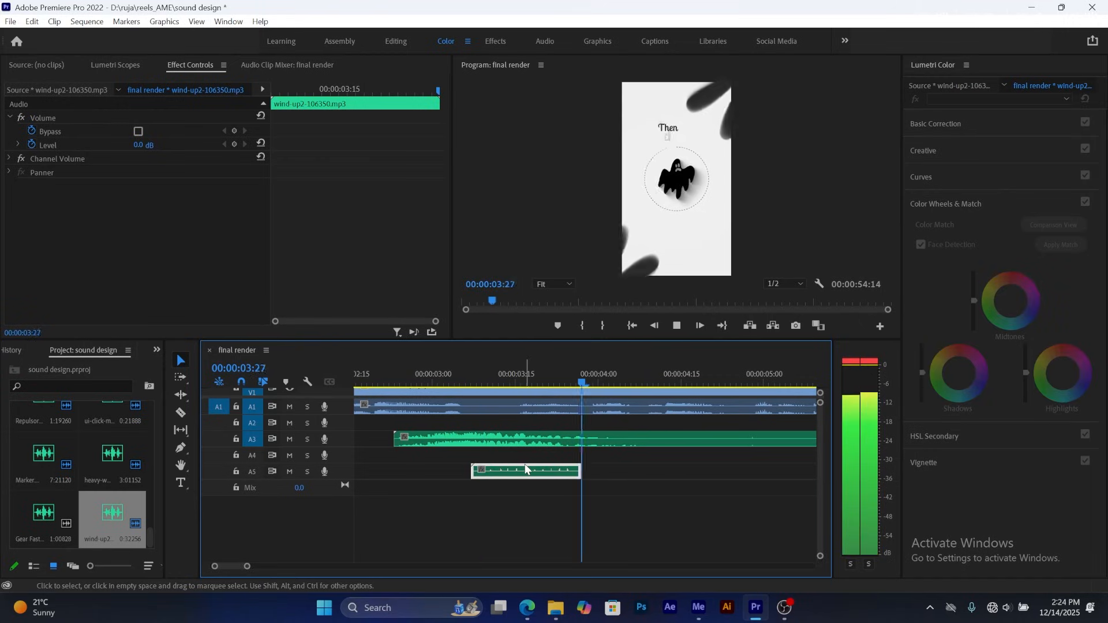
key("space")
left_click(478, 376)
key("space")
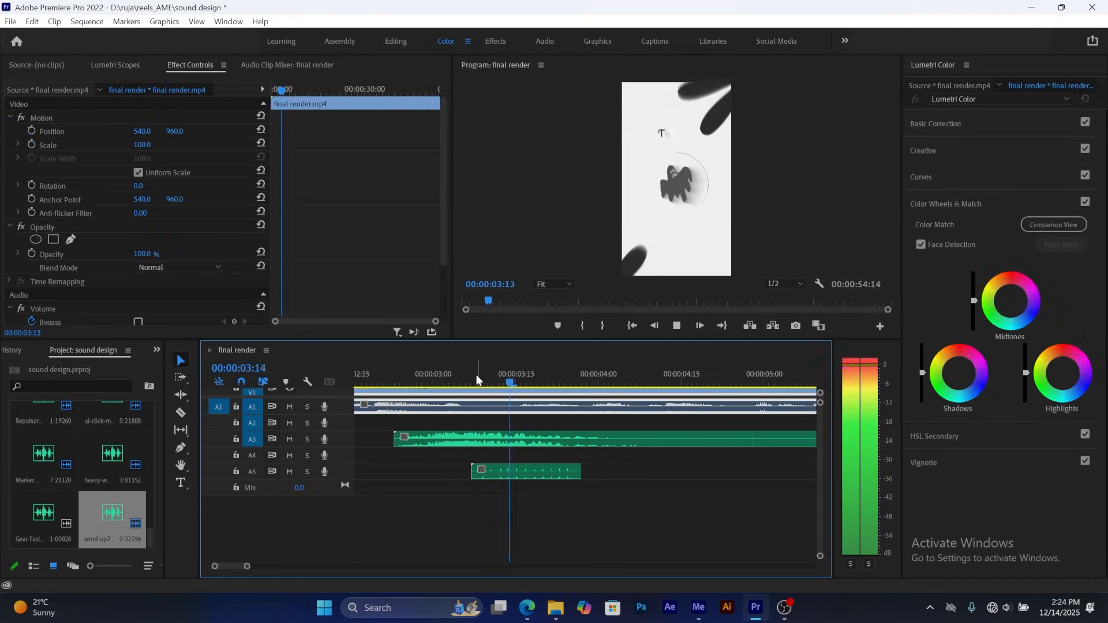
left_click(479, 376)
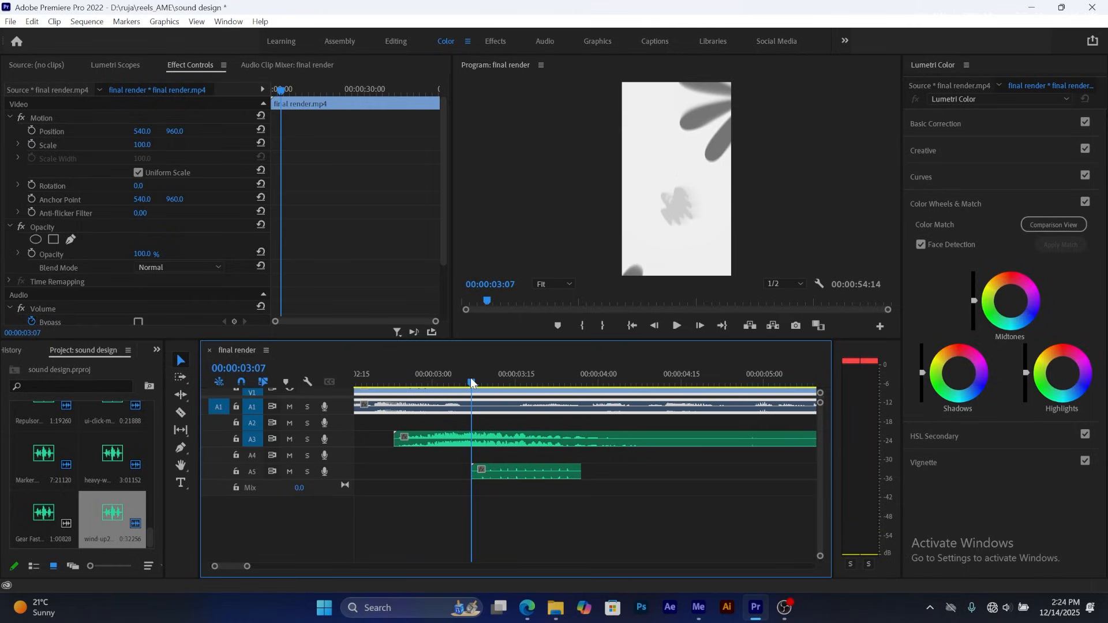
key("space")
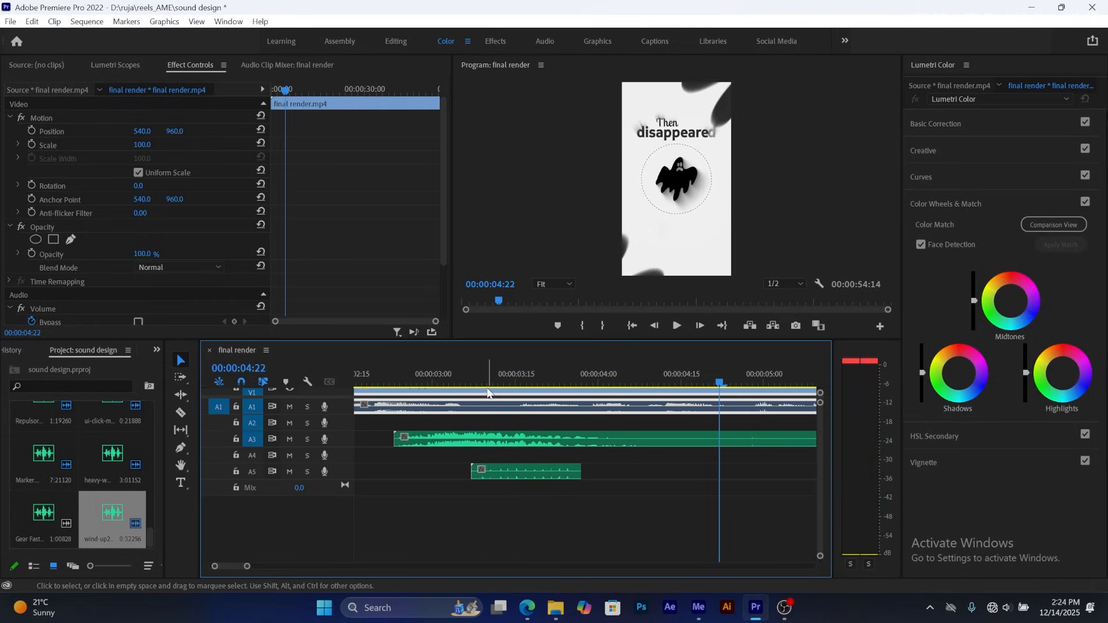
left_click_drag(502, 476, 516, 473)
left_click(473, 364)
key("space")
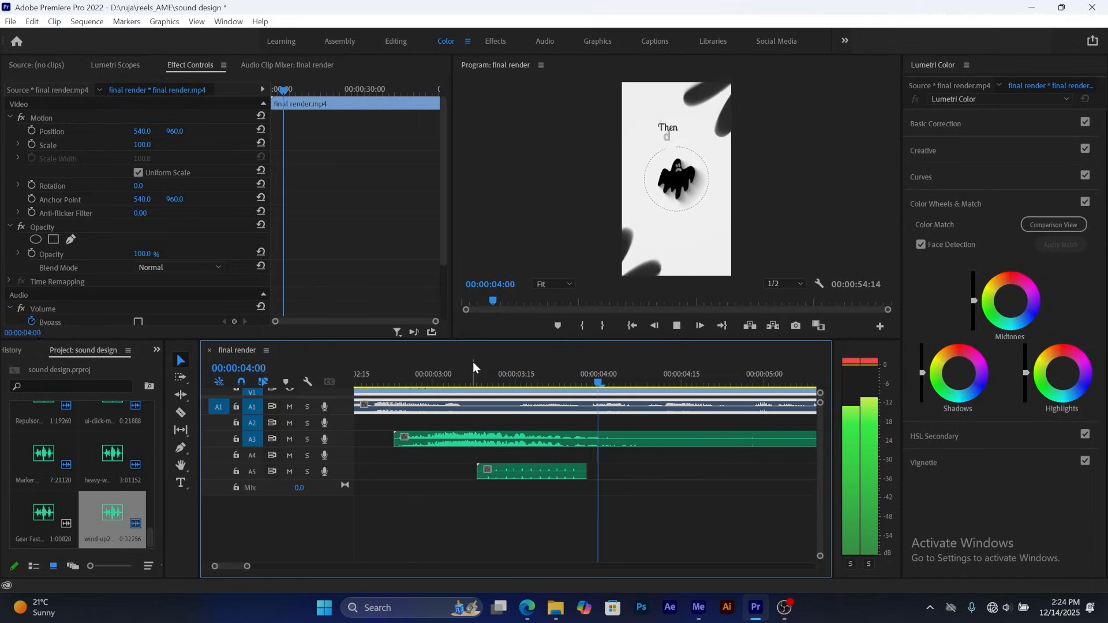
left_click(500, 363)
left_click(411, 364)
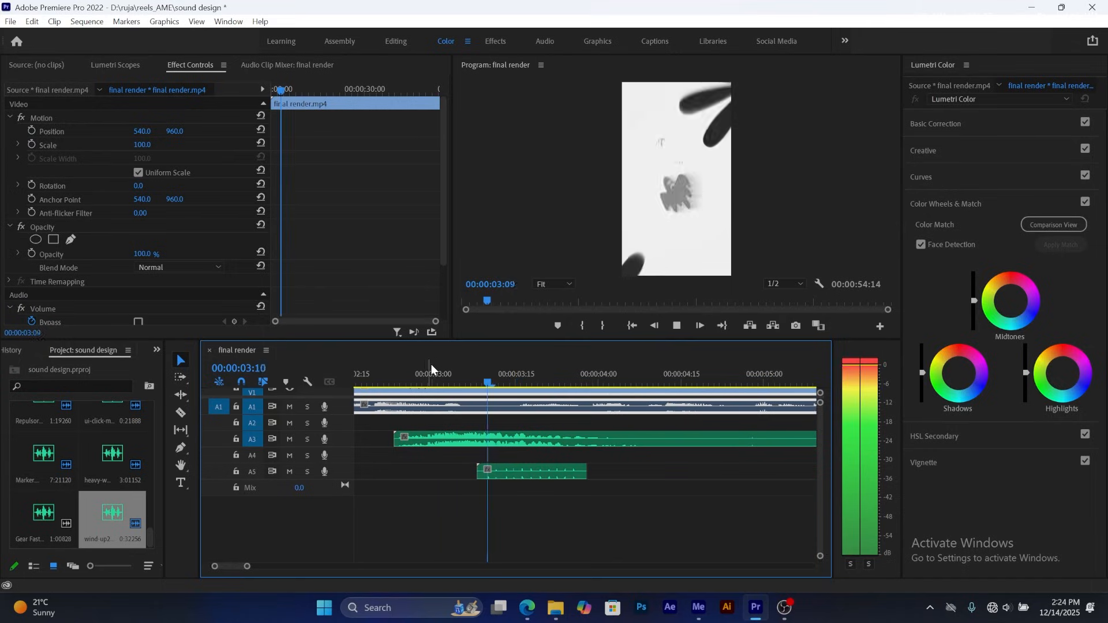
key("space")
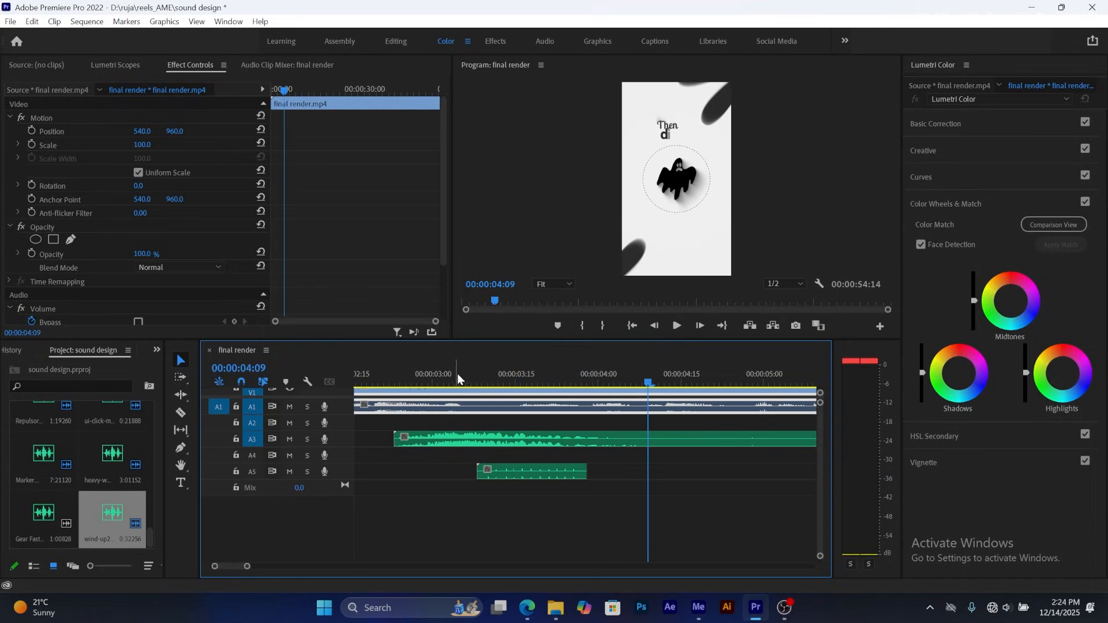
- Set the playhead to 00:00:03:14 and place a copy of track A3's second ui-click-menu clip there on track A4
left_click_drag(456, 374, 514, 391)
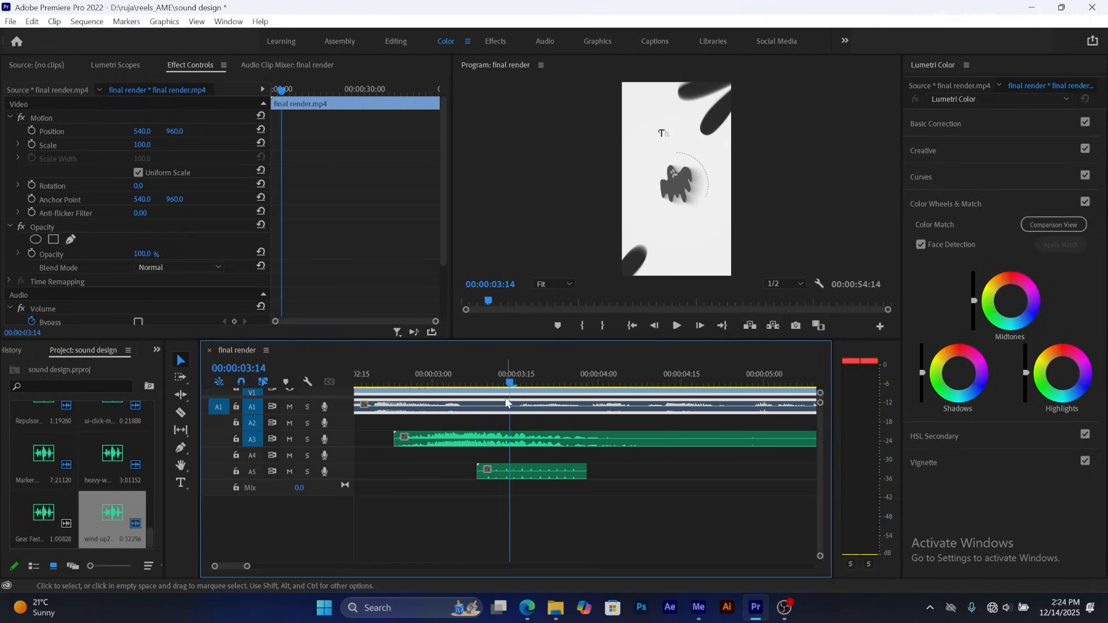
left_click_drag(233, 566, 231, 566)
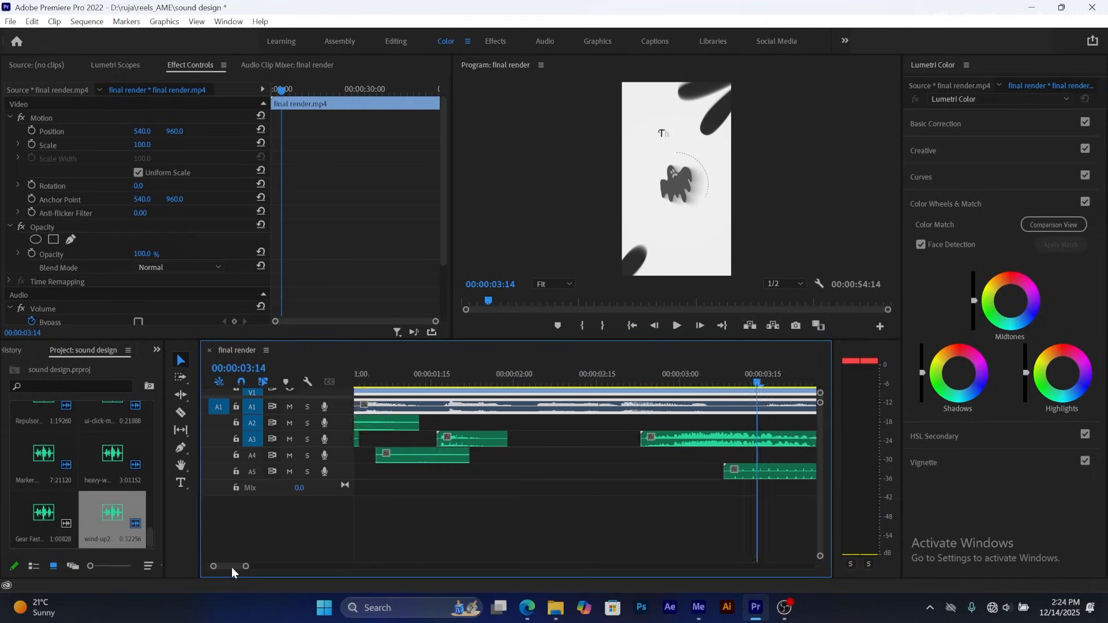
left_click(549, 442)
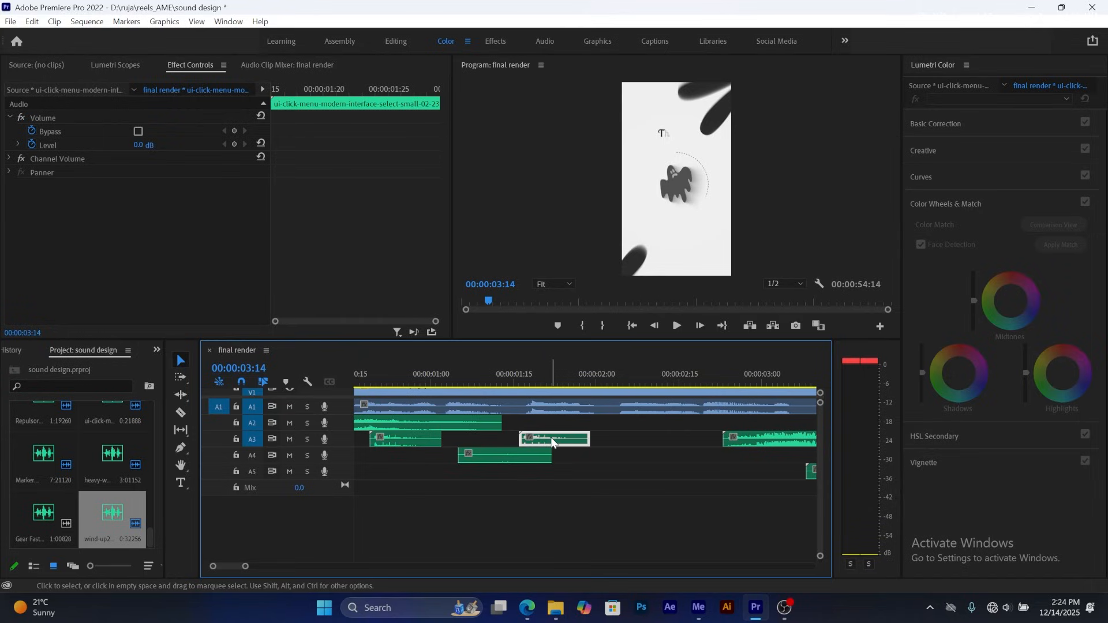
left_click_drag(547, 442, 685, 473)
left_click_drag(245, 567, 263, 568)
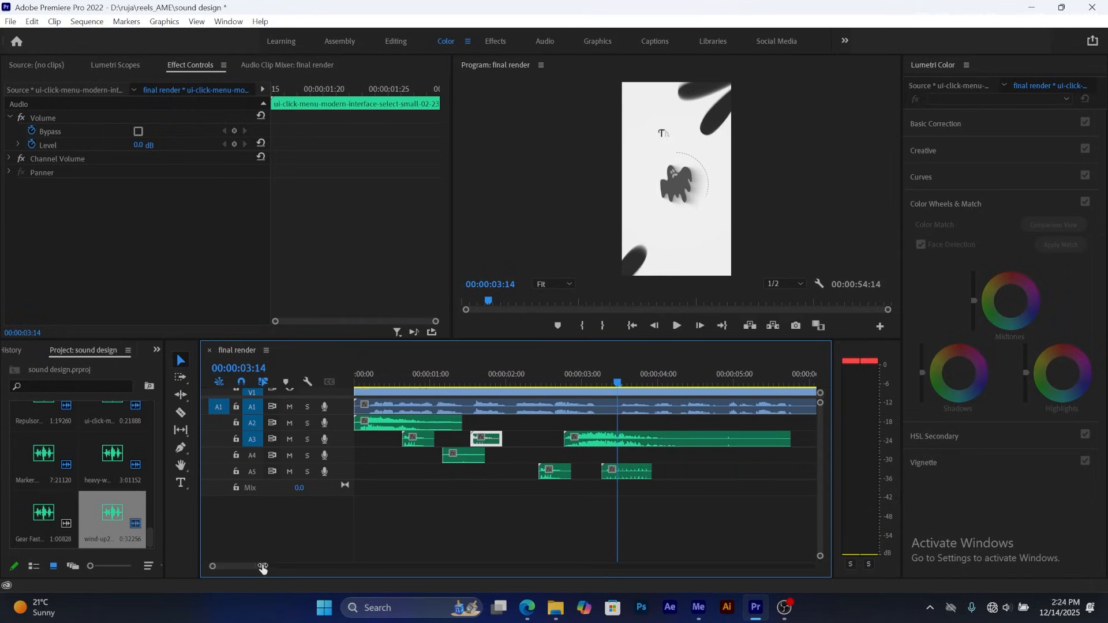
left_click_drag(563, 469, 633, 458)
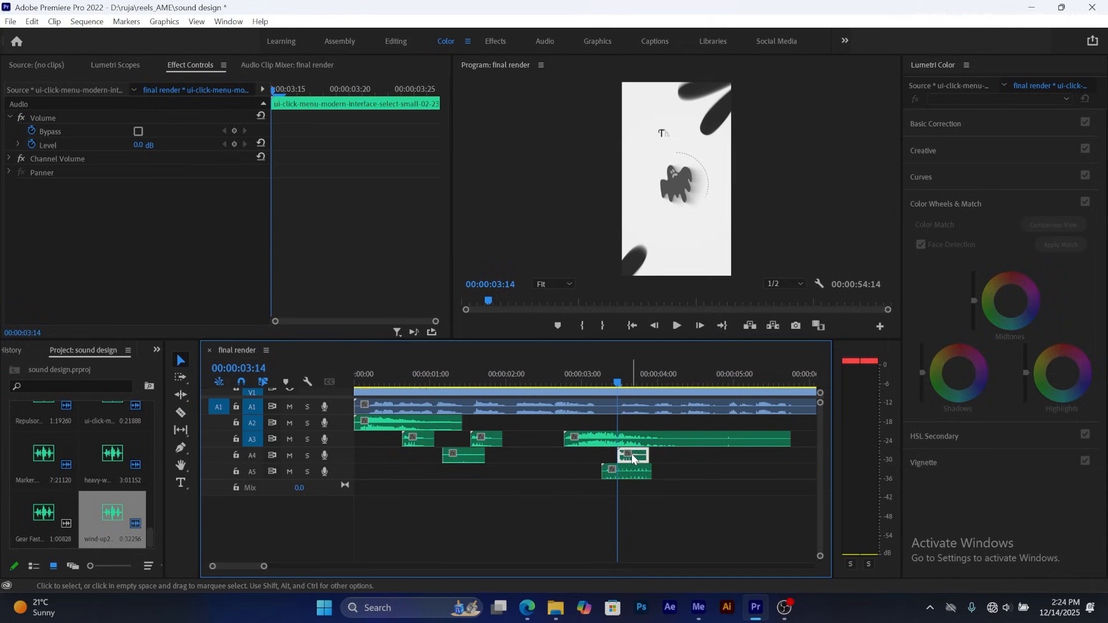
- Play back the ghost scene with the copied ui-click sound and move that clip to 00:00:03:28 on track A4
key("space")
left_click(616, 390)
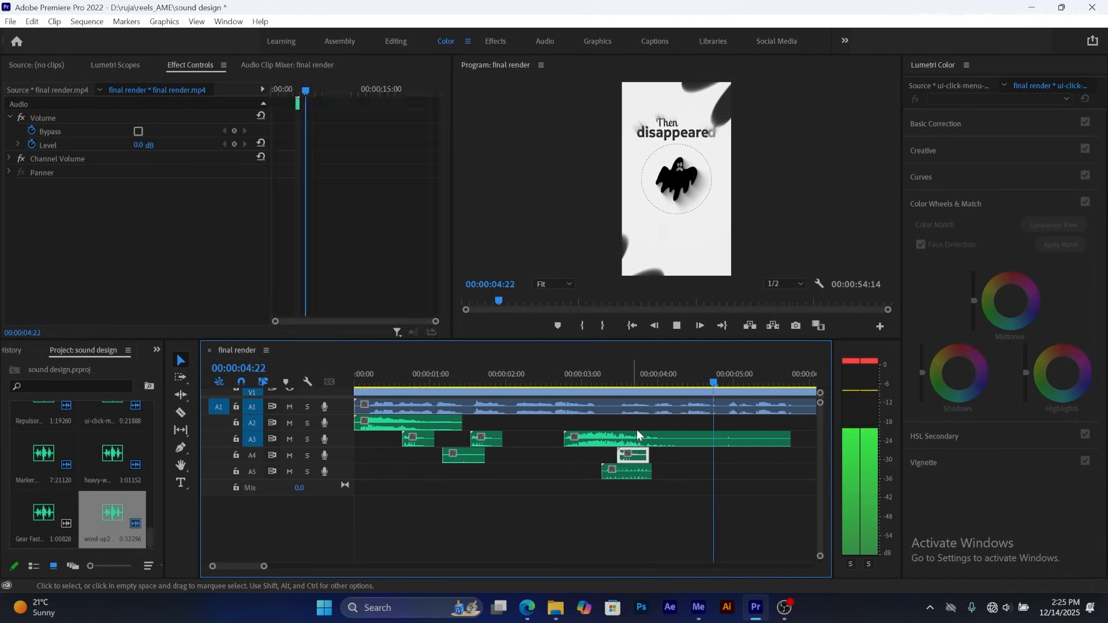
left_click(596, 374)
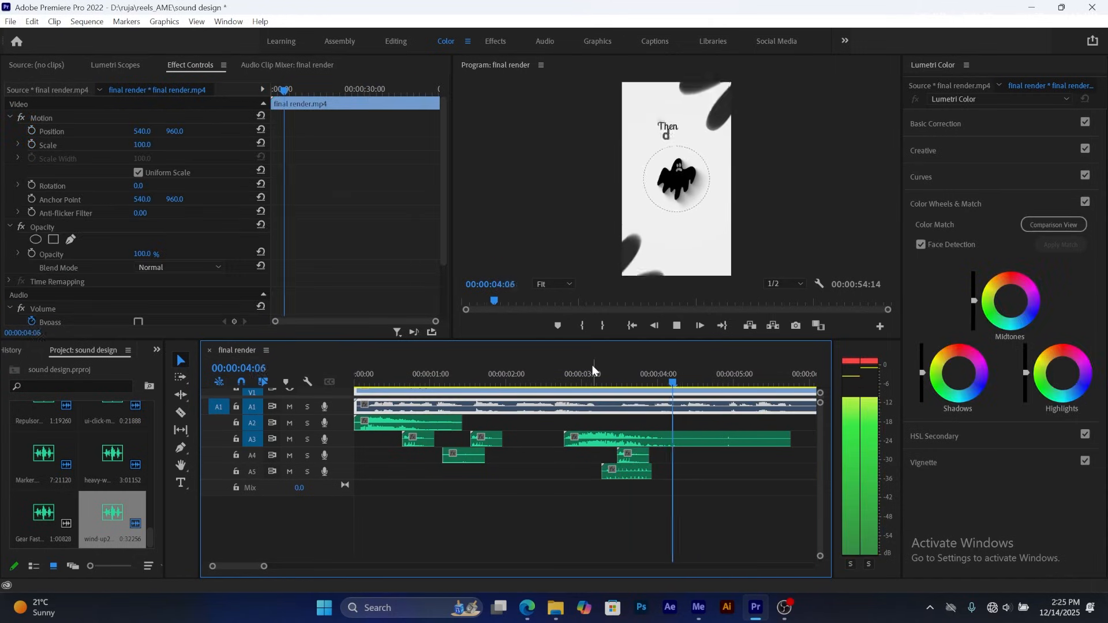
left_click(593, 367)
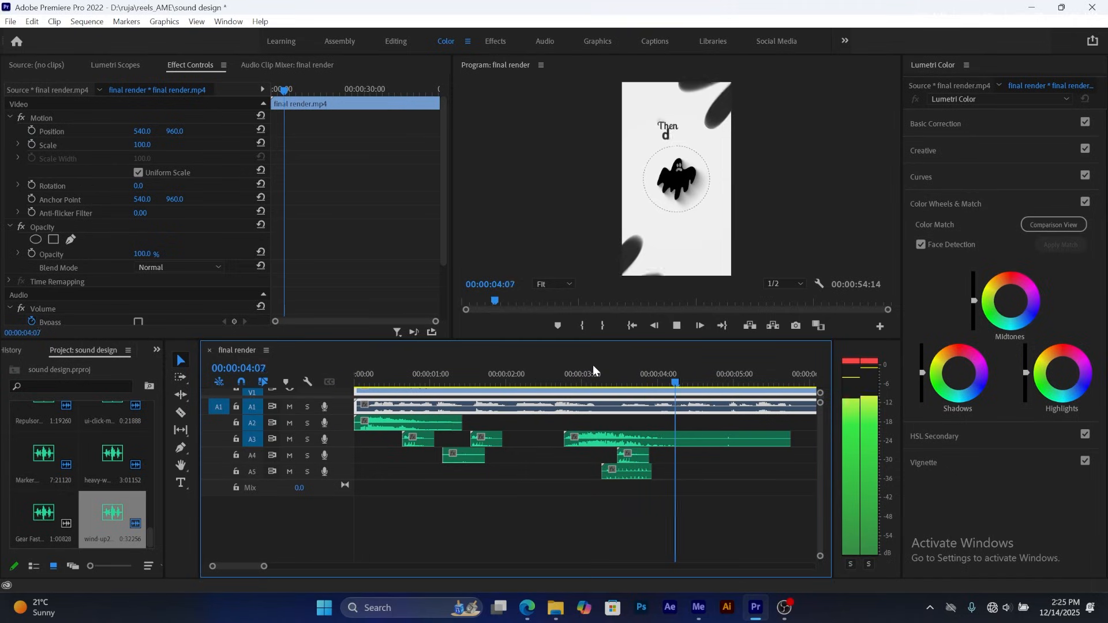
left_click_drag(640, 378, 659, 456)
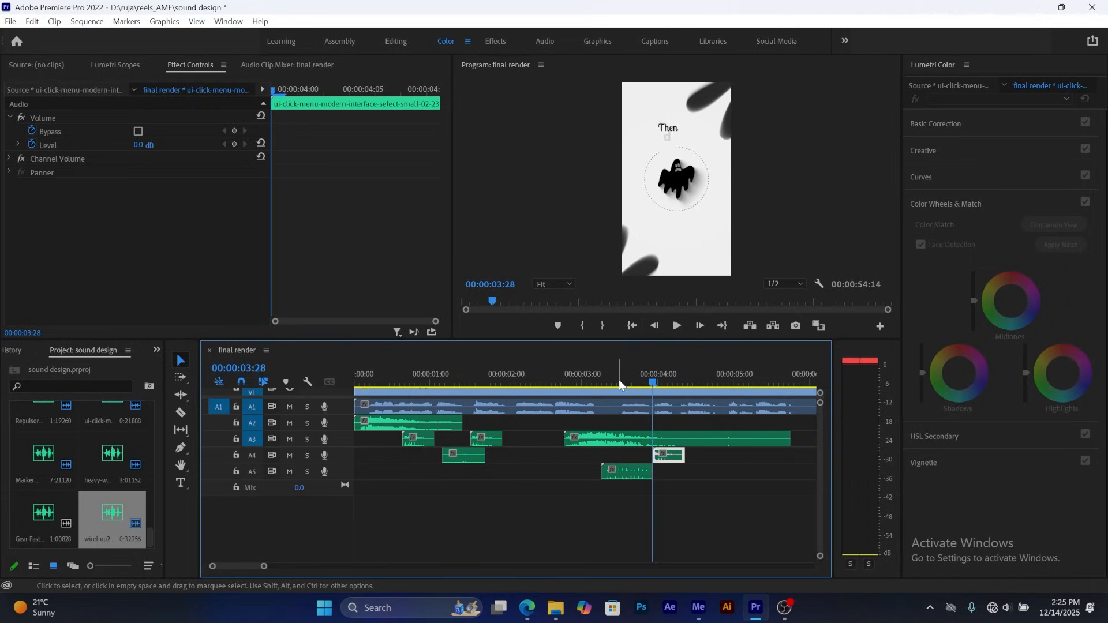
- Place computer-mouse-click-351398 from the library's Click folder on new audio track A6 at 00:00:03:13
left_click_drag(620, 383, 615, 384)
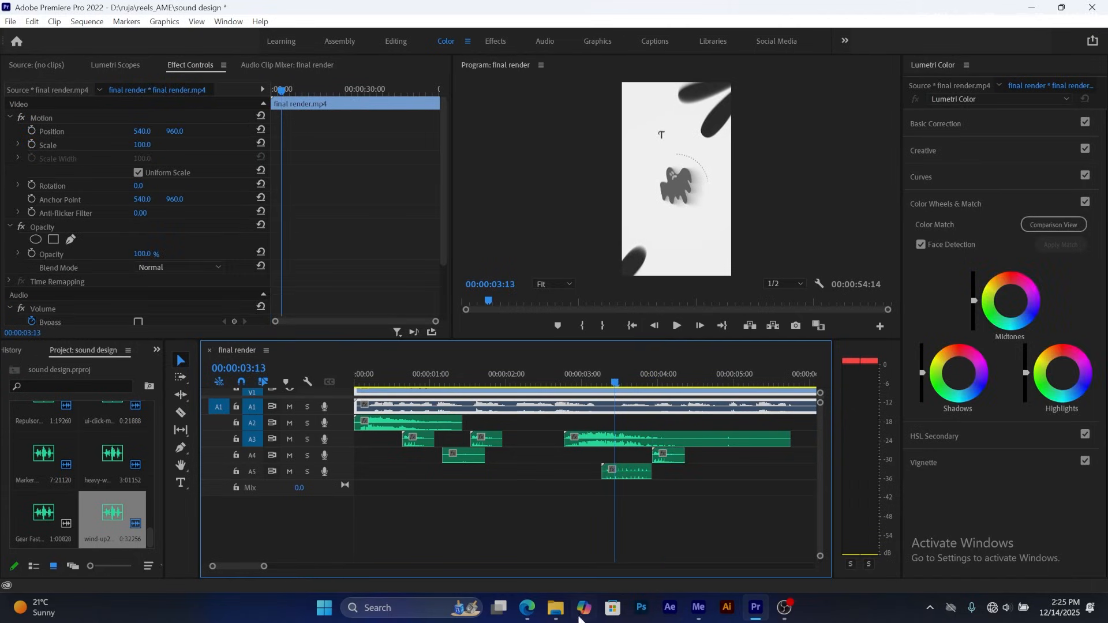
mouse_move(555, 610)
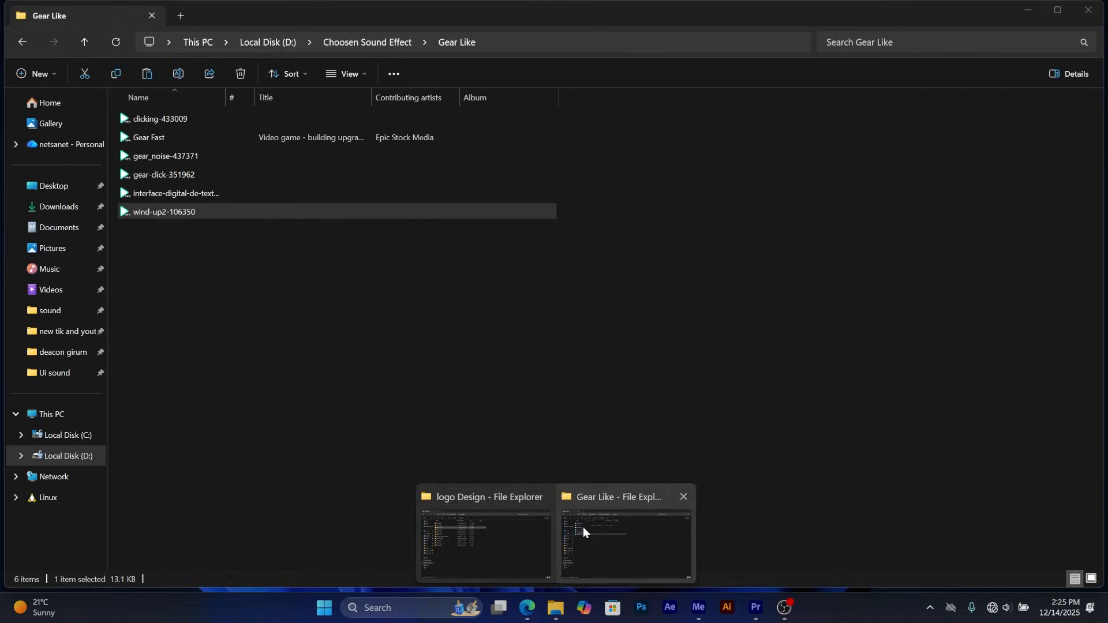
left_click(582, 527)
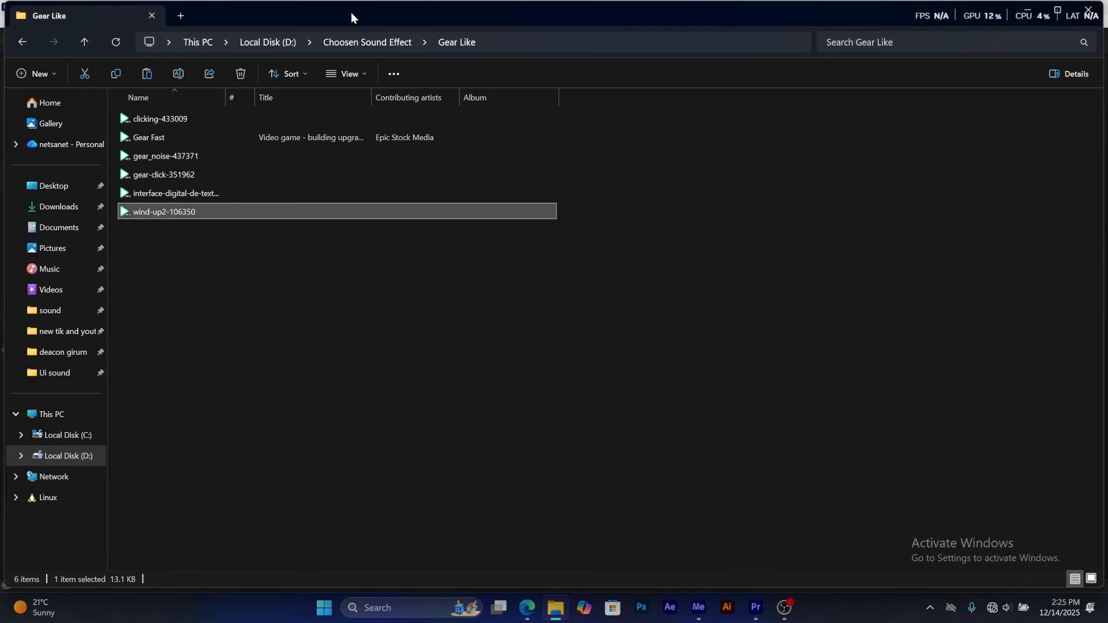
left_click(372, 42)
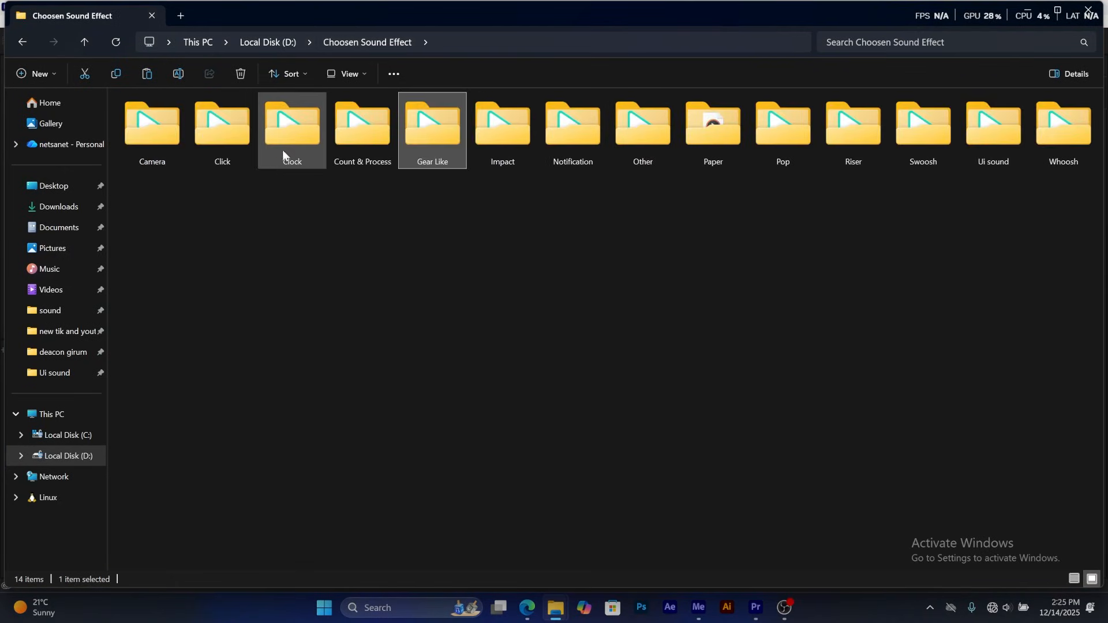
double_click(225, 136)
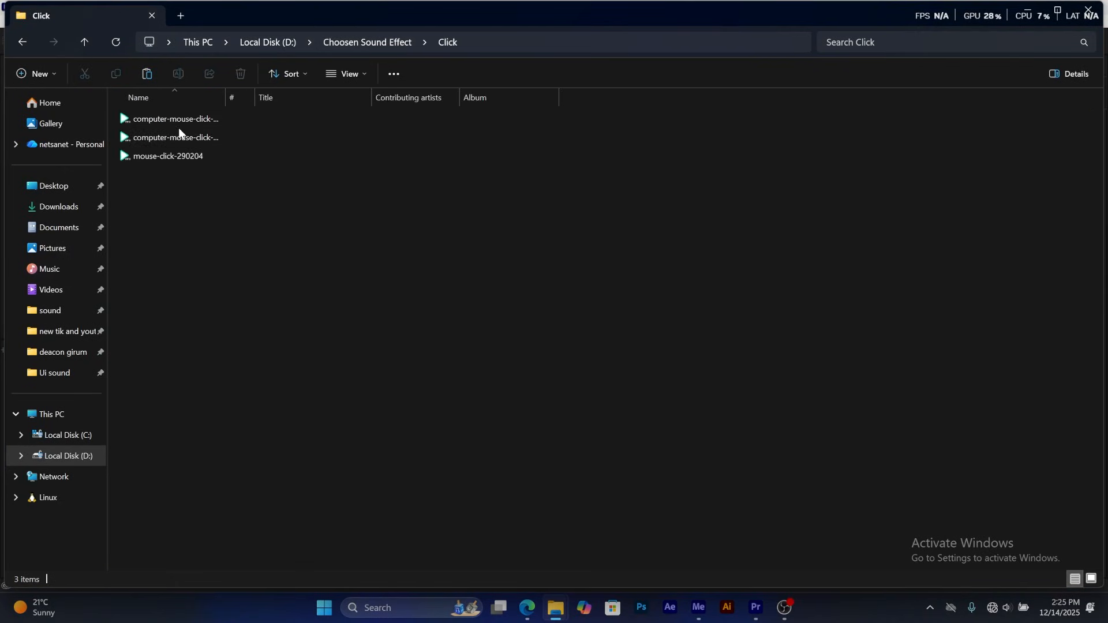
left_click(188, 140)
left_click_drag(175, 135, 637, 519)
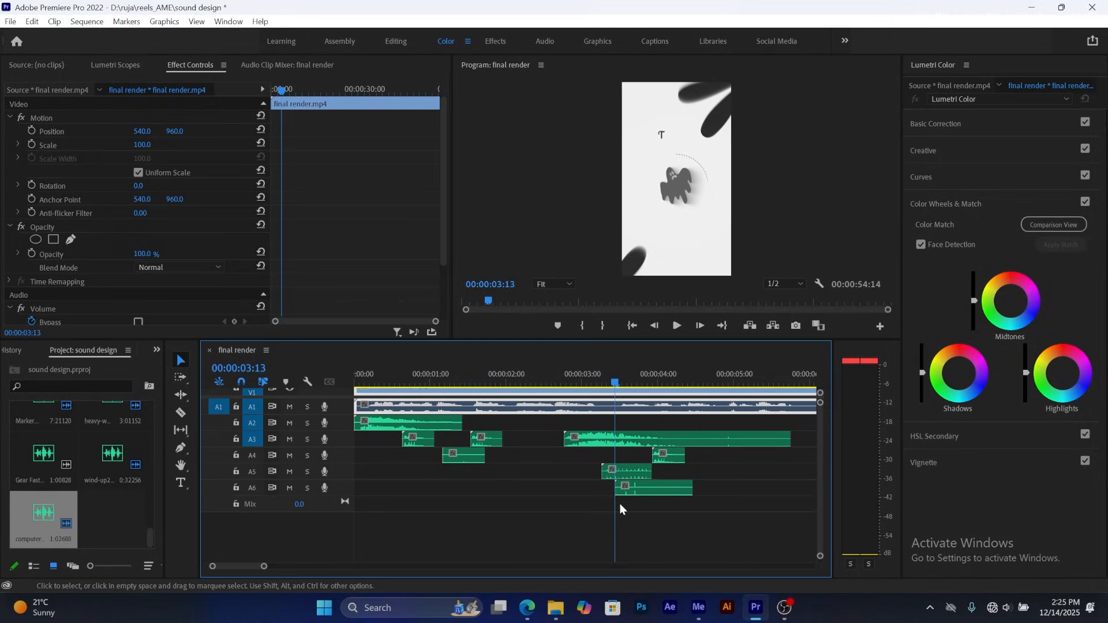
- Shift the mouse-click clip on track A6 to start at 00:00:03:09 and play back the ghost scene with it
left_click_drag(264, 568, 250, 564)
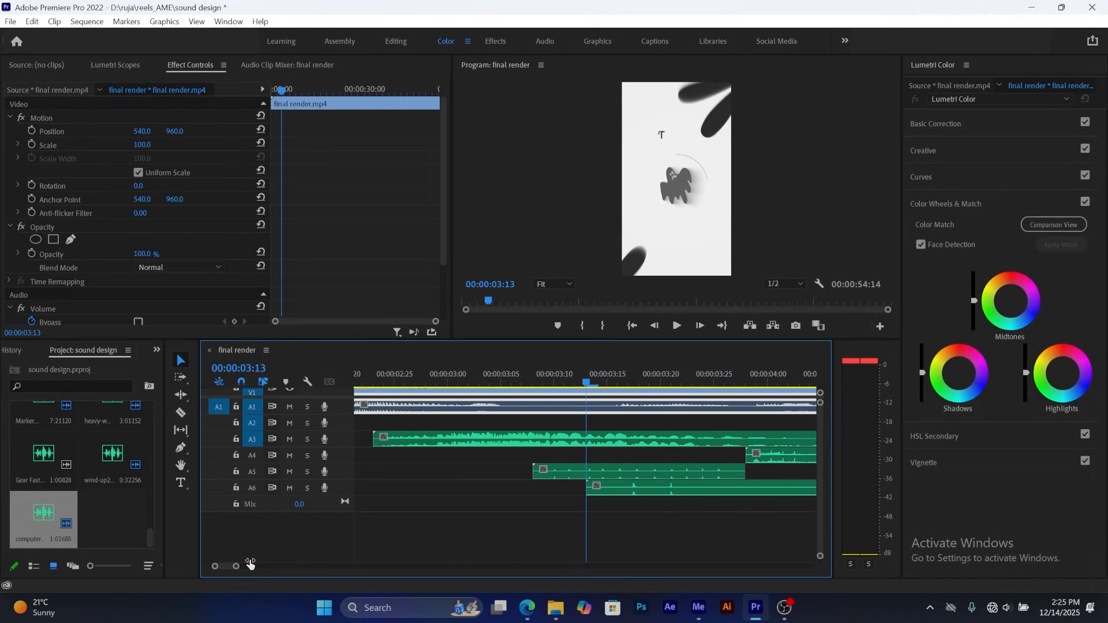
left_click_drag(640, 495, 609, 490)
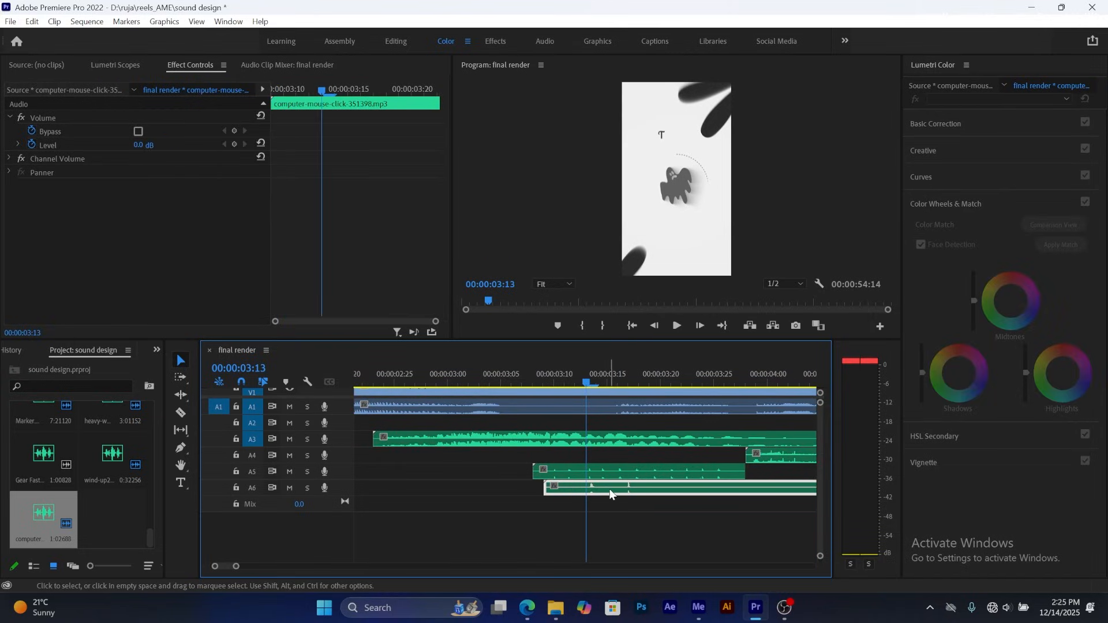
key("space")
key("space")
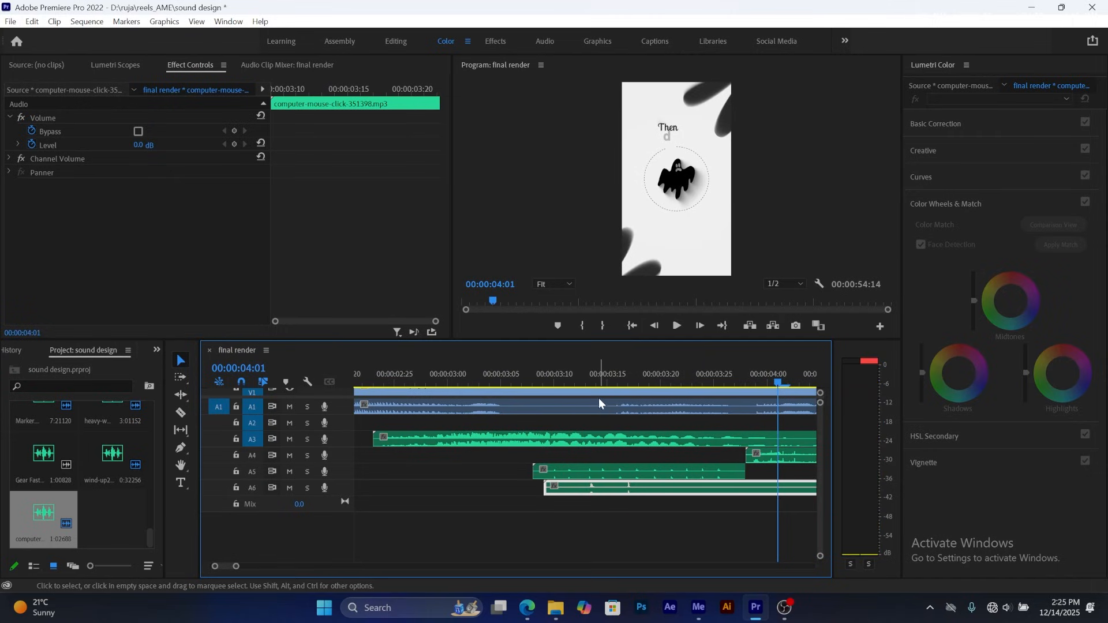
left_click(386, 374)
key("space")
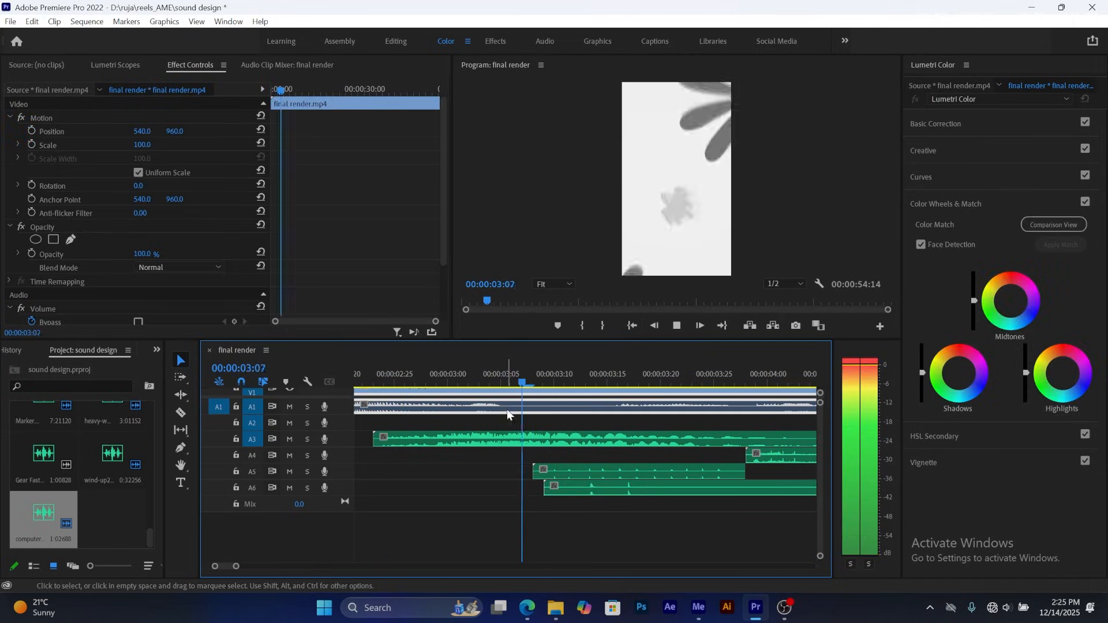
key("space")
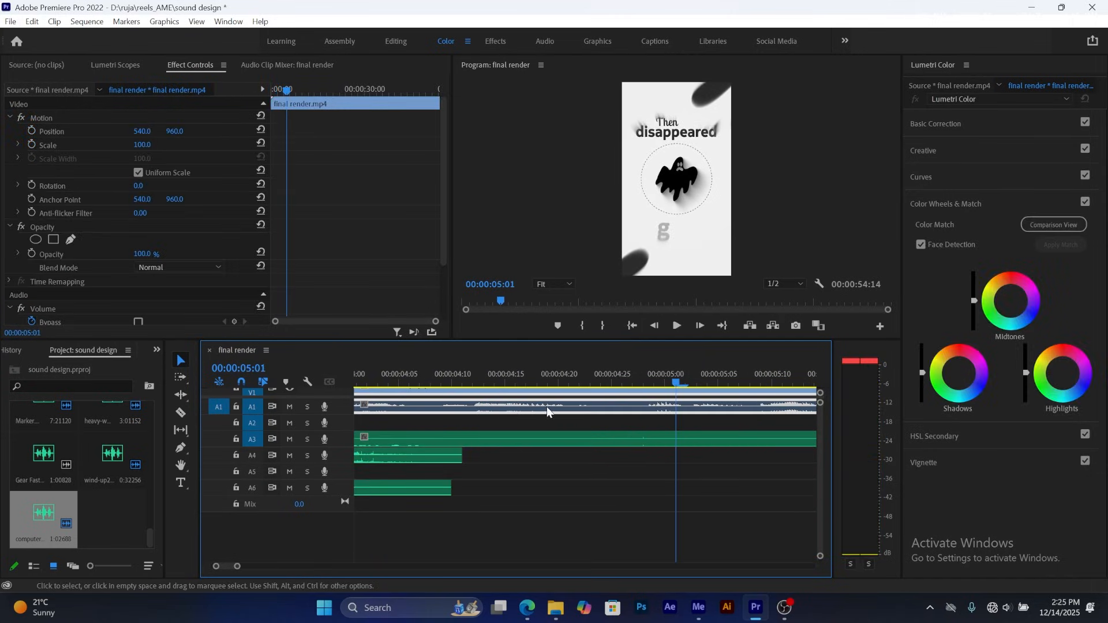
- Move the ui-click clip on track A4 to 00:00:04:07 for the "disappeared" text and play back its timing
left_click_drag(237, 569, 272, 566)
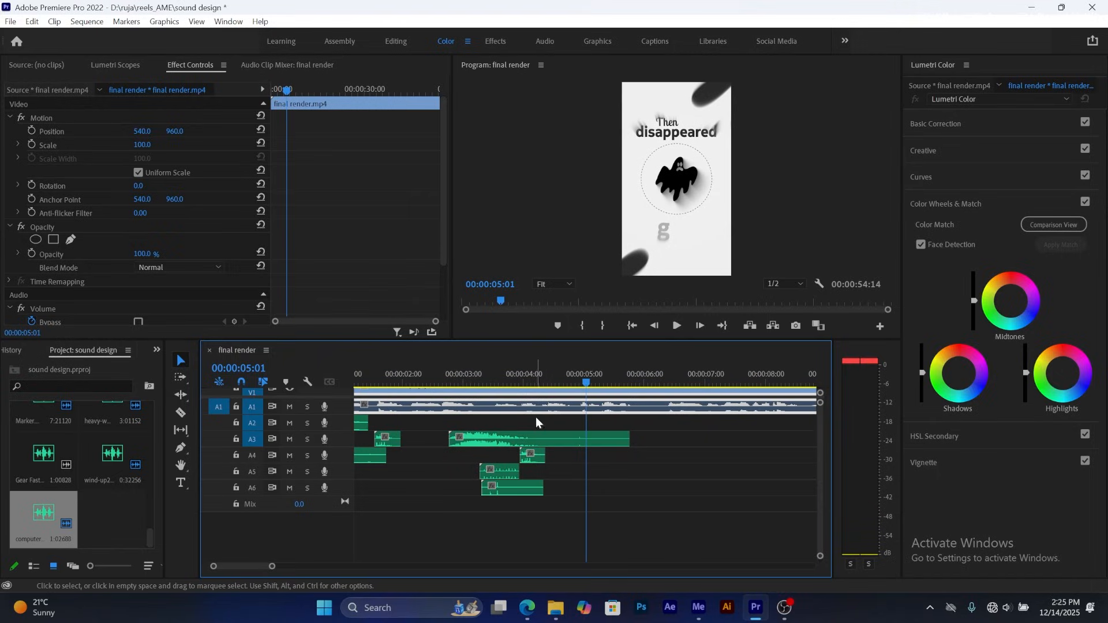
left_click(521, 375)
left_click_drag(520, 381, 543, 389)
left_click_drag(531, 456, 541, 446)
left_click(518, 377)
key("space")
key("space")
- Place a copy of the ui-click clip on track A5 at 00:00:05:04 for the next word and play back the scene
left_click(526, 377)
key("space")
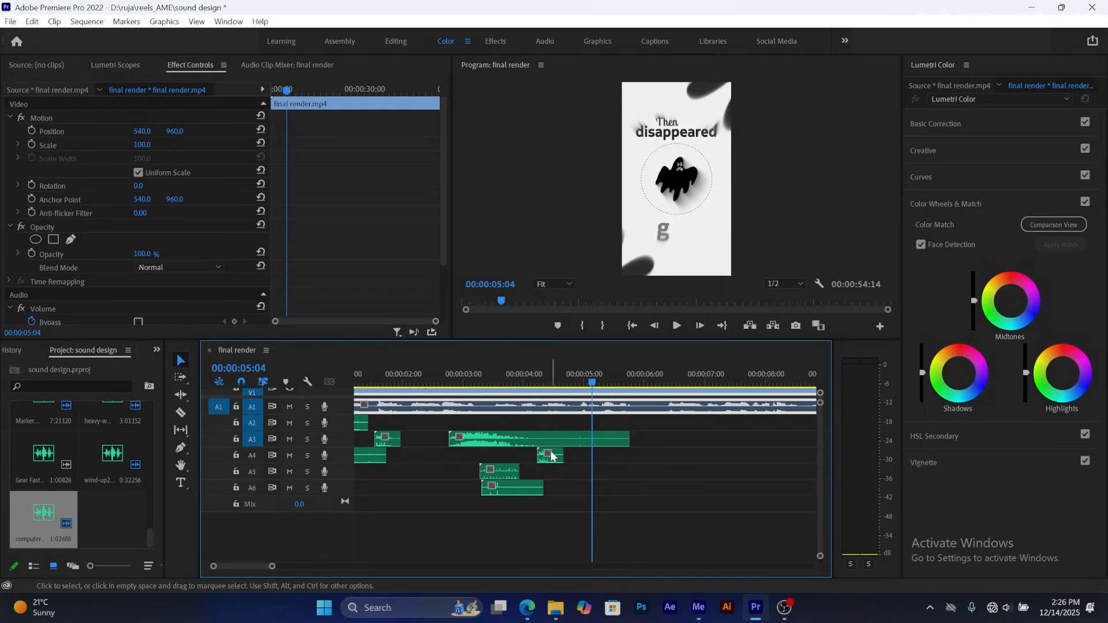
left_click_drag(545, 460, 601, 478, "alt")
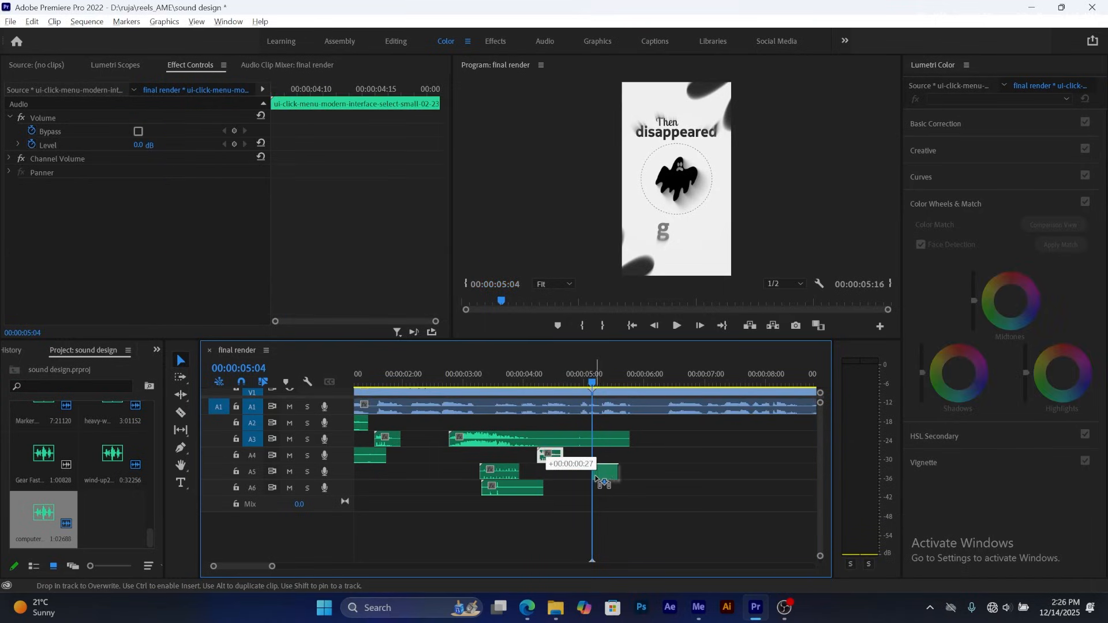
left_click_drag(593, 380, 421, 368)
key("space")
key("space")
key("space")
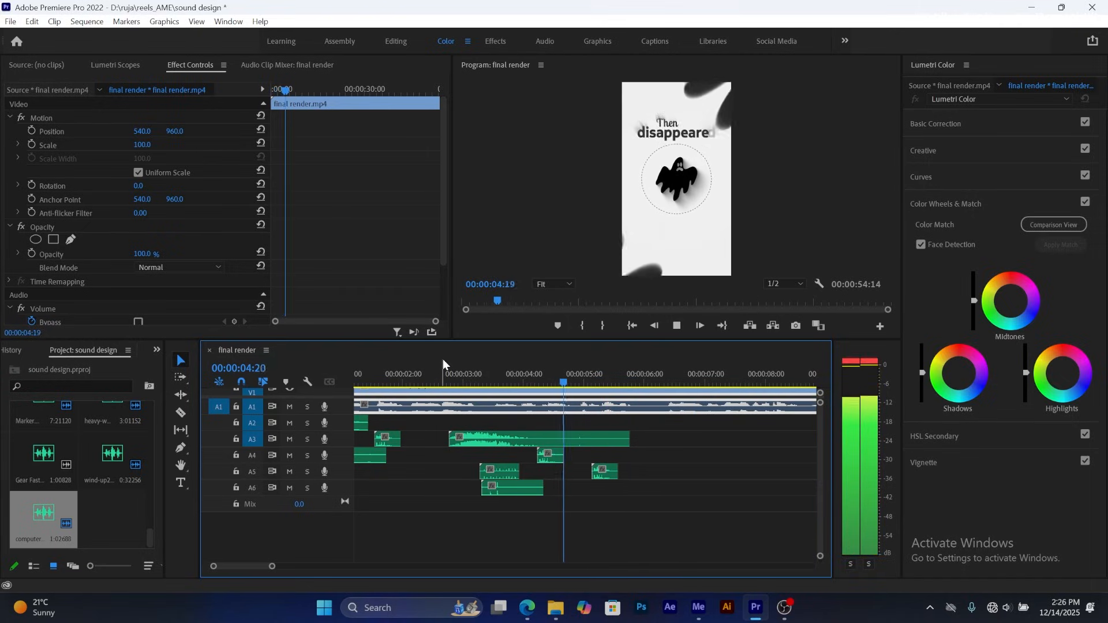
- Place swoosh-07-351043 from the library's Swoosh folder on audio track A4 at the ghost scene's closing transition, around 00:00:06:07
key("space")
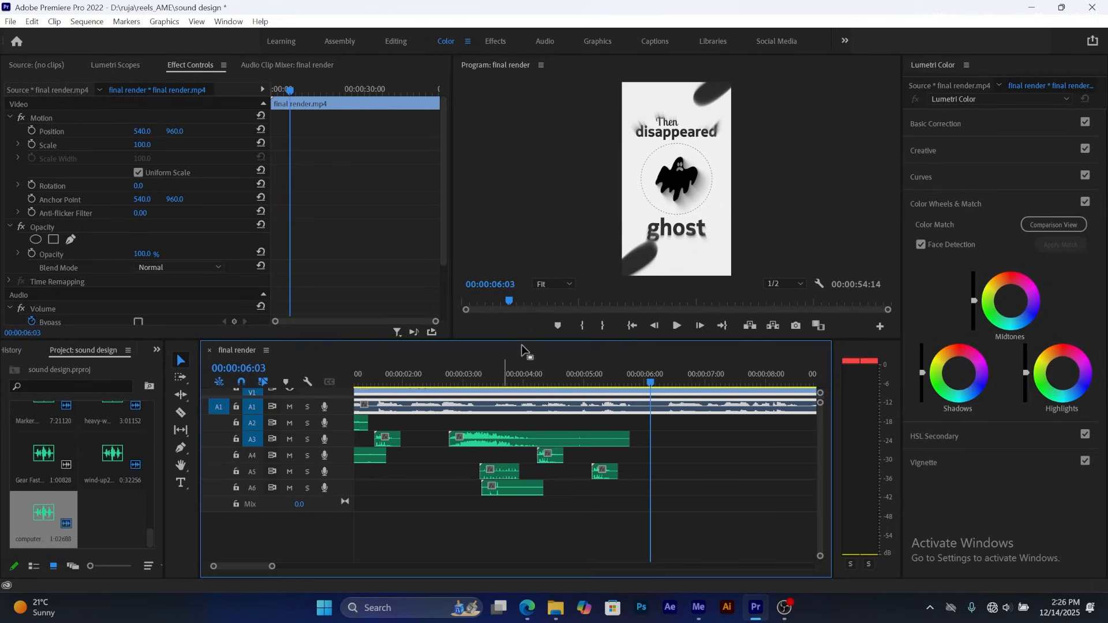
mouse_move(649, 385)
left_mouse_down()
mouse_move(675, 385)
mouse_move(650, 385)
mouse_move(658, 391)
left_mouse_up()
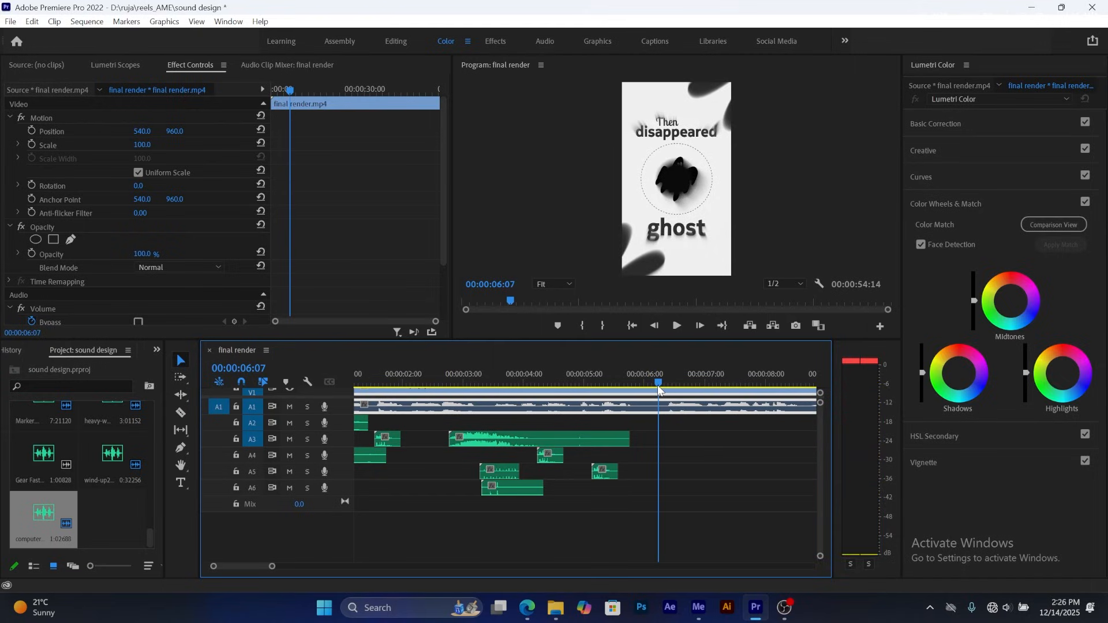
mouse_move(555, 619)
left_click(574, 551)
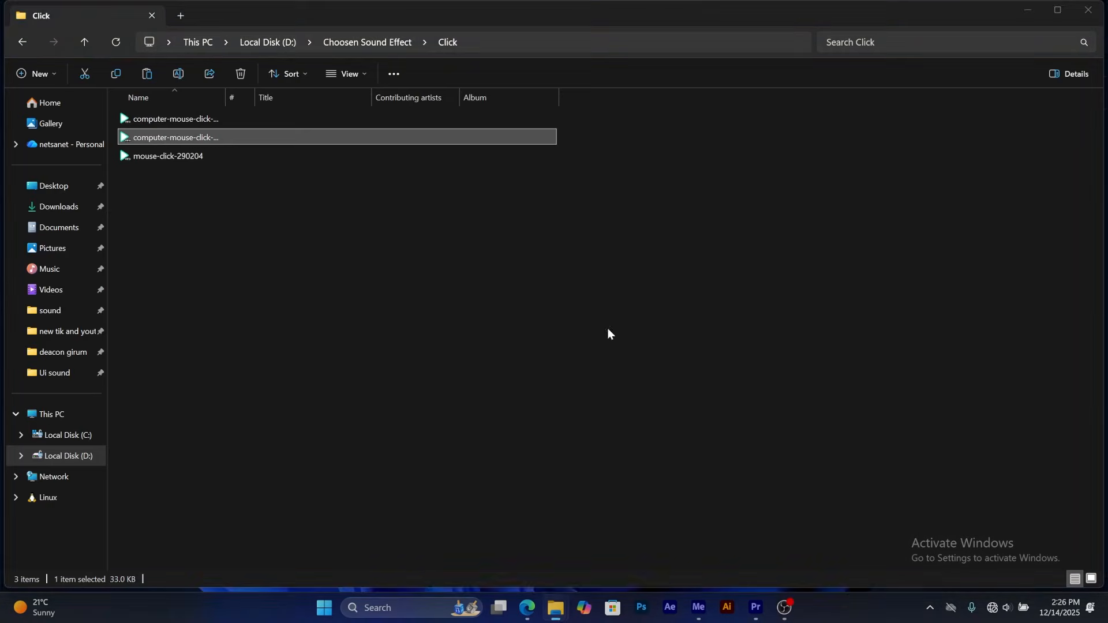
key("alt+Up")
double_click(922, 133)
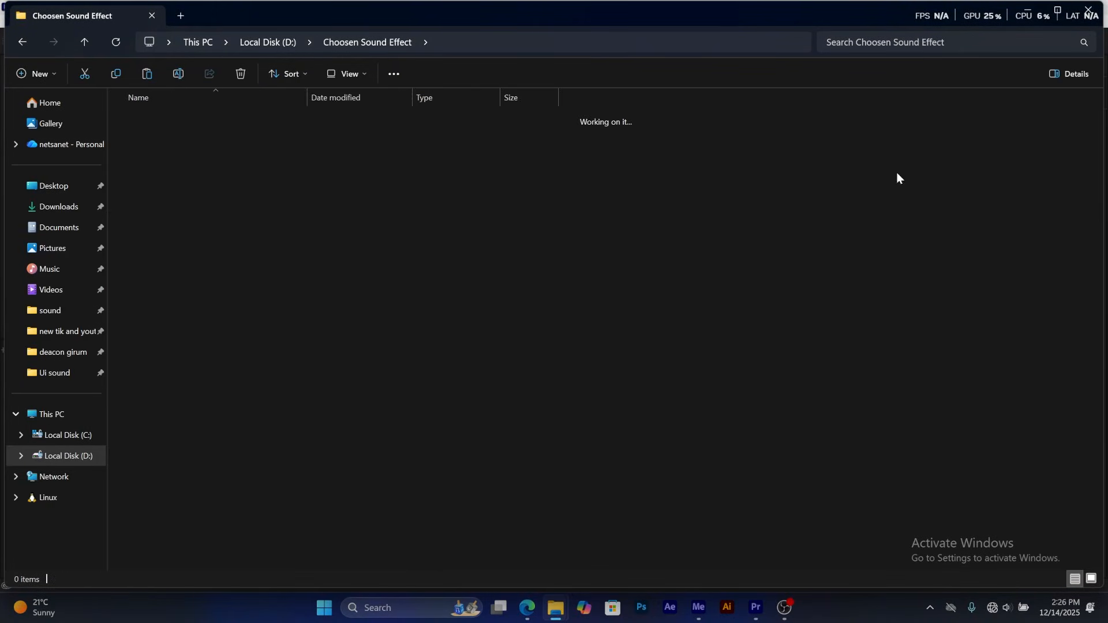
left_click_drag(167, 175, 679, 456)
- Shift the swoosh clip on track A4 earlier to start where the A3 clip ends and play back the transition
left_click_drag(660, 380, 671, 382)
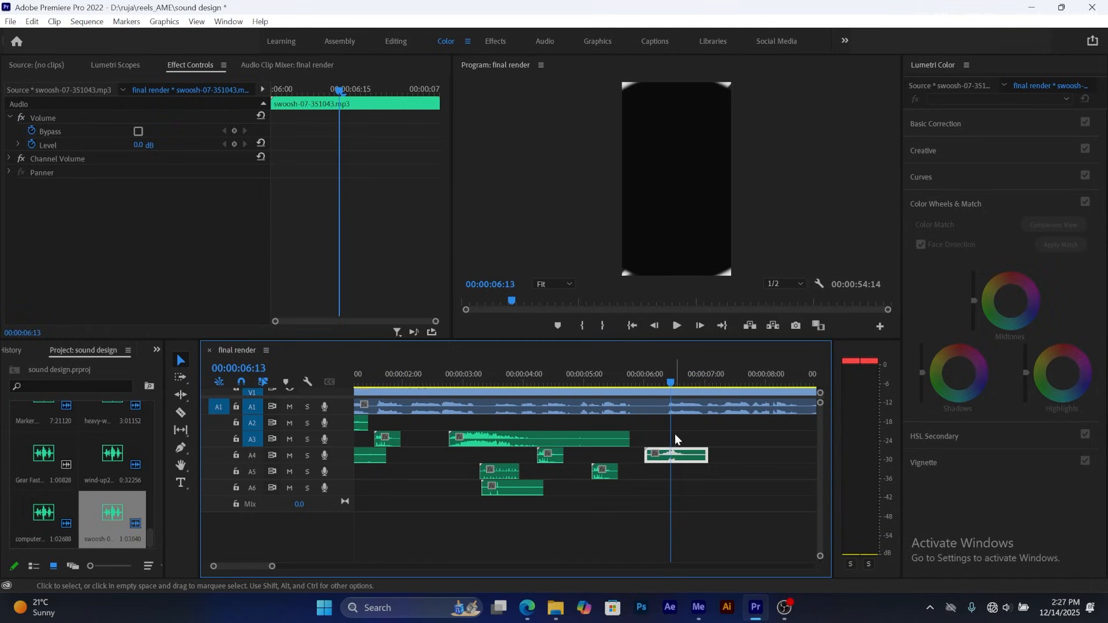
left_click_drag(678, 455, 669, 454)
key("space")
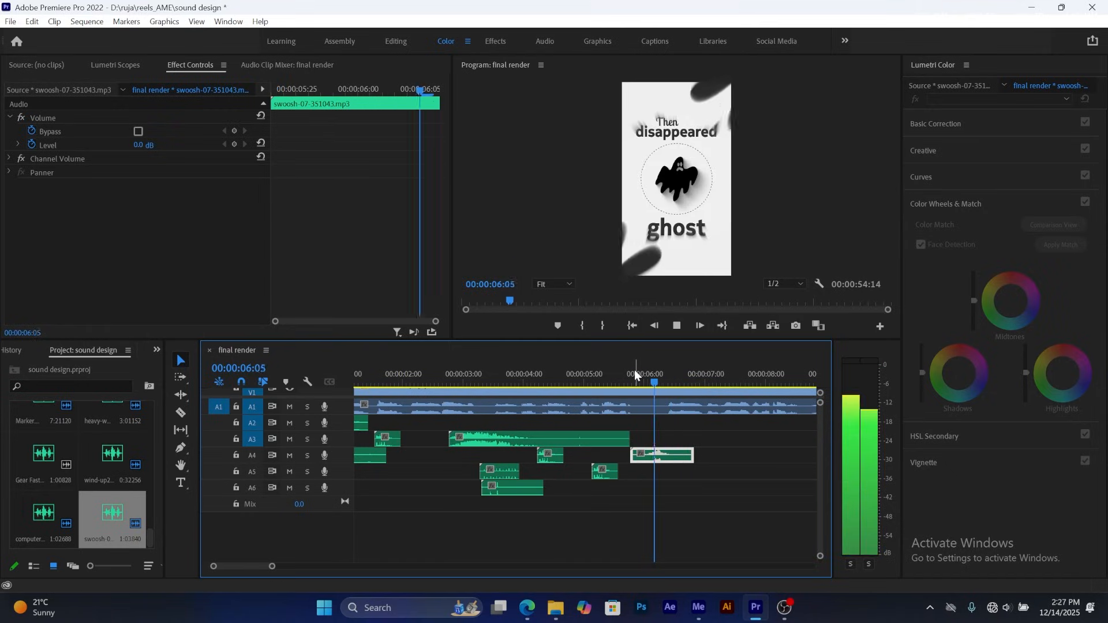
key("space")
left_click(622, 376)
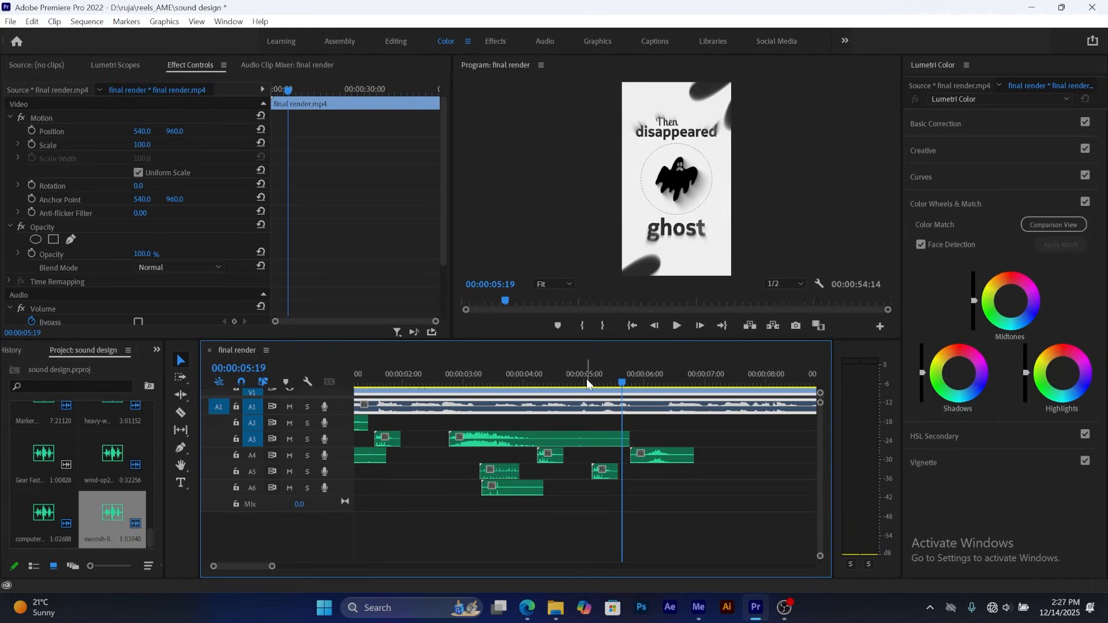
left_click(533, 379)
key("space")
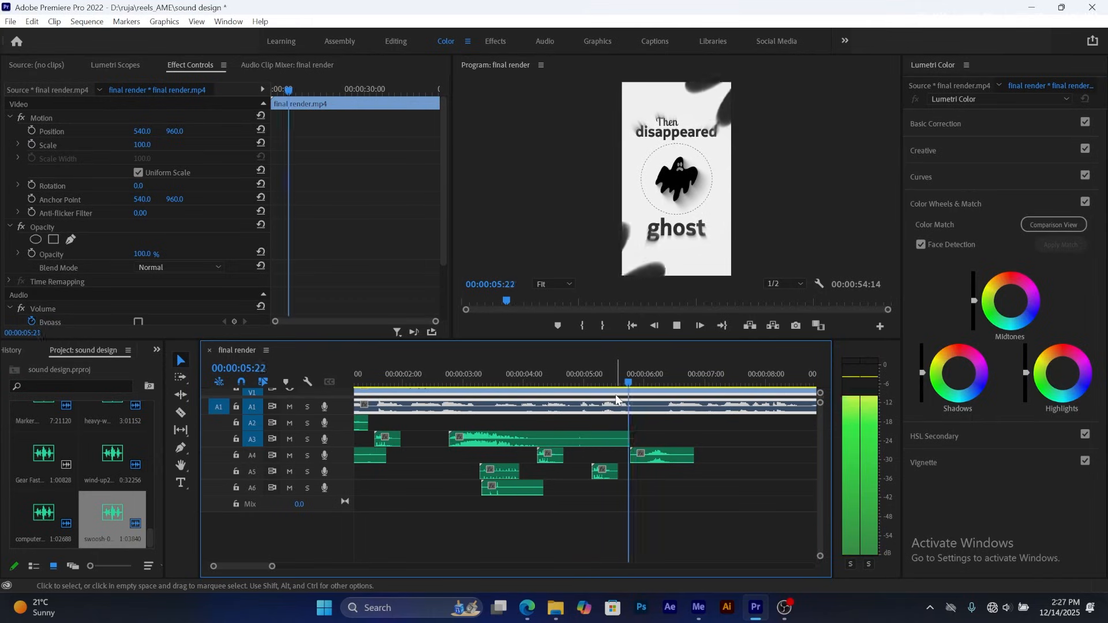
key("space")
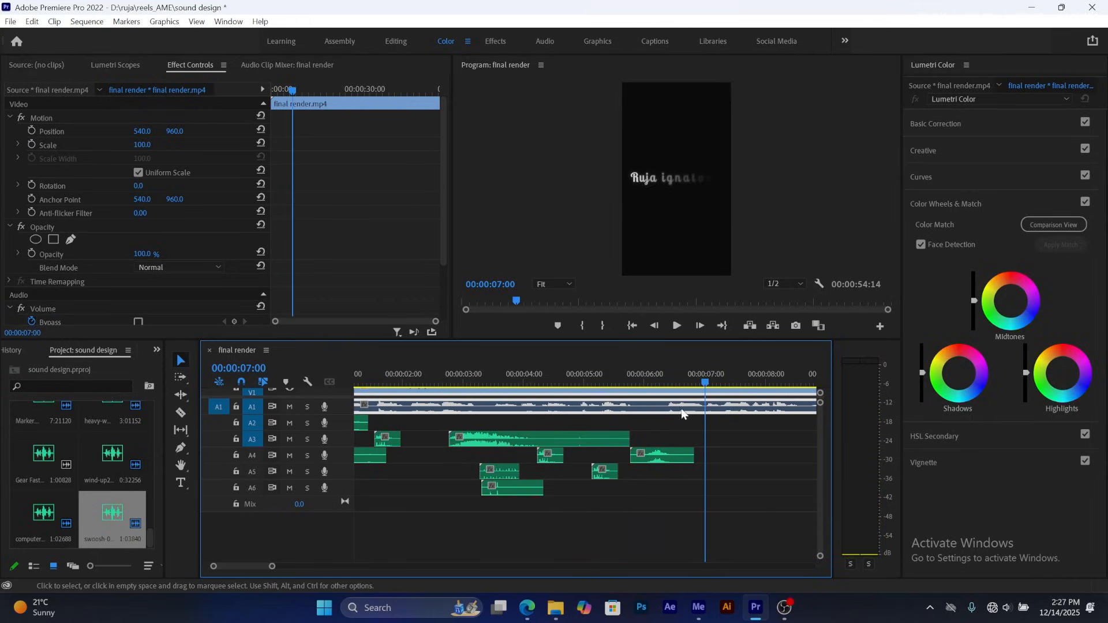
- Place a copy of the ui-click clip on track A5 at 00:00:06:27 for the name title and play it back
left_click(697, 382)
left_click_drag(693, 384, 700, 384)
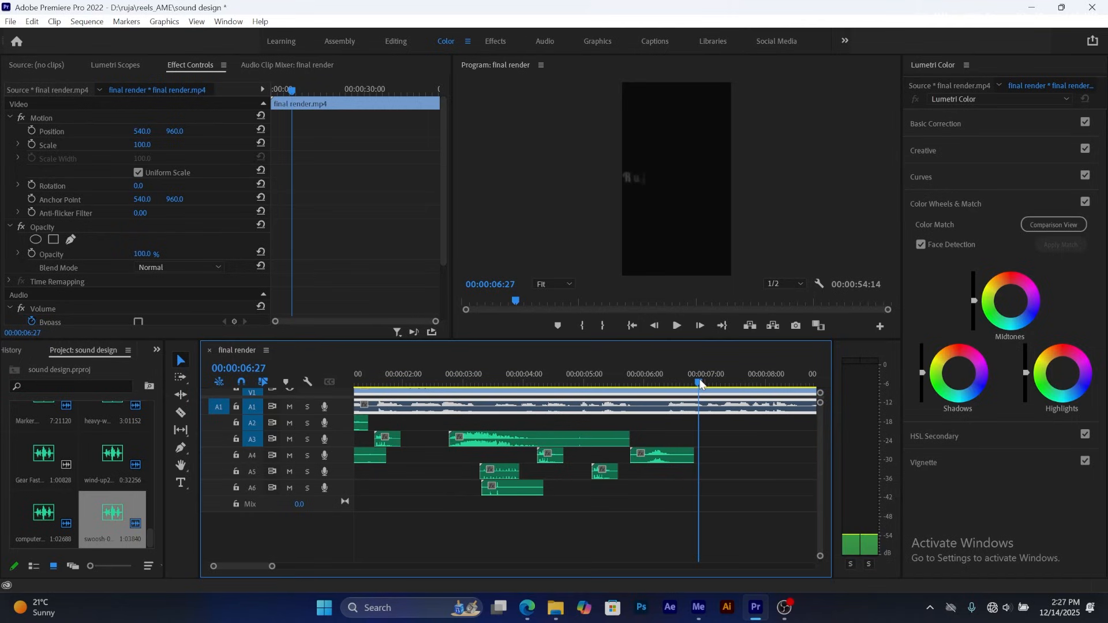
left_click(600, 477)
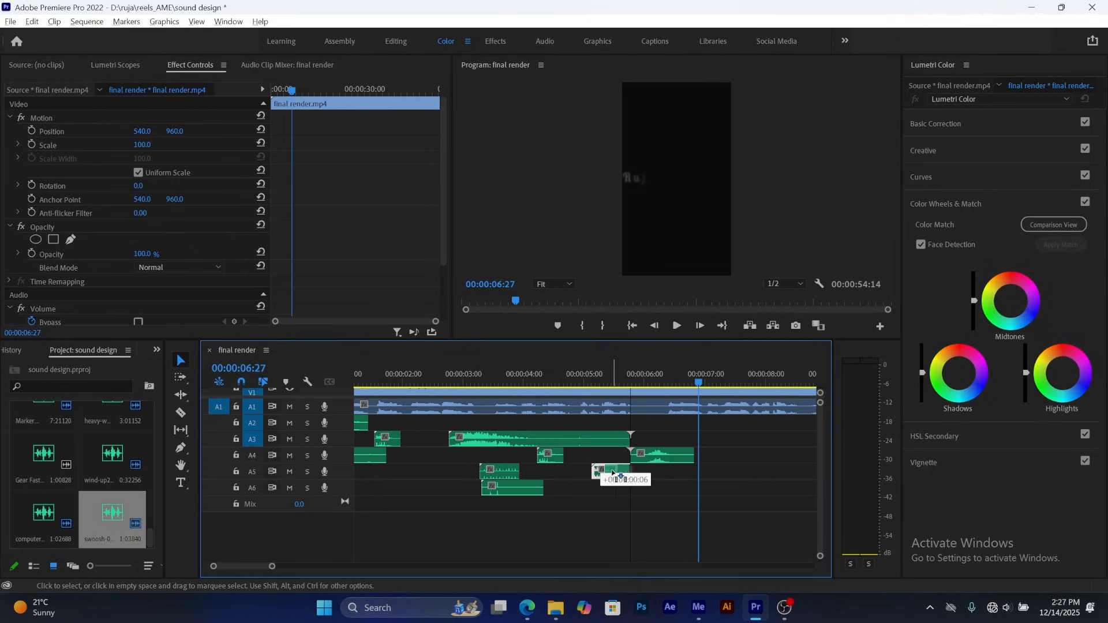
left_click_drag(604, 473, 712, 468)
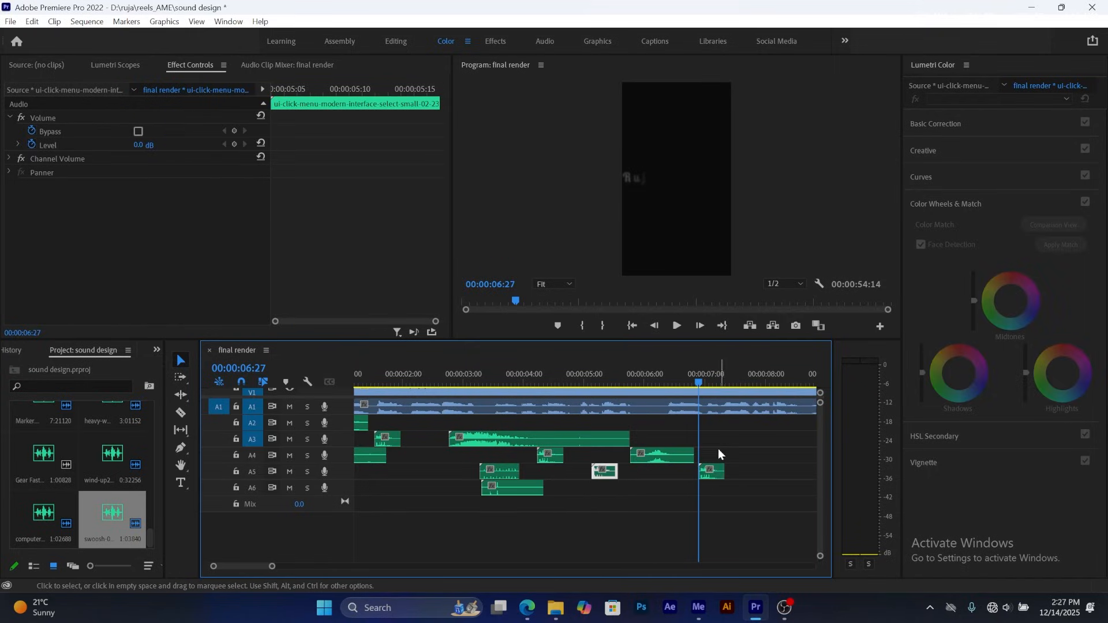
key("space")
left_click(658, 407)
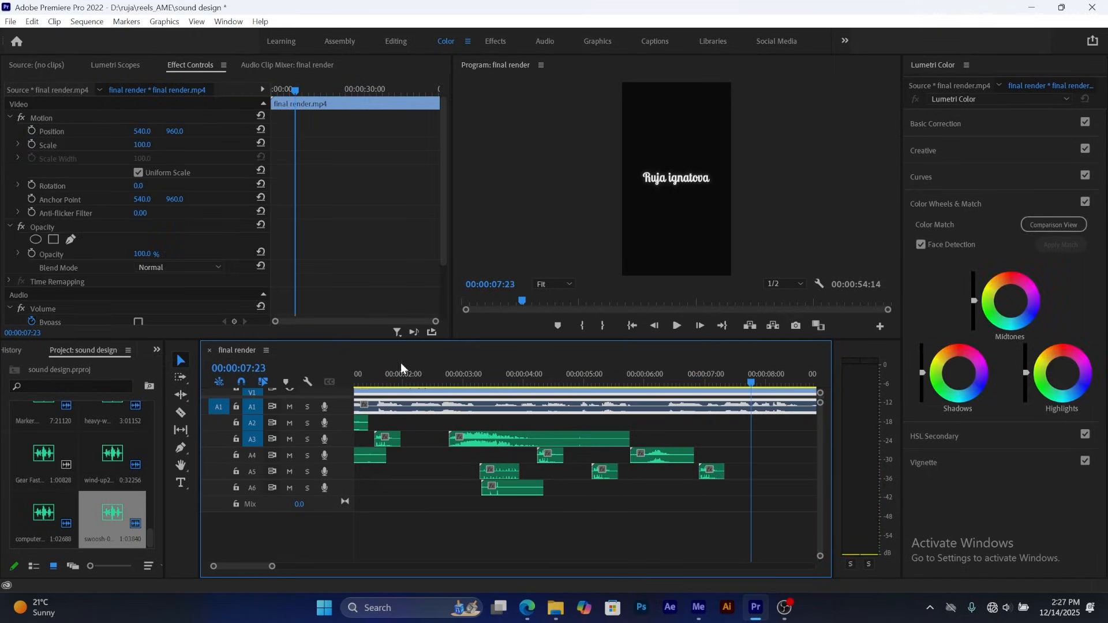
- Play back the video from near its beginning through to the portrait scene to review all placed sound effects
left_click_drag(273, 567, 322, 568)
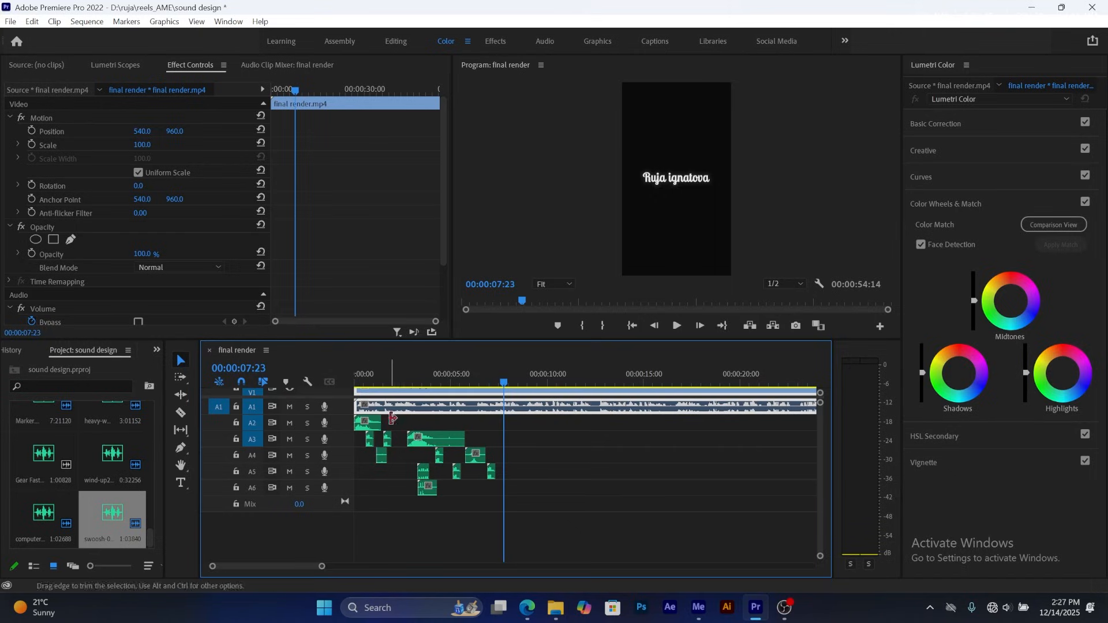
left_click_drag(379, 376, 363, 371)
key("space")
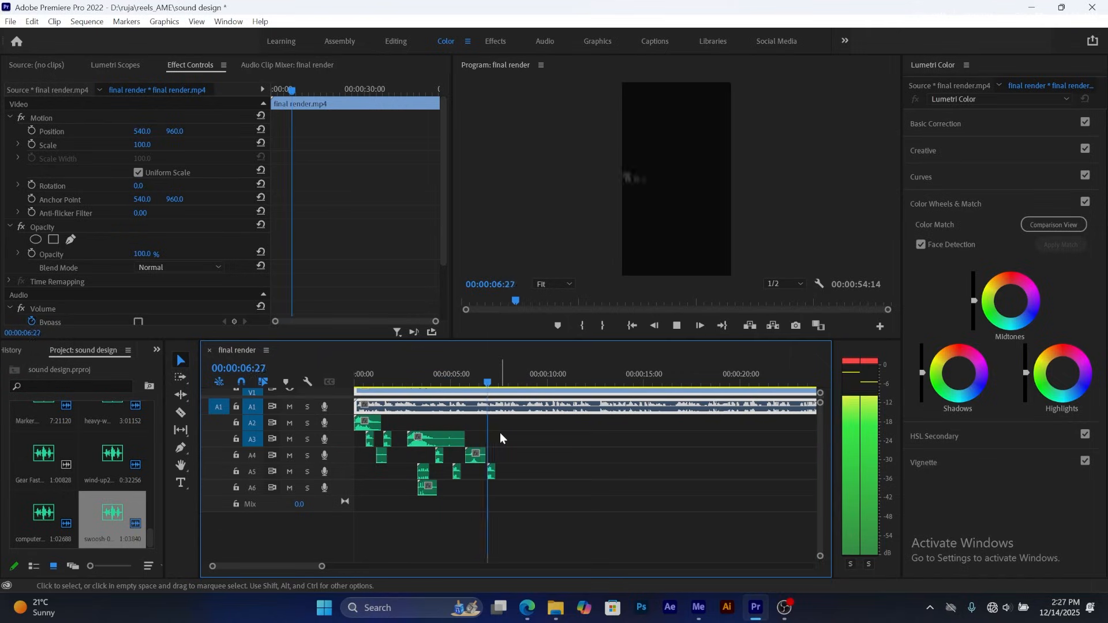
key("space")
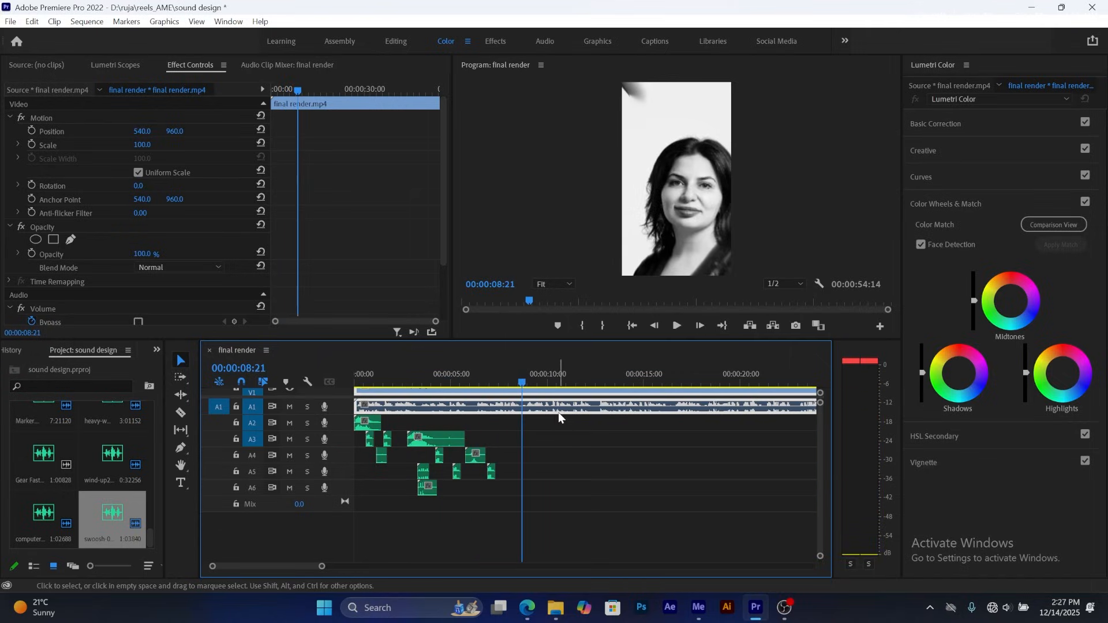
- Place camera-flash-204151 from the library's Camera folder on track A5 at about 00:00:08:14 for the portrait reveal
left_click_drag(320, 571, 256, 567)
left_click(412, 378)
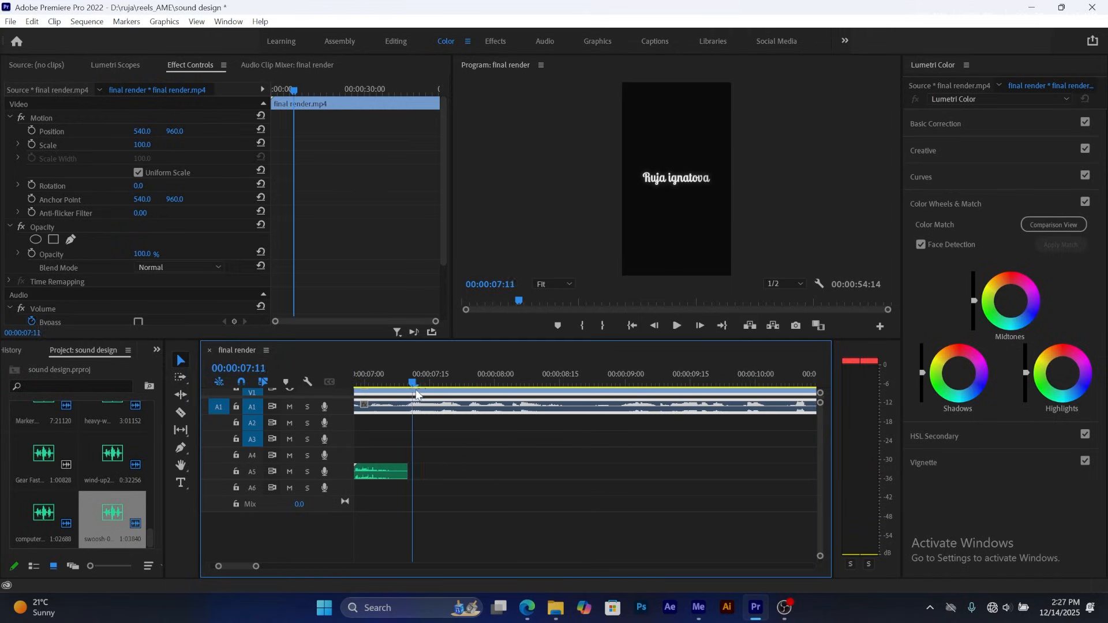
left_click_drag(416, 394, 577, 405)
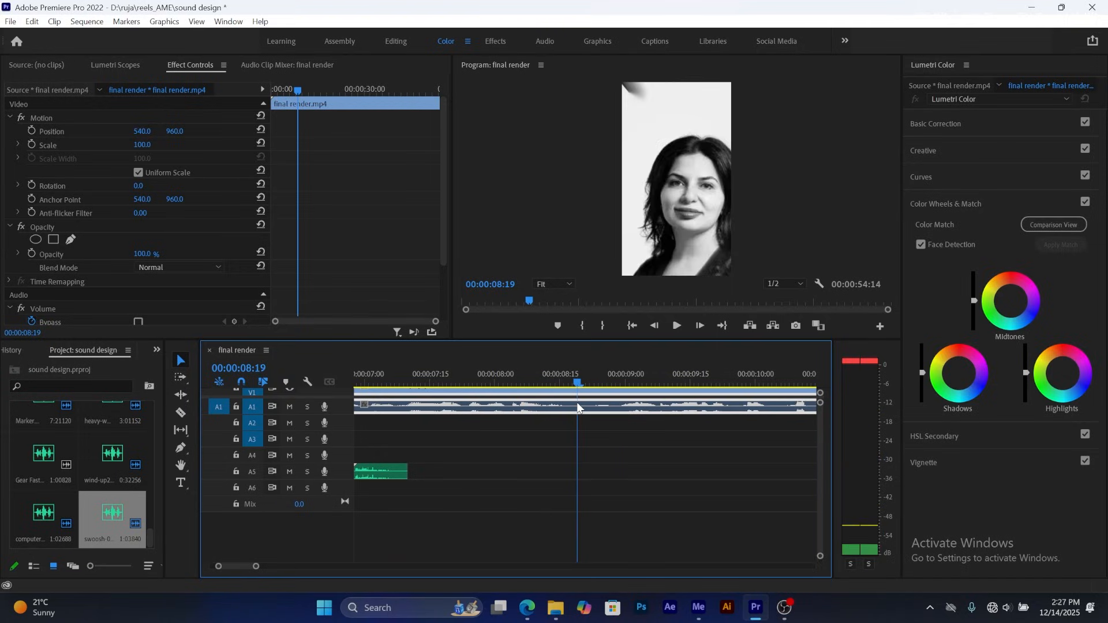
mouse_move(563, 616)
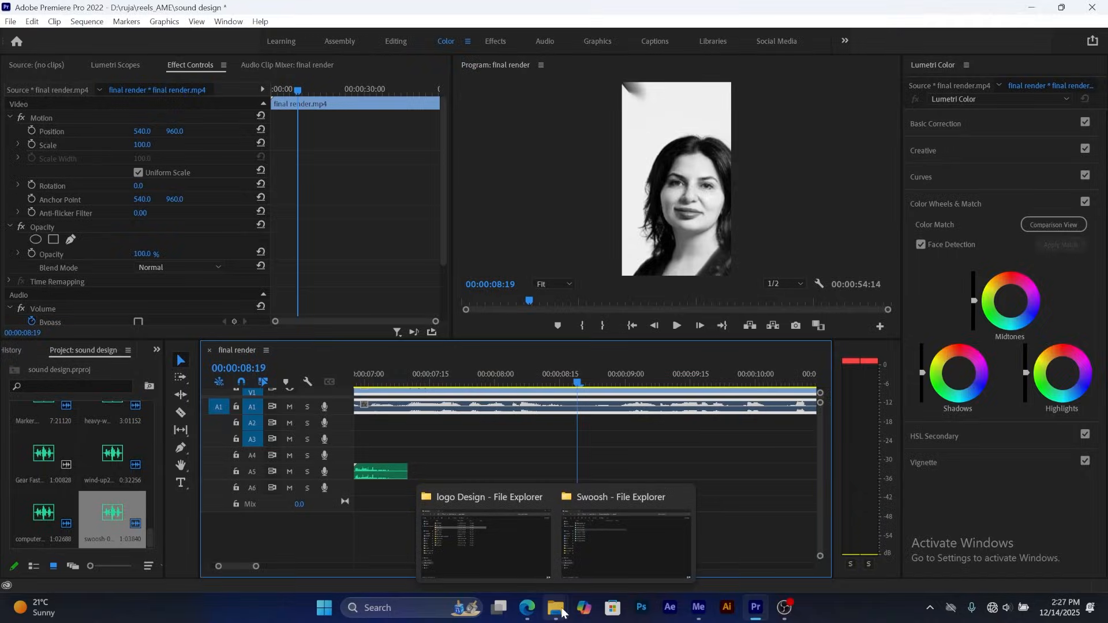
mouse_move(593, 548)
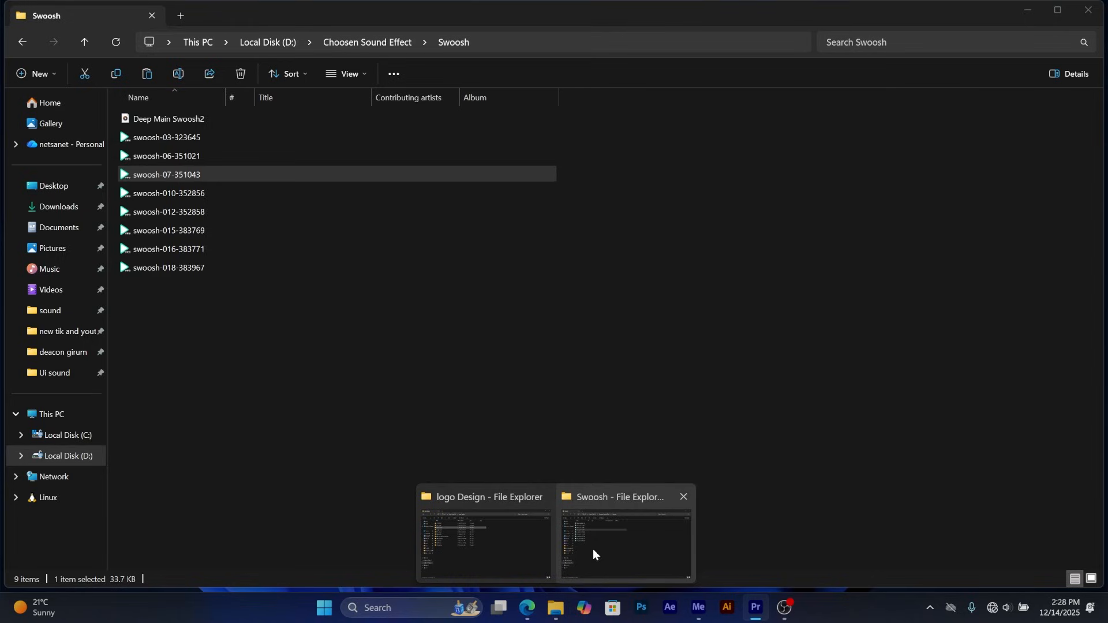
left_click(593, 551)
left_click(375, 42)
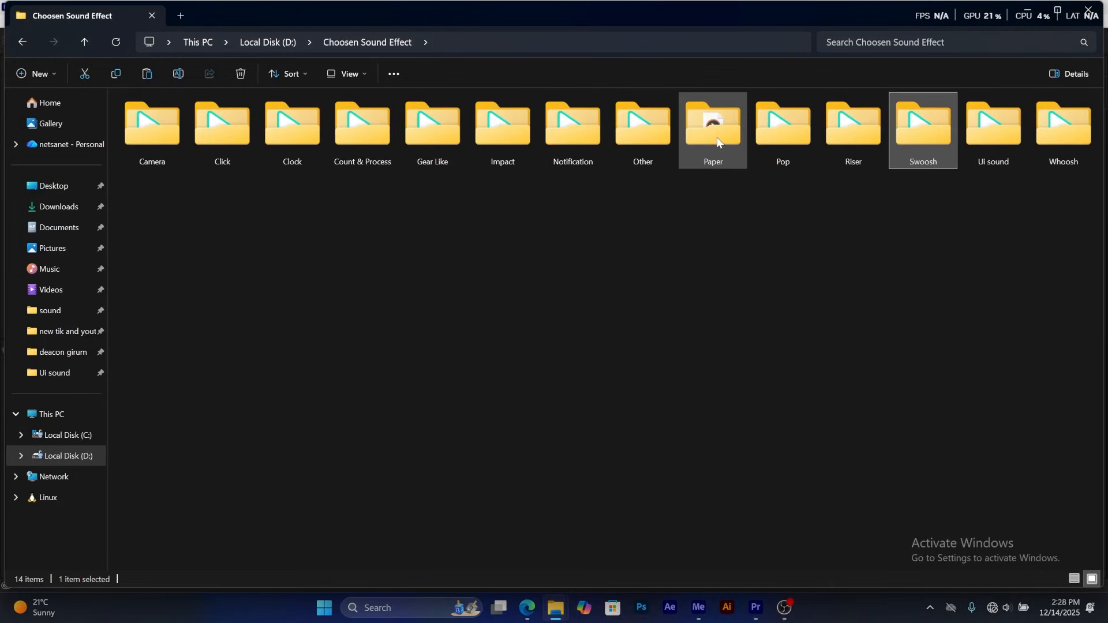
double_click(642, 124)
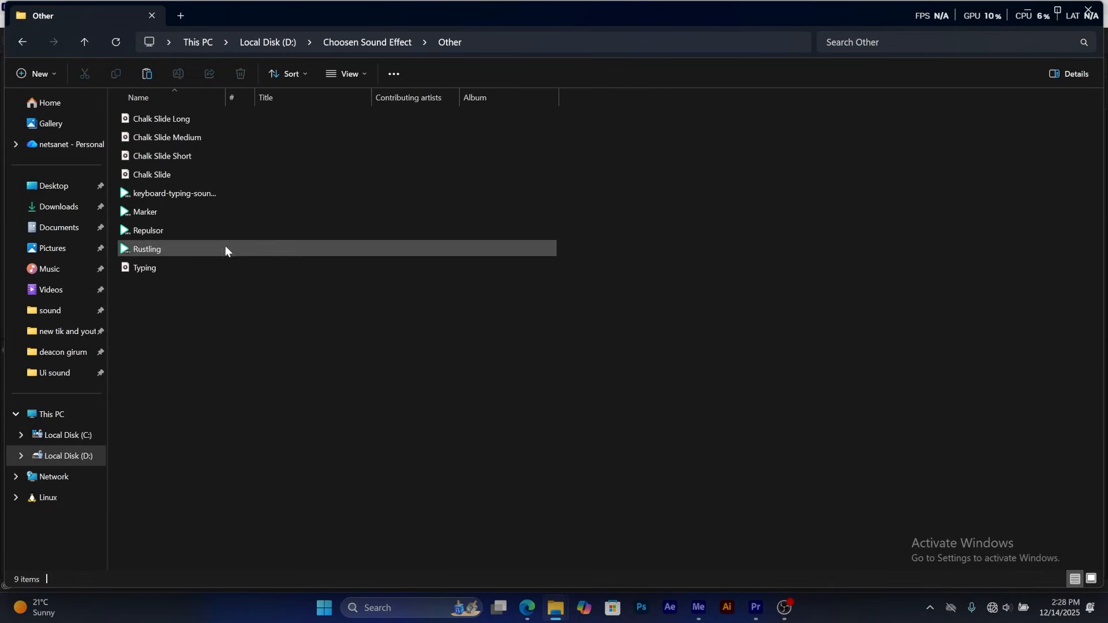
left_click(388, 43)
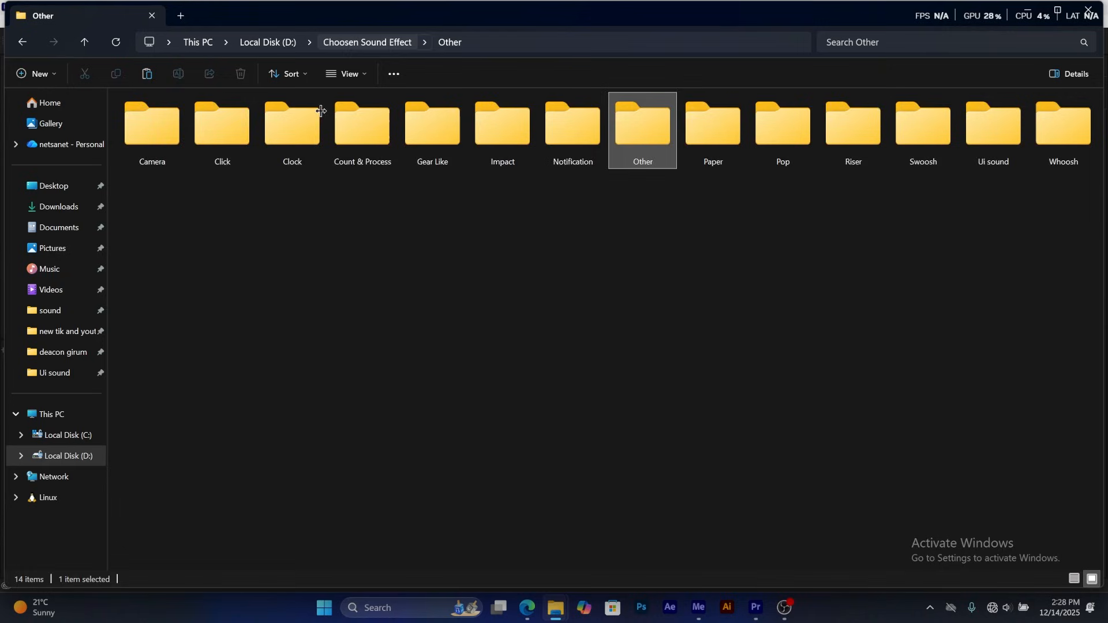
double_click(153, 124)
left_click(165, 137)
left_click_drag(195, 139, 599, 472)
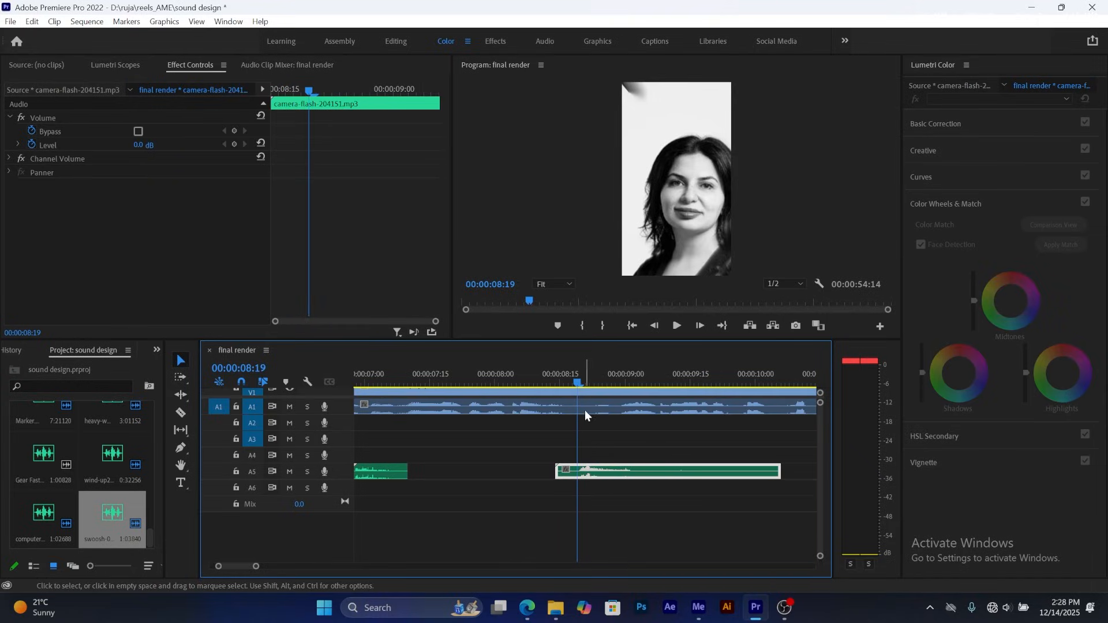
- Shift the camera-flash clip on track A5 to start at about 00:00:08:12 and play back the portrait scene
left_click_drag(575, 379, 579, 380)
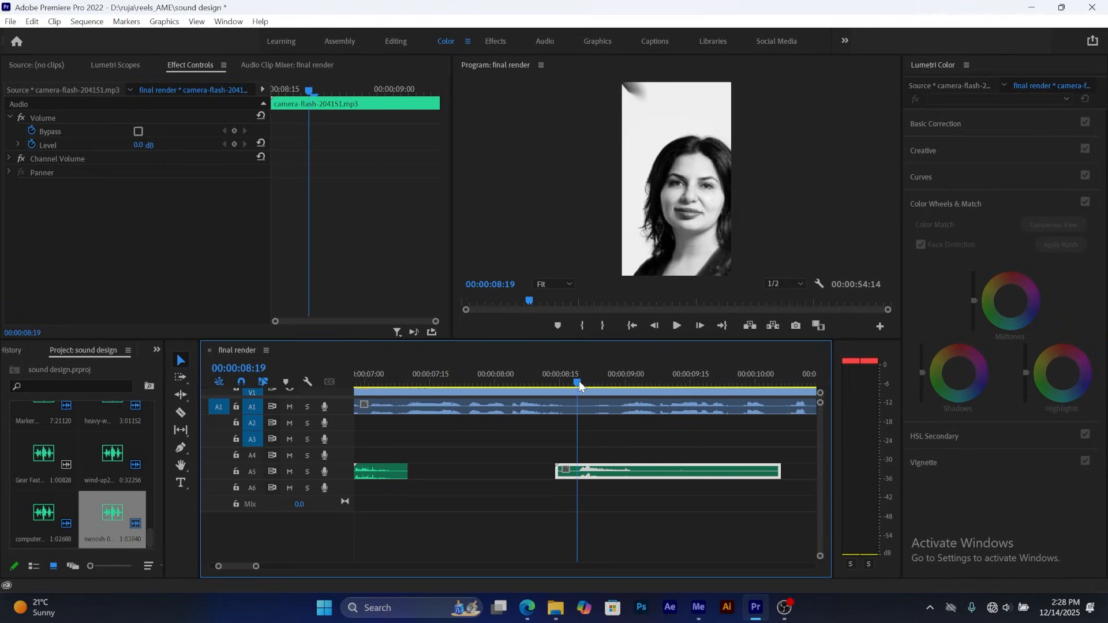
left_click_drag(590, 472, 583, 470)
left_click(510, 404)
key("space")
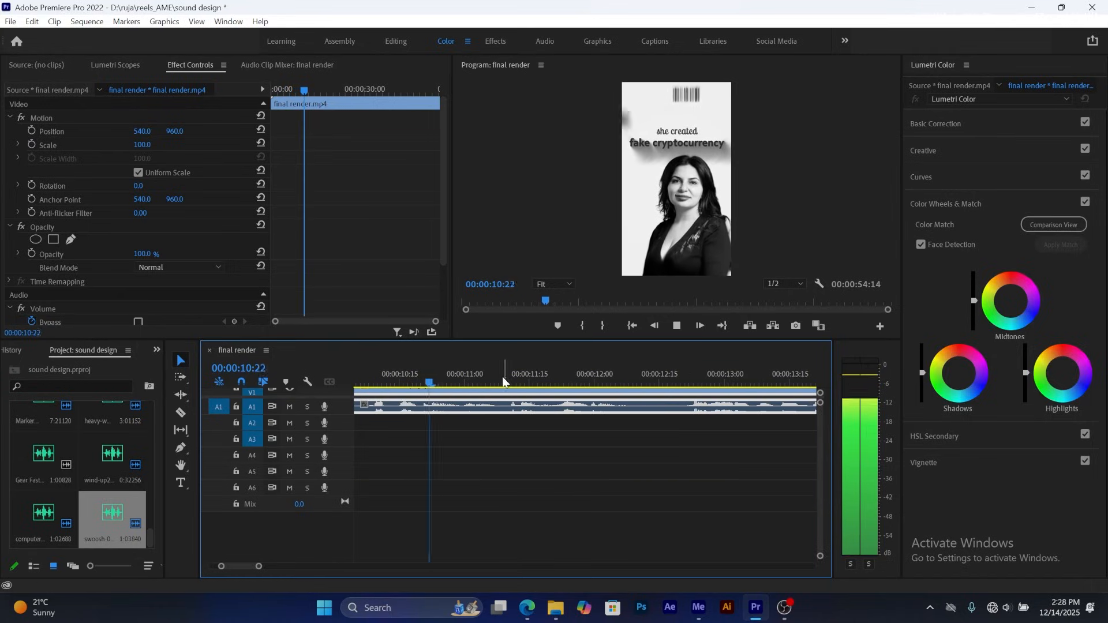
key("space")
- Place swoosh-03-323645 from the library's Swoosh folder on track A6 at about 00:00:08:14, beneath the camera-flash clip
left_click_drag(259, 567, 300, 568)
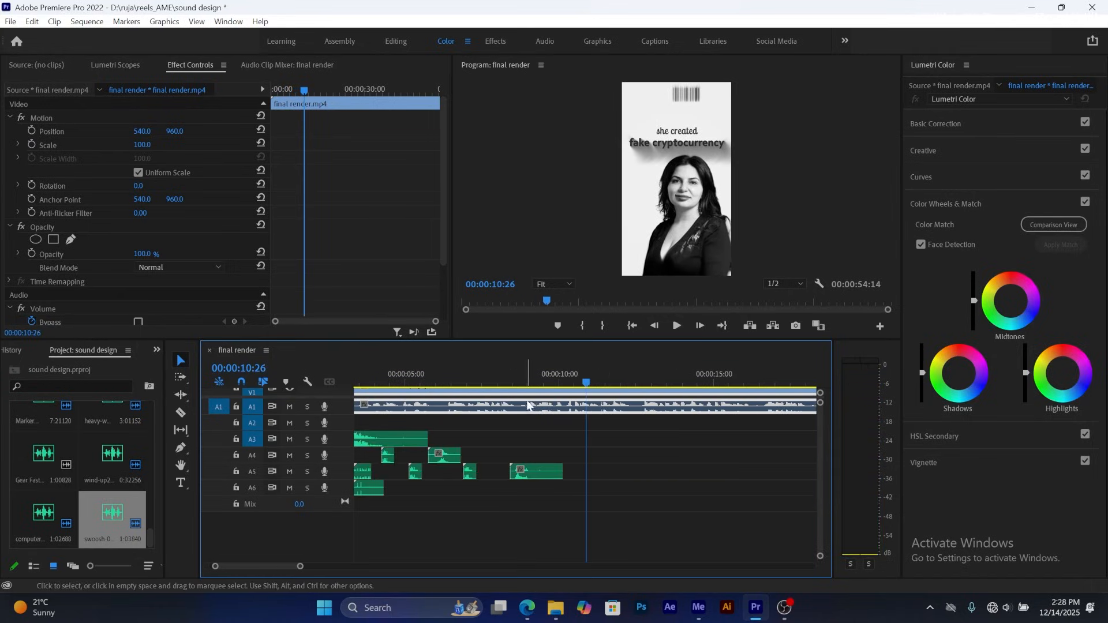
left_click(512, 382)
key("equal")
key("equal")
key("equal")
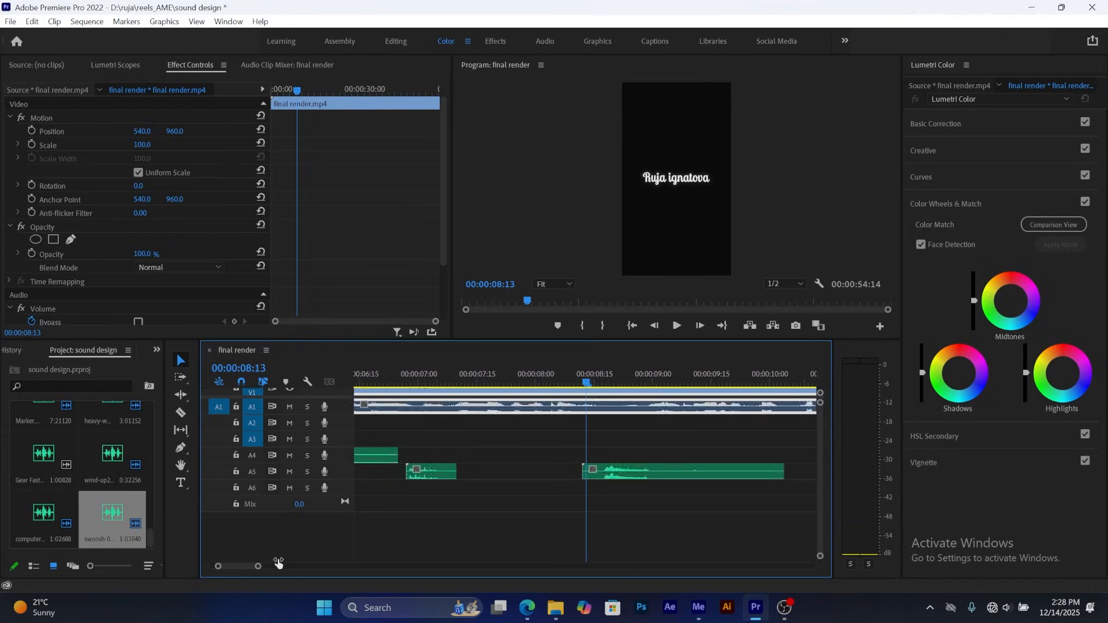
left_click_drag(588, 381, 638, 398)
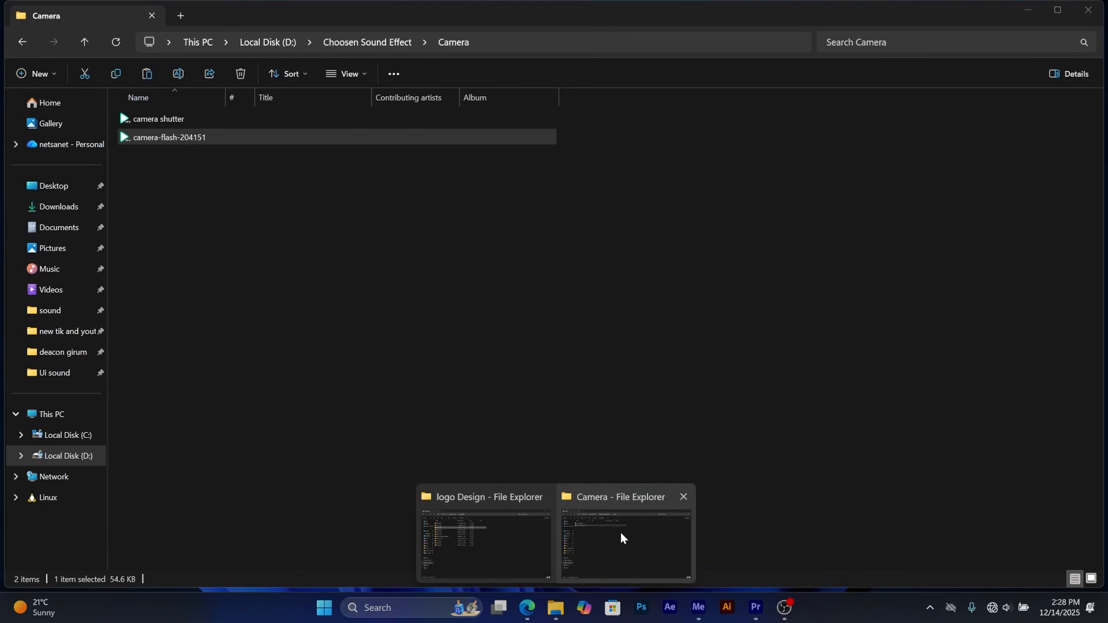
left_click(621, 532)
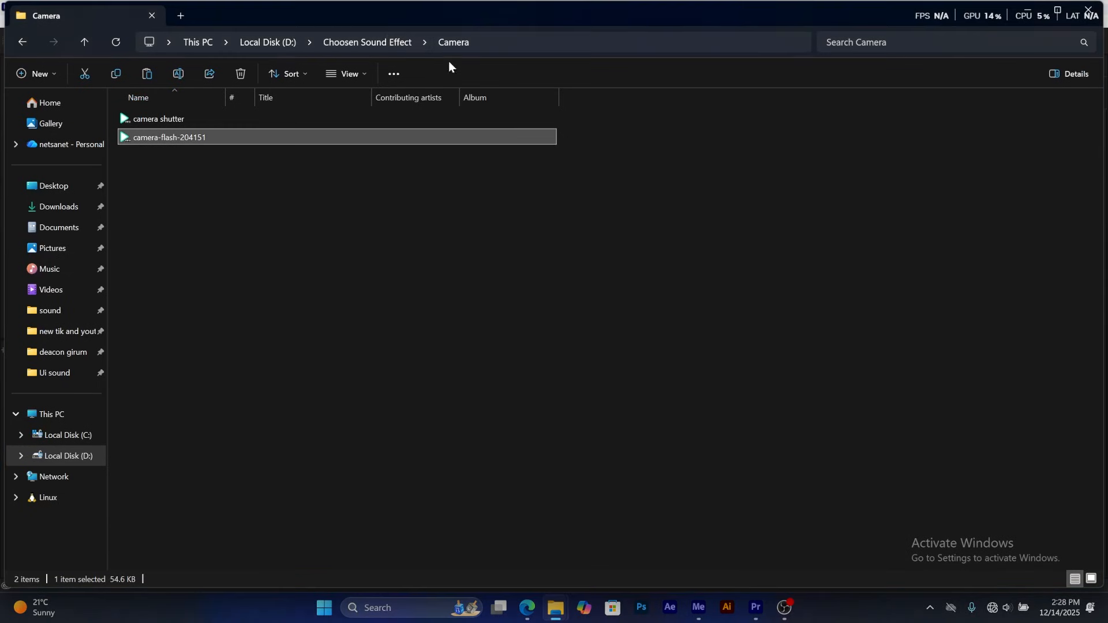
left_click(394, 42)
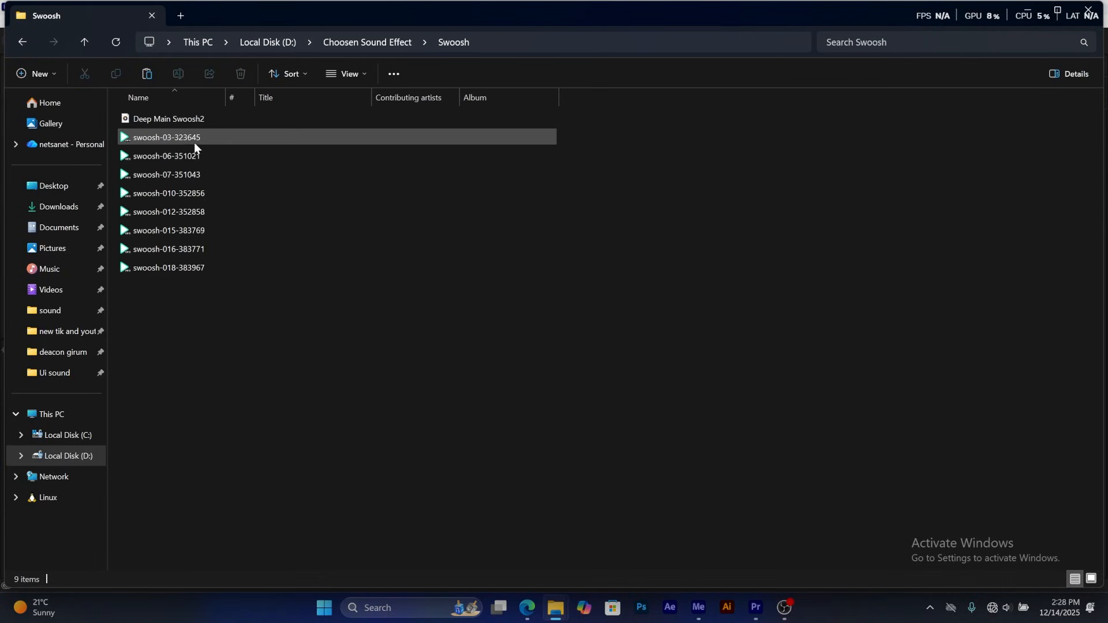
left_click(199, 137)
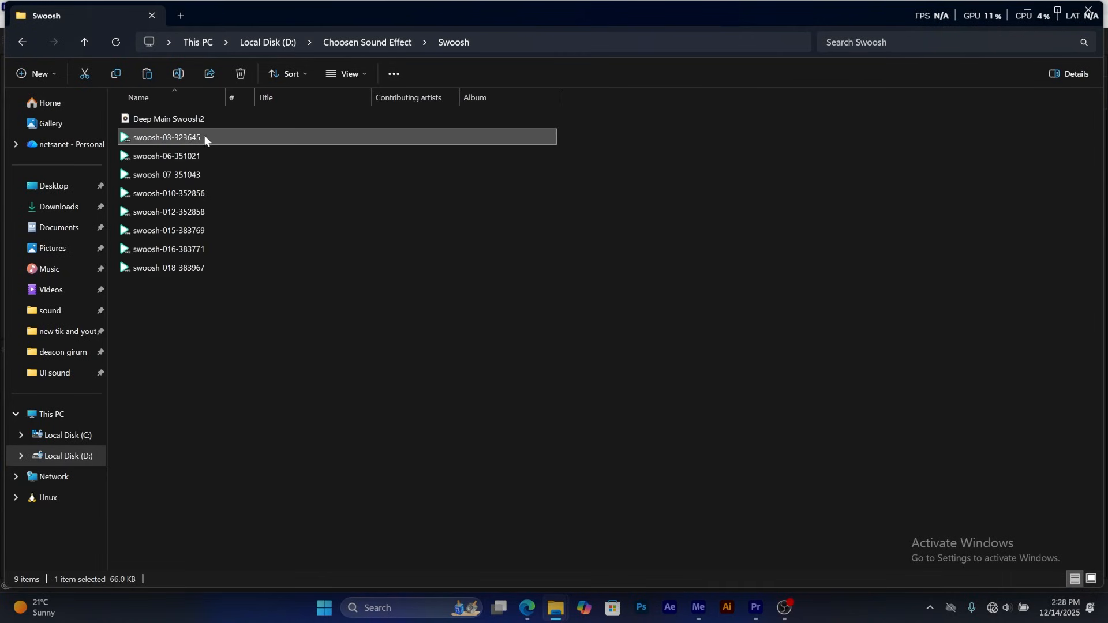
left_click_drag(204, 137, 593, 489)
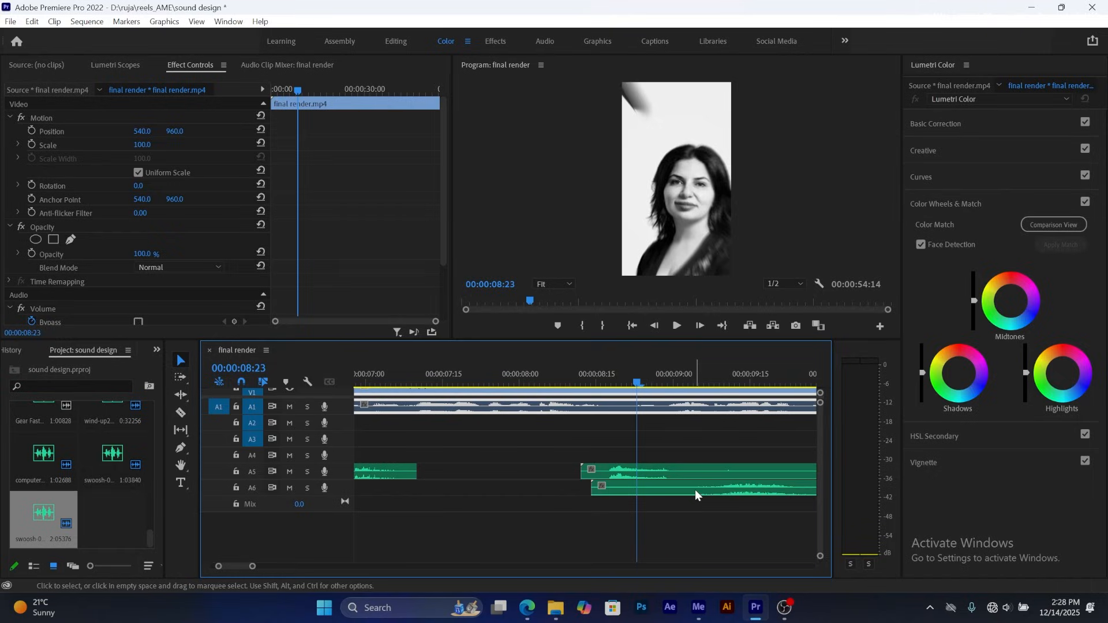
- Shift the swoosh clip on track A6 earlier to start at about 00:00:07:25 and play back the portrait reveal
left_click_drag(695, 490, 660, 491)
left_click(562, 372)
key("space")
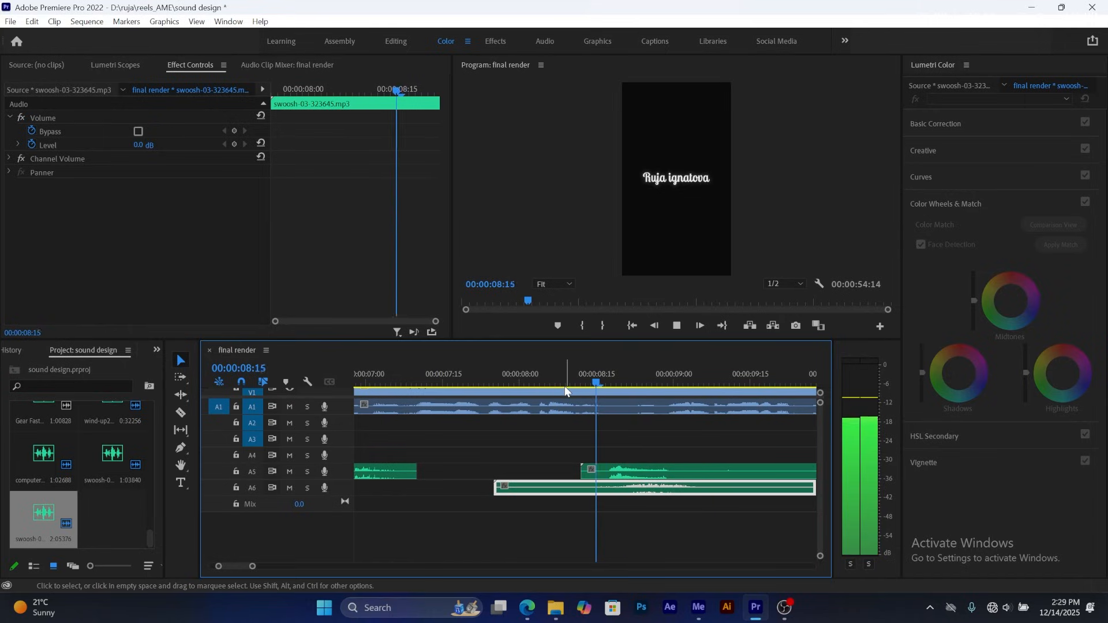
key("space")
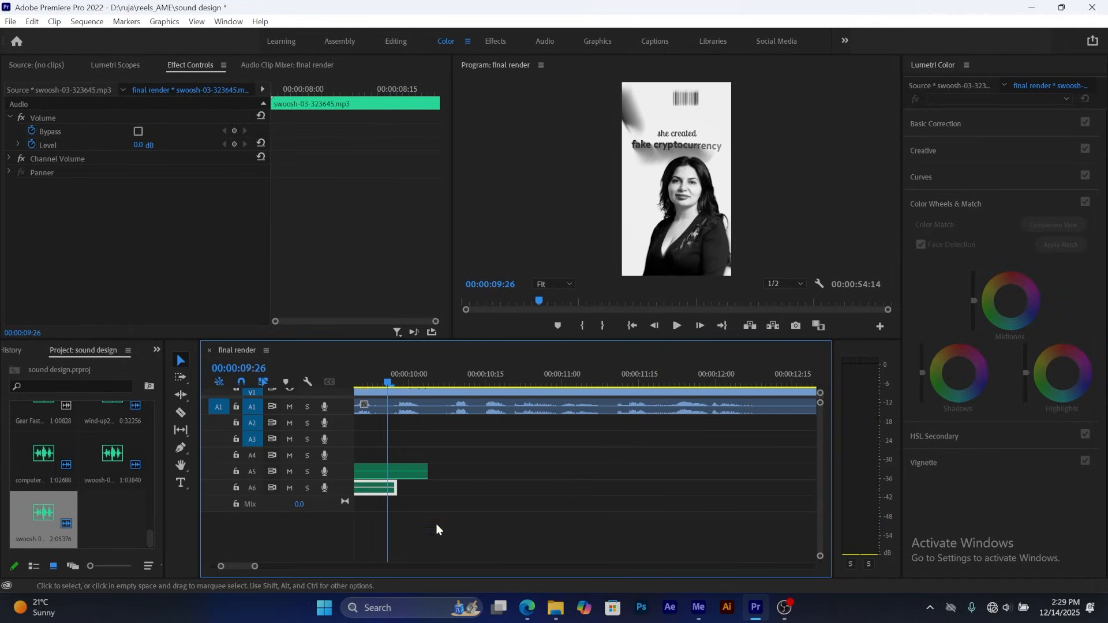
- Duplicate the ui-click-menu clip from track A5 onto track A4 at 00:00:09:13 for the "fake cryptocurrency" text and play it back
left_click_drag(257, 568, 282, 566)
left_click(501, 369)
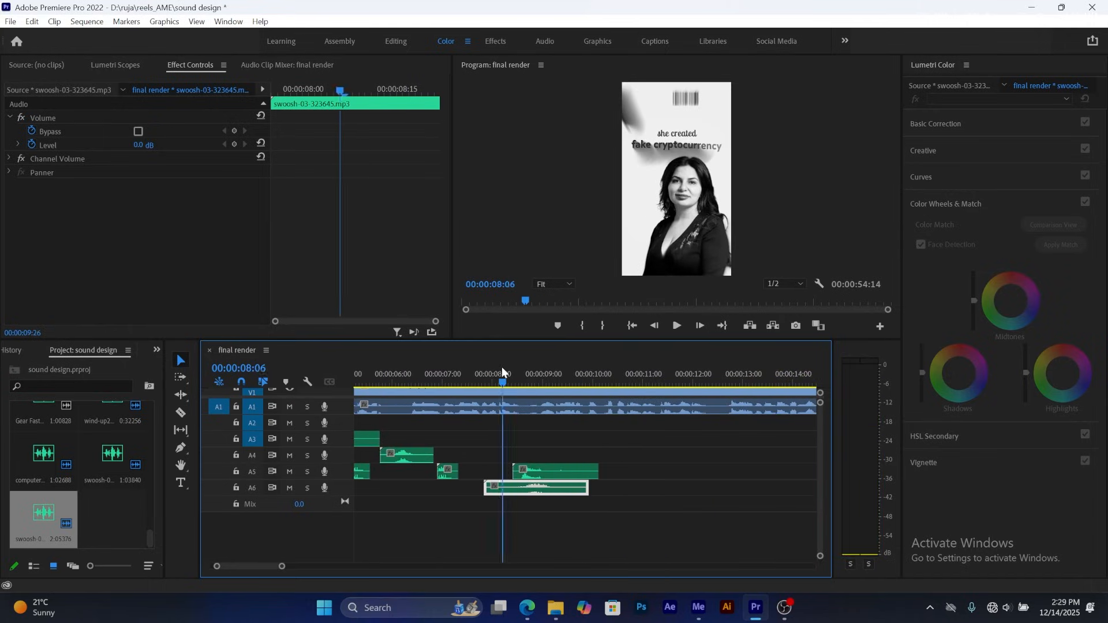
key("space")
key("space")
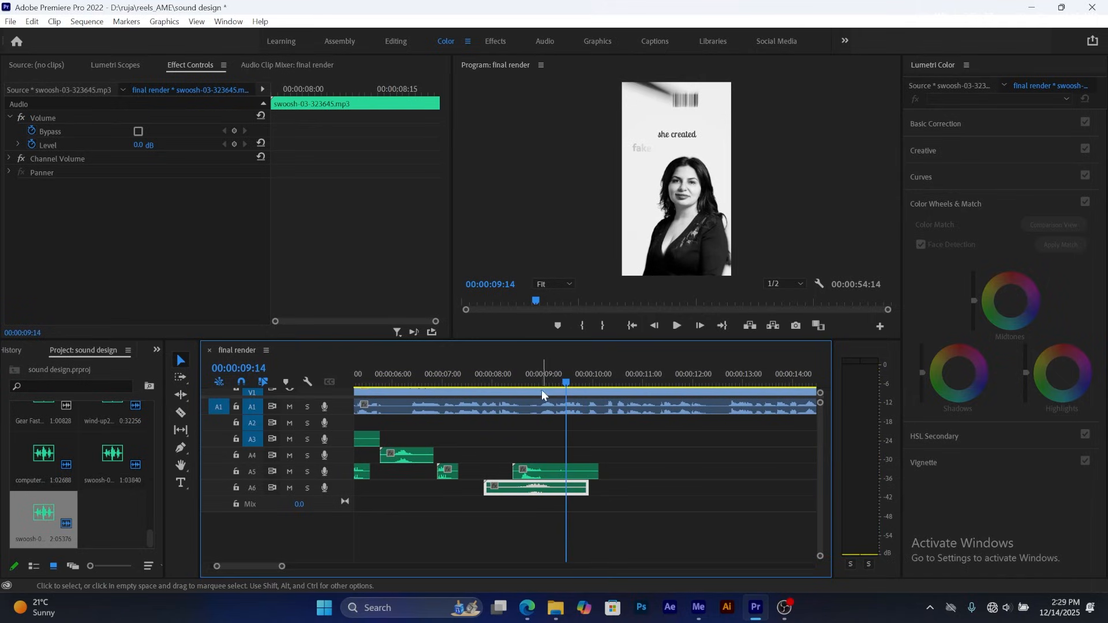
mouse_move(566, 381)
left_mouse_down()
mouse_move(519, 385)
mouse_move(566, 384)
left_mouse_up()
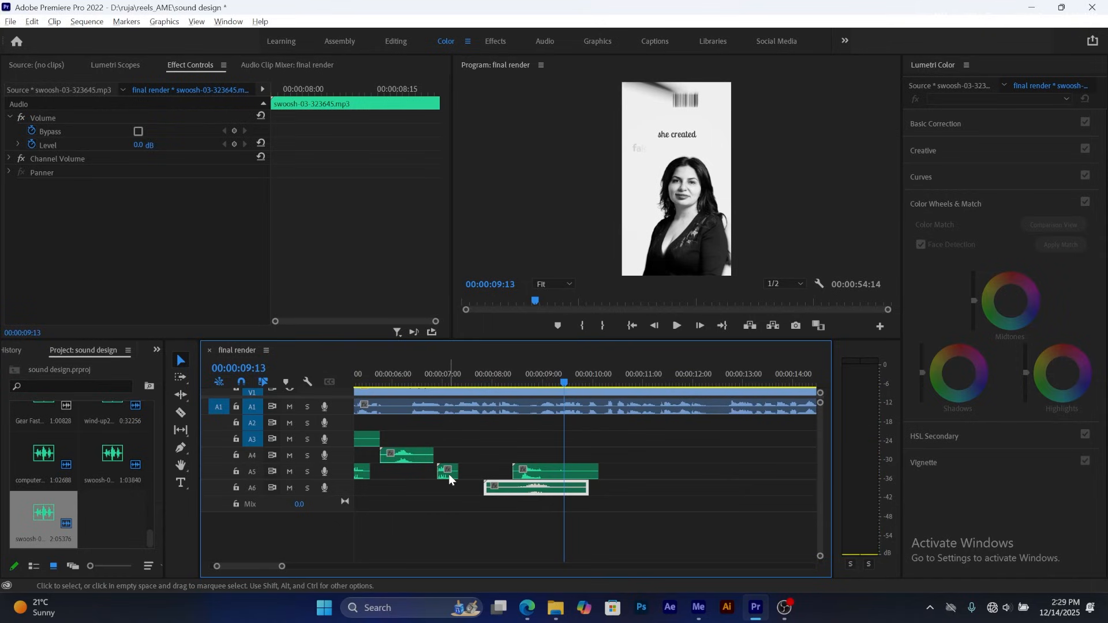
left_click_drag(448, 473, 577, 458)
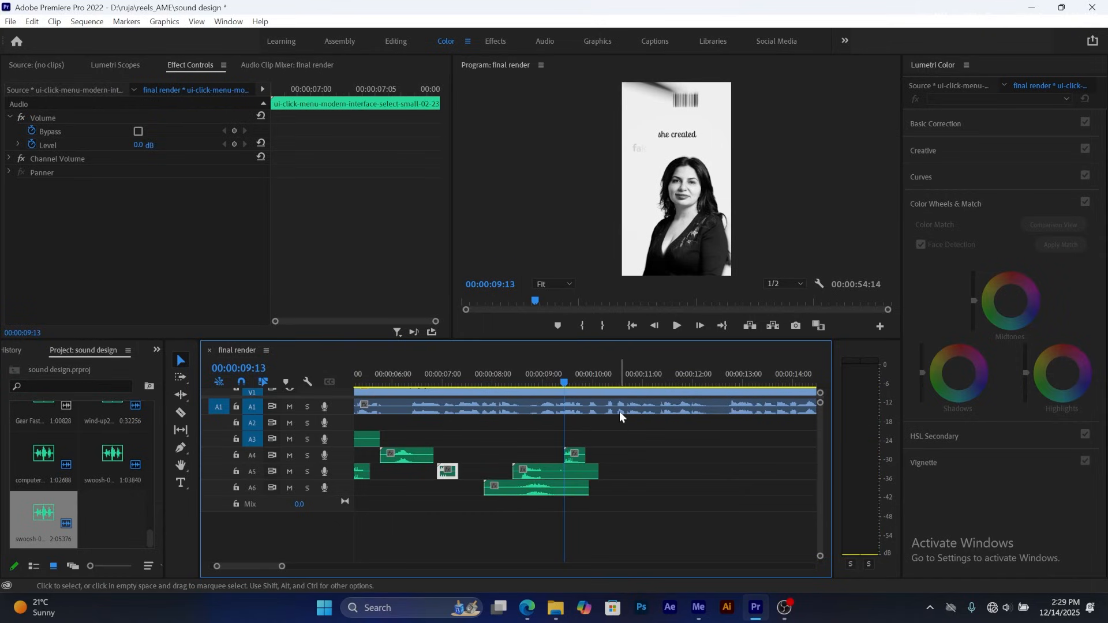
key("space")
key("space")
left_click(499, 370)
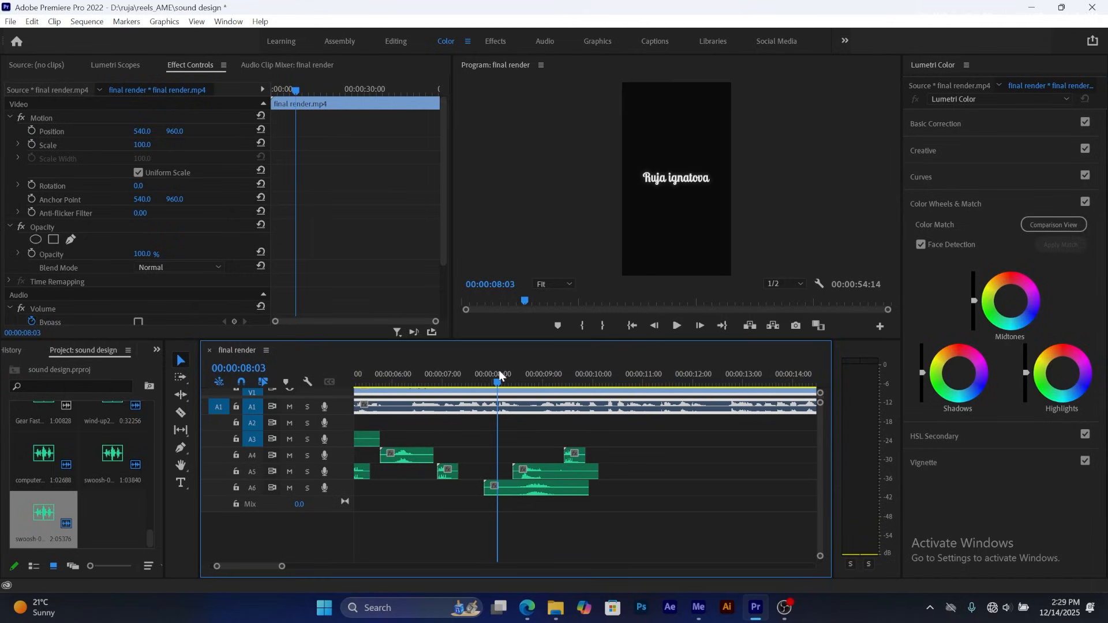
key("space")
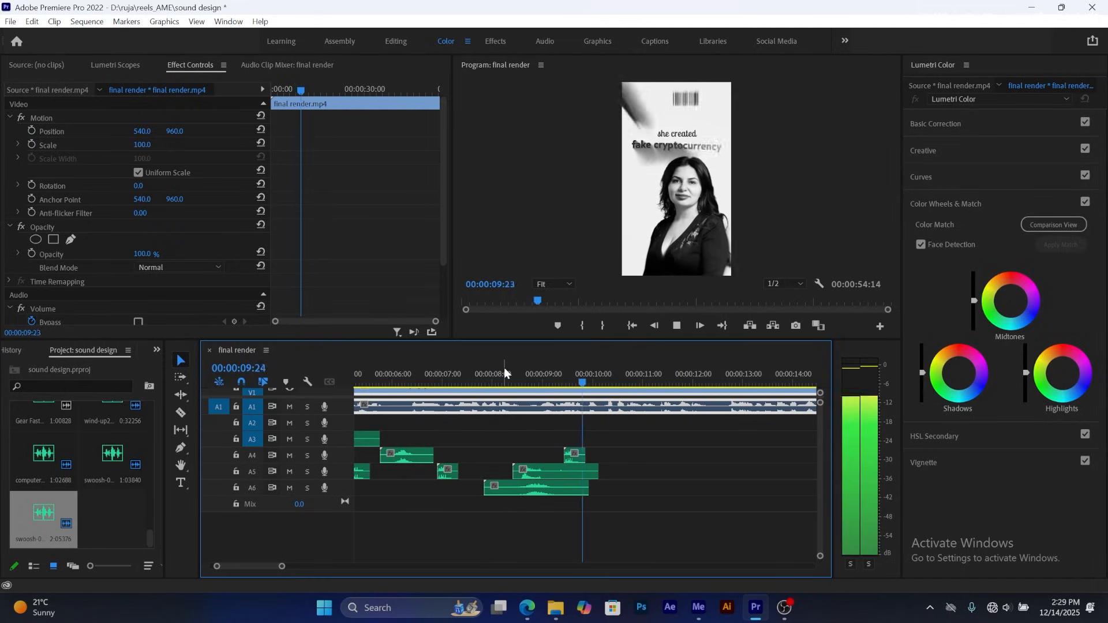
key("space")
- Duplicate the Marker clip from track A4 near the sequence start onto track A3 at 00:00:09:20
left_click_drag(604, 382, 577, 383)
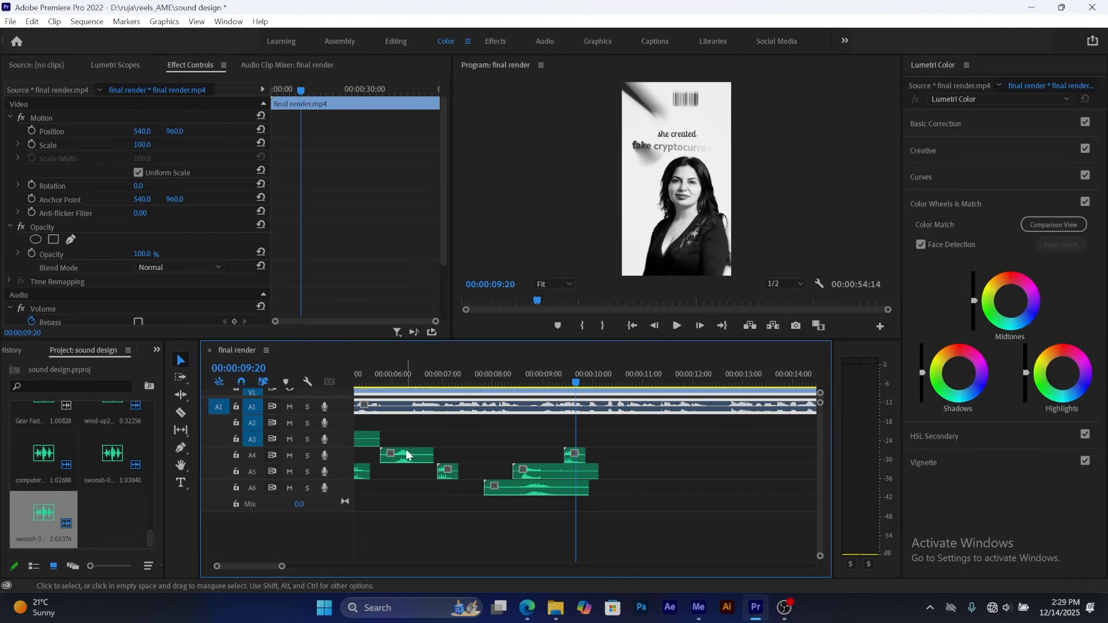
left_click_drag(262, 567, 258, 566)
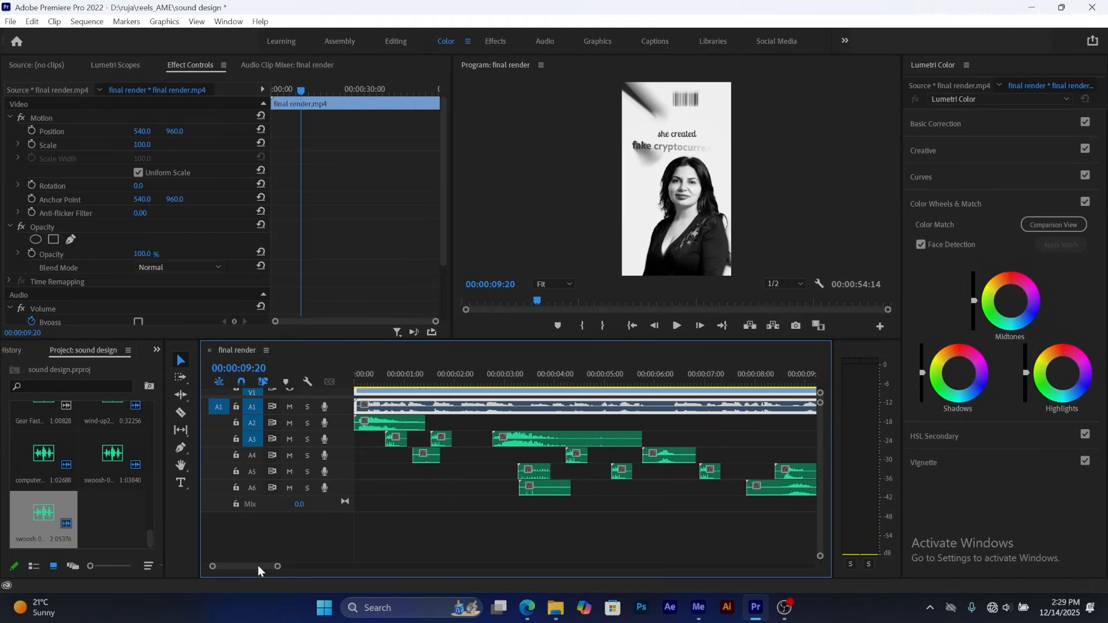
left_click(427, 455)
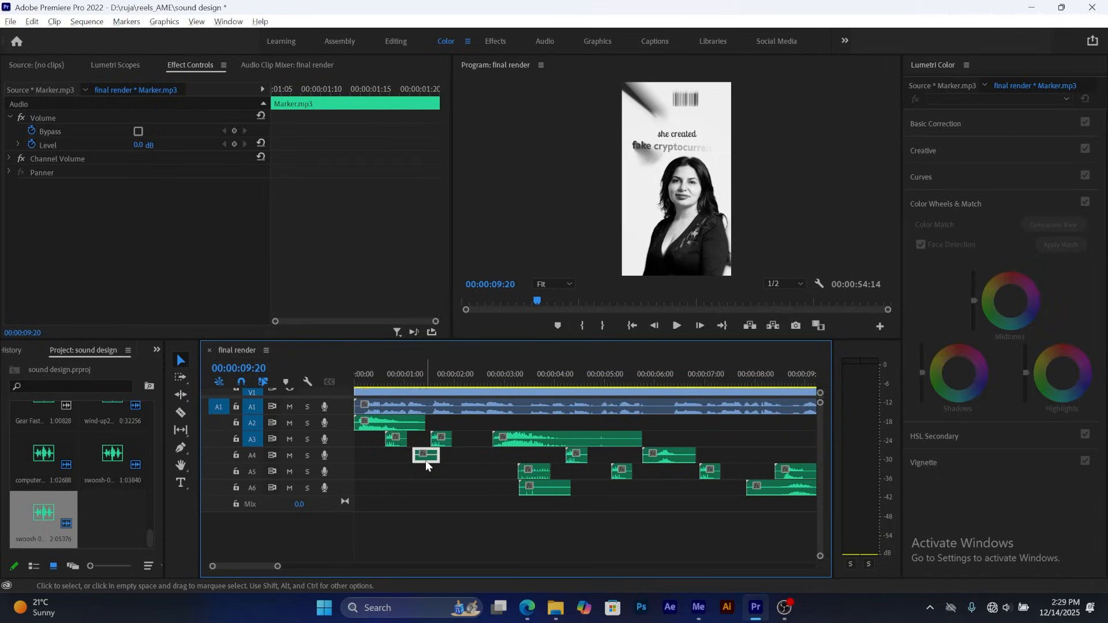
left_click_drag(426, 462, 795, 441)
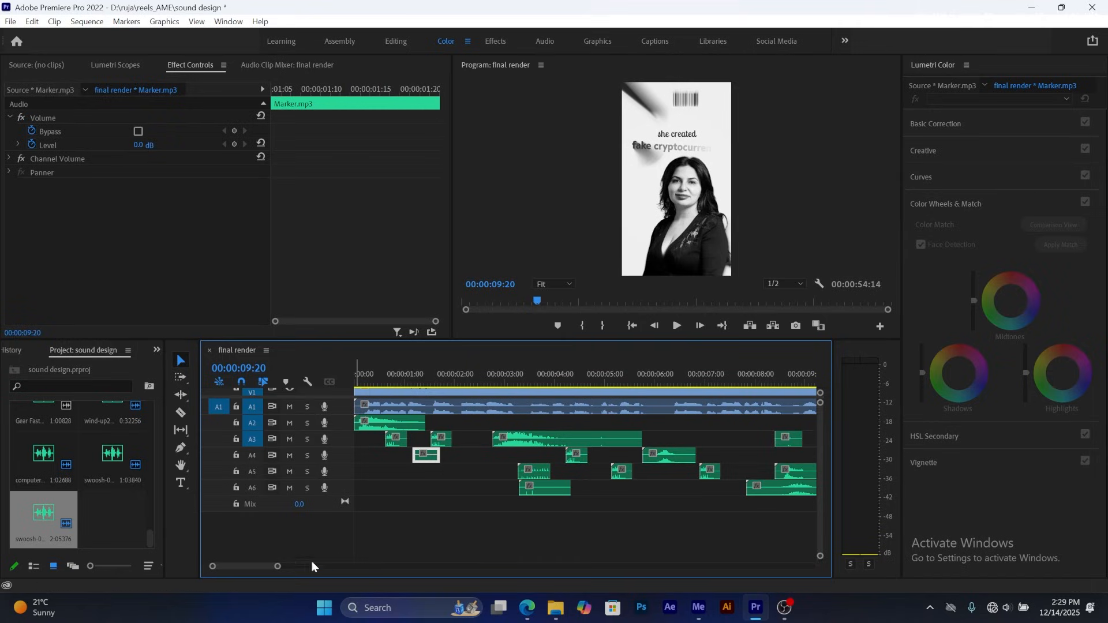
scroll(268, 565, "down", 5)
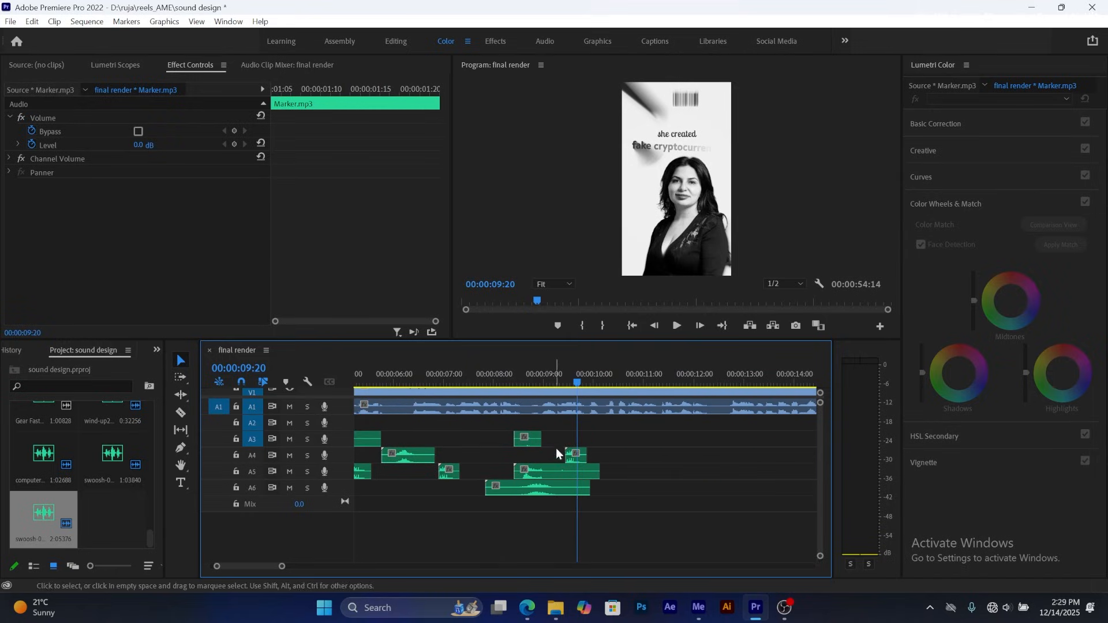
left_click_drag(527, 443, 598, 432)
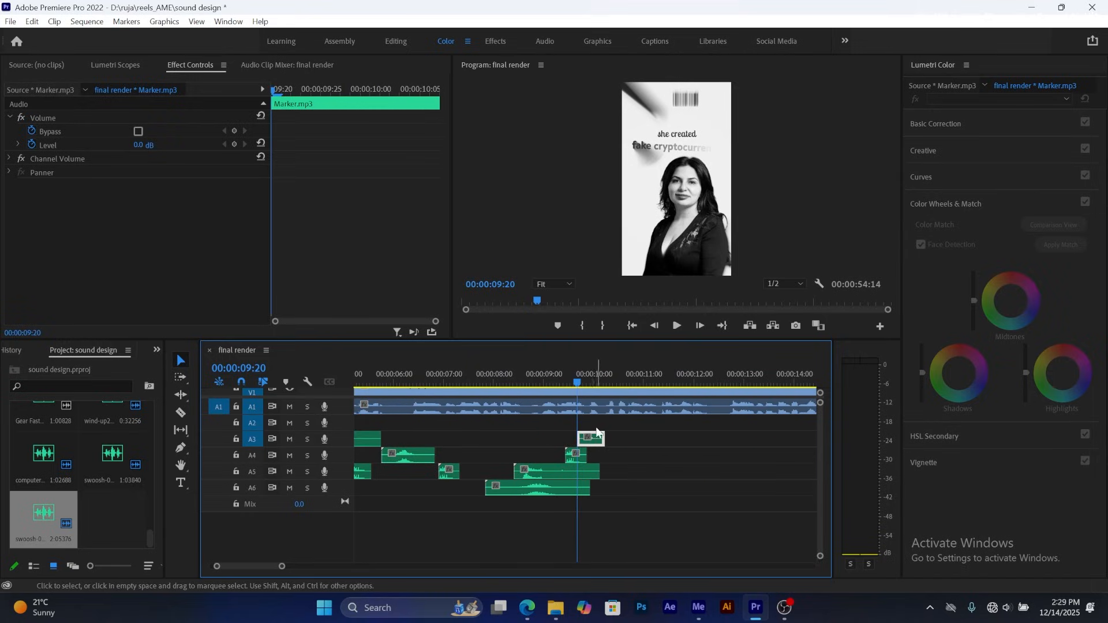
- Trim the end of the new Marker clip on track A3 to 00:00:10:00 and play back the text animation
left_click_drag(576, 385, 594, 386)
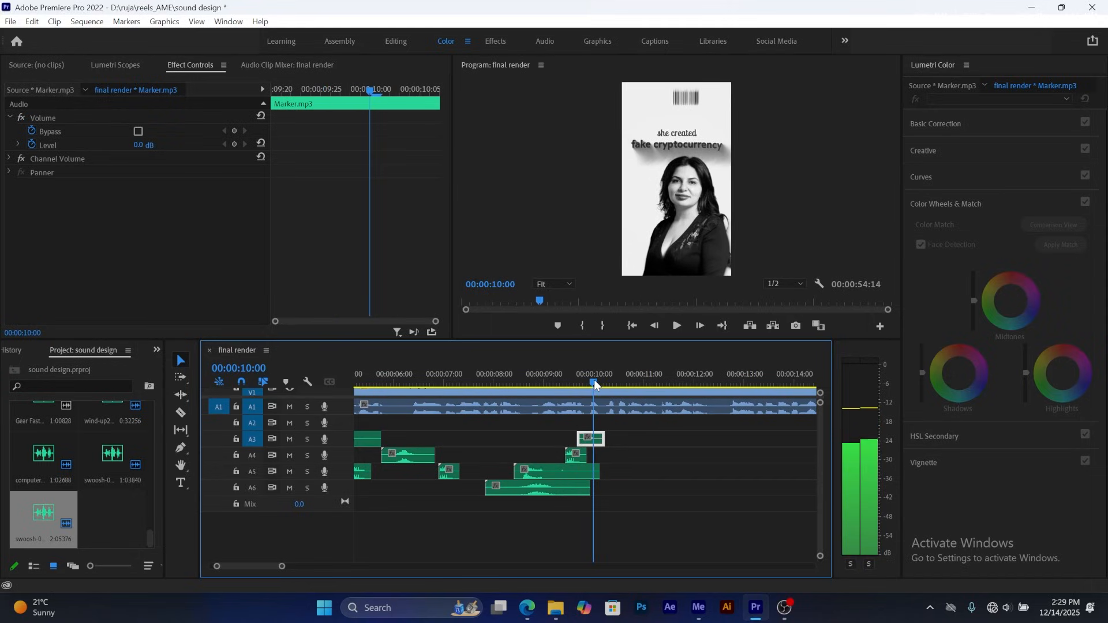
left_click_drag(605, 447, 593, 445)
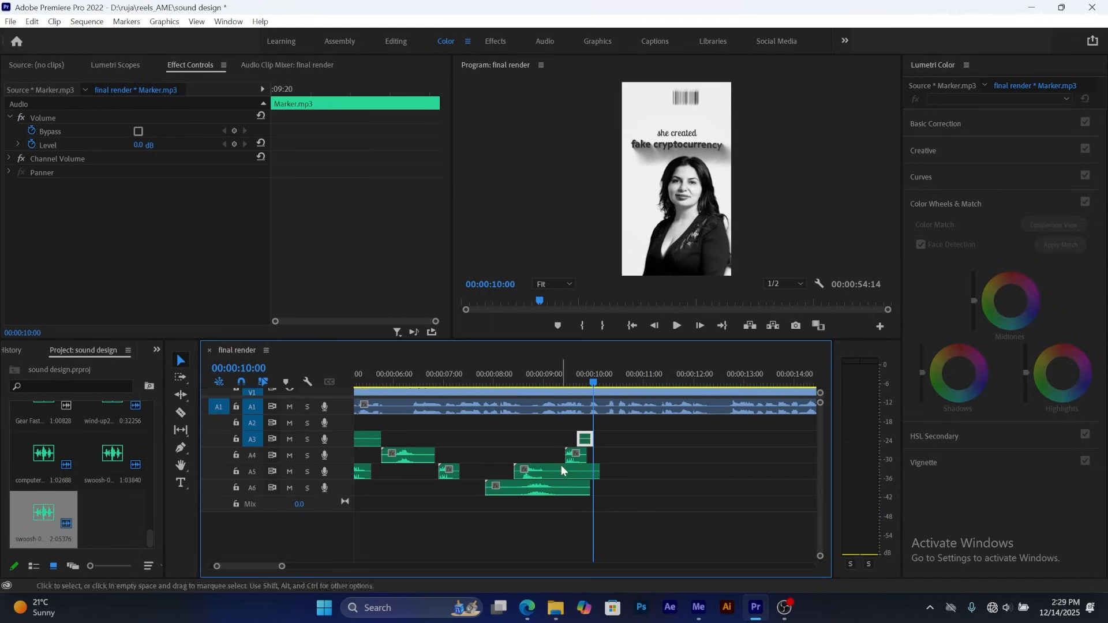
left_click(545, 370)
key("space")
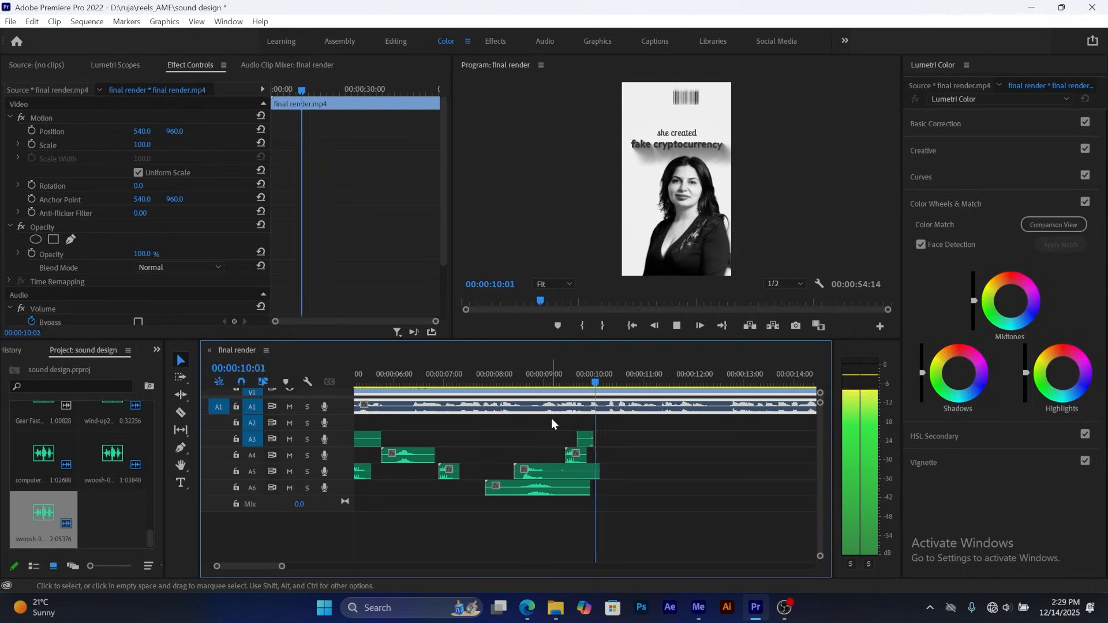
left_click(548, 378)
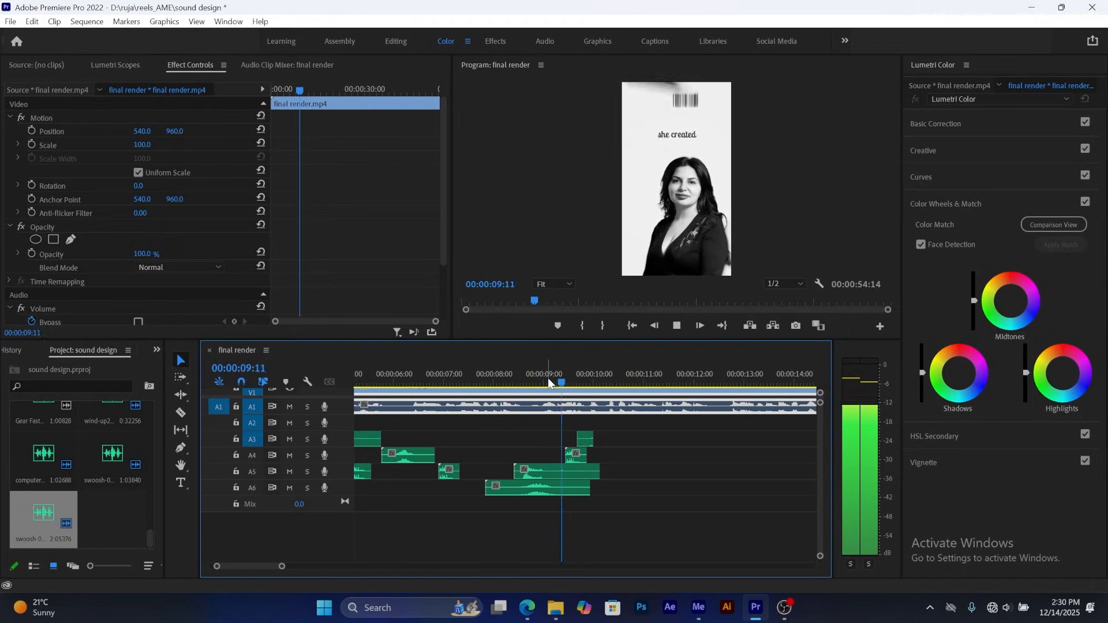
left_click(549, 378)
key("space")
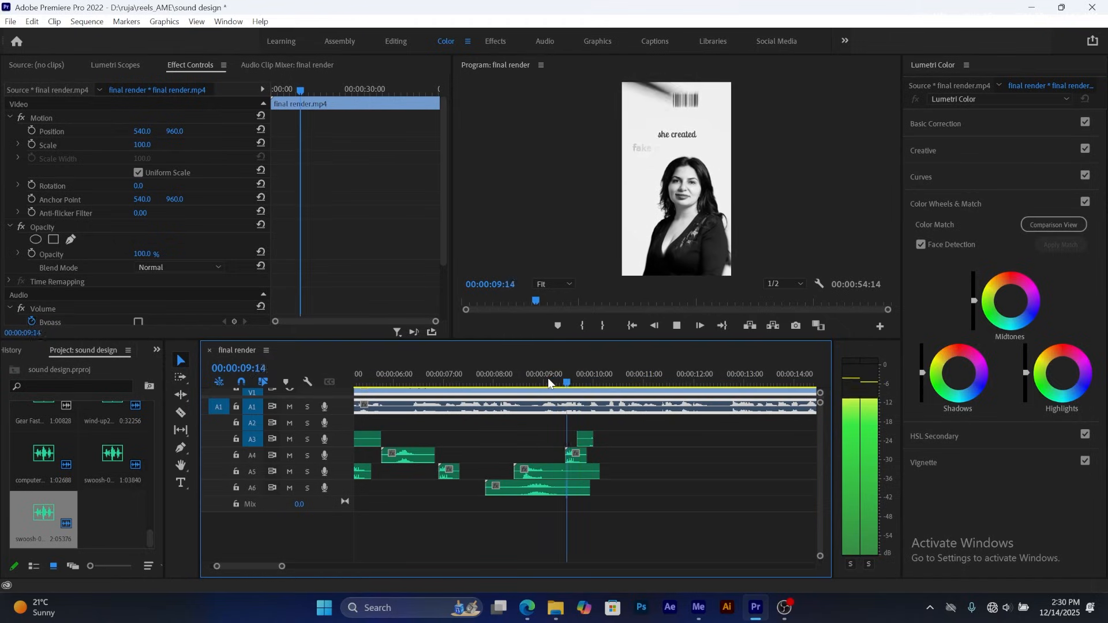
left_click(548, 378)
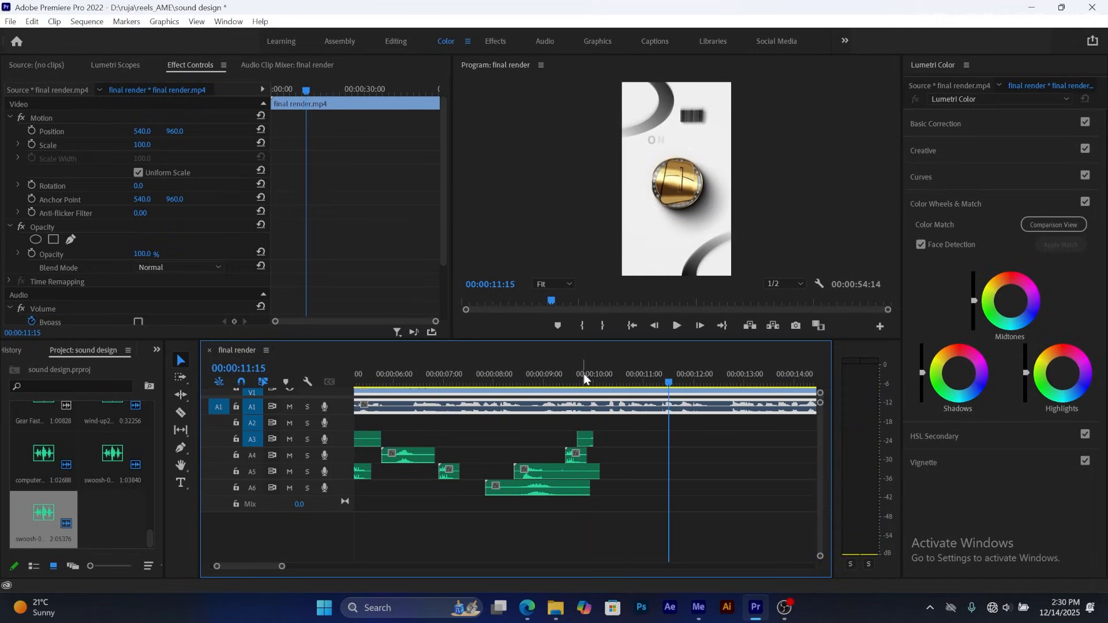
- Place swoosh-06-351021 from the library's Swoosh folder on track A4 at about 00:00:10:23 and play back the transition to the coin scene
left_click_drag(591, 375, 653, 394)
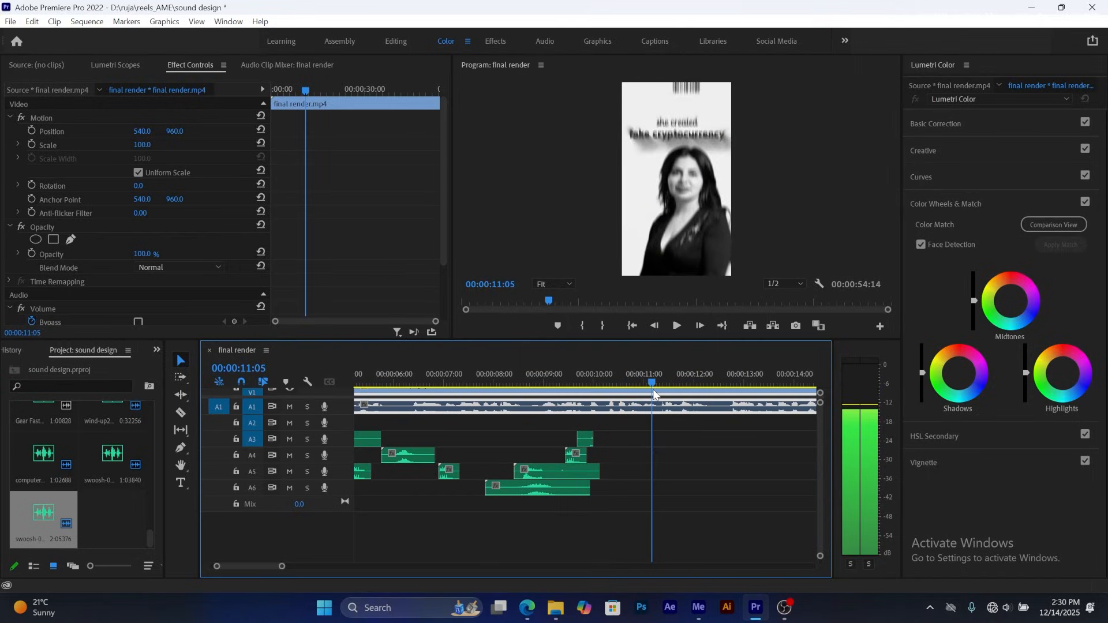
left_click(556, 609)
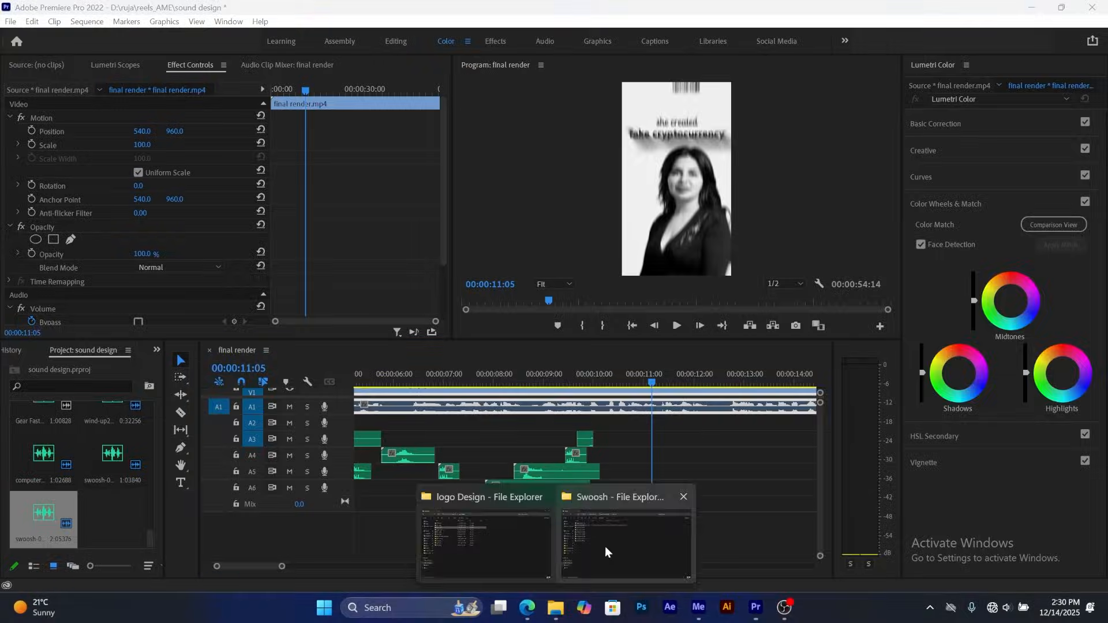
left_click(618, 538)
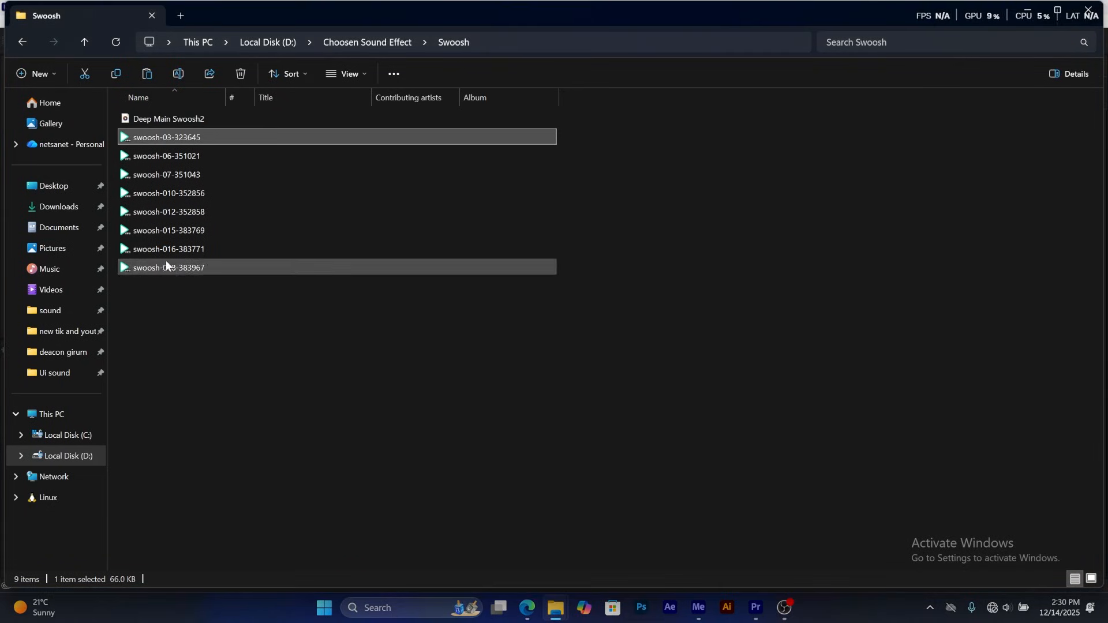
double_click(169, 158)
left_click_drag(138, 154, 658, 454)
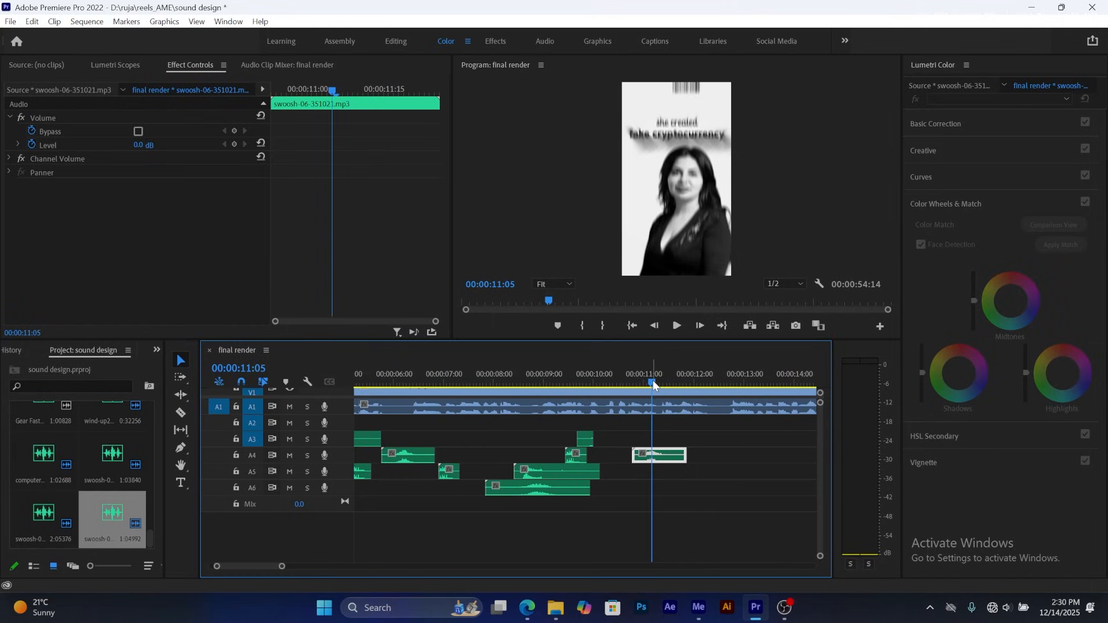
left_click(624, 390)
key("space")
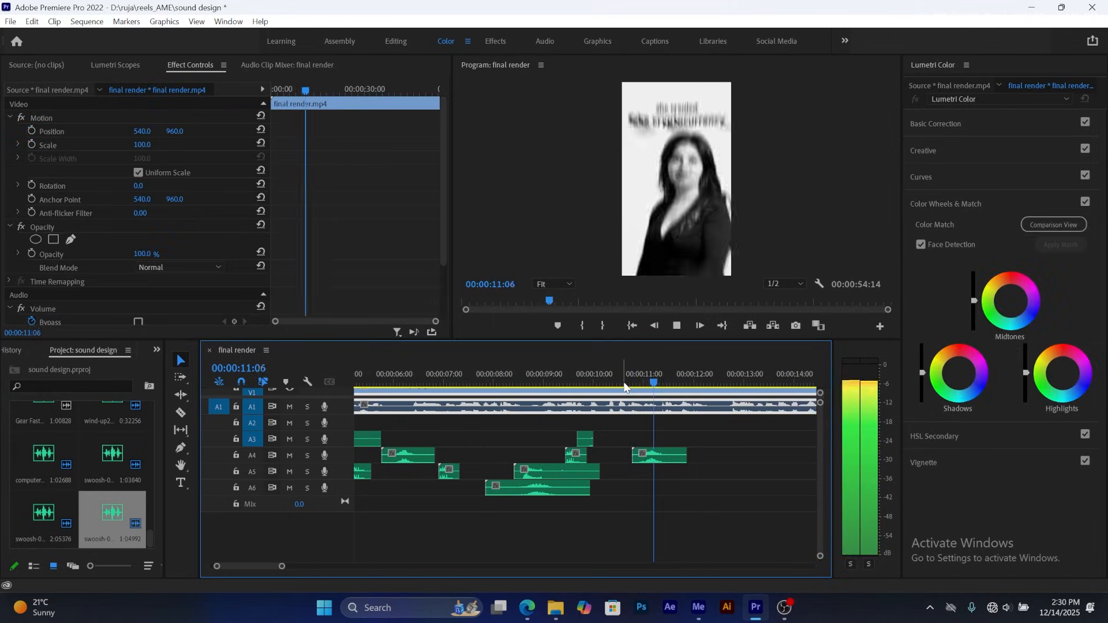
key("space")
left_click_drag(629, 379, 653, 385)
key("space")
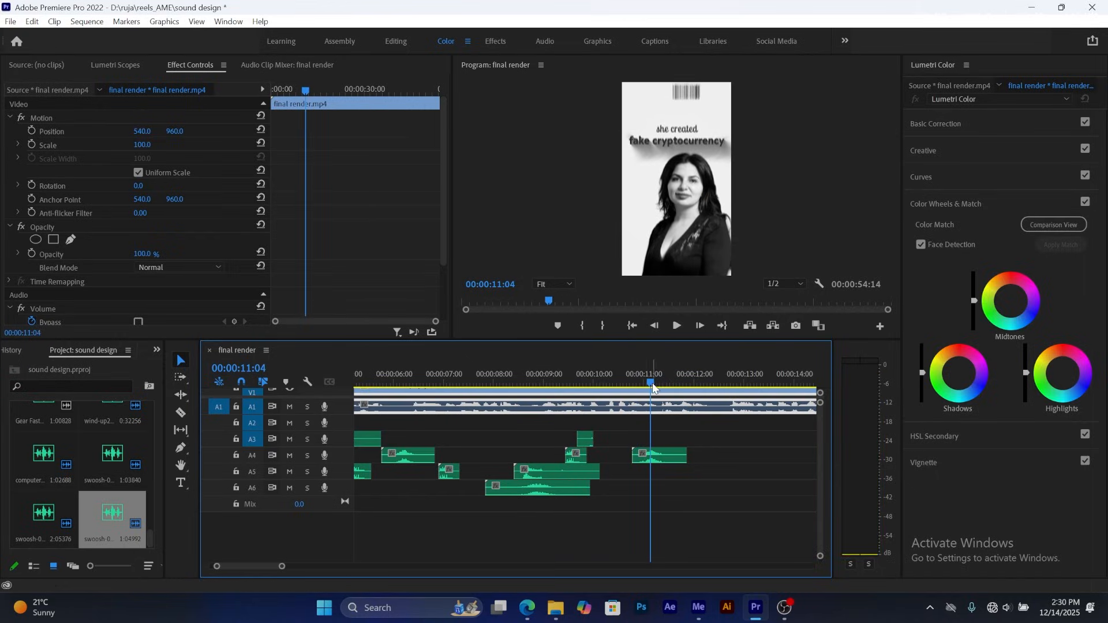
- Find the Lowpass audio effect and apply it to the swoosh-06-351021 clip on track A4
left_click(663, 459)
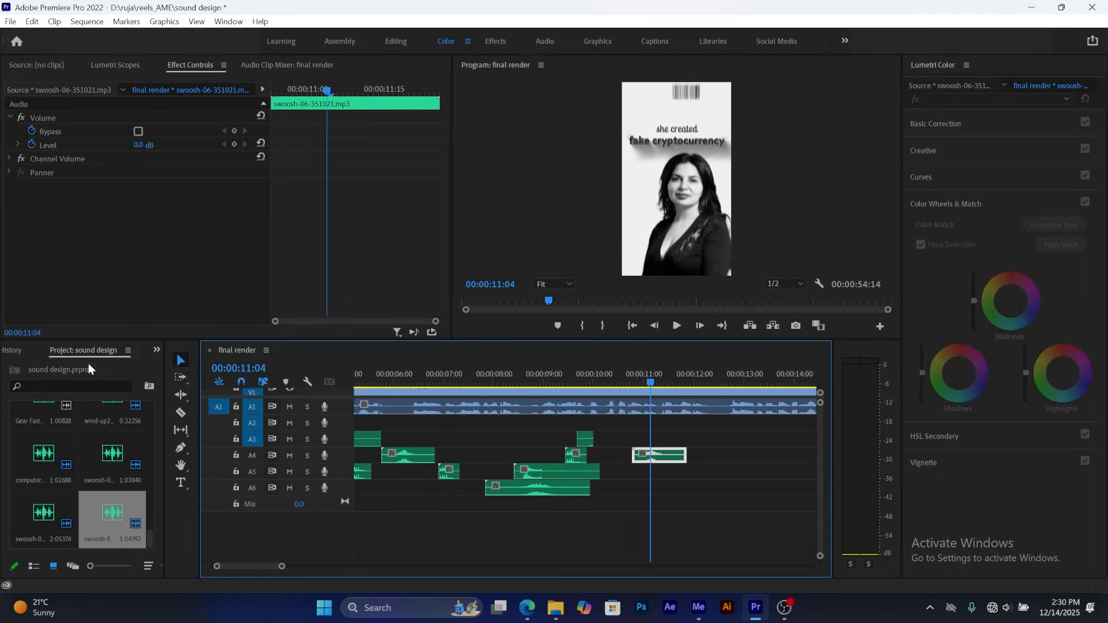
left_click(155, 351)
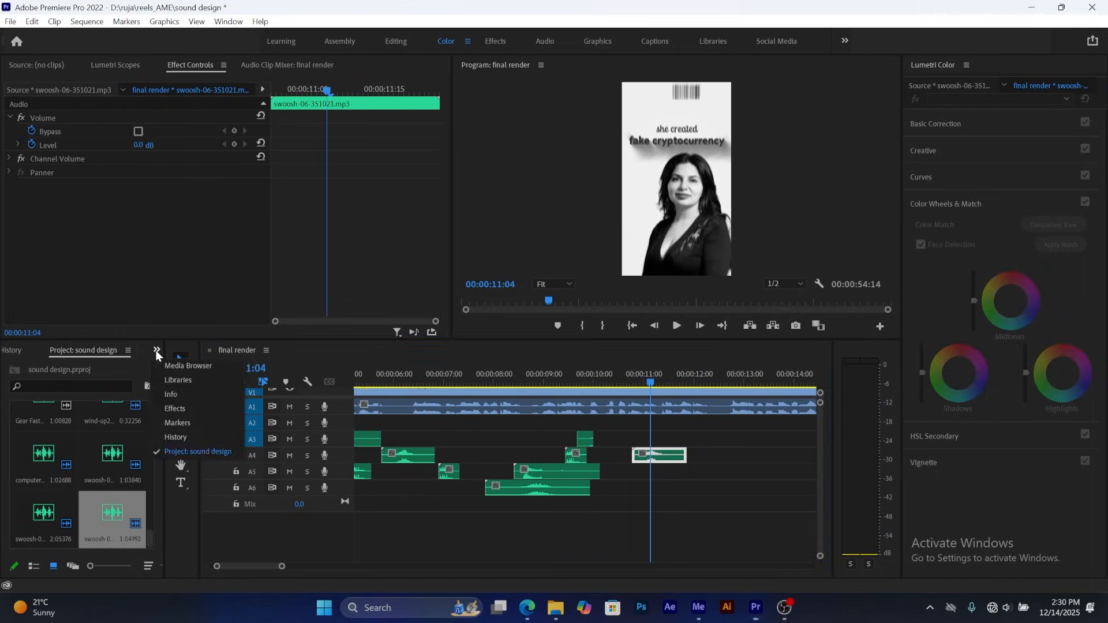
left_click(182, 411)
left_click(95, 366)
type("low pa")
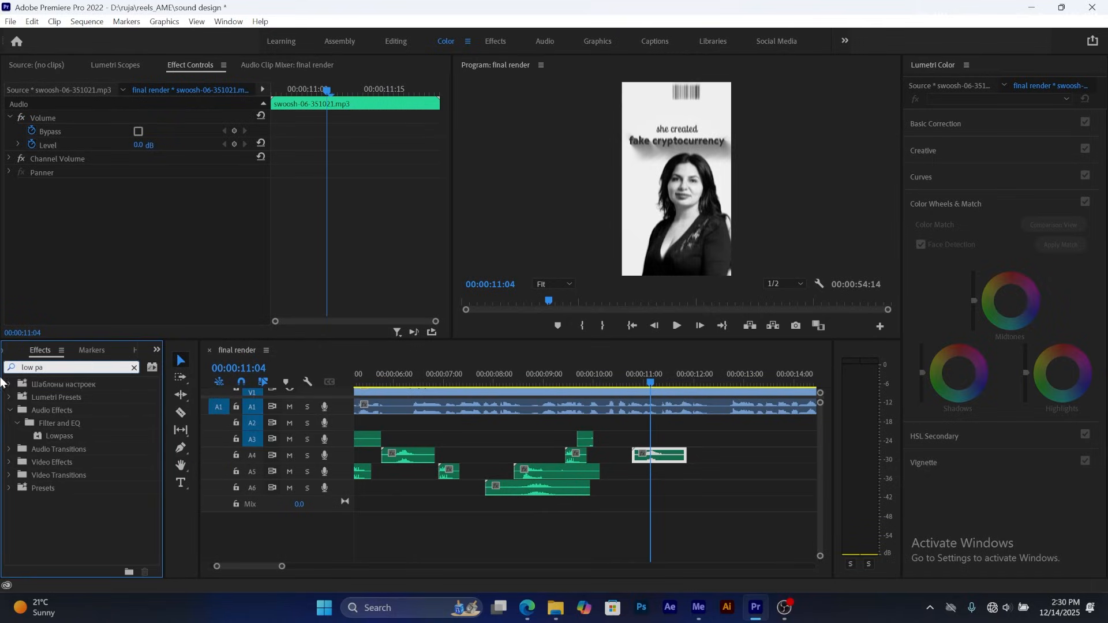
left_click(63, 438)
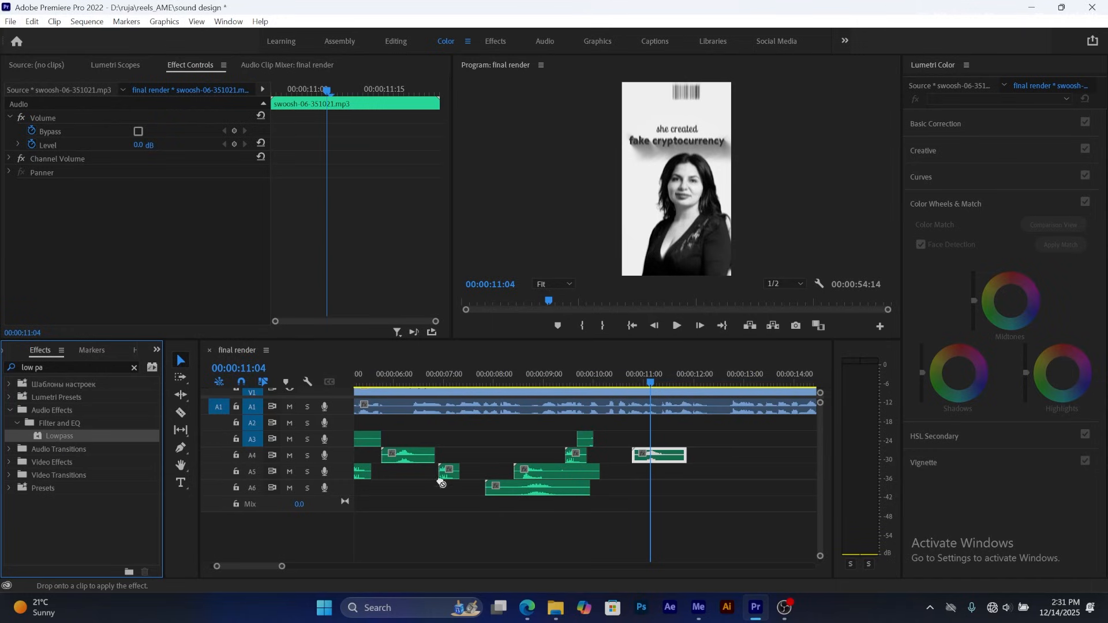
left_click_drag(659, 456, 661, 456)
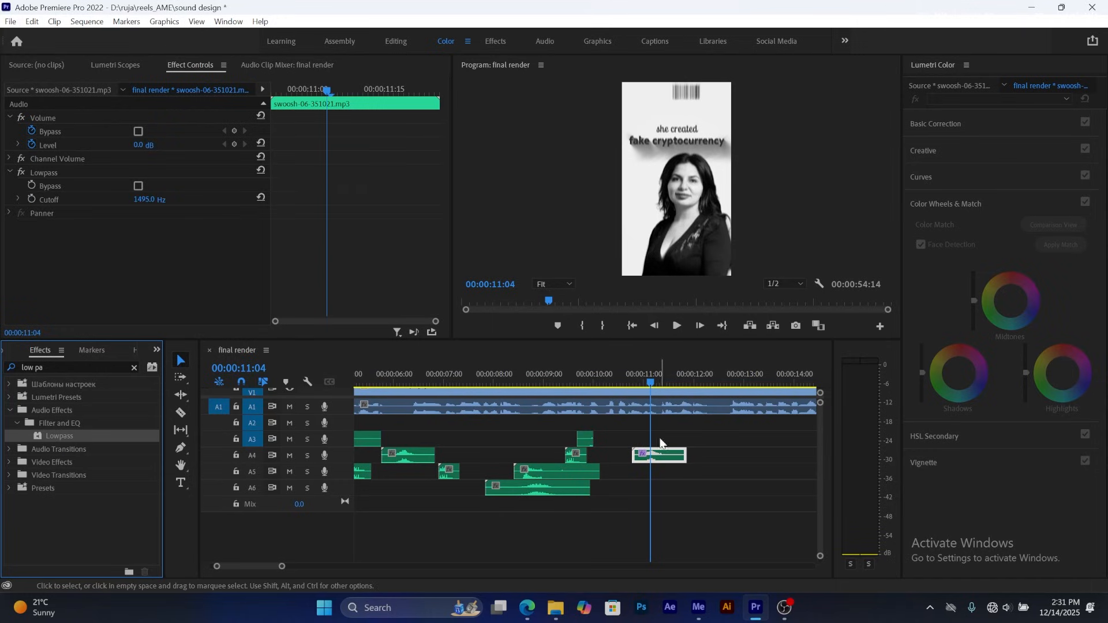
- Play back the filtered swoosh over the coin transition and move the playhead to 00:00:11:18, where the ONE COIN text appears
left_click(628, 375)
key("space")
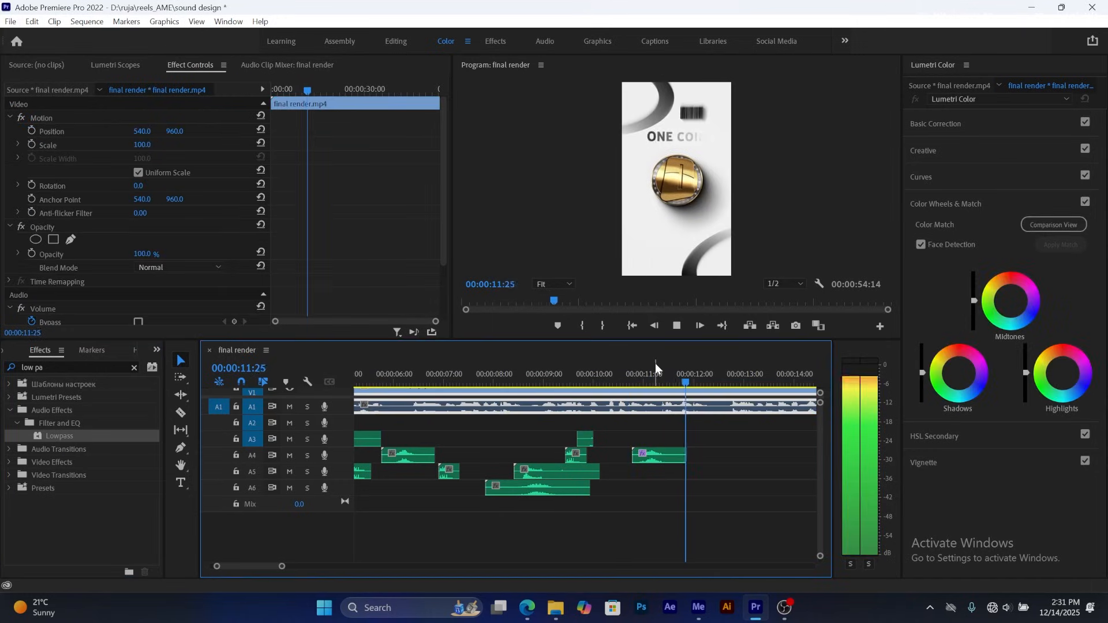
key("space")
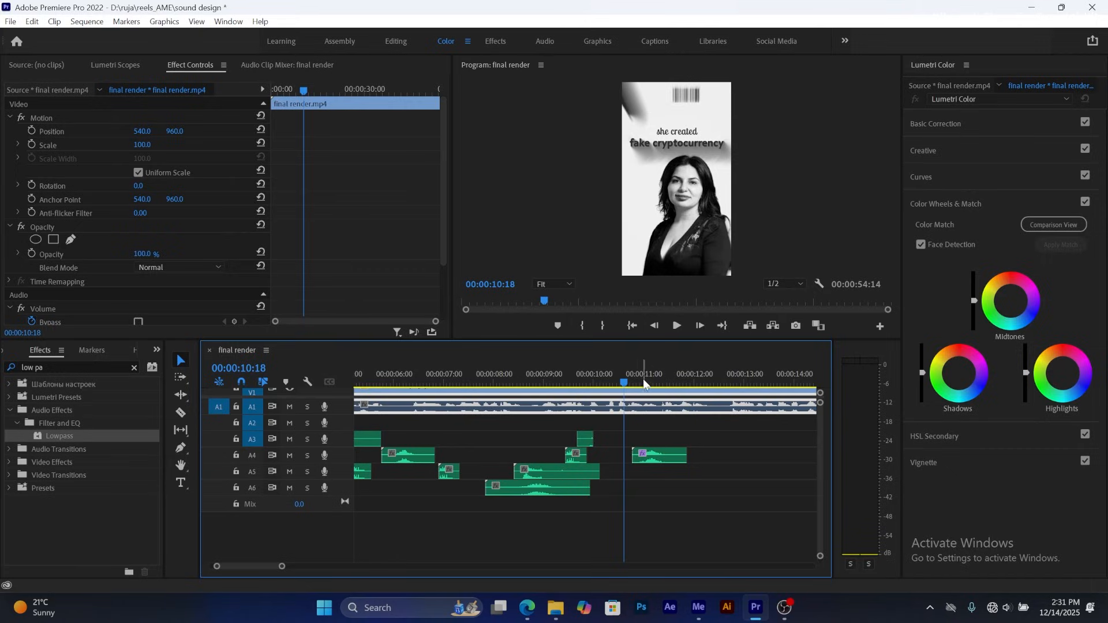
key("space")
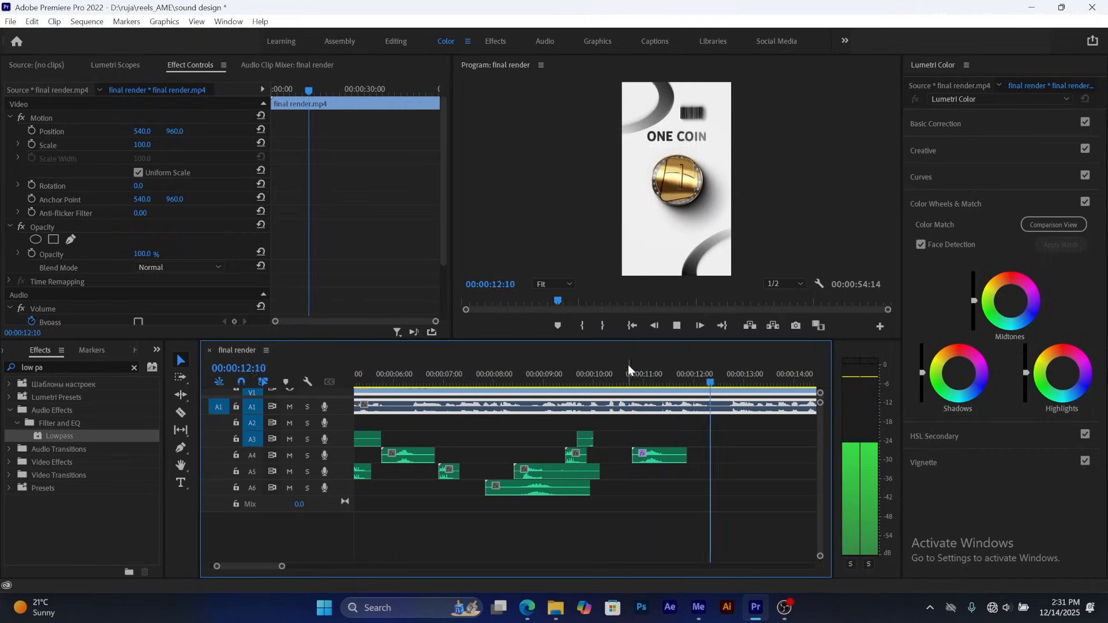
left_click(627, 376)
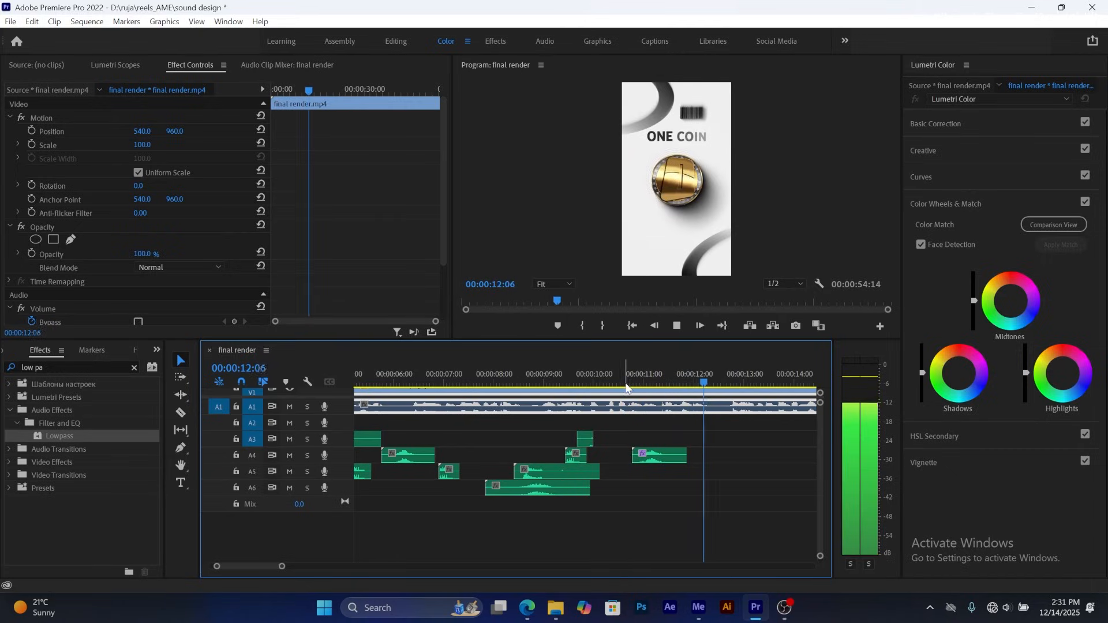
left_click(637, 381)
key("space")
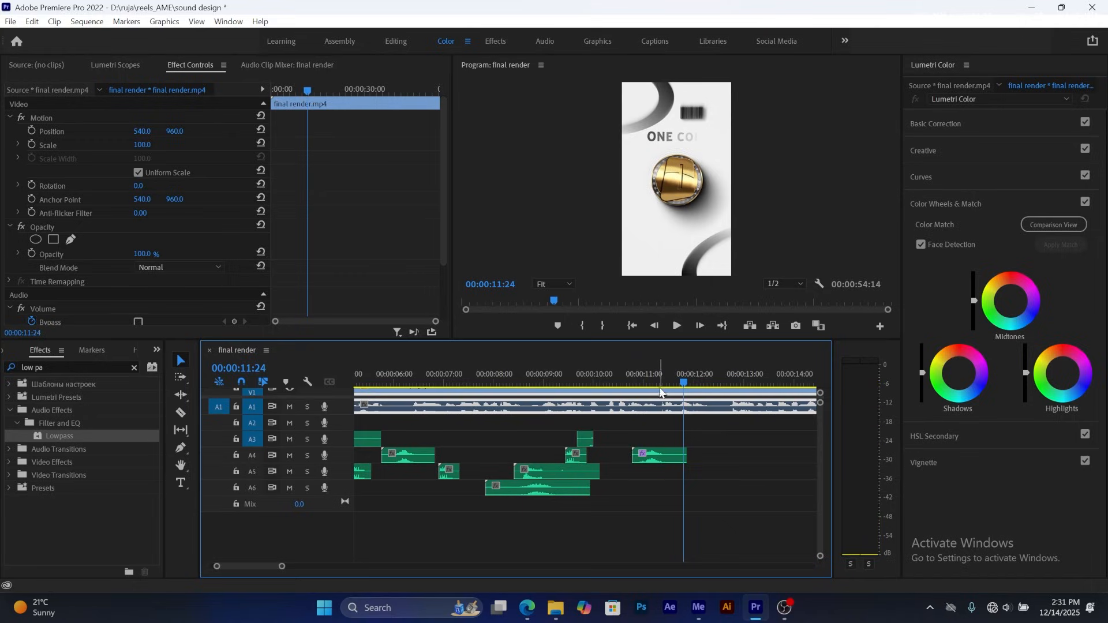
mouse_move(681, 384)
left_mouse_down()
mouse_move(635, 386)
mouse_move(682, 394)
mouse_move(673, 392)
left_mouse_up()
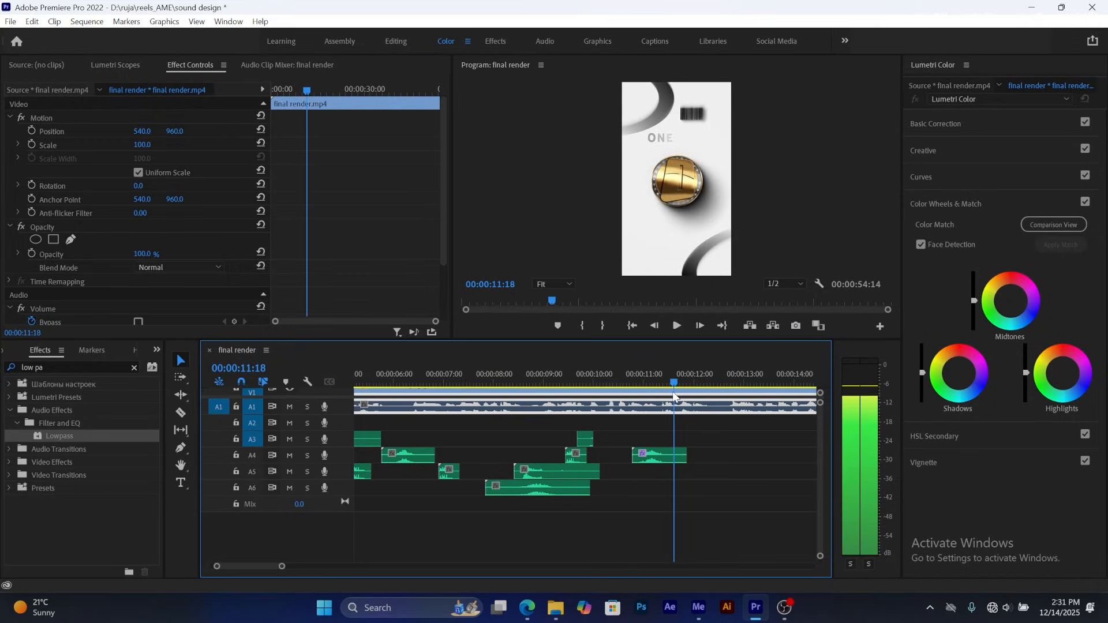
- Copy the ui-click-menu clip from track A4 to track A3 and start it at 00:00:11:15, where the ONE COIN text appears
key("space")
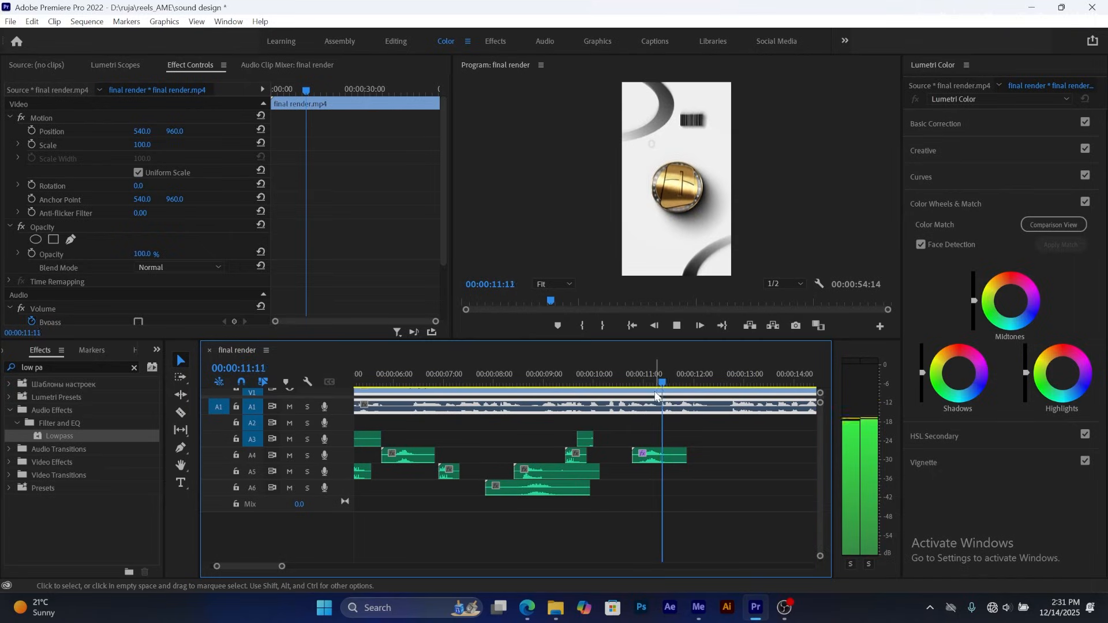
key("space")
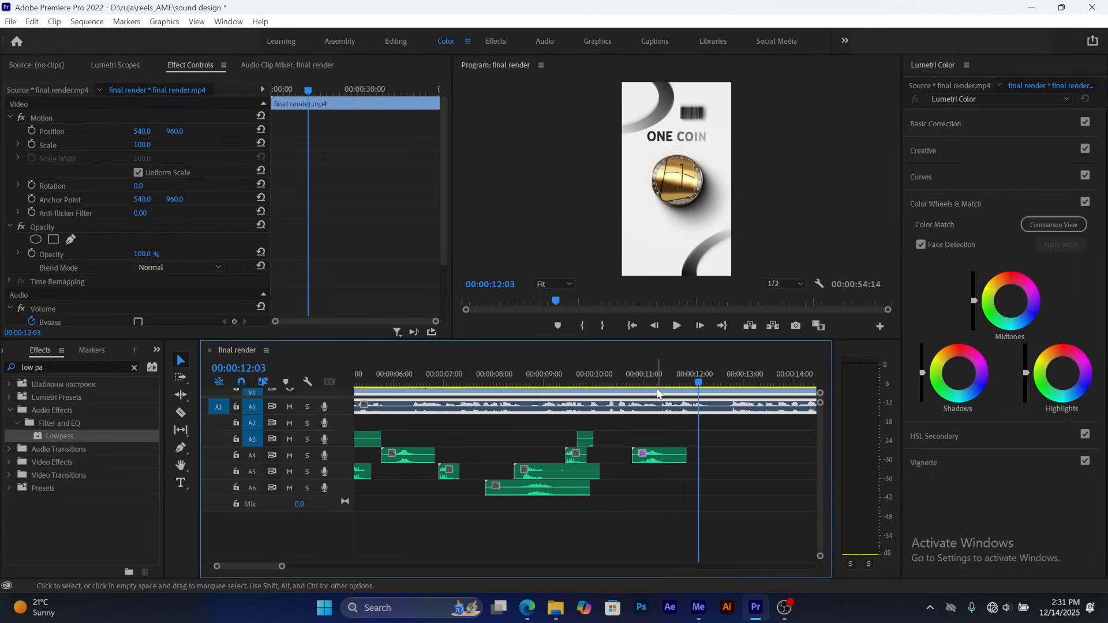
left_click(573, 457)
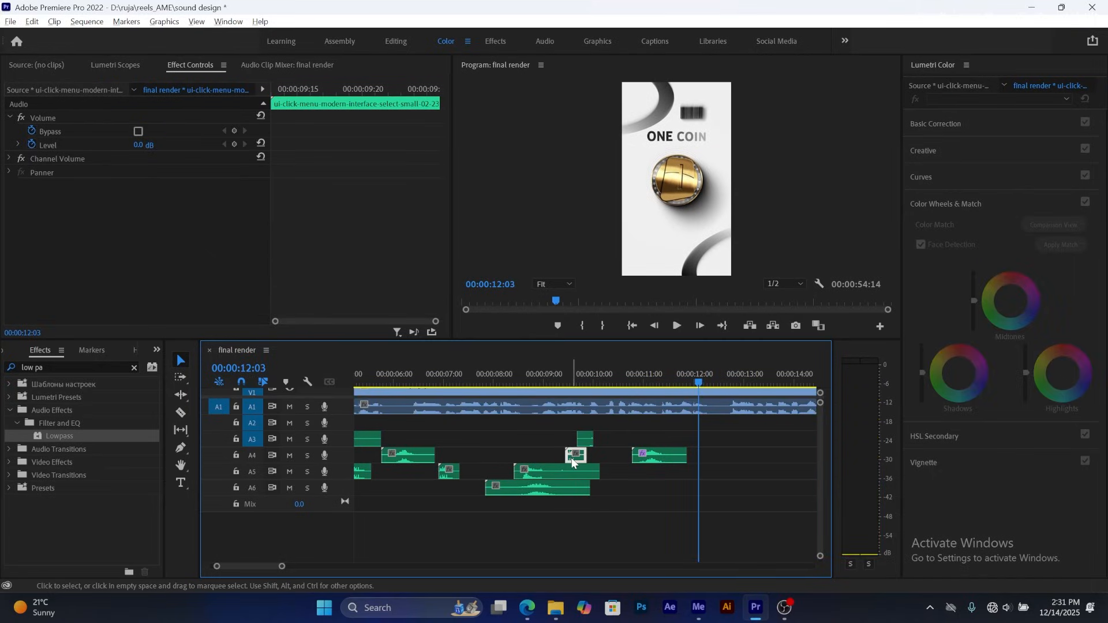
left_click_drag(647, 442, 667, 435)
left_click(665, 381)
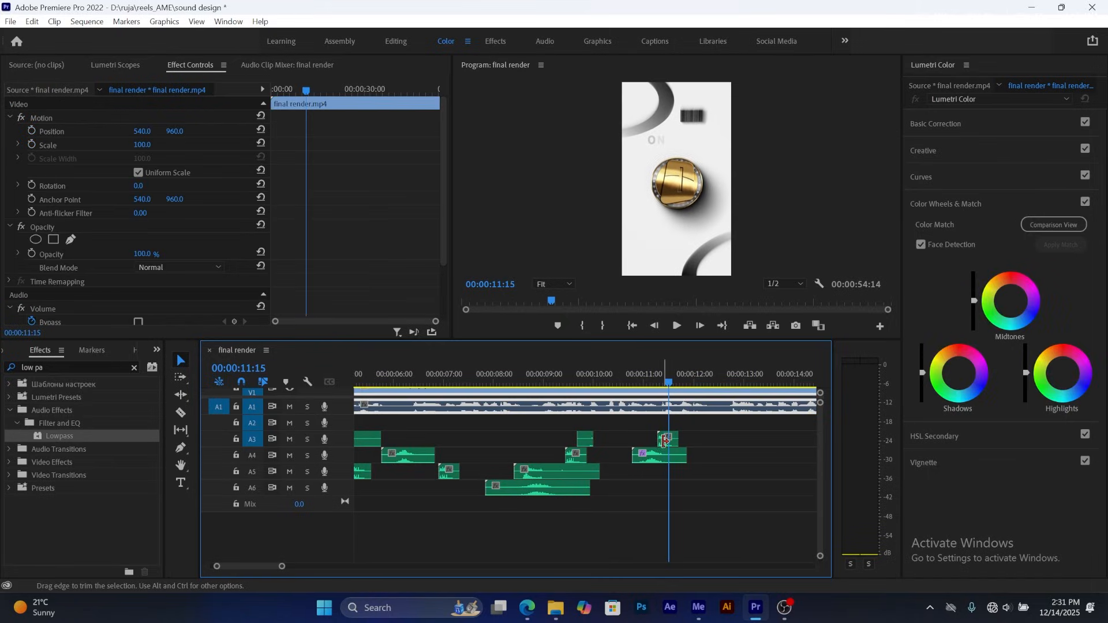
left_click_drag(668, 443, 684, 439)
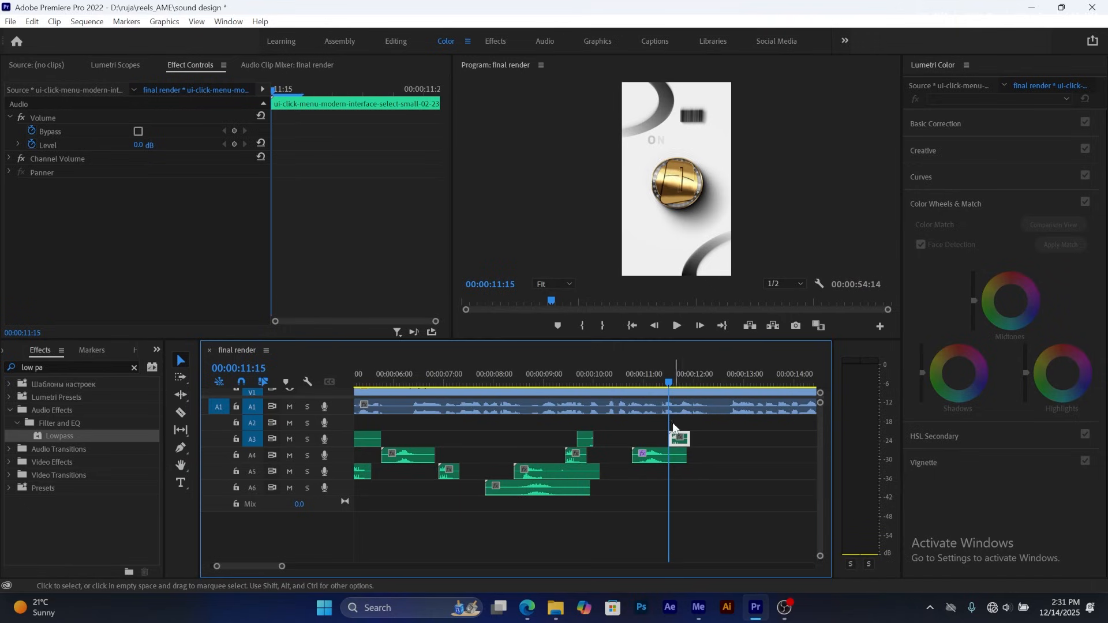
- Shift the ui-click-menu copy on A3 slightly earlier so it ends with the swoosh clip, and play back the ONE COIN text
left_click(636, 380)
key("space")
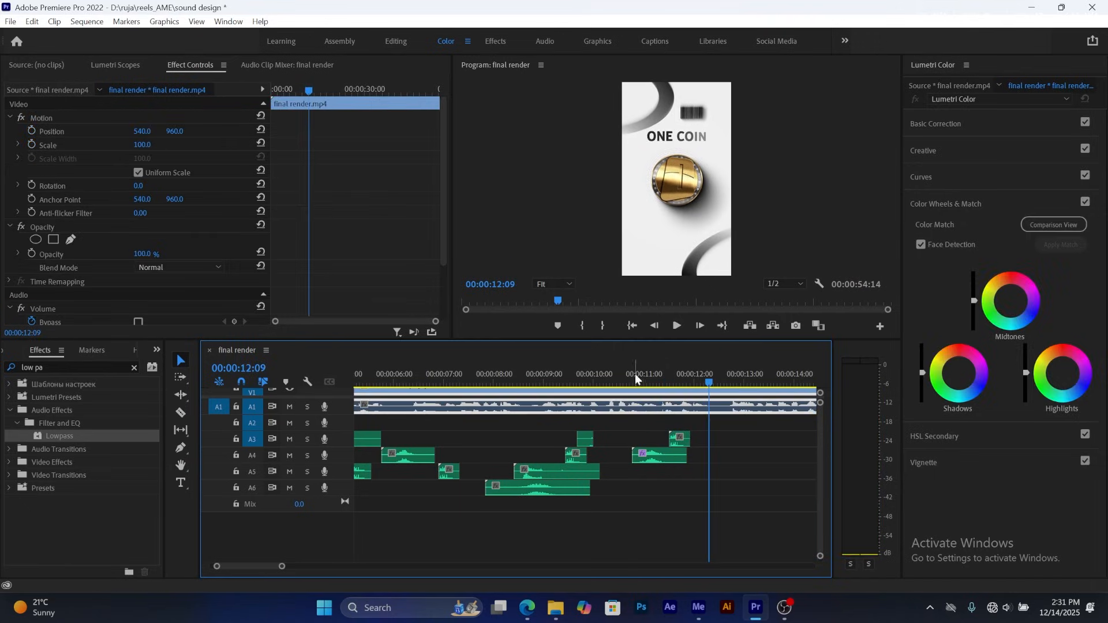
left_click(635, 374)
key("space")
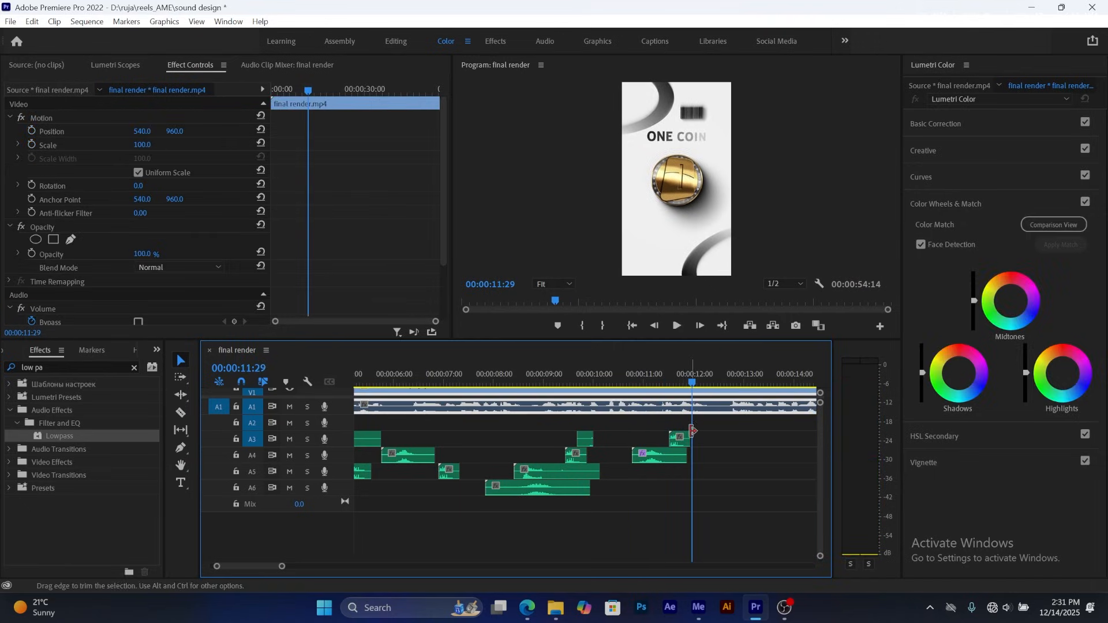
left_click(679, 439)
left_click(659, 380)
key("space")
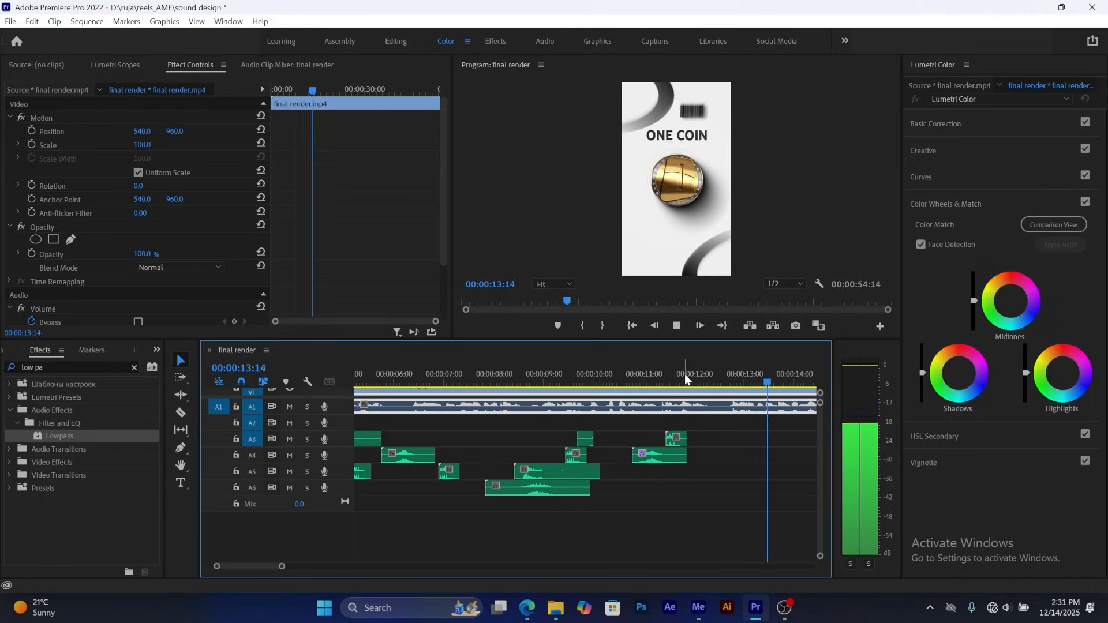
key("space")
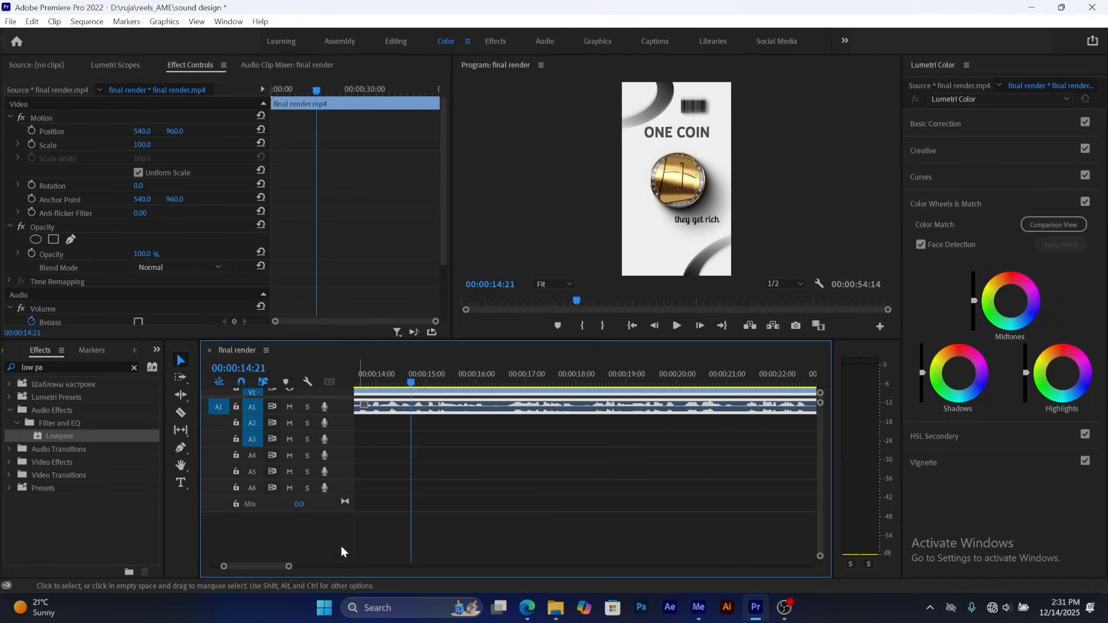
- Copy the ui-click-menu clip along track A3 to 00:00:13:22, where "they get rich" appears, and play back that part
left_click_drag(289, 568, 292, 570)
left_click_drag(559, 372, 548, 395)
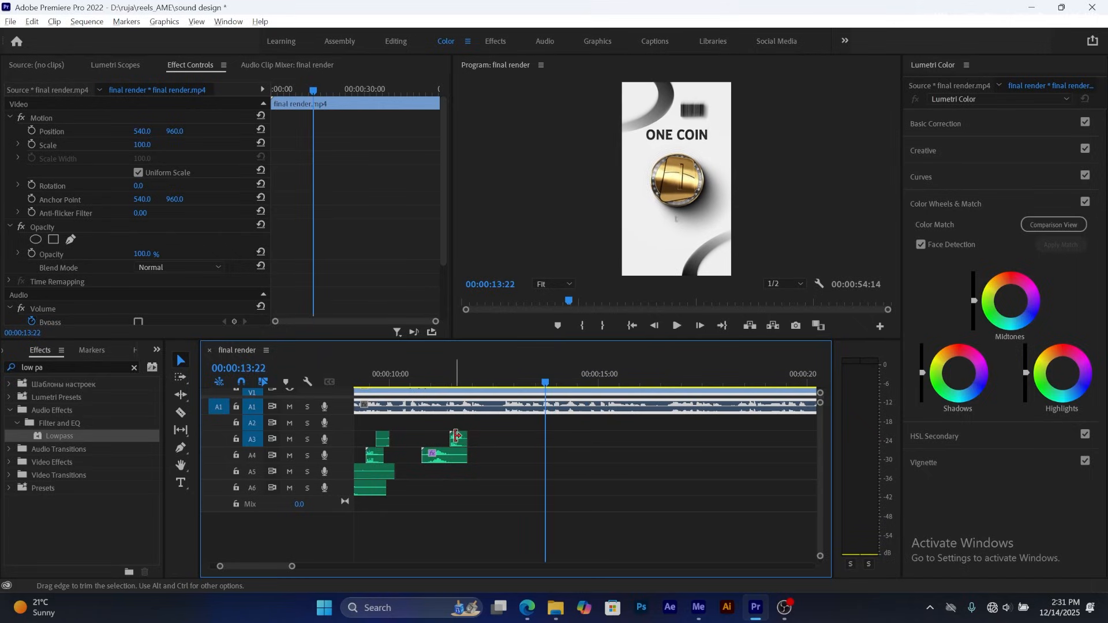
left_click(456, 437)
left_click_drag(545, 444, 556, 442)
key("space")
left_click(556, 390)
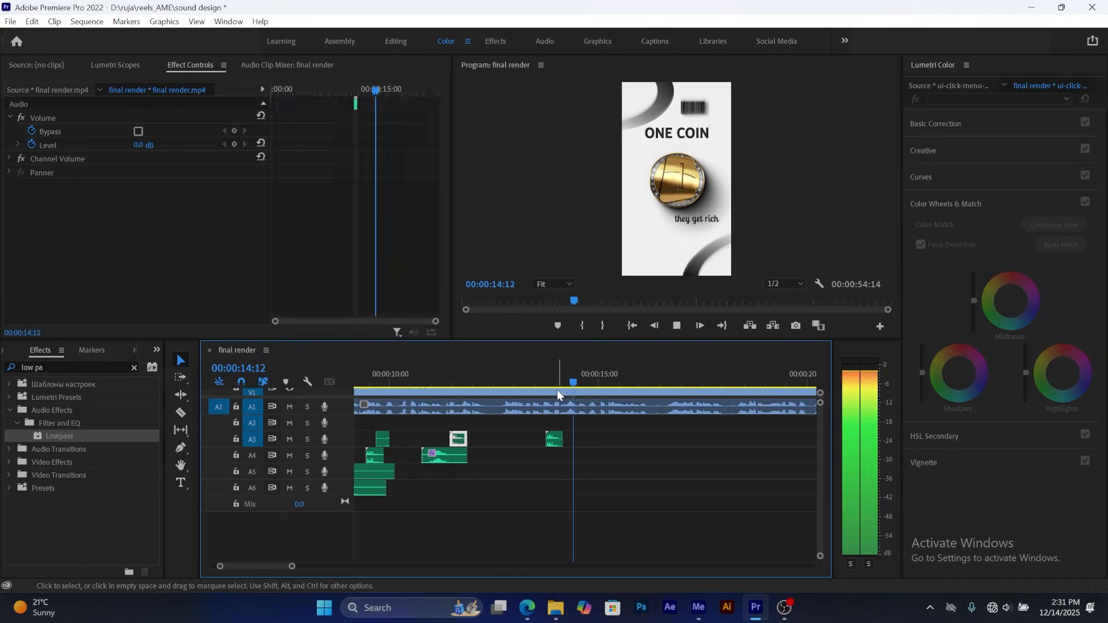
key("space")
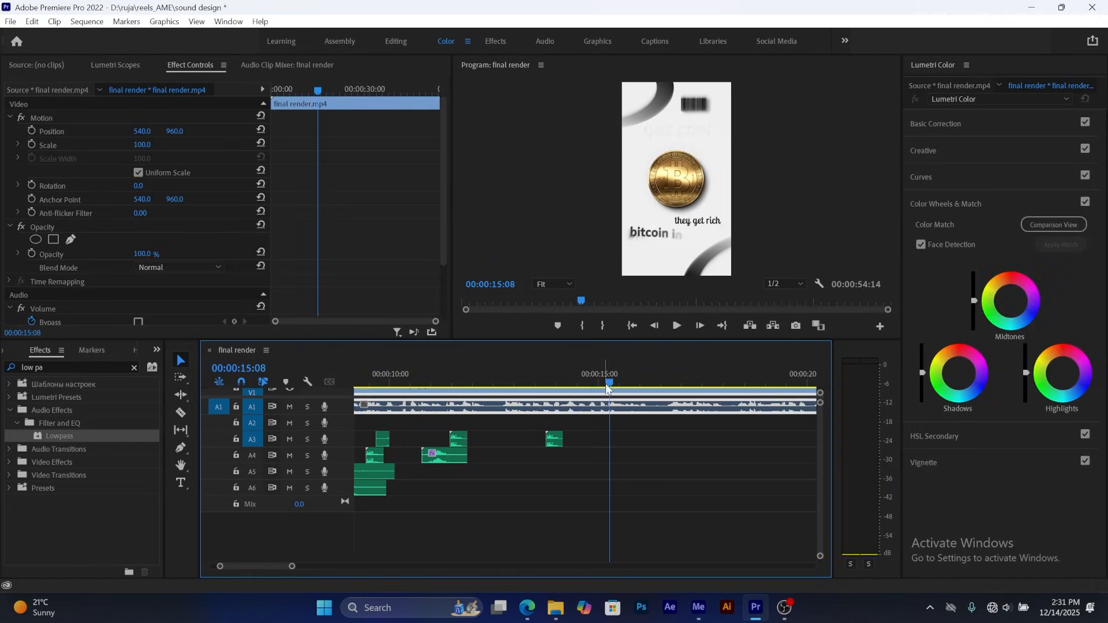
- Place ding-411634 from the sound library's Pop folder on track A3 at 00:00:14:27, where the coin flips
mouse_move(607, 387)
left_mouse_down()
mouse_move(563, 384)
mouse_move(612, 392)
mouse_move(595, 397)
left_mouse_up()
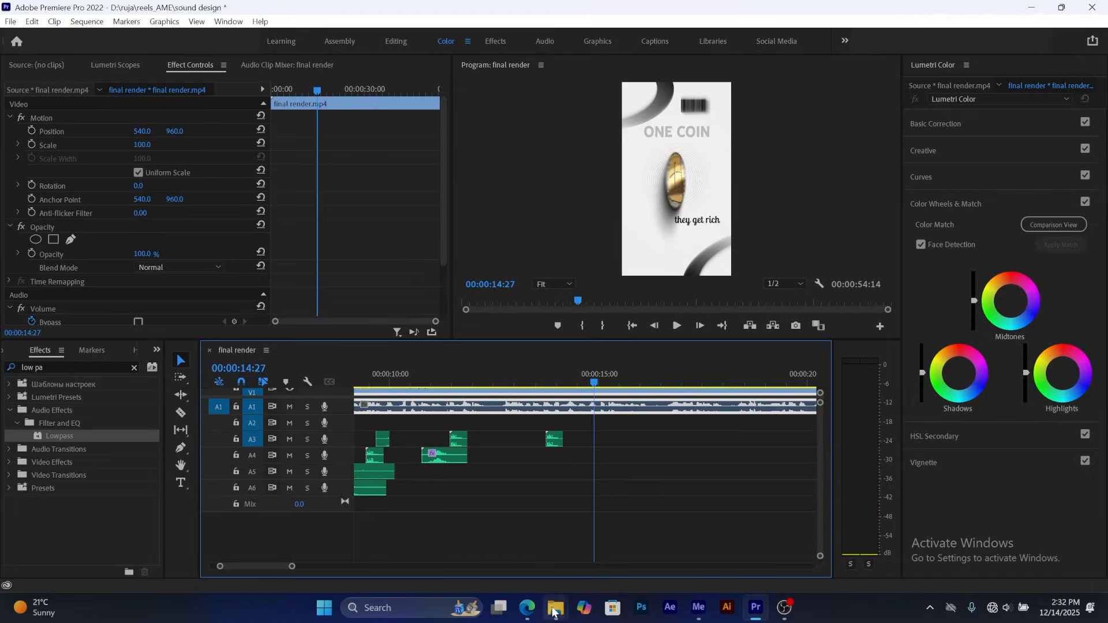
left_click(552, 610)
left_click(608, 542)
left_click(407, 43)
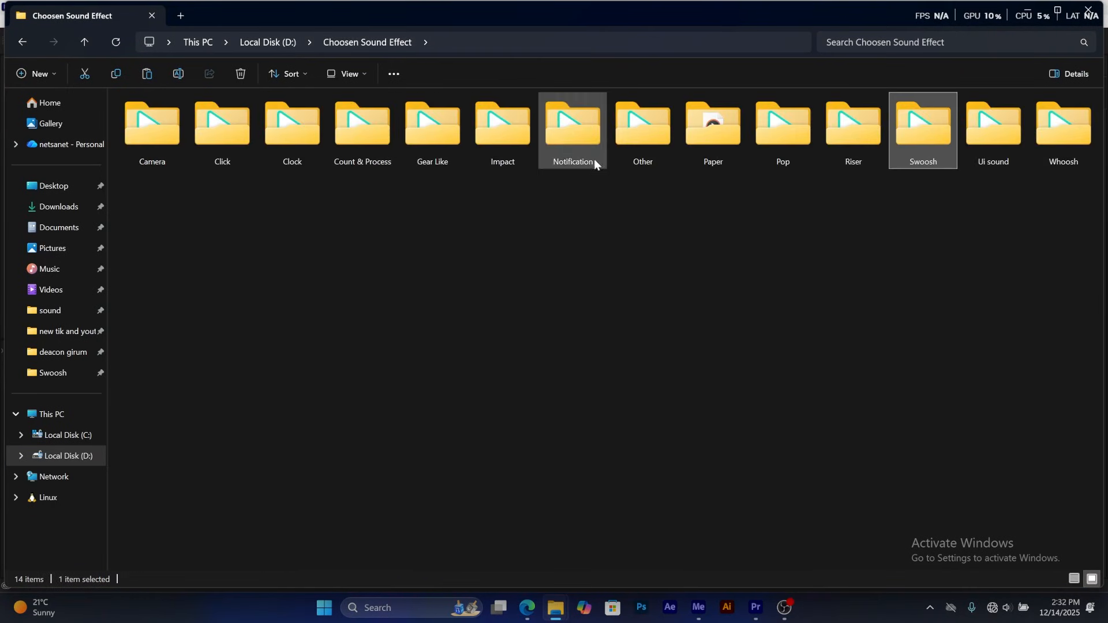
left_click(785, 139)
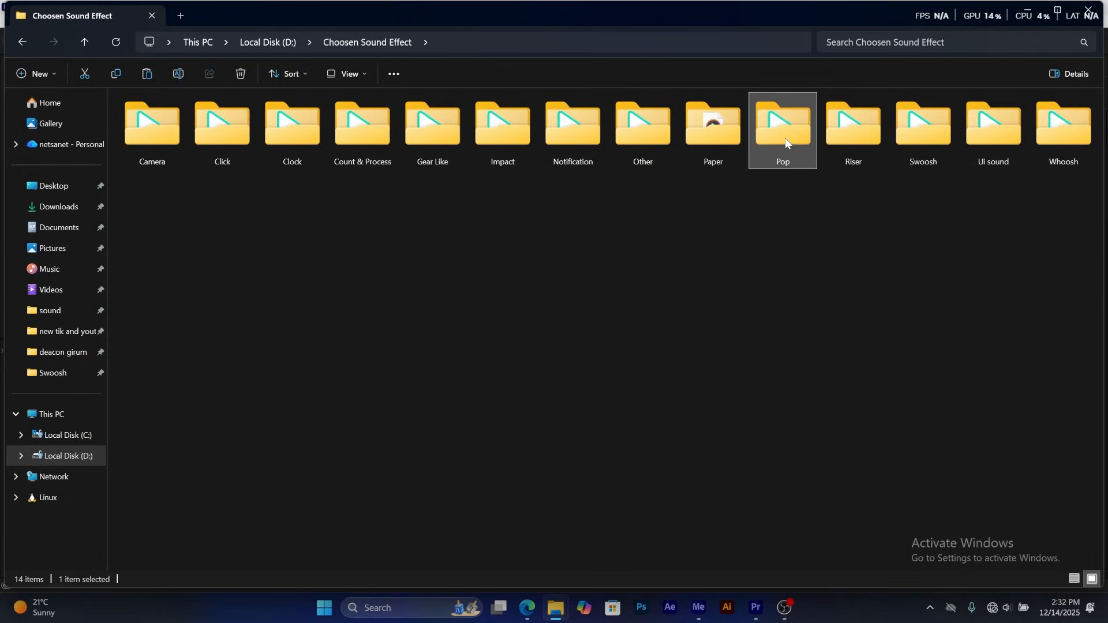
double_click(785, 137)
left_click(168, 157)
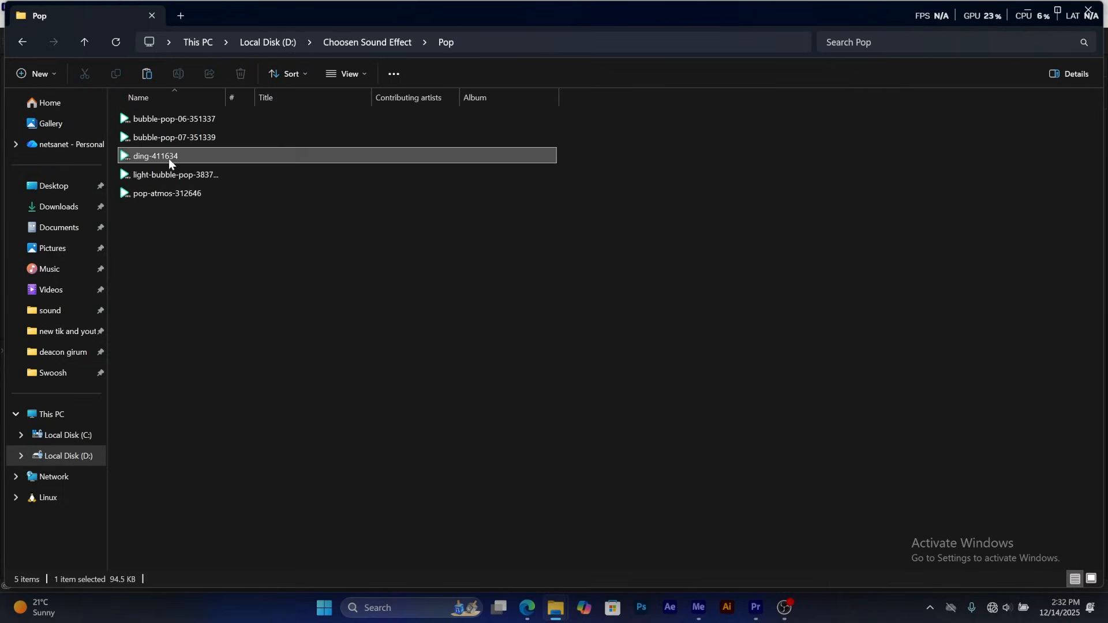
left_click(169, 194)
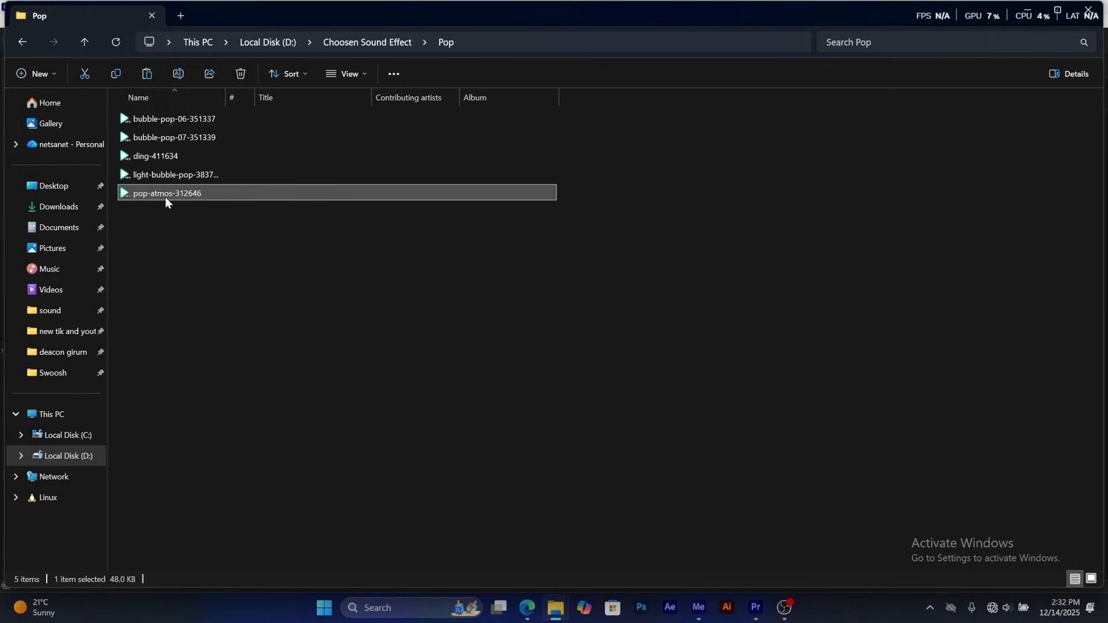
left_click(171, 160)
left_click_drag(185, 156, 595, 445)
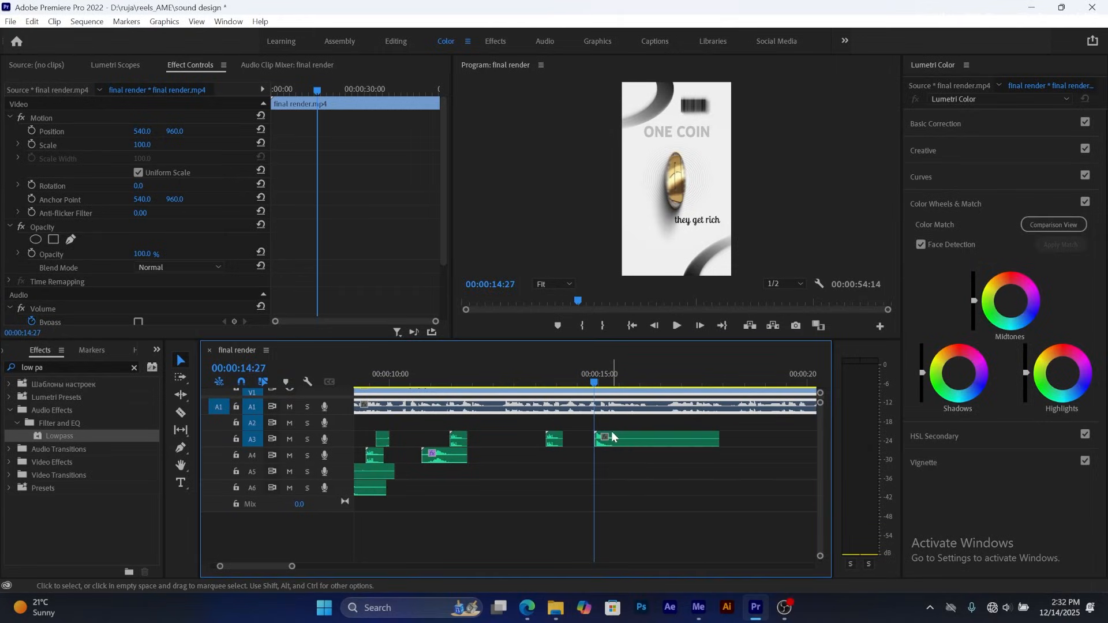
- Move the ding-411634 clip slightly earlier, to about 00:00:14:25, and play back the coin flip
key("space")
left_click(583, 375)
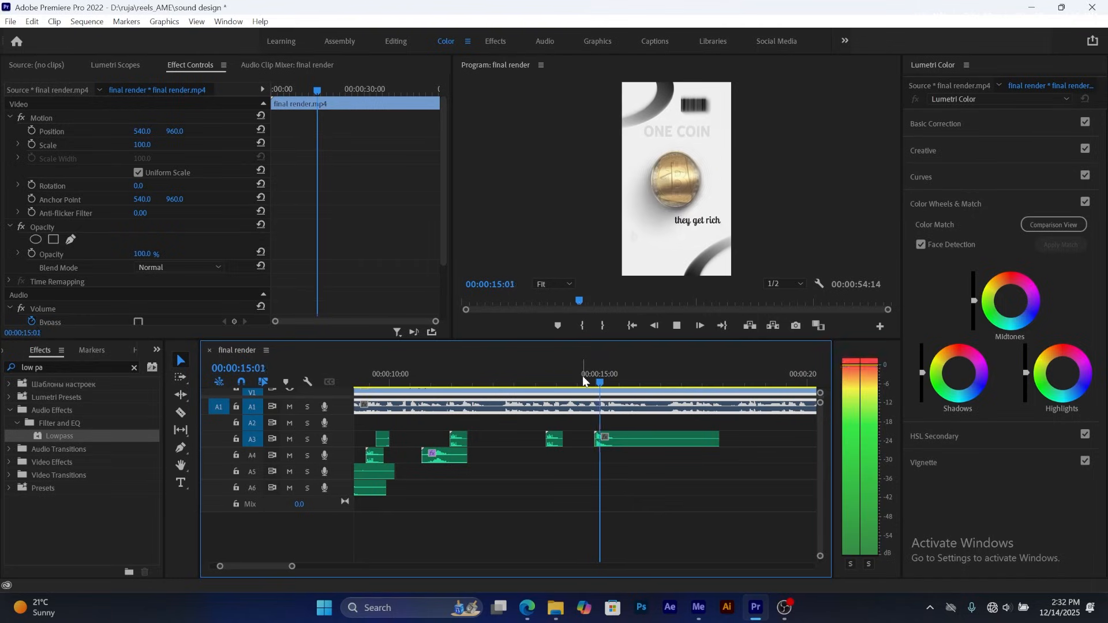
left_click_drag(605, 440, 602, 442)
left_click(583, 376)
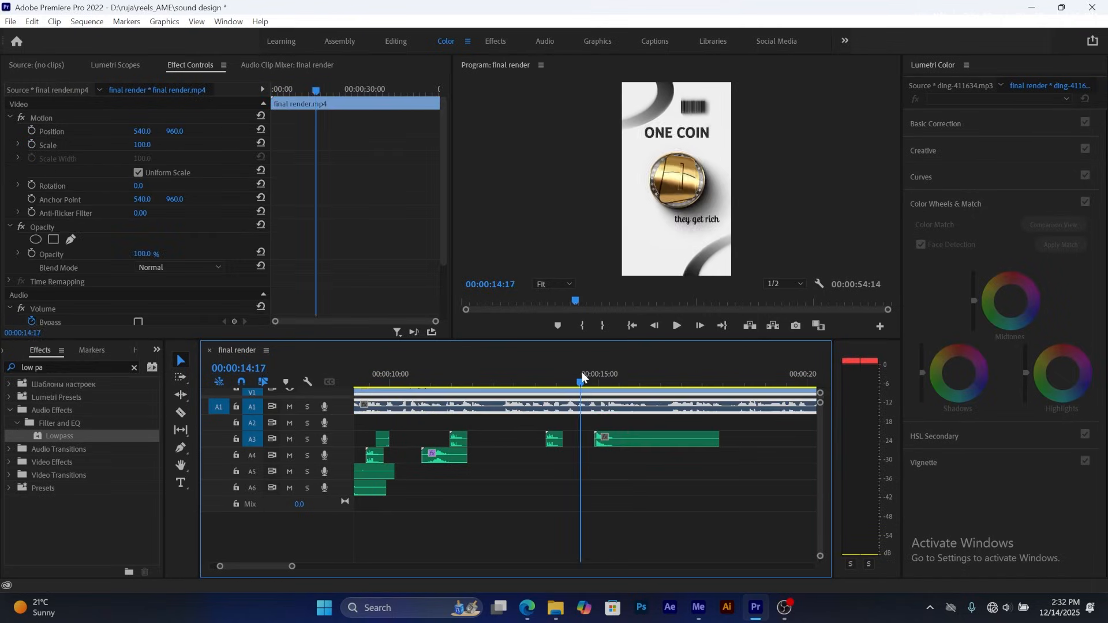
left_click_drag(293, 566, 278, 562)
left_click_drag(549, 447, 541, 447)
left_click(516, 375)
key("space")
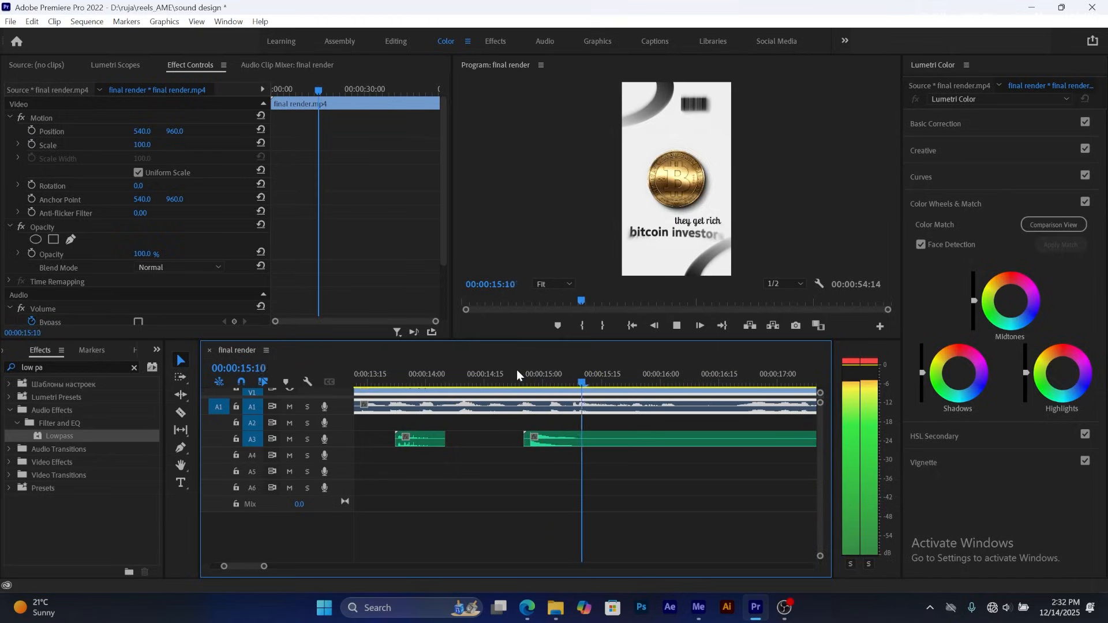
key("space")
- Turn off volume level keyframing on the ding-411634 clip, set its level to -5 dB and play back the coin scene
left_click(545, 442)
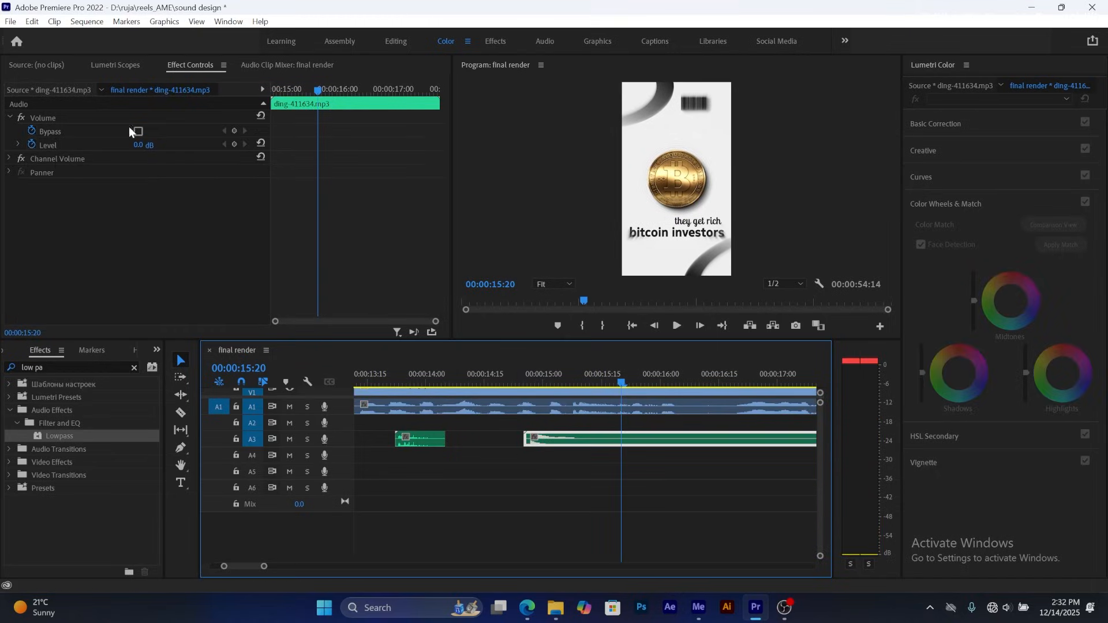
left_click(35, 149)
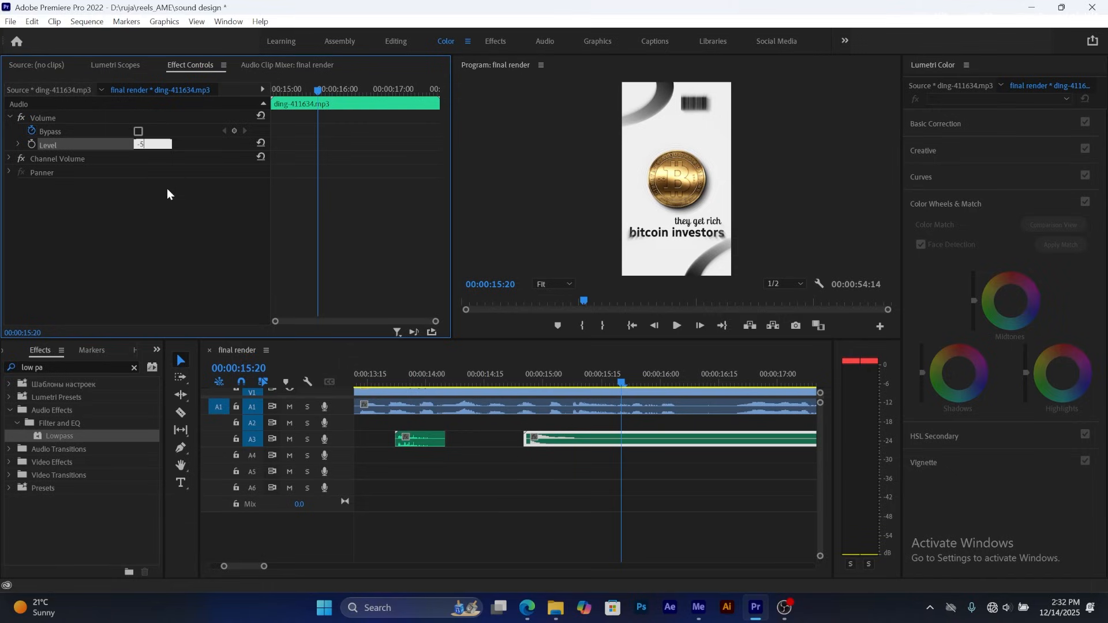
left_click(515, 370)
key("space")
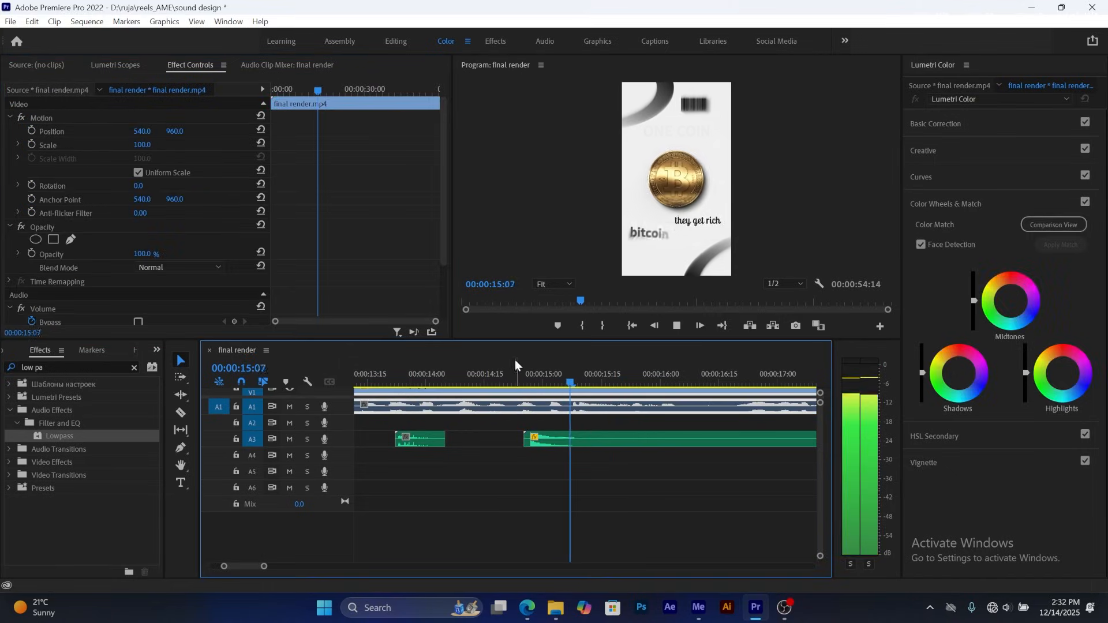
left_click(398, 383)
key("space")
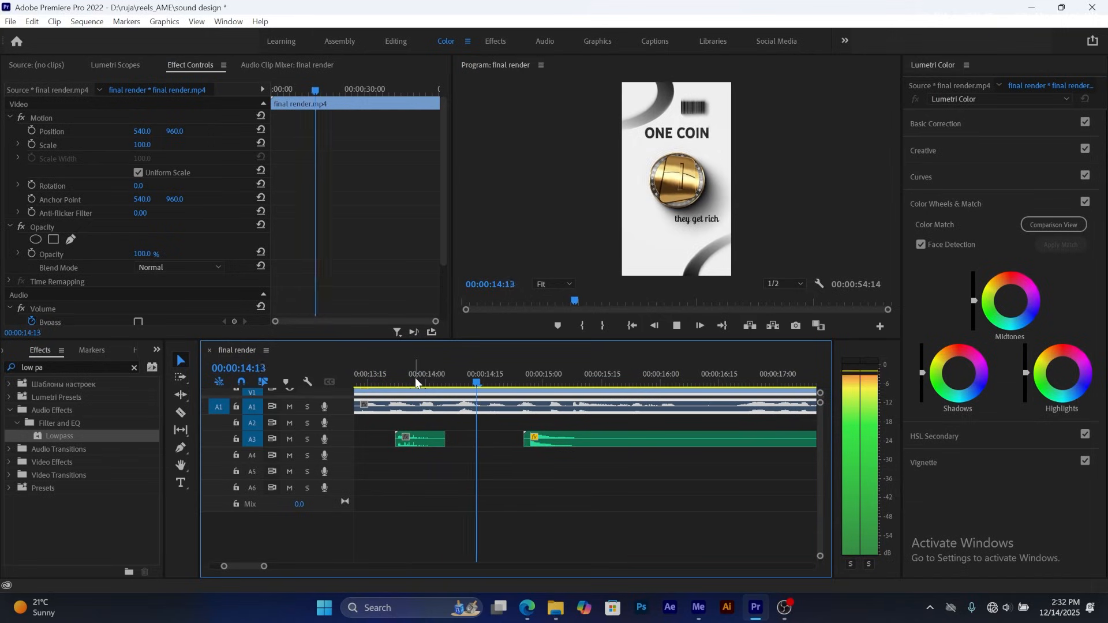
key("space")
- Copy the ui-click-menu clip from A3 to track A4 at 00:00:15:04 for the "bitcoin investors" text and play it back
left_click_drag(512, 376, 558, 393)
left_click(417, 438)
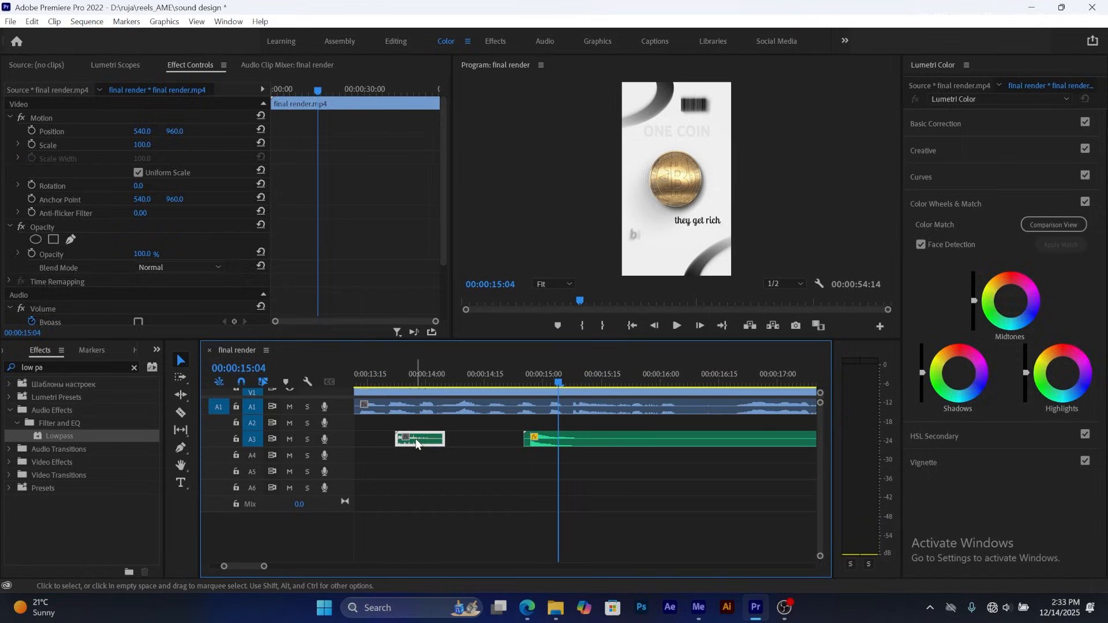
left_click_drag(418, 440, 588, 456)
key("space")
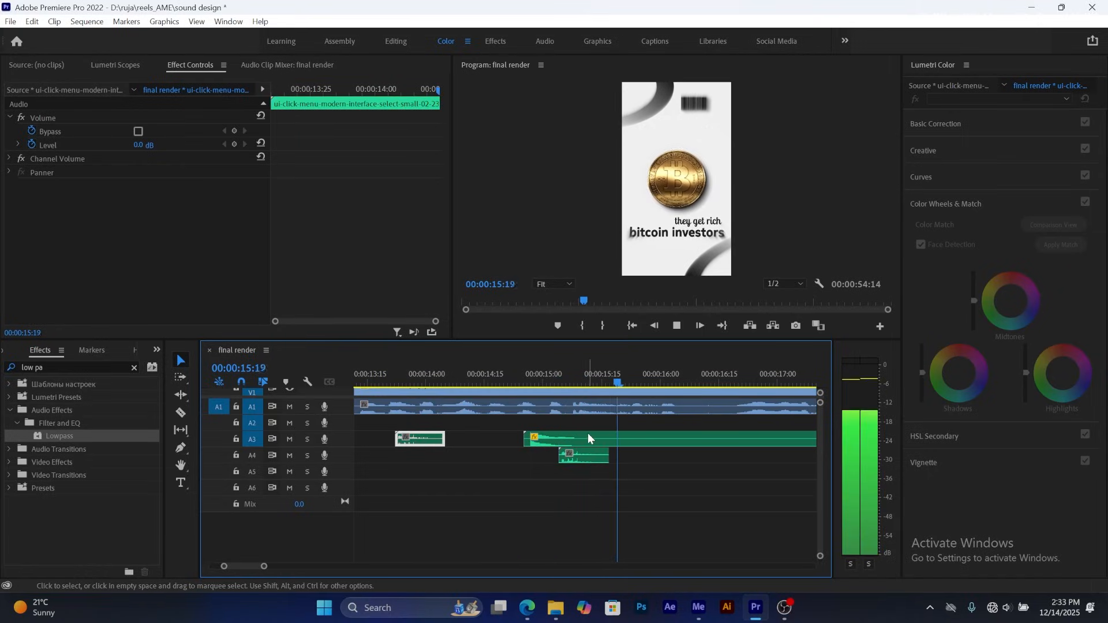
left_click(437, 412)
left_click(389, 372)
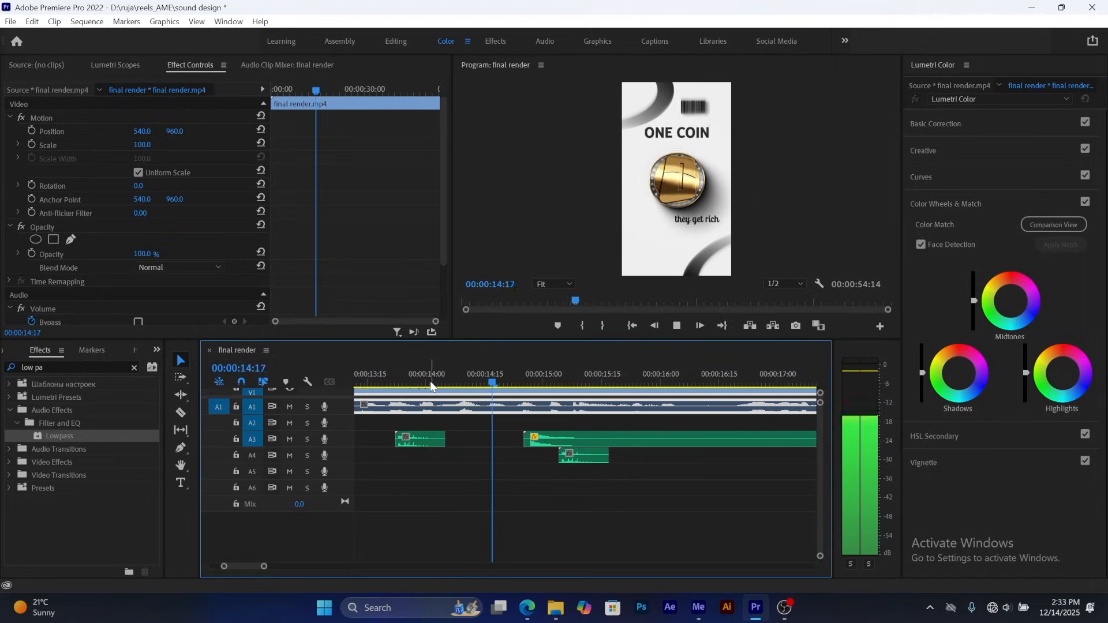
key("space")
- Set the ding-411634 clip's volume level to -10 dB and play back through the next scene
left_click(528, 441)
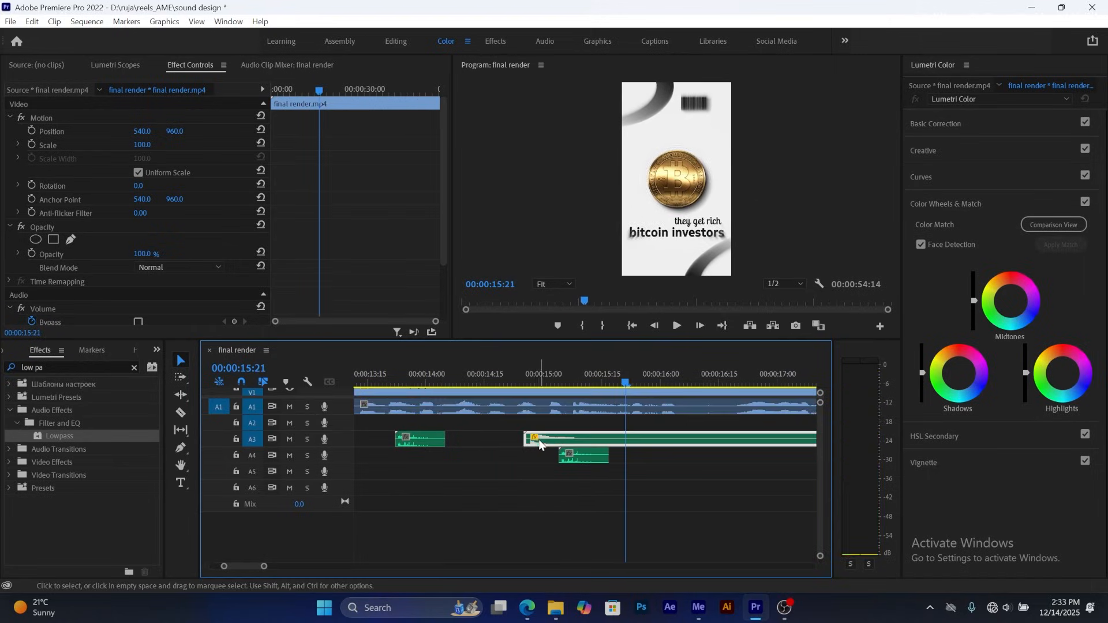
left_click(148, 144)
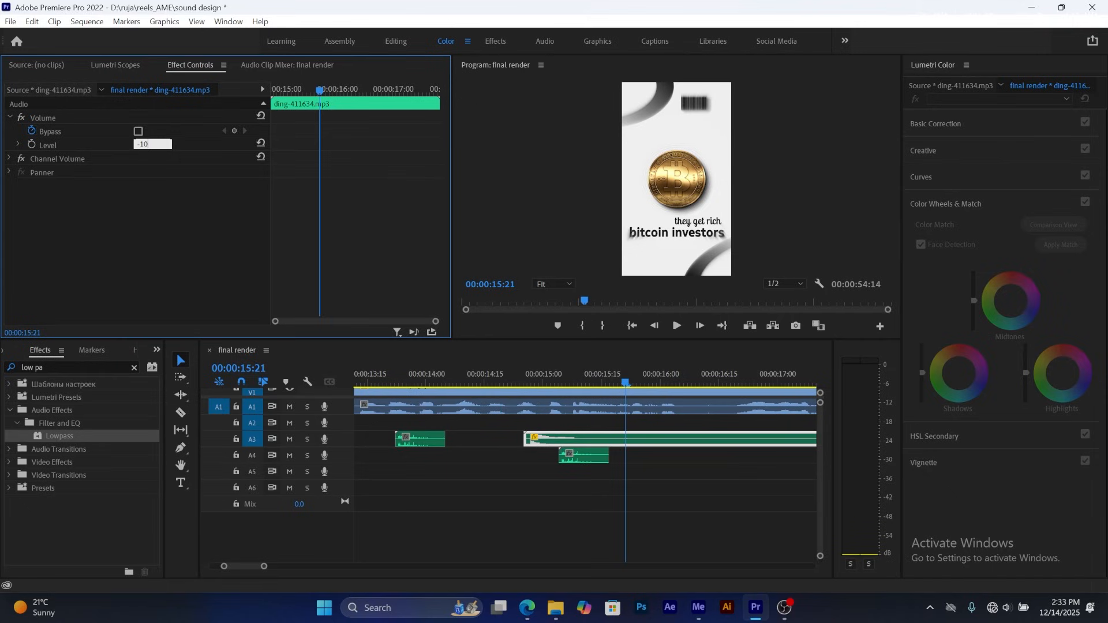
left_click(505, 374)
key("space")
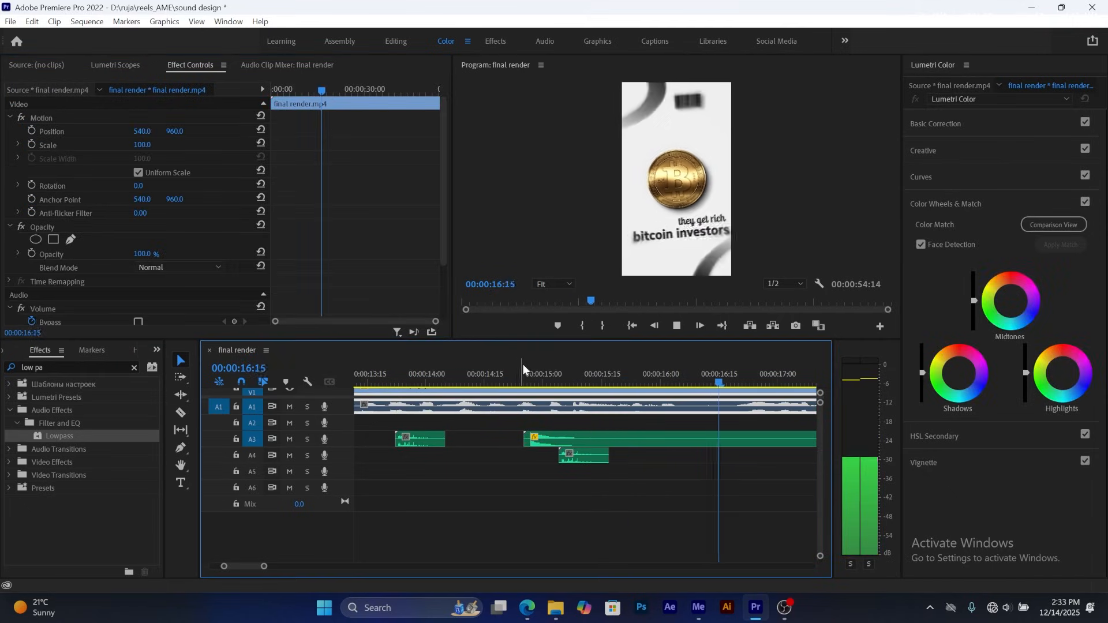
key("space")
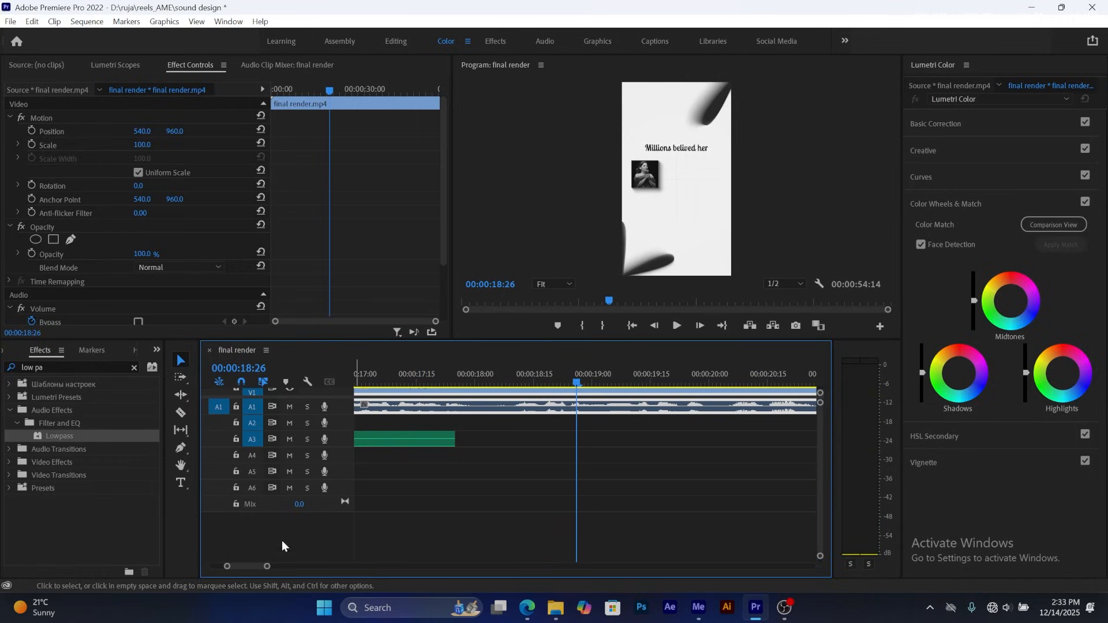
- Add whoosh-vortex-243128 from the Whoosh folder to track A5 at about 00:00:16:06 for the transition out of the coin scene
left_click_drag(269, 571, 288, 568)
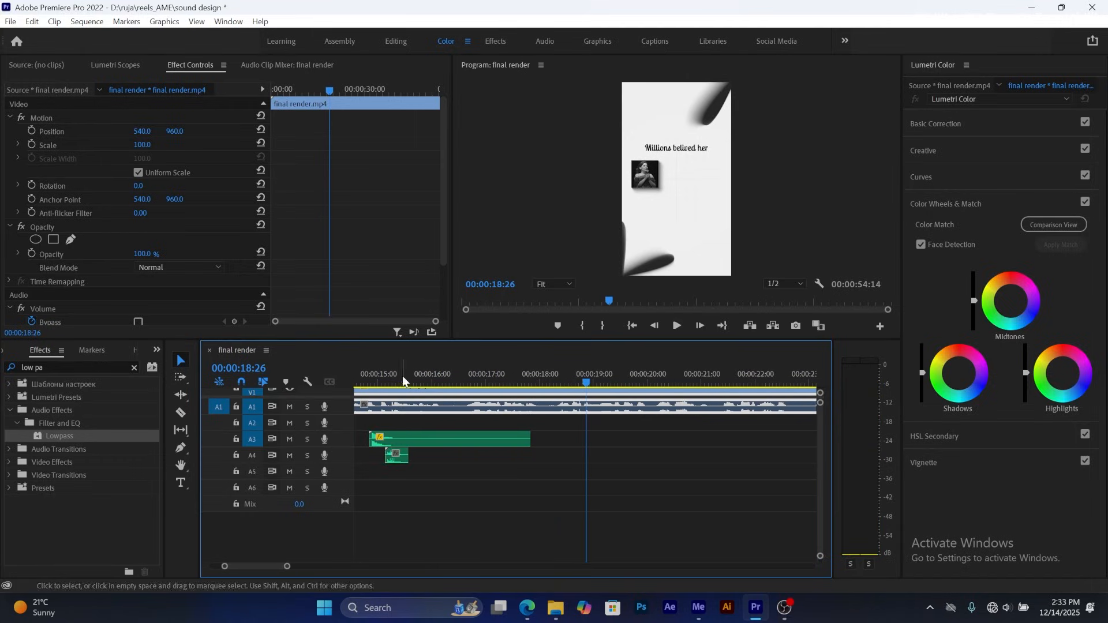
left_click_drag(402, 376, 457, 383)
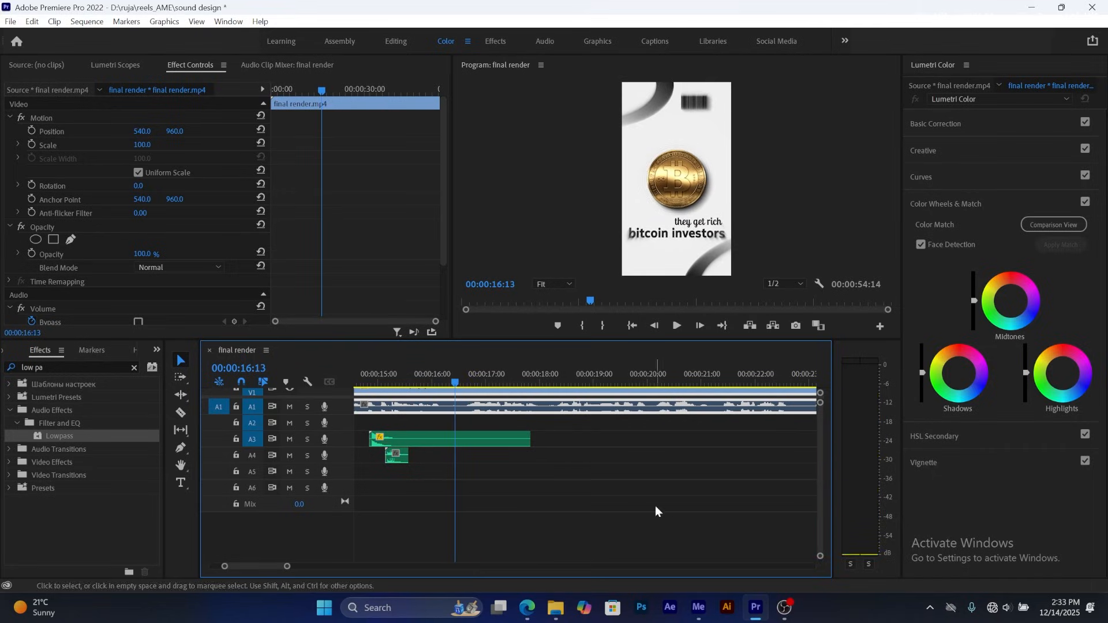
left_click(557, 608)
left_click(596, 535)
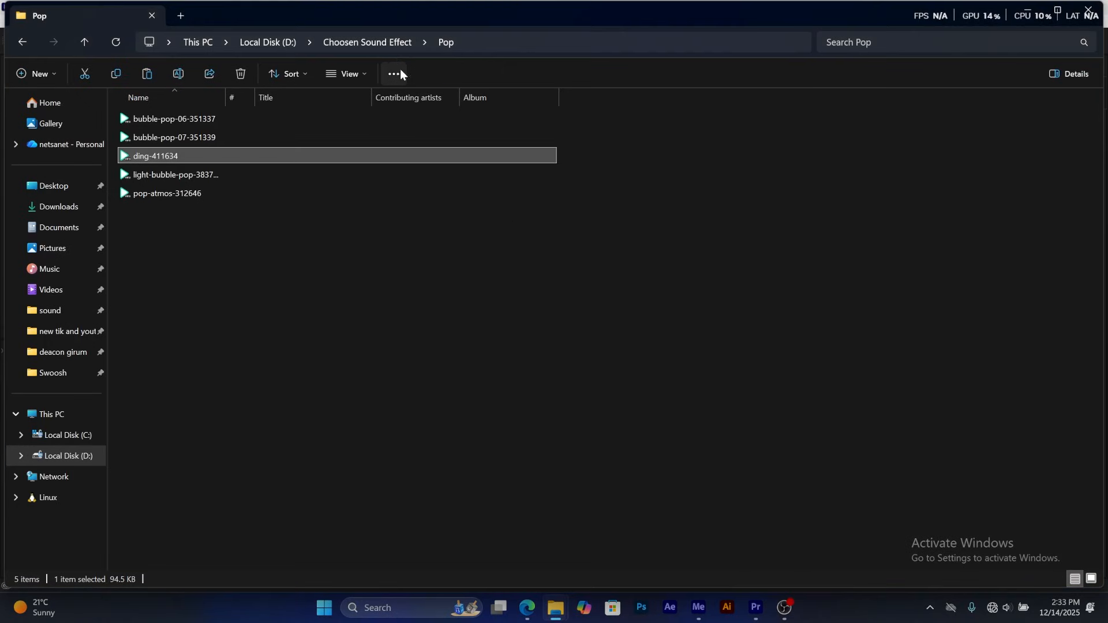
left_click(396, 43)
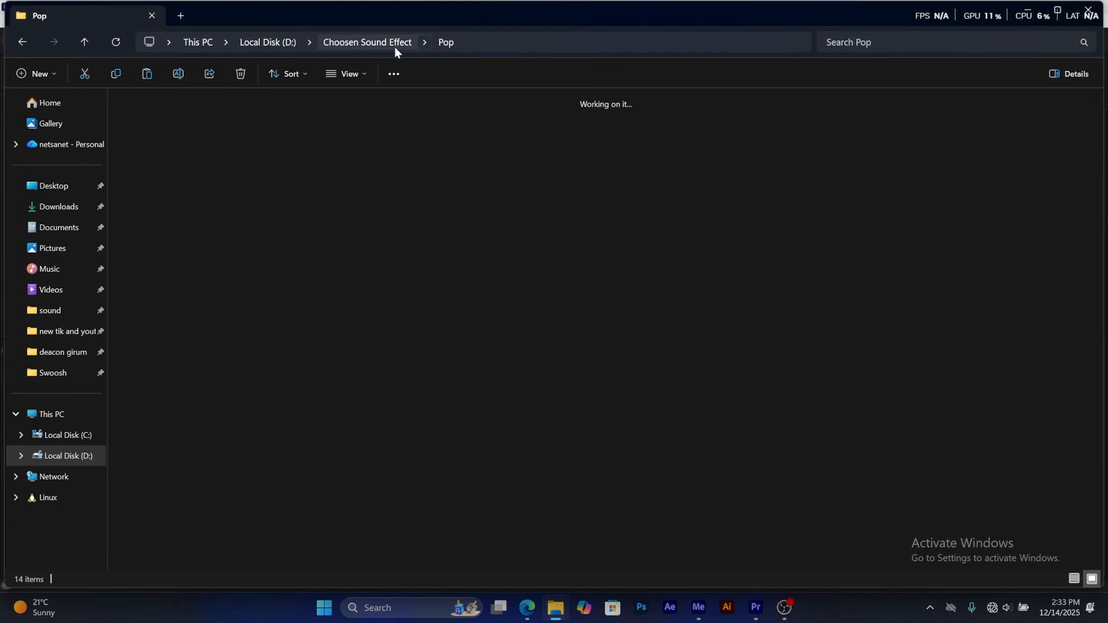
left_click(755, 246)
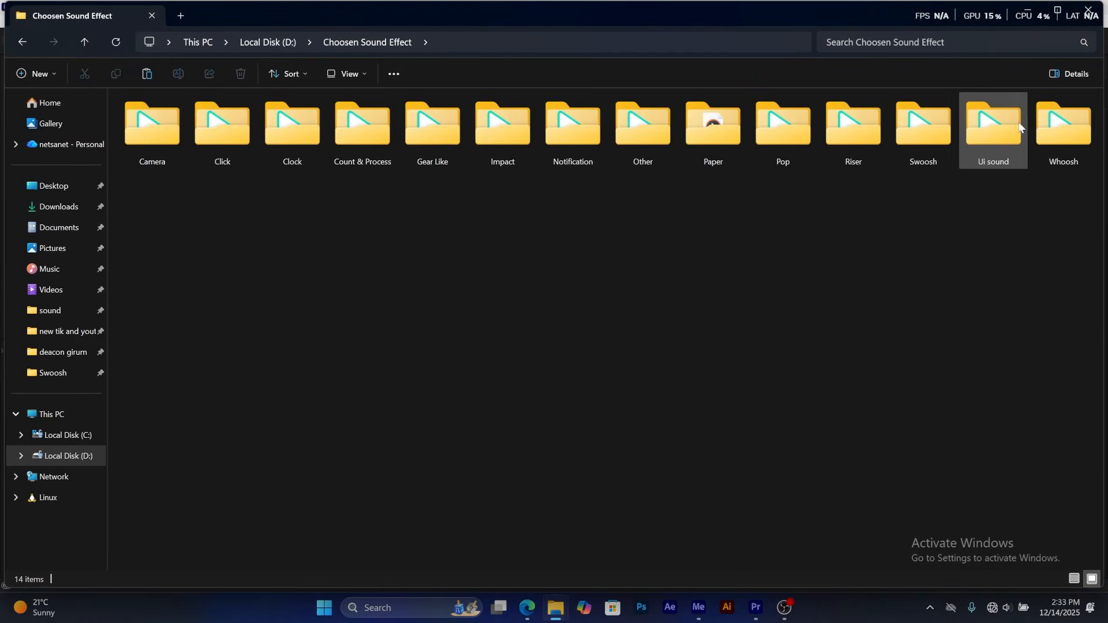
double_click(1055, 122)
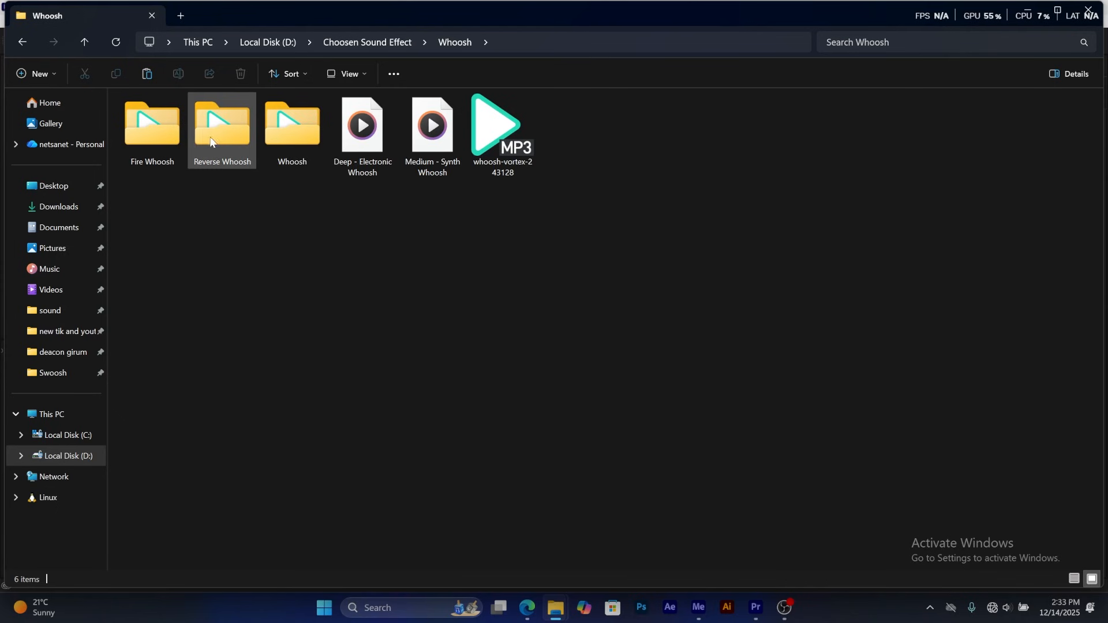
left_click_drag(503, 135, 493, 476)
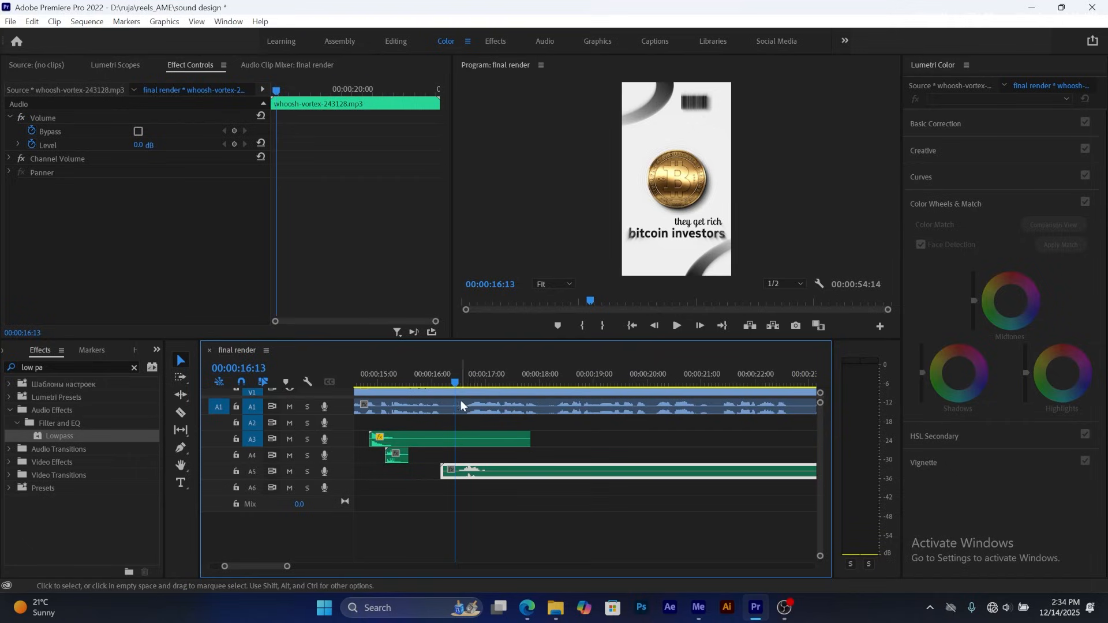
- Move the whoosh-vortex-243128 clip slightly earlier, to about 00:00:16:03, and play back the transition out of the coin scene
left_click_drag(455, 384, 461, 386)
left_click_drag(464, 389, 467, 392)
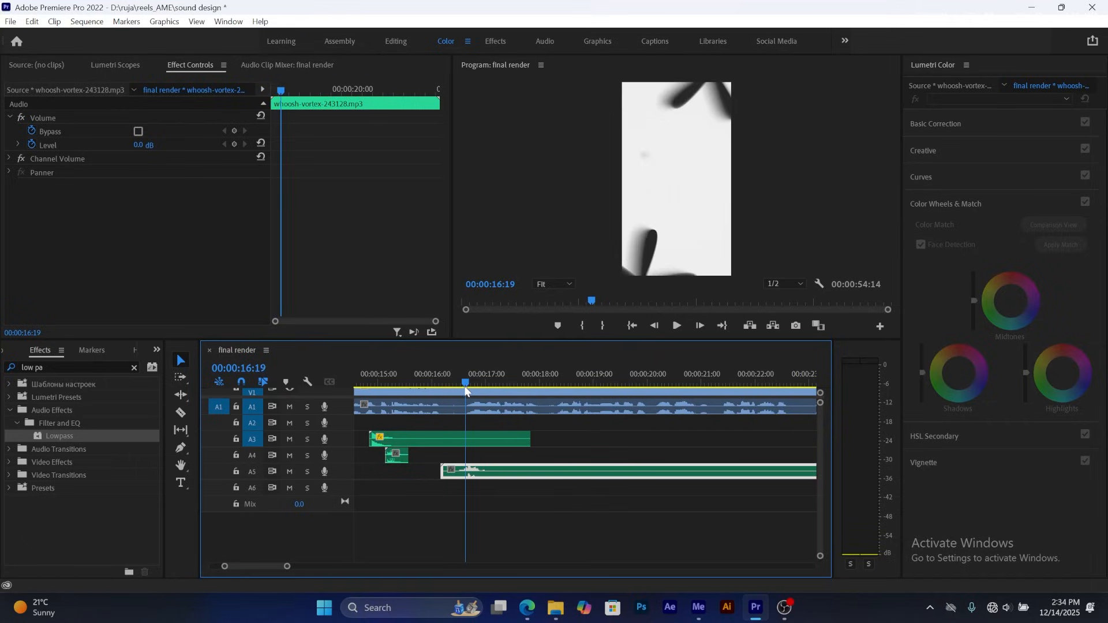
left_click_drag(486, 475, 484, 474)
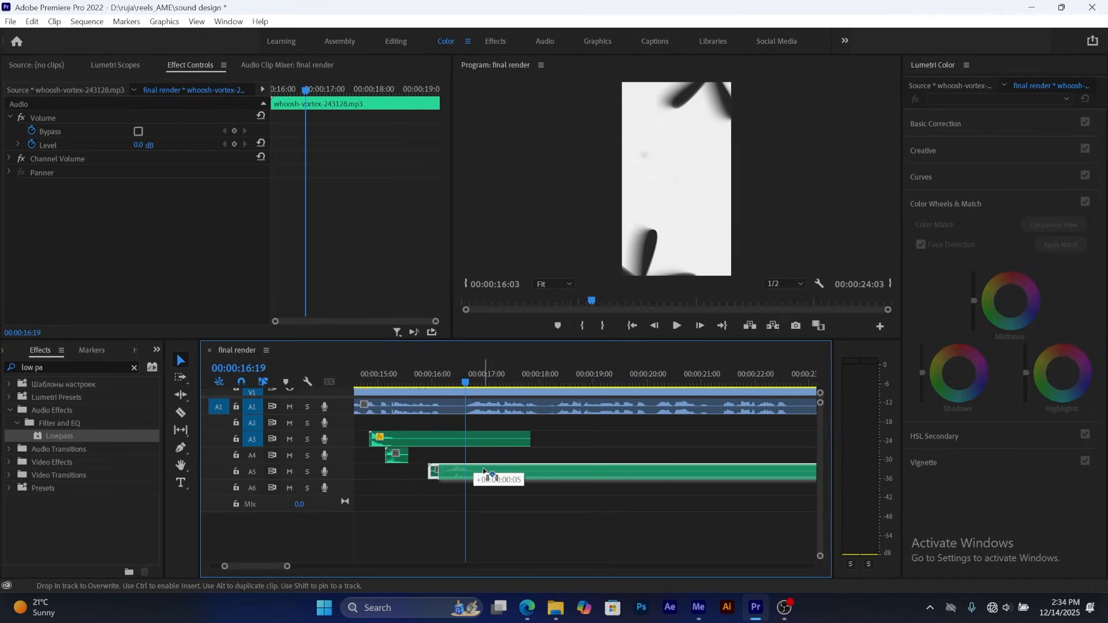
left_click_drag(482, 472, 482, 474)
left_click(448, 373)
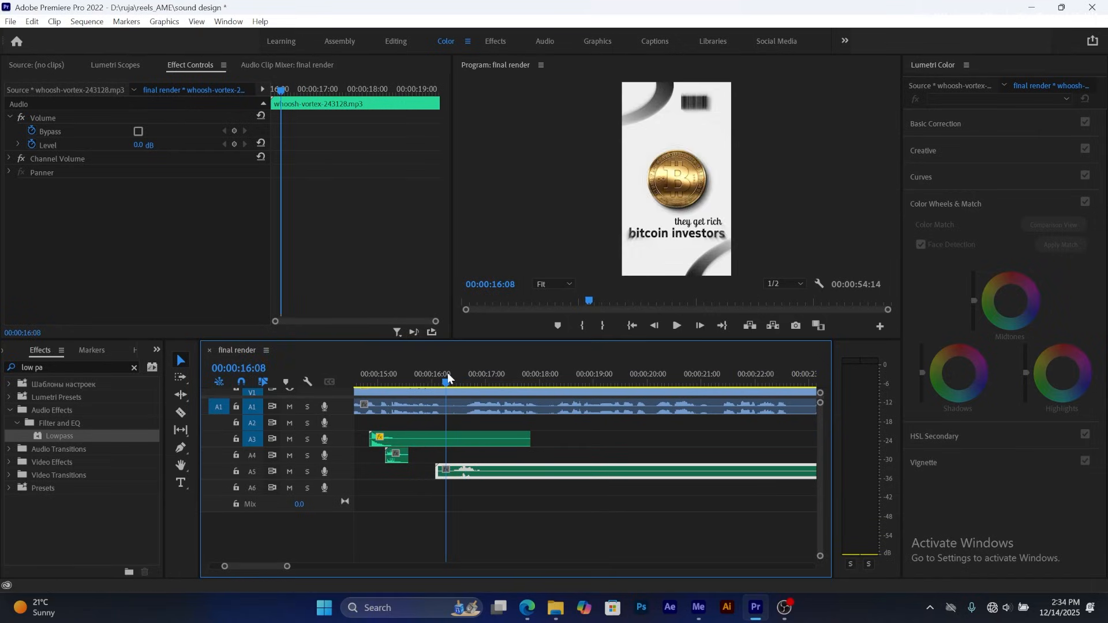
key("space")
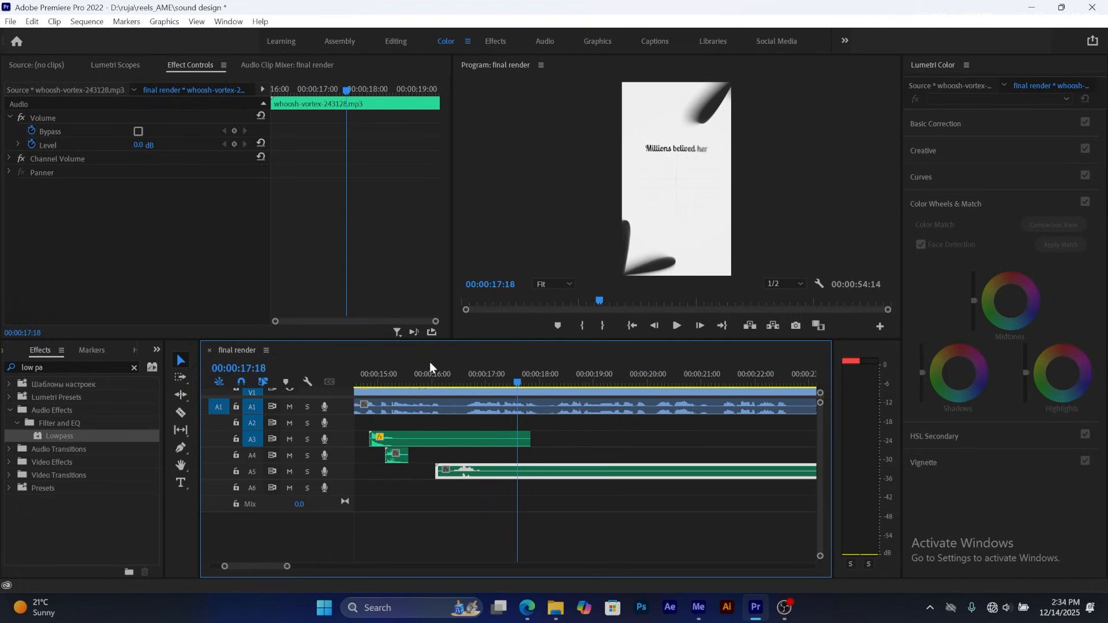
left_click(380, 370)
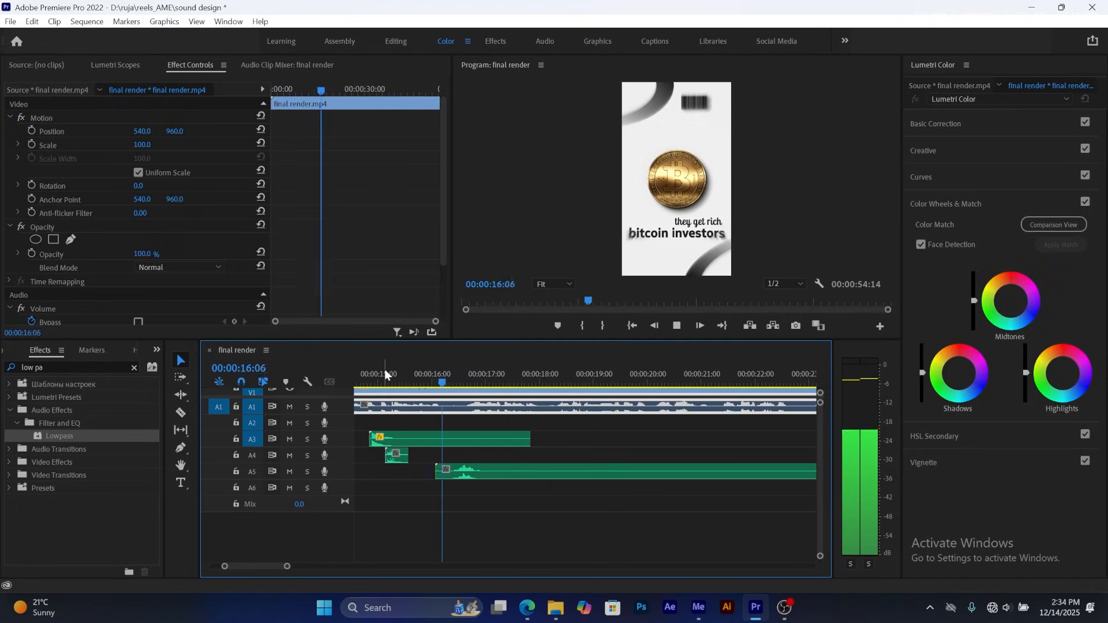
key("space")
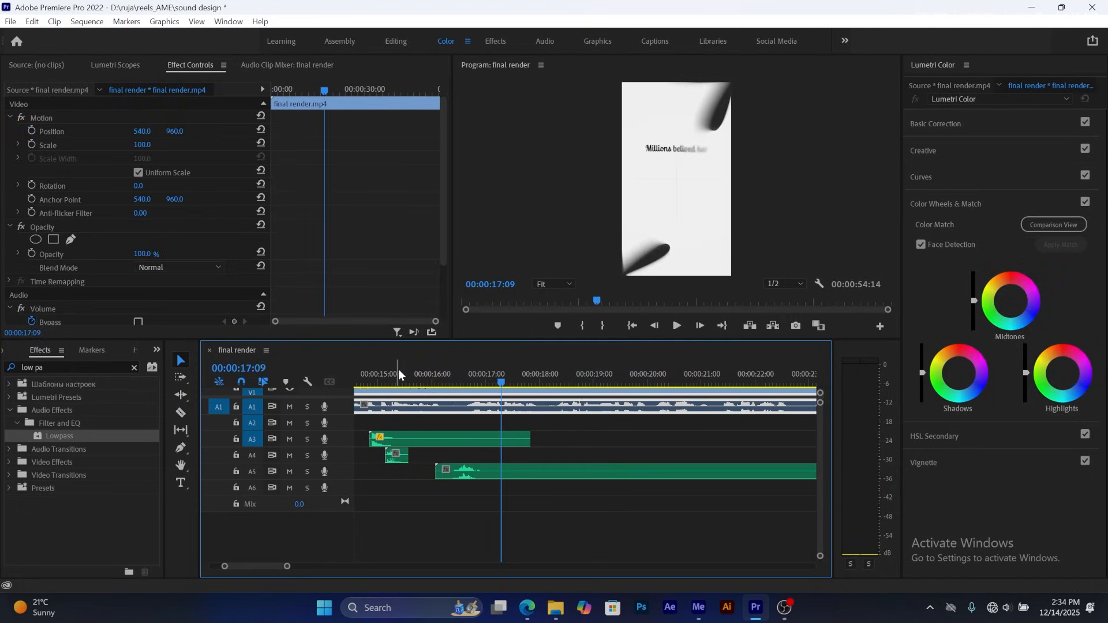
- Copy the ui-click-menu clip along track A4 to 00:00:16:23 for the "Millions belived her" text and play it back
left_click(491, 381)
left_click_drag(492, 383, 475, 376)
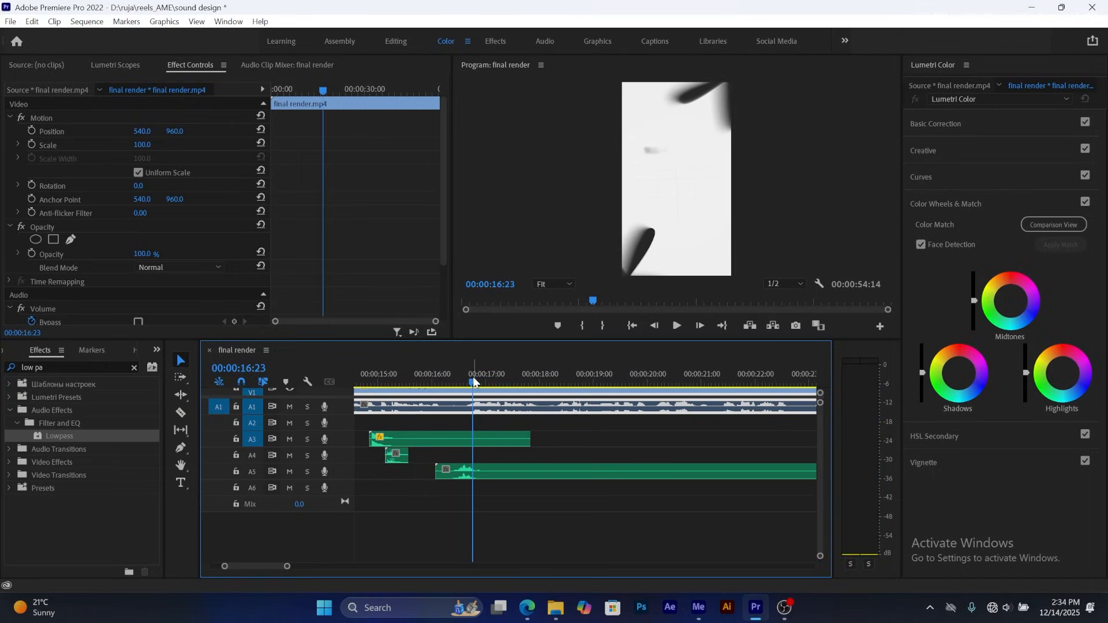
left_click(397, 456)
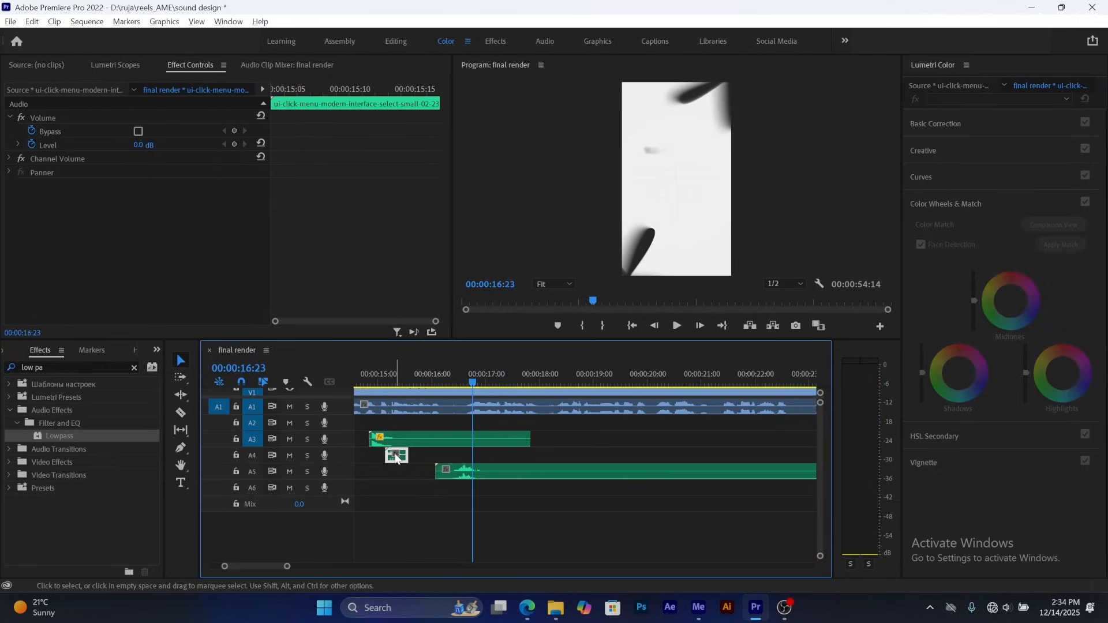
left_click_drag(400, 456, 488, 455)
key("space")
left_click(565, 411)
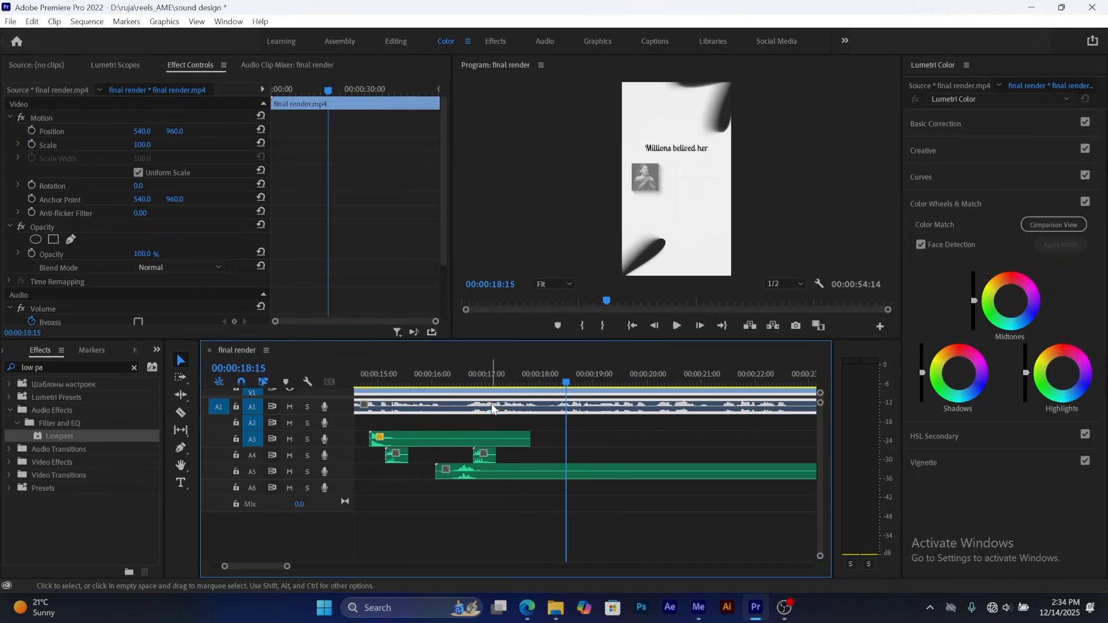
left_click_drag(539, 383, 450, 389)
key("space")
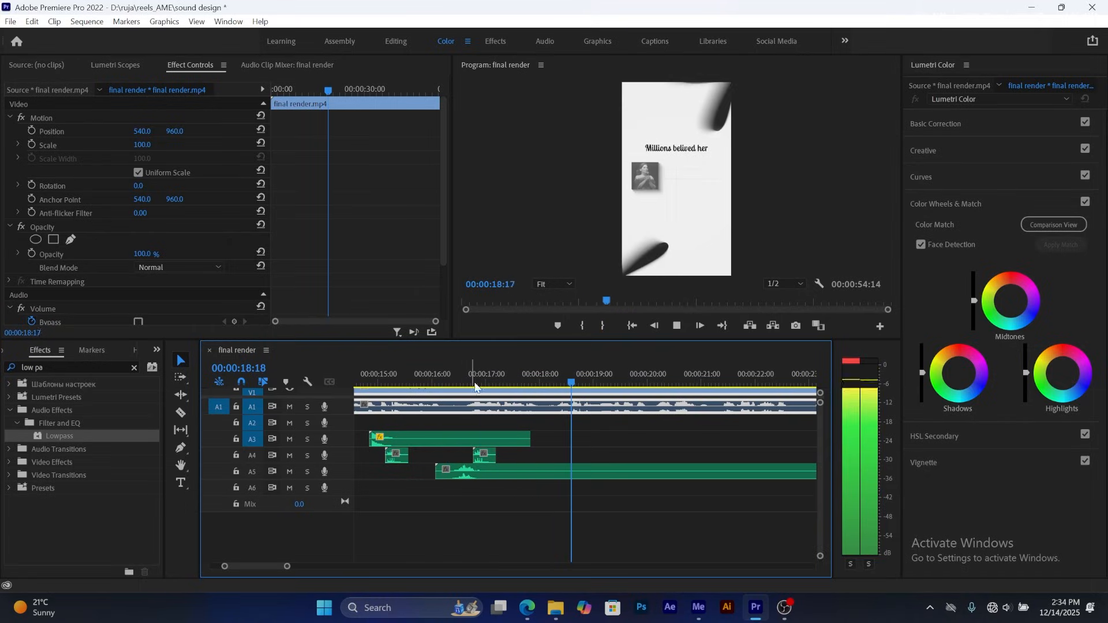
key("space")
- Add whoosh-pointer-243108 from the Whoosh subfolder to track A6 at about 00:00:17:12 for the first picture's appearance
left_click_drag(571, 385, 541, 390)
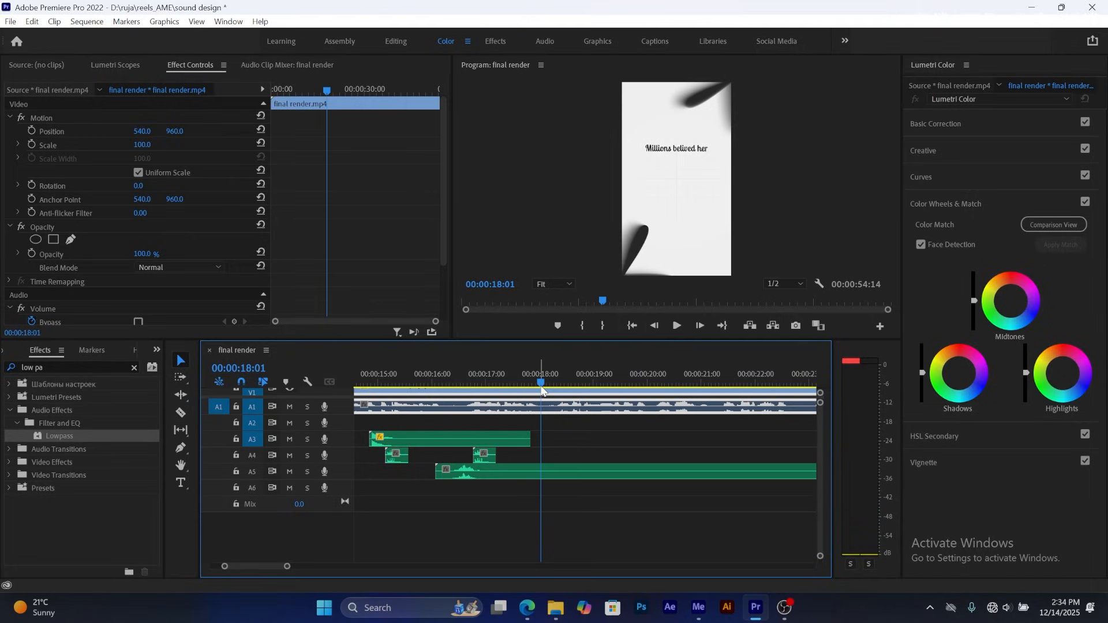
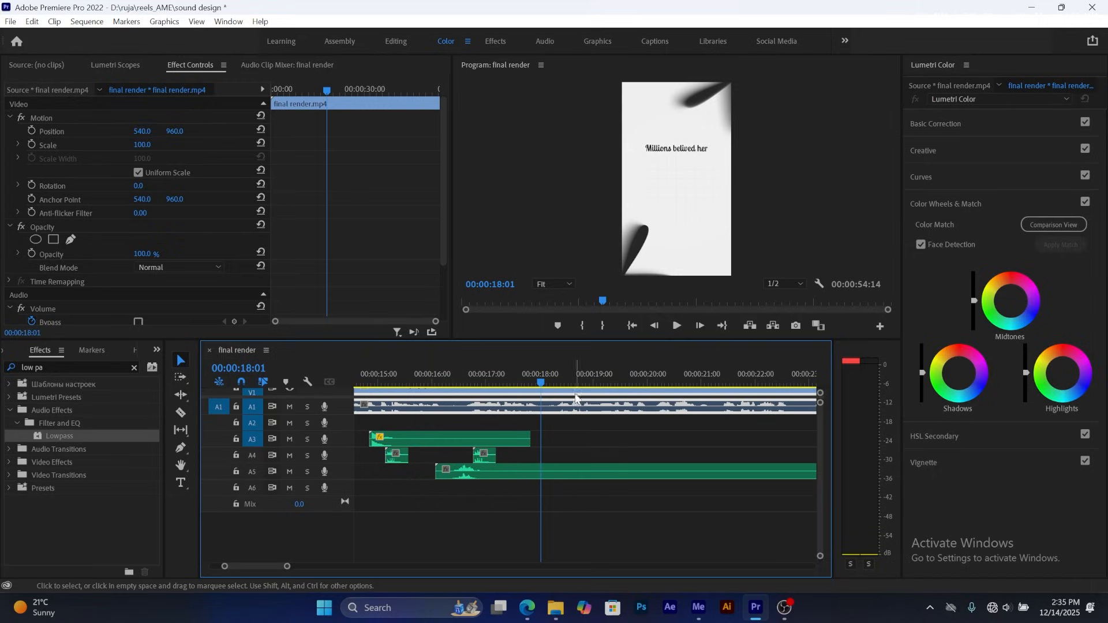
mouse_move(541, 382)
left_mouse_down()
mouse_move(497, 362)
mouse_move(553, 366)
mouse_move(539, 365)
left_mouse_up()
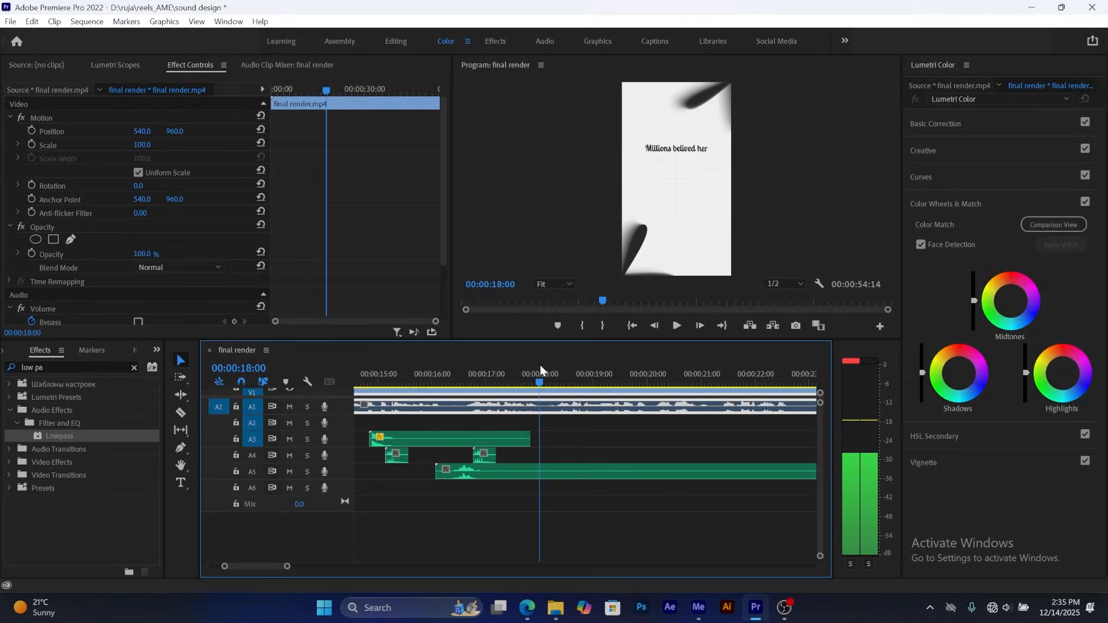
mouse_move(557, 616)
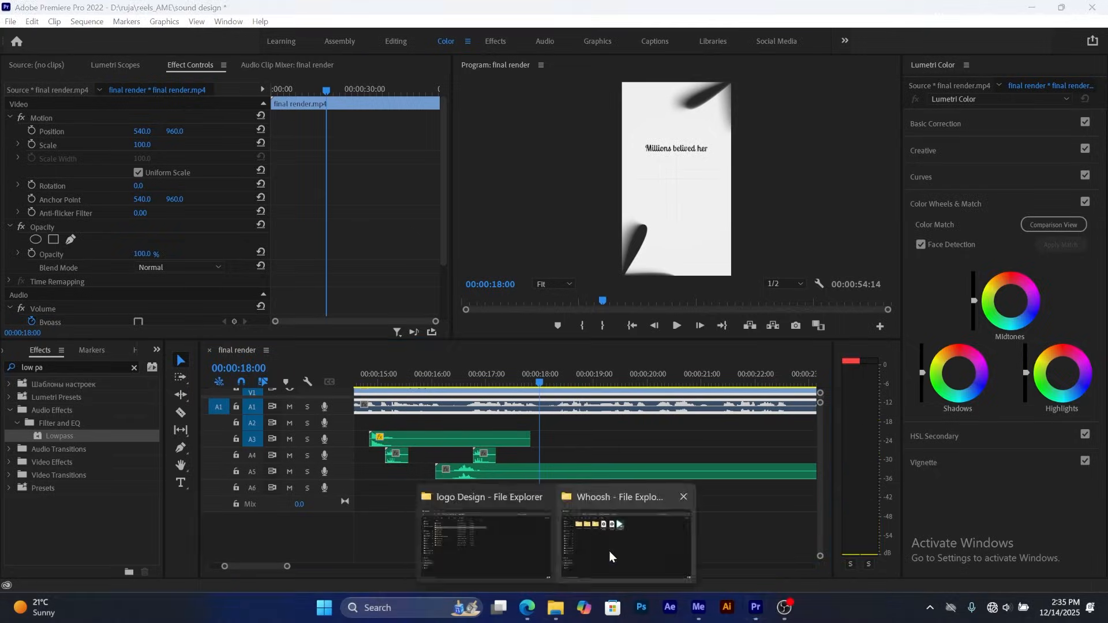
left_click(611, 548)
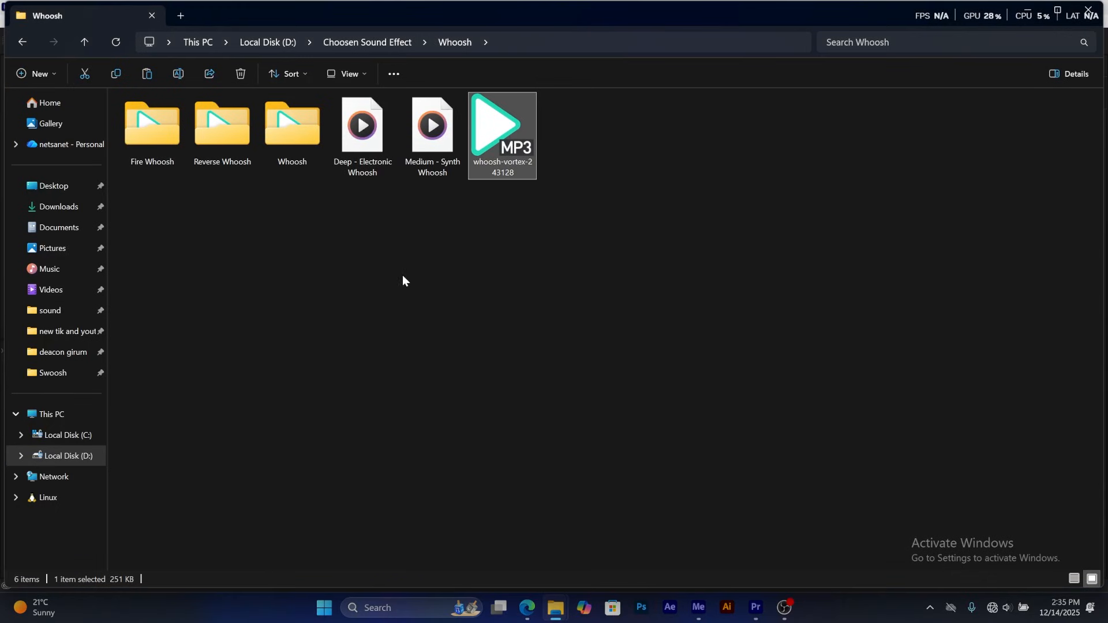
double_click(294, 134)
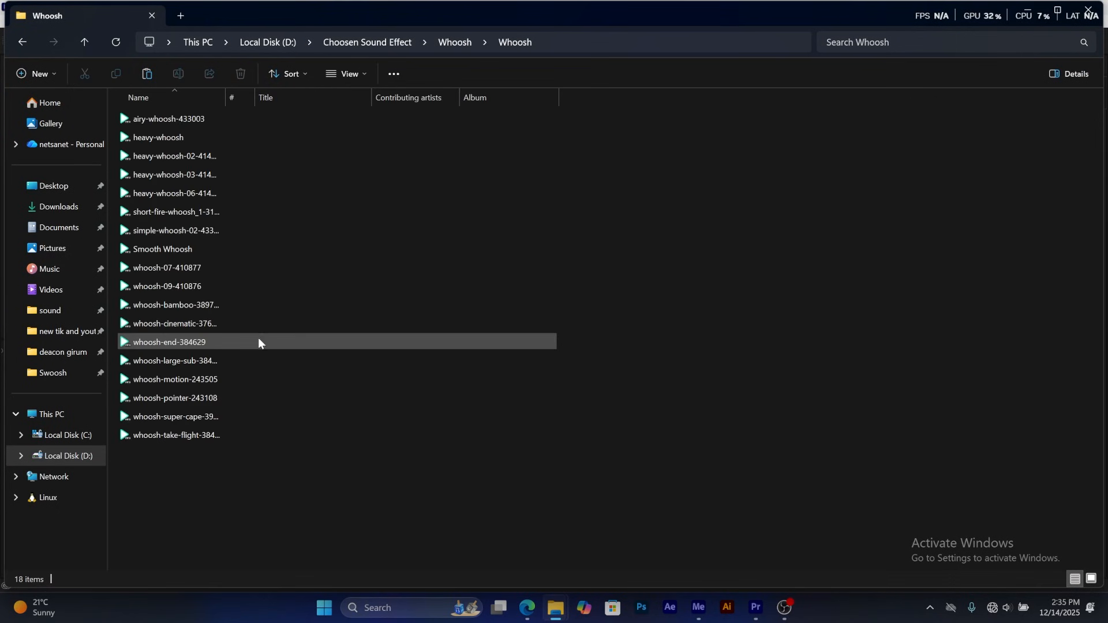
left_click(202, 399)
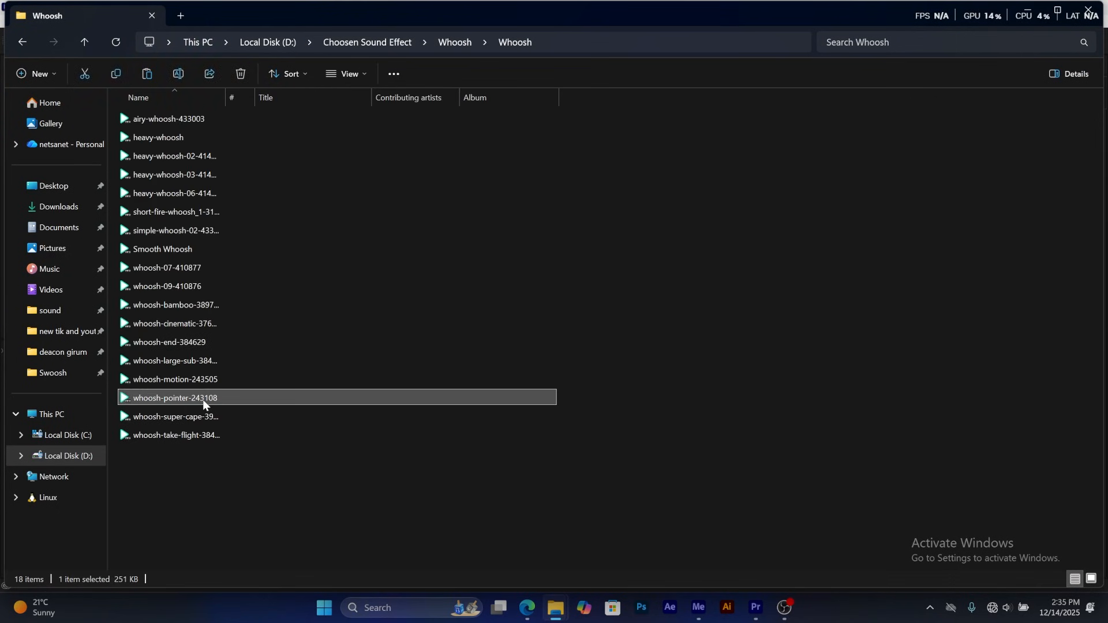
left_click_drag(202, 399, 567, 491)
- Play back the first picture's whoosh and move the whoosh-pointer-243108 clip slightly later, to about 00:00:17:15
key("space")
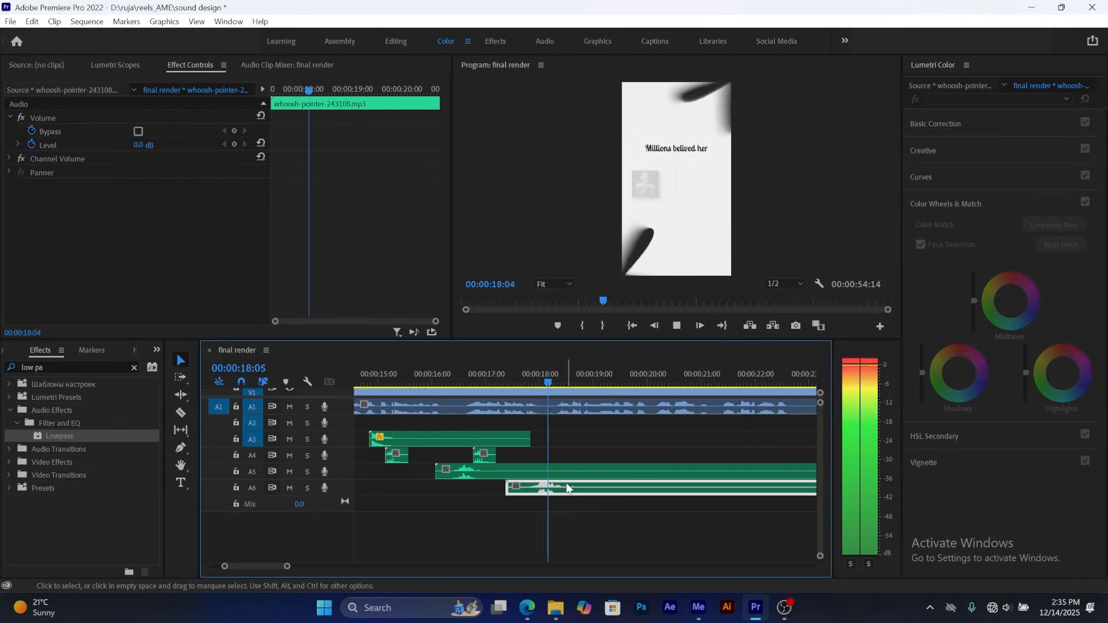
key("space")
key("space")
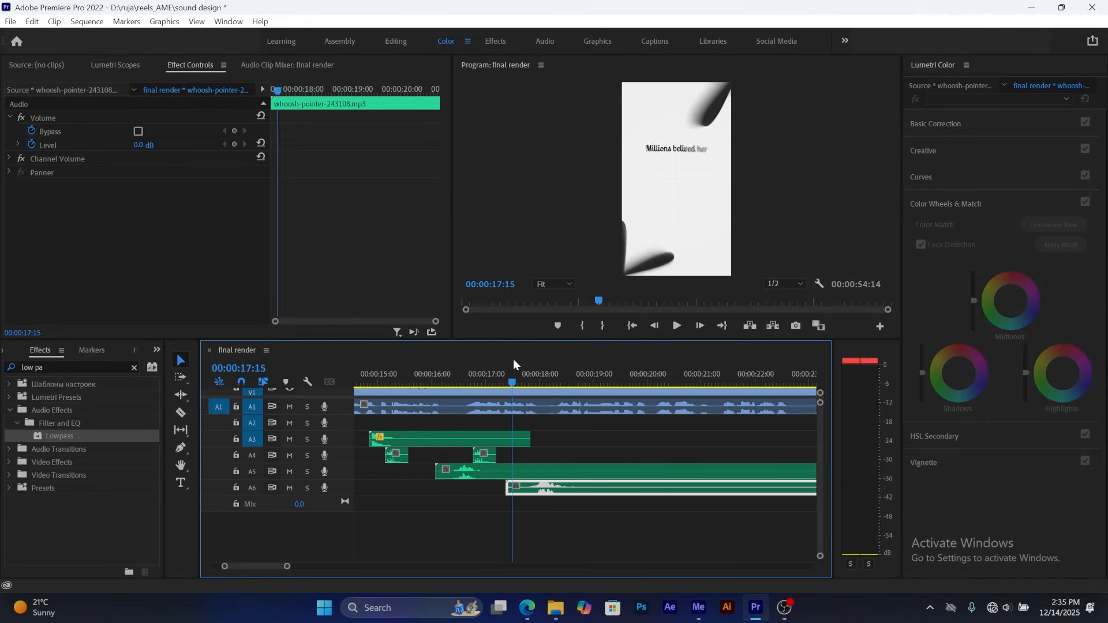
key("space")
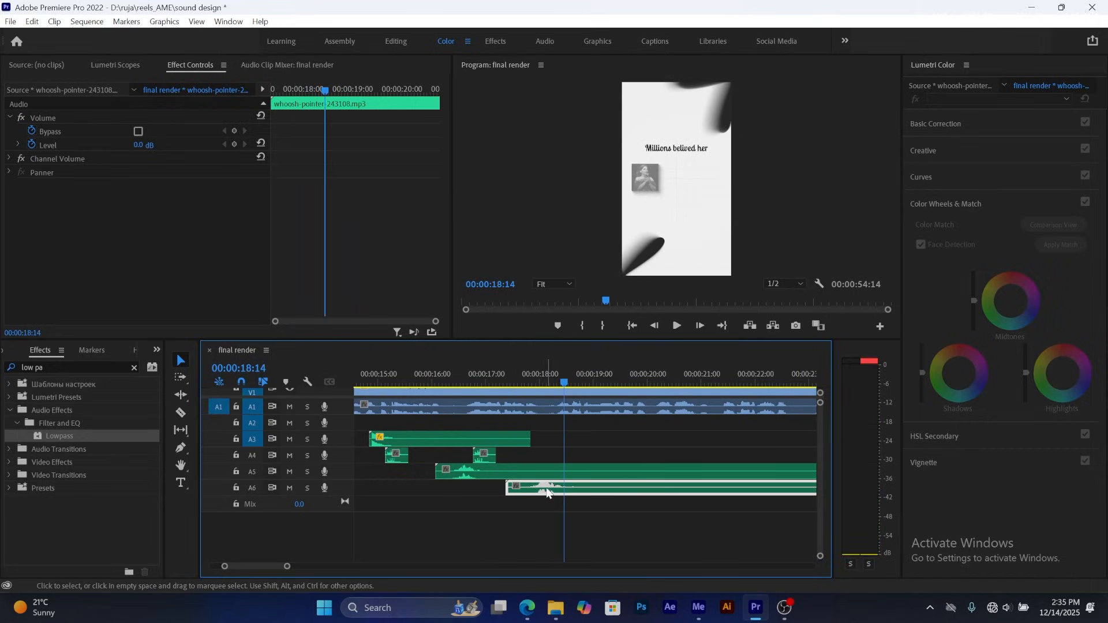
left_click_drag(547, 491, 555, 492)
left_click(532, 379)
key("space")
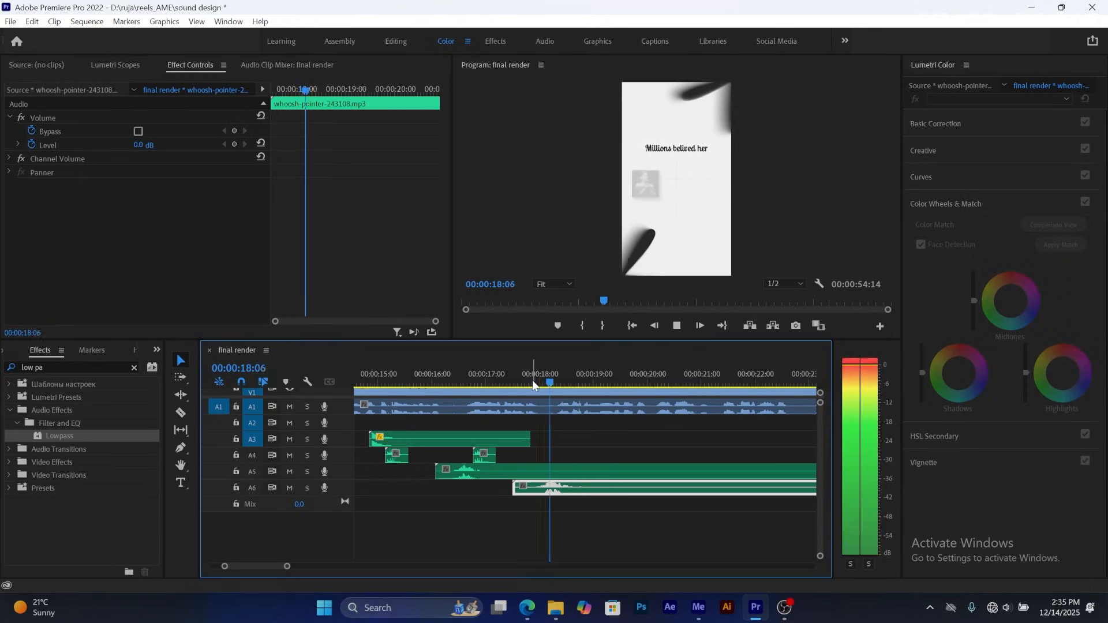
key("space")
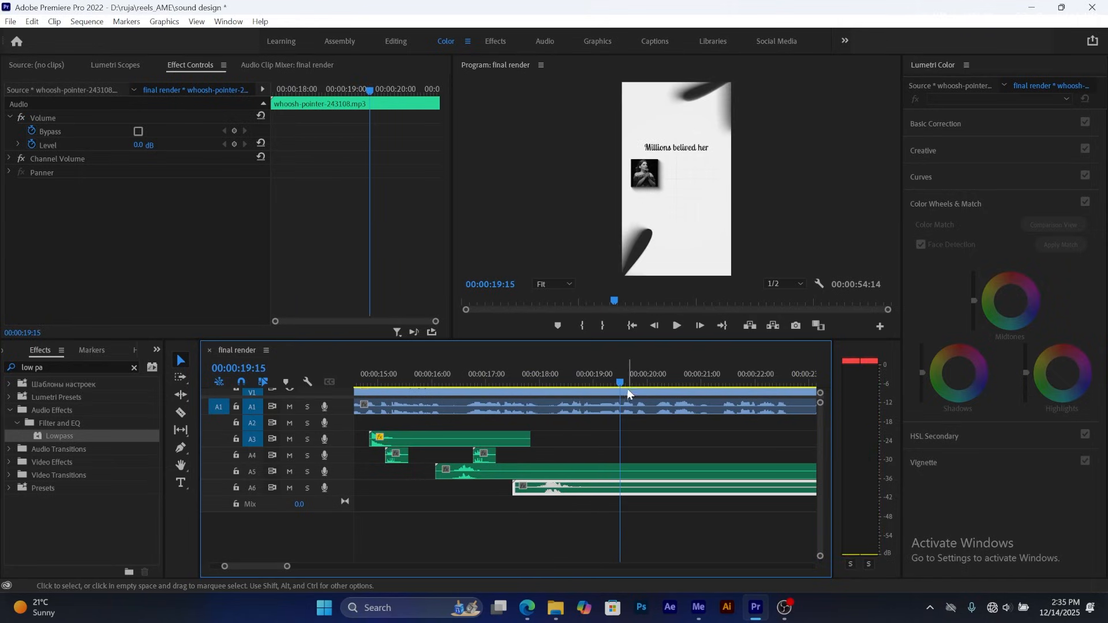
- Copy the whoosh-pointer-243108 clip to a new track A7 at about 00:00:19:05 for the second picture and play it back
left_click_drag(626, 384, 631, 386)
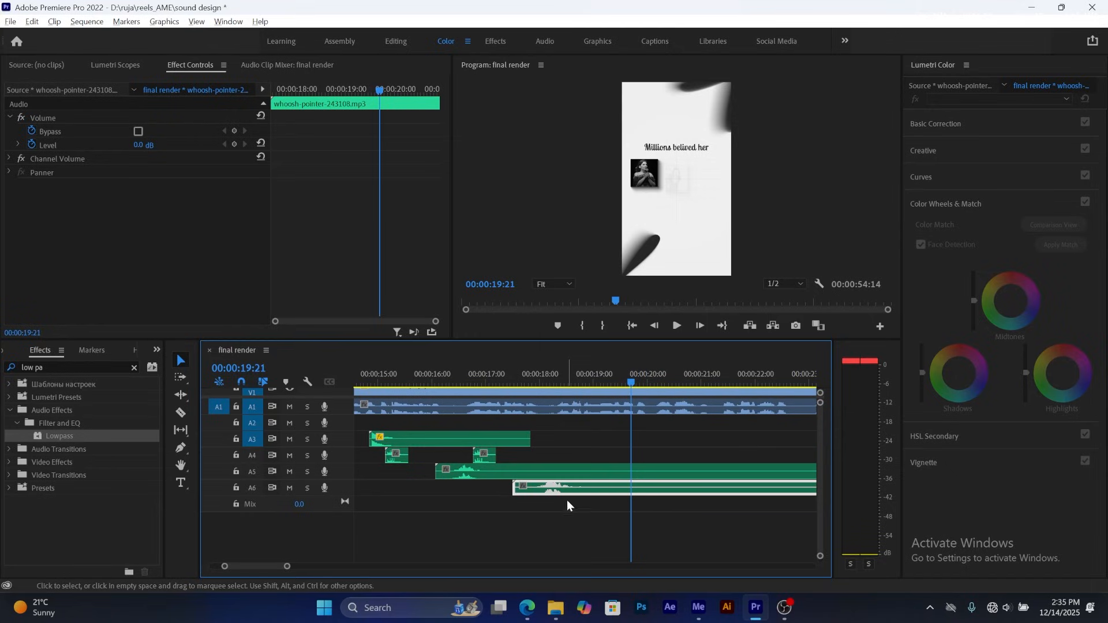
left_click_drag(552, 491, 656, 505)
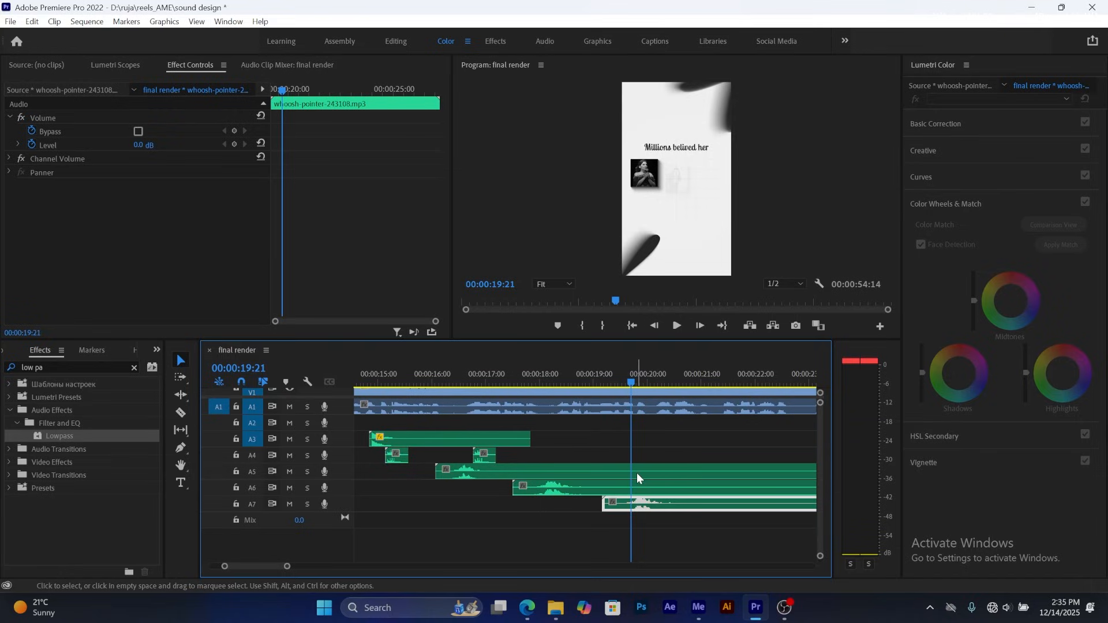
key("space")
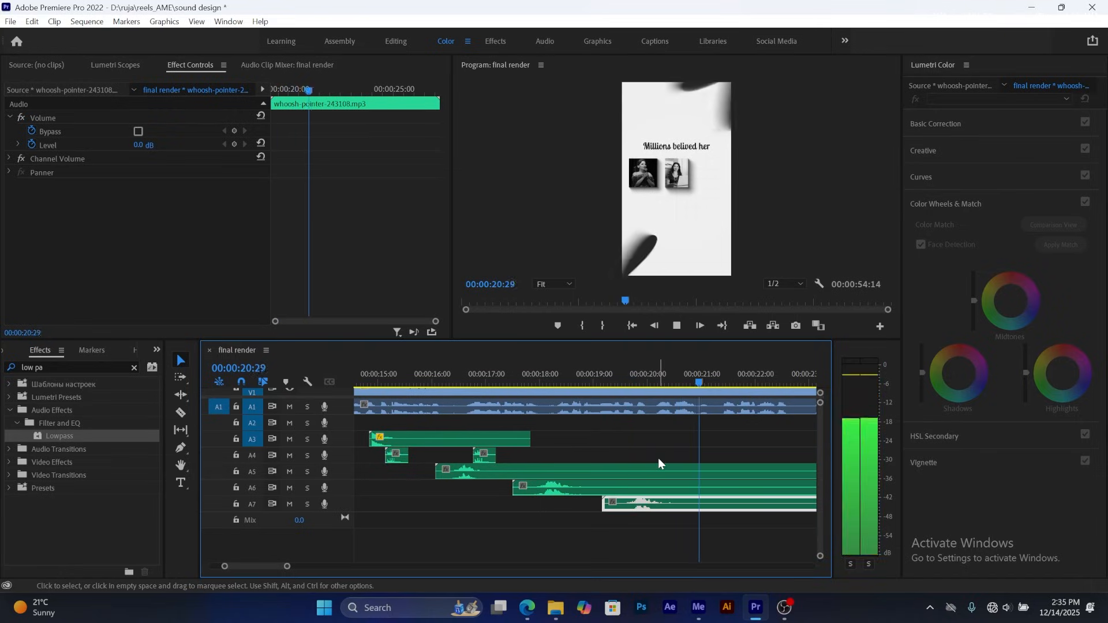
key("space")
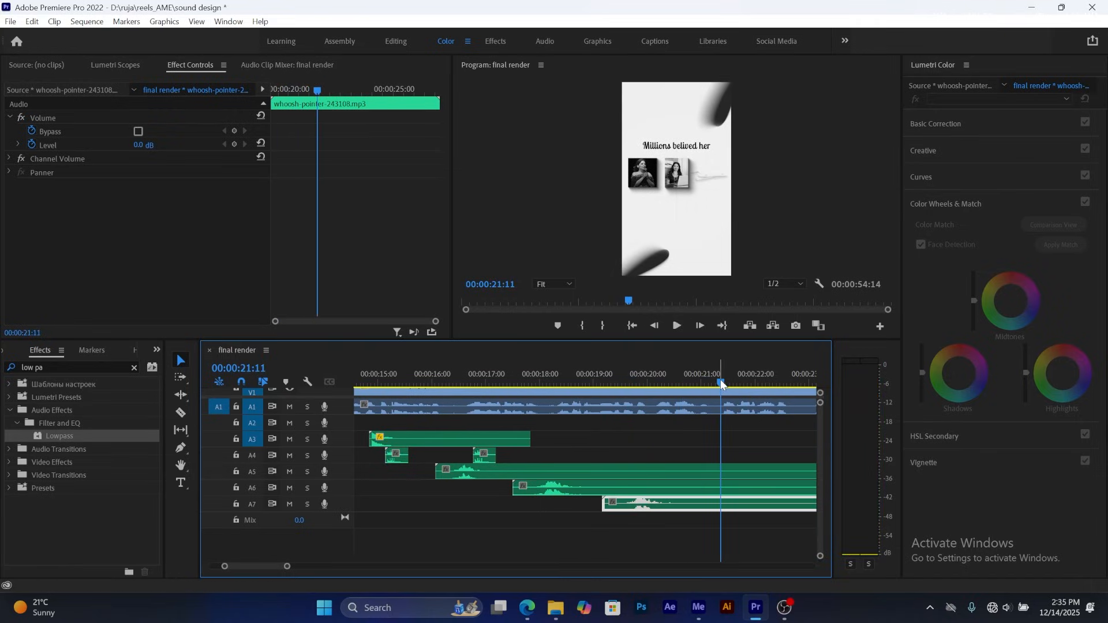
- Copy the whoosh-pointer-243108 clip from track A7 to track A4 at about 00:00:20:22 for the third picture and play back the picture whooshes
left_click_drag(720, 383, 715, 381)
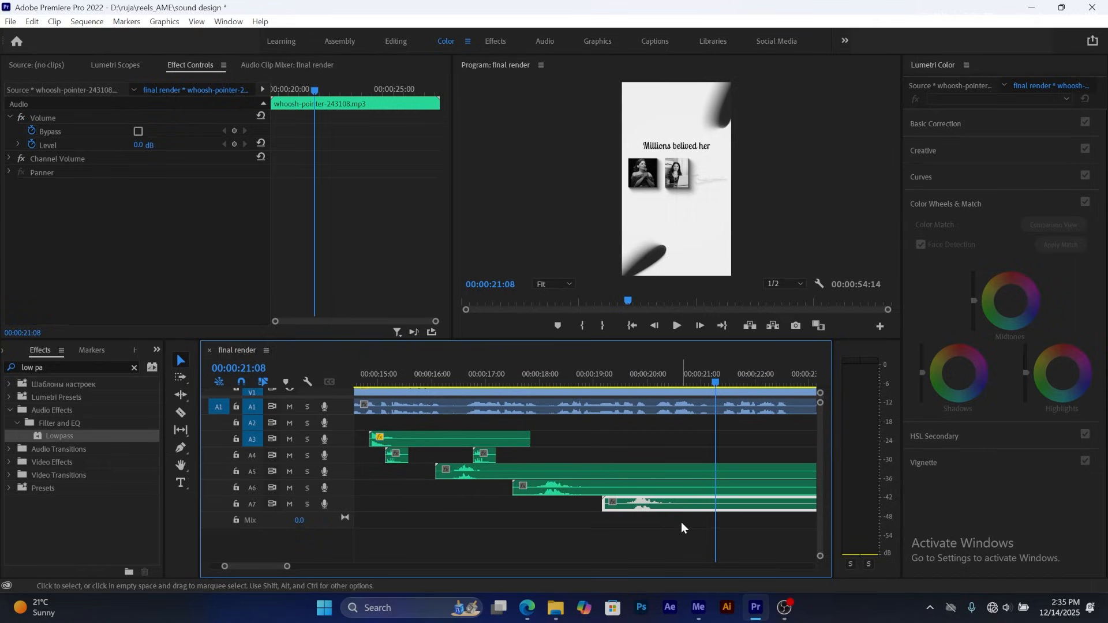
left_click_drag(671, 506, 724, 453)
mouse_move(714, 388)
left_mouse_down()
mouse_move(674, 386)
mouse_move(715, 389)
left_mouse_up()
left_click(692, 456)
left_click_drag(693, 456, 728, 456)
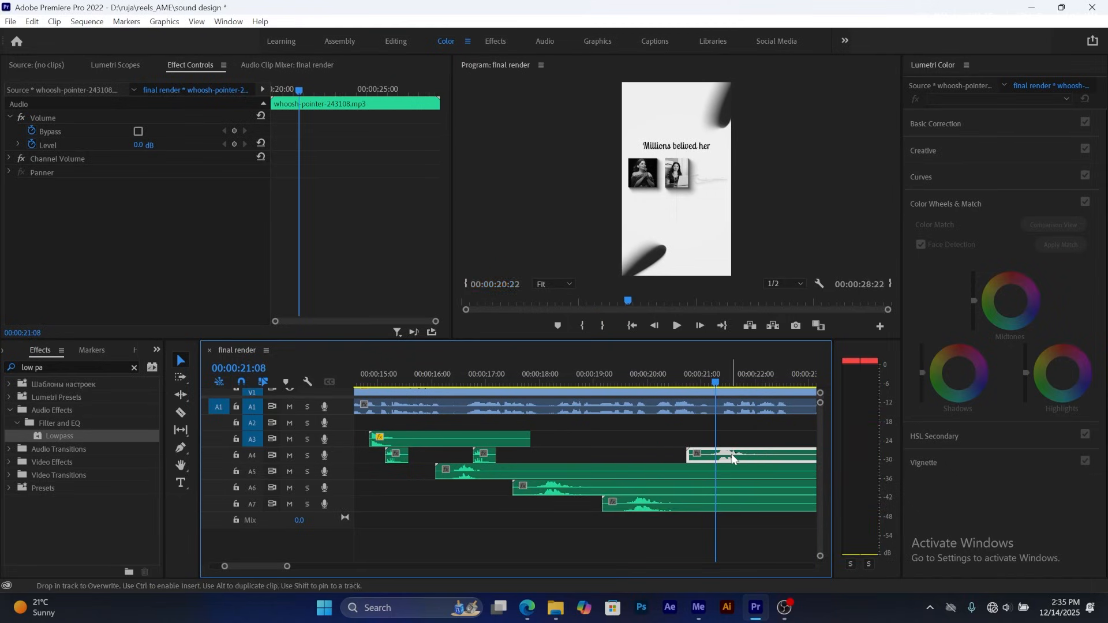
key("space")
key("space")
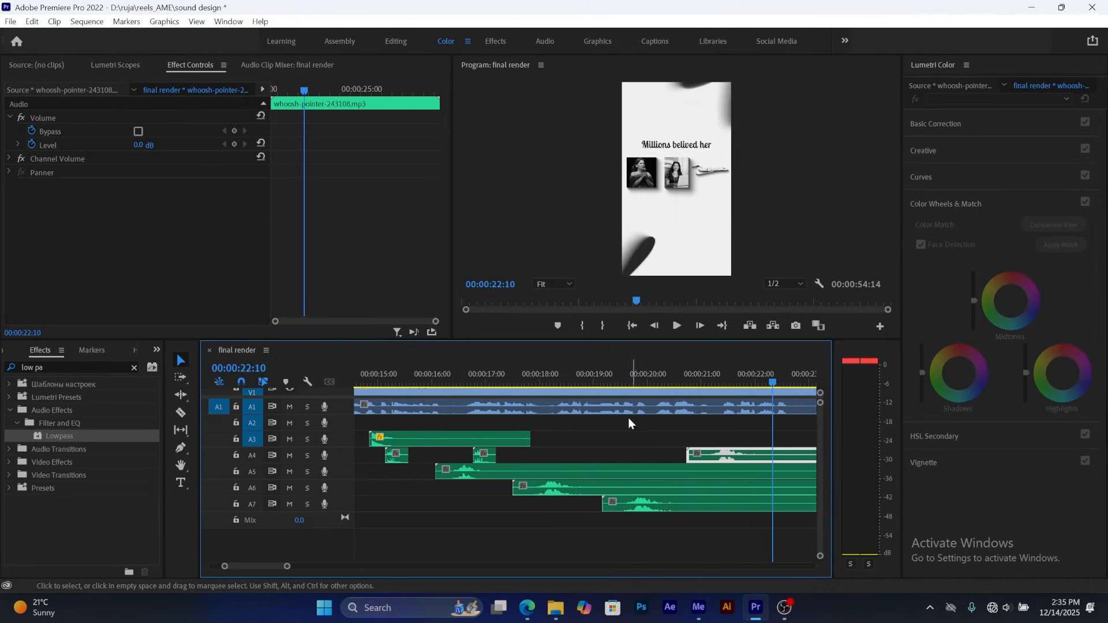
left_click(368, 372)
key("space")
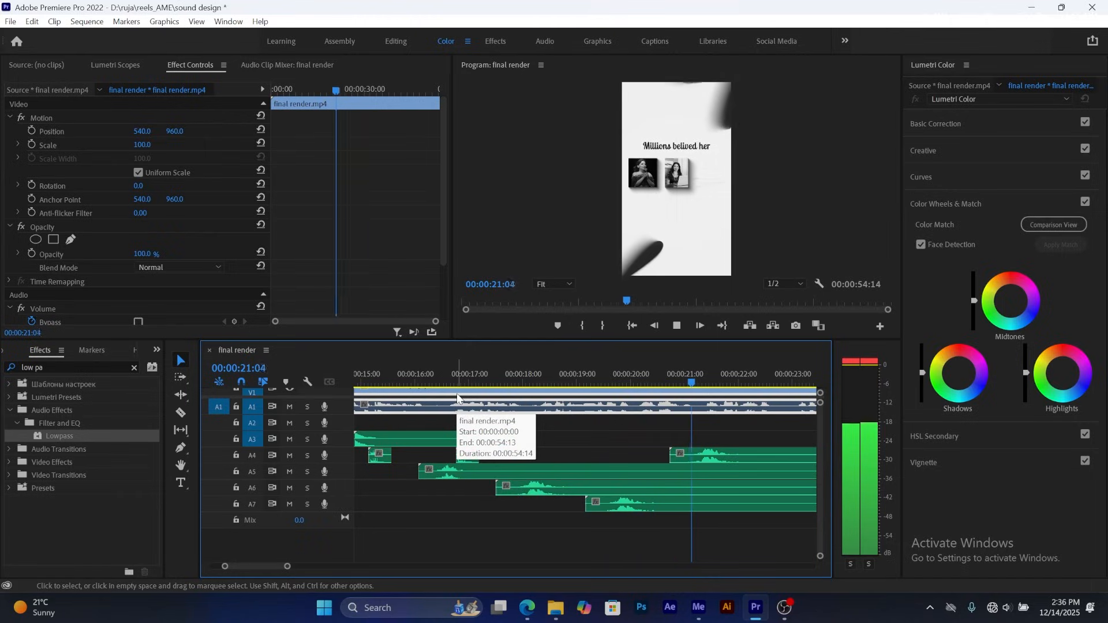
key("space")
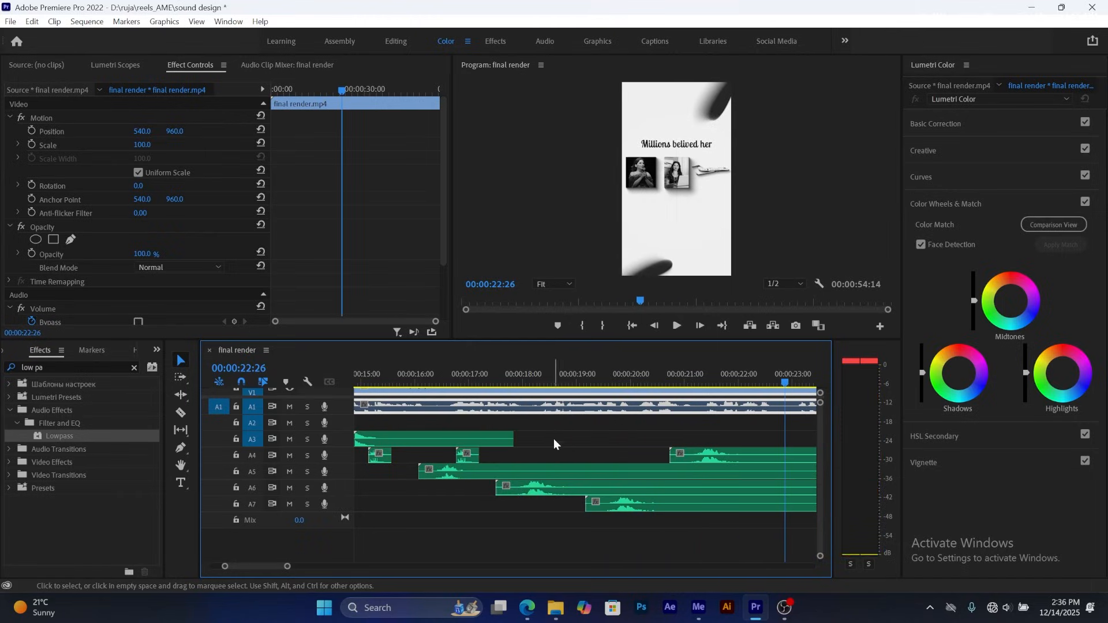
- Trim the ends of the four whoosh clips on tracks A4 to A7 together, ending the A4 clip at about 00:00:23:06, and play them back
left_click_drag(283, 565, 312, 564)
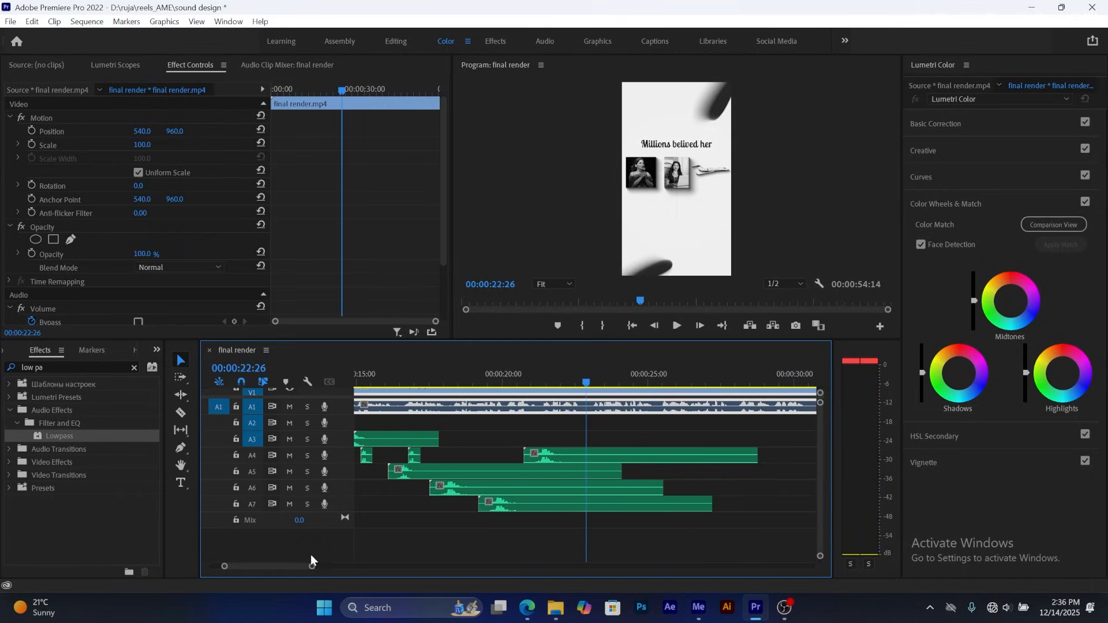
left_click_drag(730, 528, 624, 437)
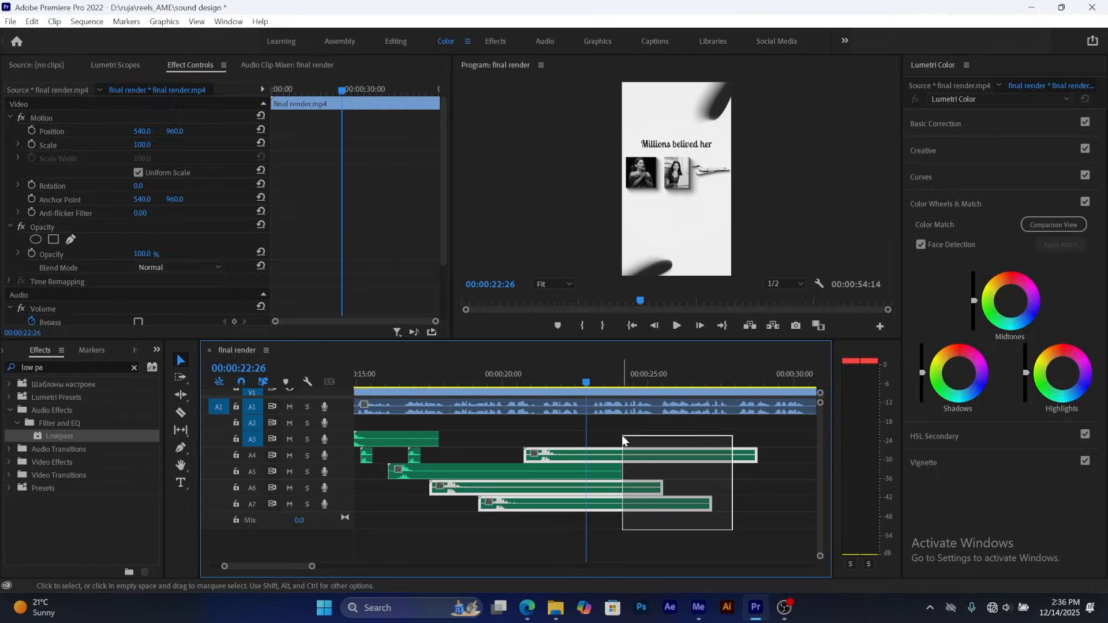
left_click_drag(702, 544, 599, 437)
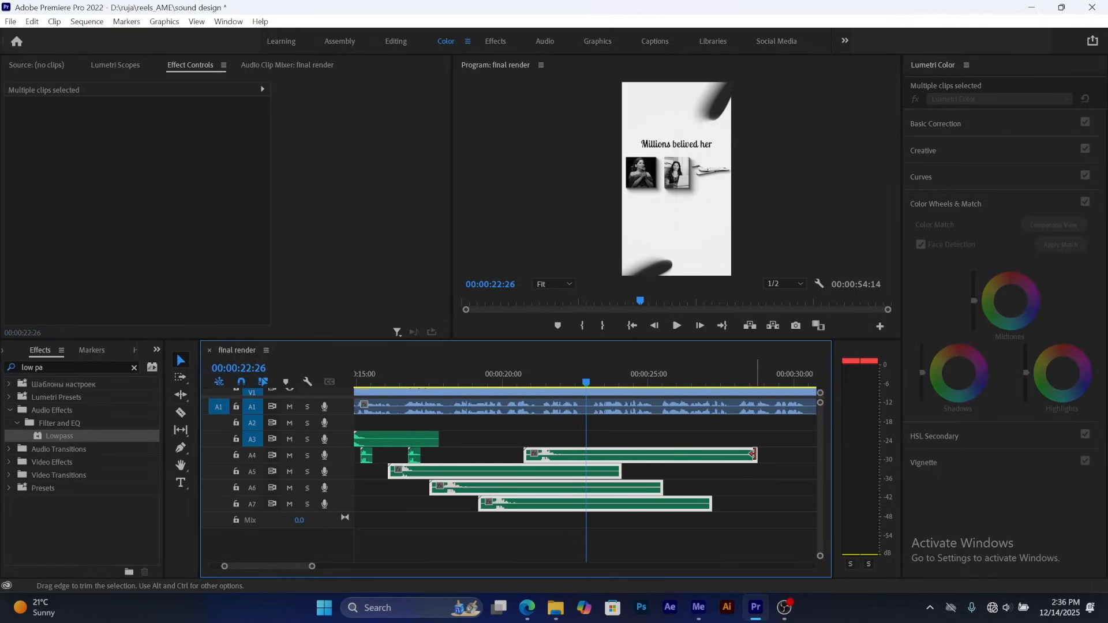
left_click_drag(754, 454, 593, 442)
left_click(485, 373)
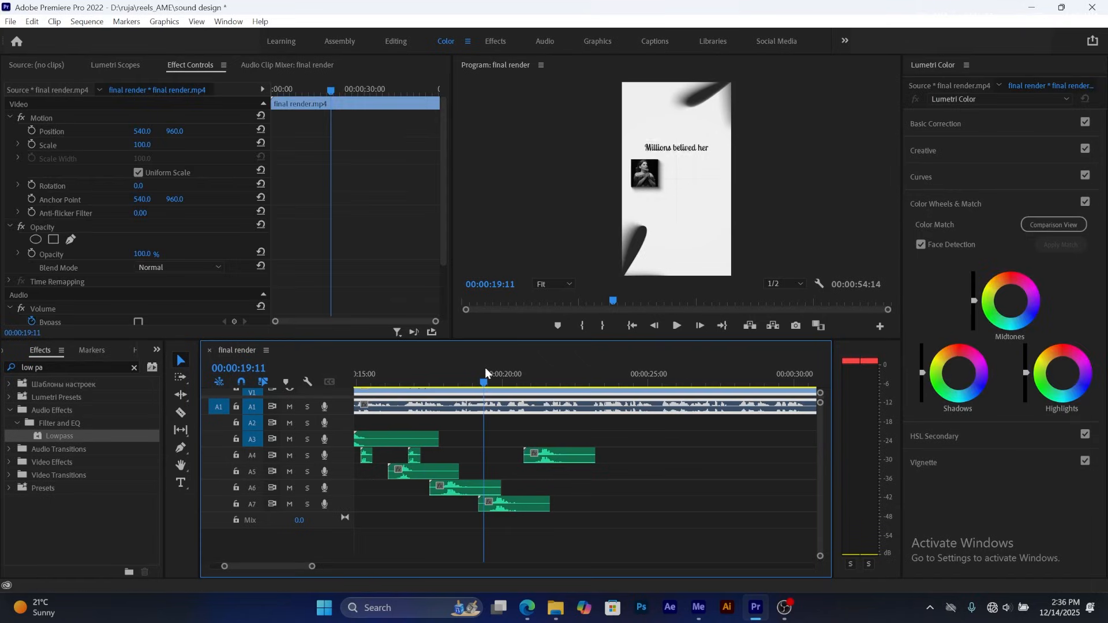
key("space")
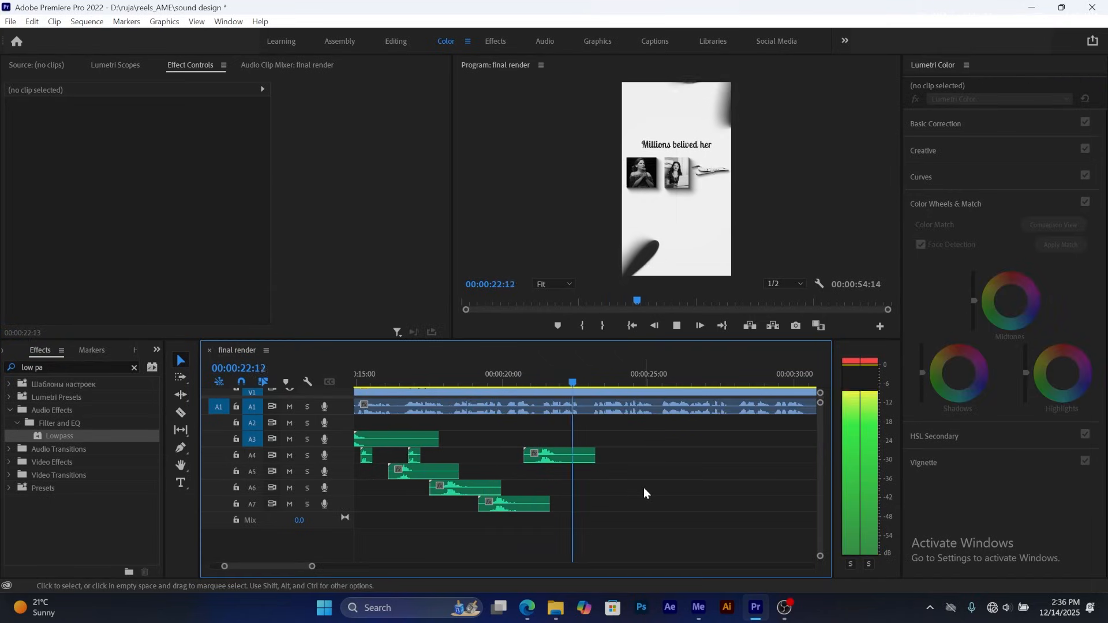
key("space")
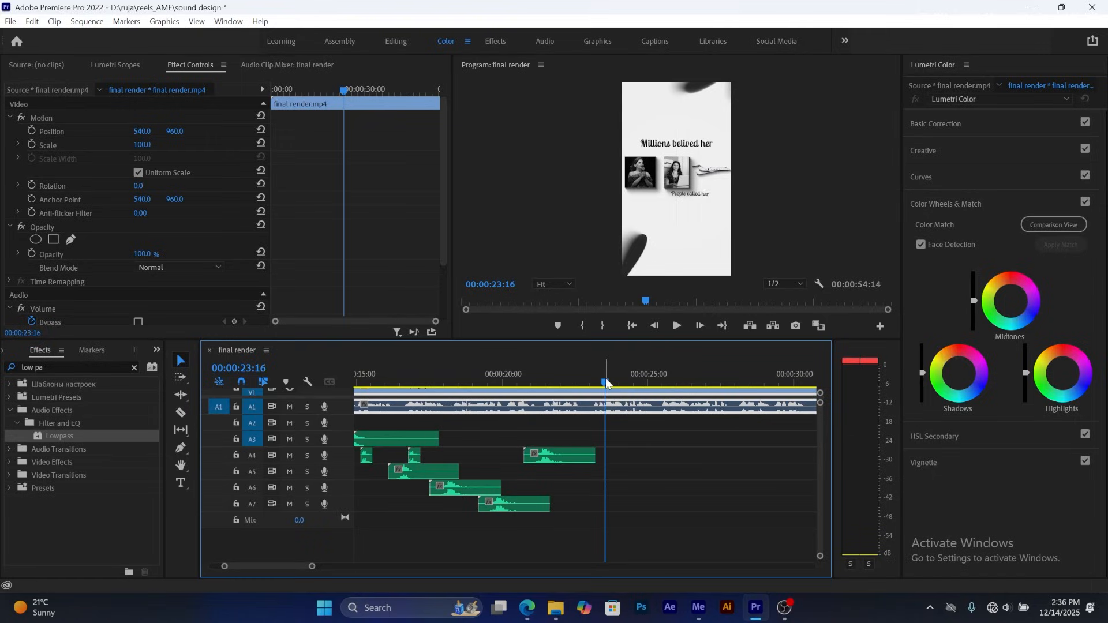
- Copy the ui-click-menu clip to track A3 at 00:00:23:06 for the "People called her" text and play it back
left_click_drag(605, 383, 595, 394)
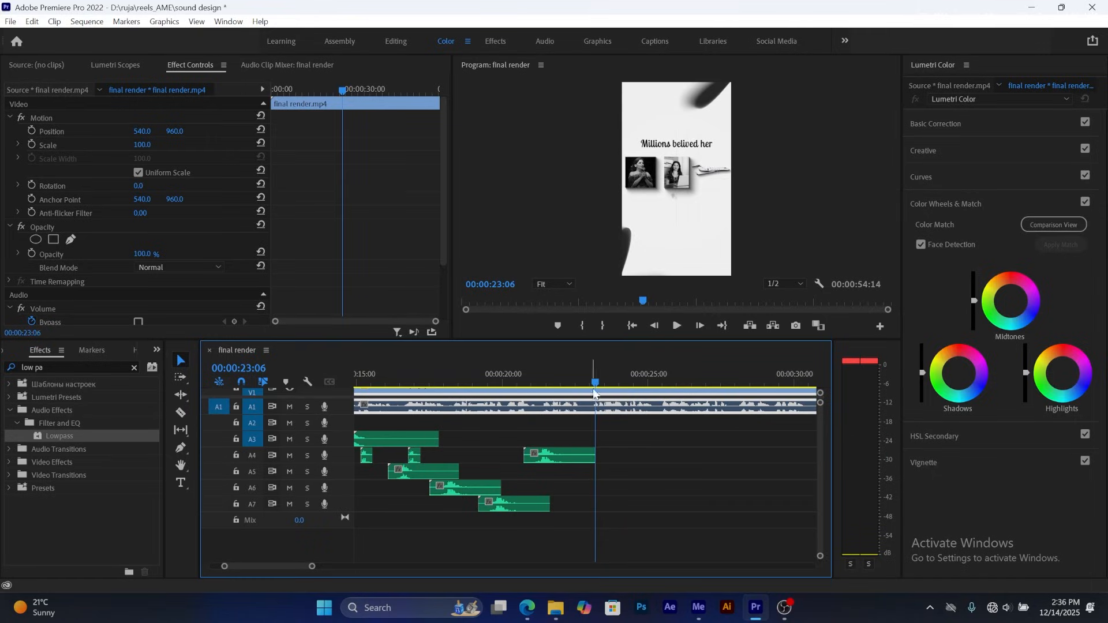
left_click(367, 452)
left_click(415, 459)
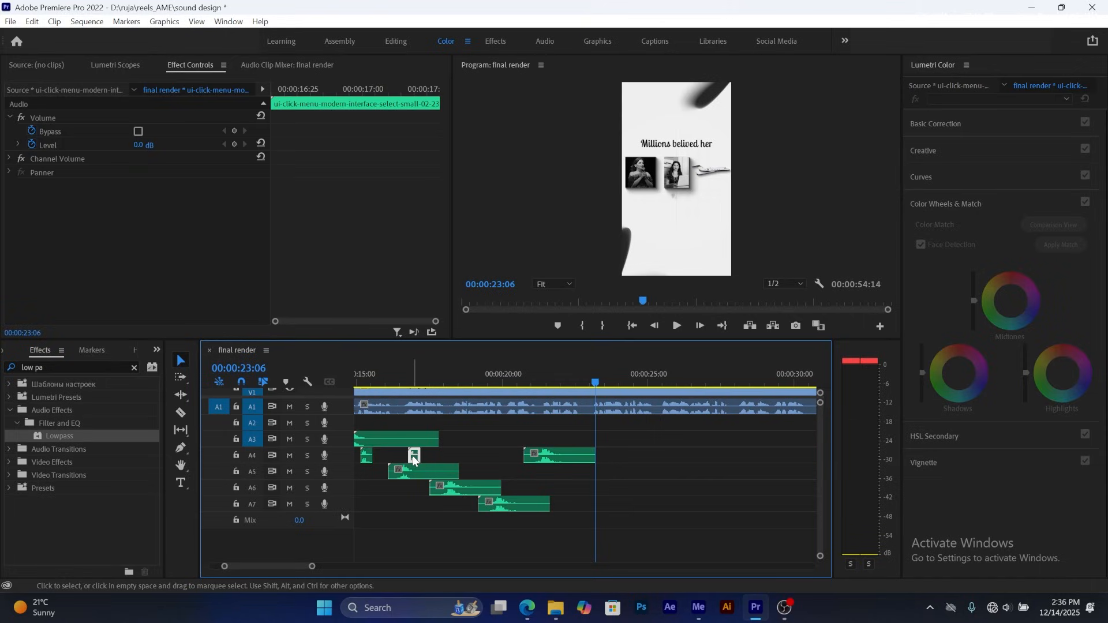
left_click_drag(413, 459, 605, 442)
key("space")
left_click(610, 404)
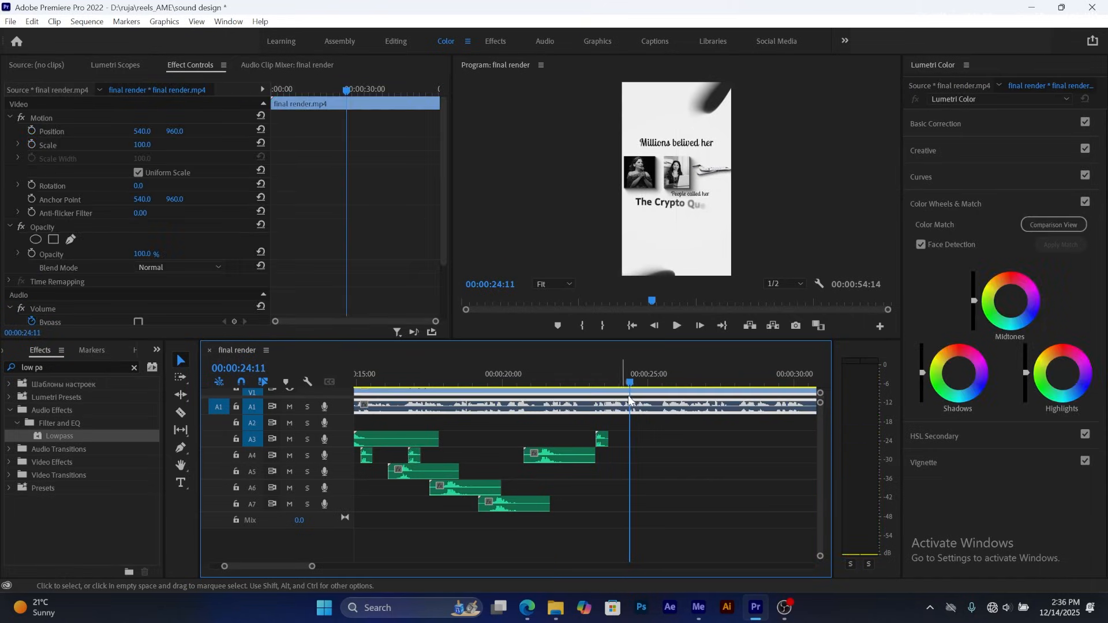
- Copy the ui-click-menu clip along track A3 to about 00:00:24:03 for "The Crypto Queen" text and play it back
left_click_drag(630, 386, 622, 385)
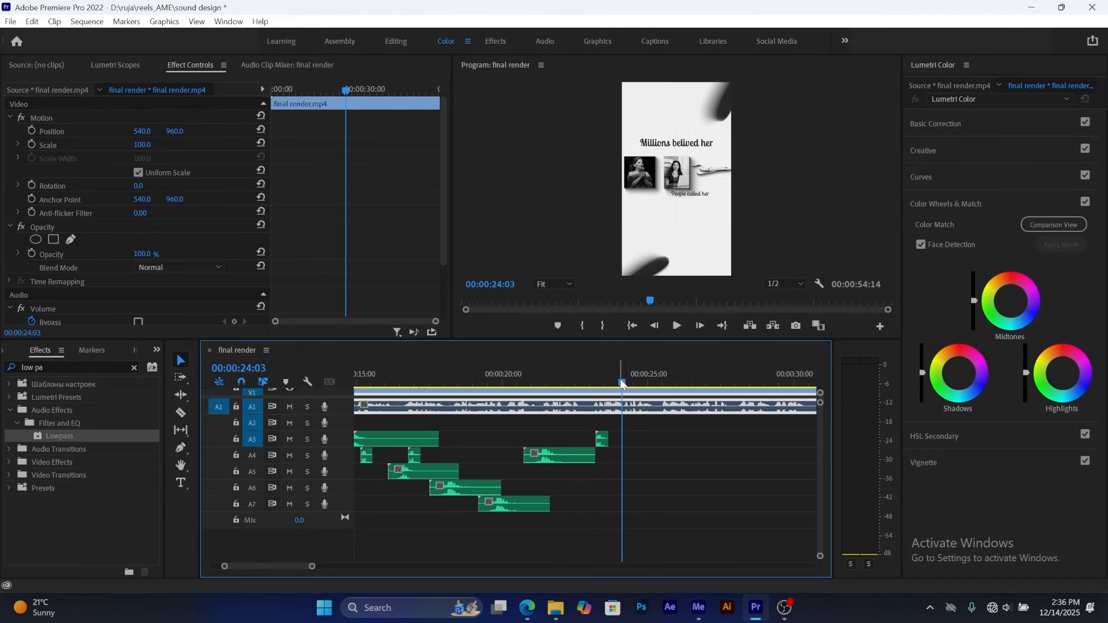
left_click_drag(603, 438, 628, 442)
left_click(624, 398)
key("space")
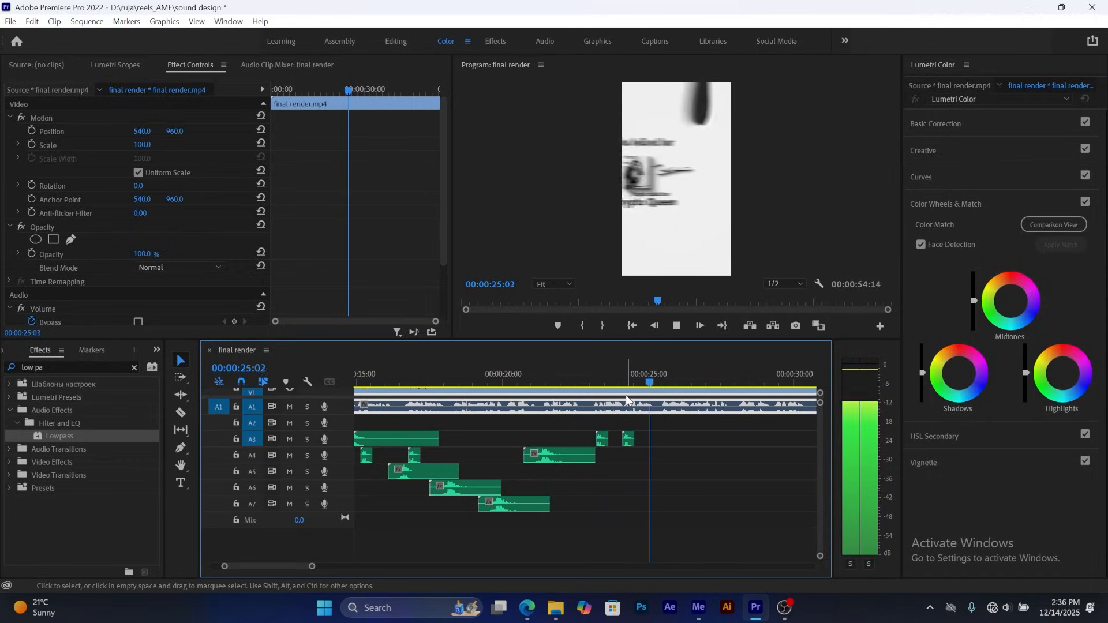
key("space")
- Add whoosh-super-cape-390707 from the Whoosh folder to track A6 at about 00:00:24:15 for the transition to the coin and play it back
left_click_drag(671, 381, 646, 388)
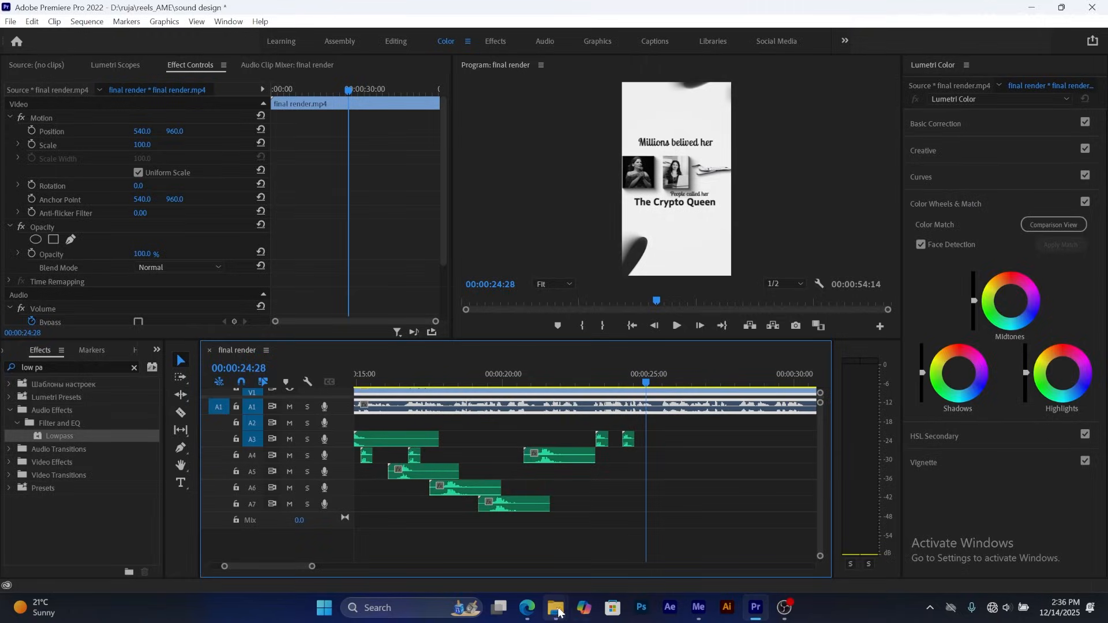
mouse_move(558, 612)
left_click(606, 541)
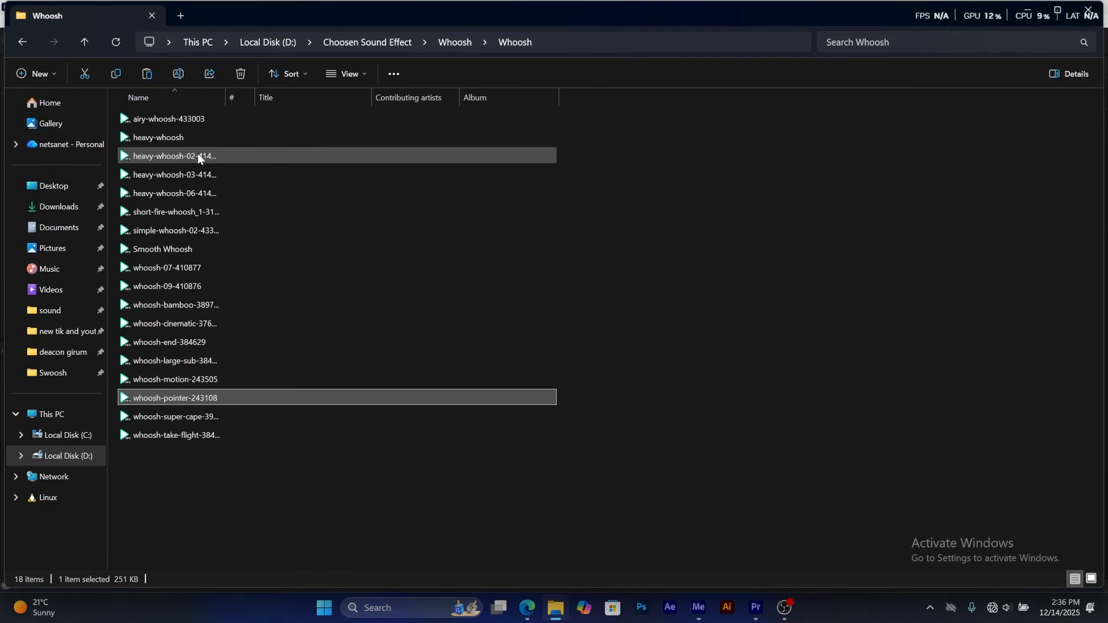
left_click(196, 422)
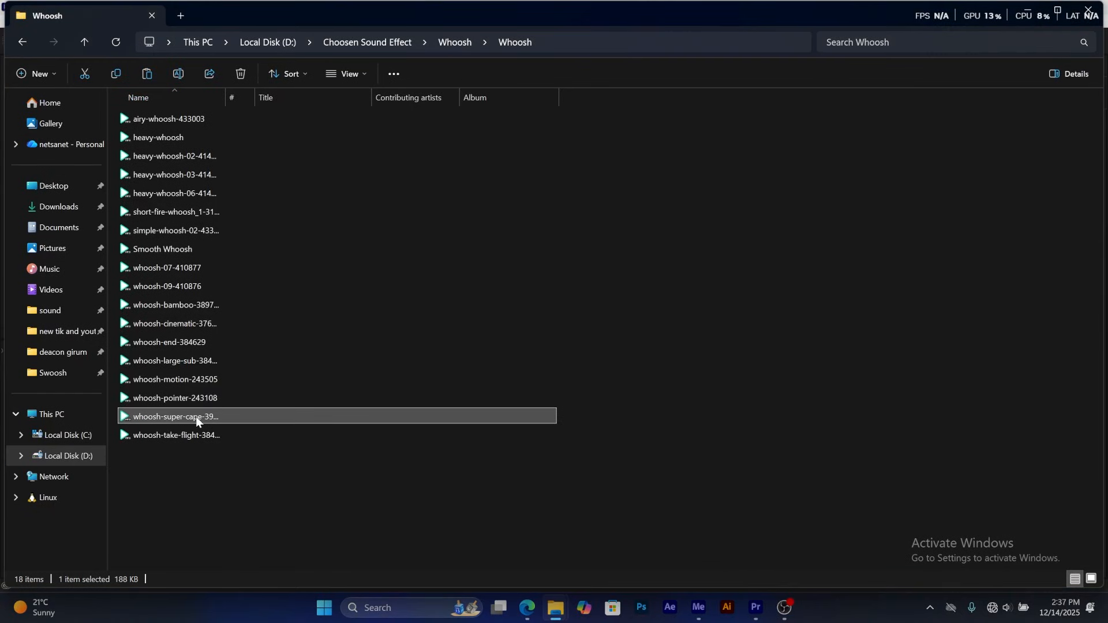
left_click_drag(196, 420, 626, 492)
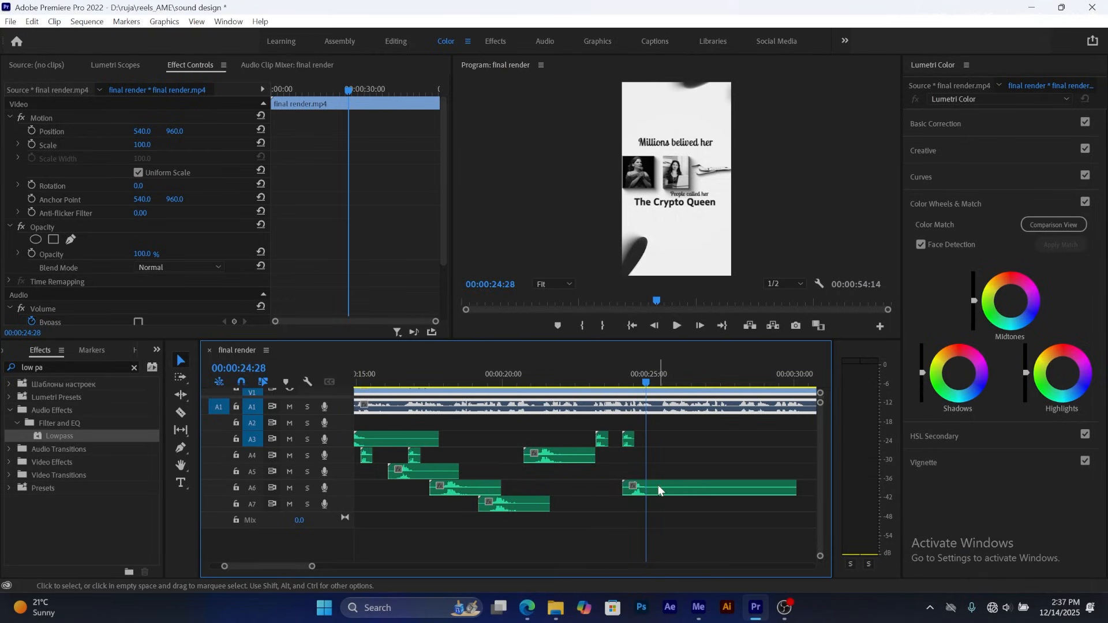
left_click(649, 384)
left_click_drag(654, 488, 667, 484)
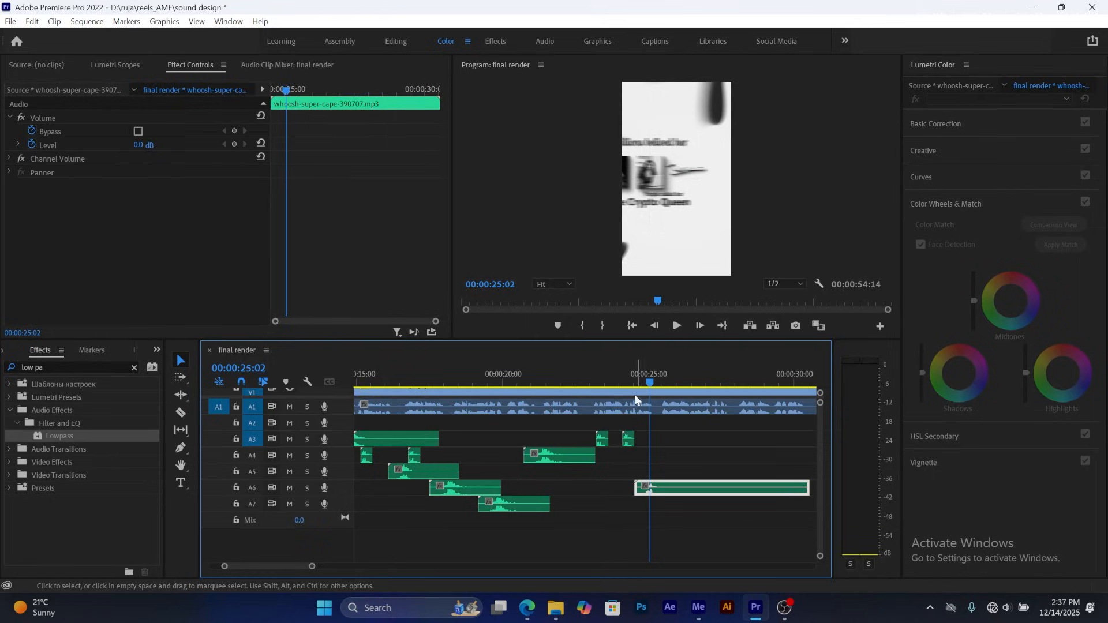
left_click(622, 375)
key("space")
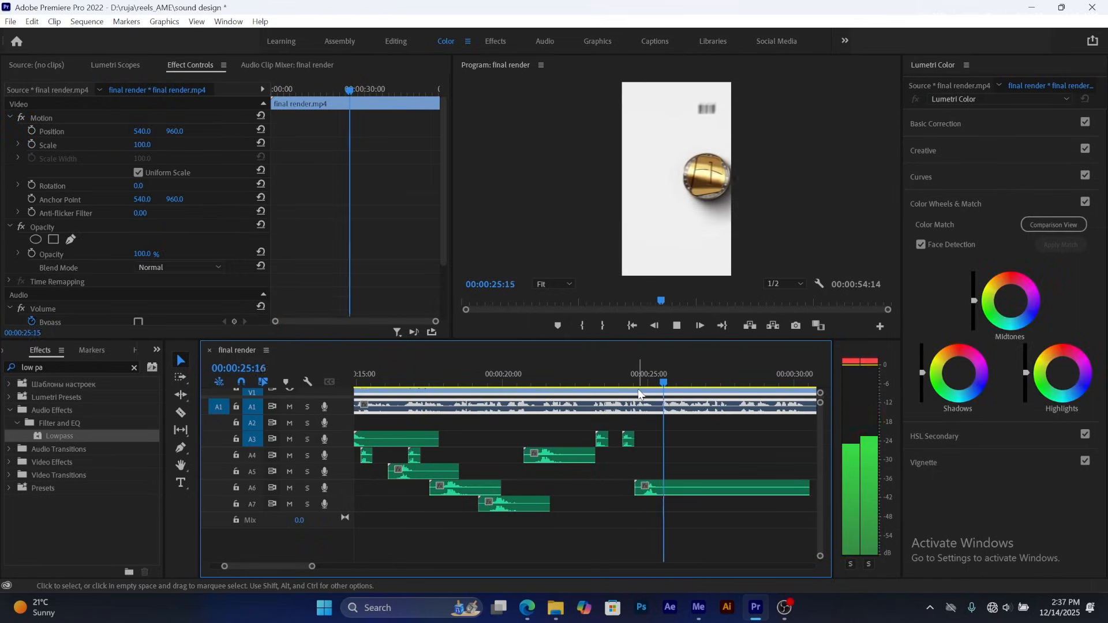
key("space")
- Apply the Lowpass effect to the whoosh-super-cape-390707 clip on track A6 and play back the transition
left_click(643, 491)
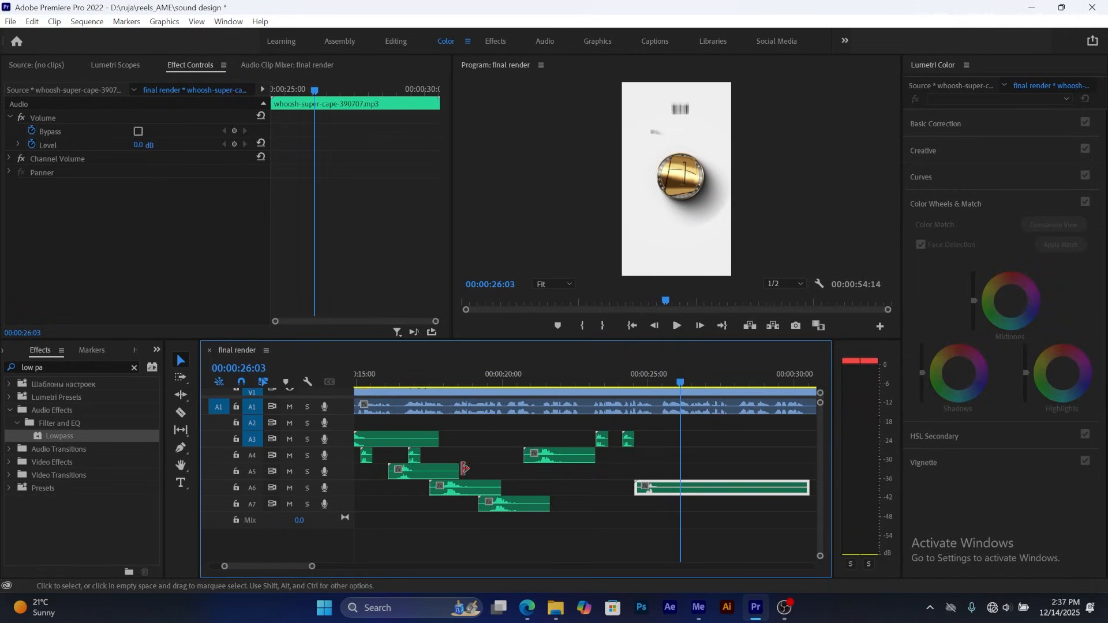
left_click(80, 436)
left_click_drag(673, 534, 659, 489)
left_click(631, 372)
key("space")
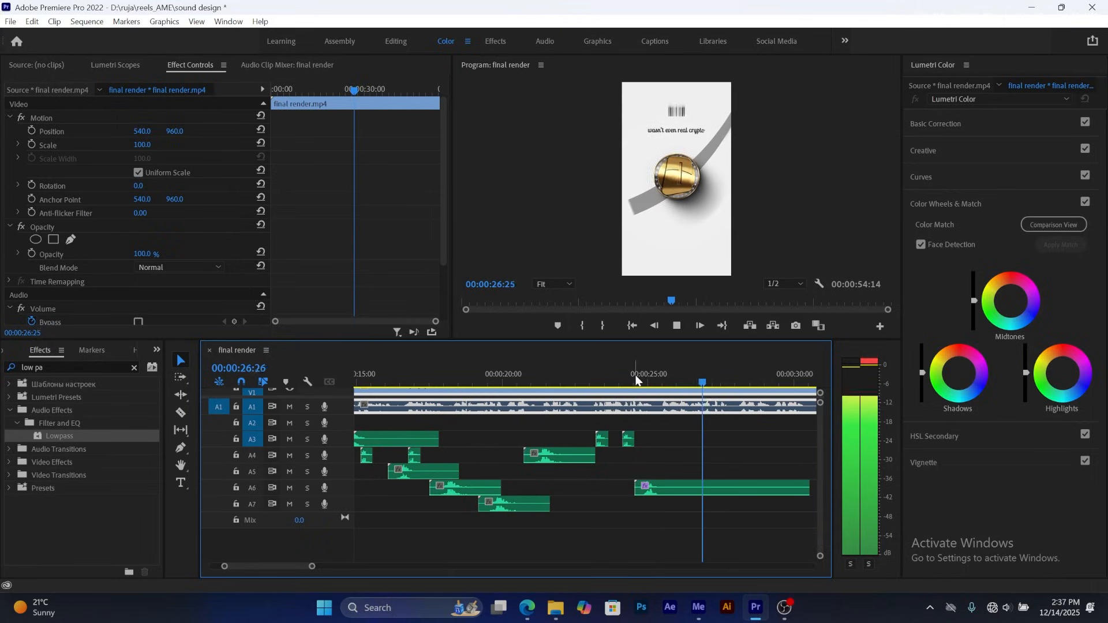
left_click(638, 375)
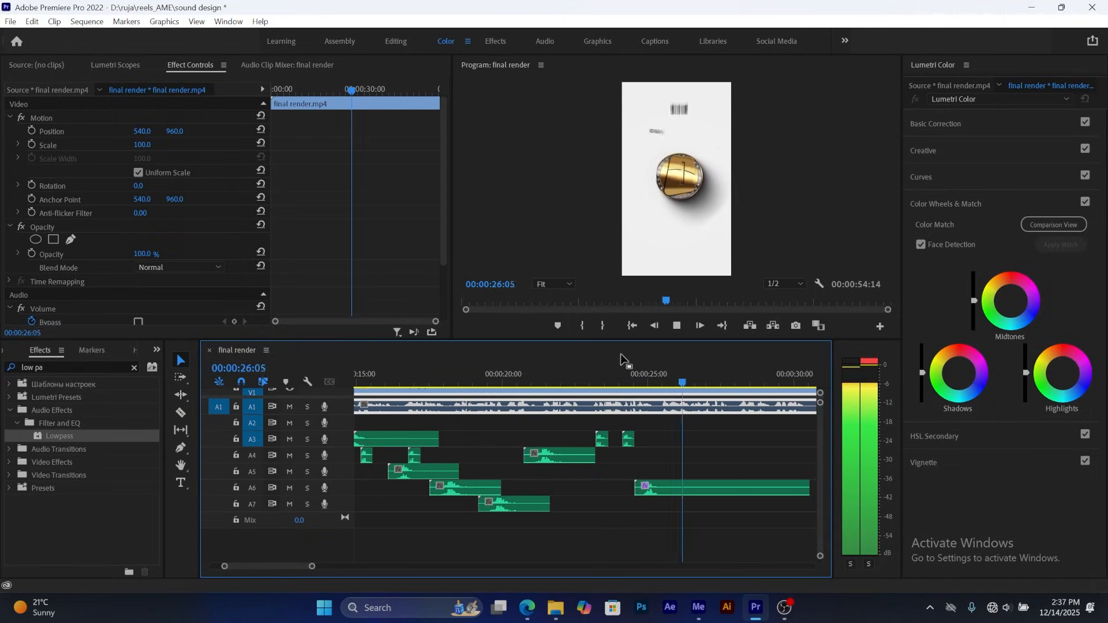
left_click(629, 375)
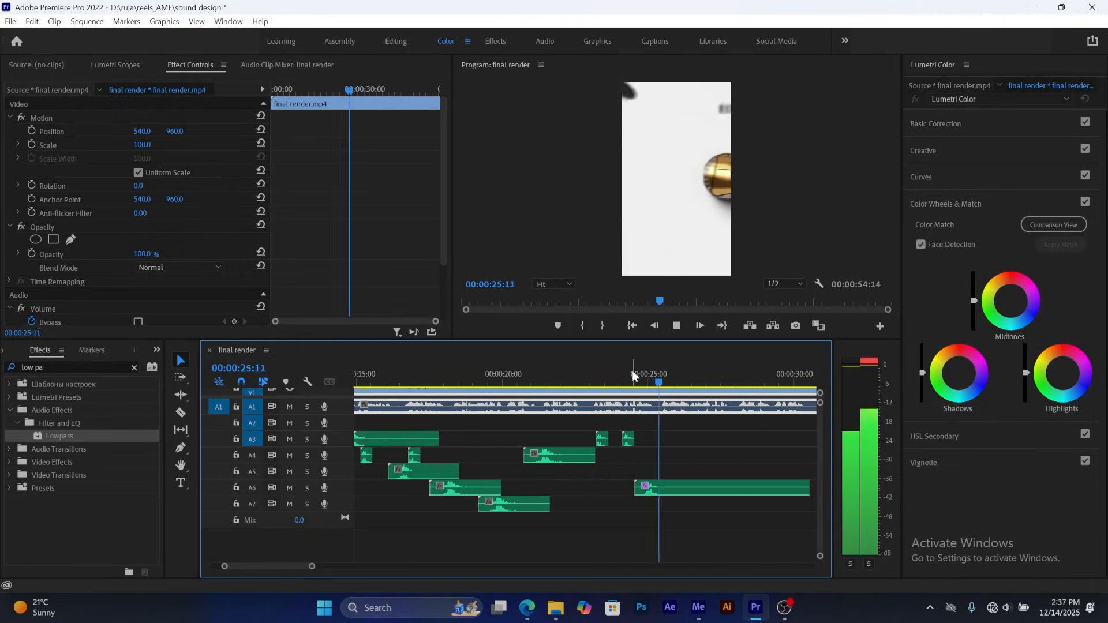
key("space")
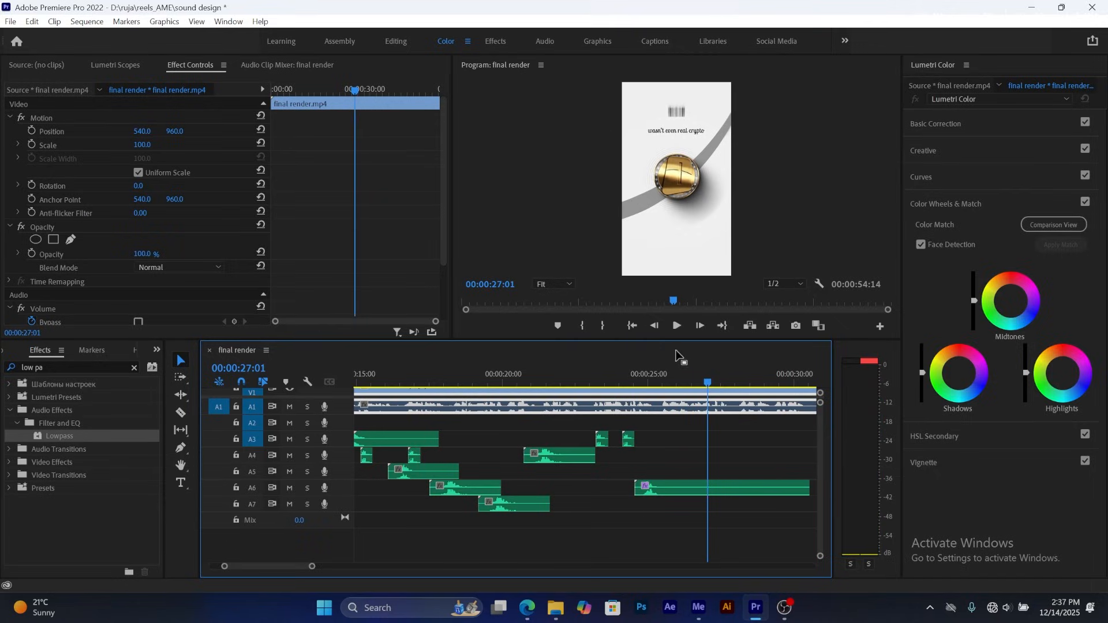
- Play back the earlier swoosh near 00:00:08 and copy its swoosh-03-323645 clip to a new track A8 at about 00:00:15:21
mouse_move(665, 388)
left_mouse_down()
mouse_move(651, 383)
mouse_move(676, 392)
left_mouse_up()
left_click_drag(683, 392, 654, 393)
scroll(312, 569, "down", 3)
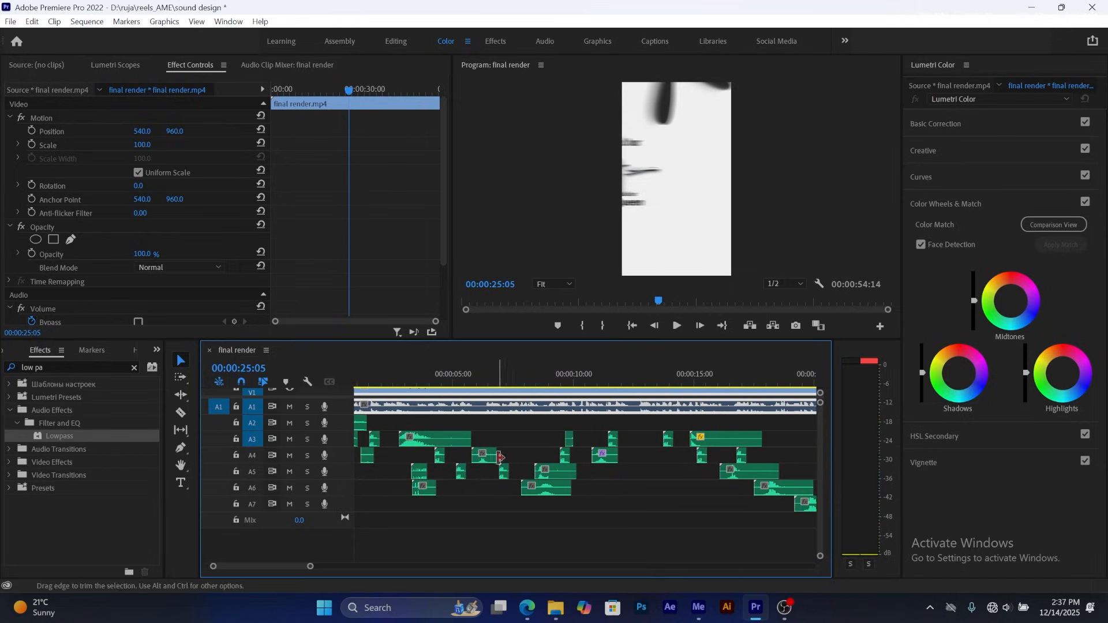
left_click(529, 374)
key("space")
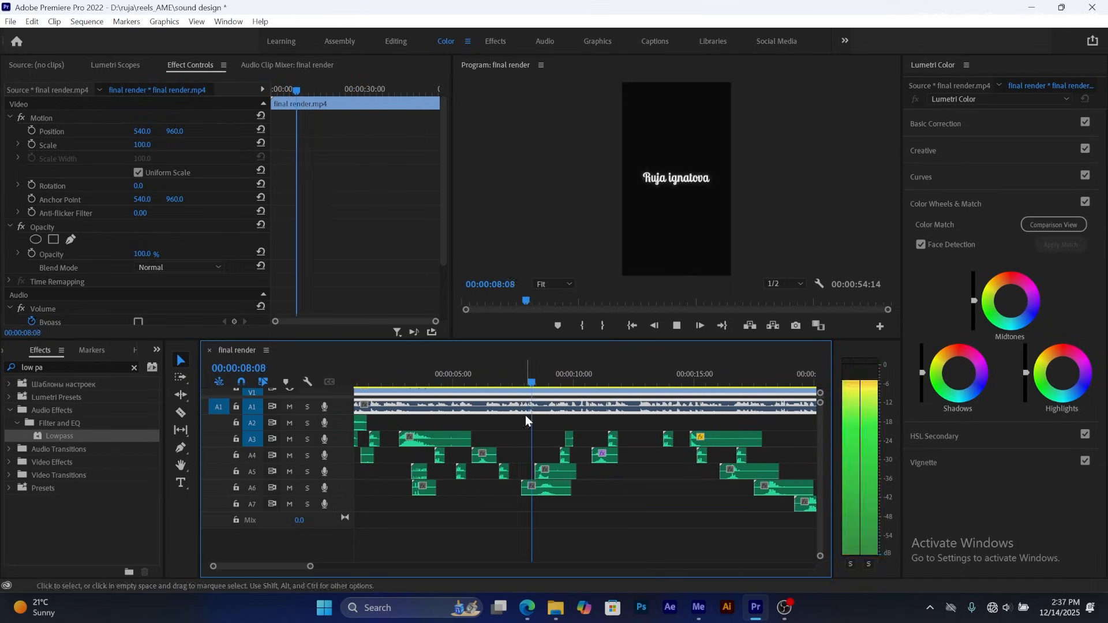
key("space")
left_click(545, 489)
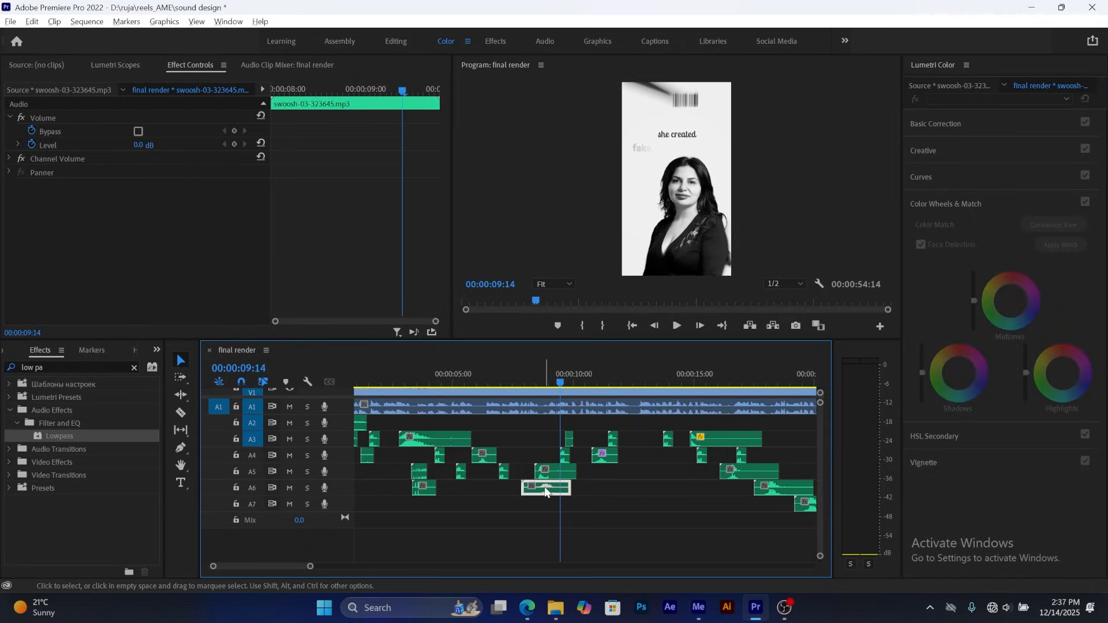
left_click_drag(548, 488, 602, 495)
mouse_move(721, 536)
left_mouse_down()
mouse_move(733, 525)
mouse_move(731, 539)
left_mouse_up()
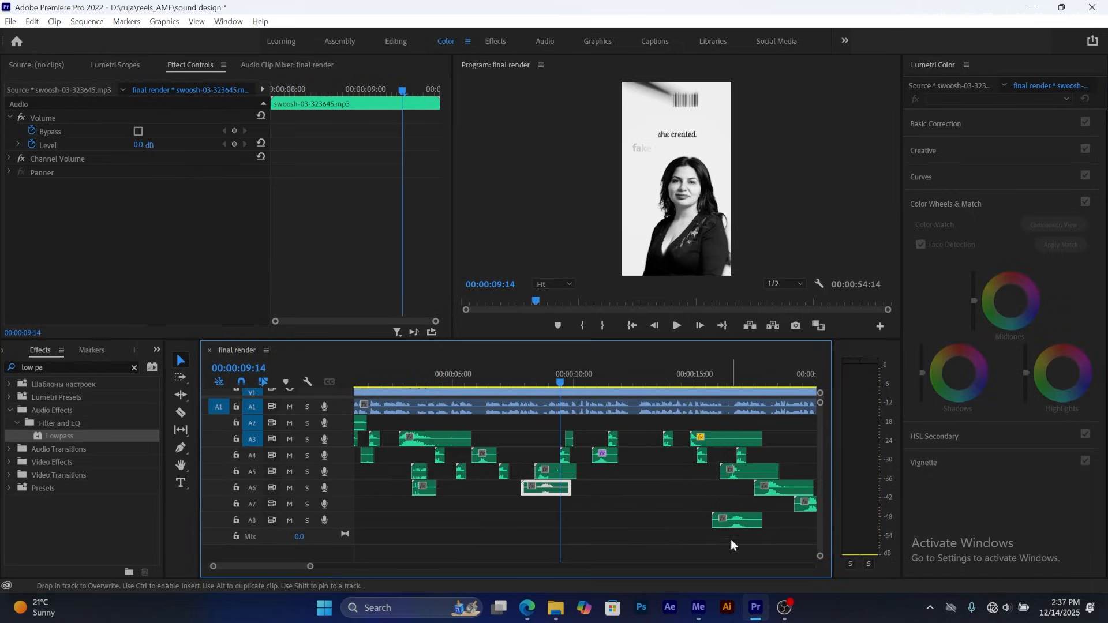
- Move the copied swoosh-03-323645 clip to track A7 at about 00:00:24:15, under the transition whoosh, and play it back
scroll(292, 564, "down", 5)
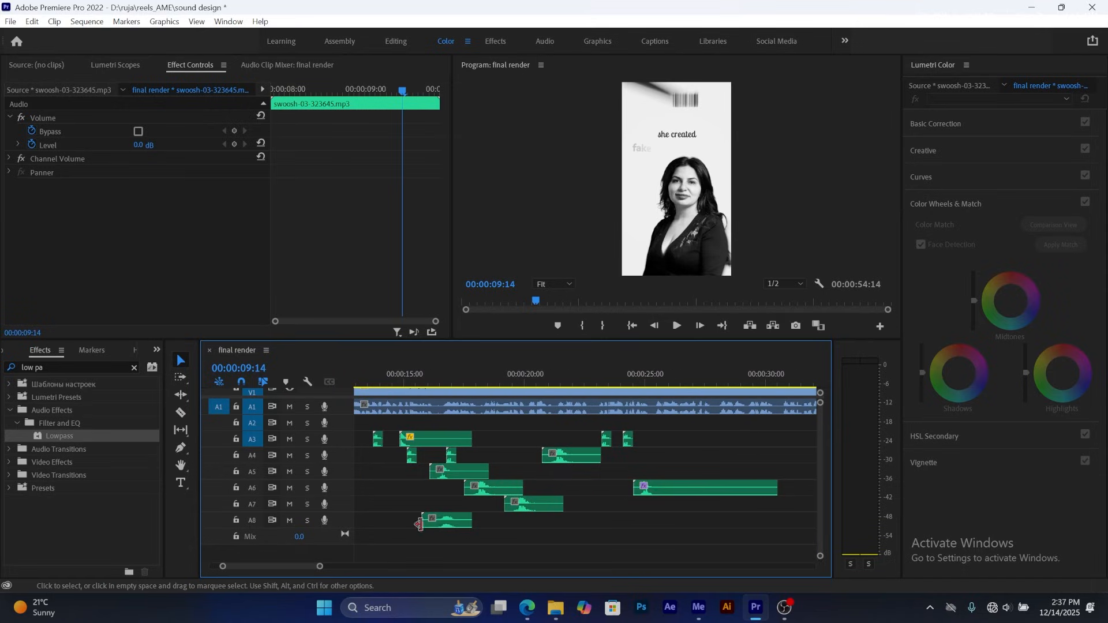
left_click_drag(445, 521, 662, 504)
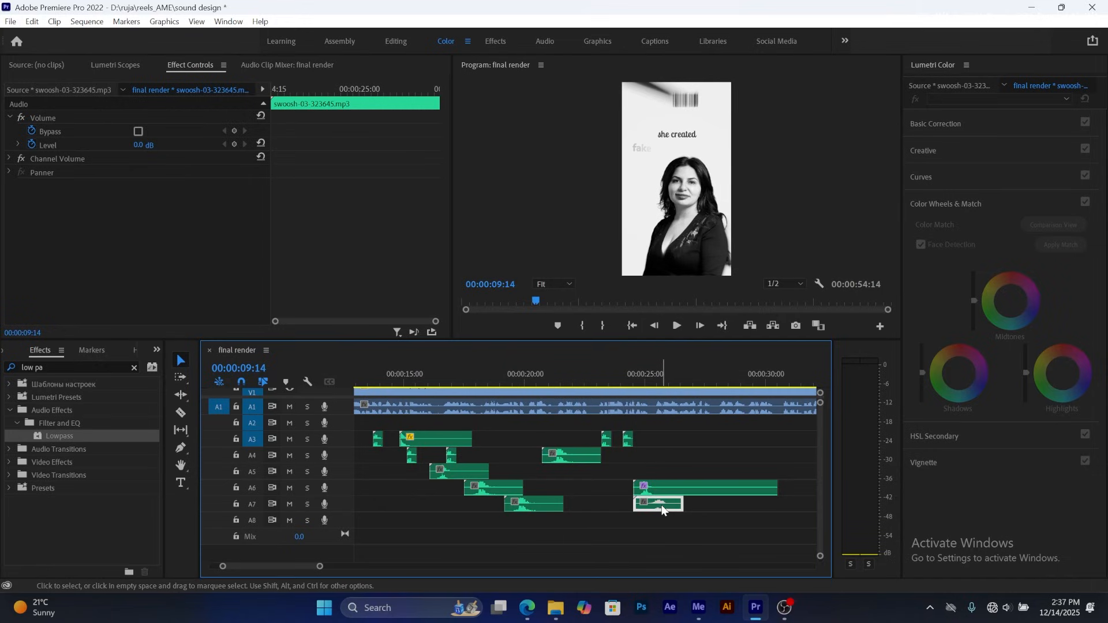
left_click(629, 373)
key("space")
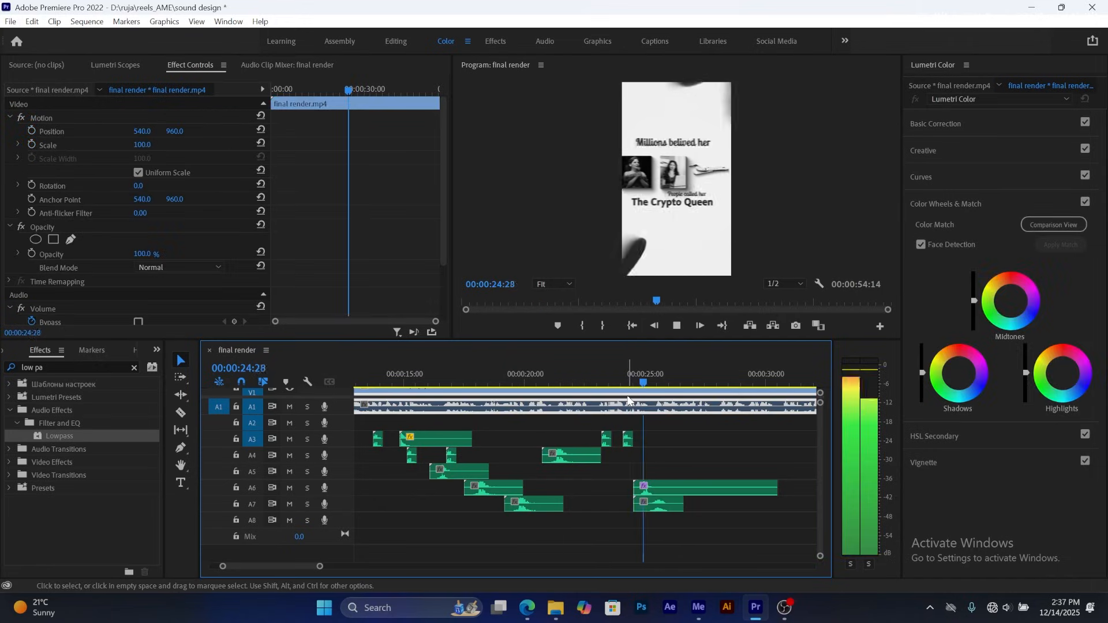
key("space")
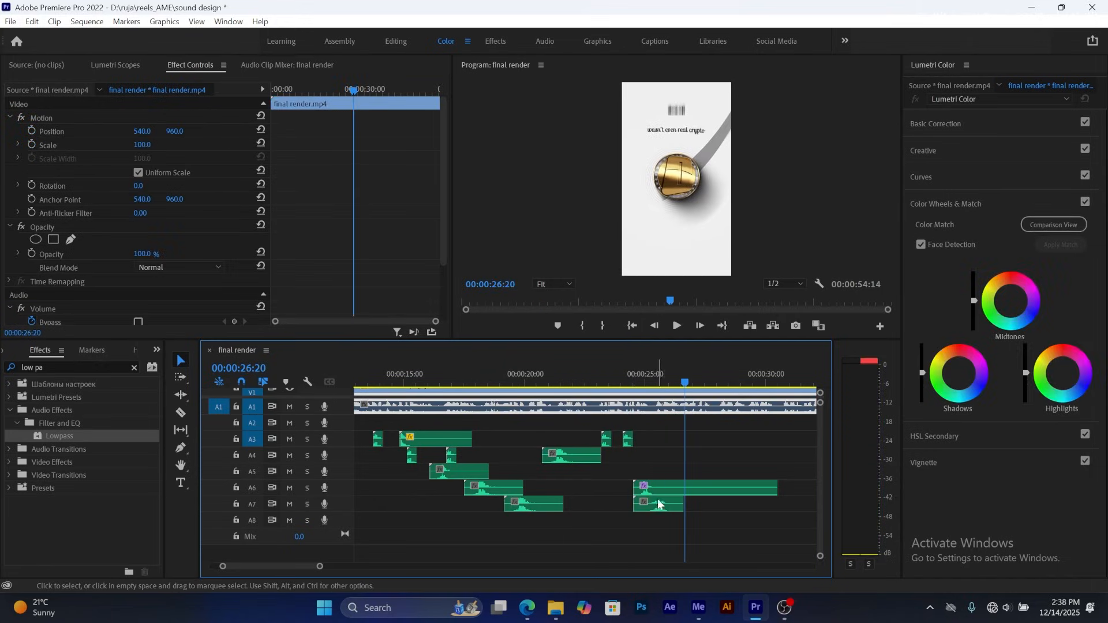
- Turn off level keyframing for the swoosh-03-323645 clip on track A7, set its level to -10 dB and play back the transition
left_click(664, 506)
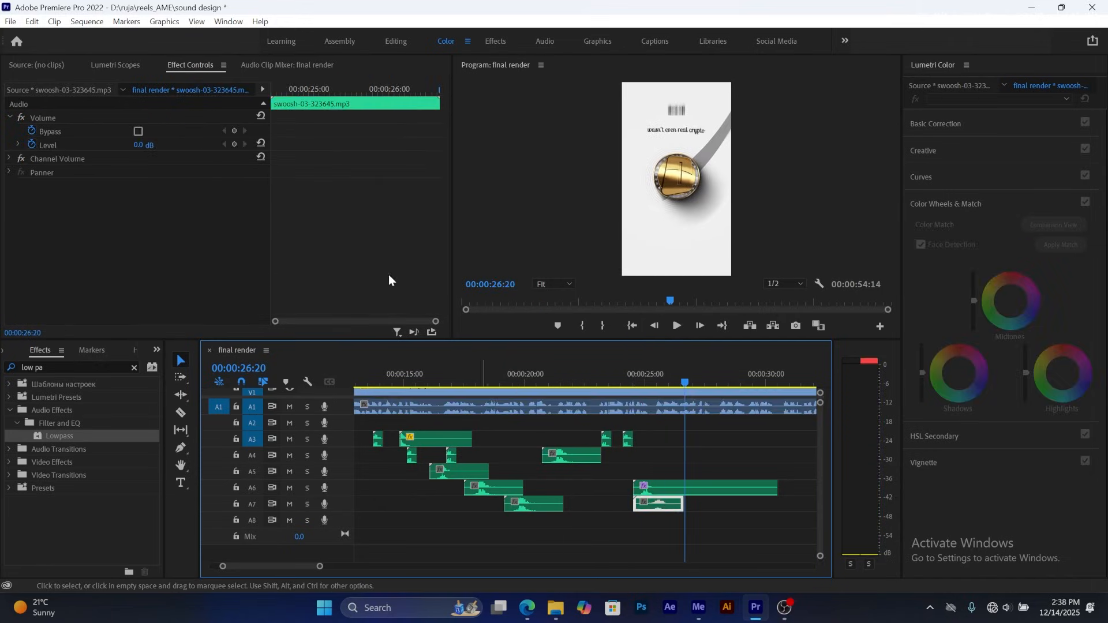
left_click(30, 143)
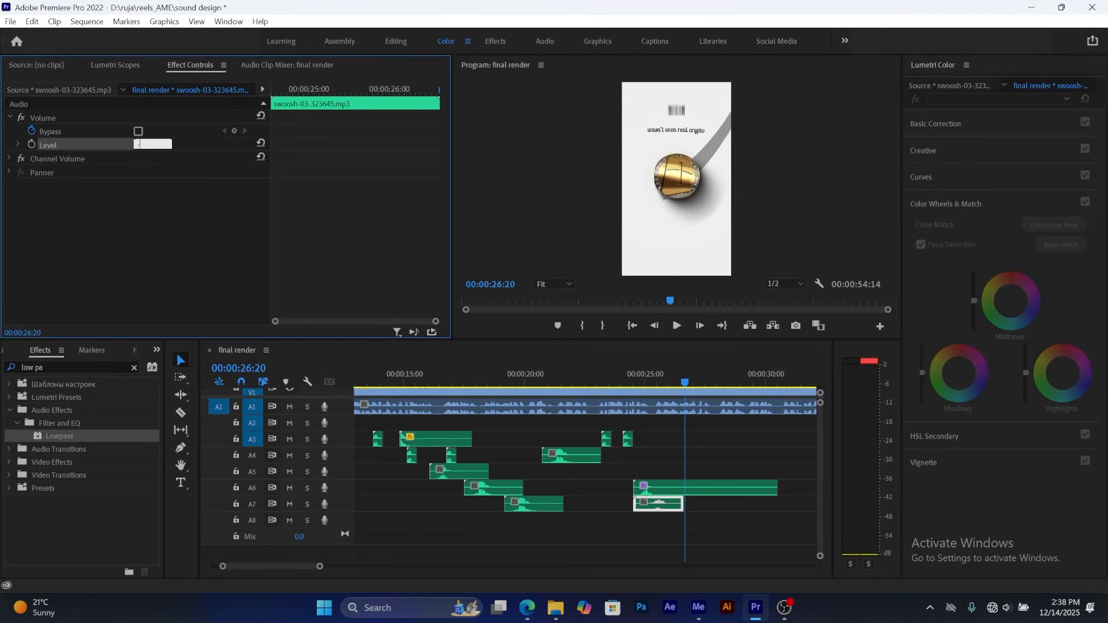
left_click(166, 145)
type("-10")
left_click(172, 233)
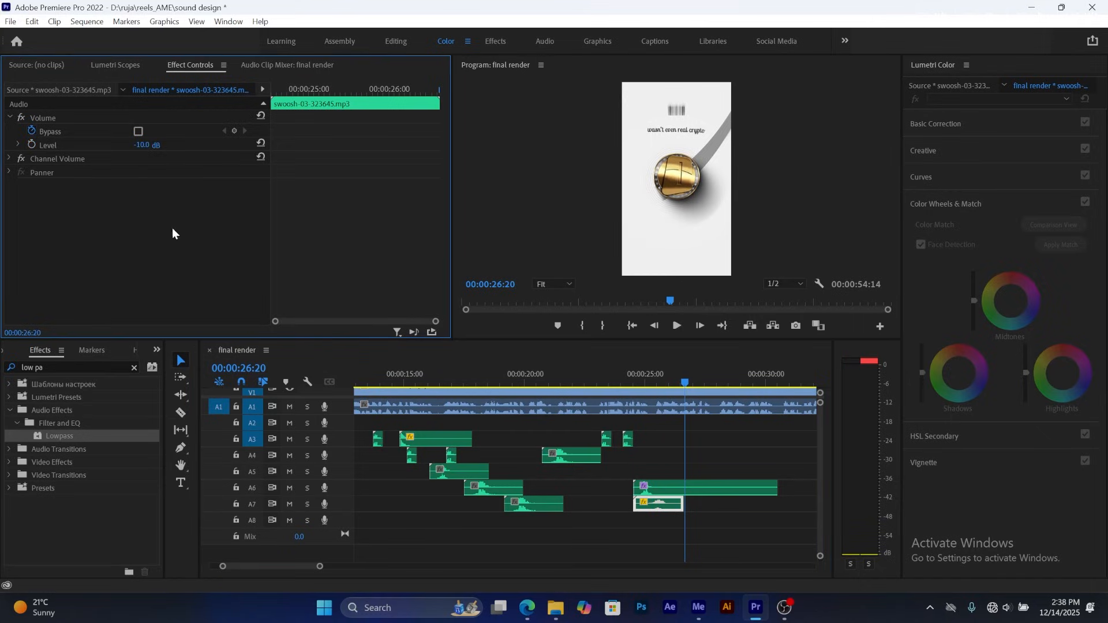
left_click(622, 375)
left_click(629, 396)
key("space")
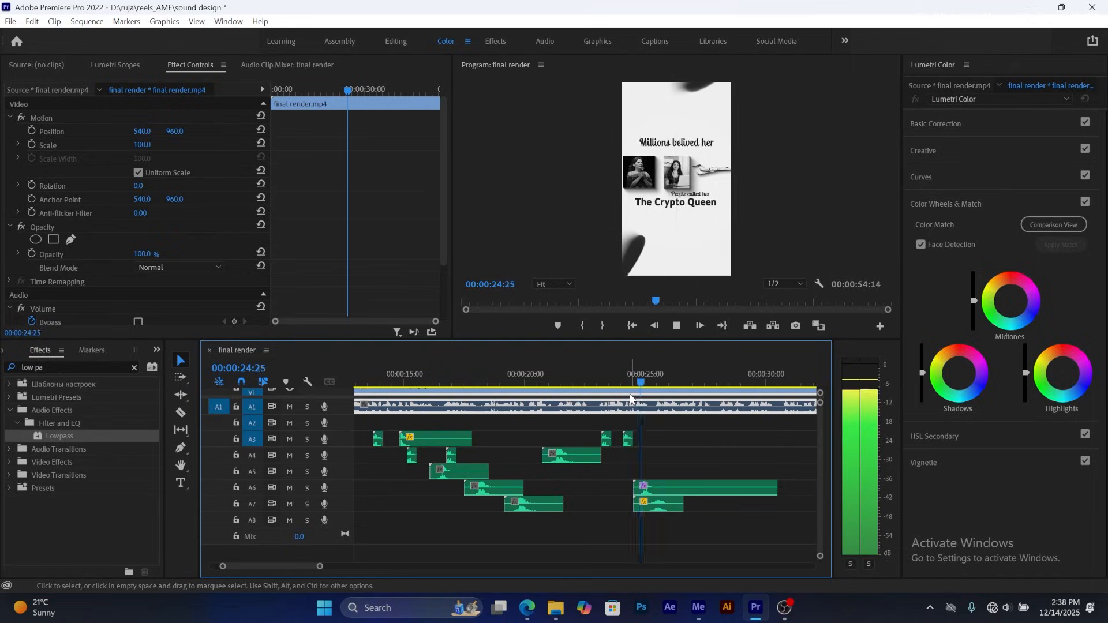
key("space")
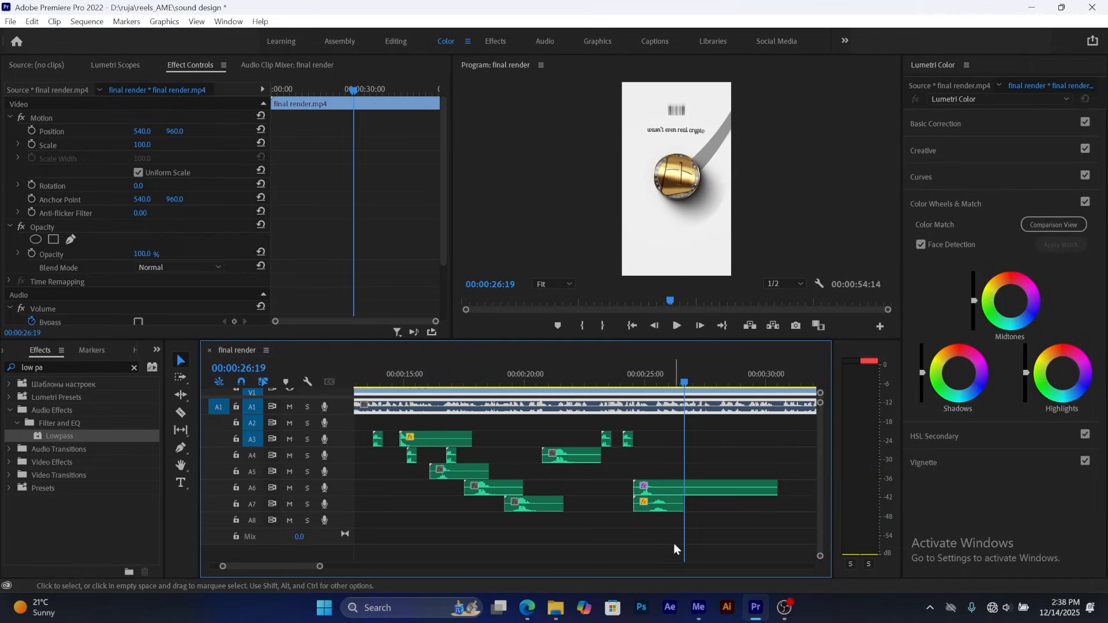
- Move the swoosh-03-323645 clip on track A7 slightly earlier, to about 00:00:24:09, and play back the transition
scroll(311, 566, "up", 3)
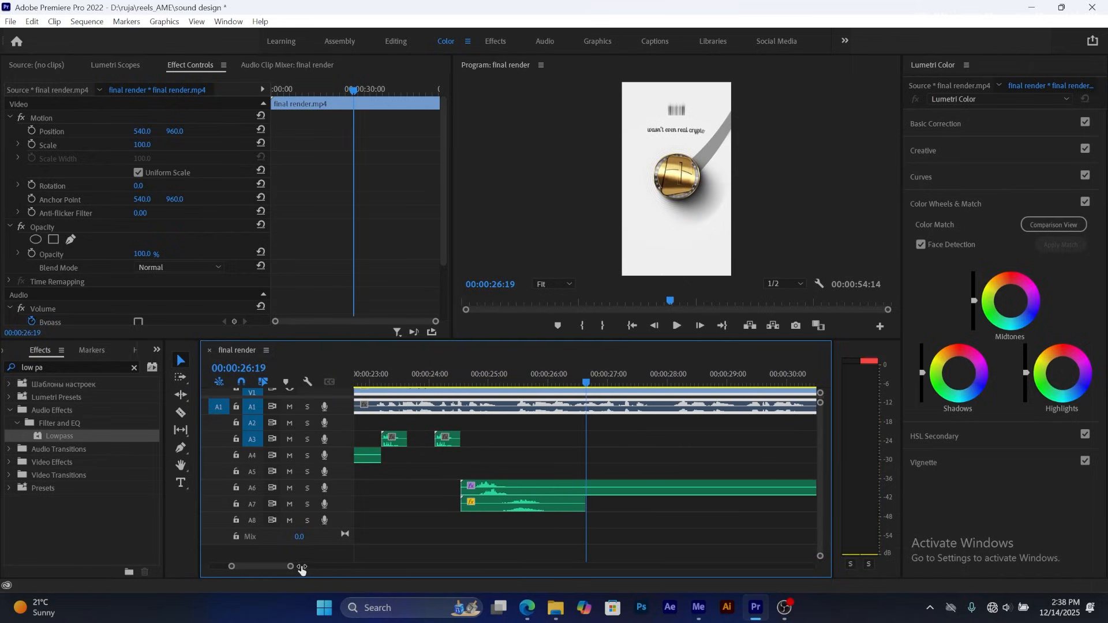
left_click_drag(533, 506, 519, 508)
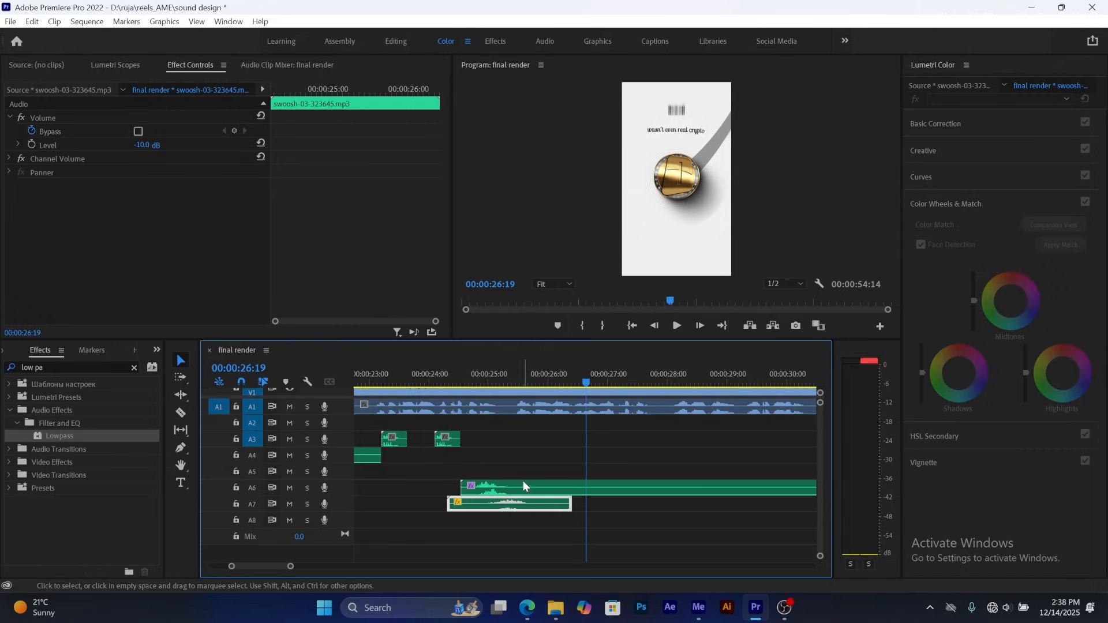
left_click(473, 382)
key("space")
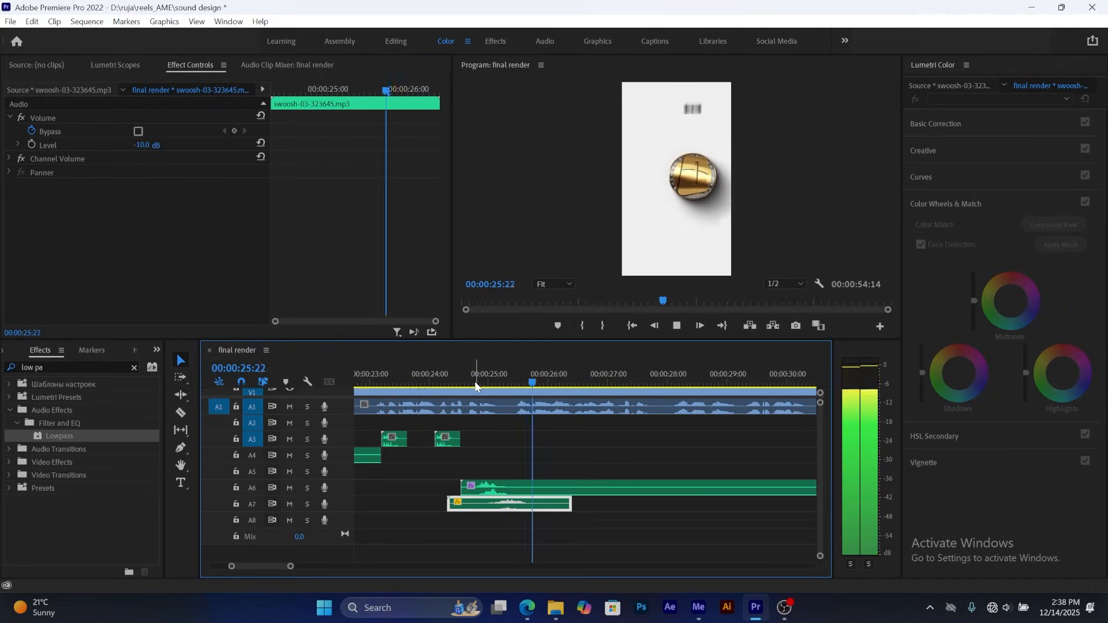
left_click(462, 373)
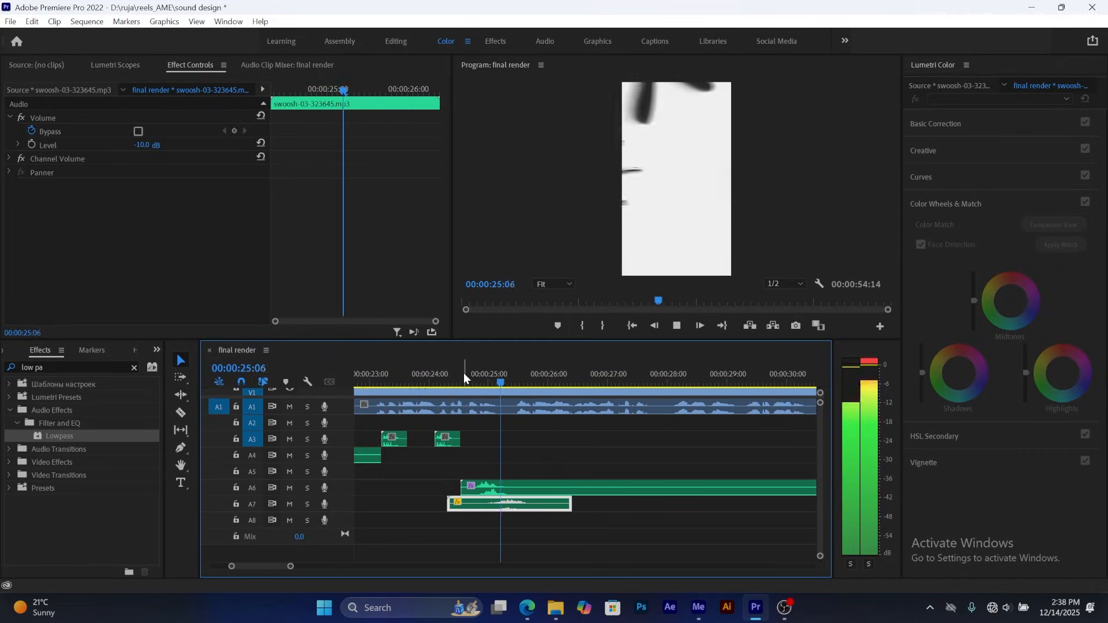
key("space")
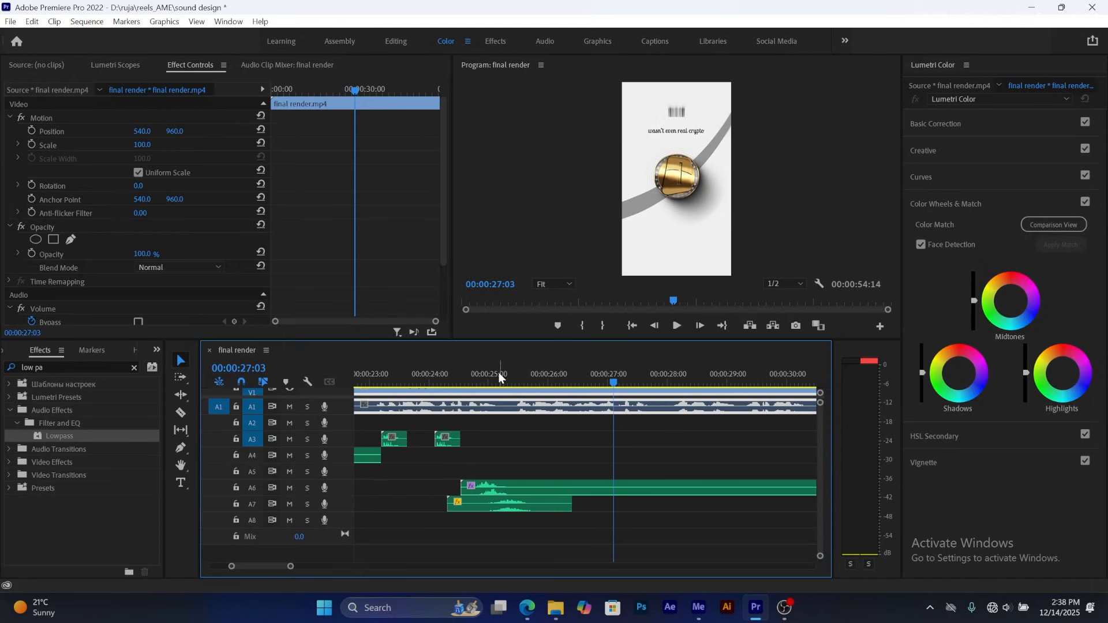
- Copy the ui-click-menu clip on track A3 to 00:00:26:02 for the "wasn't even real crypto" text and play it back
left_click_drag(517, 378, 553, 402)
left_click(453, 446)
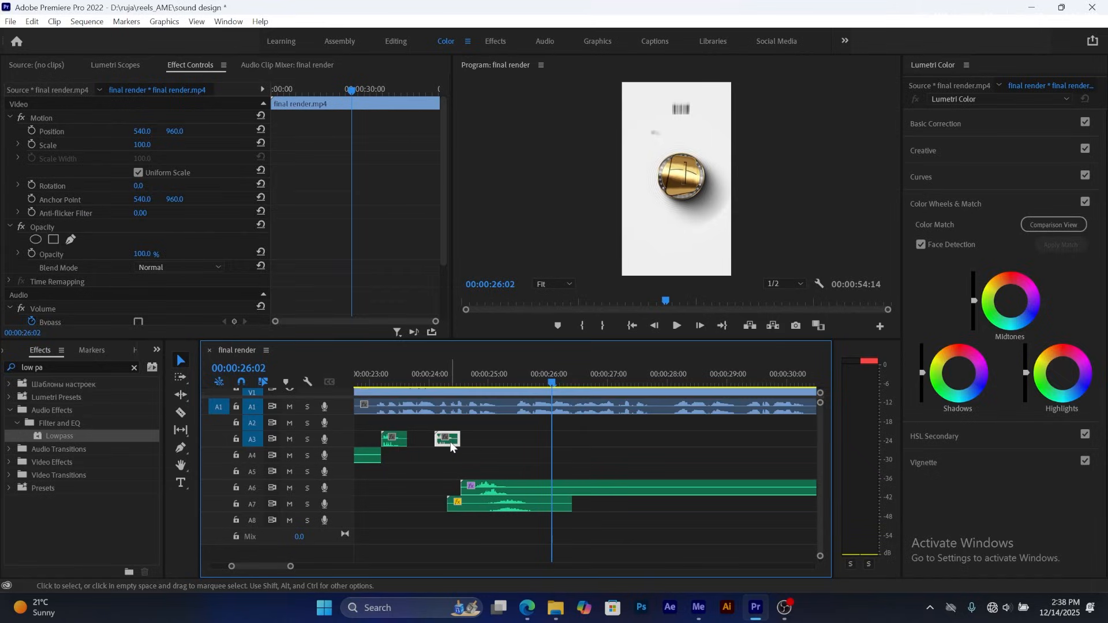
left_click_drag(537, 440, 567, 438)
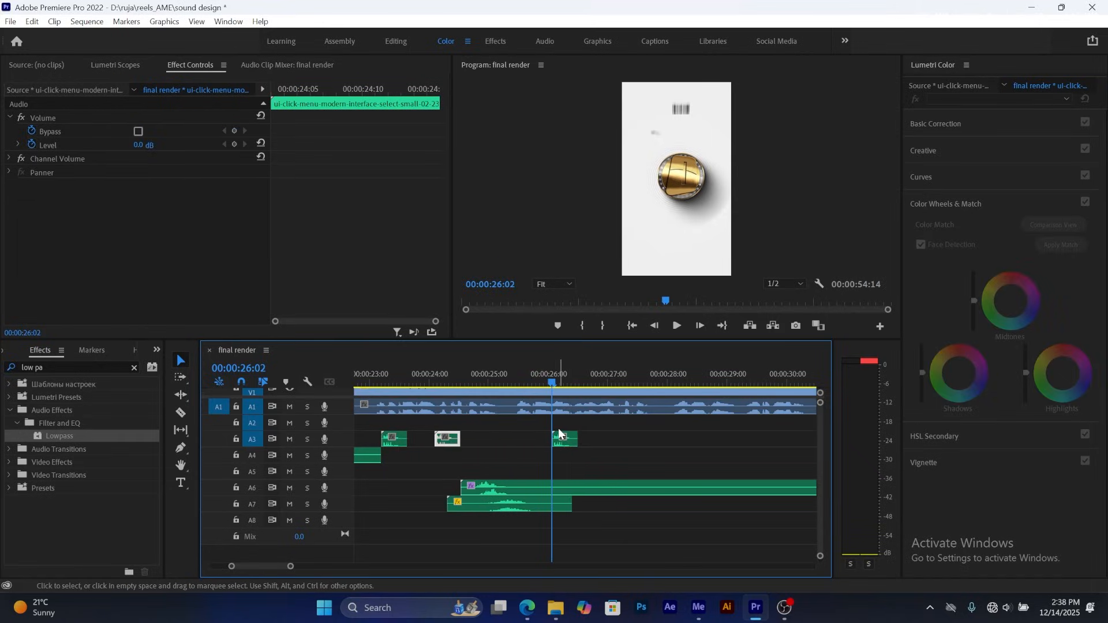
key("space")
left_click(549, 393)
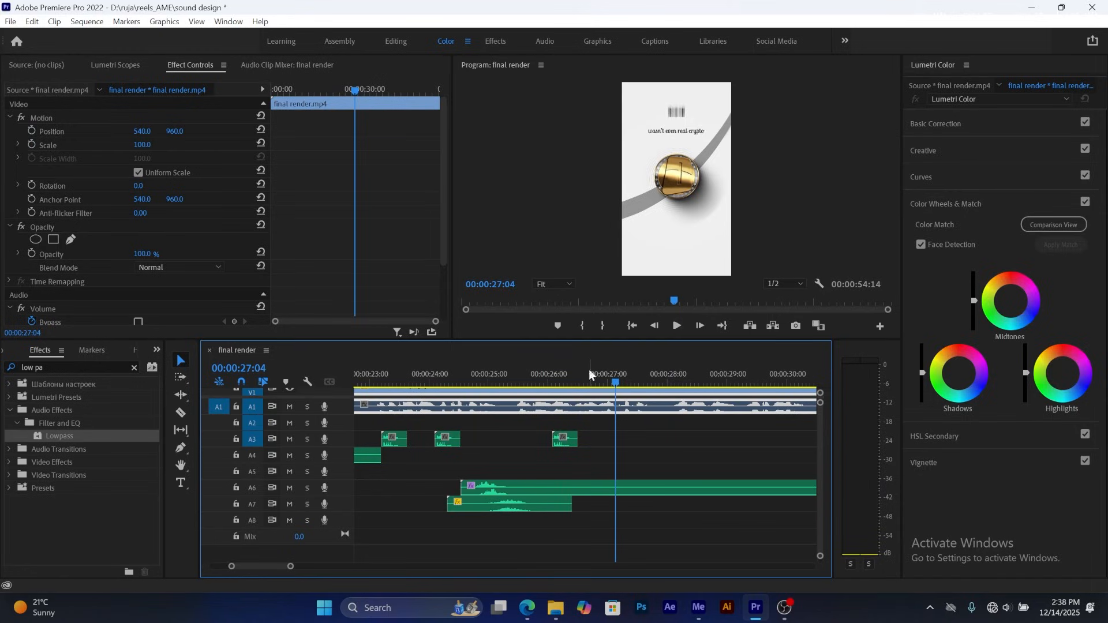
- Audition sounds in the Whoosh folder, add whoosh-large-sub-384631 to track A8 at about 00:00:25:19 for the line behind the coin, and play it back
left_click_drag(615, 383, 565, 393)
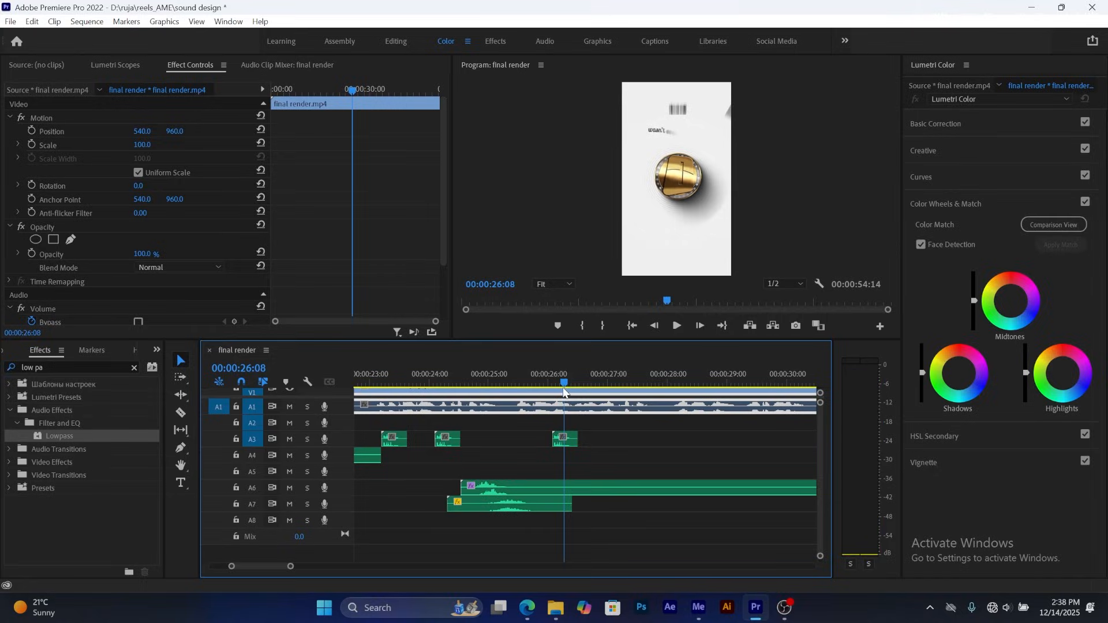
mouse_move(556, 607)
mouse_move(539, 546)
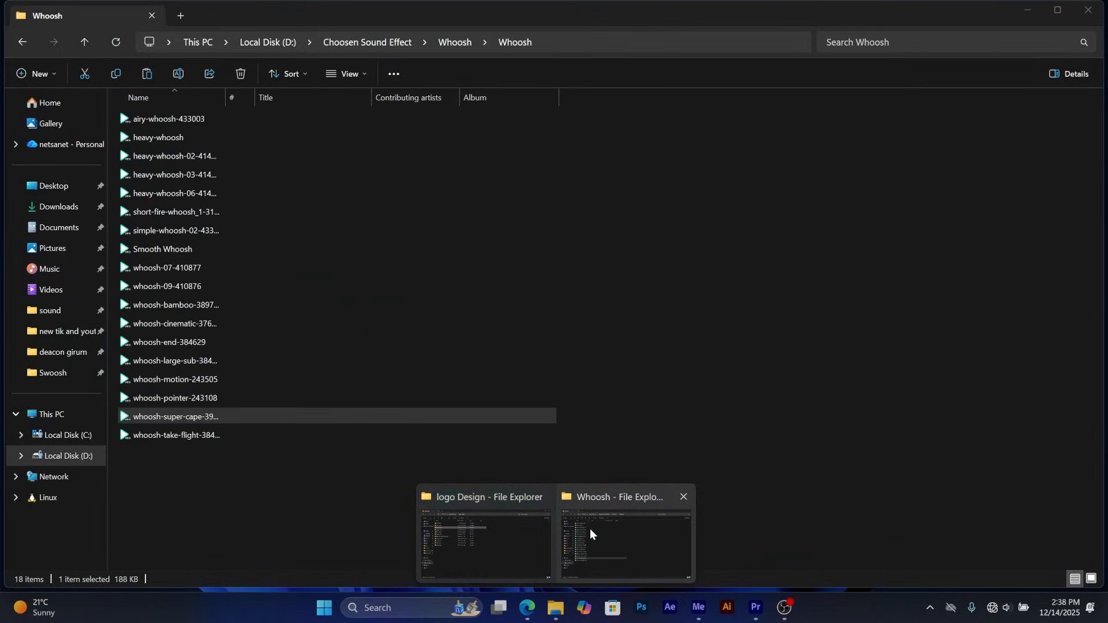
left_click(590, 528)
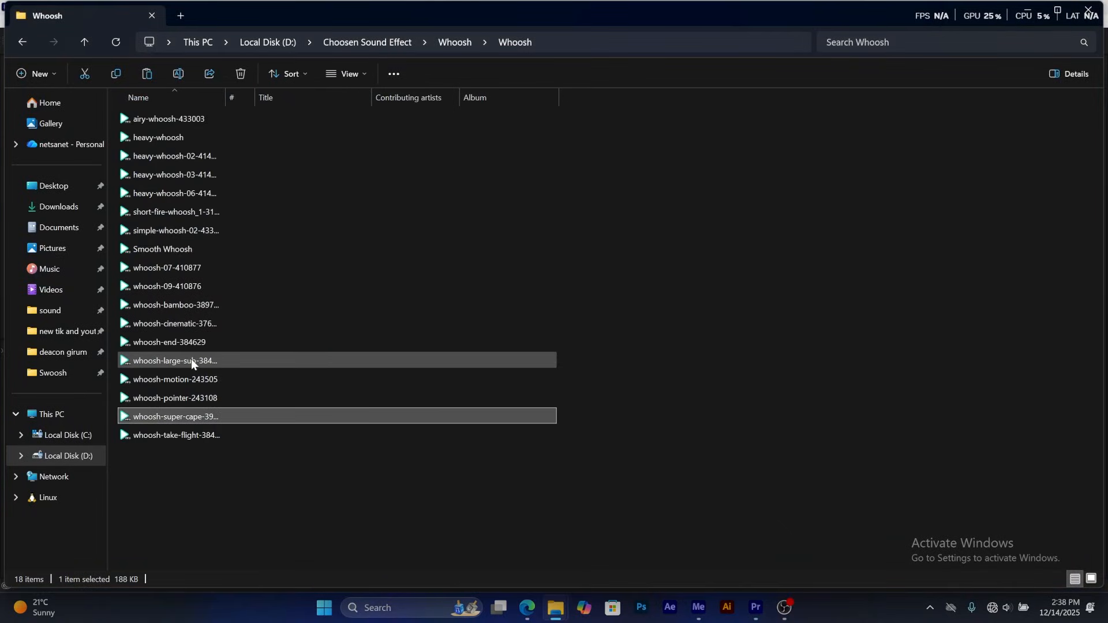
left_click(188, 324)
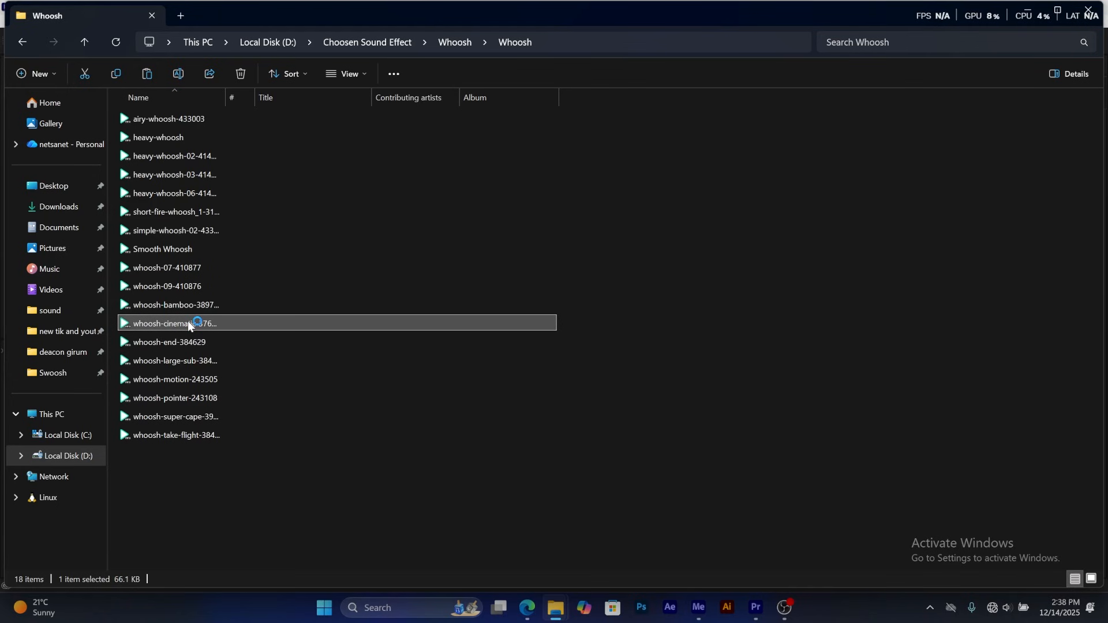
key("Down")
key("Down")
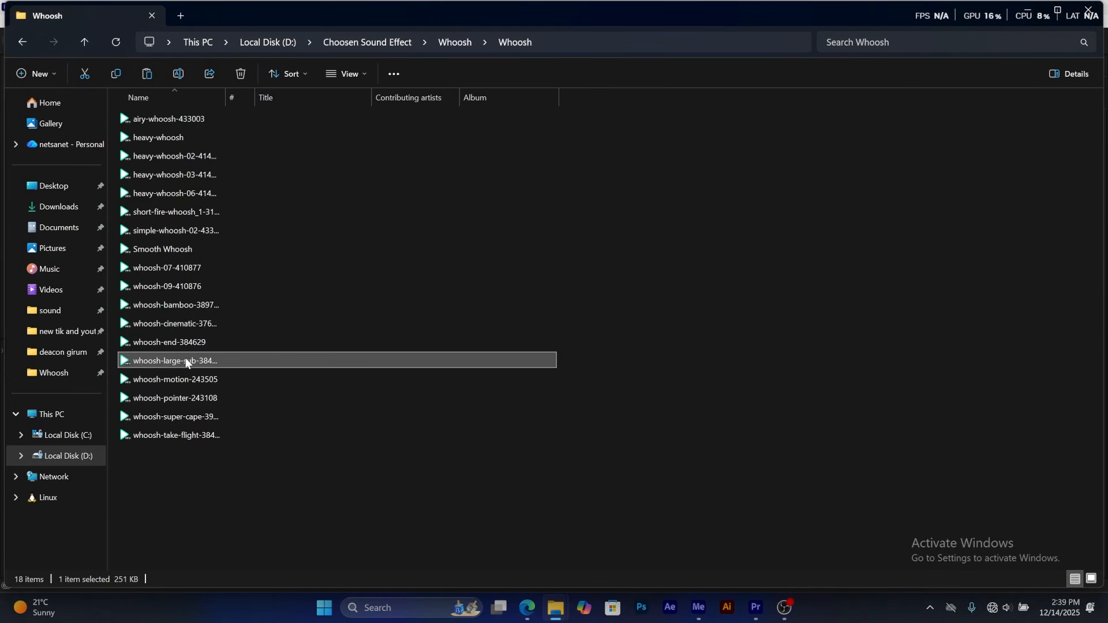
left_click_drag(178, 360, 583, 521)
key("space")
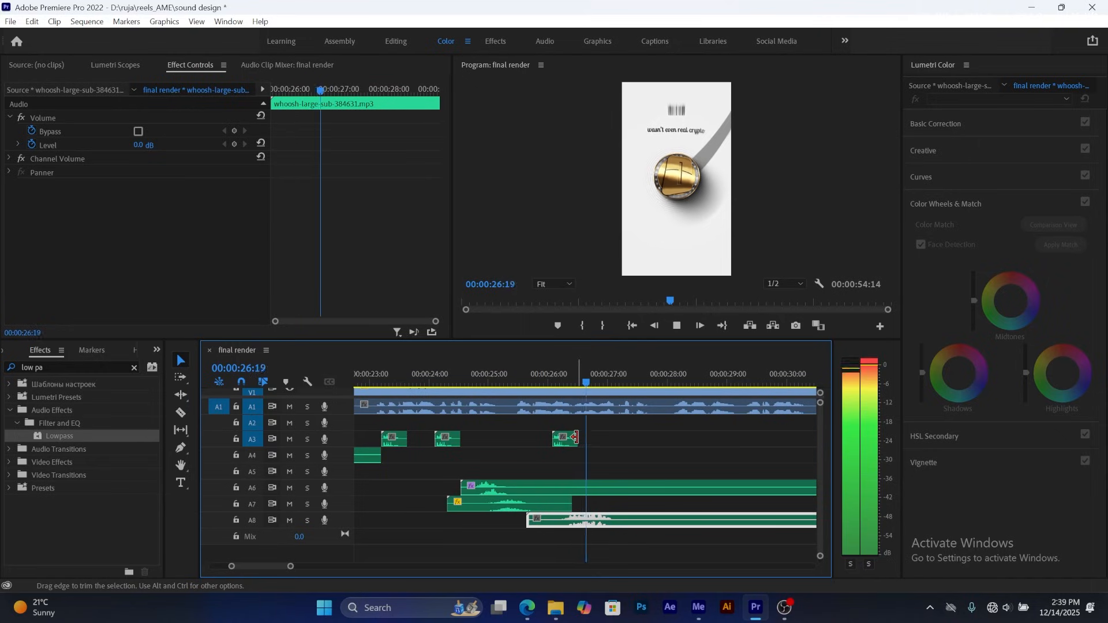
left_click(434, 376)
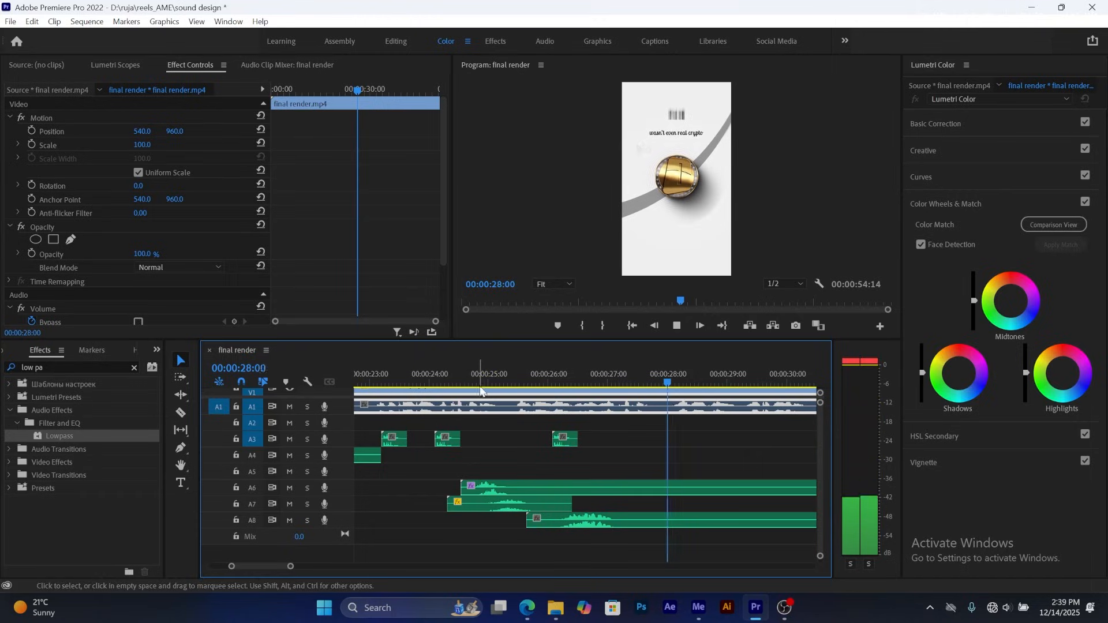
key("space")
- Copy the ui-click-menu clip along track A3 to 00:00:28:01 and 00:00:29:11 for the "No Blockchain" and "No Technology" texts, playing them back
left_click_drag(584, 382, 669, 385)
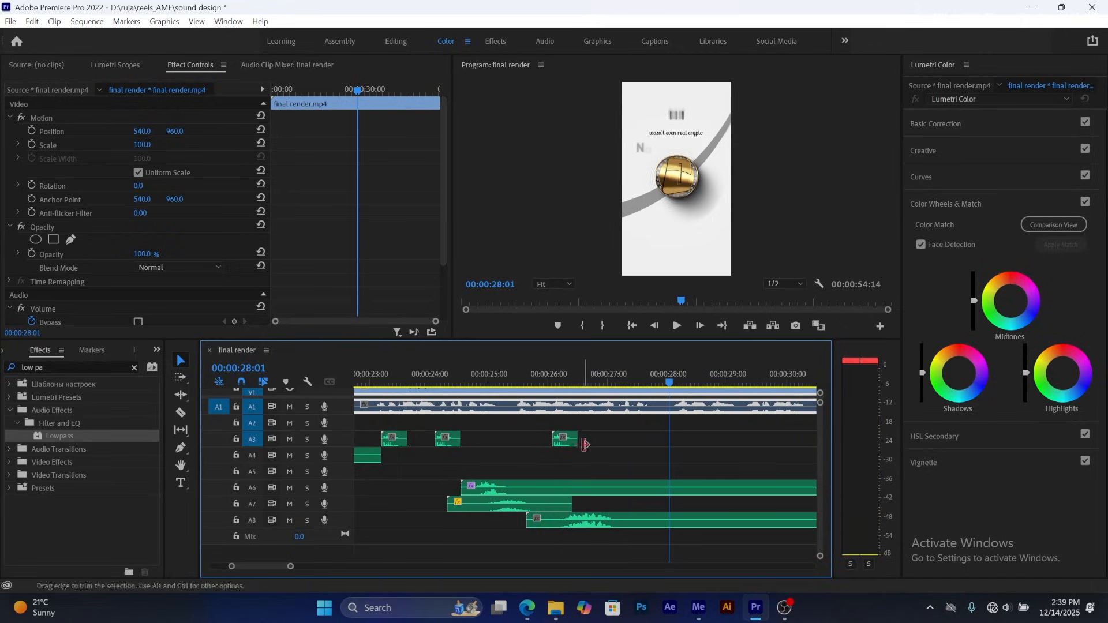
left_click_drag(569, 438, 687, 438)
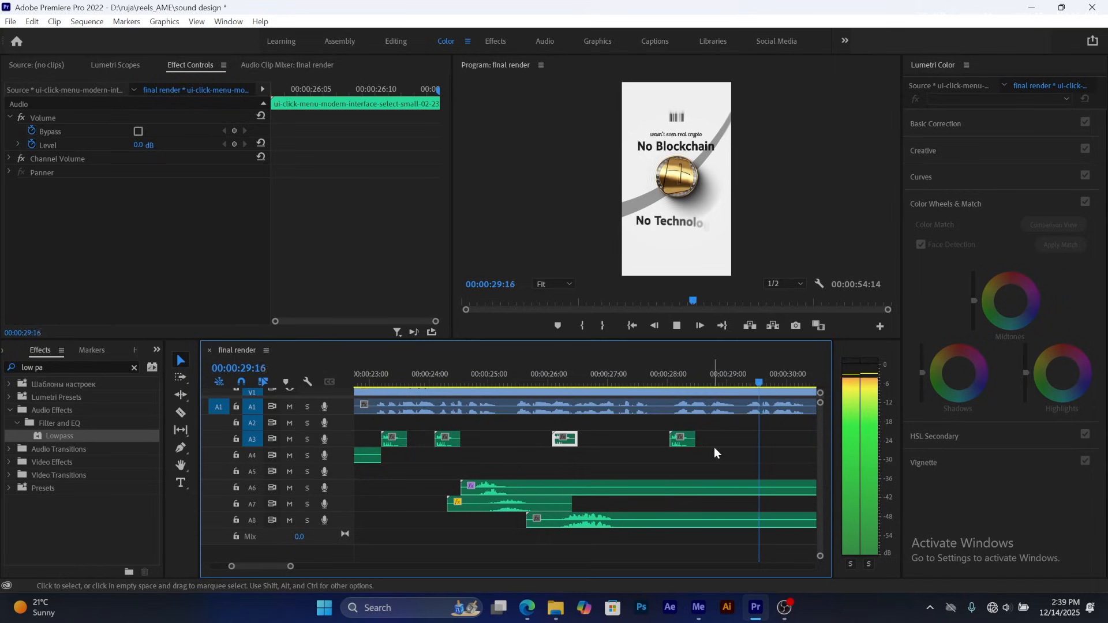
left_click(773, 392)
left_click_drag(764, 386, 750, 383)
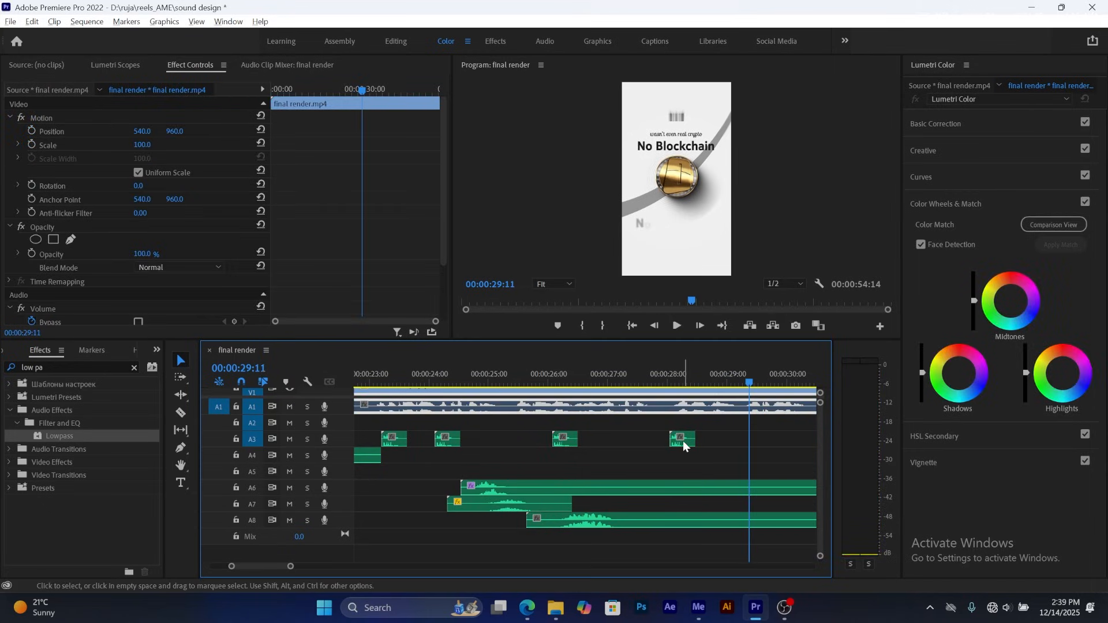
left_click_drag(683, 441, 758, 446)
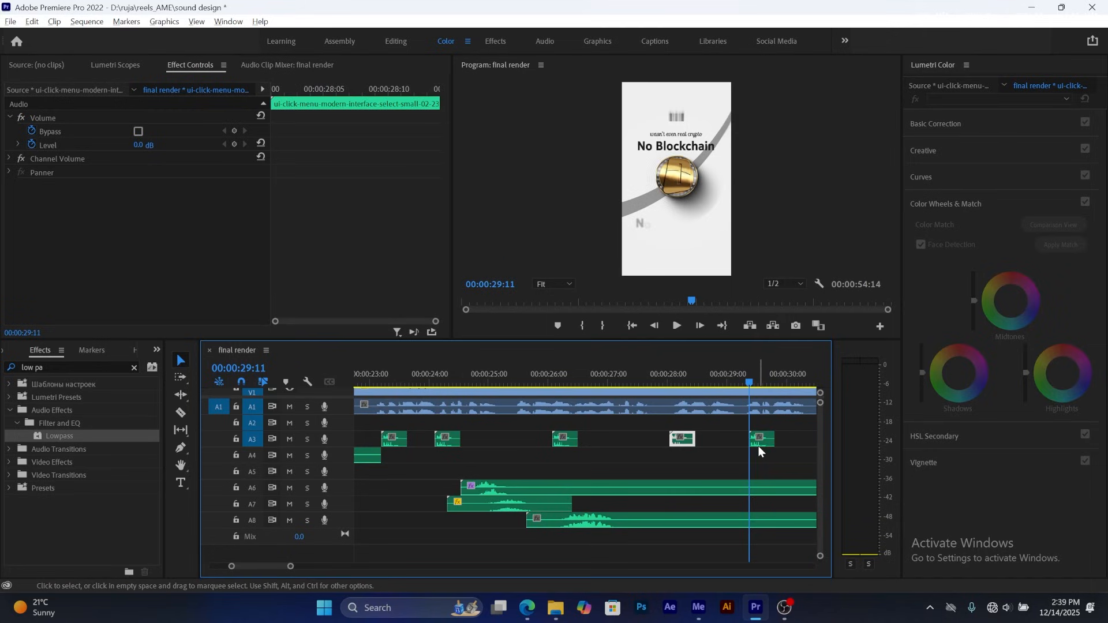
key("space")
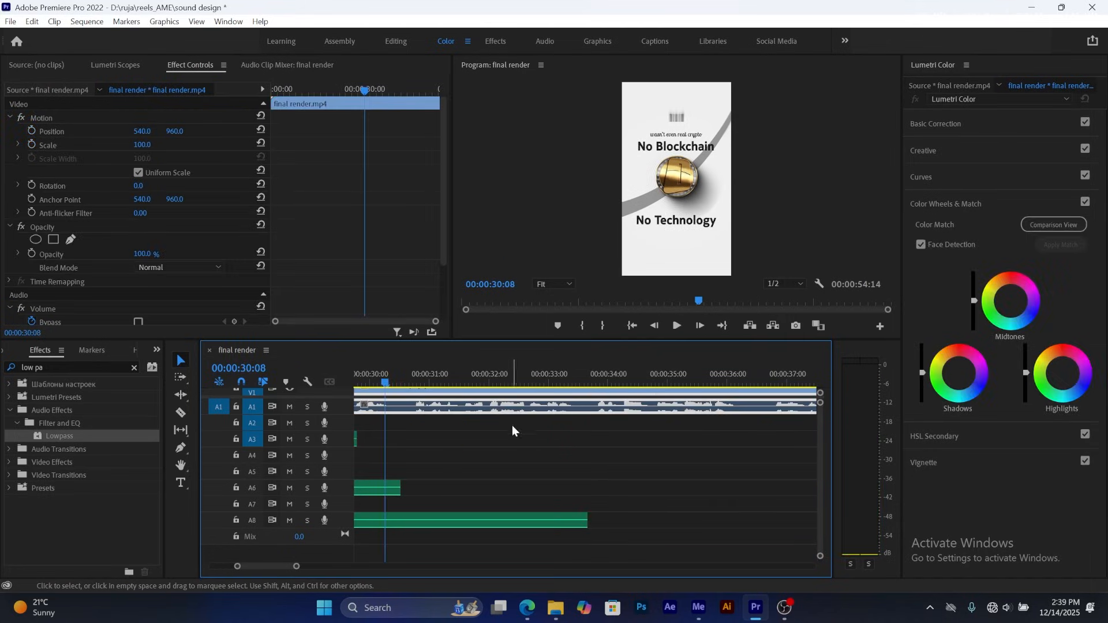
- Play back the cut from the coin scene to the black scene with the "Just one of the biggest SCAM in history" text
left_click(415, 385)
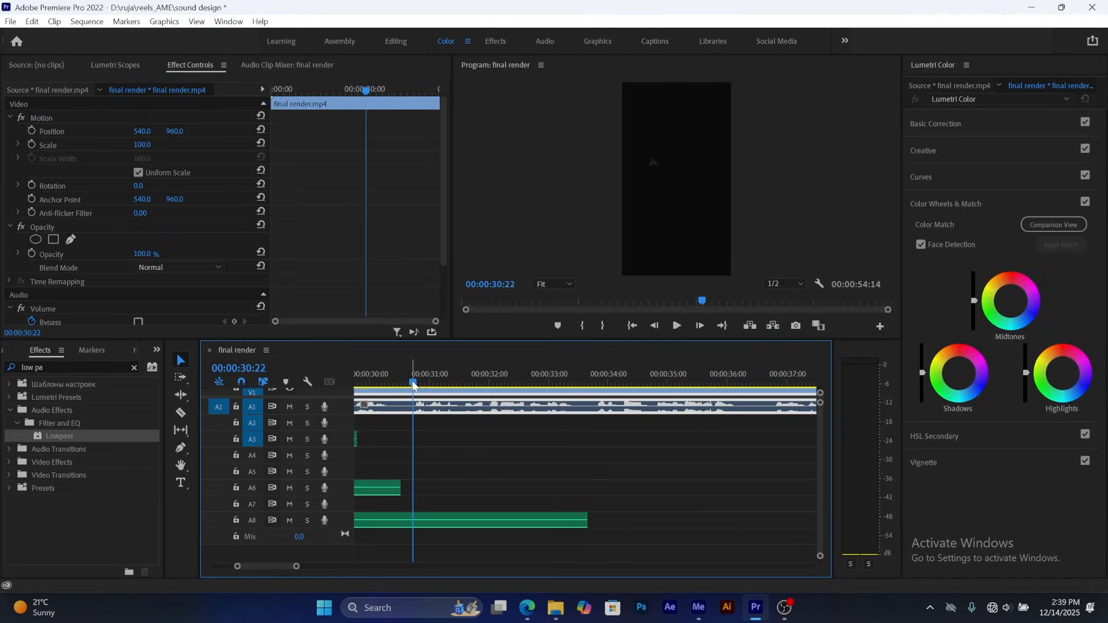
key("space")
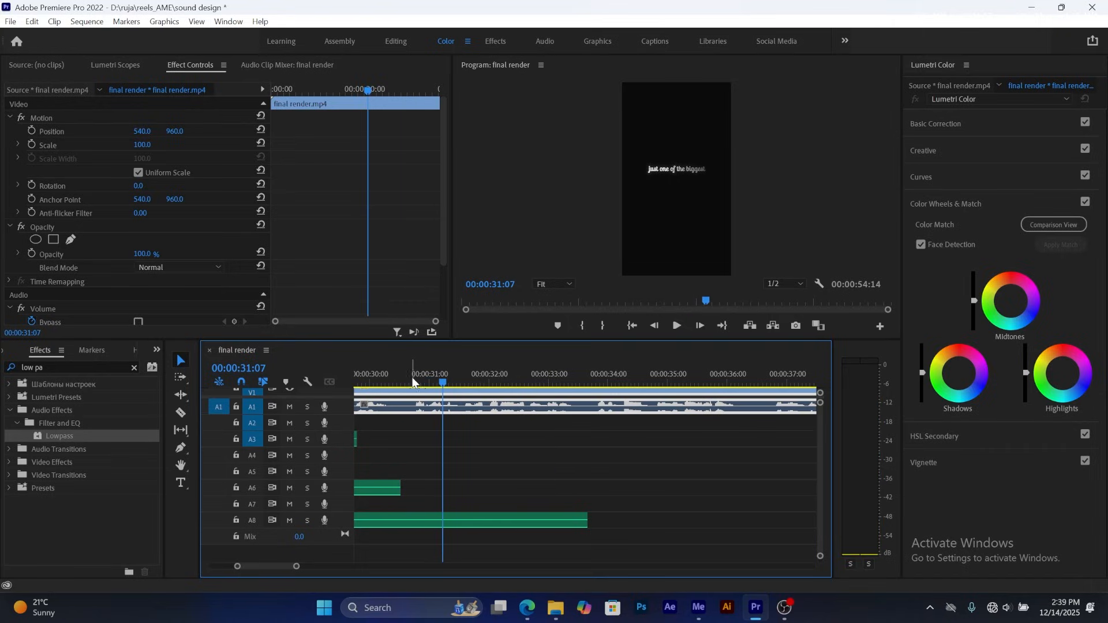
left_click(382, 377)
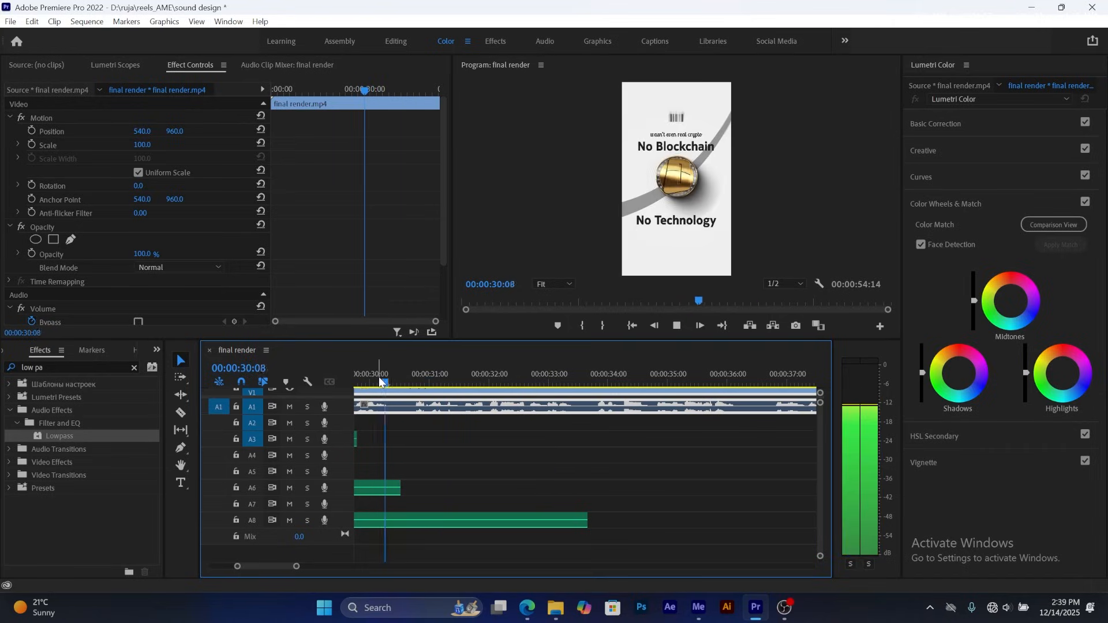
key("space")
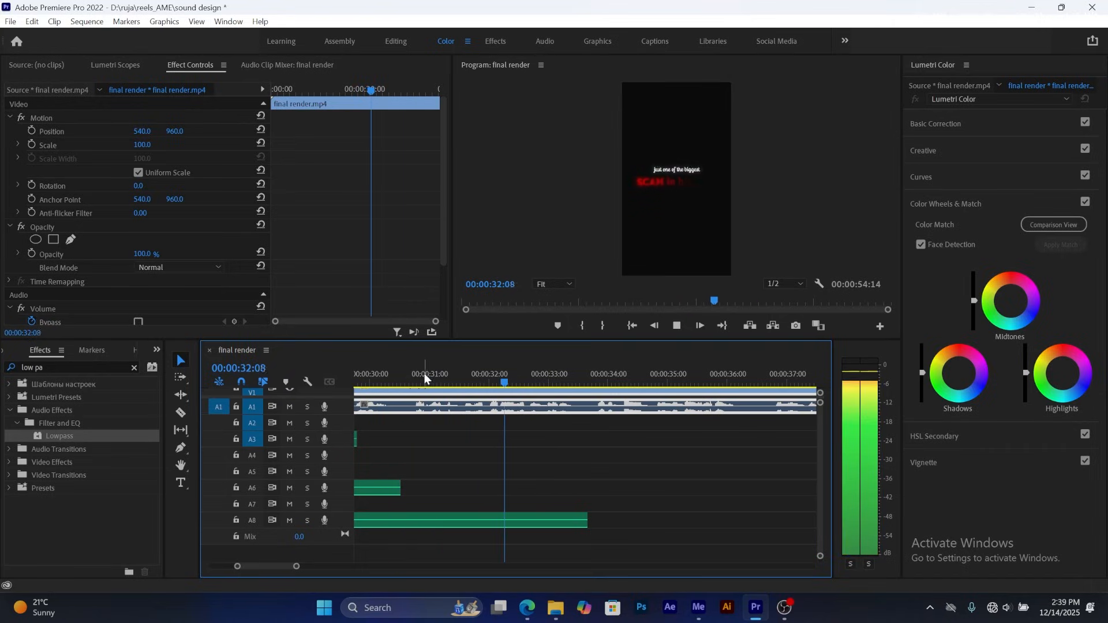
left_click(441, 372)
left_click(367, 378)
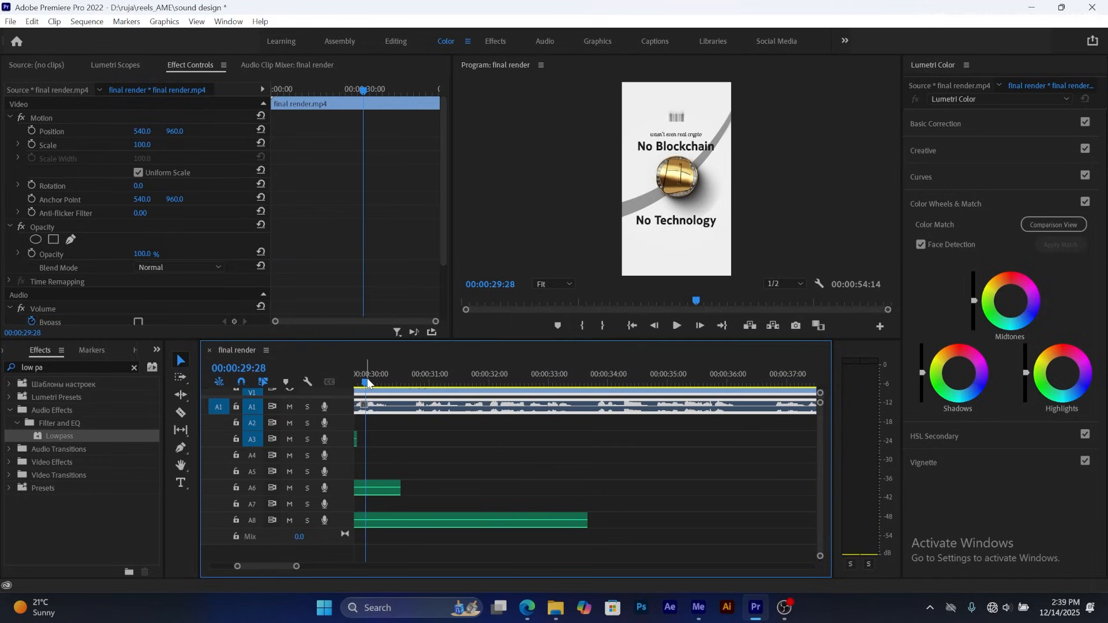
- Play back the coin scene's sounds from 00:00:26:21 and scrub ahead to the red SCAM text at 00:00:32:16
left_click_drag(295, 567, 303, 566)
left_click(543, 382)
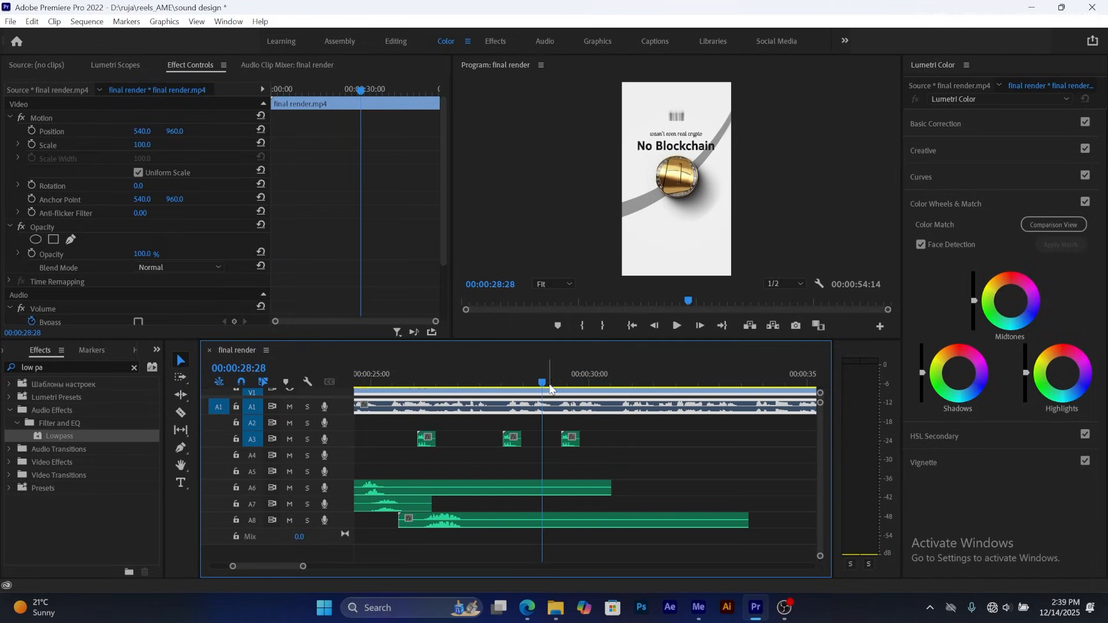
left_click_drag(545, 380, 445, 365)
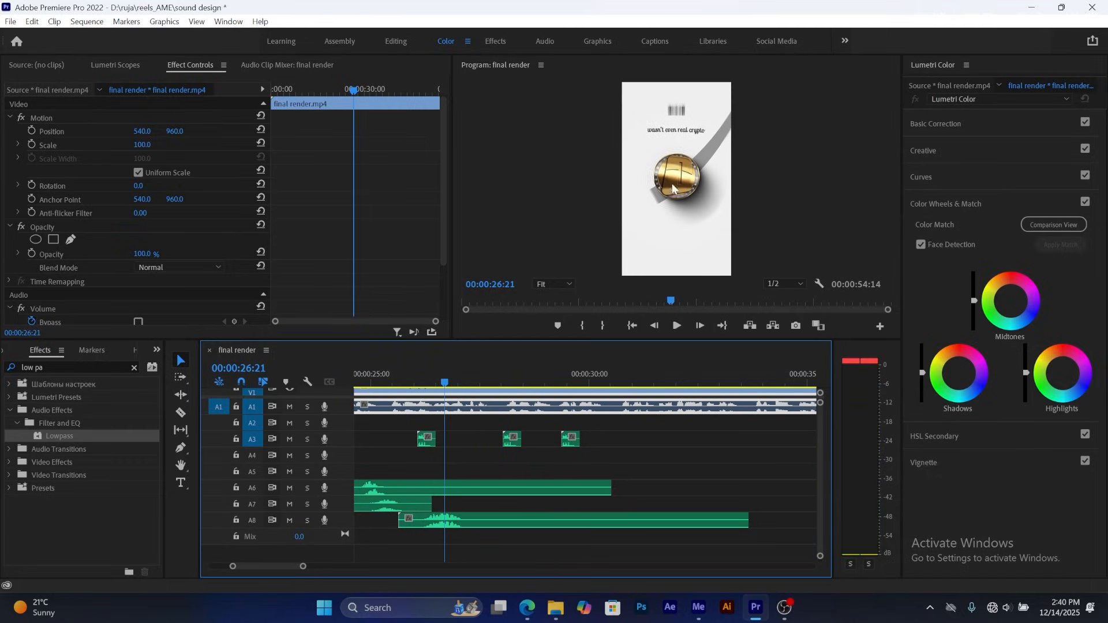
key("space")
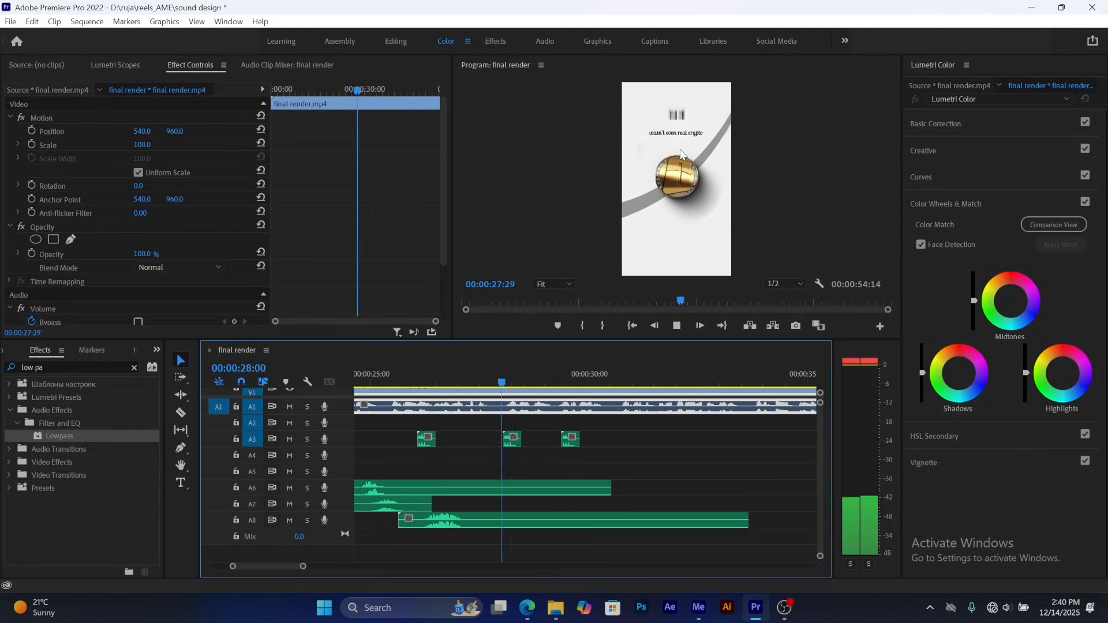
key("space")
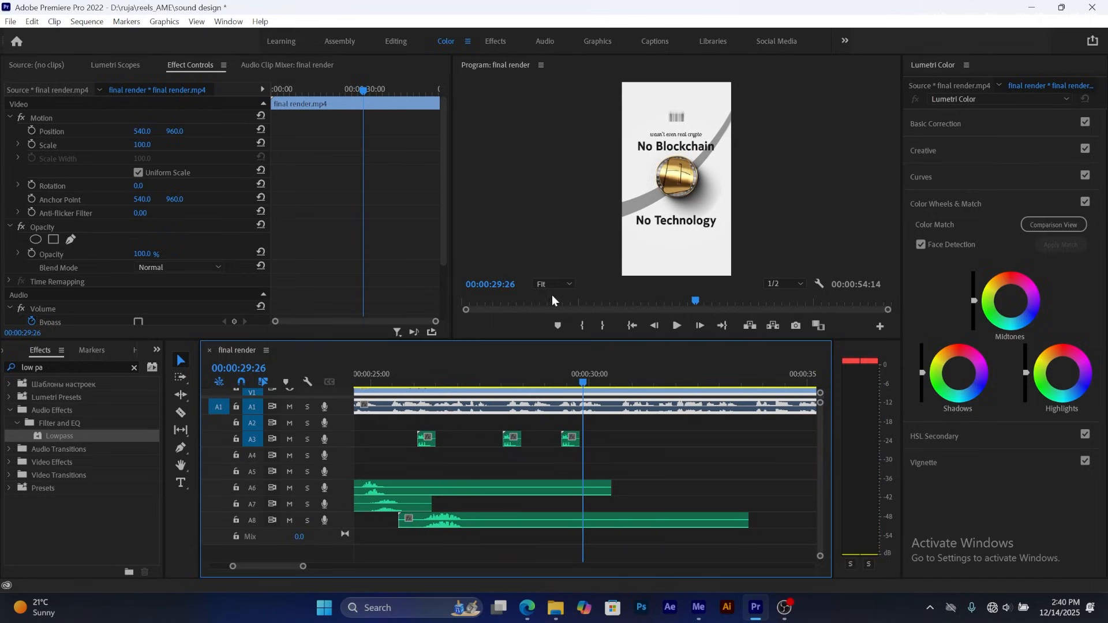
left_click_drag(583, 384, 697, 369)
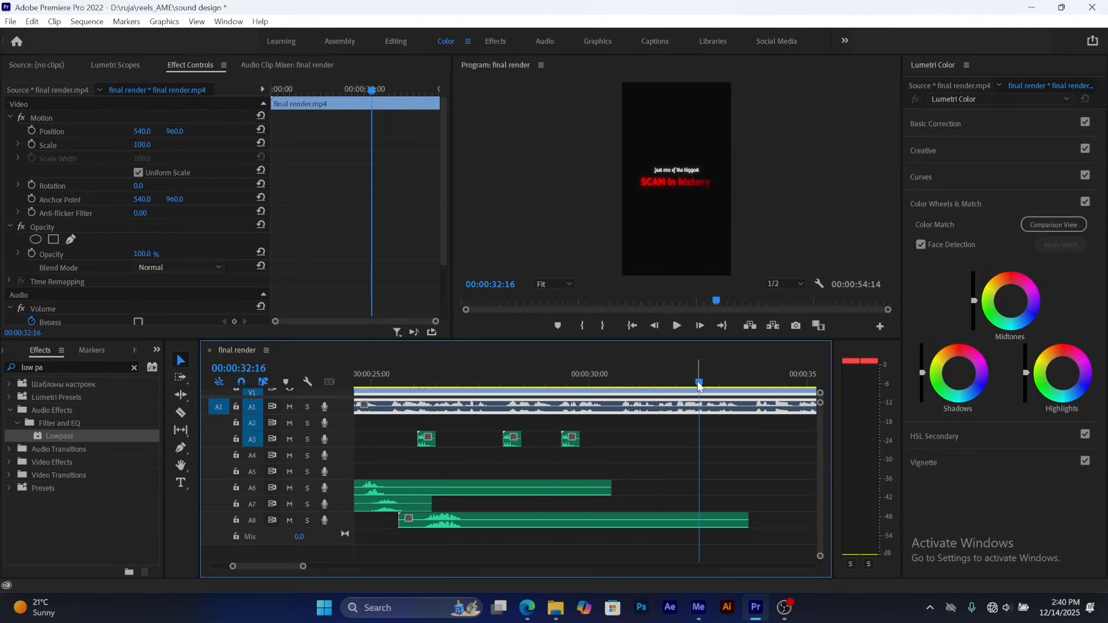
- Move the playhead to 00:00:30:13 and audition Riser 1 and sharp-riser-327342 from the sound library's Riser folder
left_click_drag(699, 384, 607, 373)
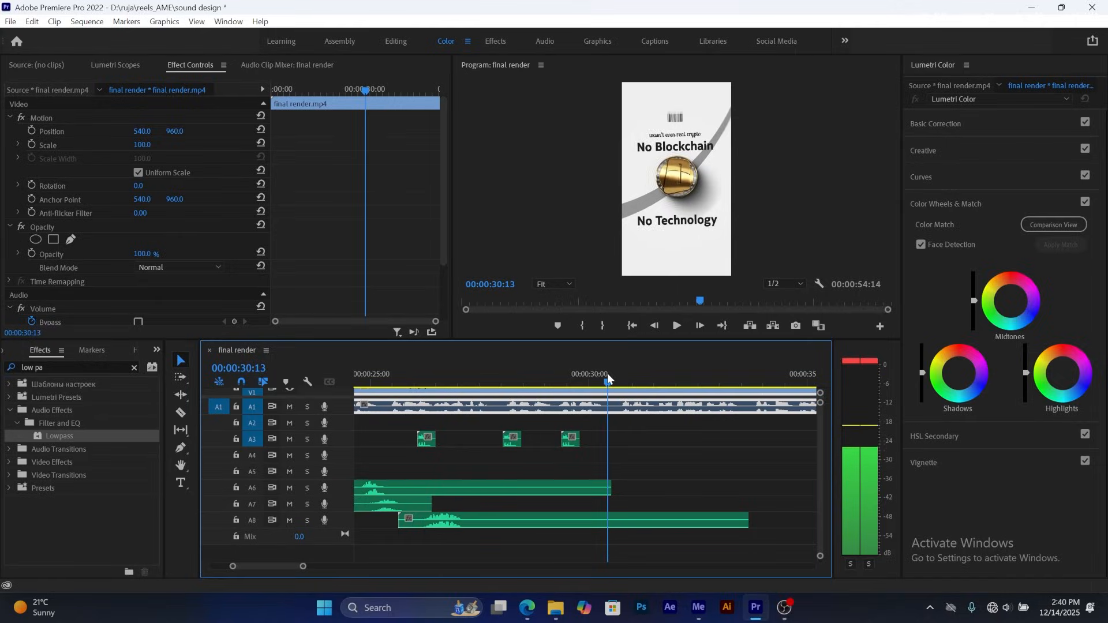
mouse_move(556, 608)
left_click(604, 531)
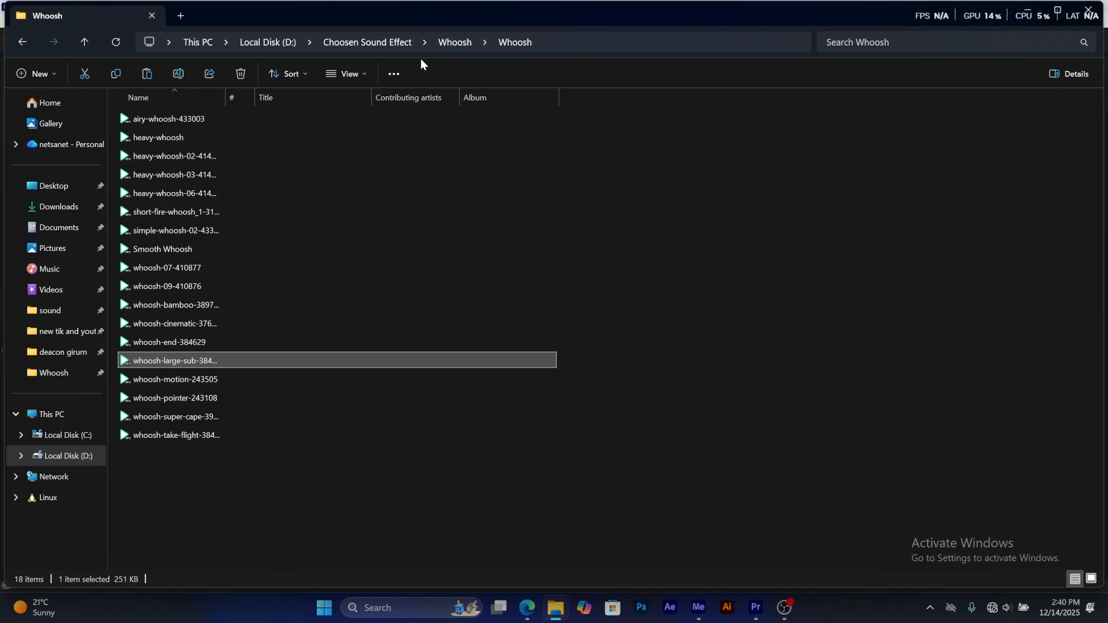
left_click(455, 43)
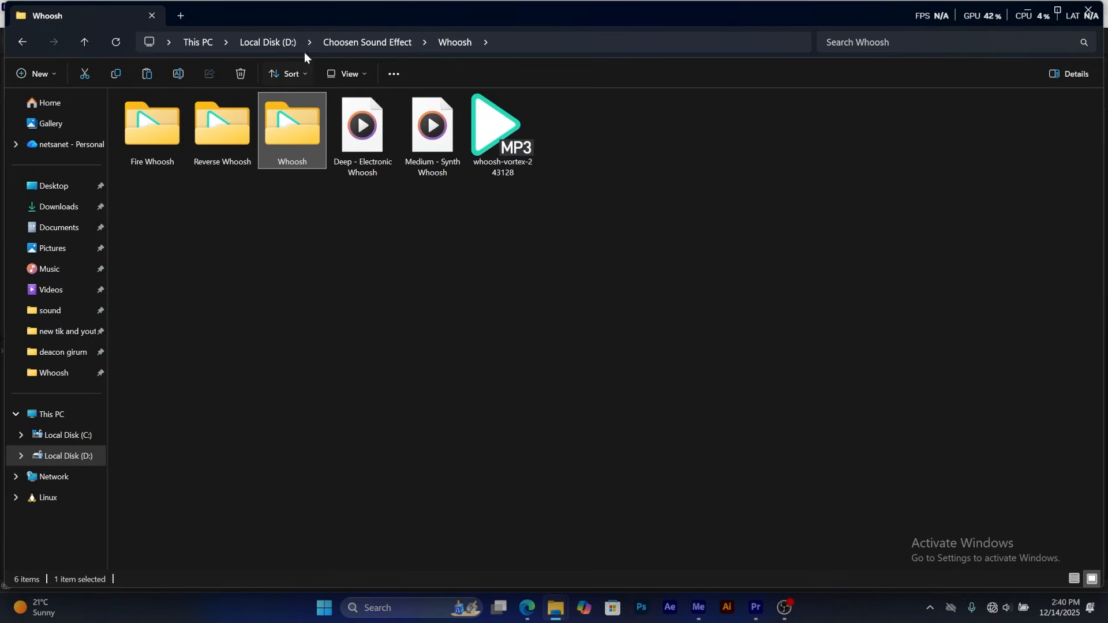
left_click(365, 43)
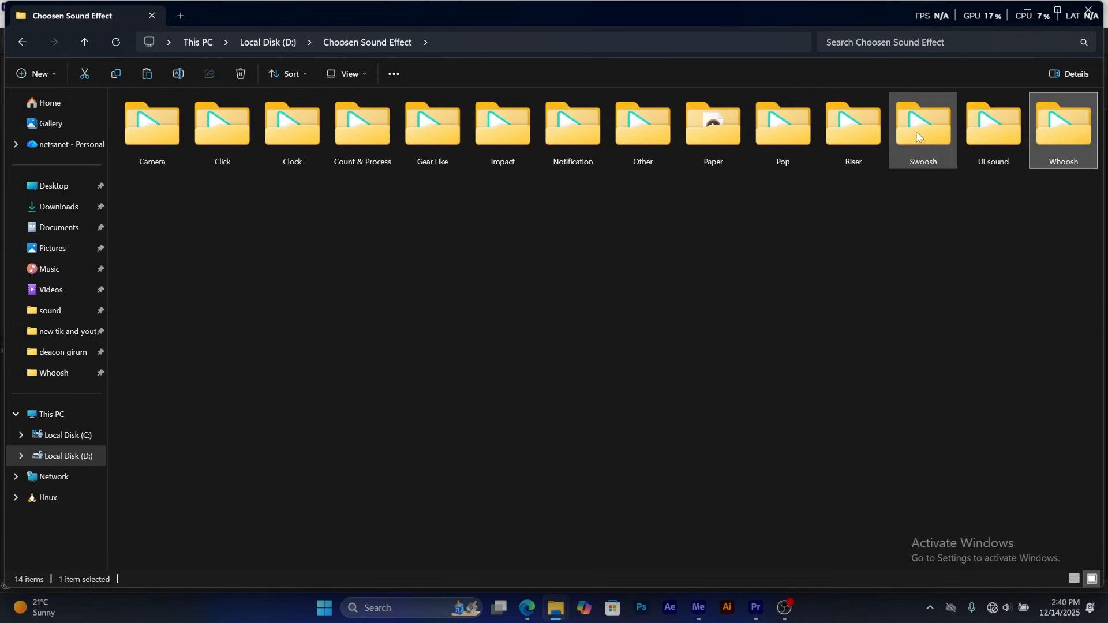
left_click(860, 127)
double_click(860, 131)
double_click(151, 137)
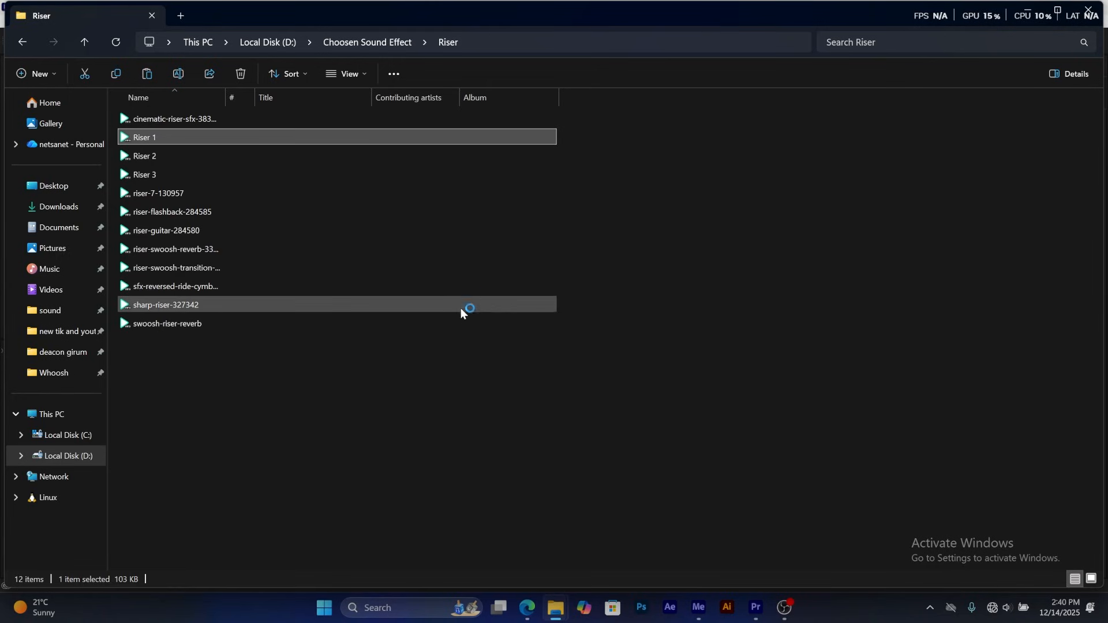
double_click(460, 307)
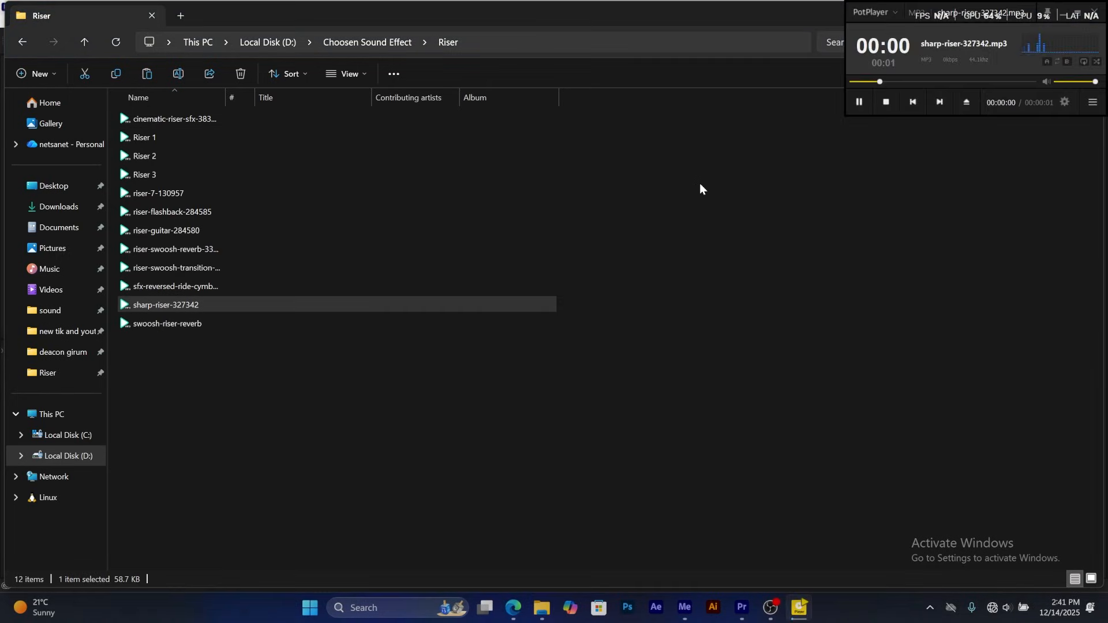
left_click(1095, 14)
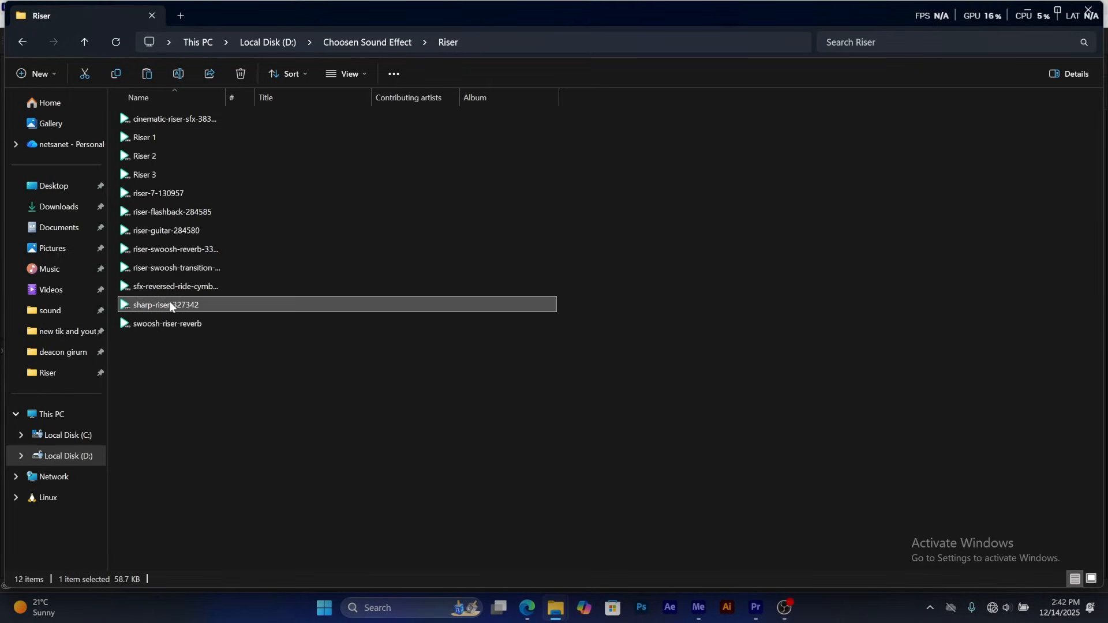
- Add sharp-riser-327342 to track A4, ending at 00:00:32:04 where the red SCAM text appears, and play it back
left_click_drag(168, 304, 614, 456)
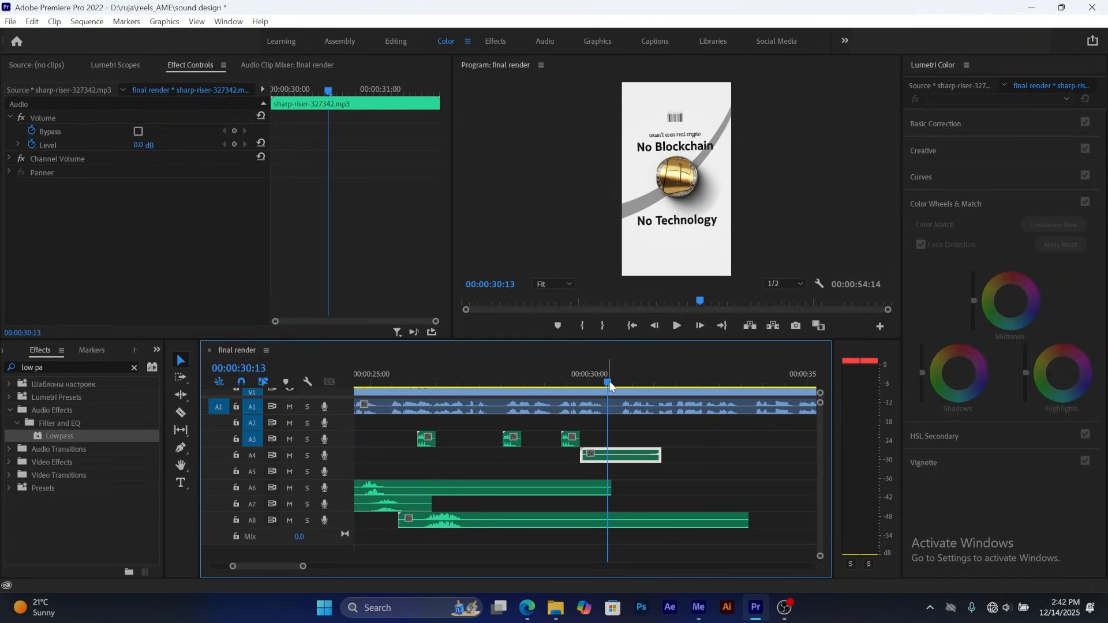
left_click_drag(609, 380, 628, 382)
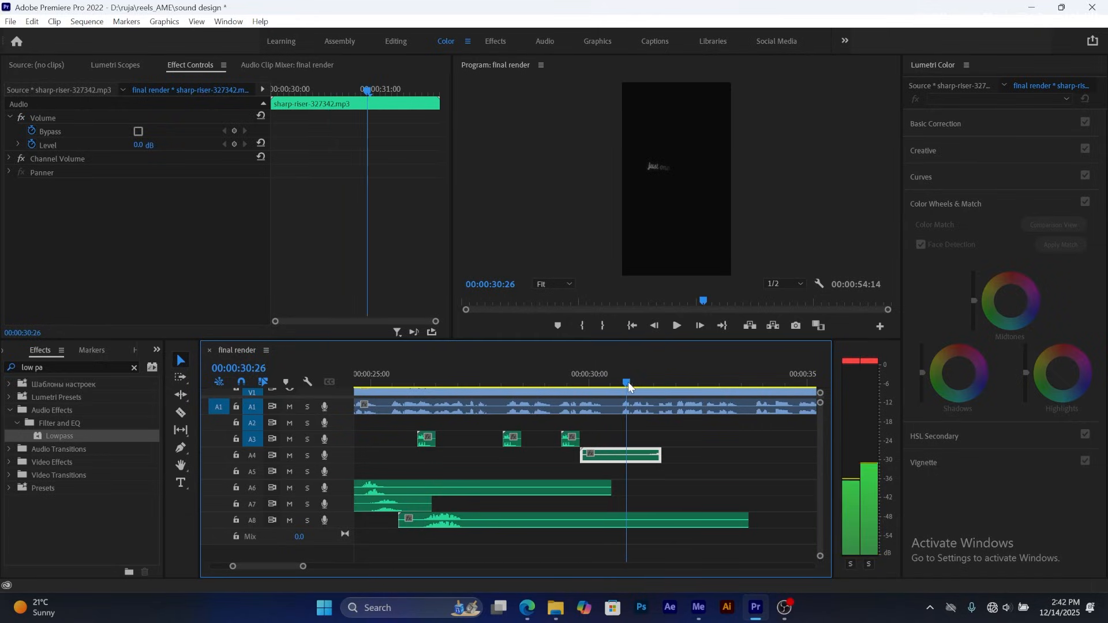
left_click_drag(647, 456, 618, 456)
left_click_drag(629, 381, 686, 389)
left_click_drag(631, 456, 651, 456)
mouse_move(665, 386)
left_mouse_down()
mouse_move(642, 385)
mouse_move(681, 385)
left_mouse_up()
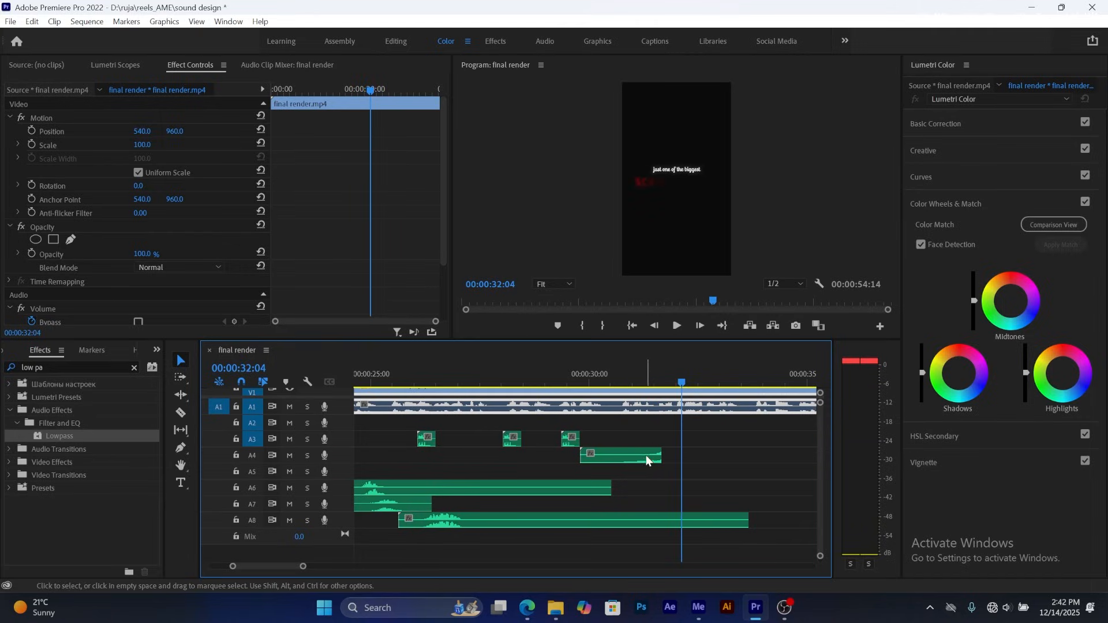
left_click_drag(647, 460, 678, 460)
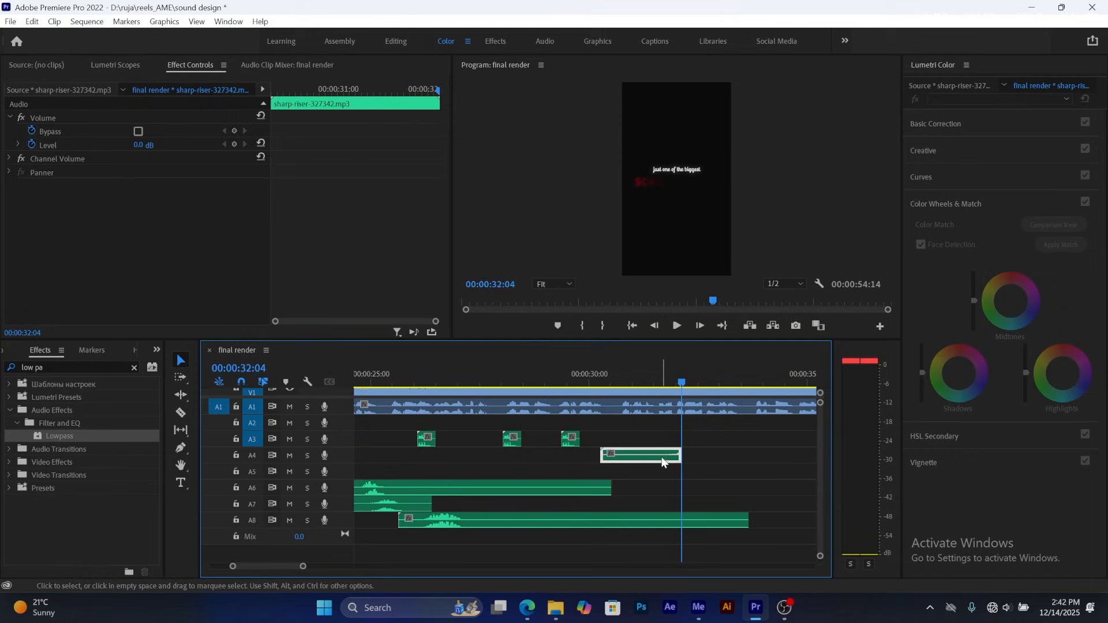
left_click(587, 372)
key("space")
key("space")
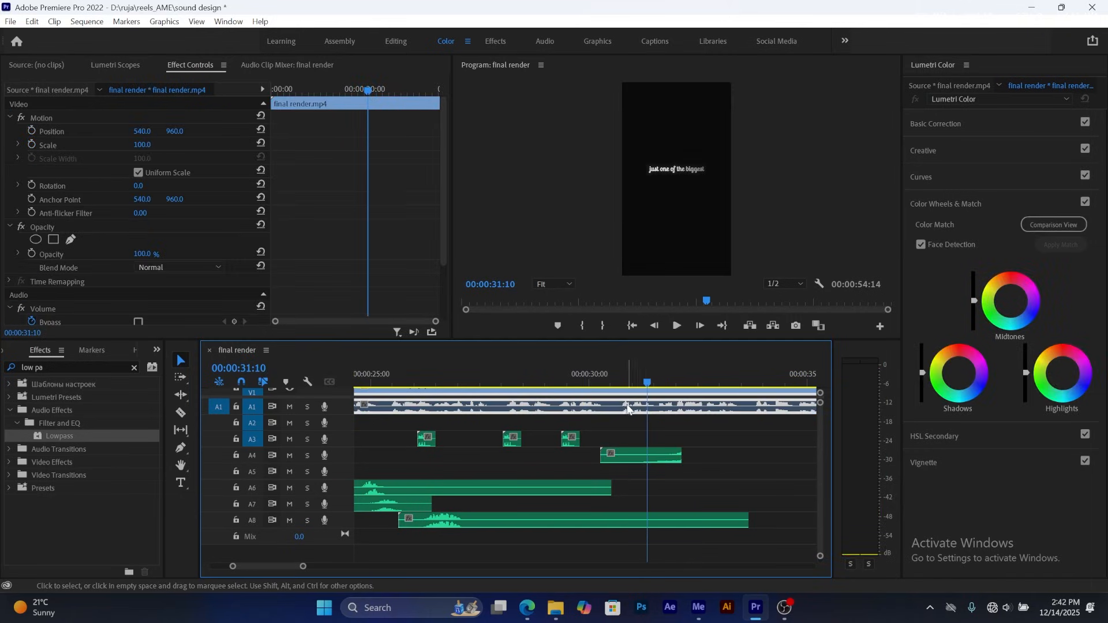
- Return the playhead to the end of the coin scene at 00:00:30:10 and open the sound library's Swoosh folder
left_click_drag(655, 397, 604, 390)
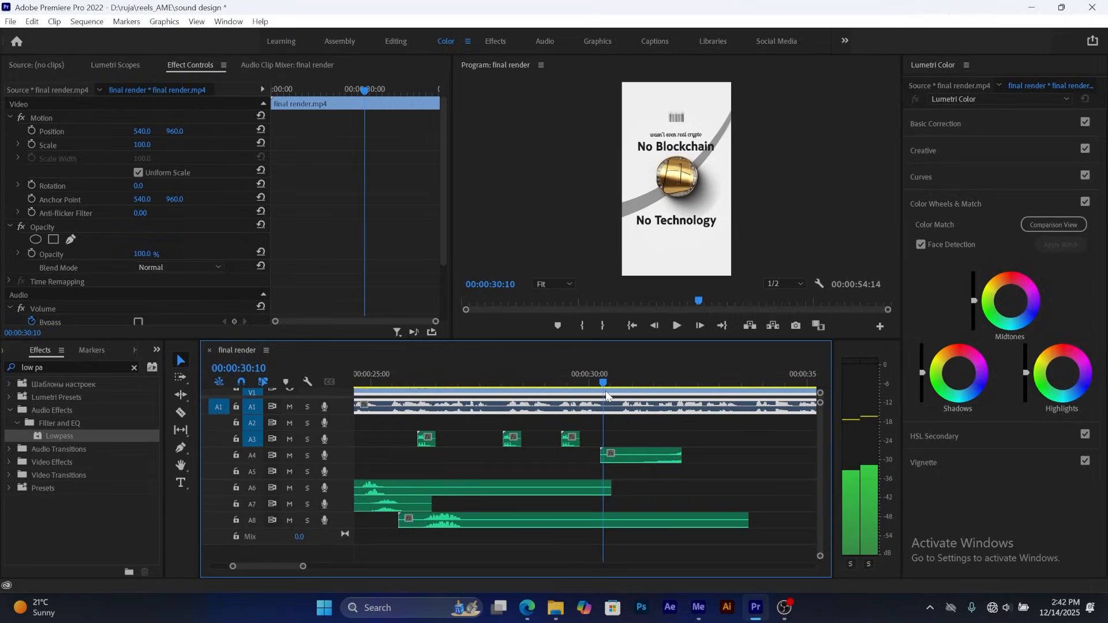
mouse_move(555, 608)
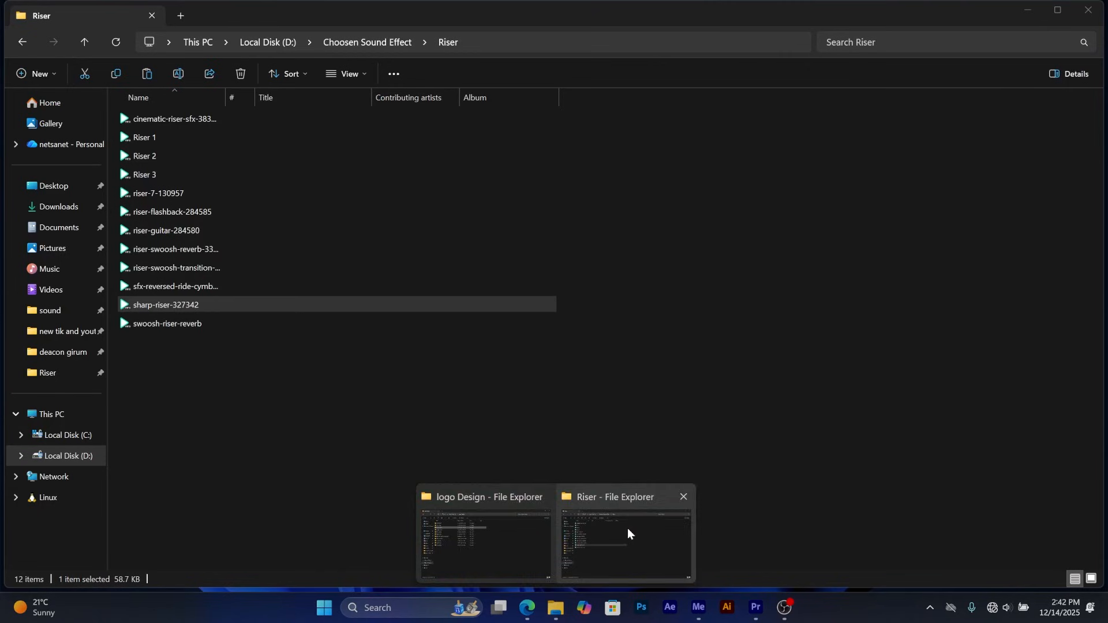
left_click(628, 528)
left_click(401, 43)
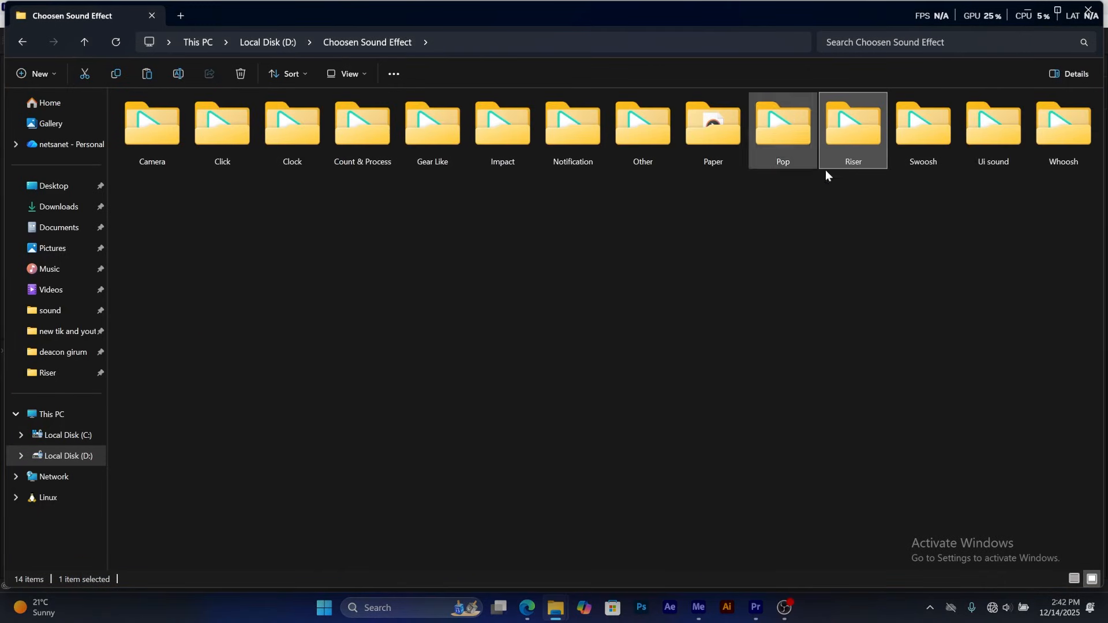
double_click(923, 126)
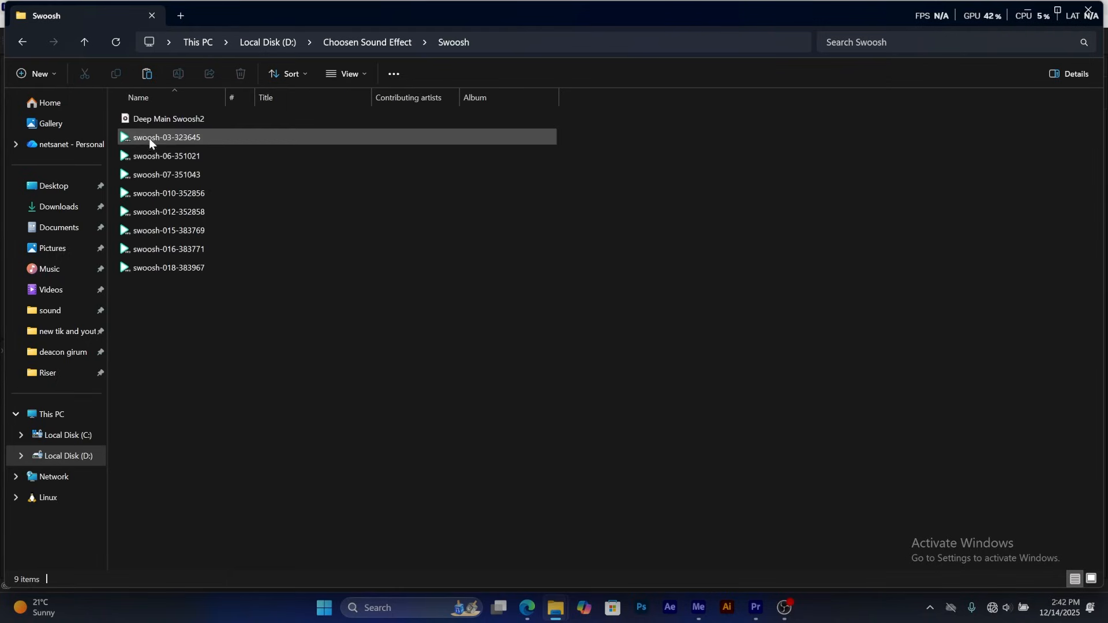
- Add the swoosh-06-351021 sound to track A5, align its start with the A4 clip at 00:00:30:10, and play it back
left_click(161, 139)
left_click(176, 157)
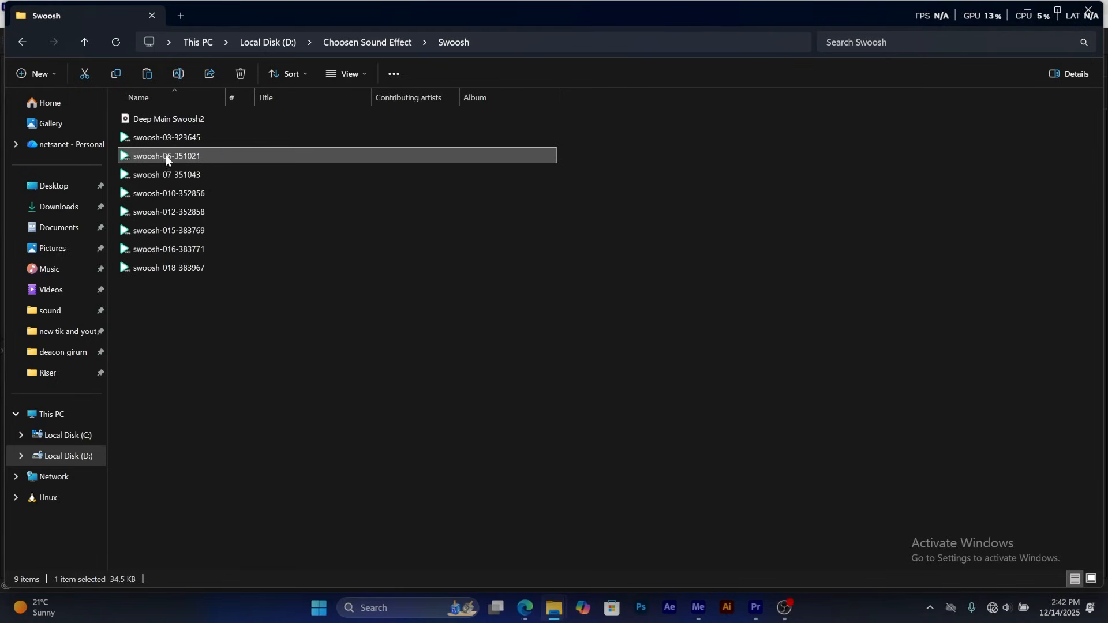
left_click_drag(165, 155, 622, 472)
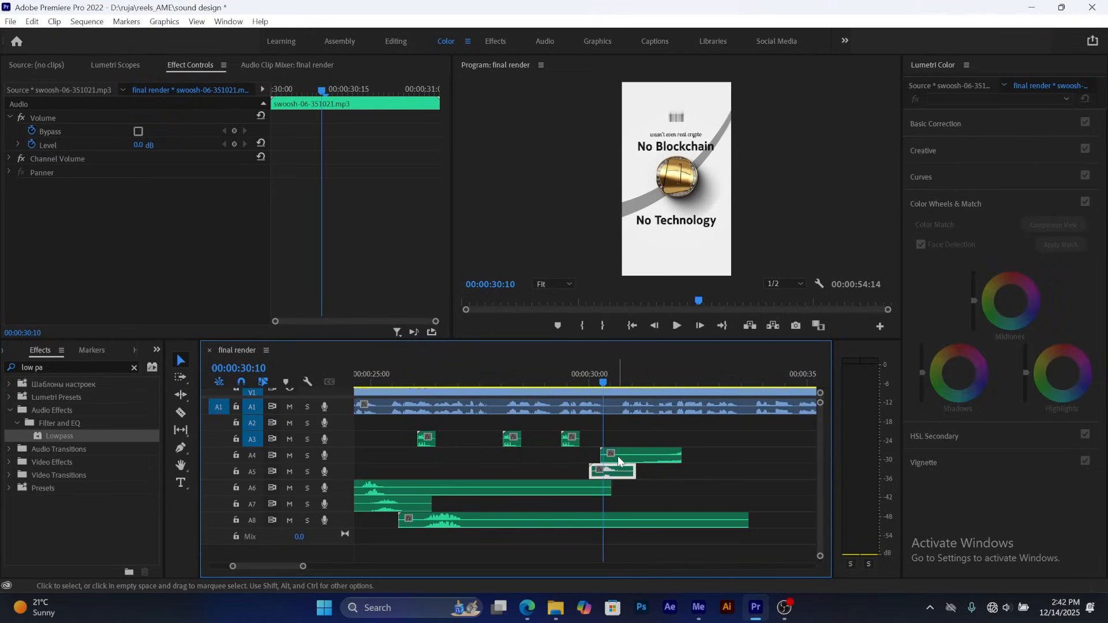
key("space")
left_click_drag(618, 470, 621, 473)
left_click(596, 392)
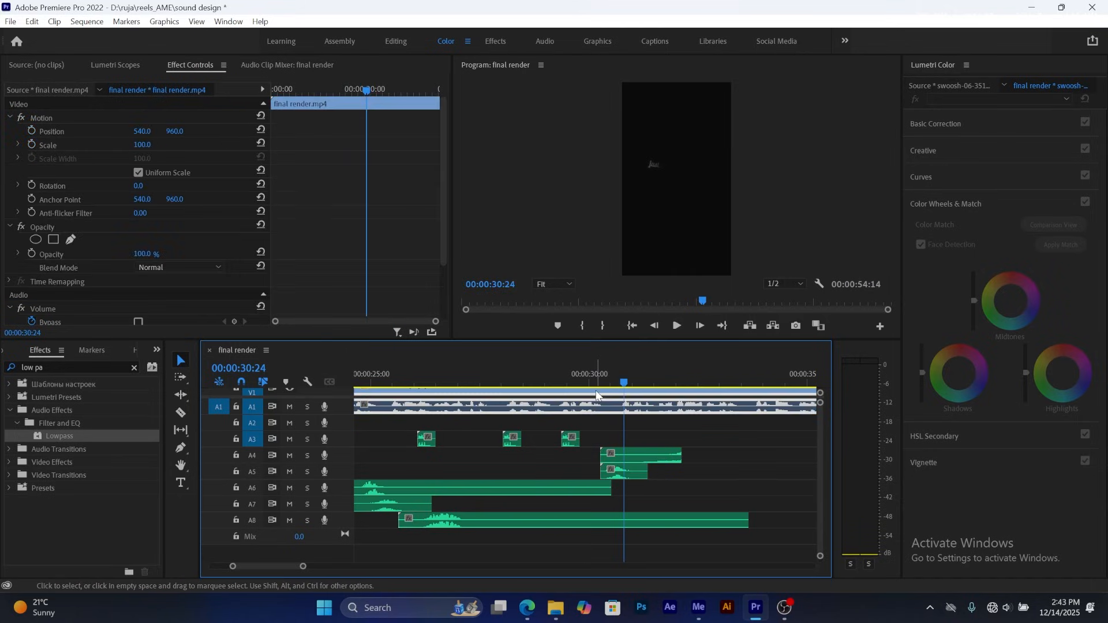
left_click(594, 334)
left_click(600, 367)
key("space")
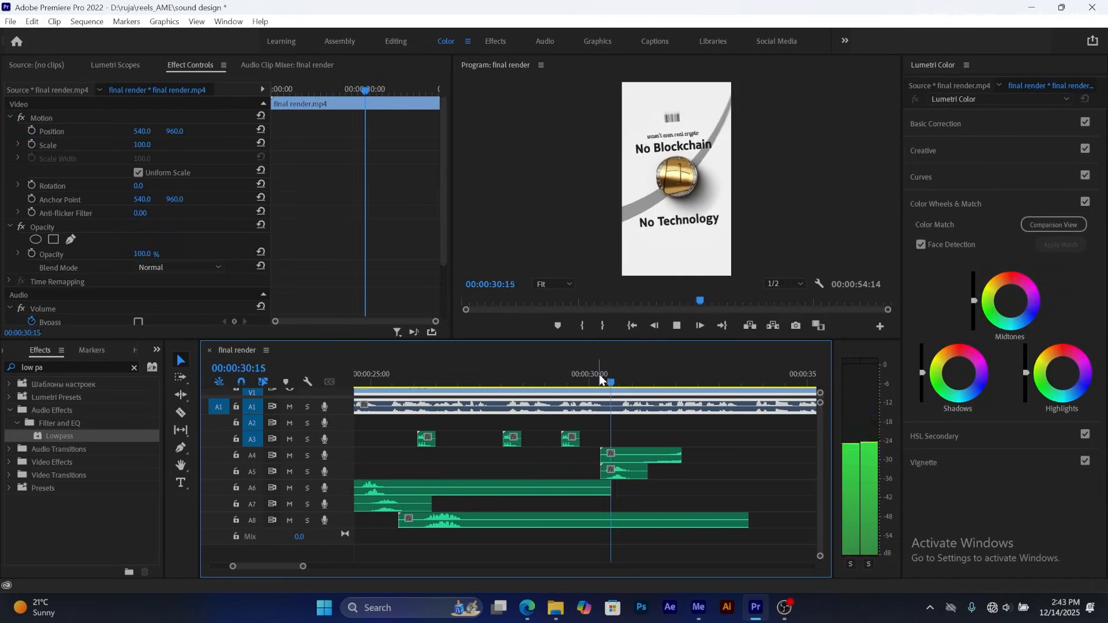
key("space")
- Apply the Lowpass effect to the swoosh clip on track A5 and play that section from about 00:00:30:00
left_click(615, 469)
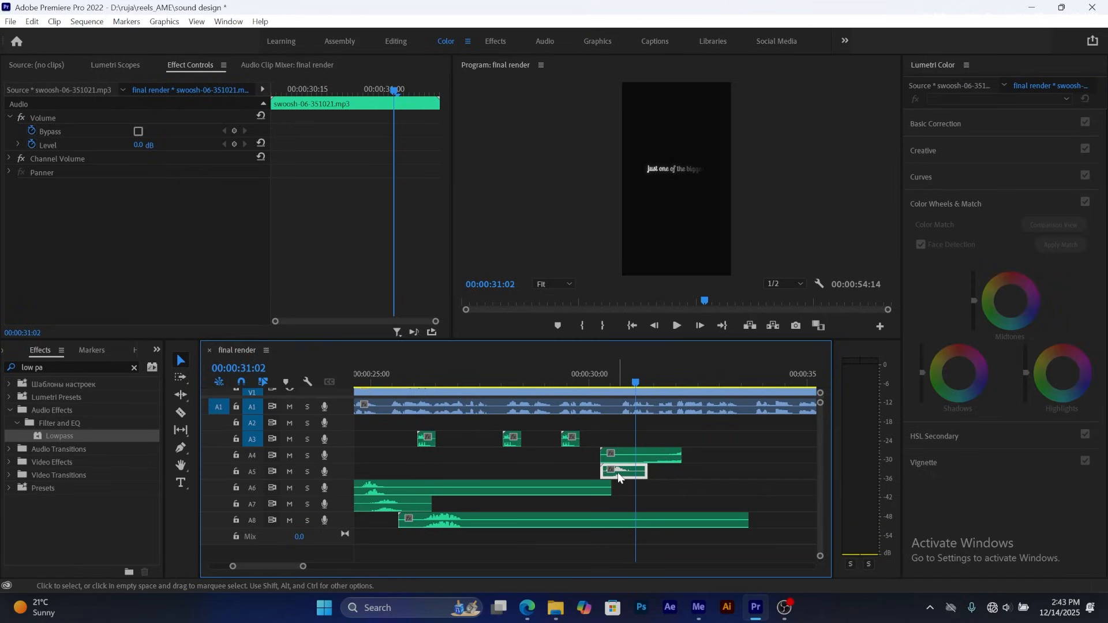
left_click_drag(74, 433, 209, 433)
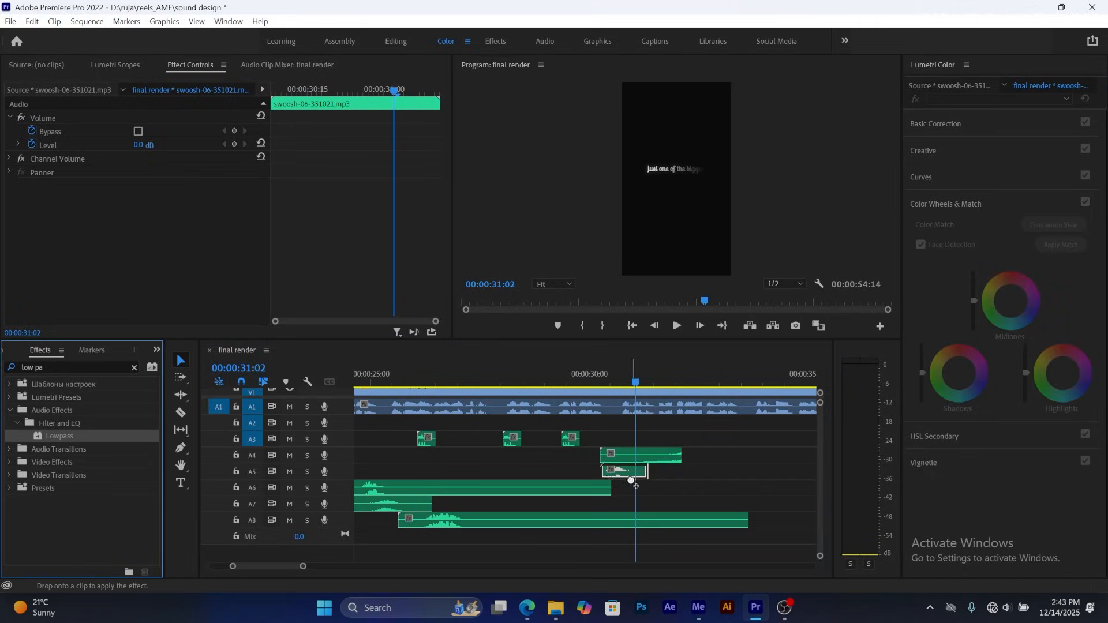
left_click_drag(626, 474, 626, 473)
left_click(597, 372)
key("space")
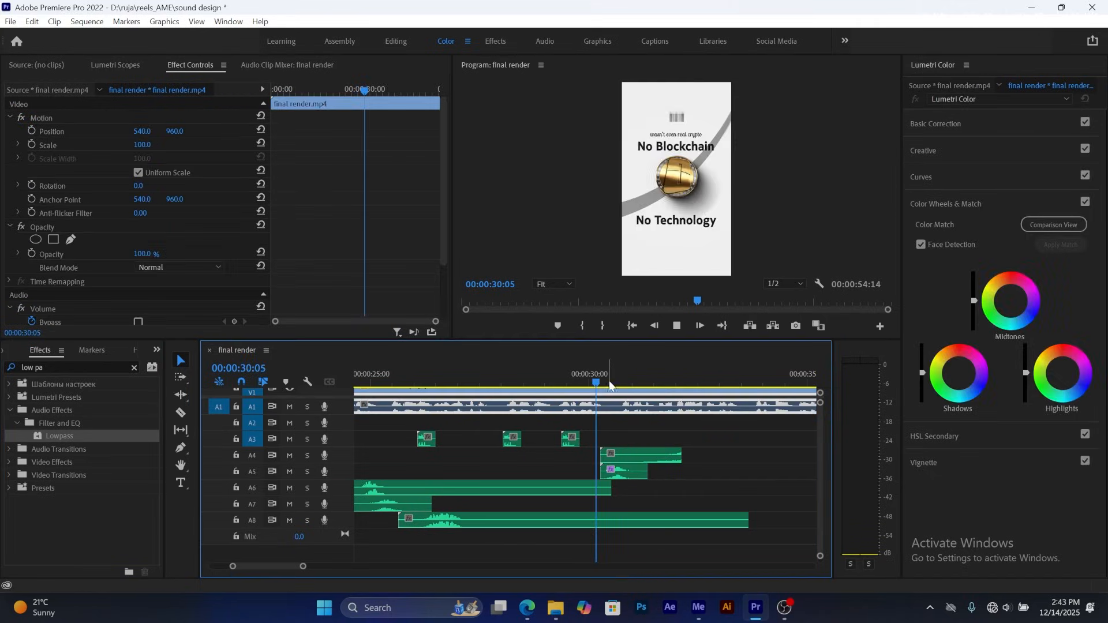
left_click(603, 372)
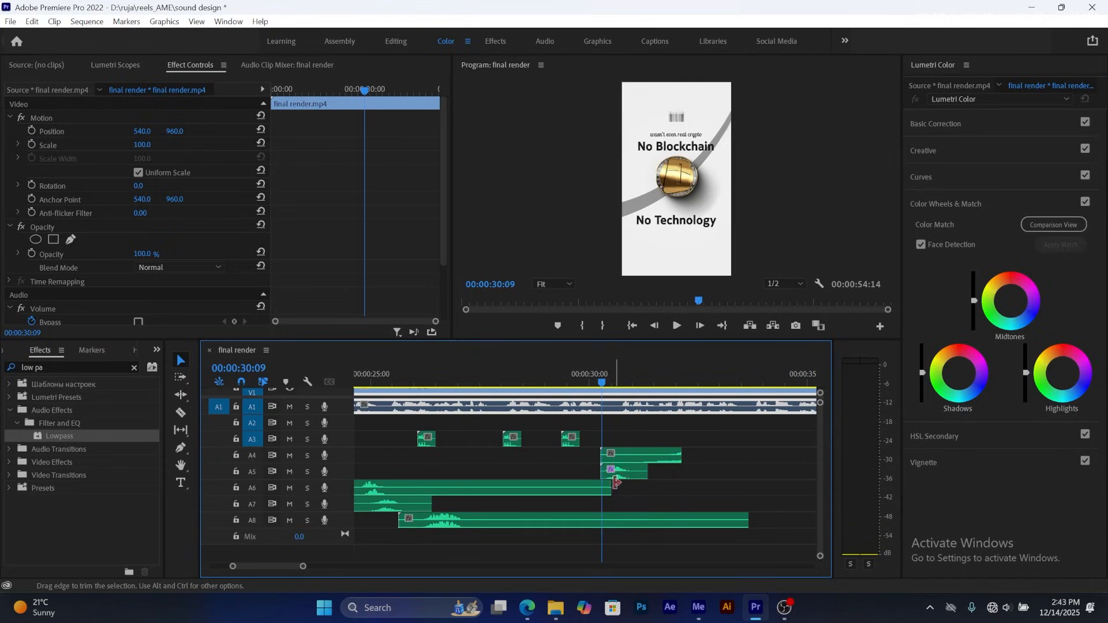
- Shift the swoosh clip on A5 slightly earlier so it starts just before the A4 clip, checking the timing by playback
left_click_drag(302, 570, 284, 570)
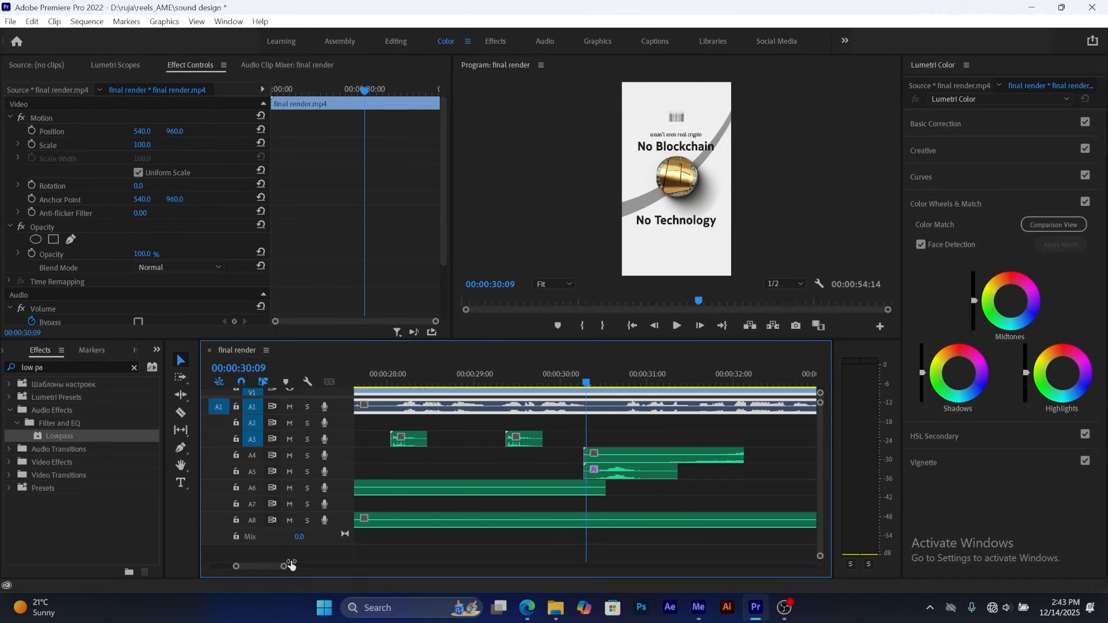
mouse_move(617, 471)
left_mouse_down()
mouse_move(604, 472)
mouse_move(613, 467)
left_mouse_up()
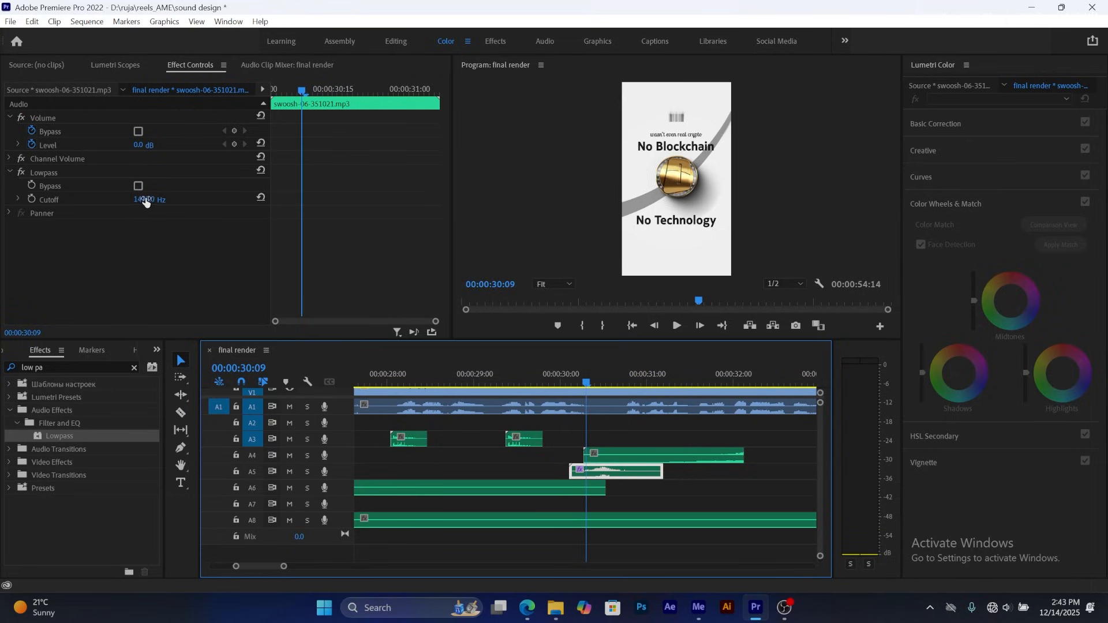
left_click(598, 394)
key("space")
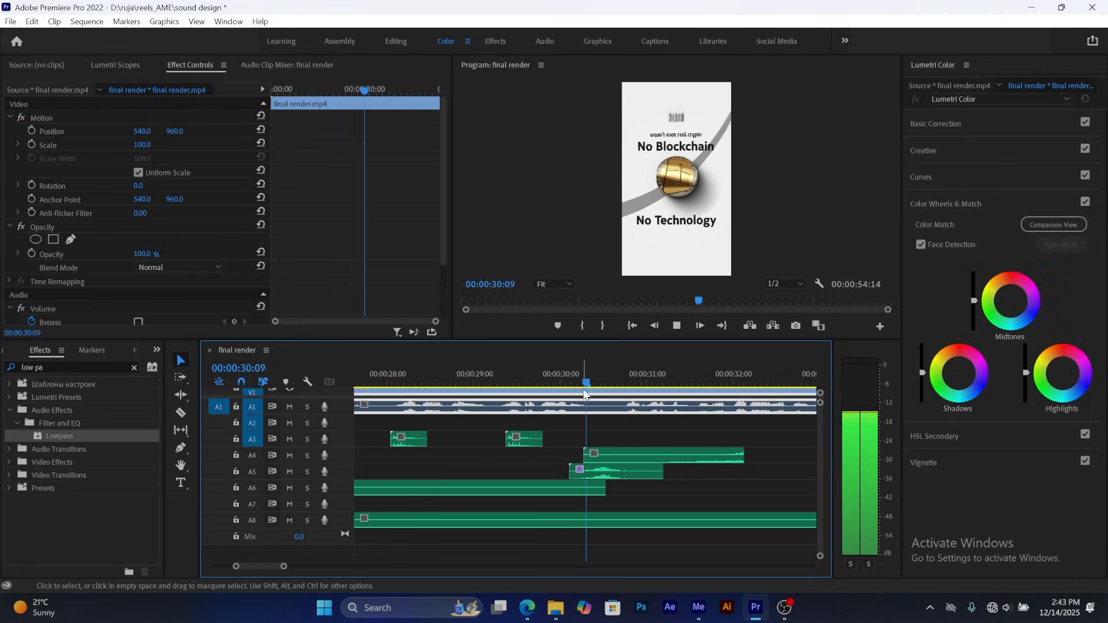
left_click_drag(600, 469, 606, 469)
left_click(568, 377)
key("space")
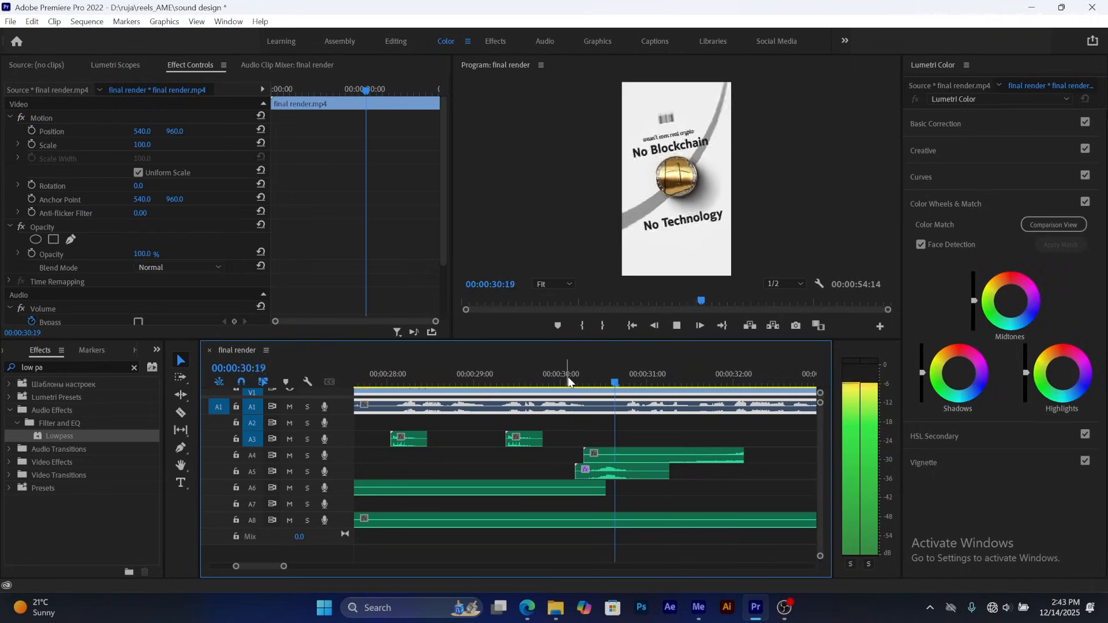
key("space")
left_click(561, 375)
key("space")
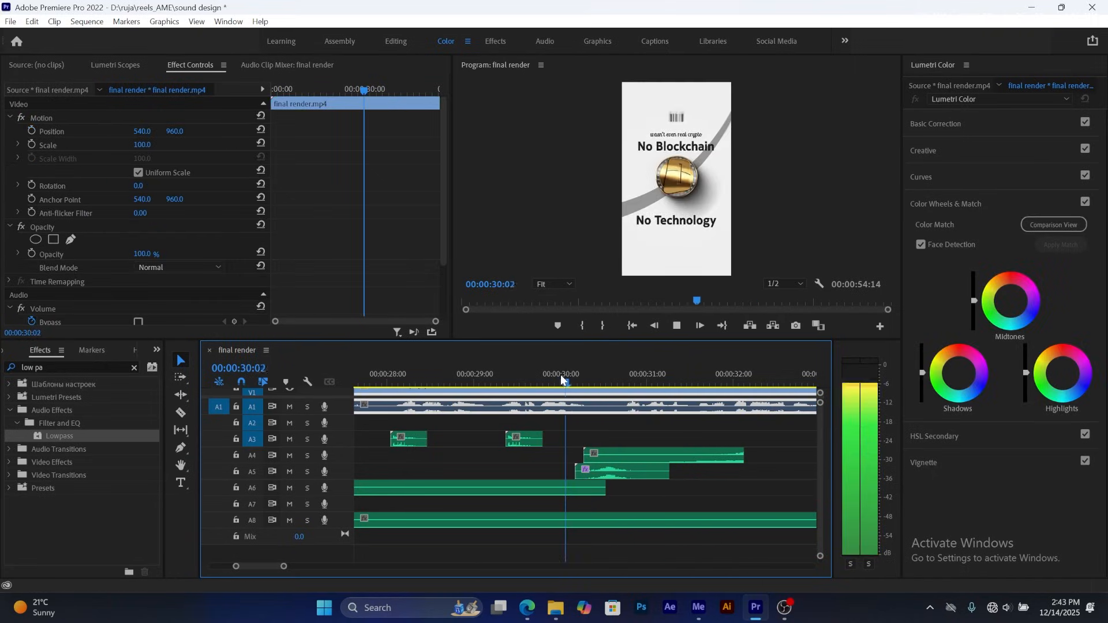
key("space")
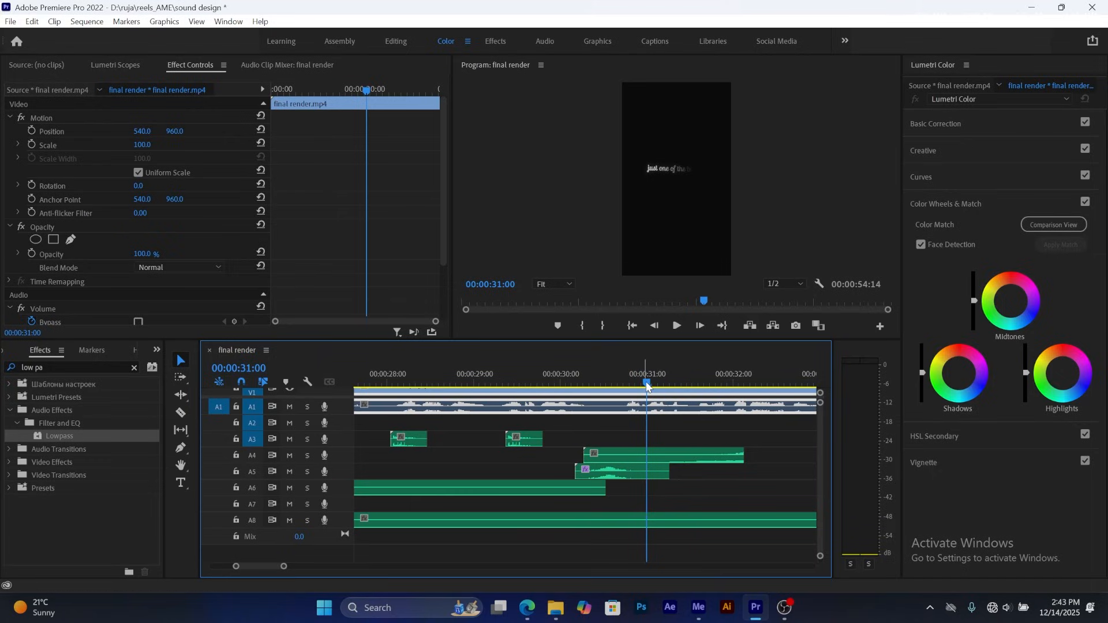
- Duplicate the short sound clip on track A3 to 00:00:30:22, where the black text scene begins, and play it back
left_click_drag(622, 378, 623, 380)
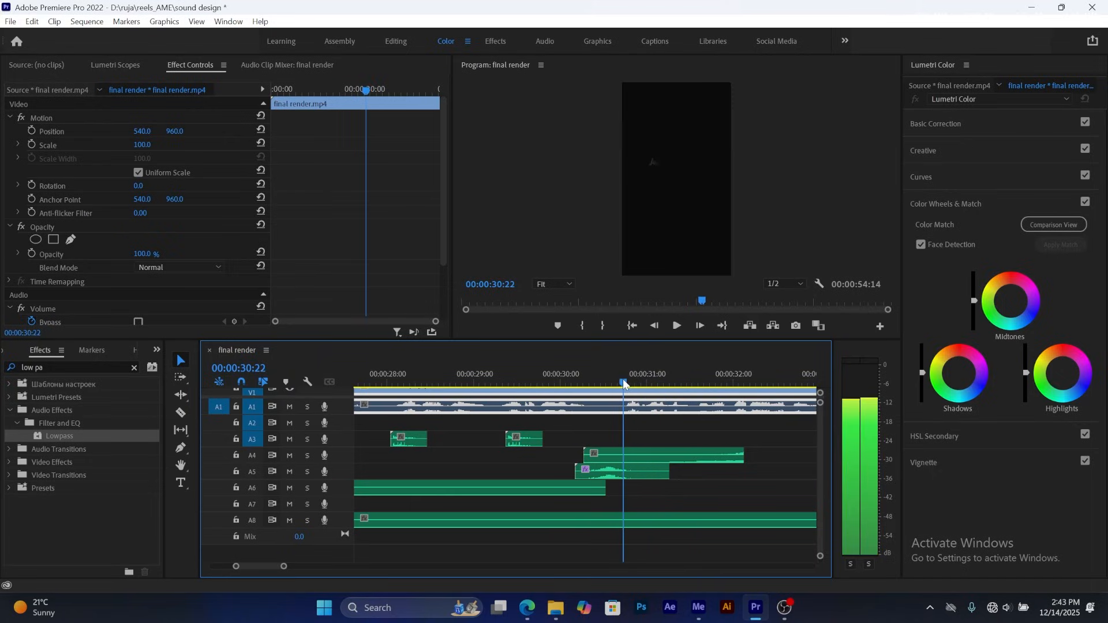
left_click(529, 441)
left_click_drag(528, 441, 642, 440)
left_click(594, 378)
key("space")
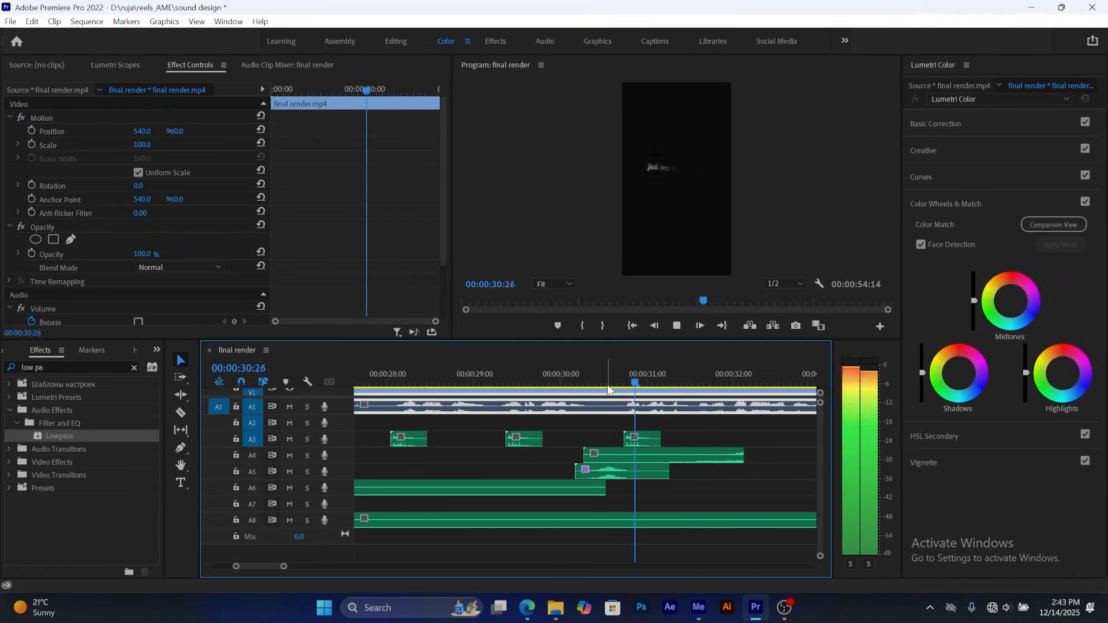
key("space")
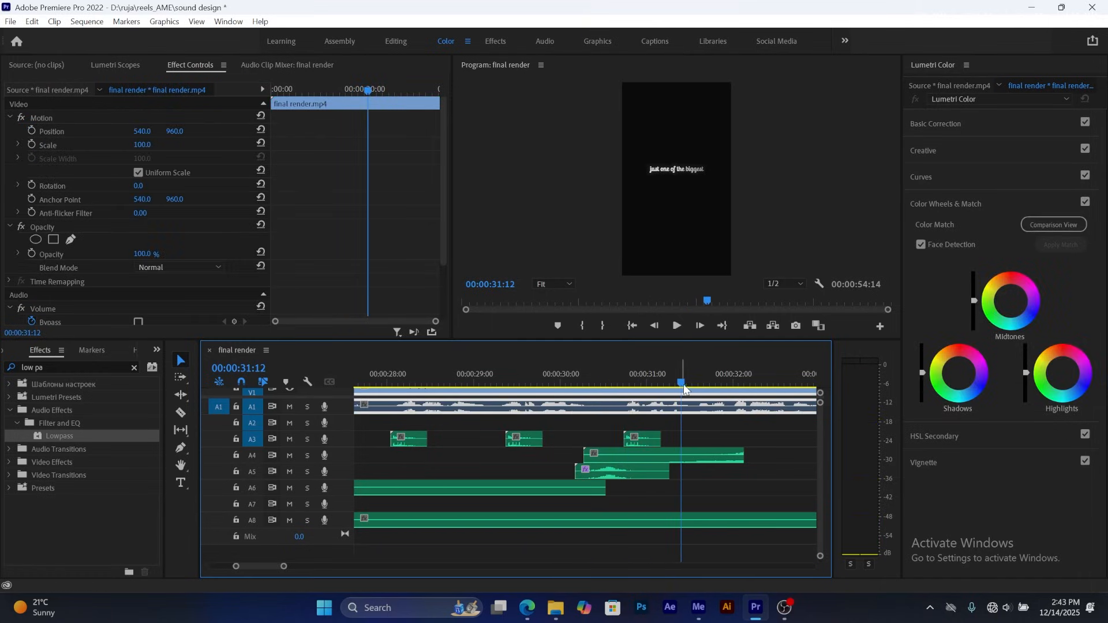
- Find the SCAM text reveal at 00:00:32:06 and preview the boom-geomorphism sound from the Choosen Sound Effect\Impact folder
left_click_drag(688, 385, 754, 373)
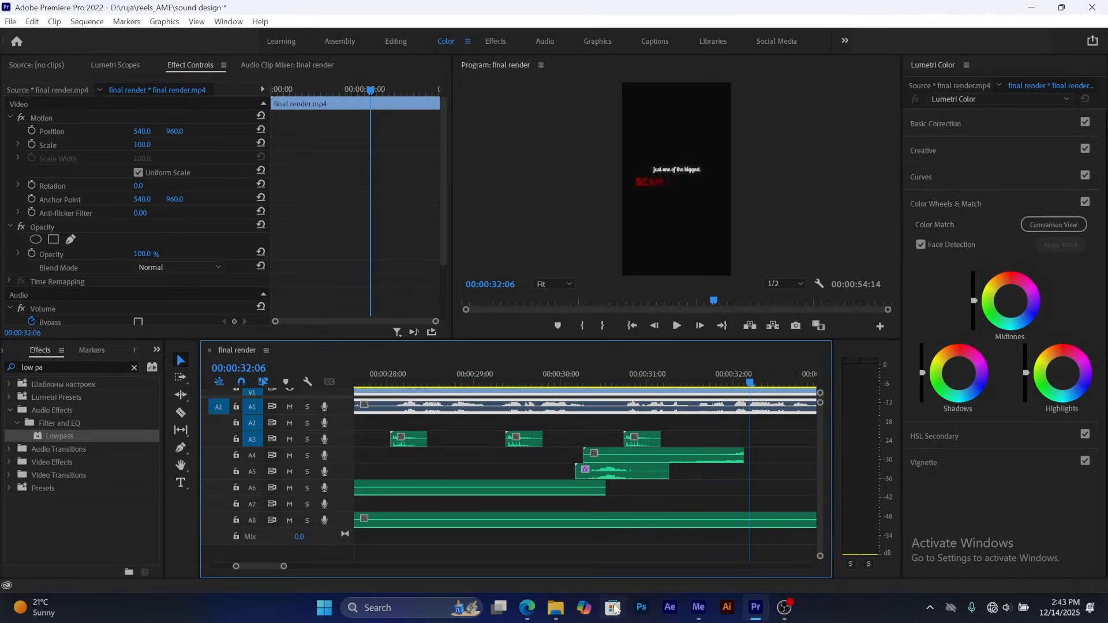
left_click(557, 608)
left_click(628, 538)
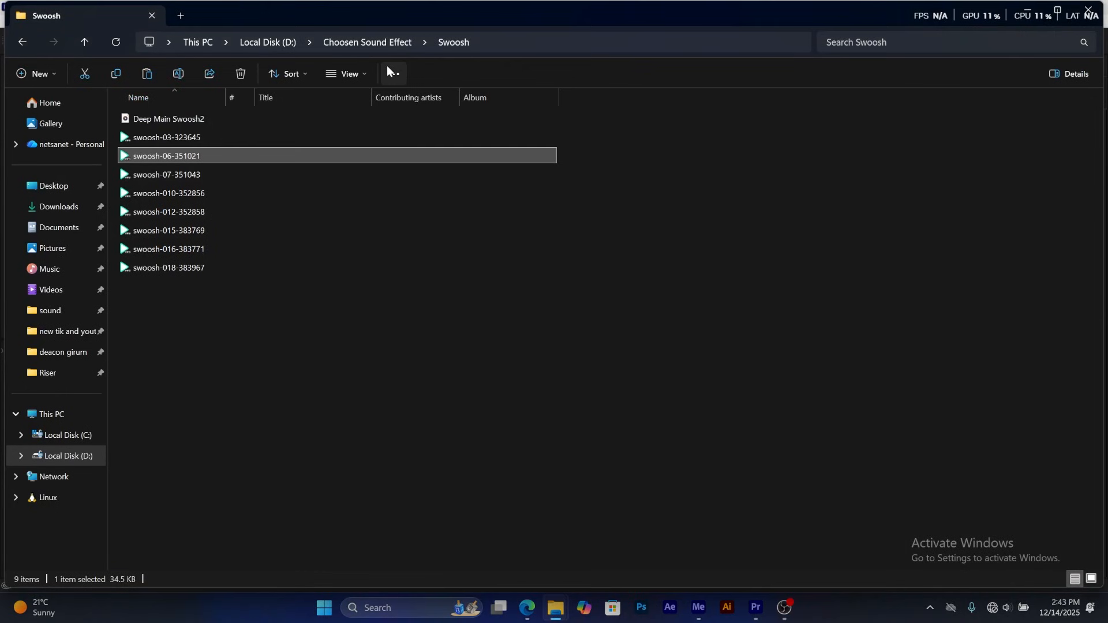
left_click(386, 42)
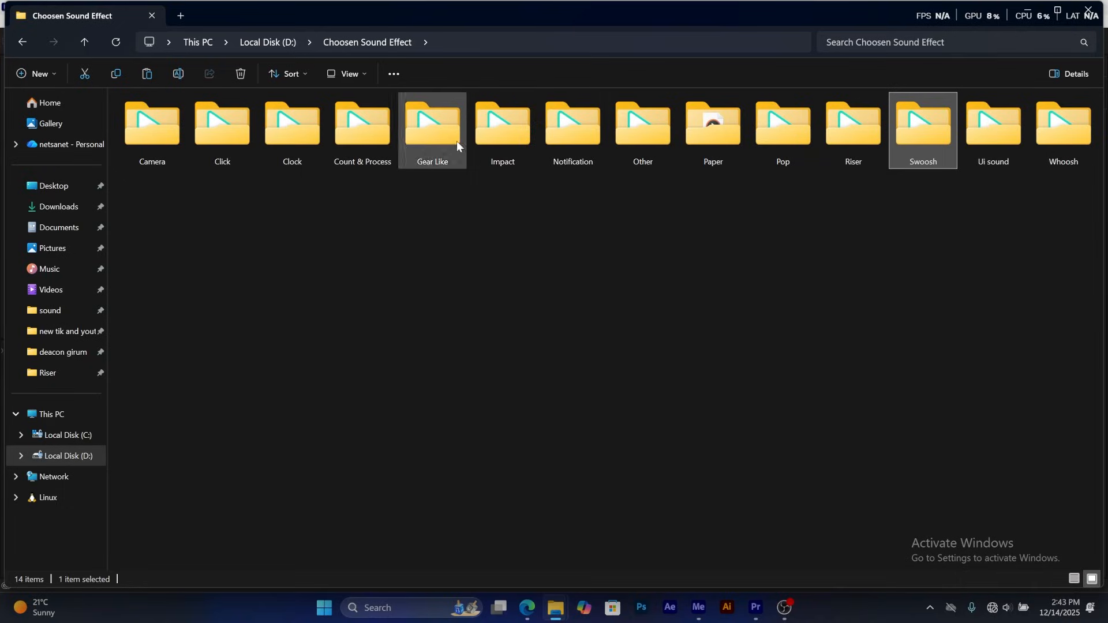
left_click(489, 130)
double_click(489, 130)
left_click(161, 175)
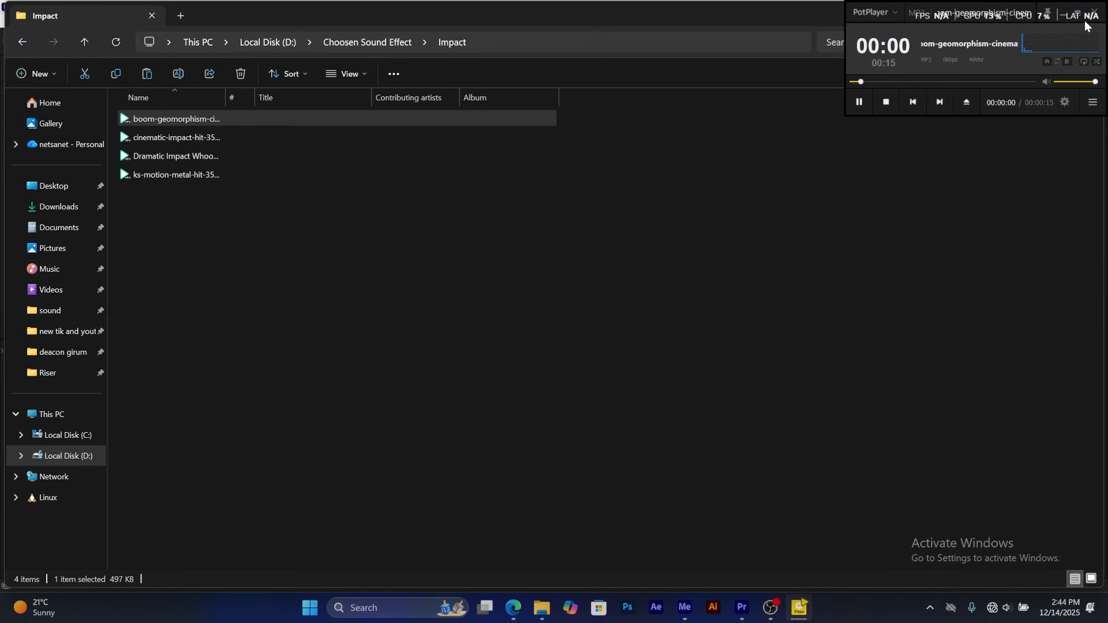
left_click(1094, 12)
- Place the boom-geomorphism impact sound on track A4 right after the existing clip, near 00:00:32:06, and play it back
left_click_drag(152, 119, 748, 465)
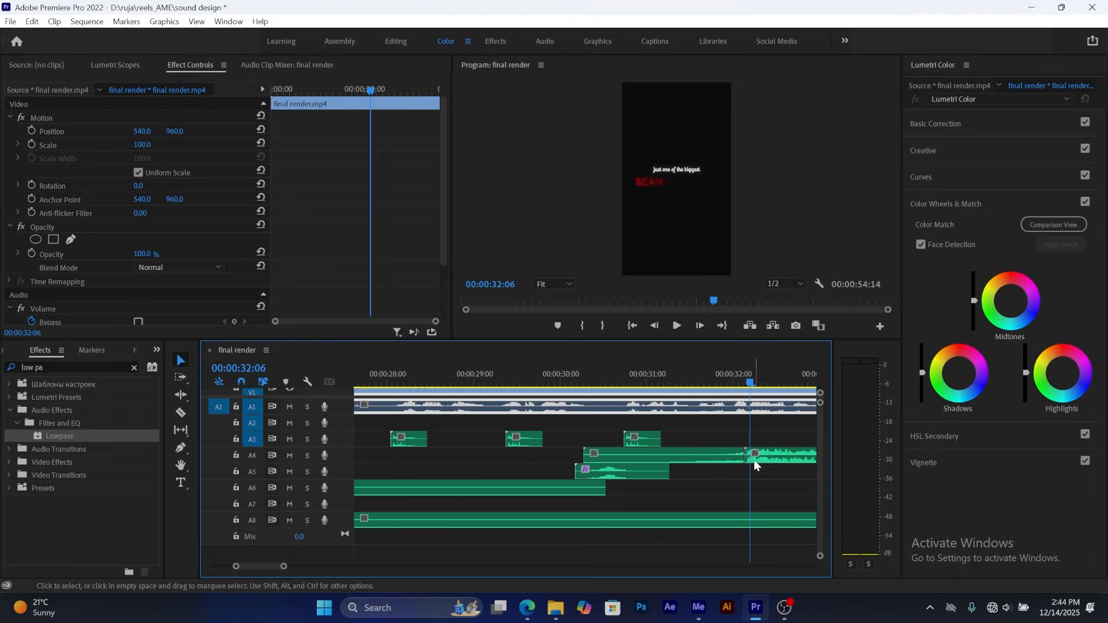
left_click(675, 373)
key("space")
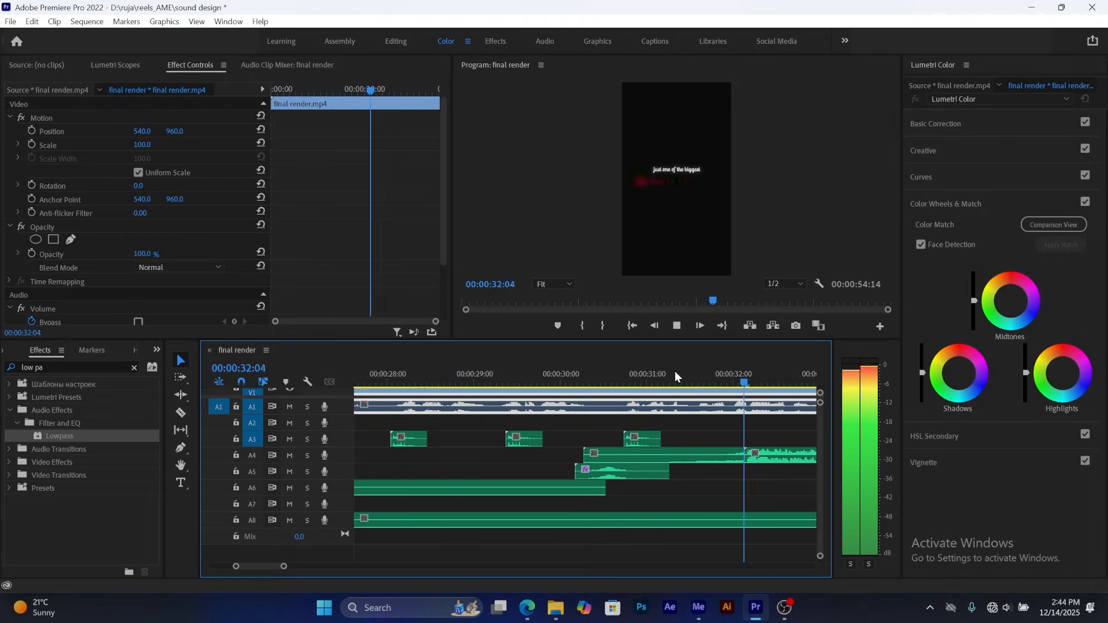
key("space")
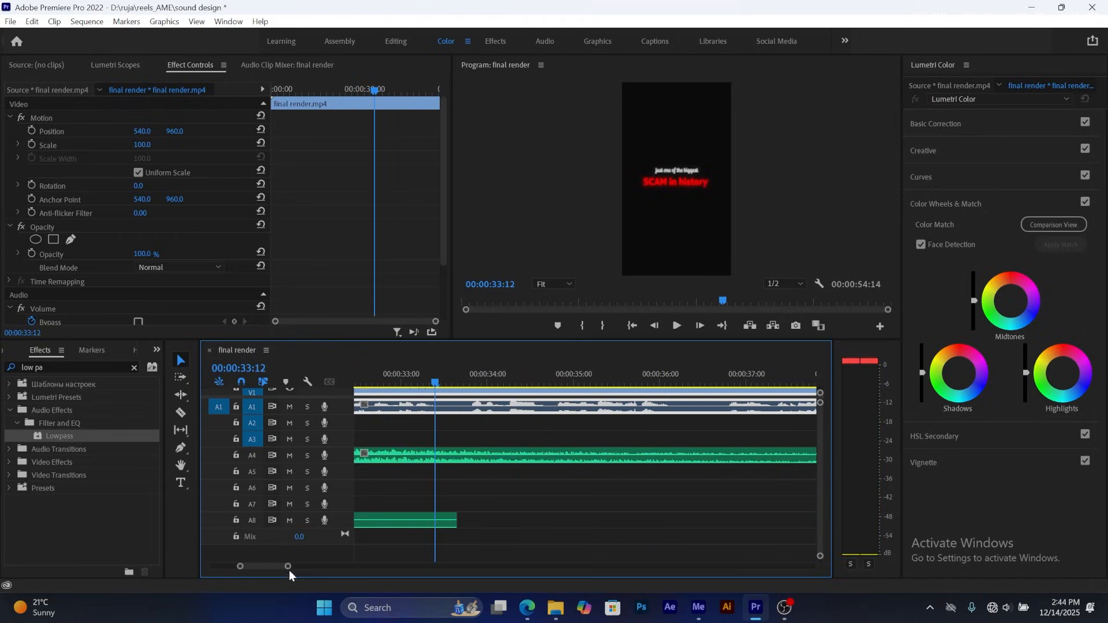
- Move the boom impact clip up to track A3, keeping its start at the end of the A4 clip
left_click_drag(289, 568, 302, 569)
left_click_drag(546, 459, 543, 443)
left_click_drag(304, 570, 257, 568)
left_click(468, 373)
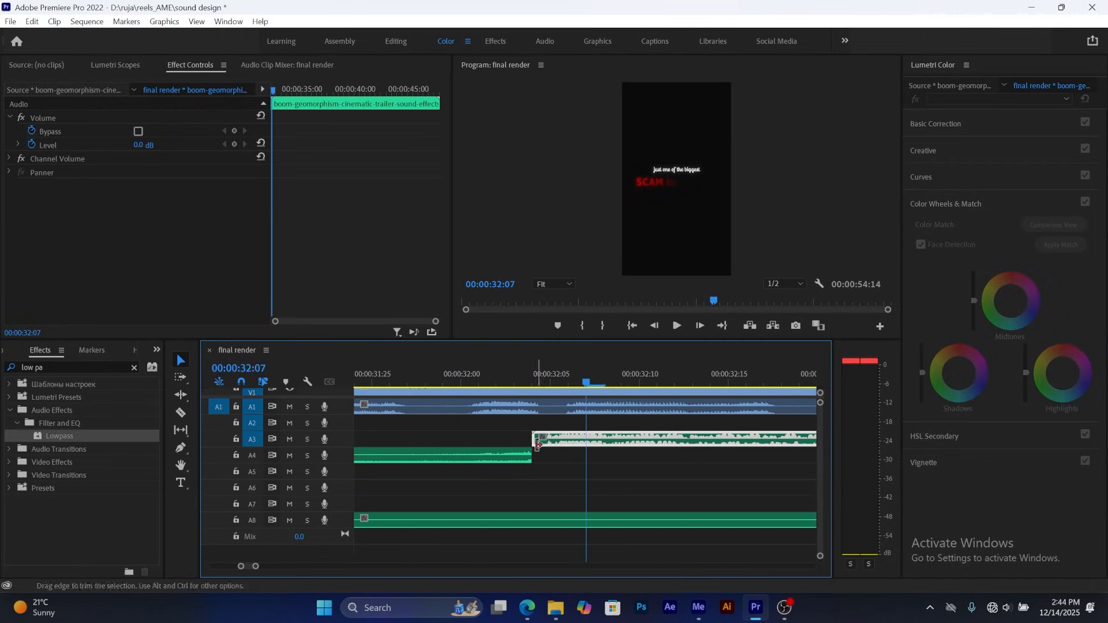
- Trim the silent lead-in off the boom clip on A3, start it where the A4 clip ends, and play the section back
mouse_move(536, 444)
left_mouse_down()
mouse_move(548, 455)
mouse_move(541, 442)
left_mouse_up()
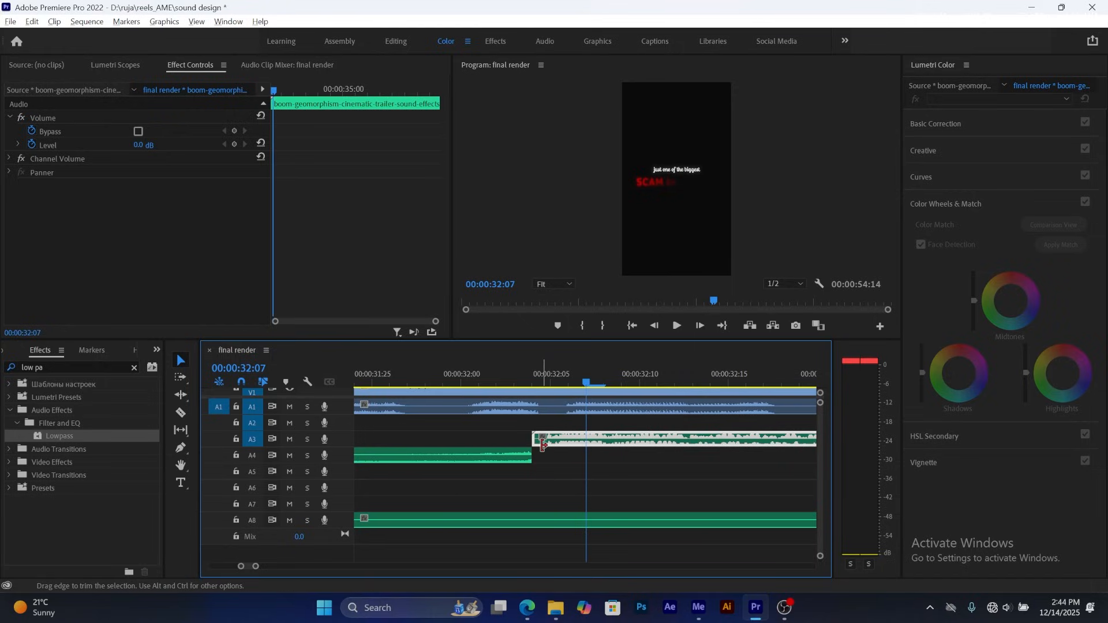
scroll(542, 442, "up", 1)
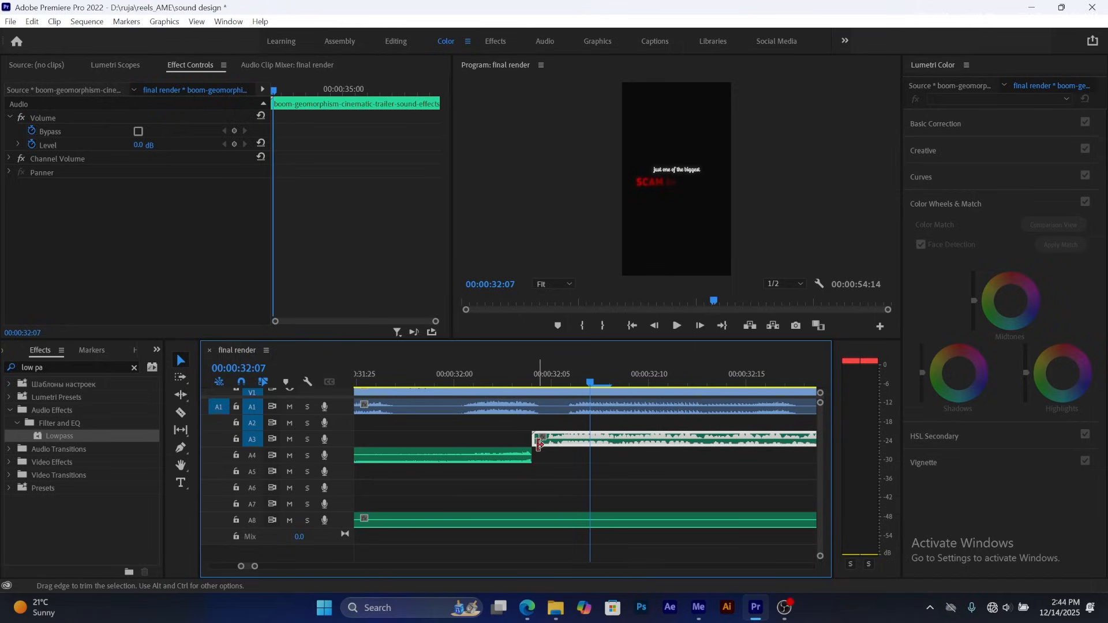
left_click_drag(542, 442, 554, 442)
left_click(496, 364)
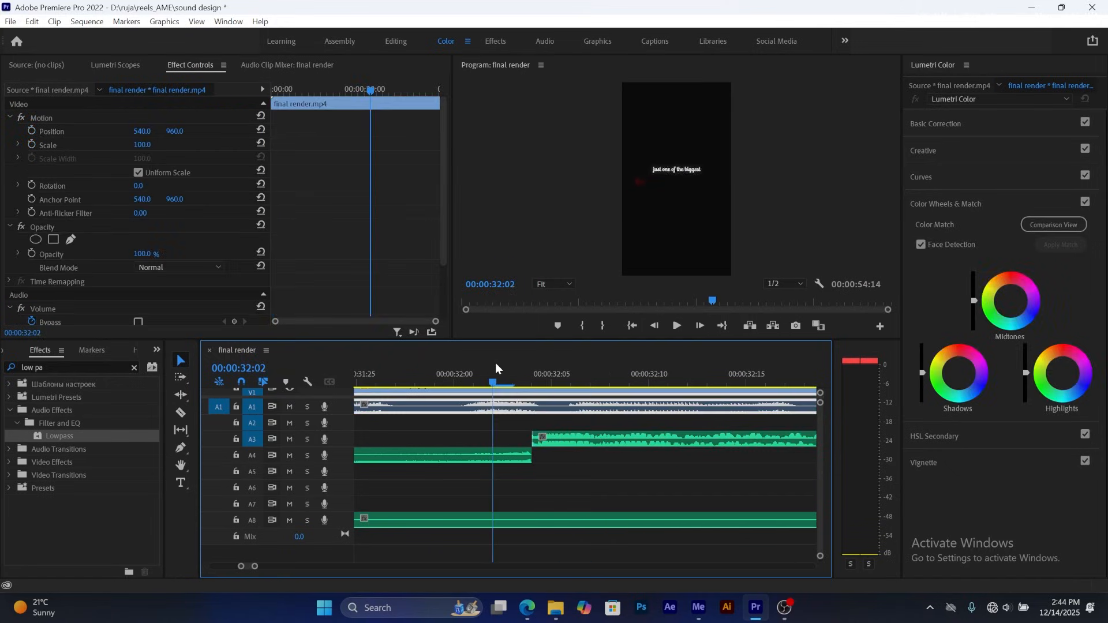
key("space")
key("space")
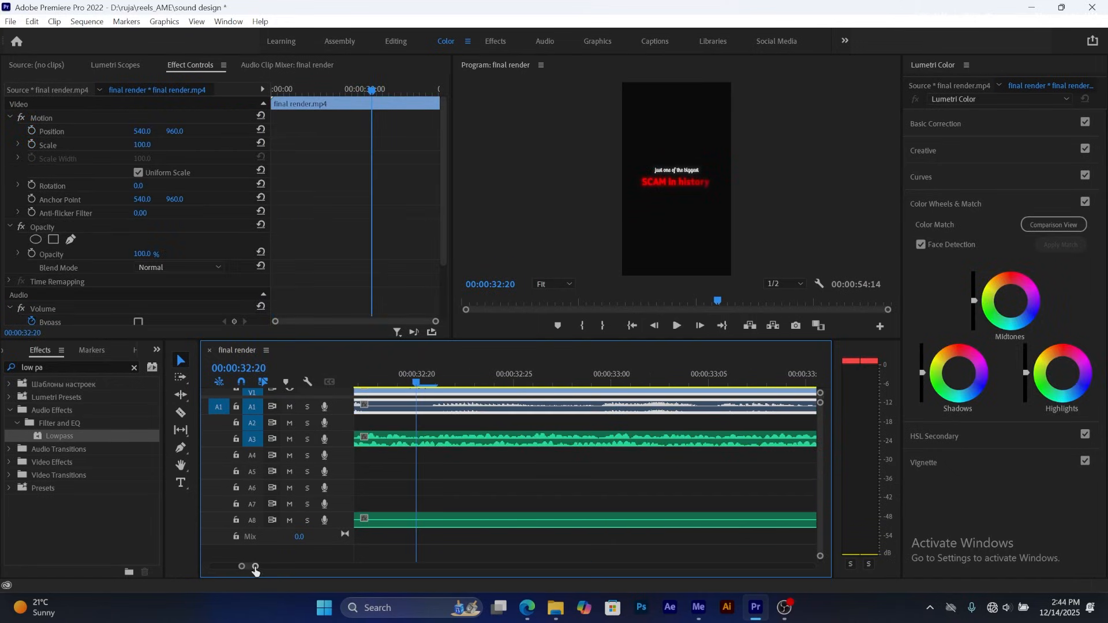
left_click_drag(255, 566, 317, 567)
left_click(528, 372)
key("space")
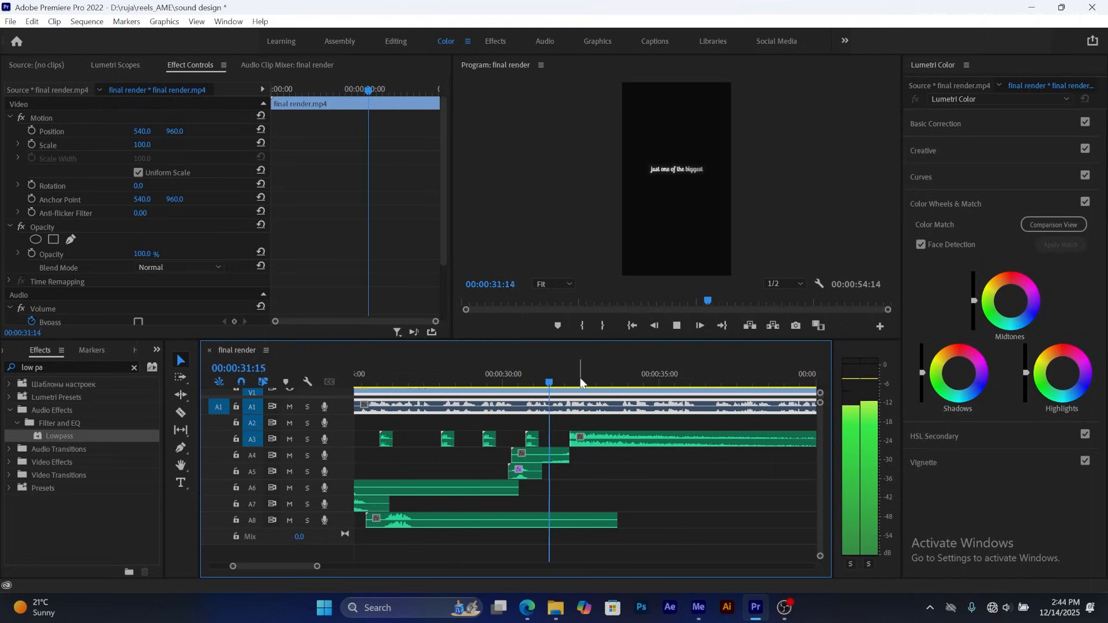
left_click(555, 375)
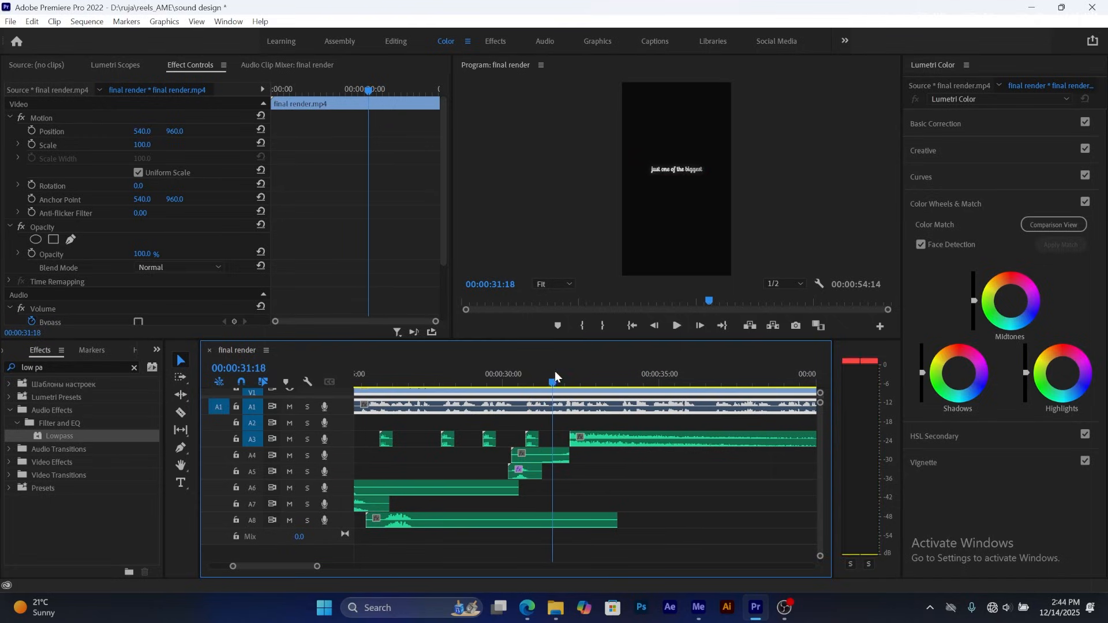
- Shift the A4 clip and the boom clip slightly earlier so they meet at 00:00:32:01, and review the SCAM text reveal
left_click_drag(554, 382, 567, 386)
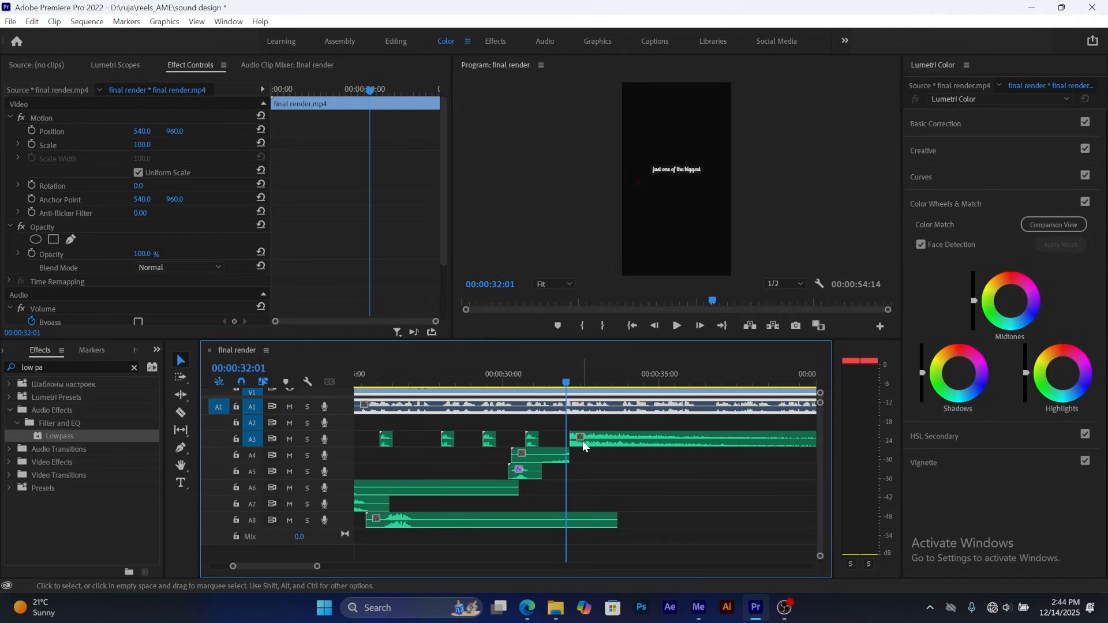
left_click_drag(556, 457, 553, 459)
left_click(537, 395)
left_click(500, 372)
key("space")
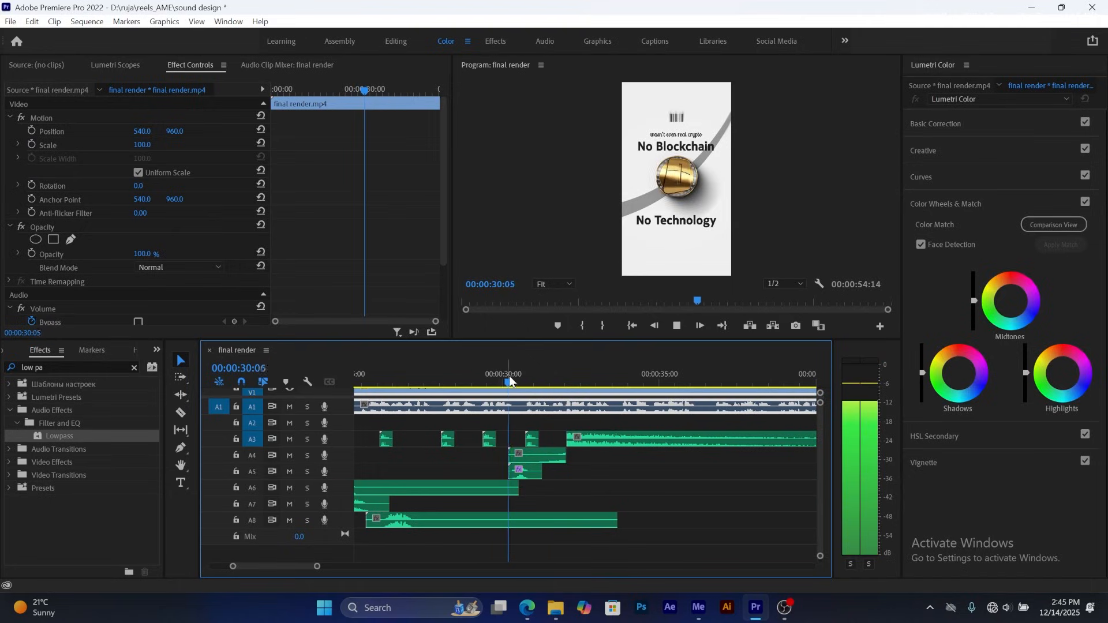
key("space")
left_click(552, 374)
key("space")
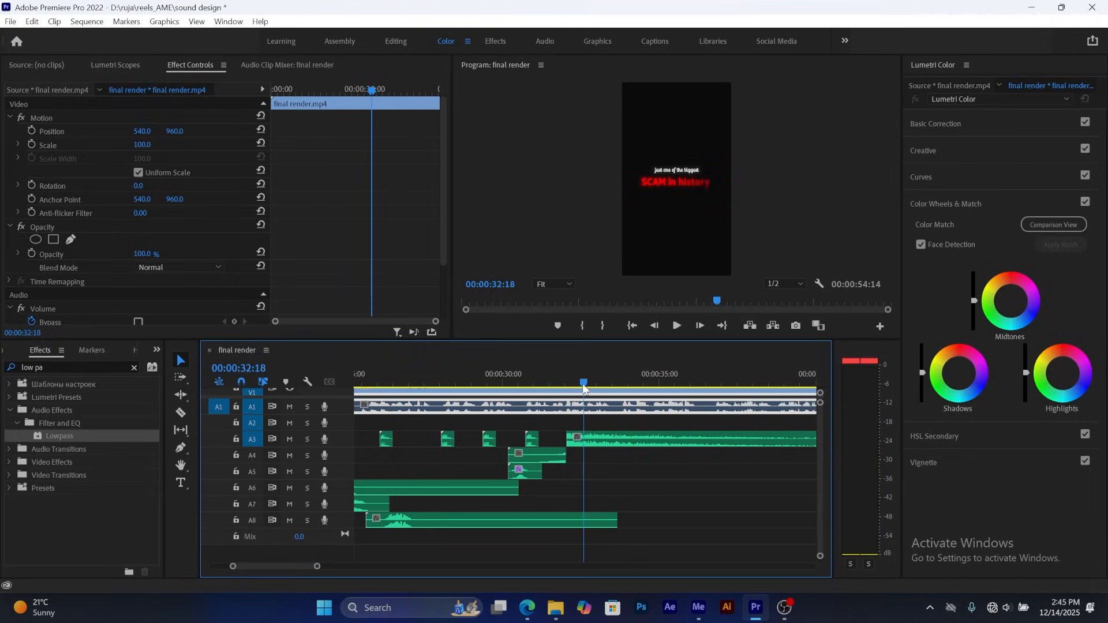
mouse_move(583, 385)
left_mouse_down()
mouse_move(552, 393)
mouse_move(573, 401)
left_mouse_up()
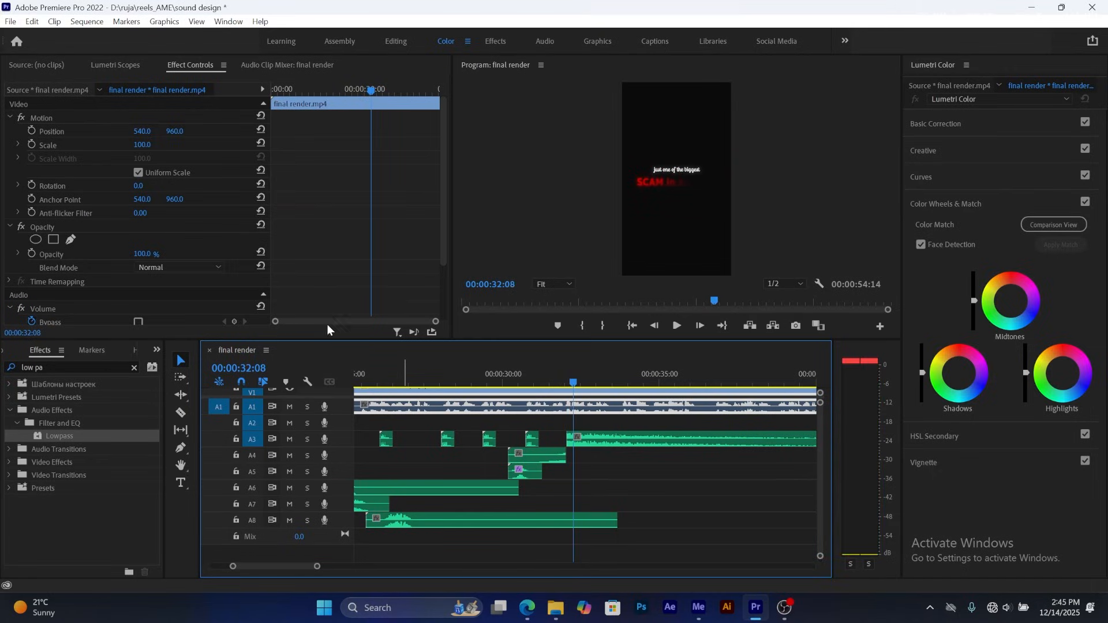
- Keyframe the boom clip's volume level on A3 at 0.0 dB at 00:00:32:08 and -0.9 dB at 00:00:32:25
left_click(593, 441)
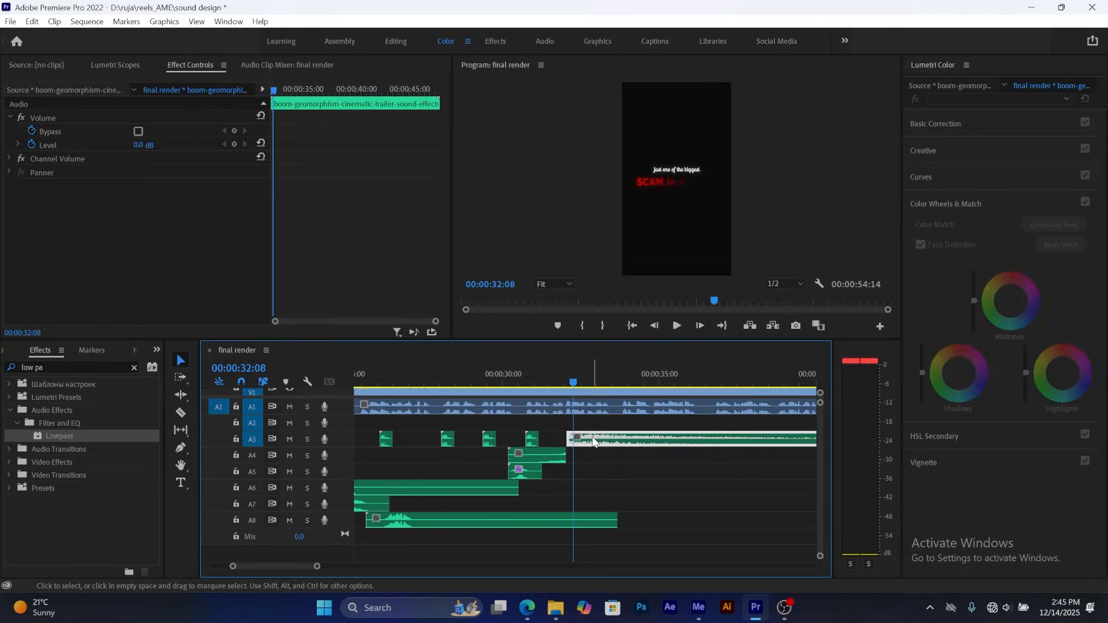
left_click(32, 144)
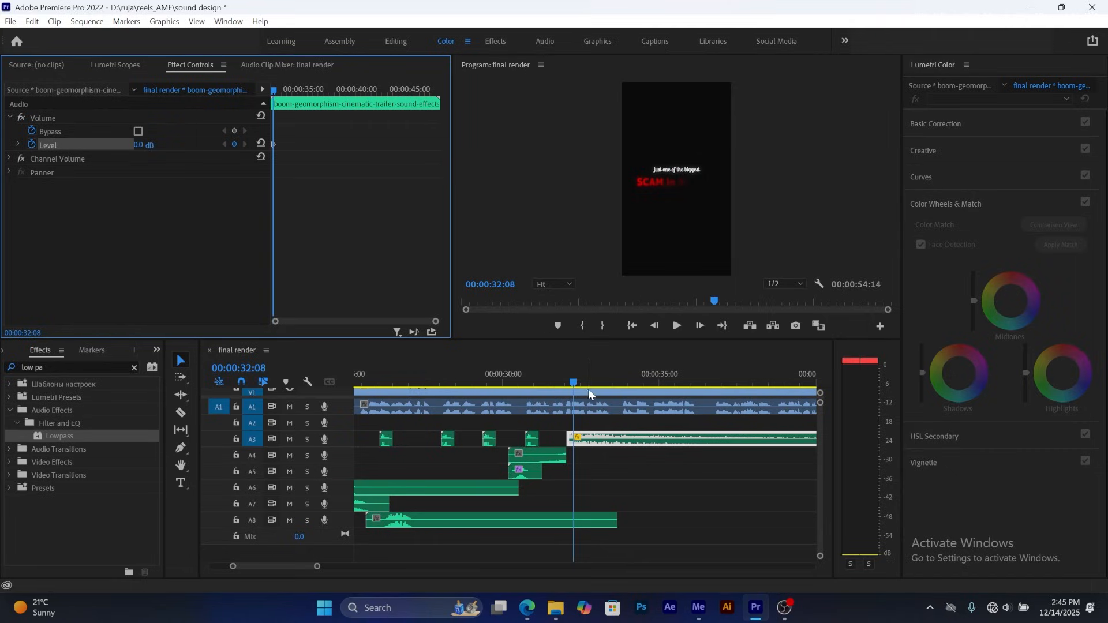
left_click(575, 383)
left_click_drag(574, 382, 593, 379)
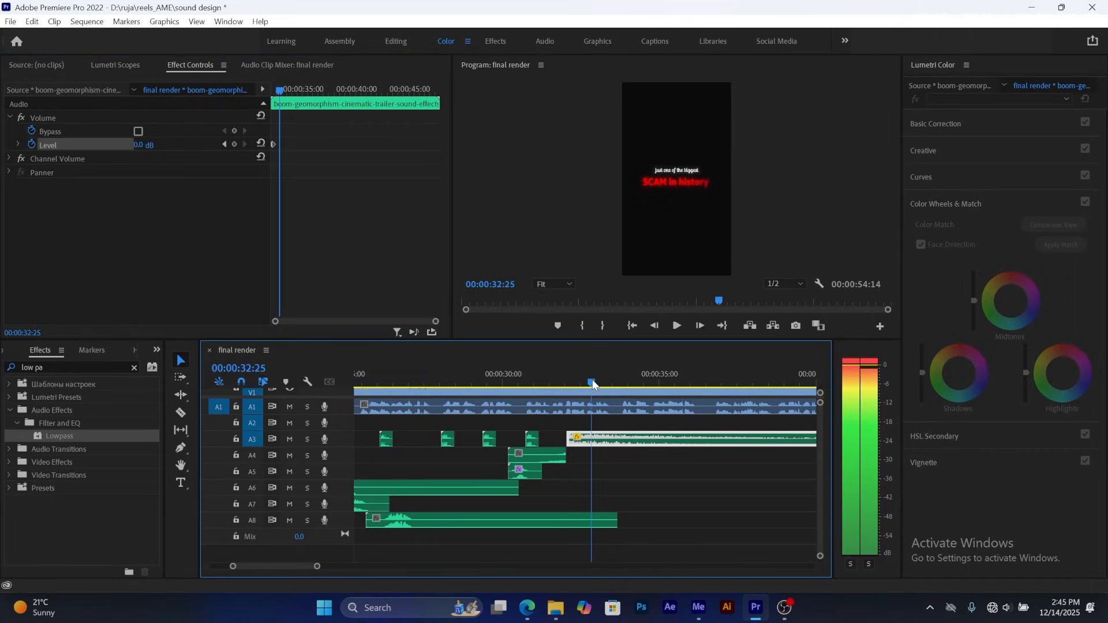
left_click_drag(140, 146, 134, 145)
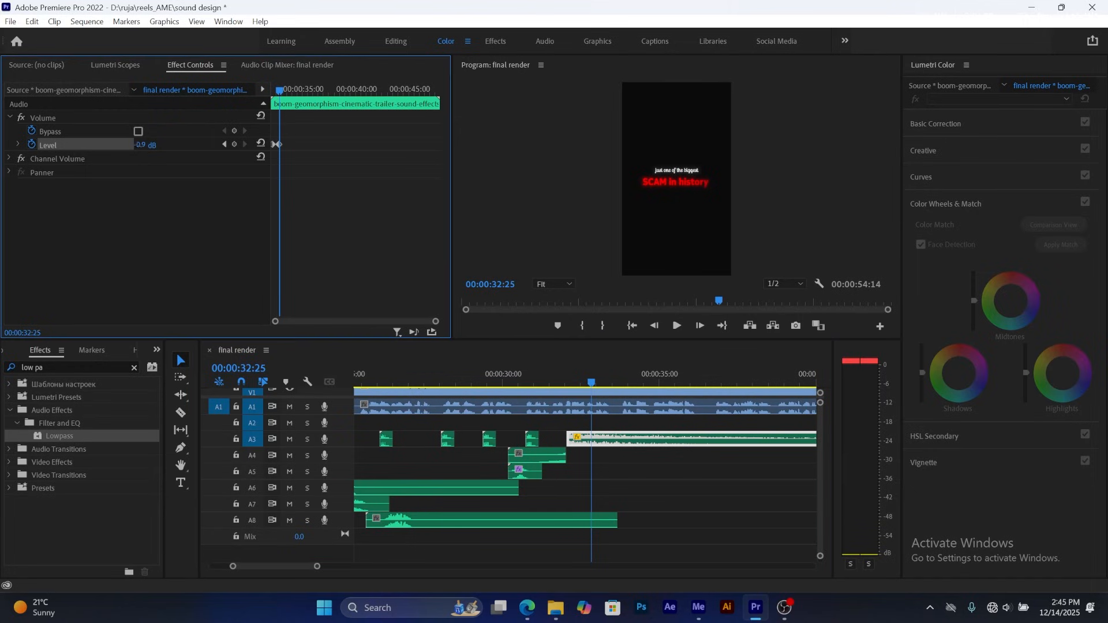
- Play back the SCAM in history text reveal to check the boom clip's volume change
left_click_drag(570, 378, 531, 376)
key("space")
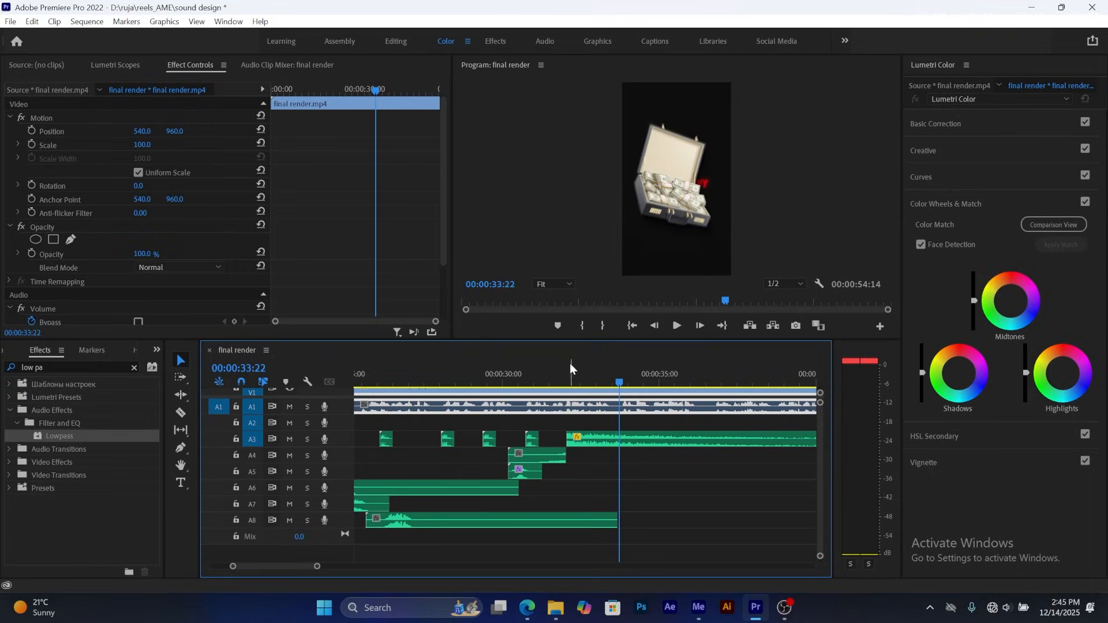
left_click(555, 366)
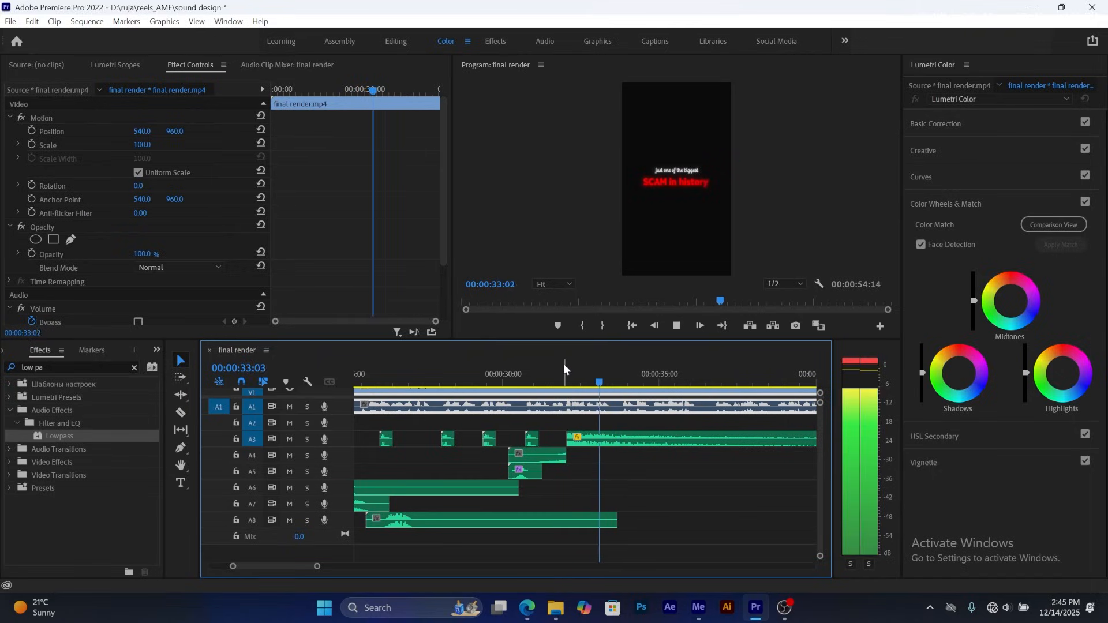
left_click(532, 372)
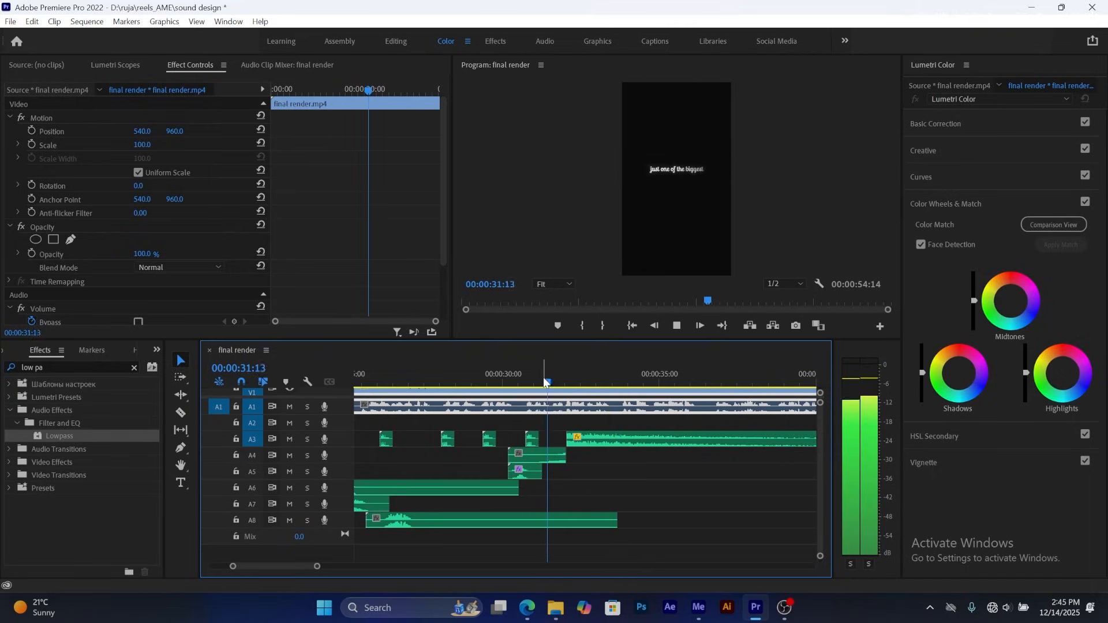
key("space")
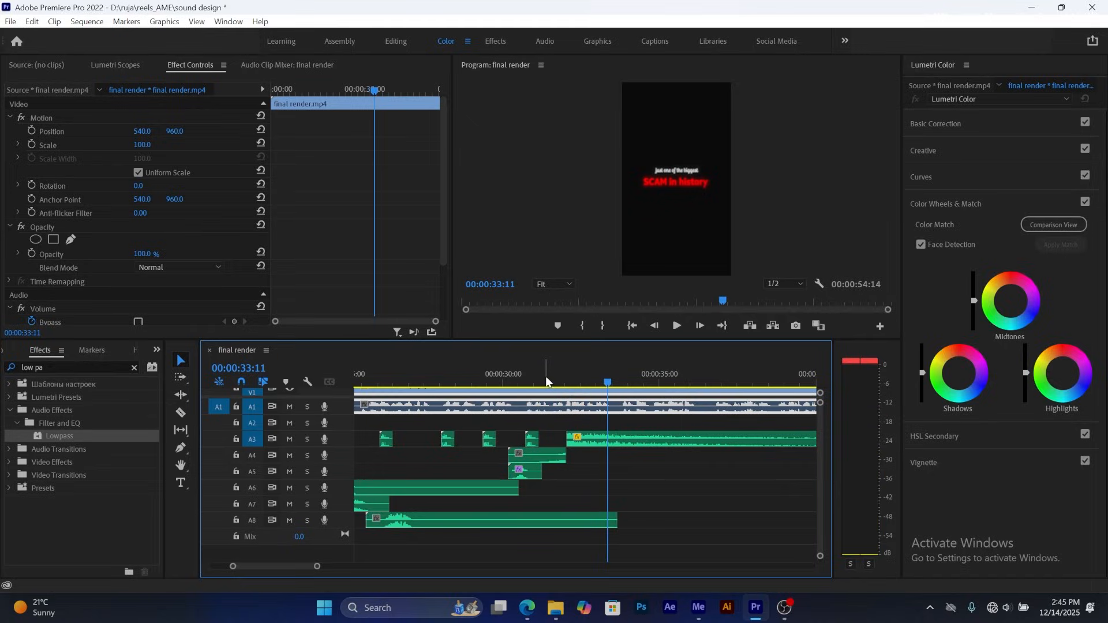
- Find where the money suitcase enters, near 00:00:33:15, and look through the Whoosh sound effects folder in File Explorer
left_click_drag(609, 382, 613, 381)
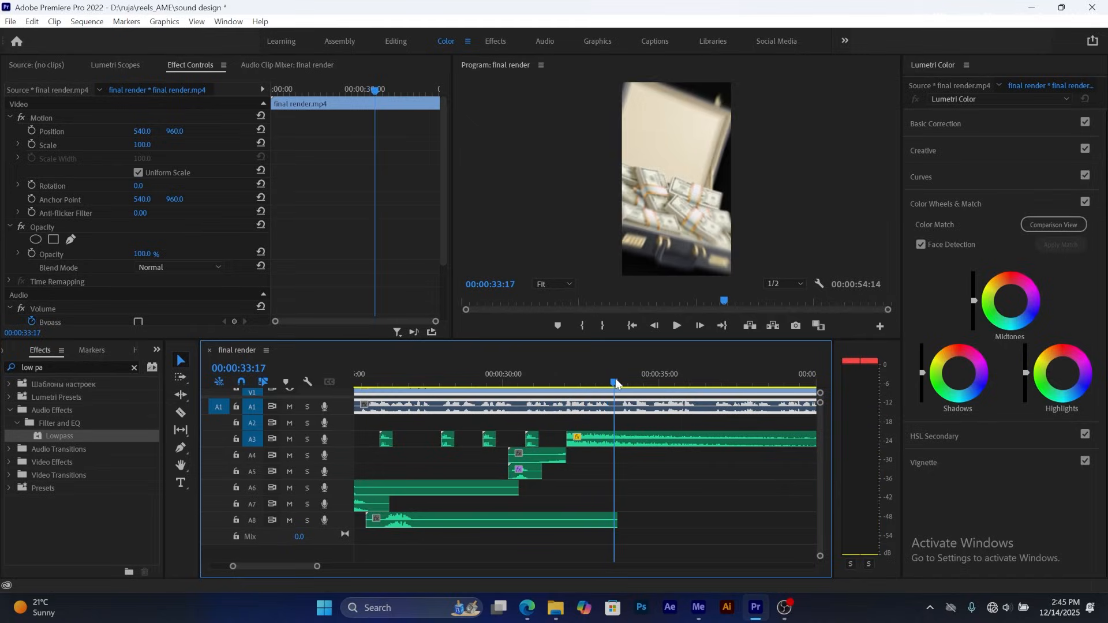
mouse_move(556, 607)
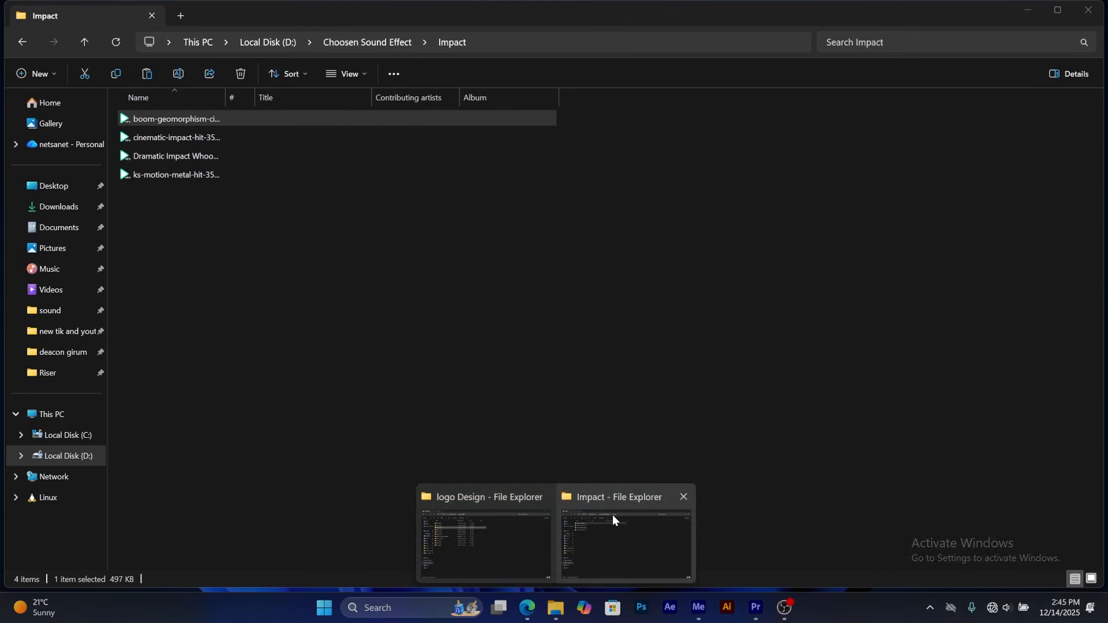
left_click(612, 515)
left_click(370, 42)
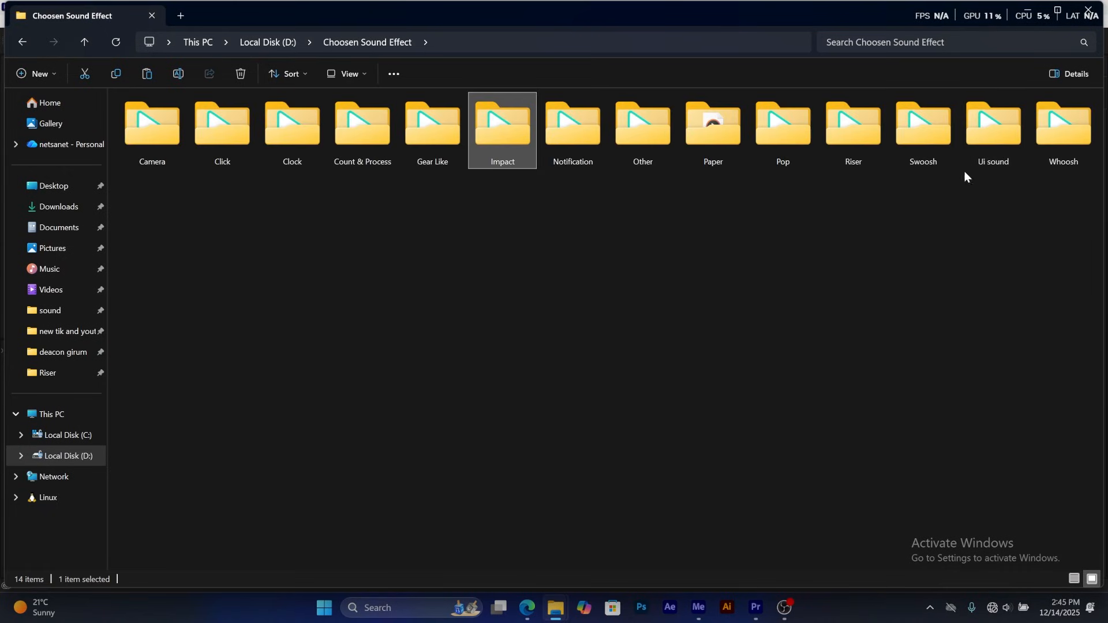
double_click(1063, 124)
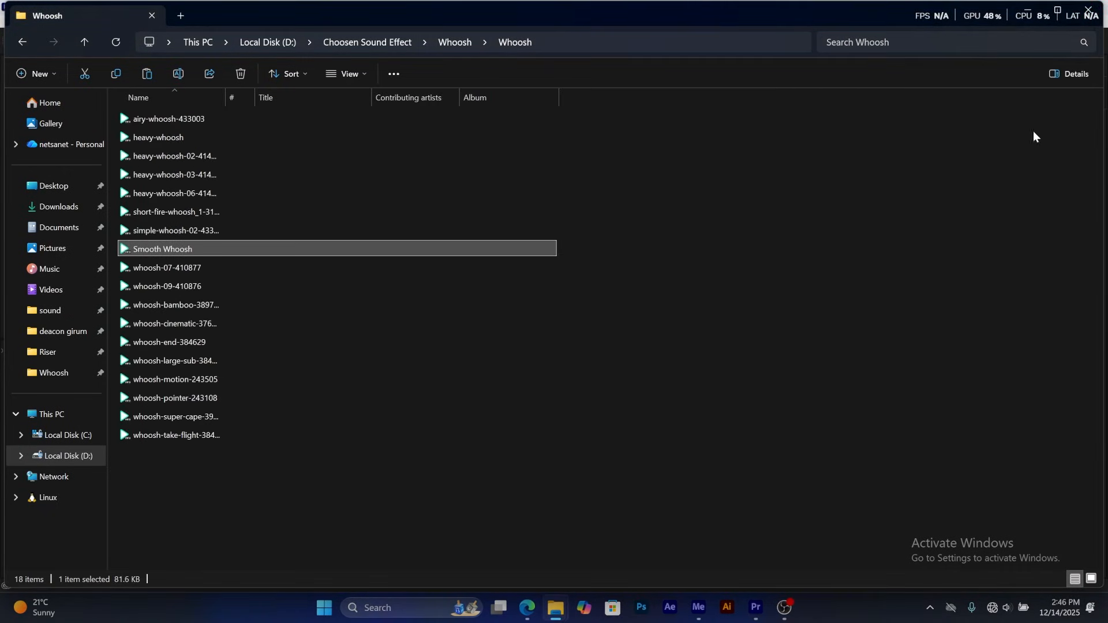
left_click(1032, 13)
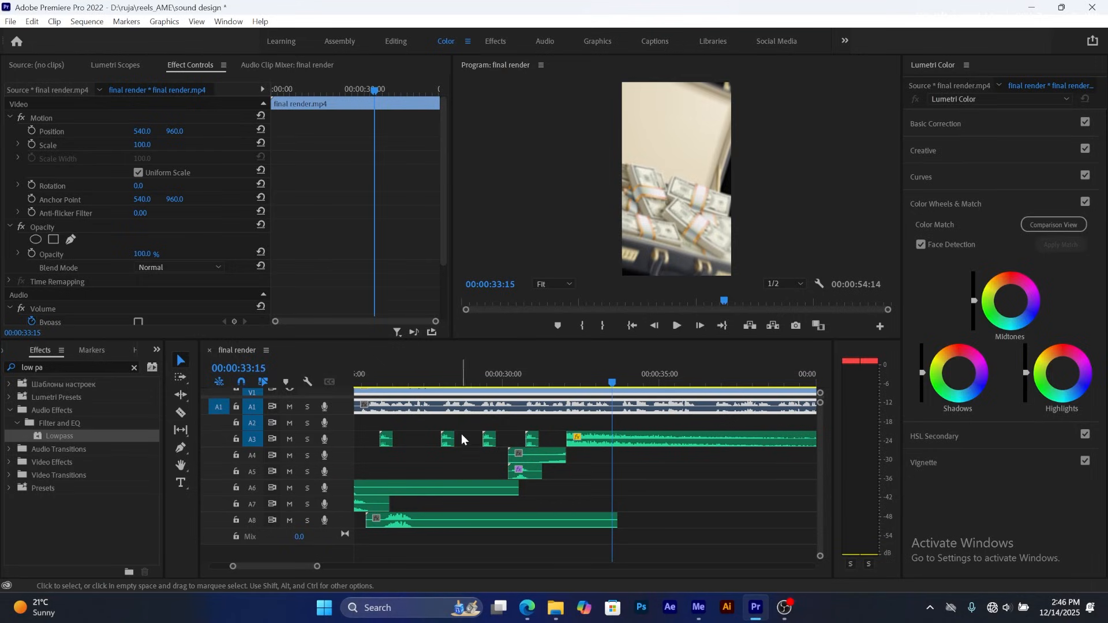
- Find the whoosh-large-sub clip on A8 by playing the coin scene, and copy it to track A5, starting near 00:00:32:27
left_click_drag(317, 567, 338, 570)
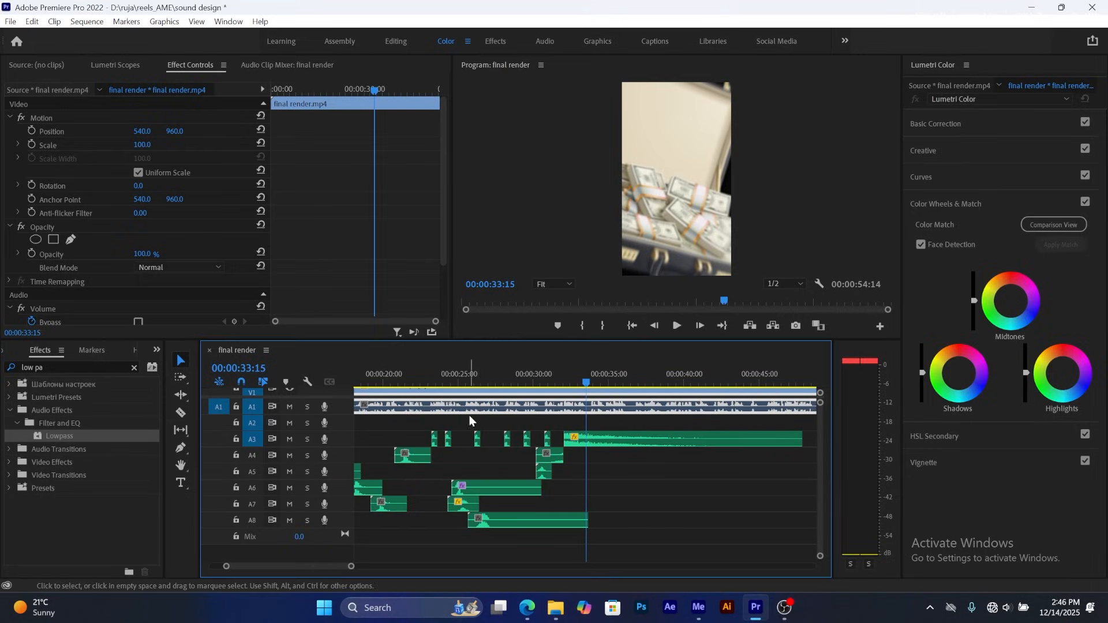
left_click(478, 378)
key("space")
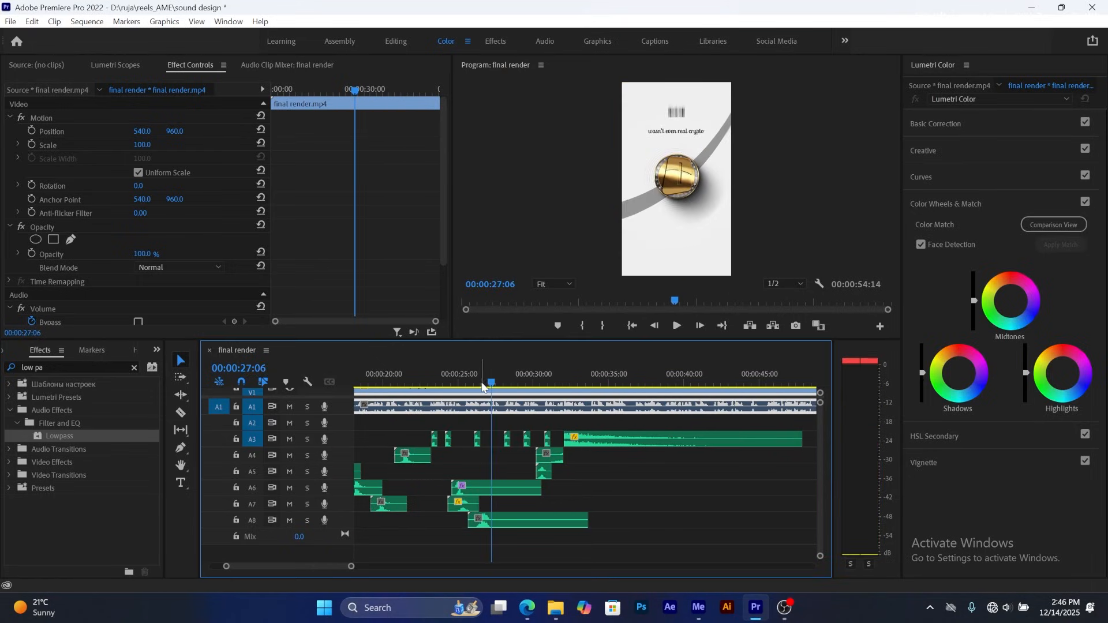
left_click(480, 380)
key("space")
key("space")
left_click(490, 524)
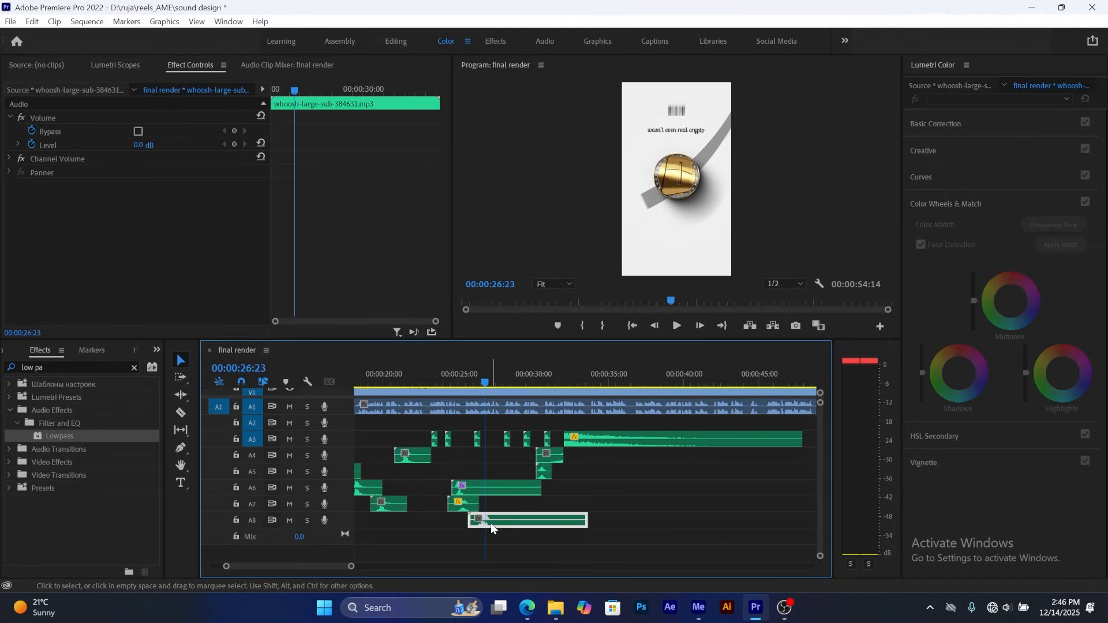
left_click_drag(491, 522, 600, 472)
- Play back the suitcase entrance around 00:00:33:13 to check the timing of the copied whoosh on A5
left_click(562, 379)
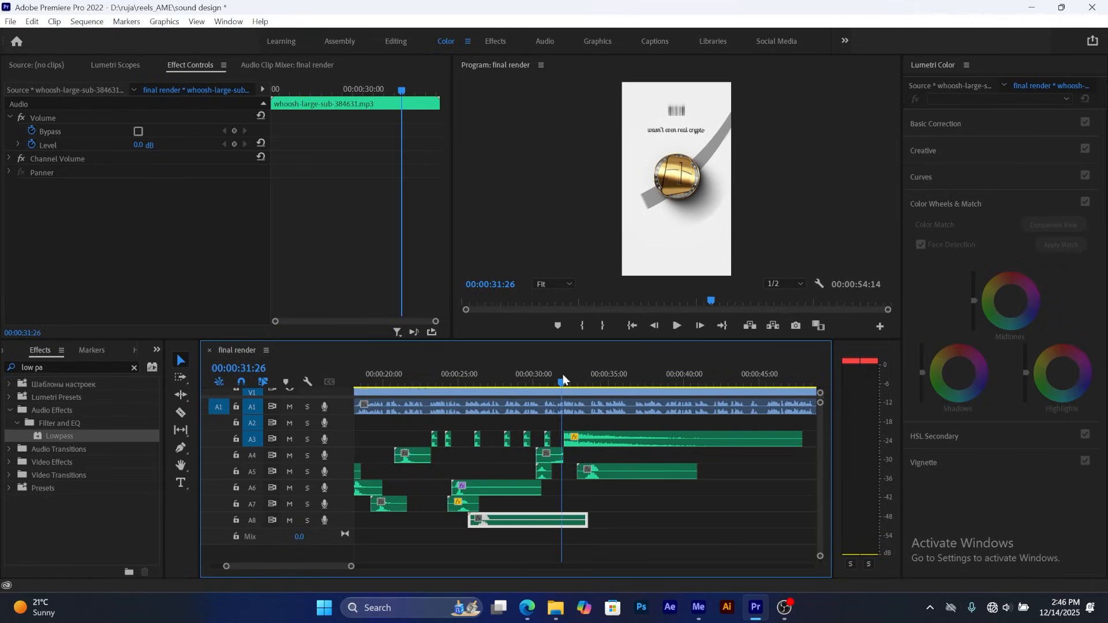
left_click_drag(351, 567, 303, 567)
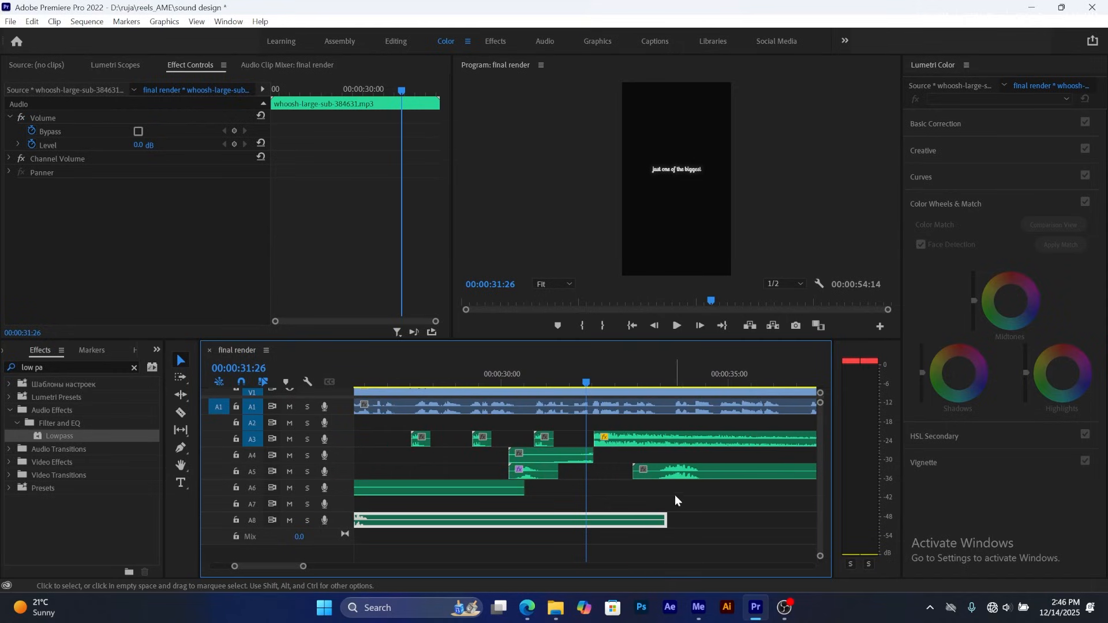
left_click_drag(600, 388, 659, 389)
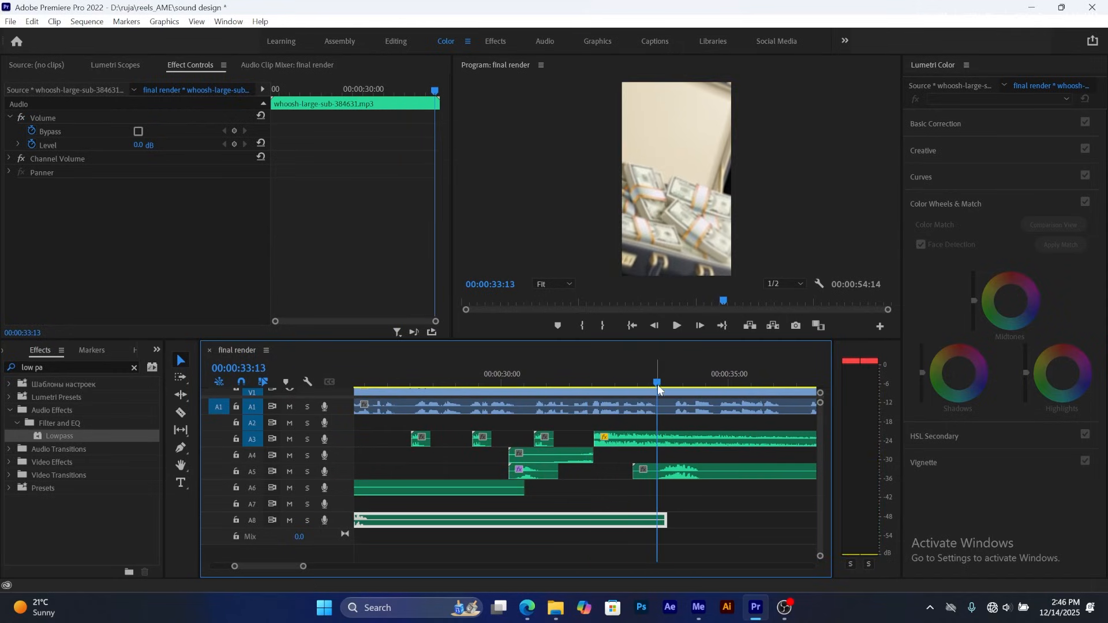
left_click(683, 472)
key("space")
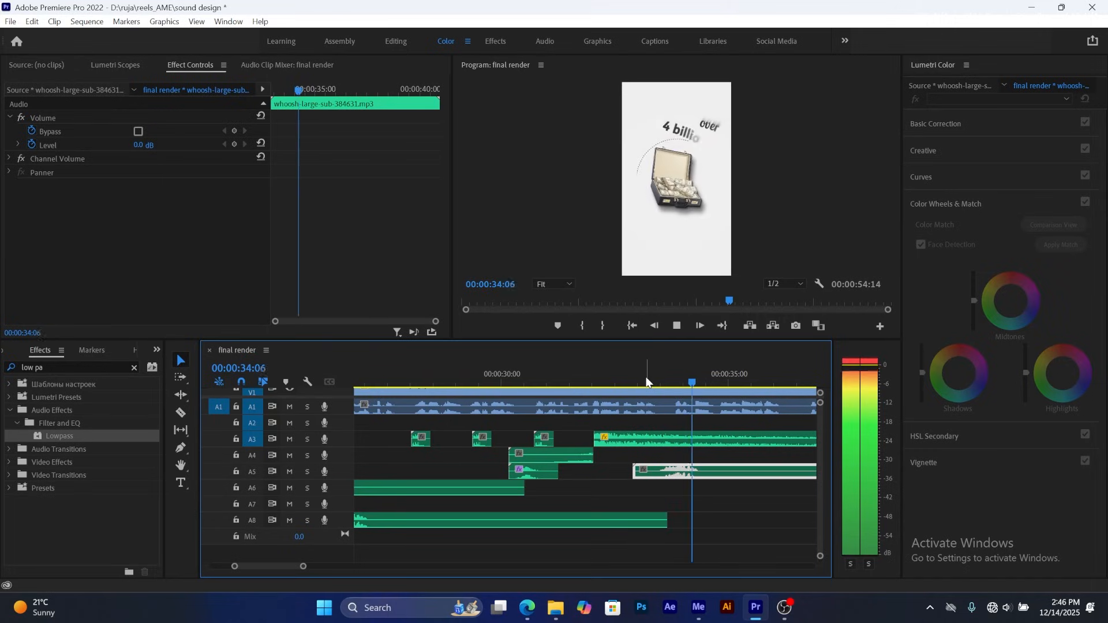
left_click(613, 369)
key("space")
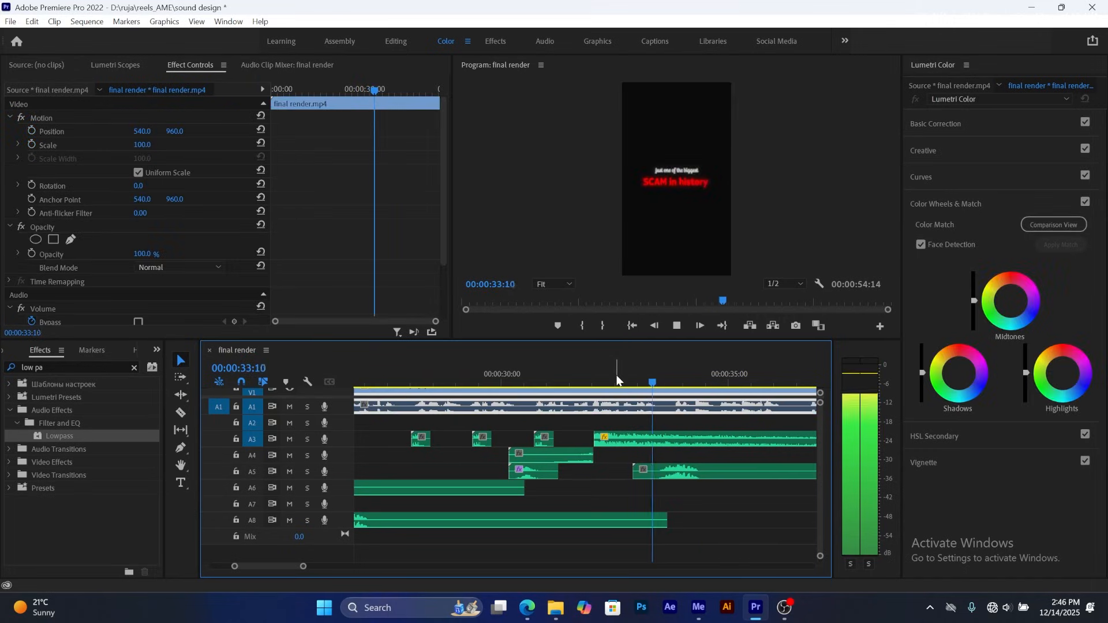
key("space")
left_click(626, 375)
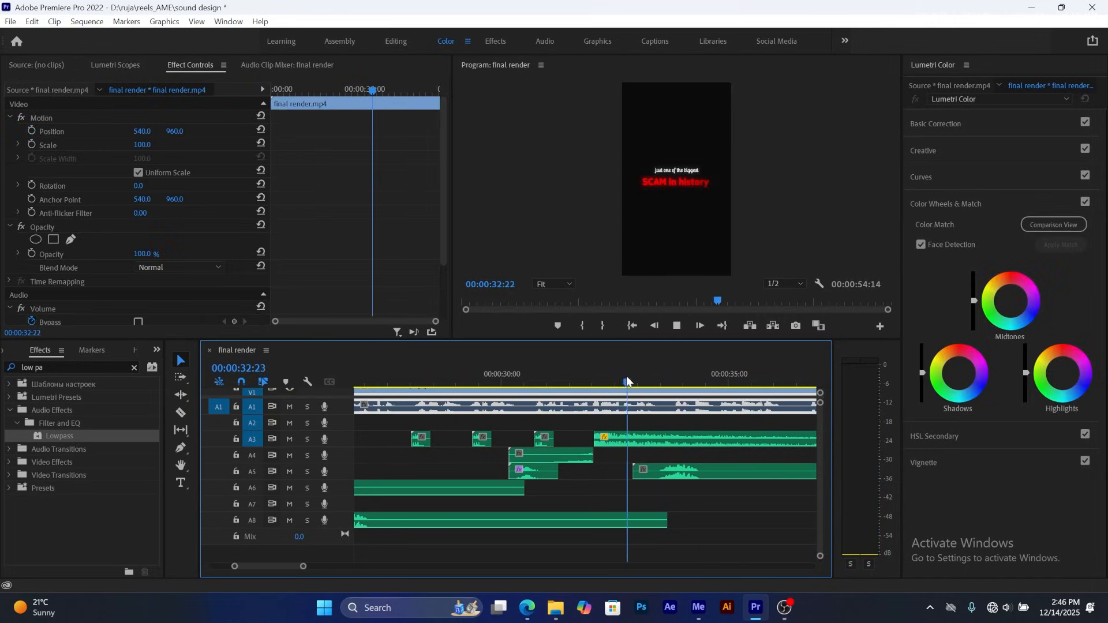
key("space")
key("space")
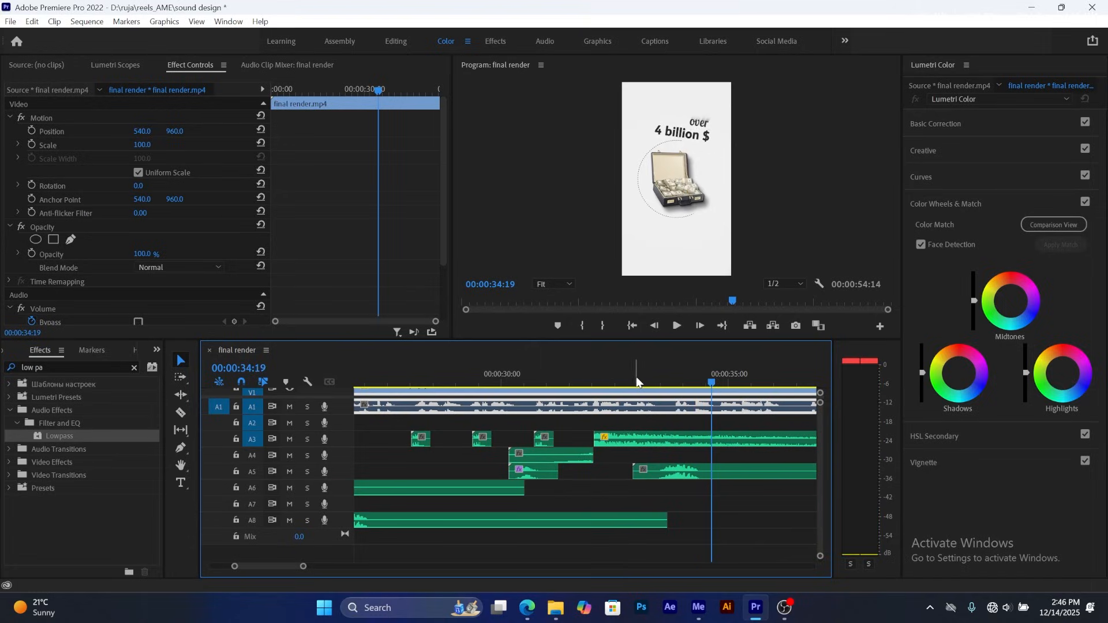
- Copy the middle ui-click-menu clip from A3 to track A6, starting at 00:00:33:29, and scrub through the 4 billion $ text
left_click_drag(710, 383, 684, 384)
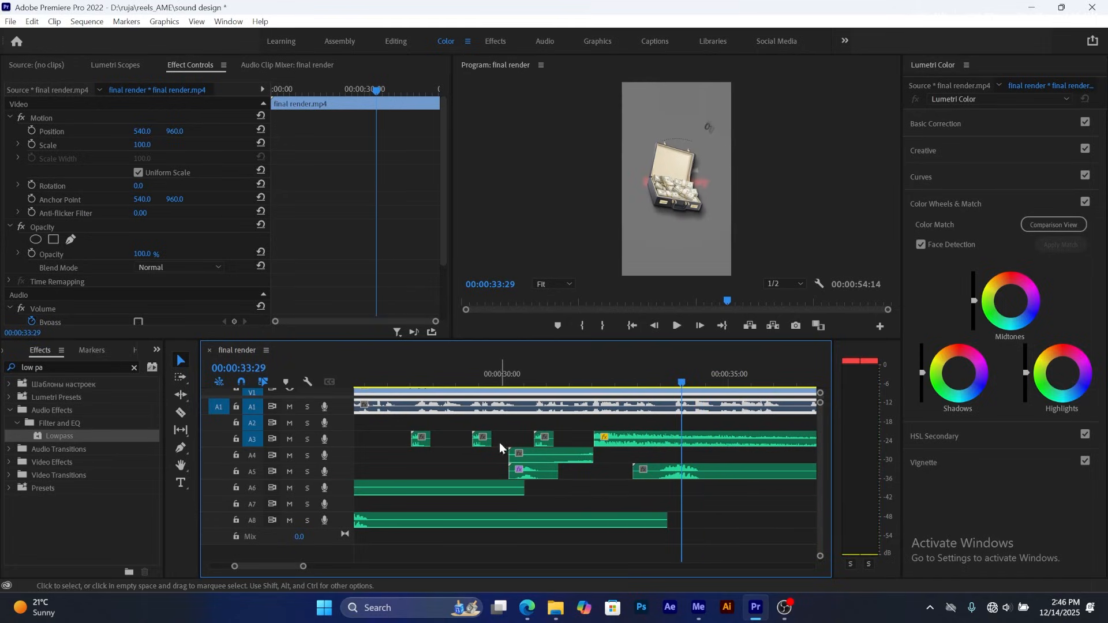
left_click(483, 438)
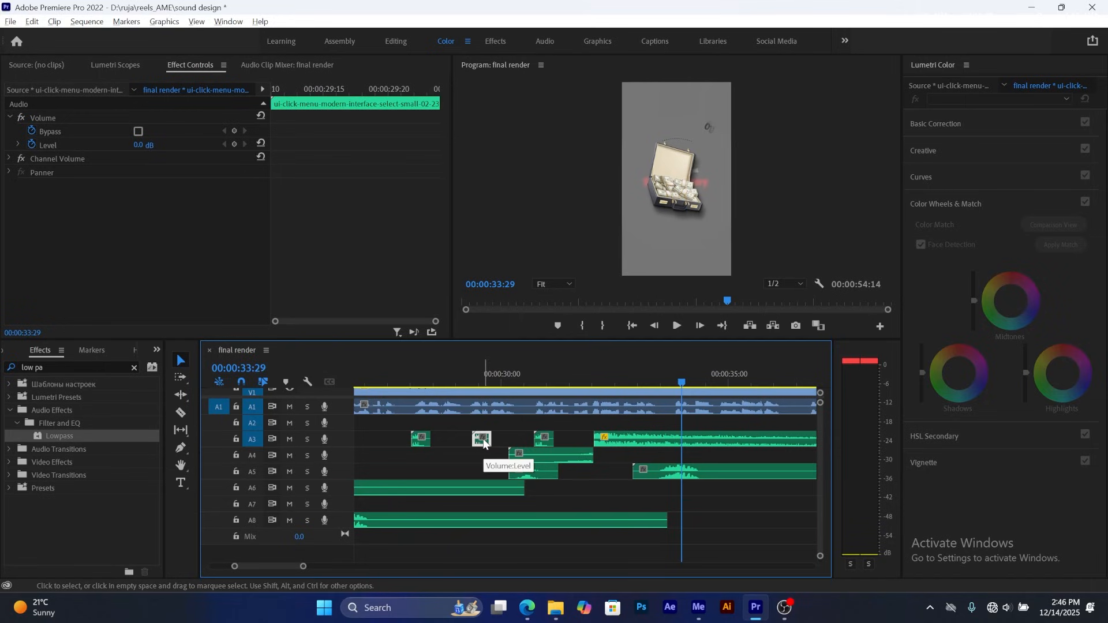
left_click_drag(483, 441, 693, 489)
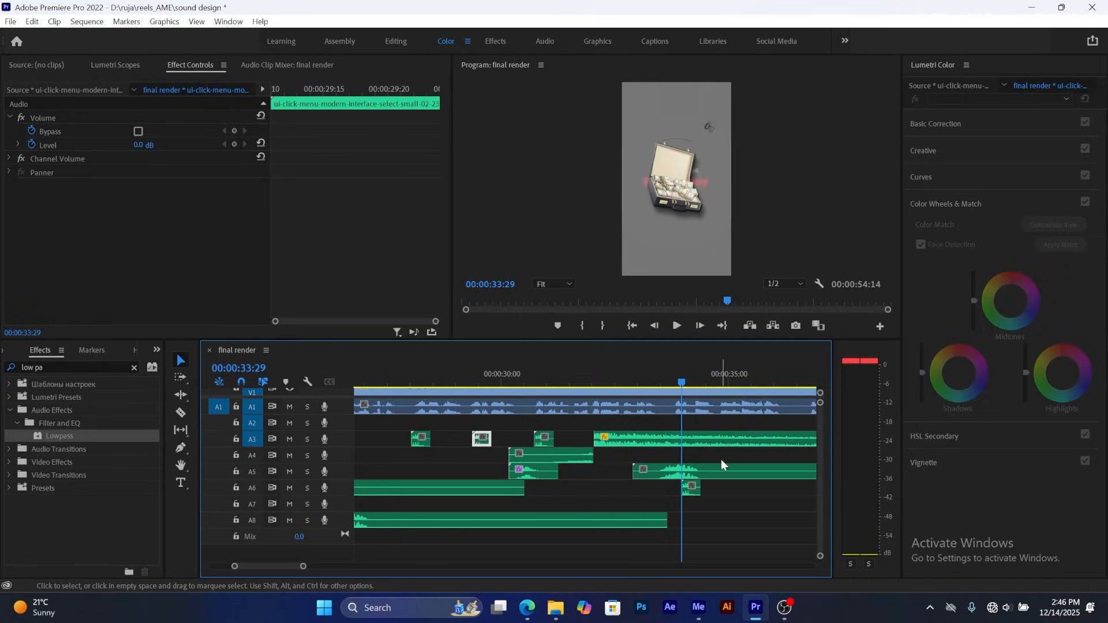
left_click(693, 386)
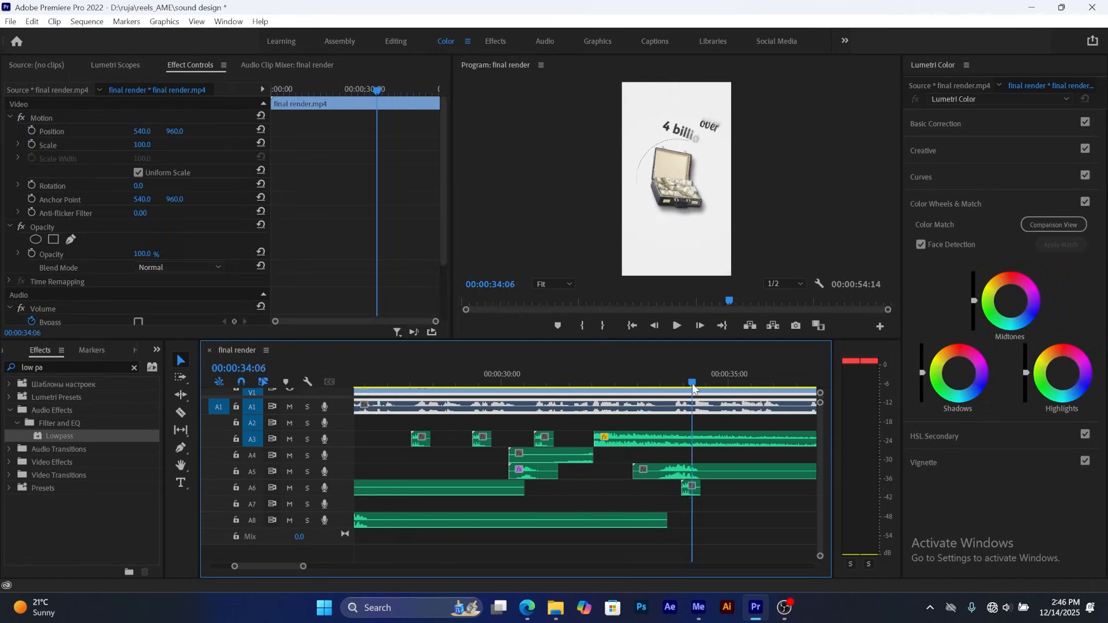
mouse_move(693, 386)
left_mouse_down()
mouse_move(704, 380)
mouse_move(680, 379)
left_mouse_up()
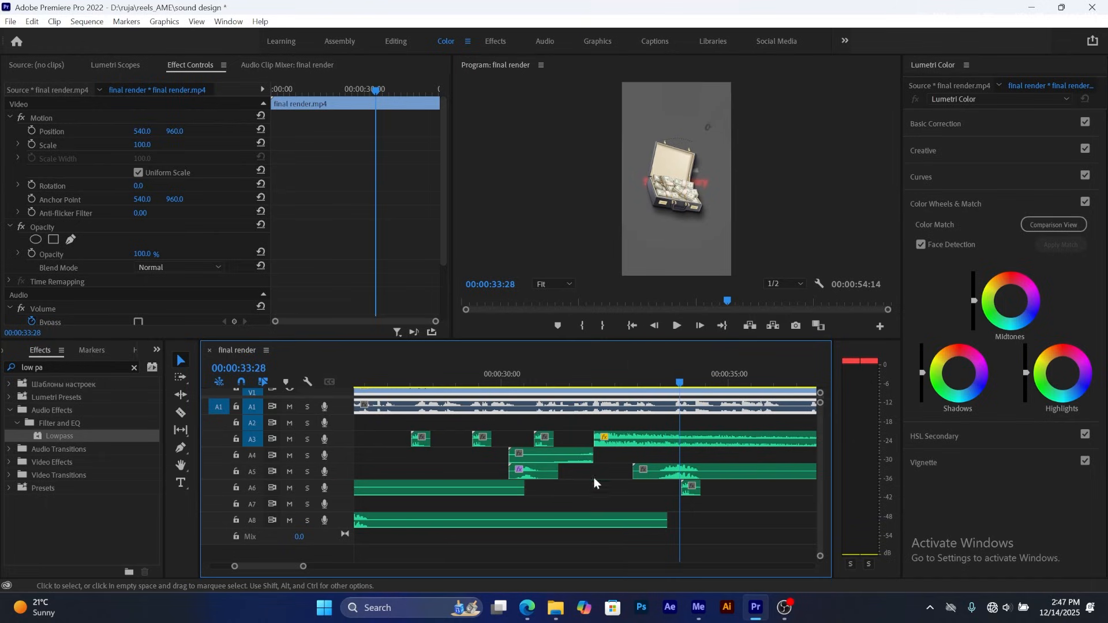
- Inspect the camera-flash and wind-up2 clips earlier on track A5 as candidates for reuse, and return to the suitcase scene
left_click_drag(271, 566, 251, 562)
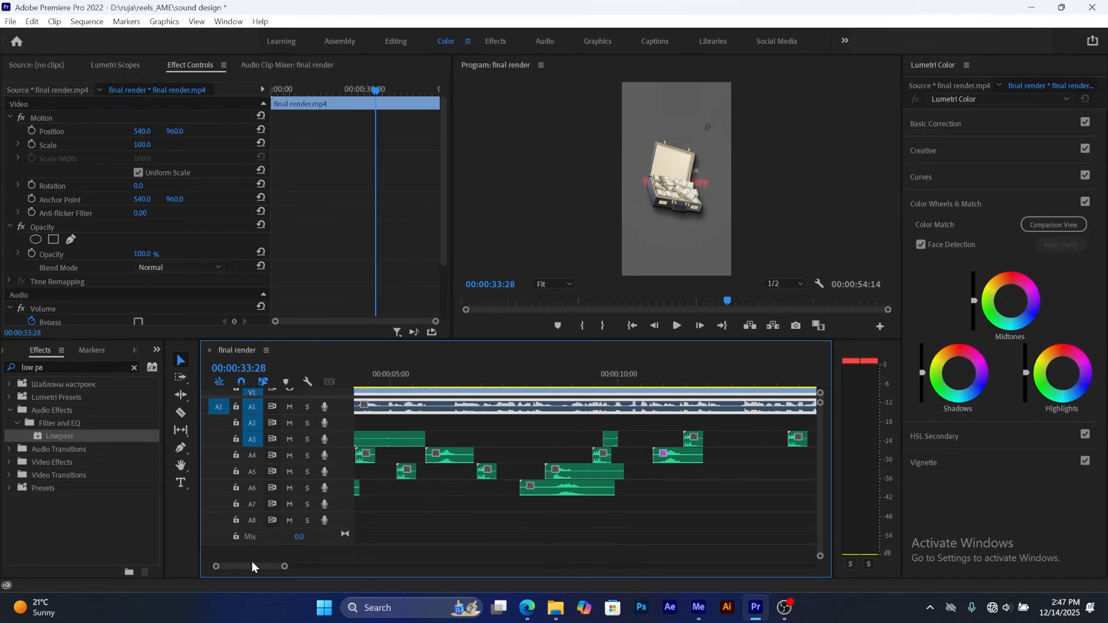
left_click(563, 471)
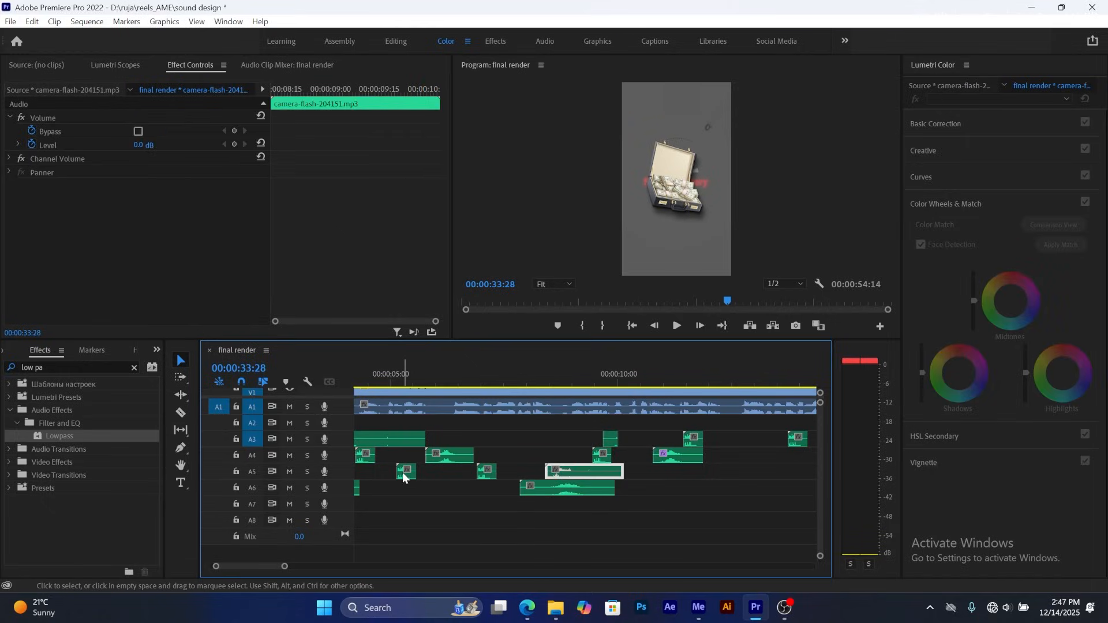
left_click_drag(260, 564, 244, 566)
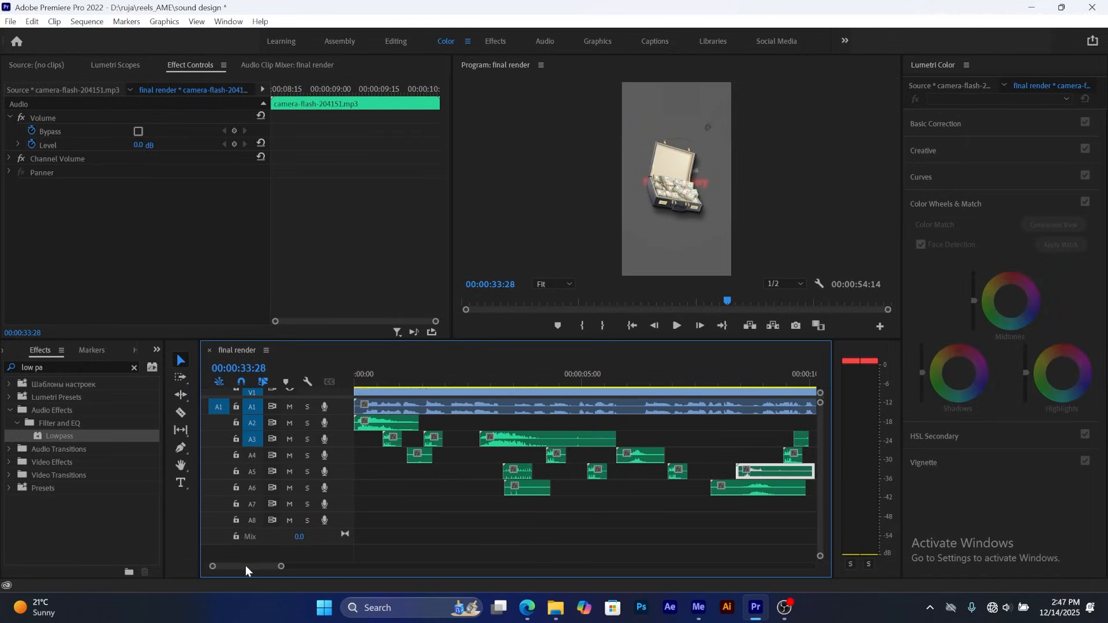
left_click(526, 472)
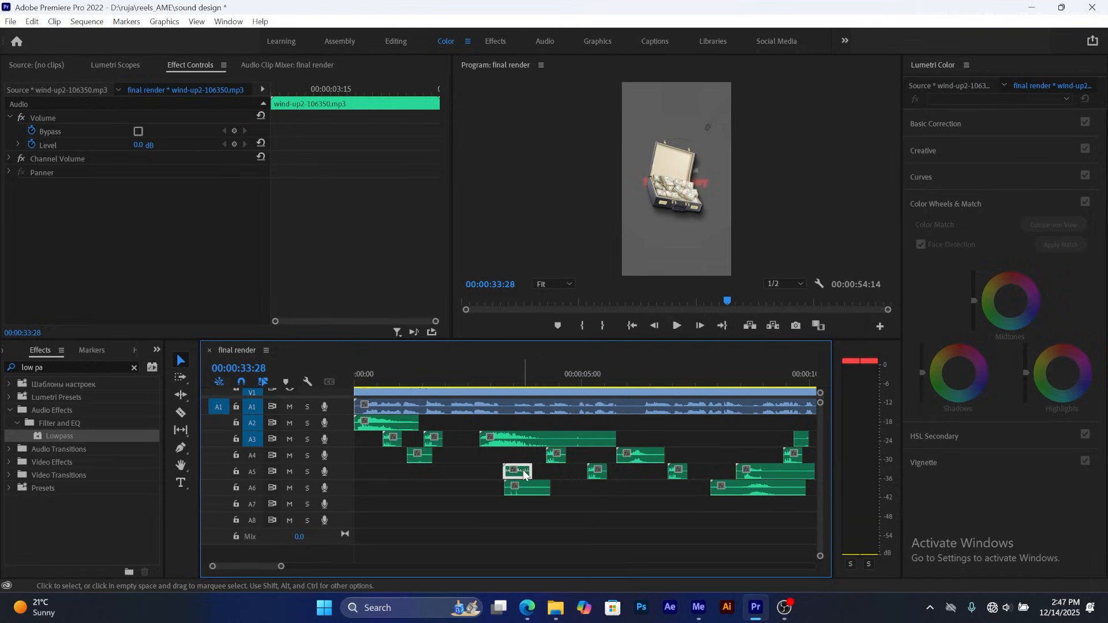
left_click_drag(283, 569, 303, 563)
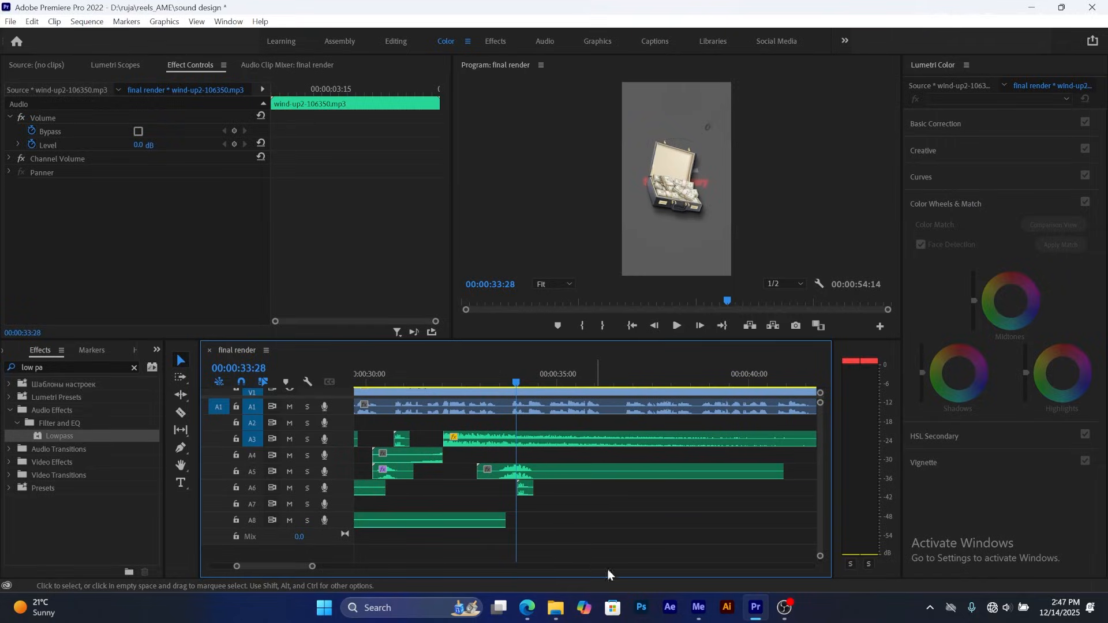
- Switch to File Explorer and place the Gear Fast sound from the Gear Like folder on track A7, starting near 00:00:33:28
mouse_move(550, 610)
left_click(604, 532)
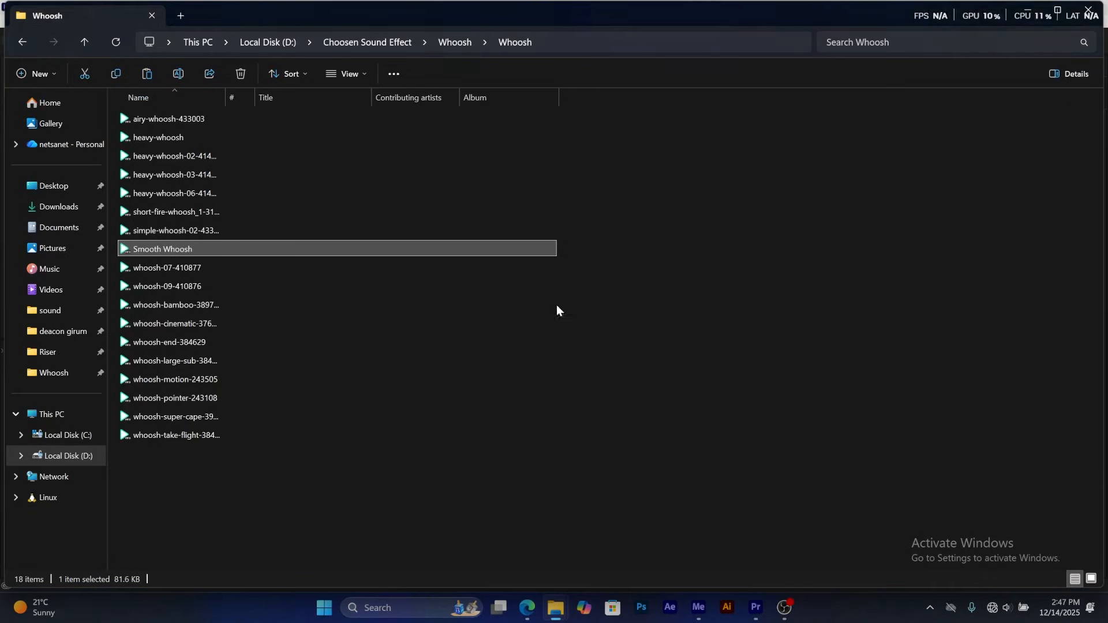
left_click(450, 45)
left_click(393, 43)
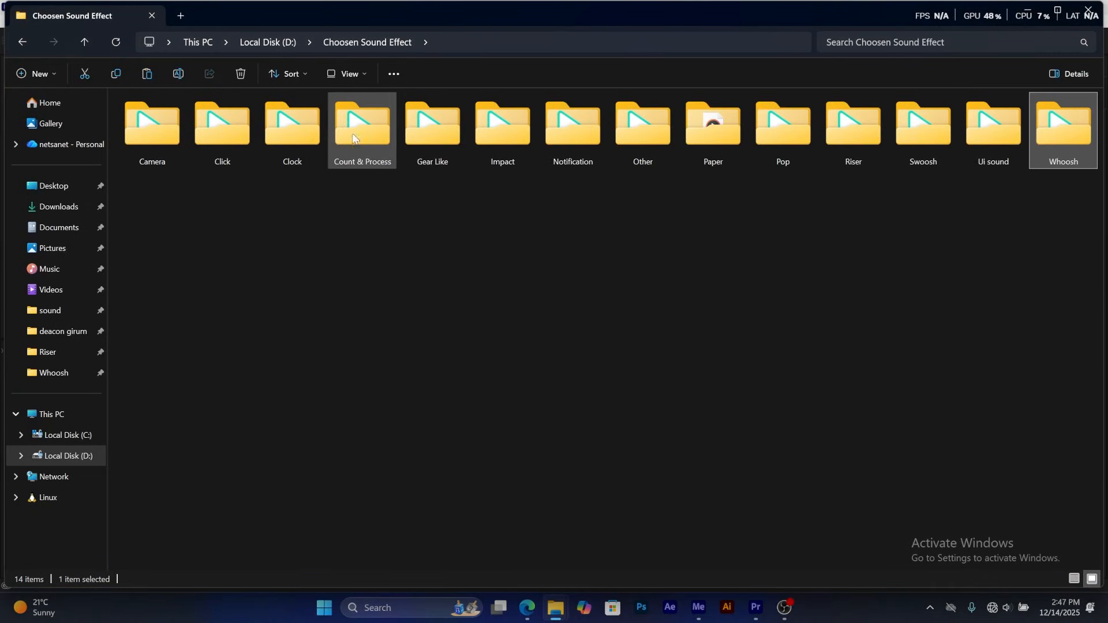
double_click(424, 126)
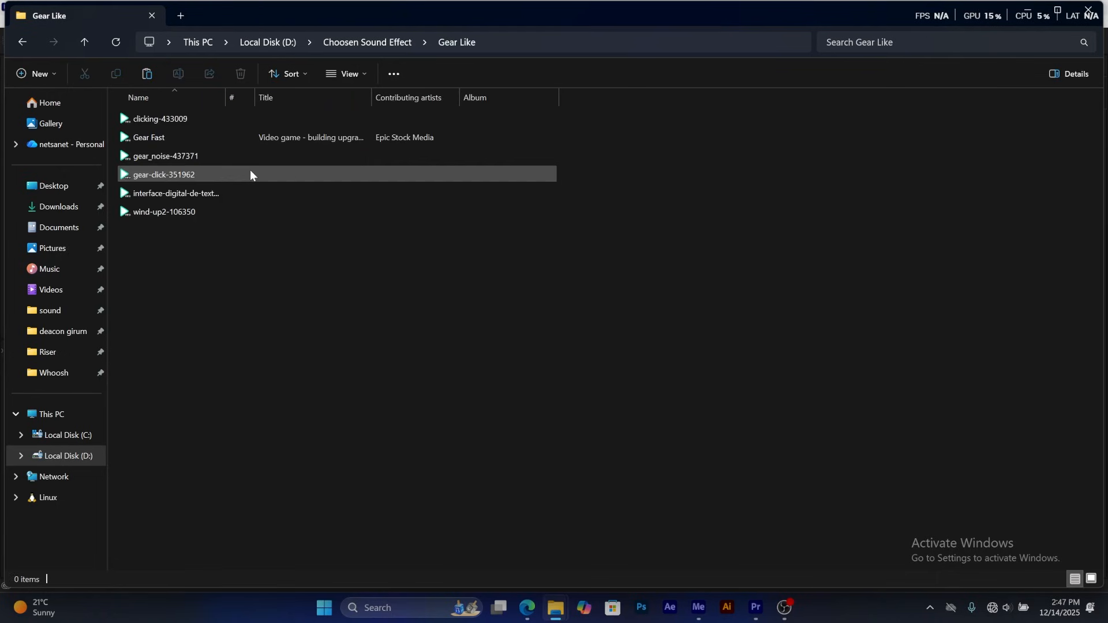
left_click_drag(154, 134, 513, 507)
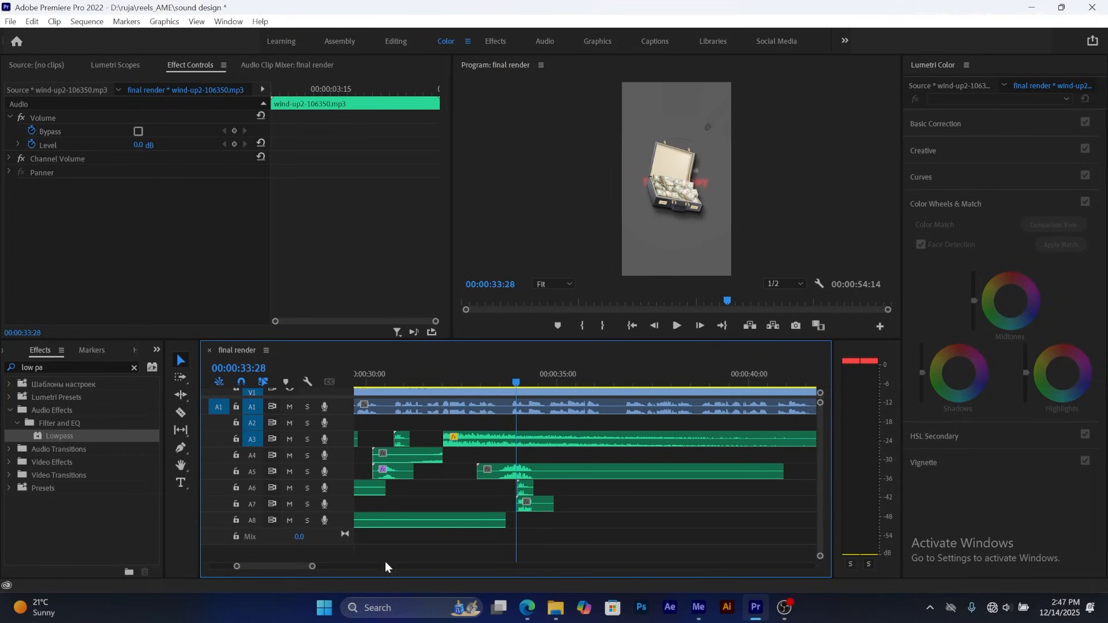
- Play back the suitcase and 4 billion $ text from about 00:00:33:28 to check the Gear Fast clip
key("space")
key("space")
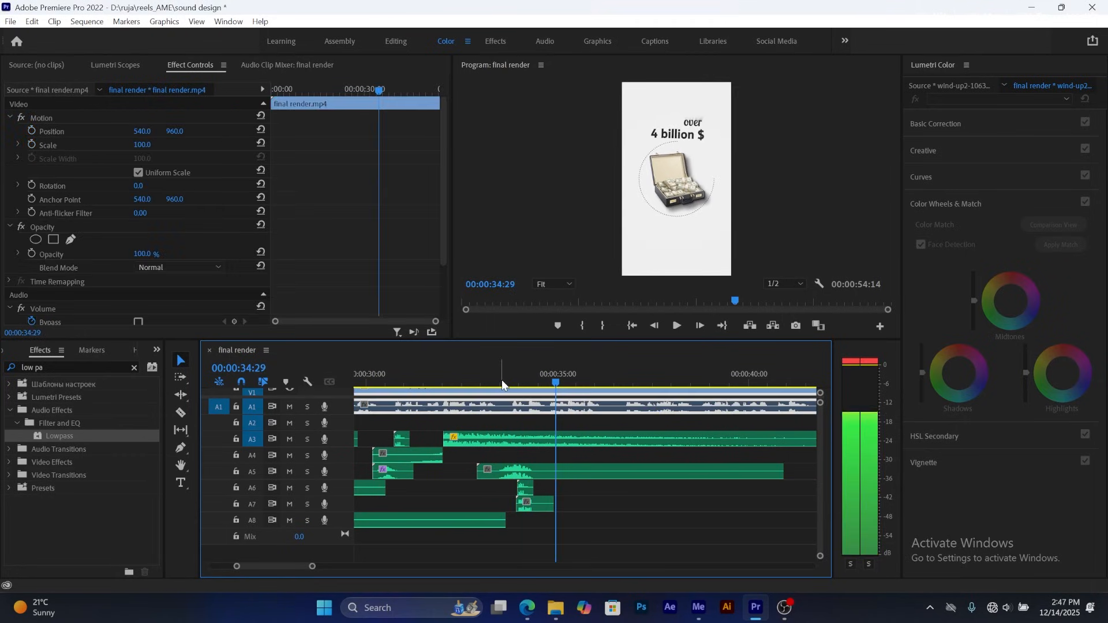
left_click_drag(311, 566, 289, 562)
left_click(444, 374)
key("space")
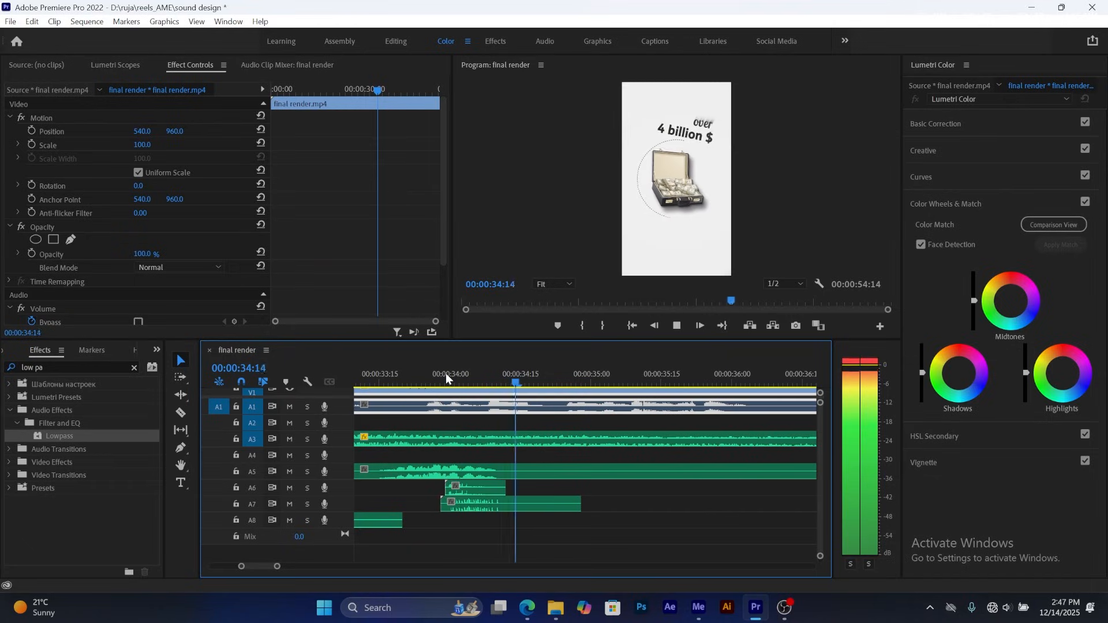
key("space")
- Set the speed of the Gear Fast clip on A7 to 50%
right_click(472, 504)
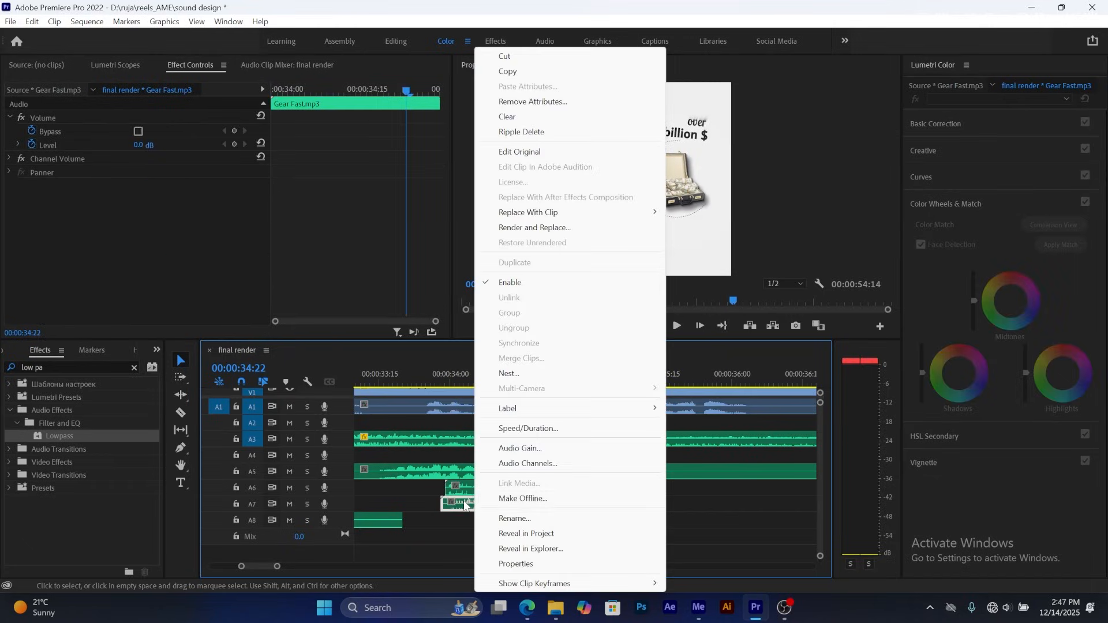
left_click(470, 506)
right_click(471, 508)
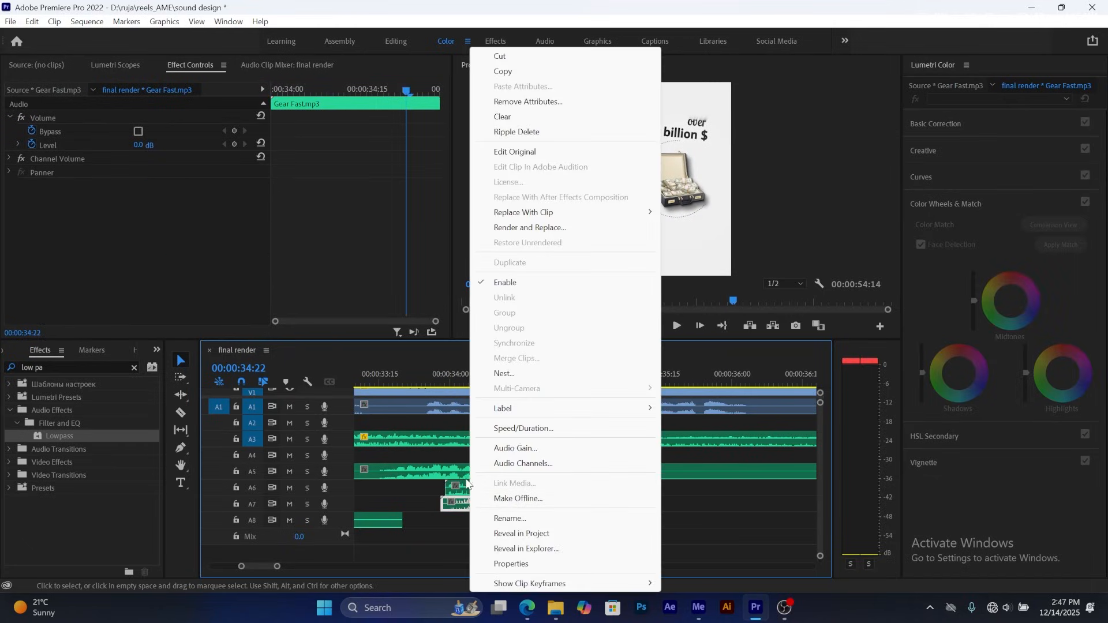
left_click(522, 429)
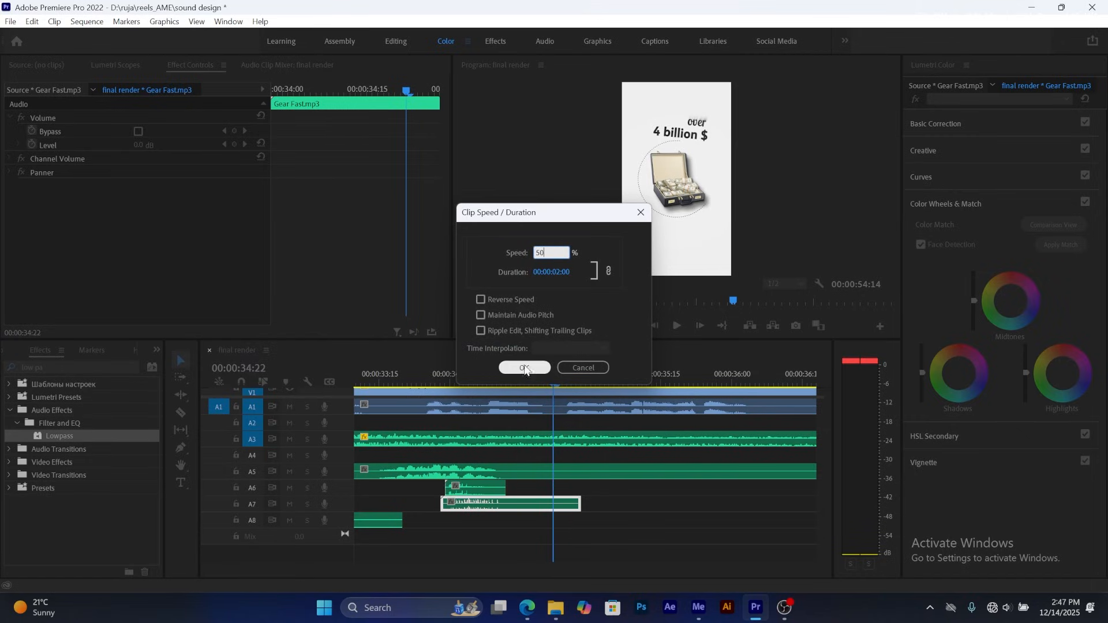
type("50")
left_click(524, 368)
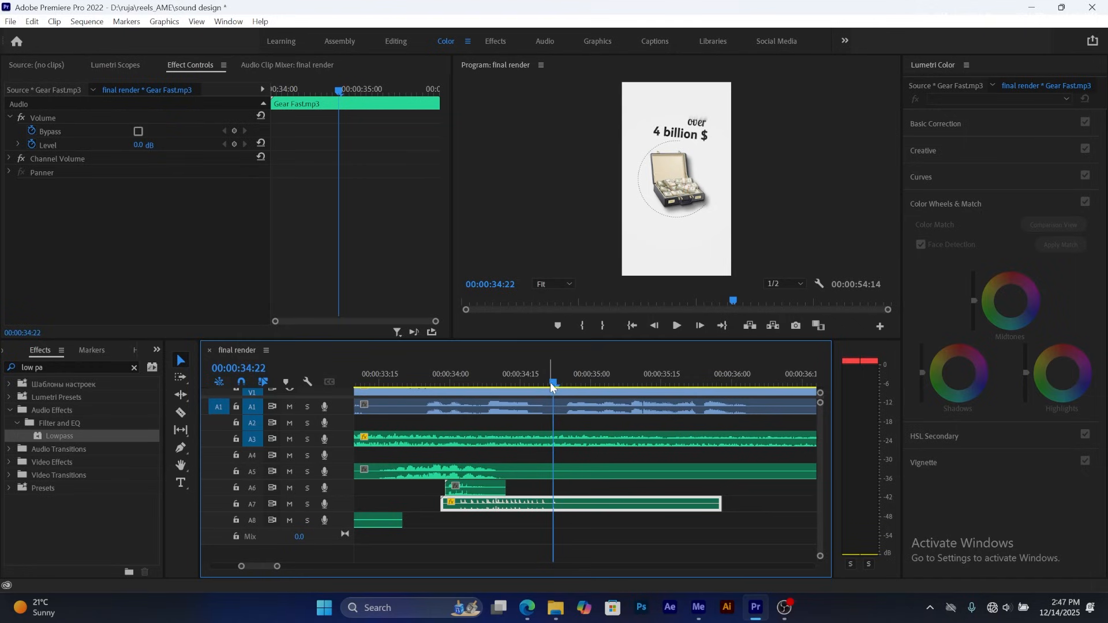
- Play back the Gear Fast clip at half speed from 00:00:33:27 and slow it down further
key("space")
left_click(436, 374)
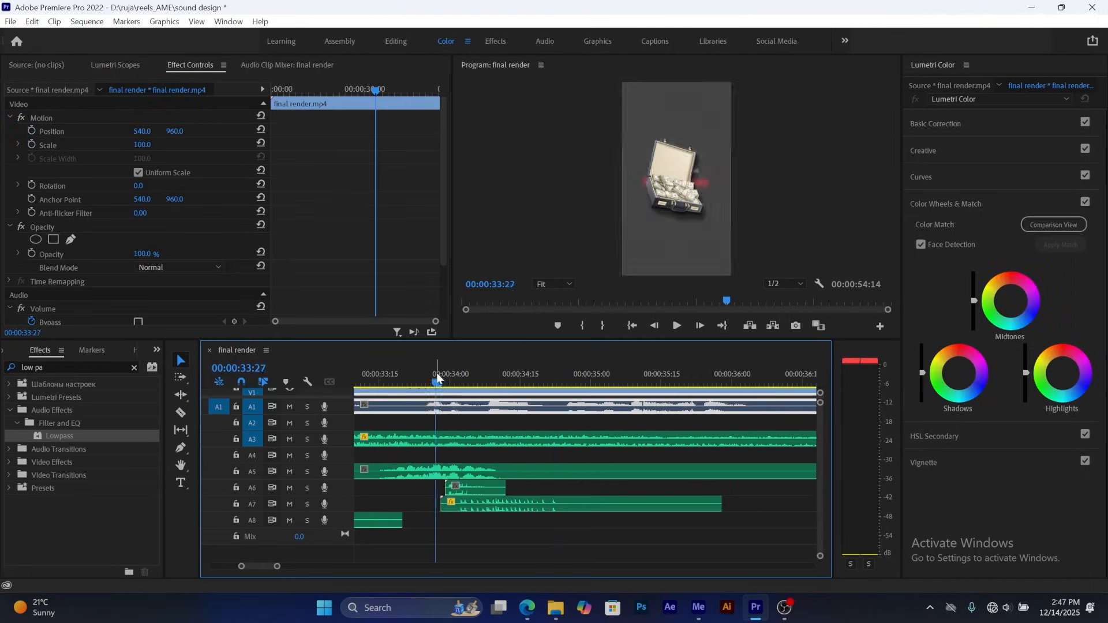
key("space")
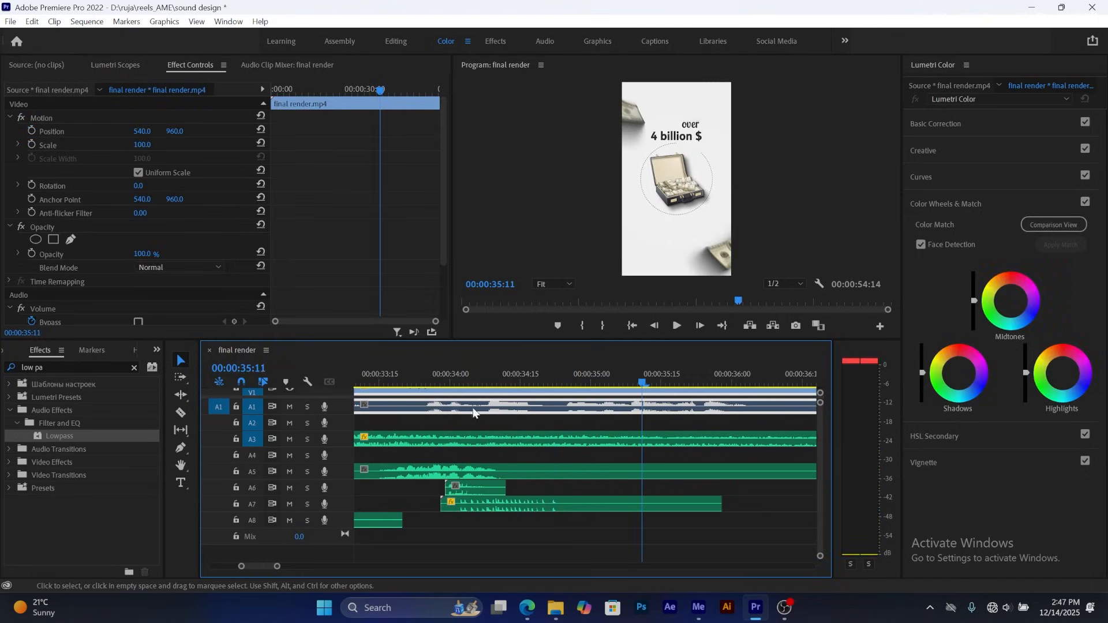
right_click(502, 513)
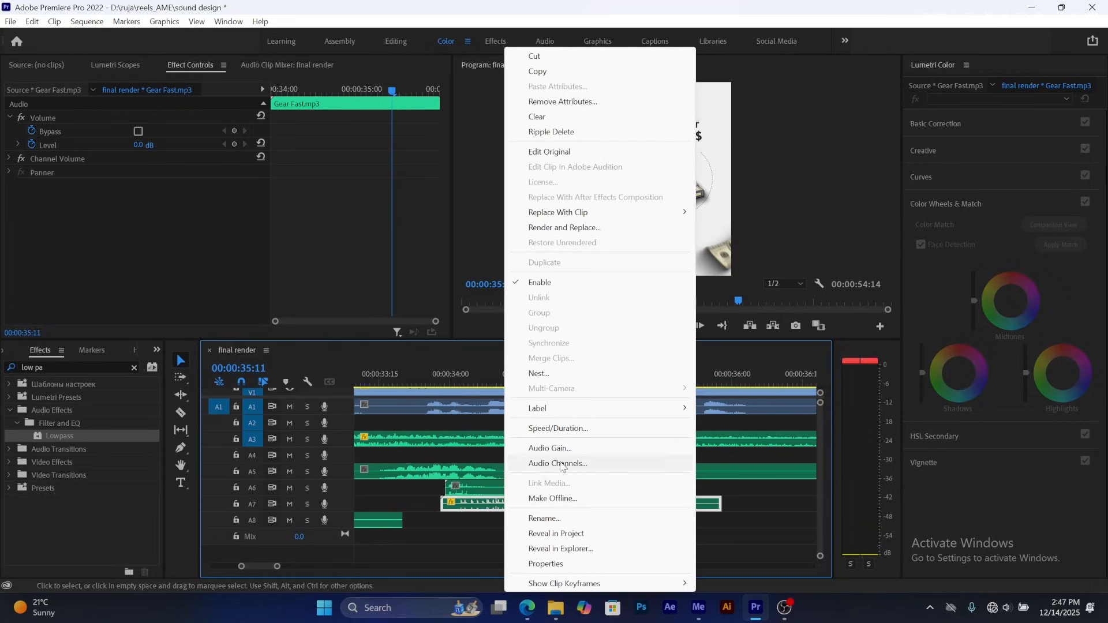
left_click(558, 428)
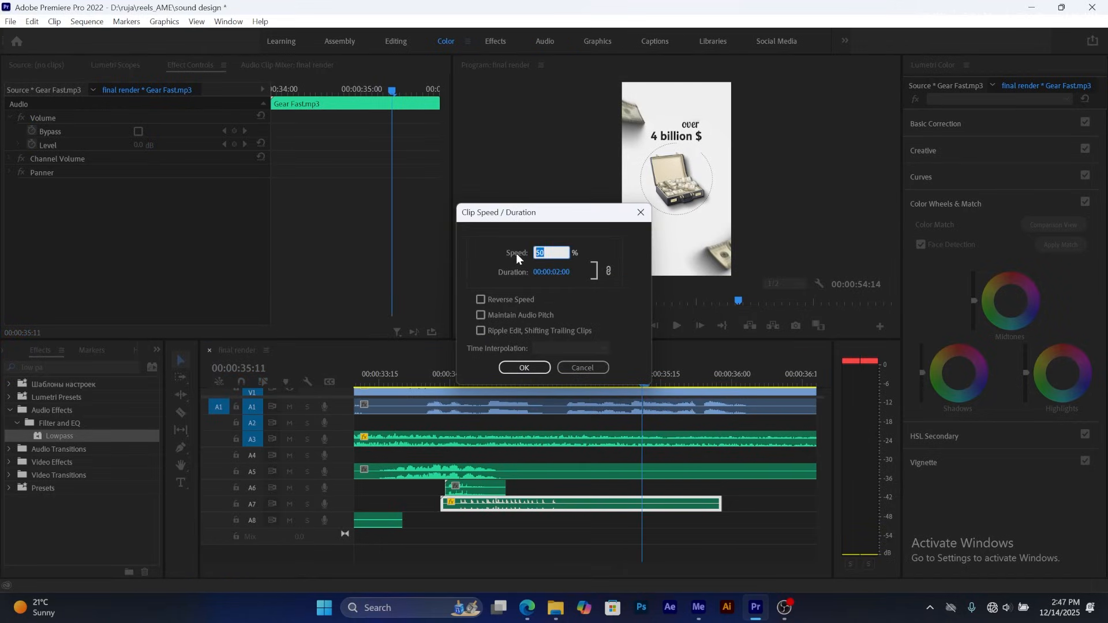
left_click(517, 373)
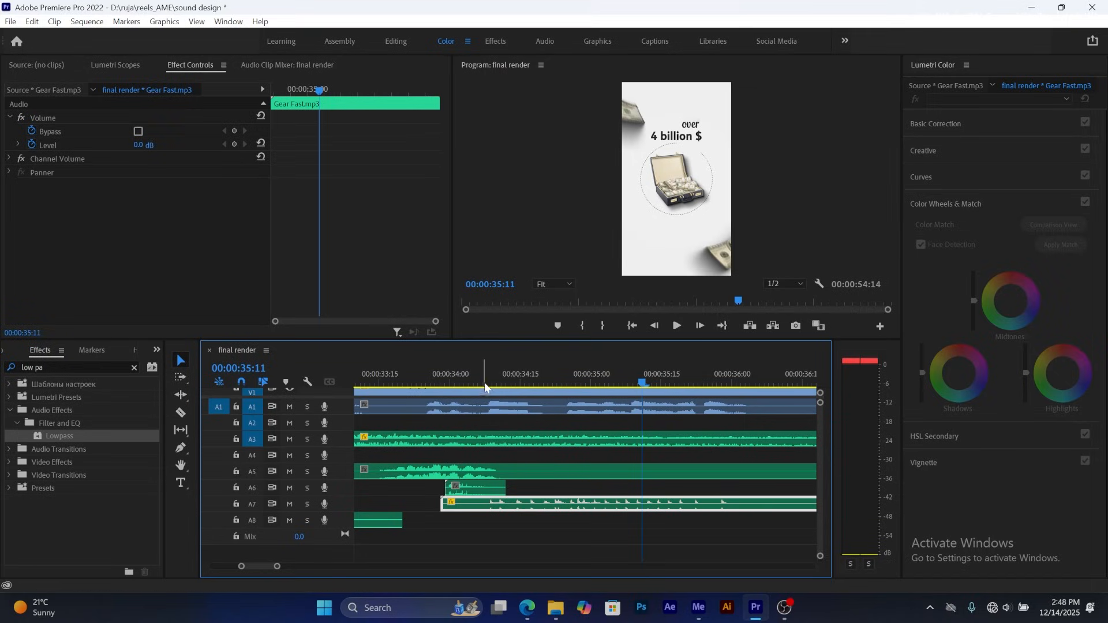
- Play back the further slowed Gear Fast clip from its start to the "stolen" text
left_click_drag(644, 384, 440, 363)
key("space")
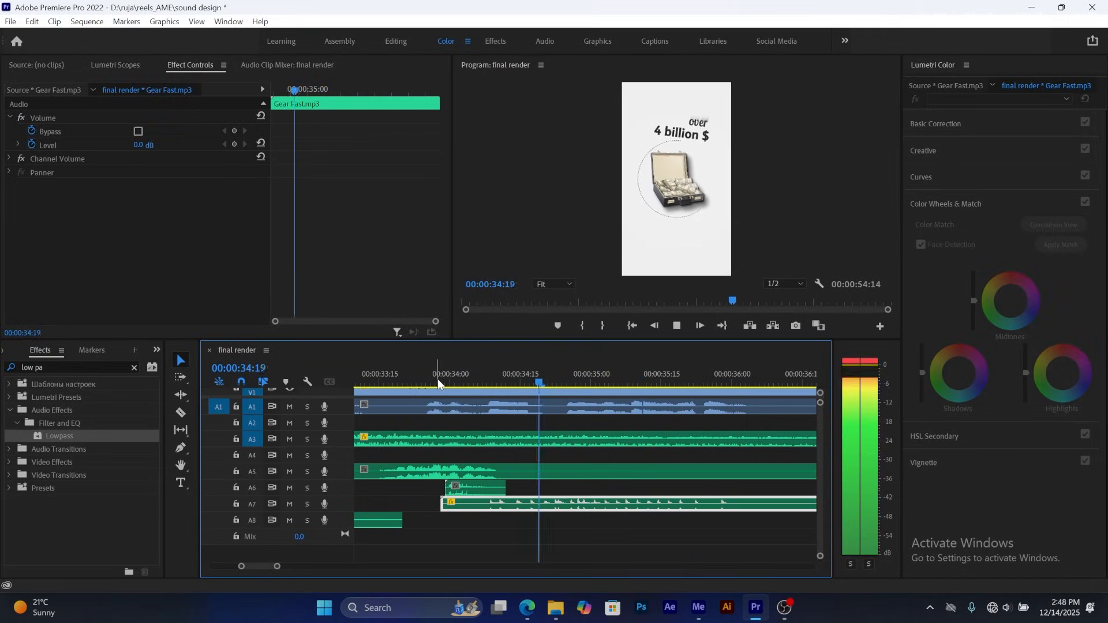
key("space")
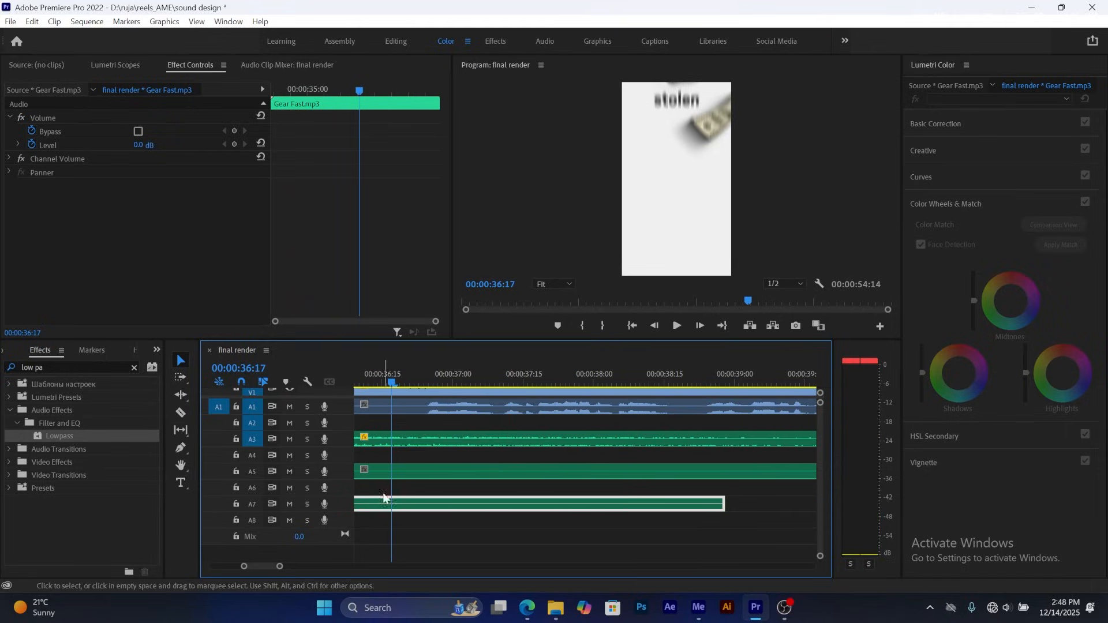
scroll(287, 567, "down", 2)
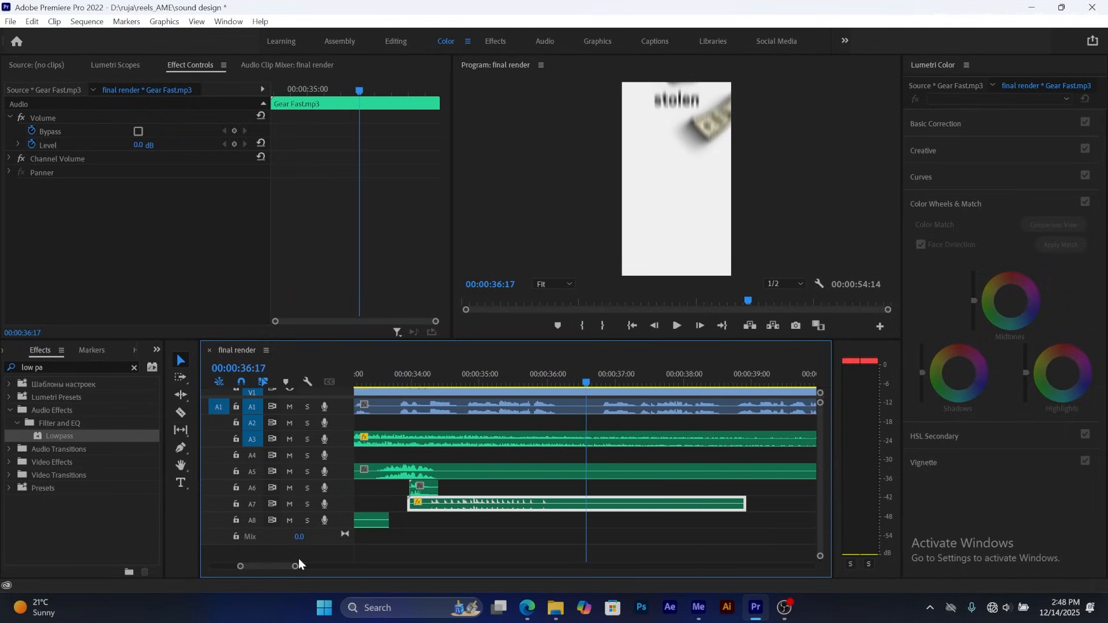
left_click(430, 374)
key("space")
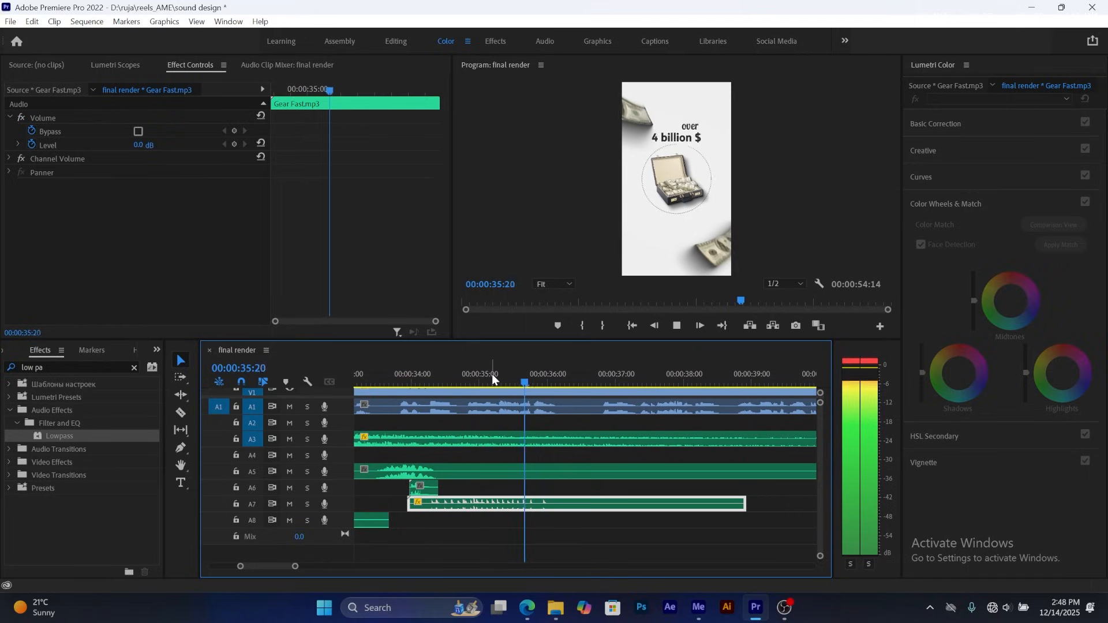
key("space")
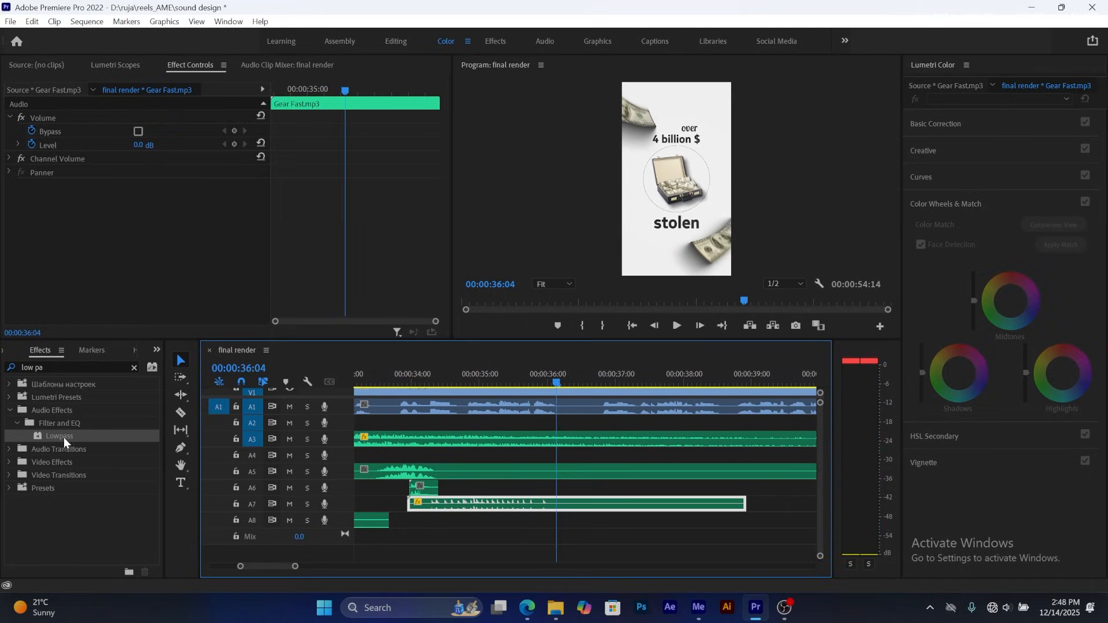
- Apply the Lowpass effect to the Gear Fast clip with a 1373.5 Hz cutoff, and play back the filtered sound
left_click_drag(63, 437, 469, 511)
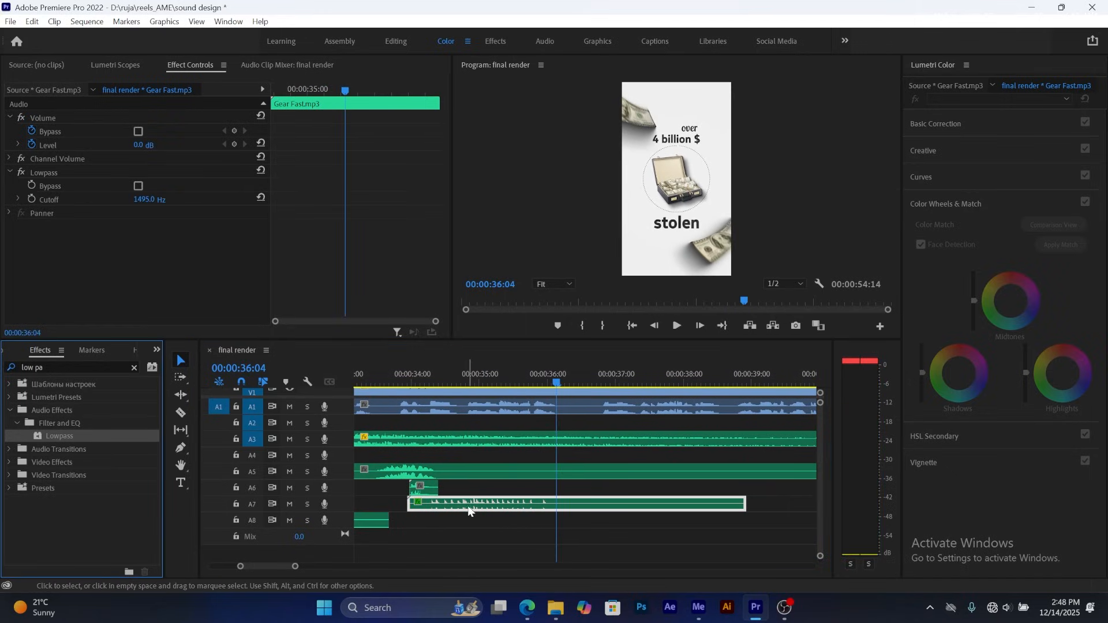
left_click(414, 373)
key("space")
key("space")
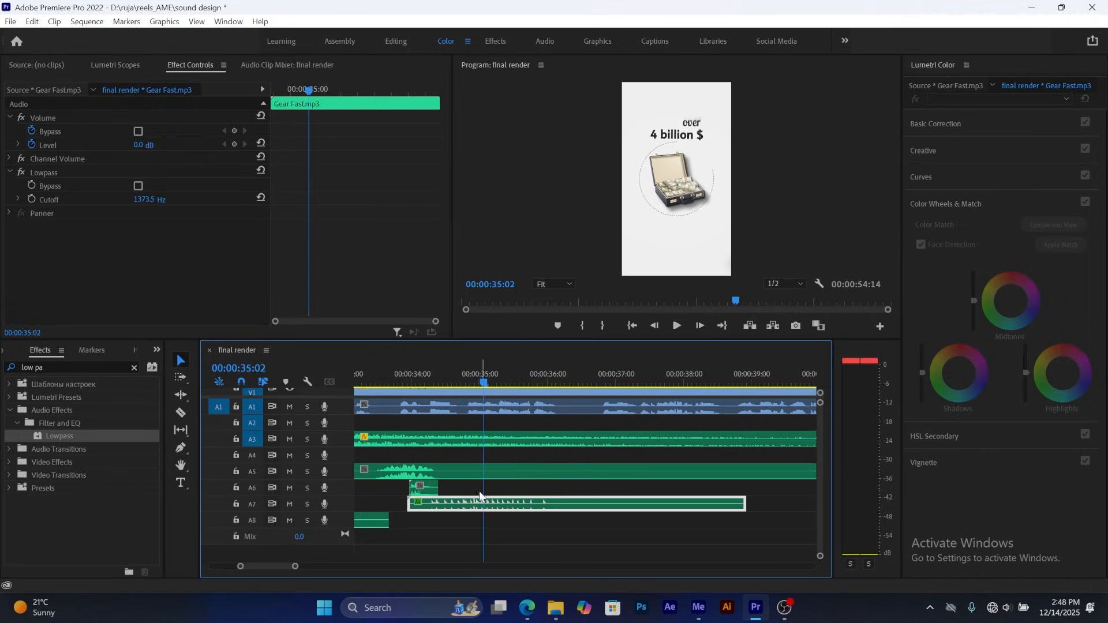
key("space")
key("space")
left_click(416, 377)
key("space")
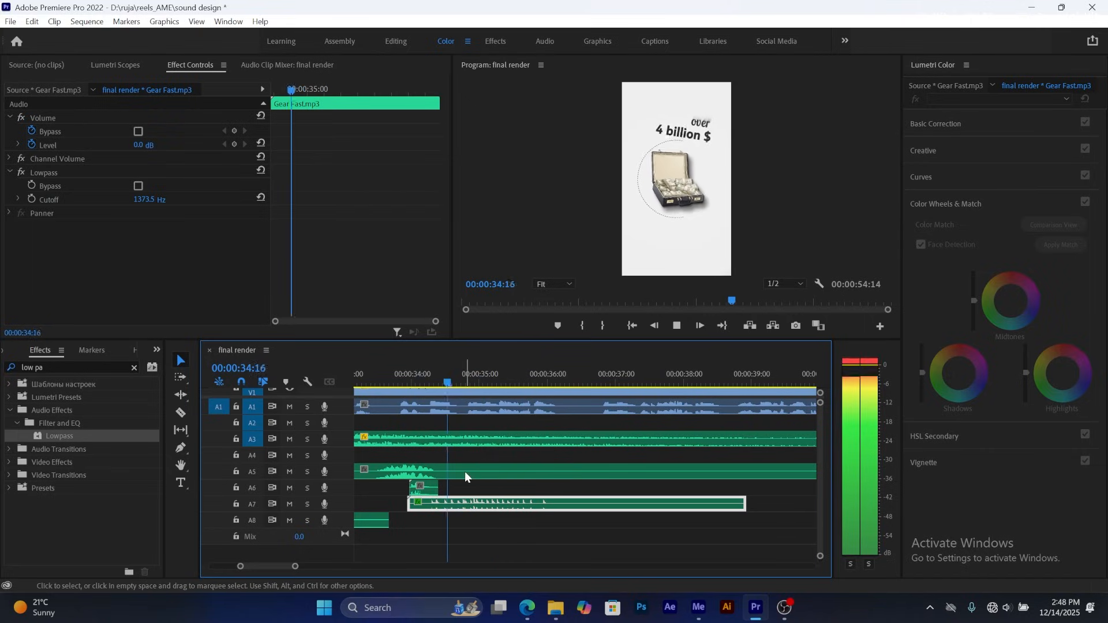
key("space")
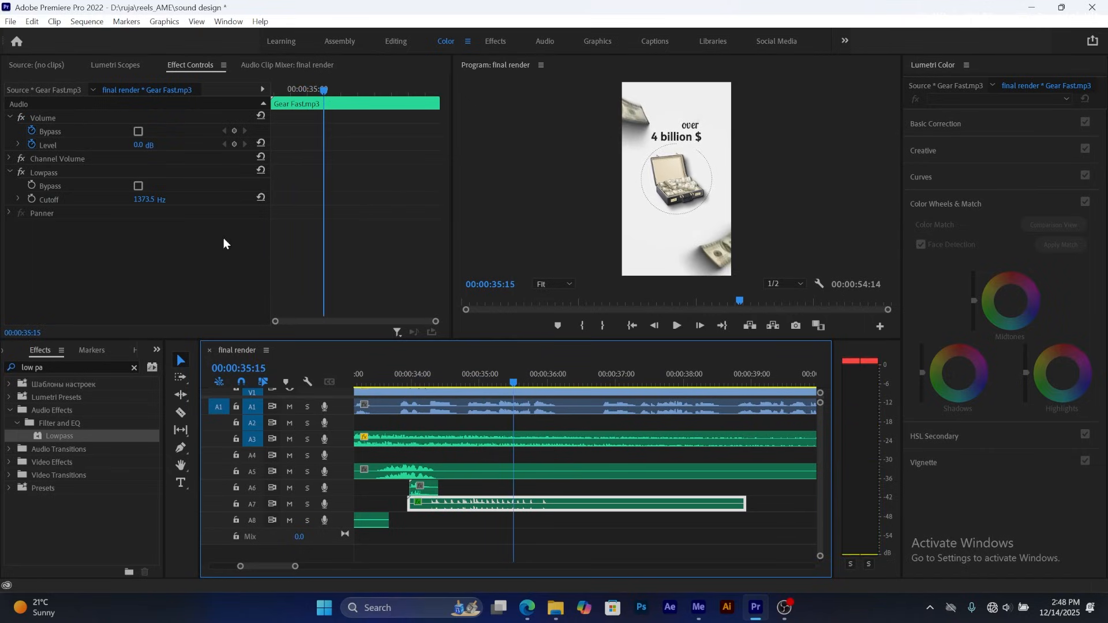
- Try Lowpass cutoffs of 1488.4 Hz and 4782.1 Hz on the Gear Fast clip, playing back each one
left_click(149, 198)
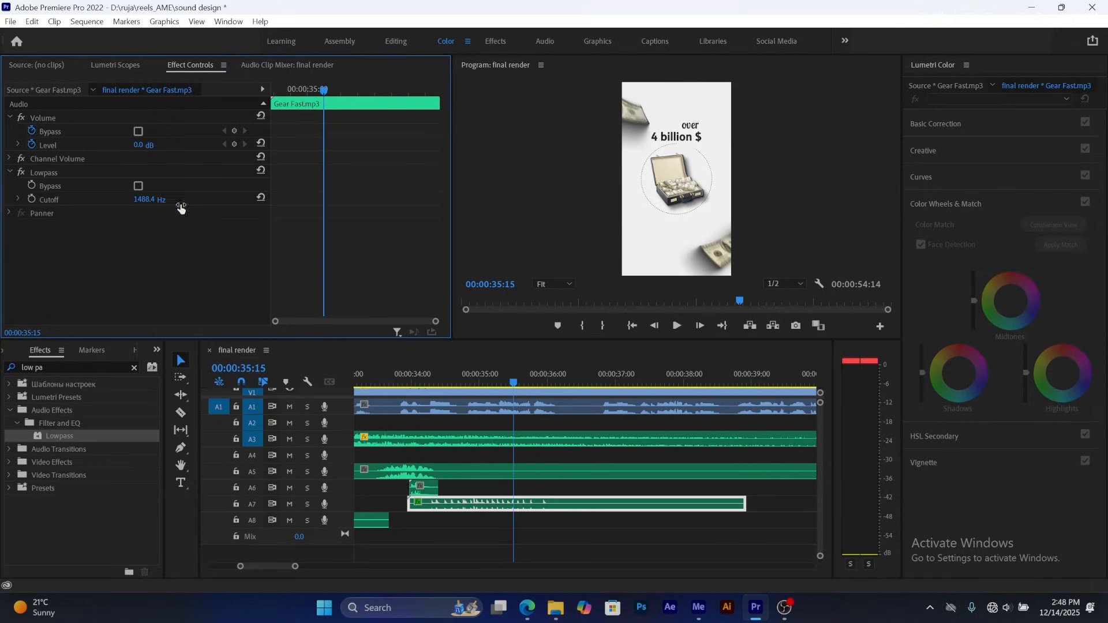
left_click(478, 375)
key("space")
key("space")
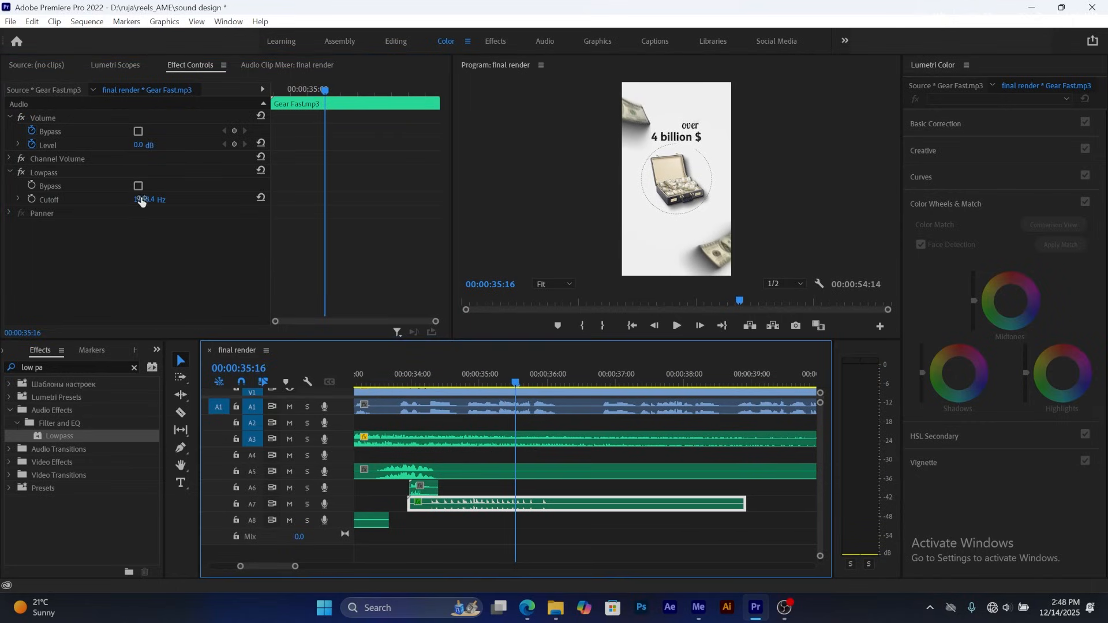
left_click_drag(143, 199, 110, 200)
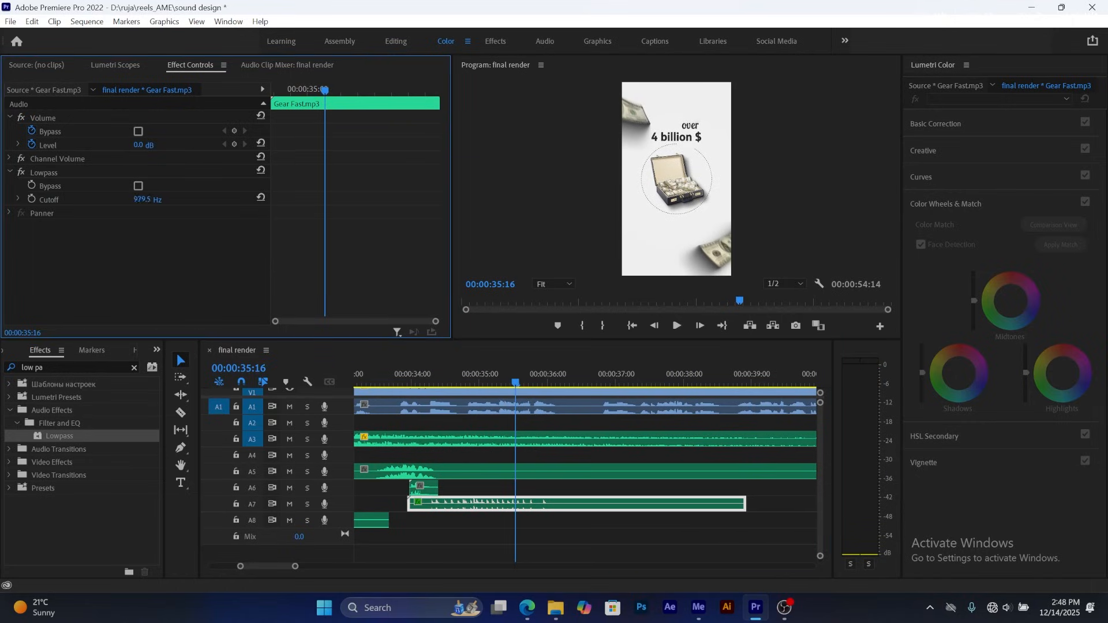
left_click(443, 374)
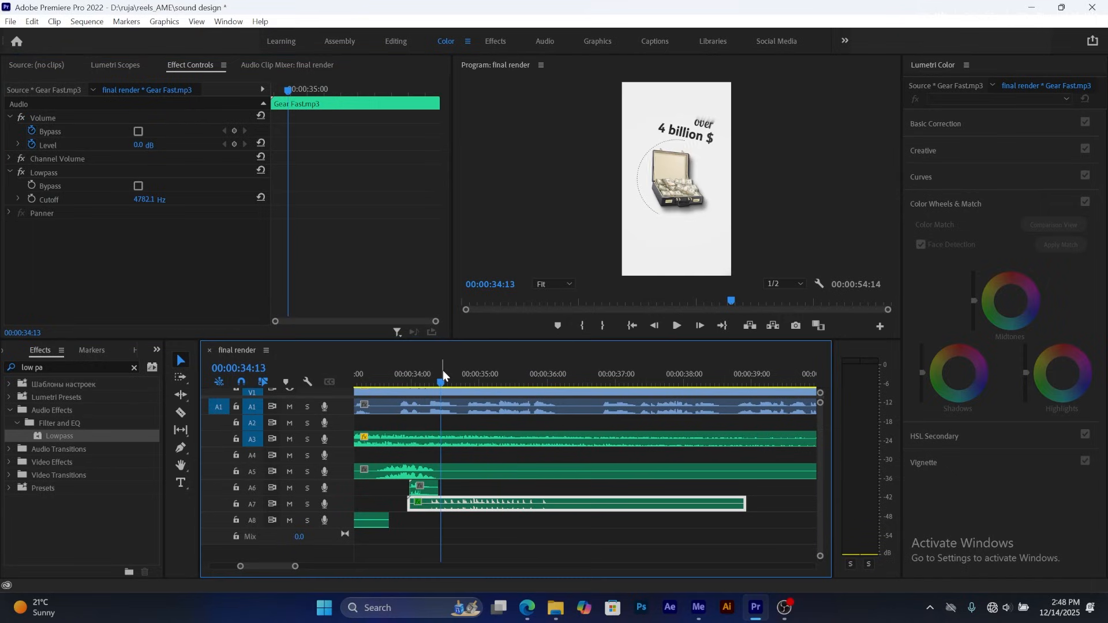
key("space")
key("space")
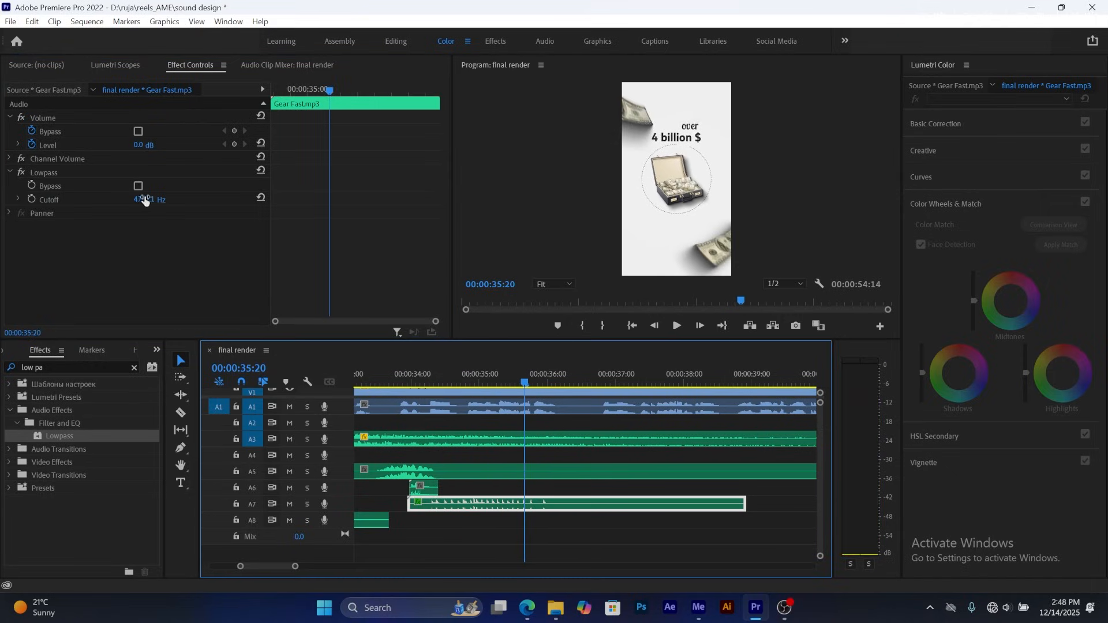
- Set the Gear Fast clip's Lowpass cutoff to 5073.7 Hz and replay the 4 billion $ scene twice
left_click_drag(144, 200, 197, 200)
left_click(422, 377)
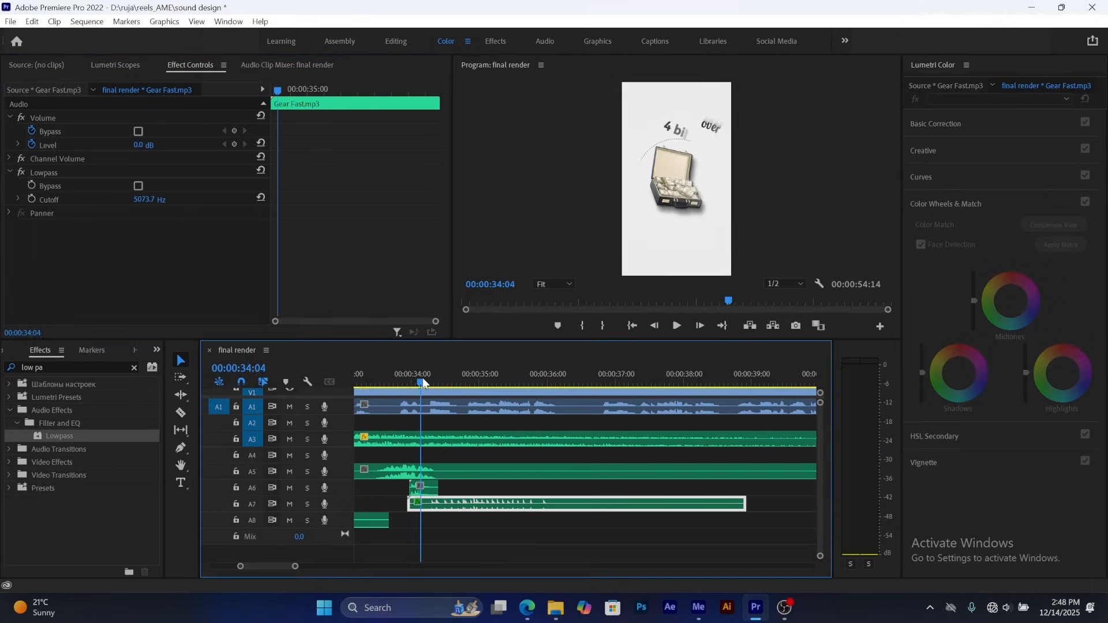
key("space")
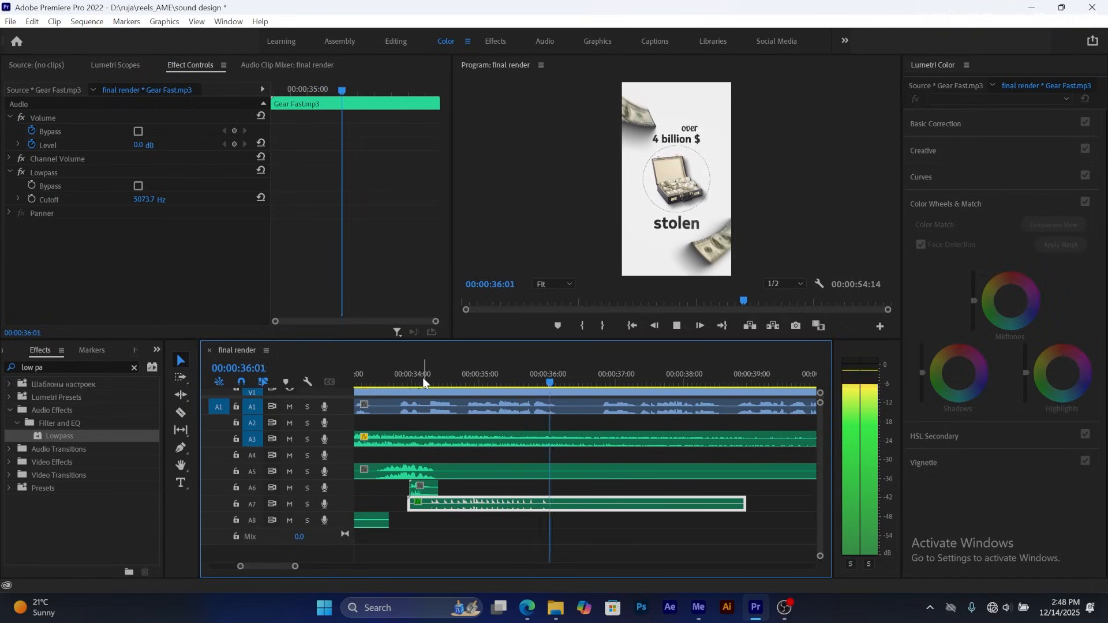
key("space")
left_click(411, 381)
key("space")
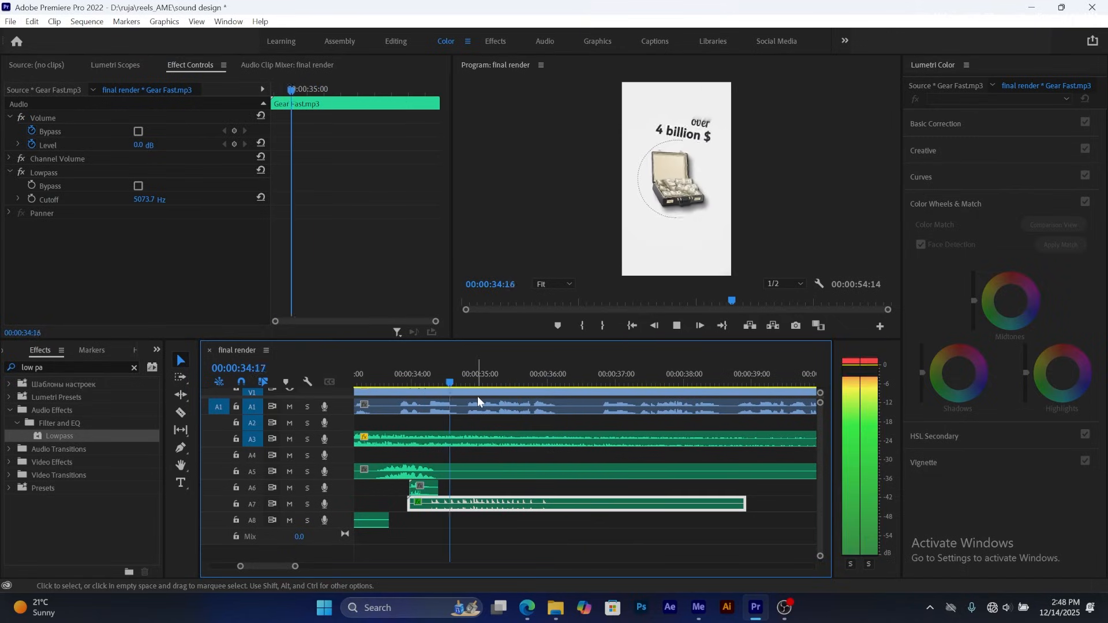
key("space")
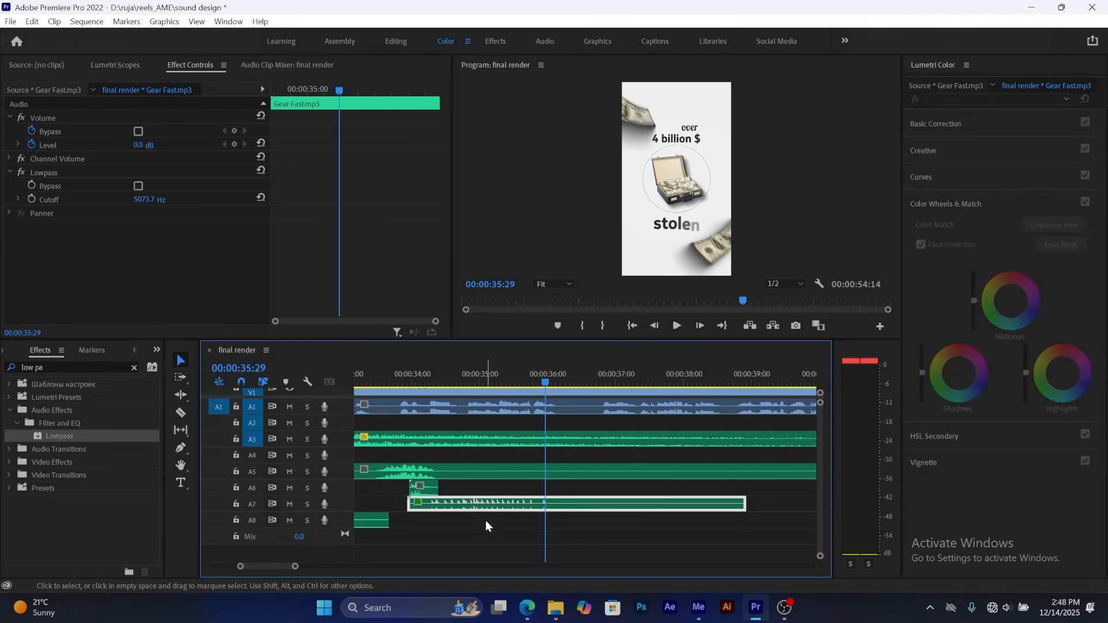
- Delete the Gear Fast clip from track A7 and switch back to the Gear Like folder in File Explorer
key("Delete")
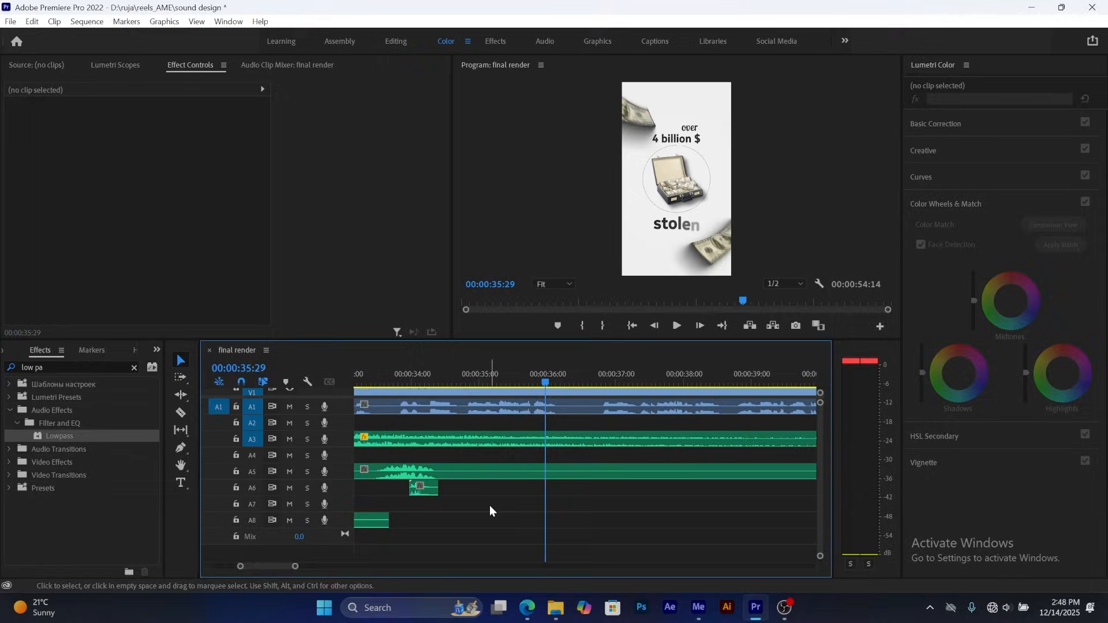
left_click(556, 606)
left_click(594, 528)
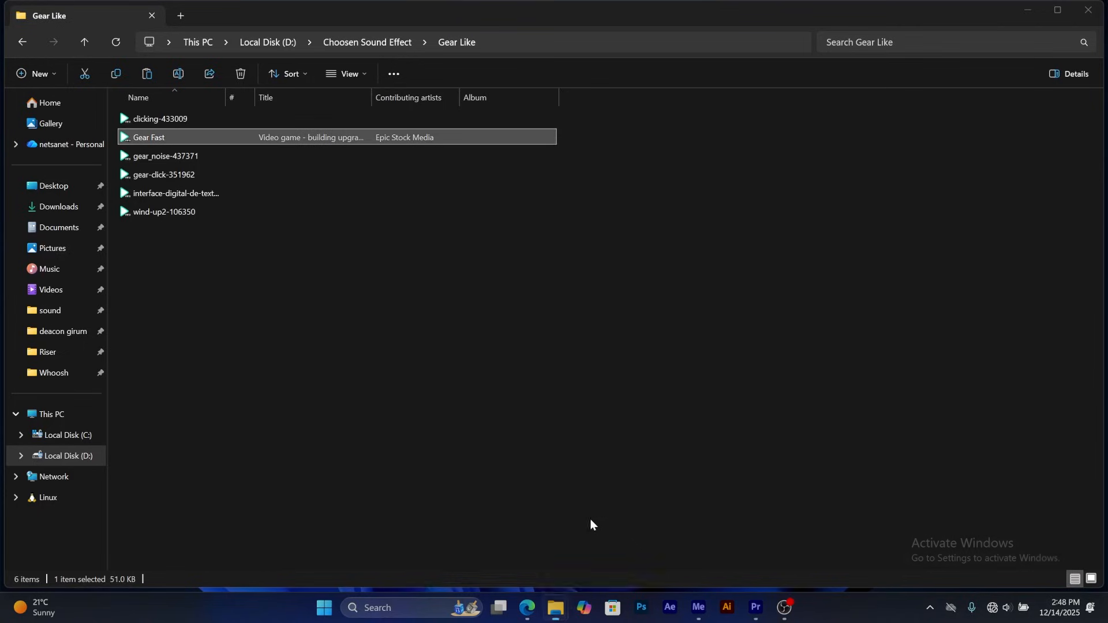
- Add clicking-433009 from the Gear Like folder to track A7, starting at 00:00:33:29 where the money briefcase appears
left_click(170, 229)
left_click(168, 217)
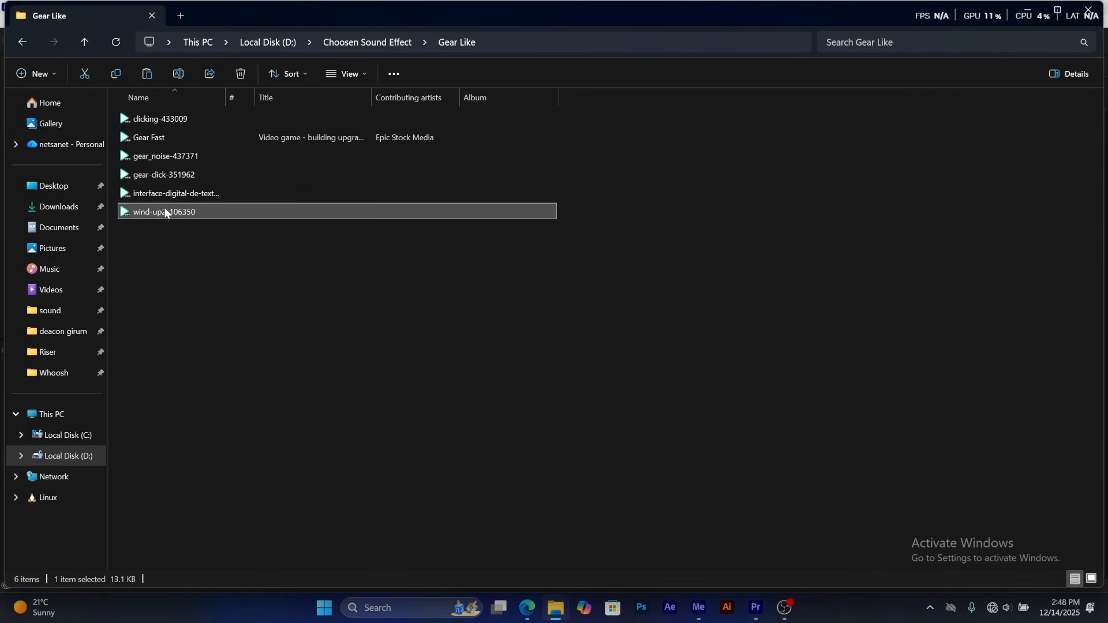
left_click_drag(163, 120, 461, 505)
left_click(455, 402)
left_click(448, 373)
left_click_drag(448, 384, 410, 376)
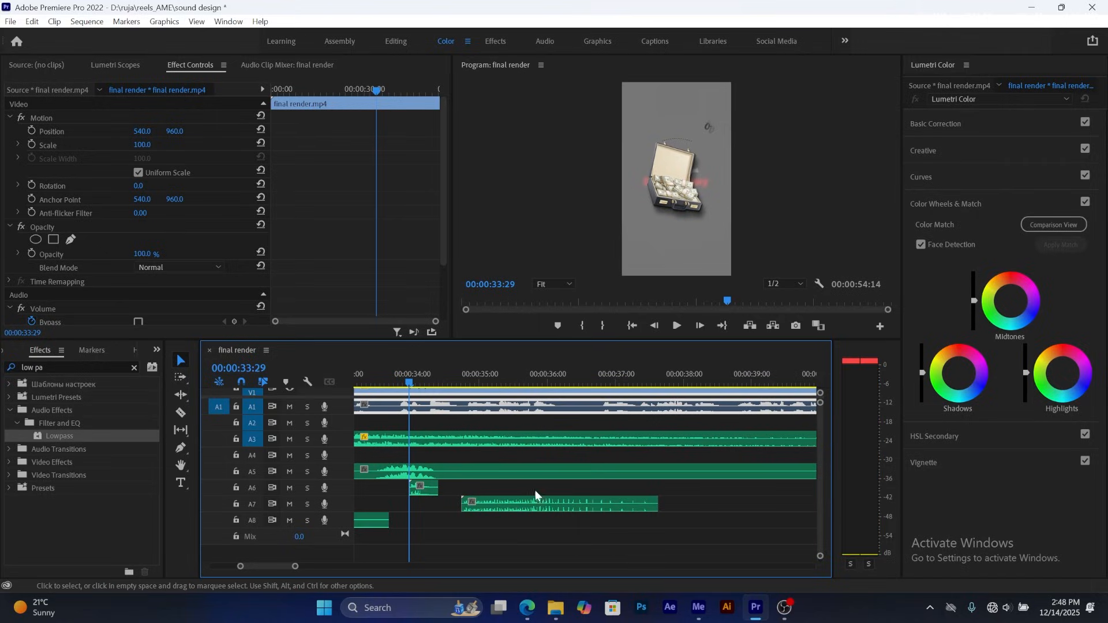
left_click_drag(494, 504, 441, 503)
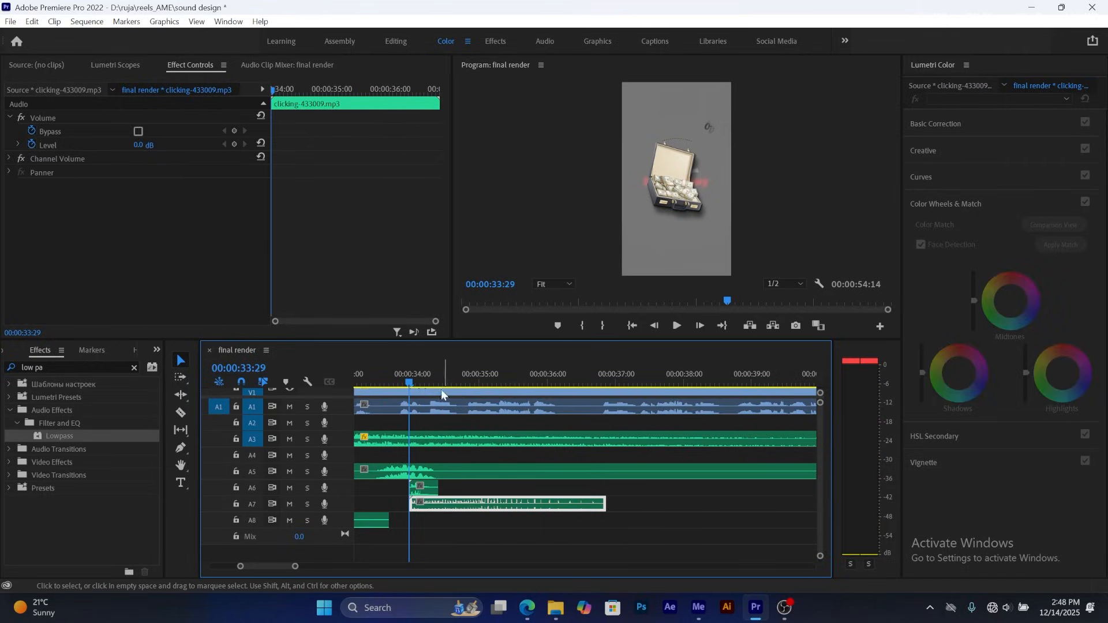
- Play back the 4 billion $ scene with the clicking-433009 sound through the "stolen" text
key("space")
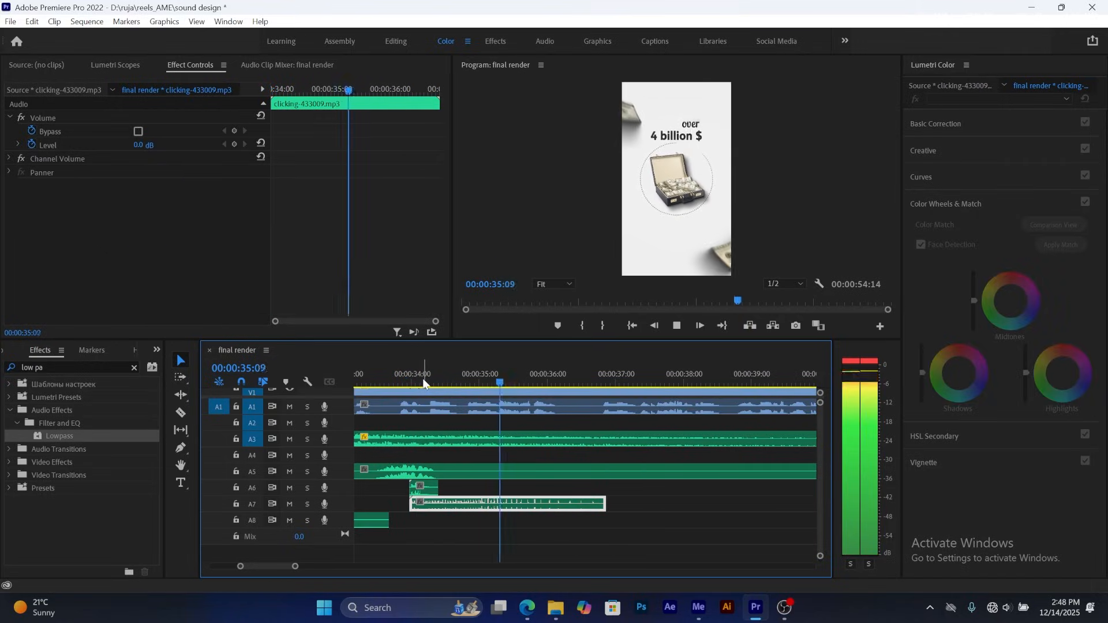
key("space")
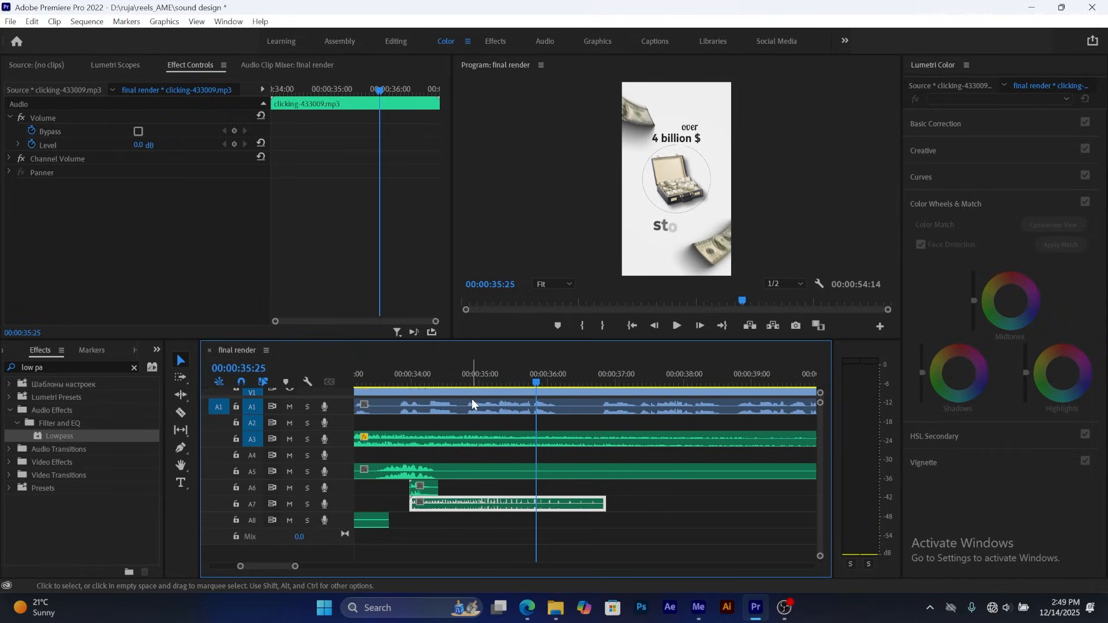
key("space")
key("space")
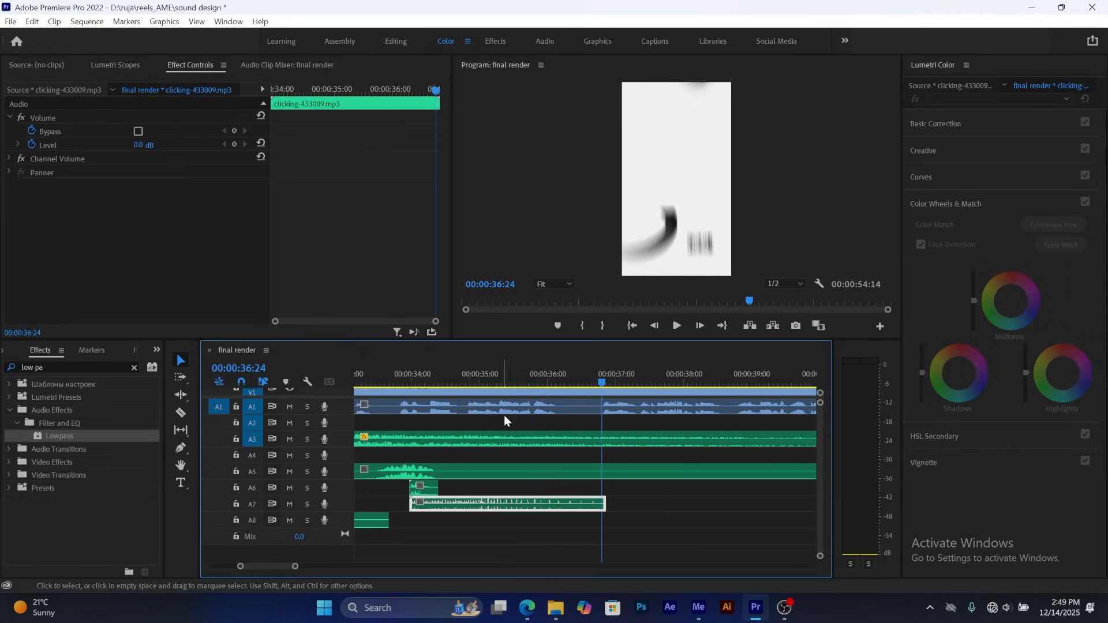
left_click(524, 379)
key("space")
key("space")
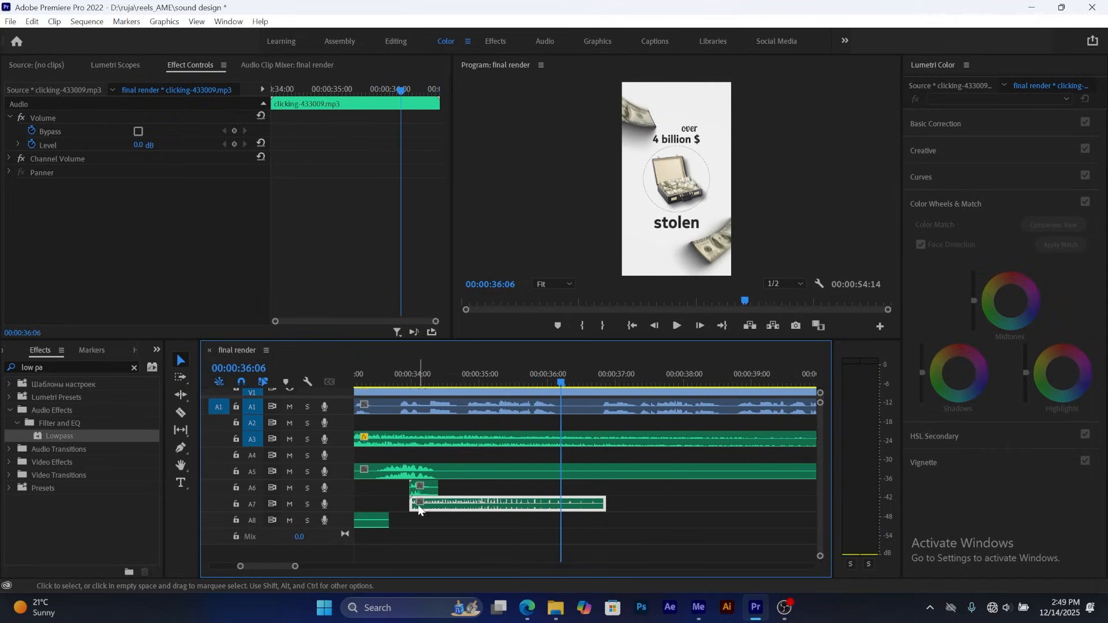
- Trim a little off the start of the clicking-433009 clip, keeping it aligned at 00:00:33:29, and replay the scene
left_click_drag(410, 504, 429, 506)
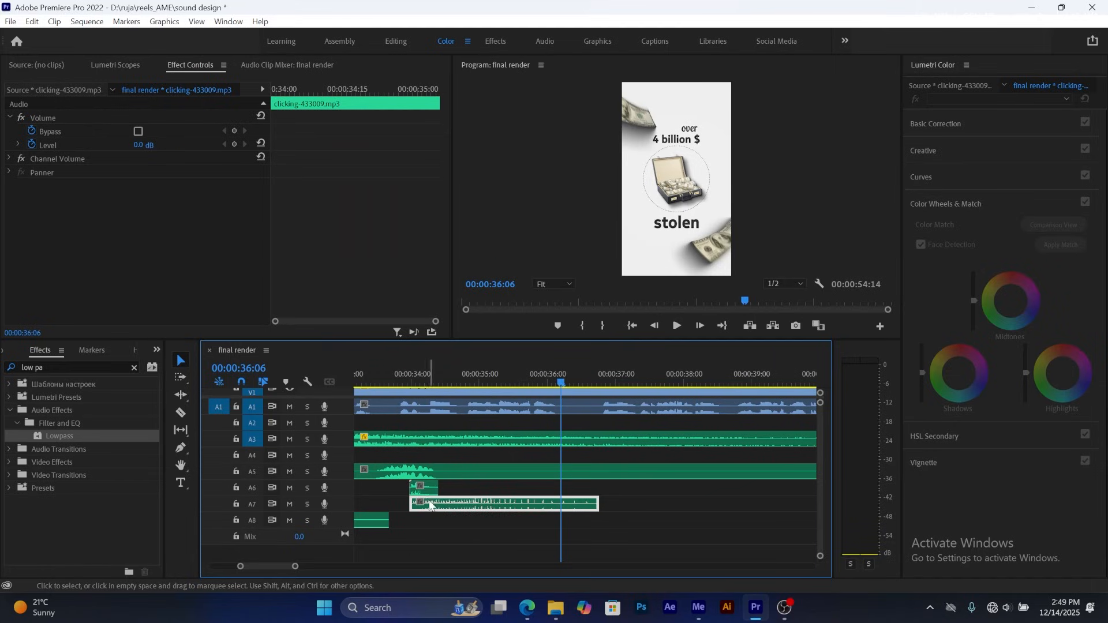
left_click(405, 378)
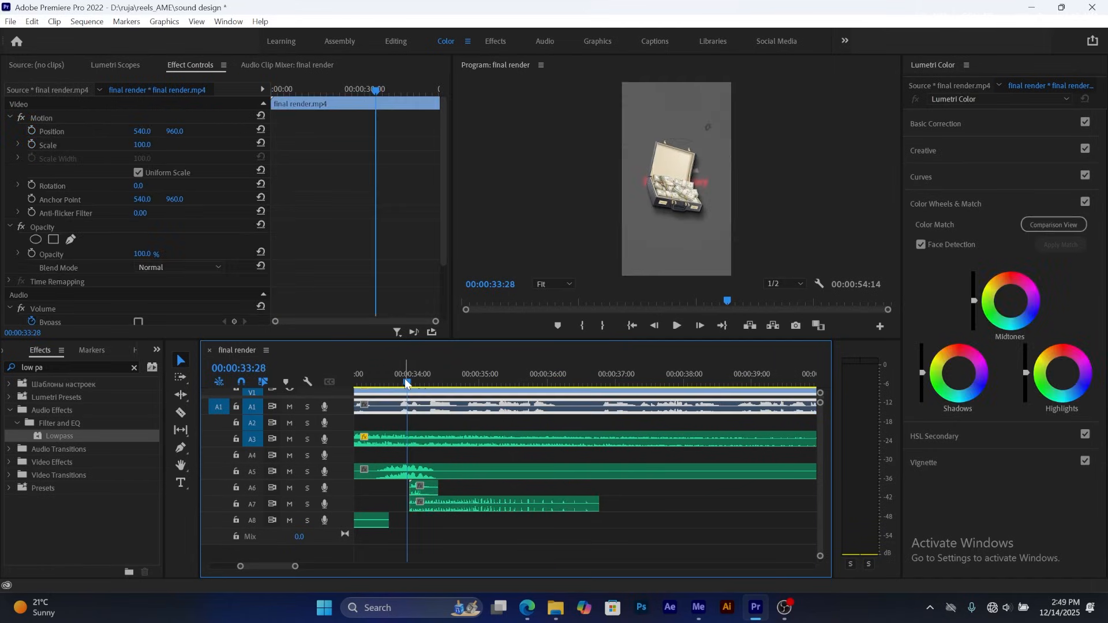
key("space")
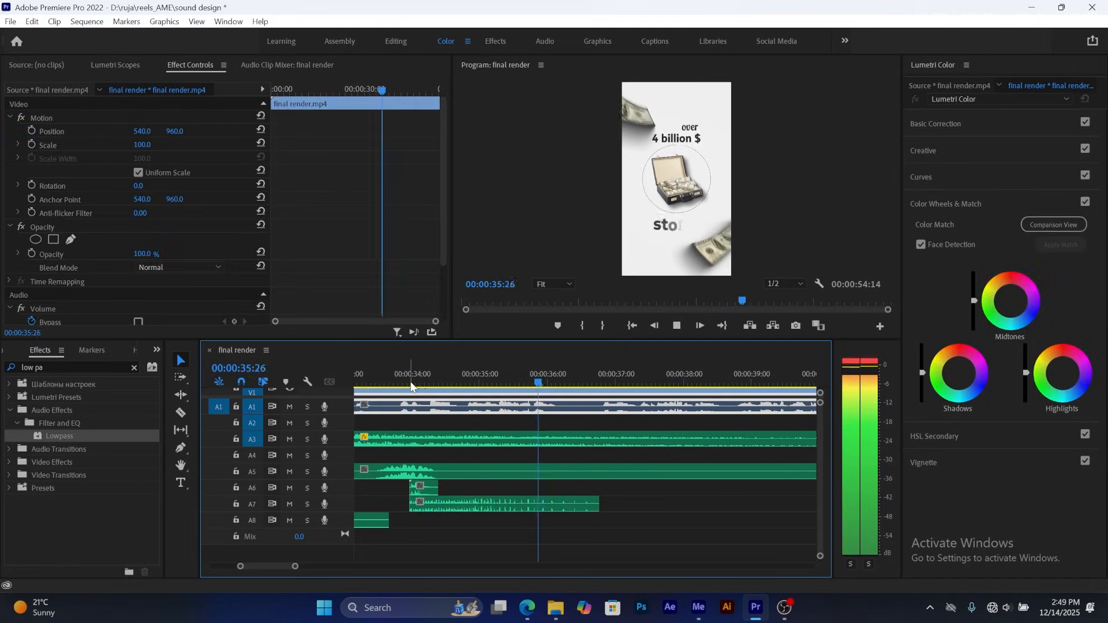
key("space")
- Trim the end of the clicking-433009 clip to 00:00:36:08, where the "stolen" scene ends, and play it back
left_click(567, 384)
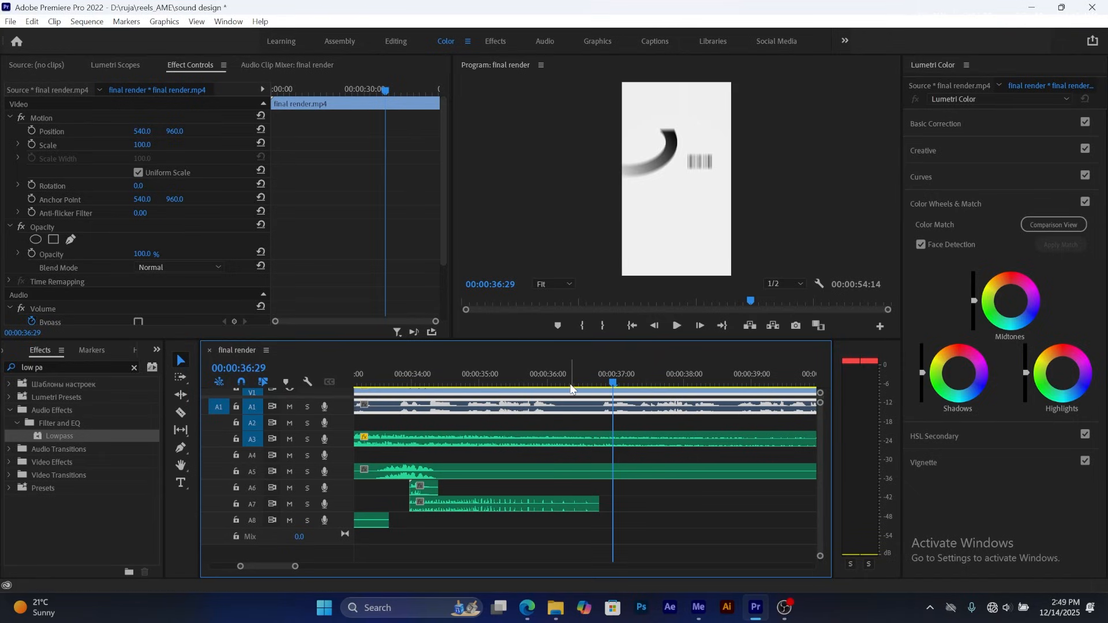
left_click_drag(544, 386, 568, 386)
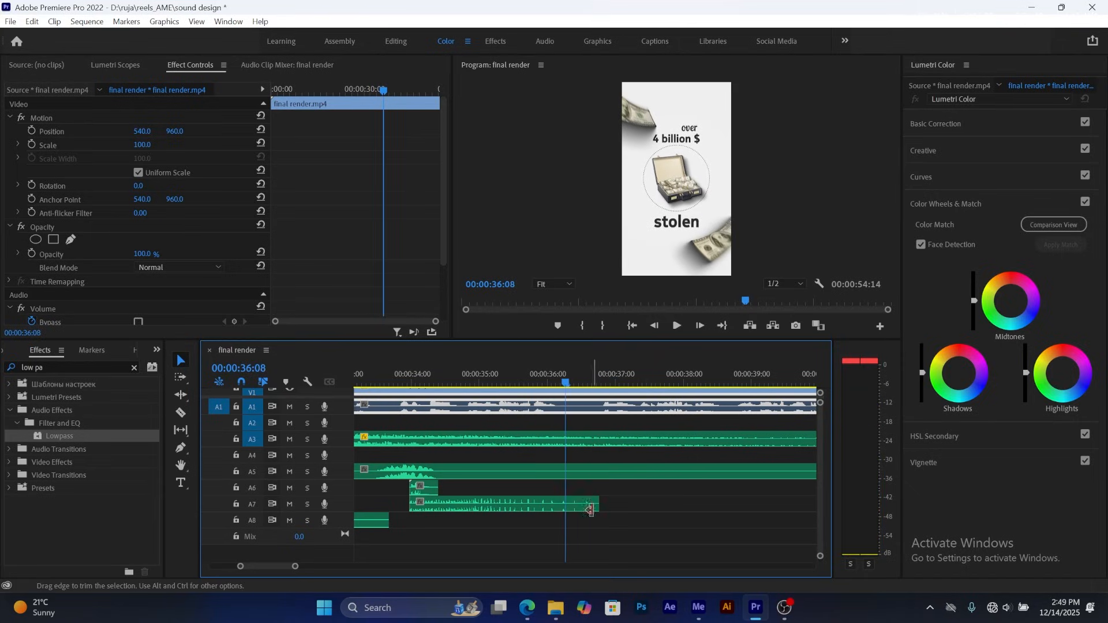
left_click_drag(595, 506, 563, 501)
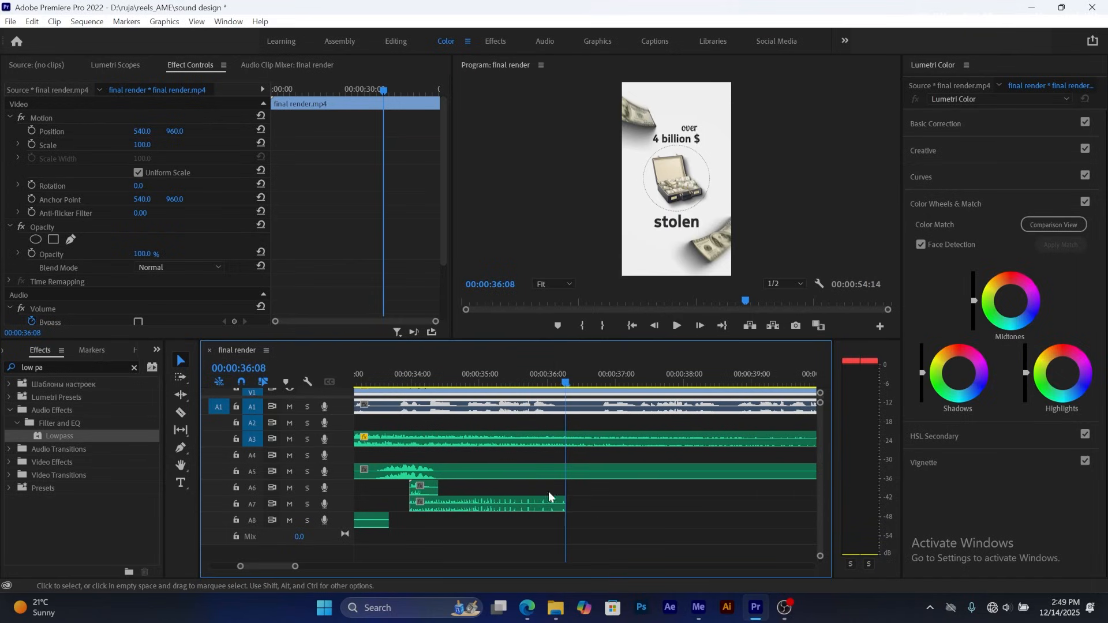
left_click(388, 366)
key("space")
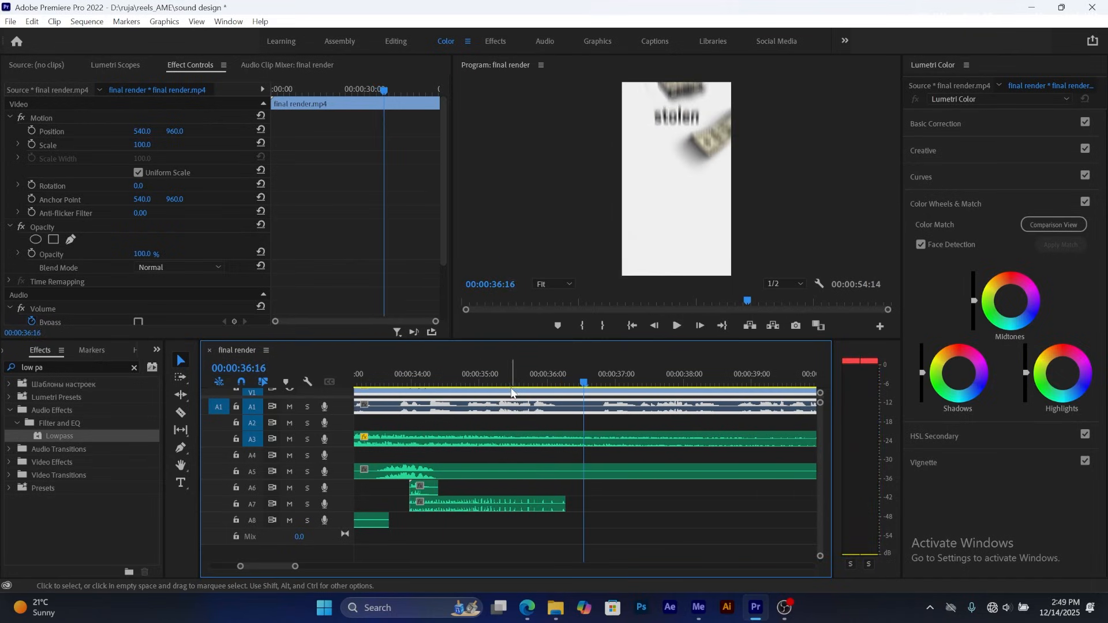
- Locate the entrance of the money bills at 00:00:35:02, and play back the earlier swoosh from 00:00:30:09
left_click(466, 382)
left_click_drag(443, 384, 485, 388)
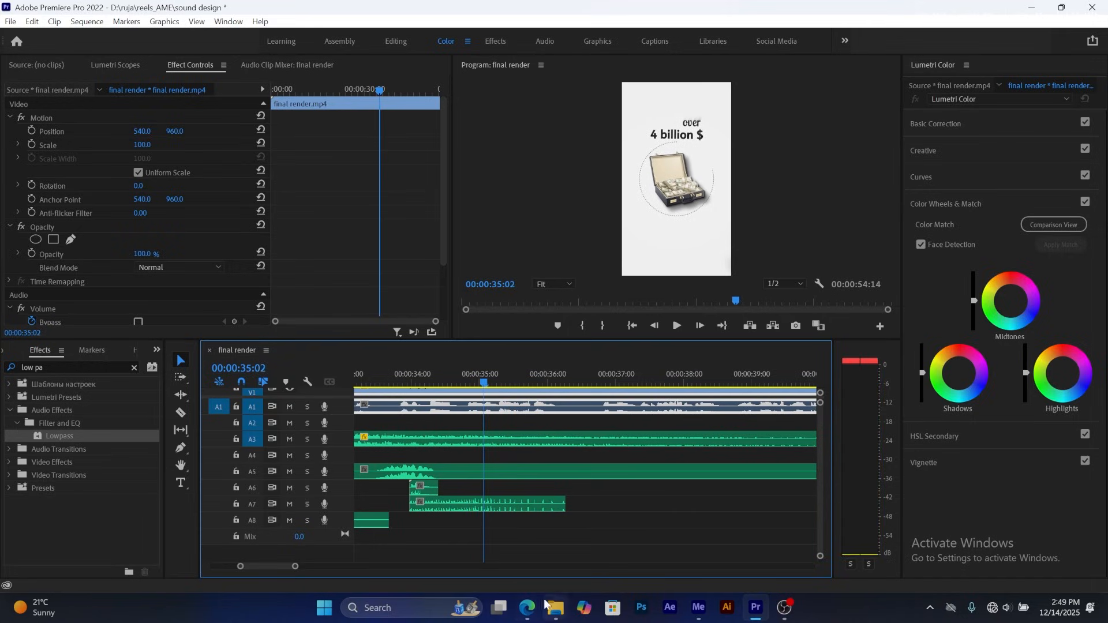
left_click_drag(283, 565, 275, 564)
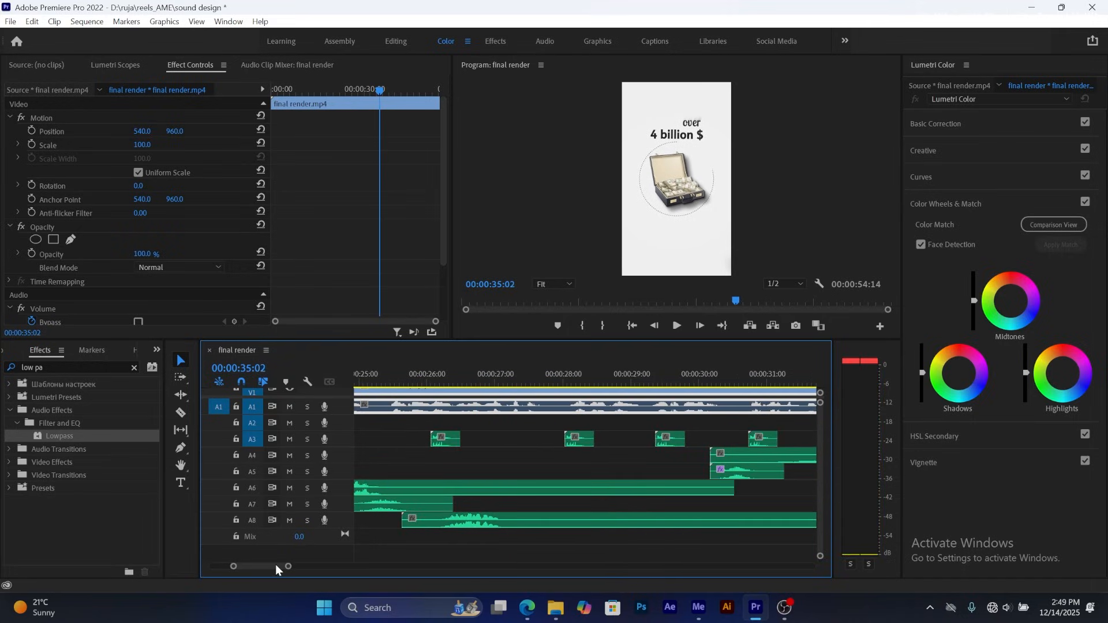
left_click(720, 363)
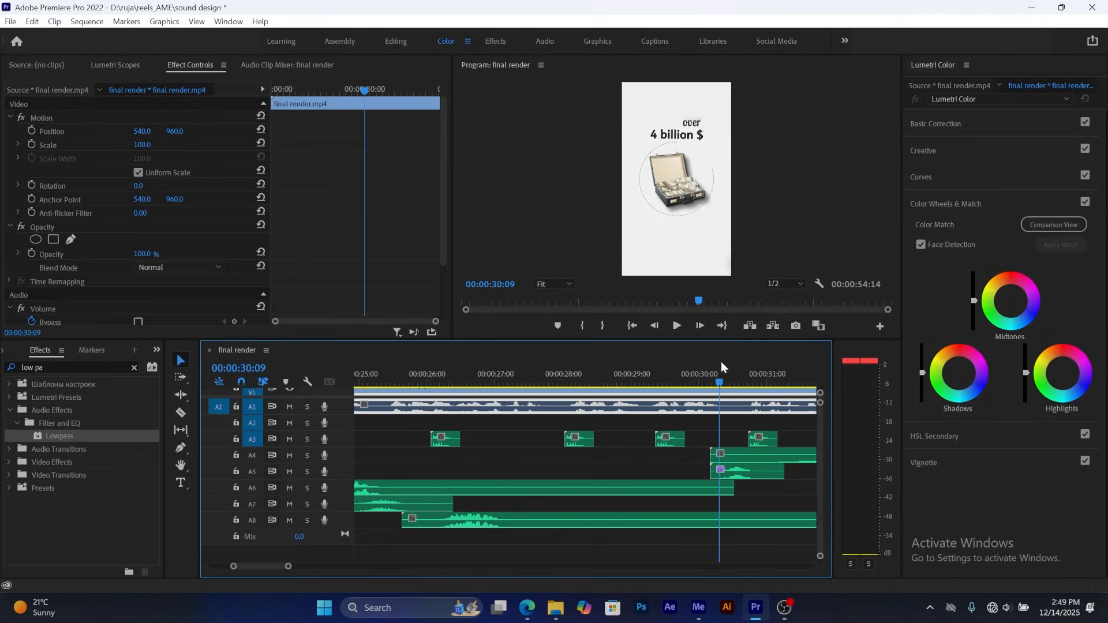
key("space")
key("space")
- Duplicate the swoosh-06-351021 clip from track A5 to track A6, placing the copy after the 4 billion $ scene
left_click(752, 470)
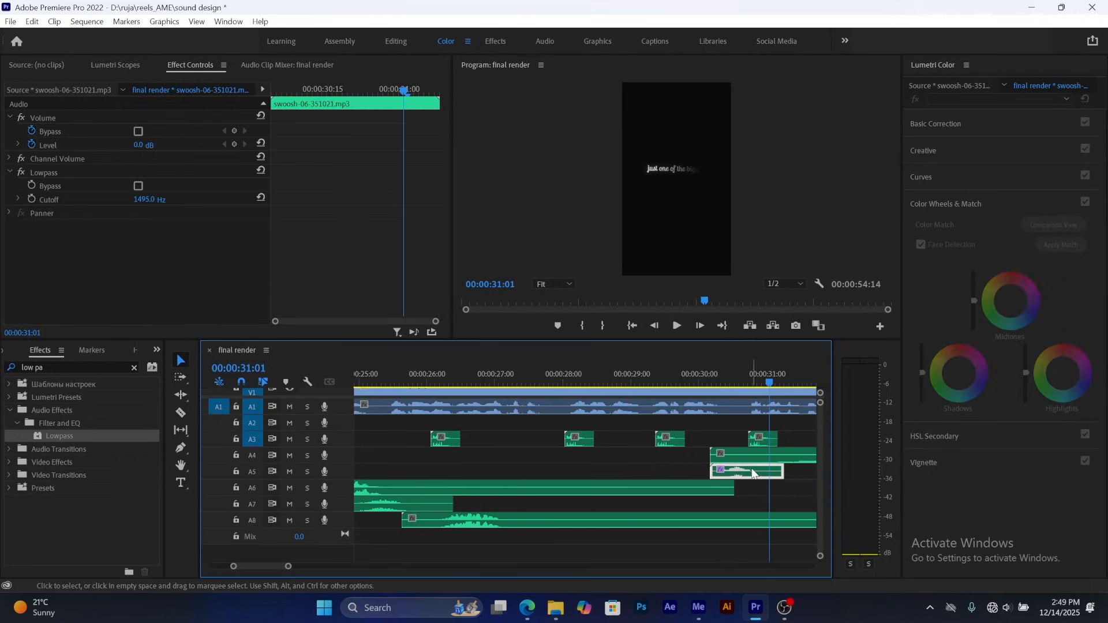
left_click_drag(291, 571, 321, 572)
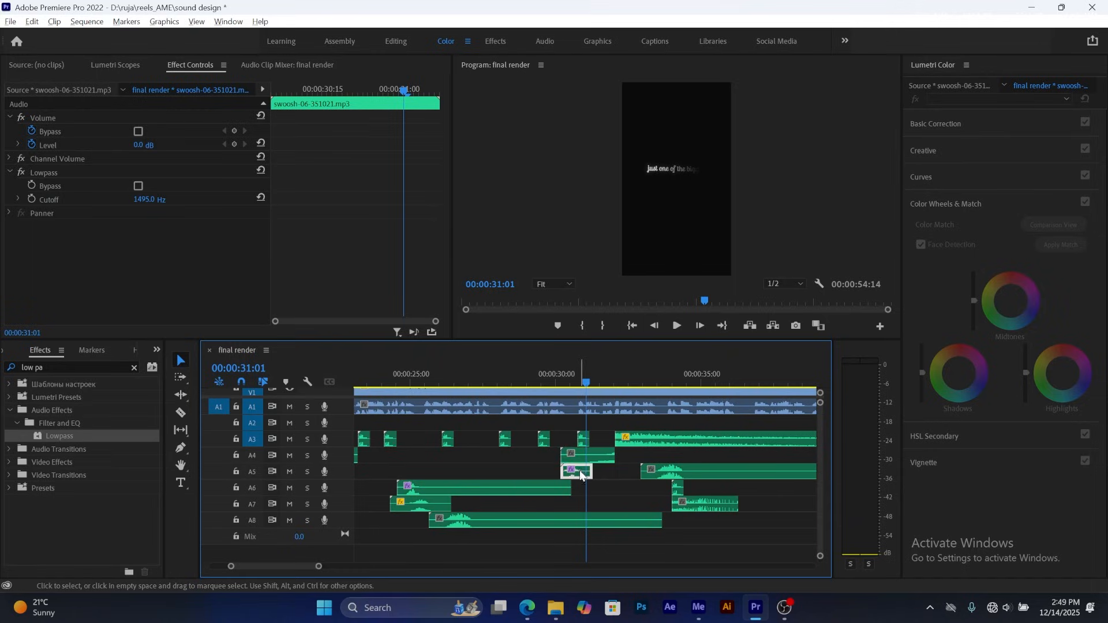
left_click_drag(580, 473, 771, 493)
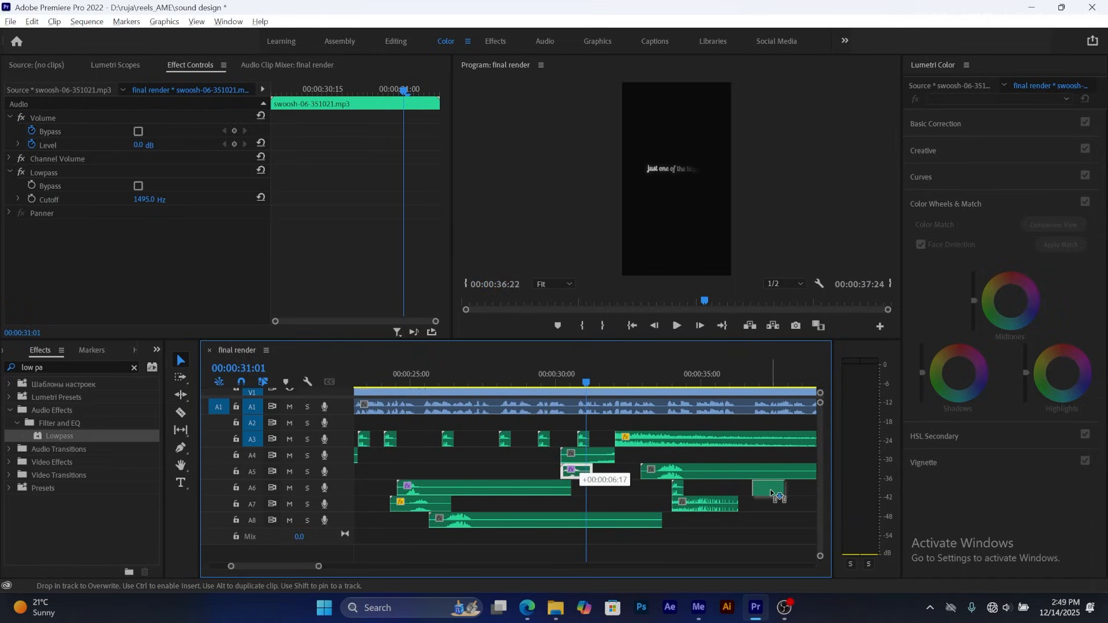
scroll(305, 564, "down", 5)
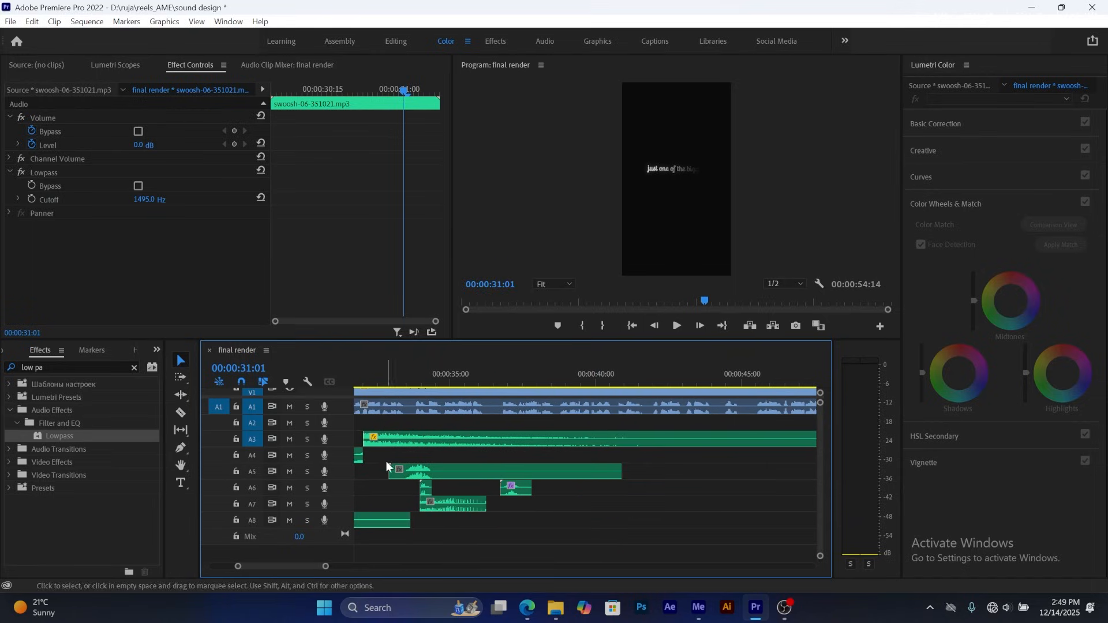
- Move the swoosh copy on track A6 to start at about 00:00:34:23, around the money bills' entrance at 00:00:35:02
left_click(461, 374)
left_click_drag(460, 385, 452, 382)
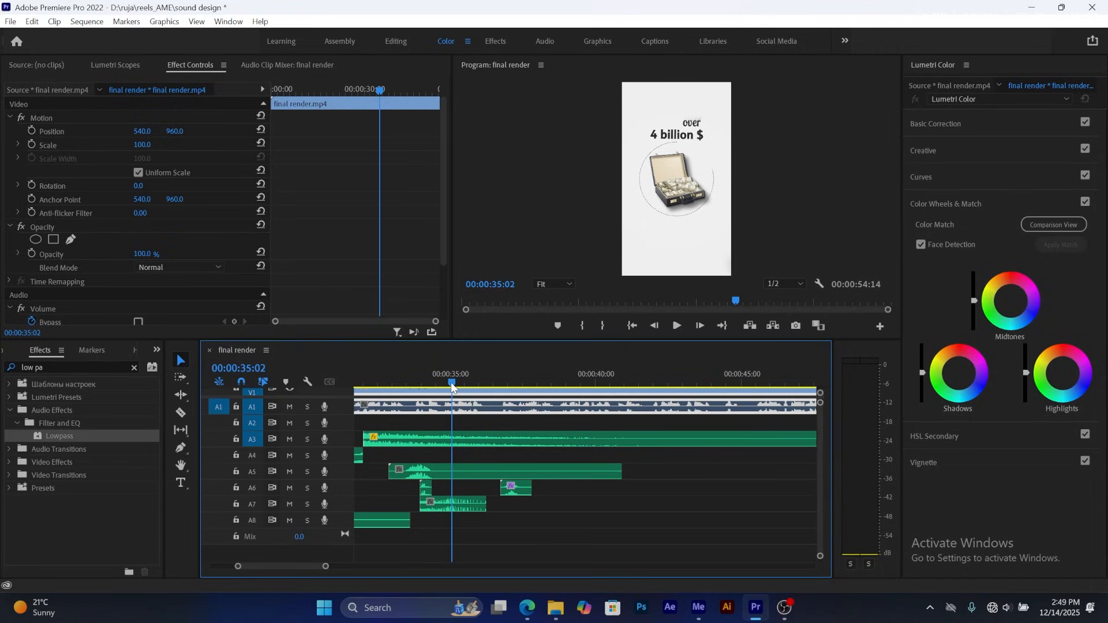
left_click_drag(513, 488, 466, 486)
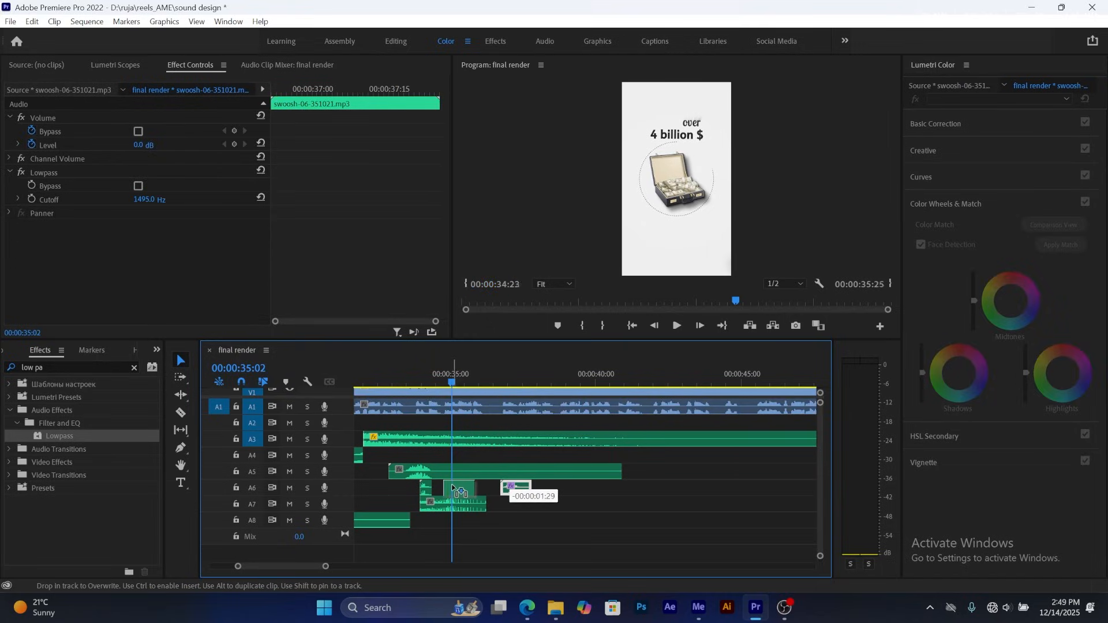
left_click_drag(452, 488, 452, 488)
- Play back the money bills' entrance with the repositioned swoosh on track A6
key("space")
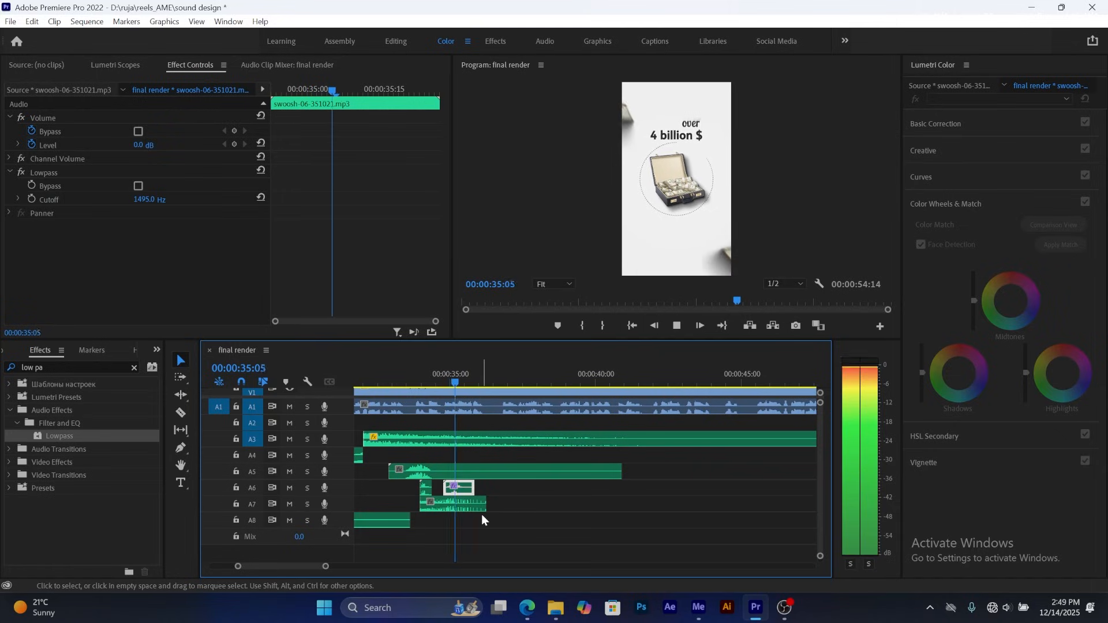
key("space")
left_click_drag(325, 571, 282, 567)
left_click(463, 374)
key("space")
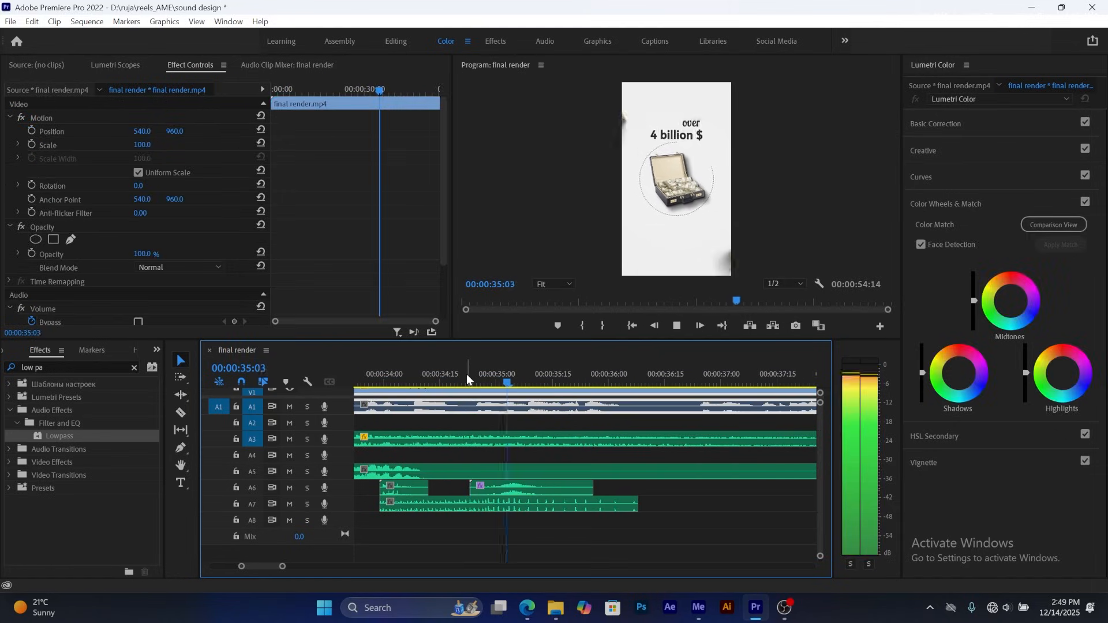
key("space")
- Try a Lowpass cutoff of 1747.2 Hz on the swoosh clip on track A6 and play it back
left_click(503, 486)
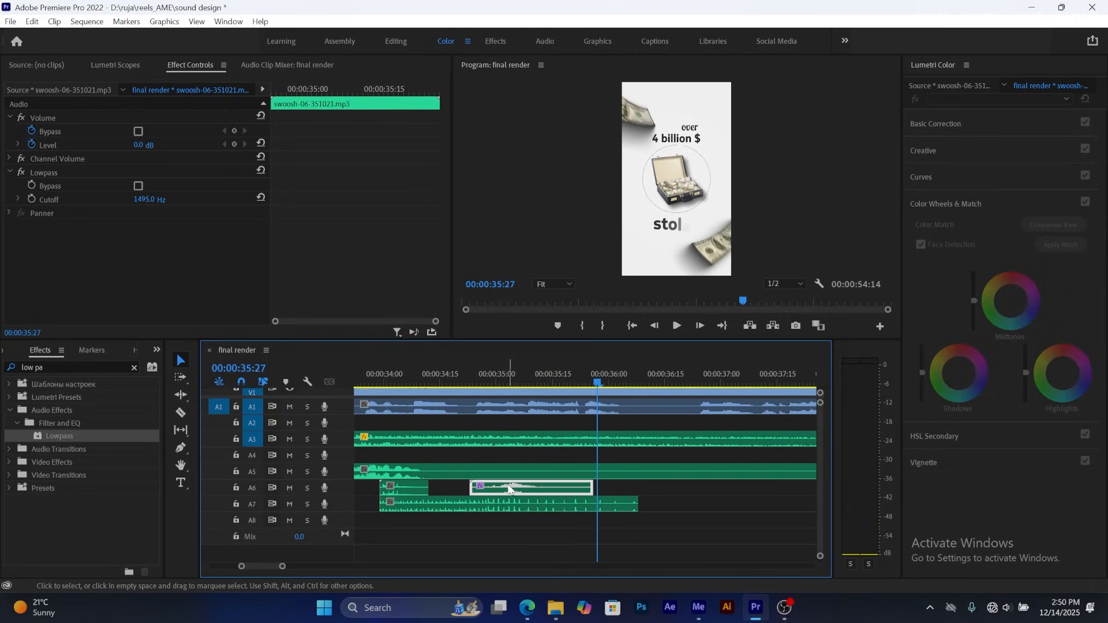
left_click(139, 200)
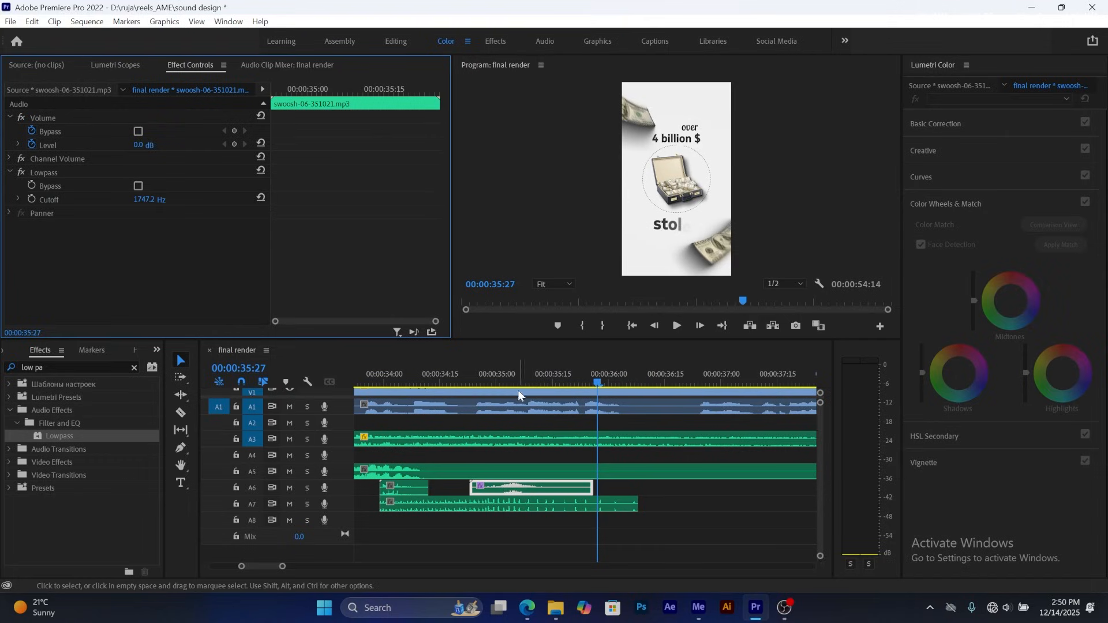
left_click(483, 375)
key("space")
key("space")
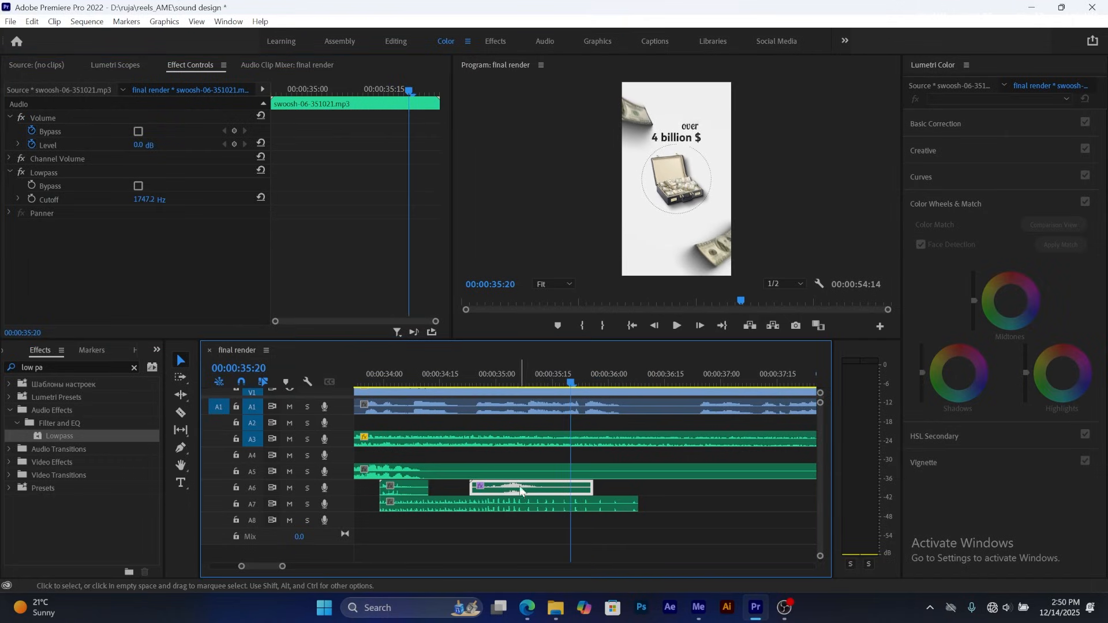
- Set the Lowpass cutoff of the swoosh clip on track A6 to 822.3 Hz and replay the 4 billion $ scene
left_click_drag(139, 201, 109, 200)
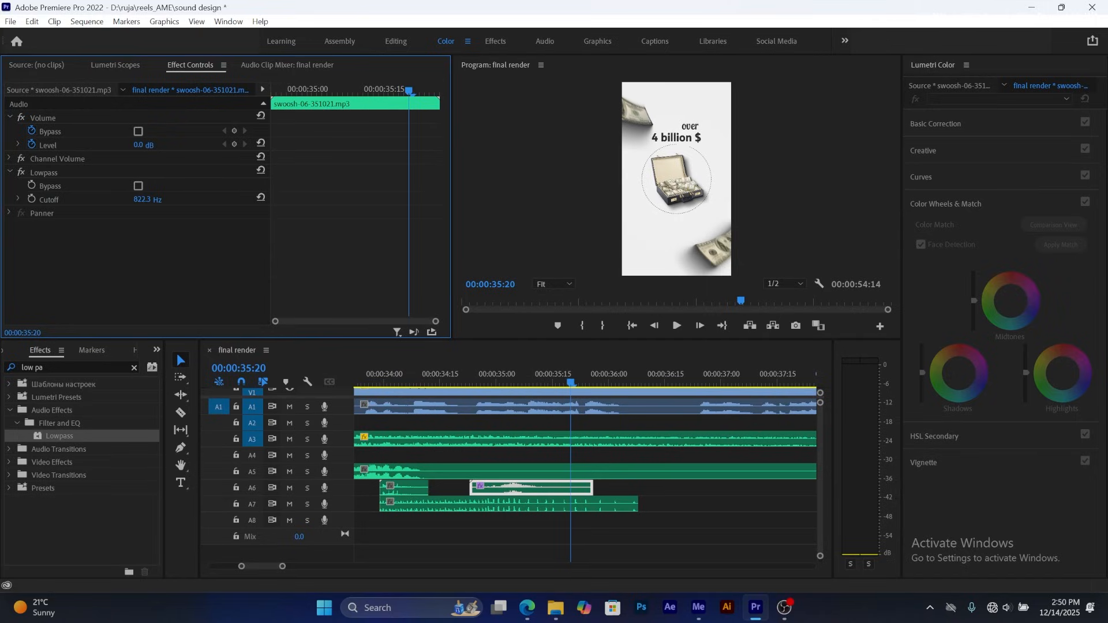
left_click(485, 376)
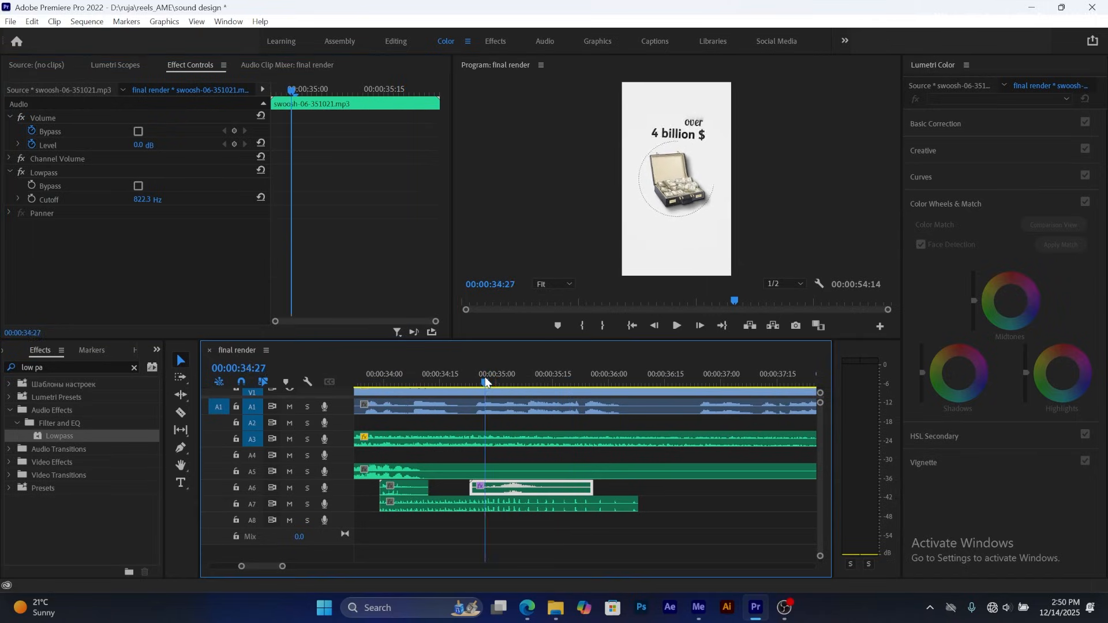
key("space")
left_click(451, 376)
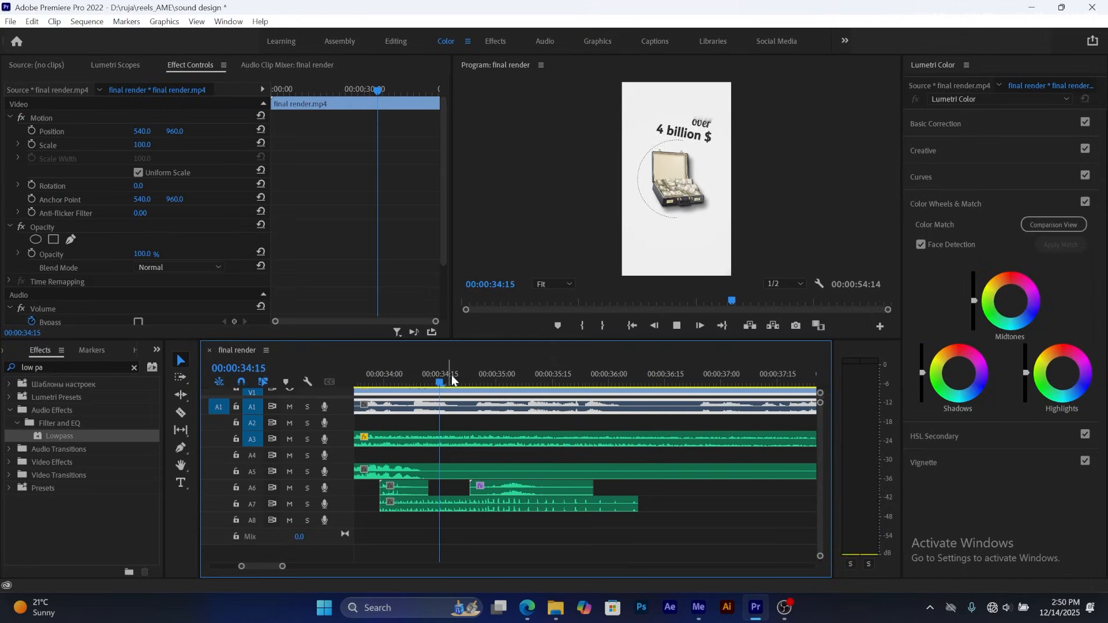
key("space")
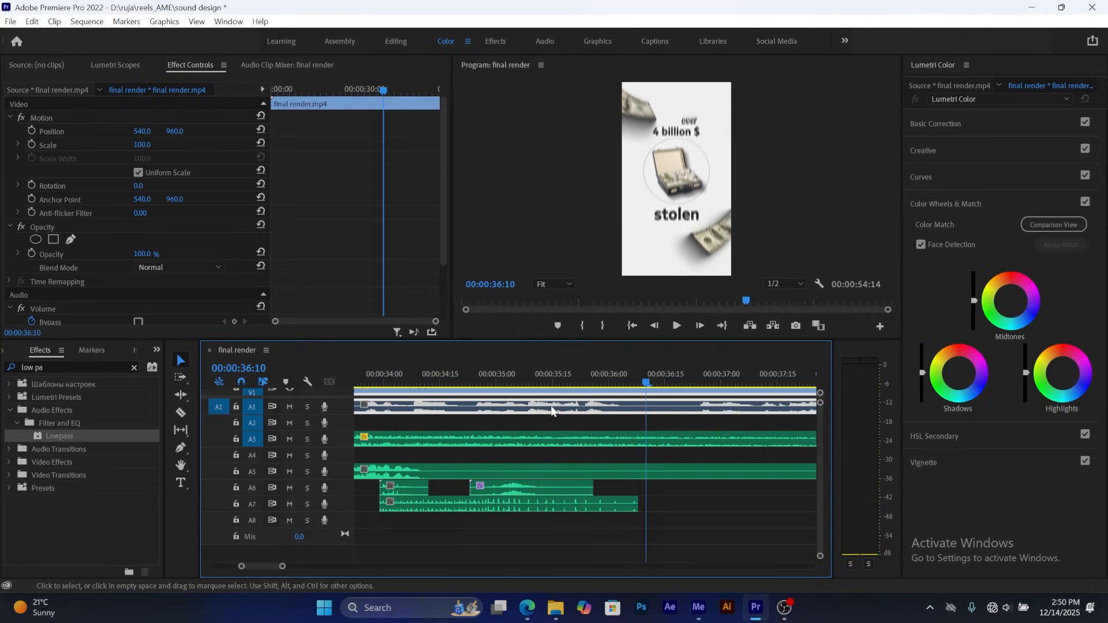
- Copy the UI click clip on track A6 to start at about 00:00:35:23, where the word "stolen" begins to appear
left_click(527, 377)
left_click_drag(526, 380, 584, 383)
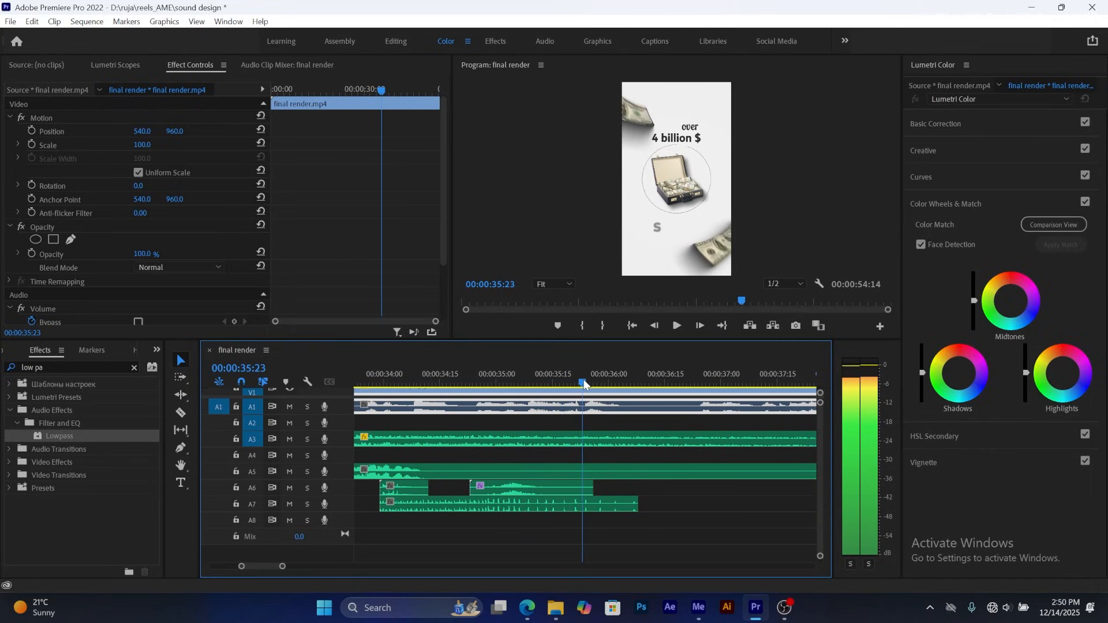
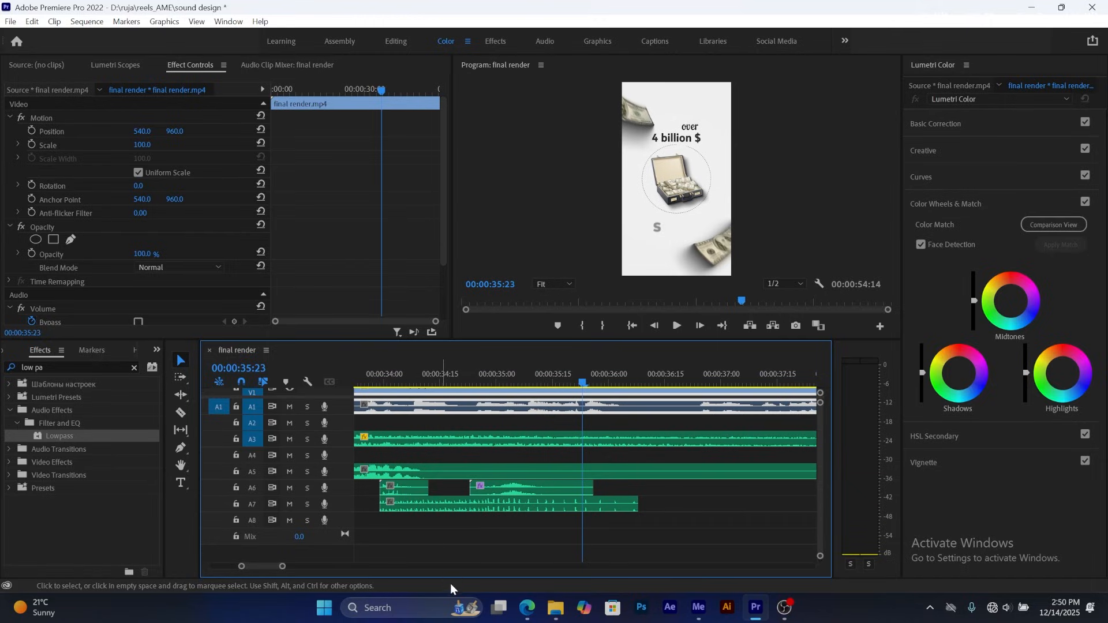
left_click_drag(283, 557, 299, 557)
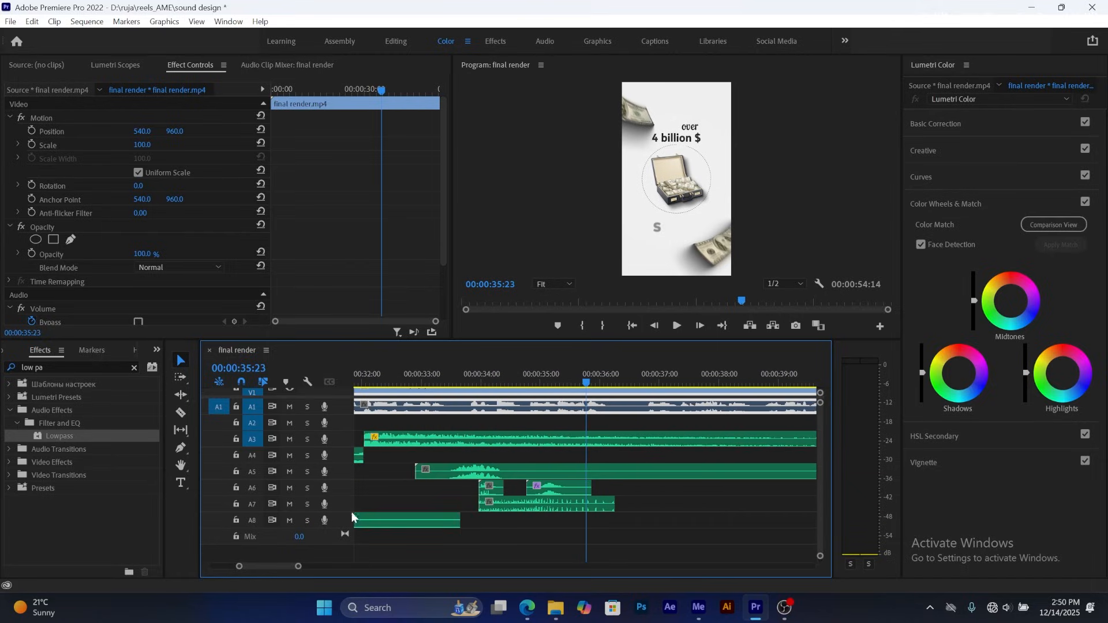
left_click(488, 487)
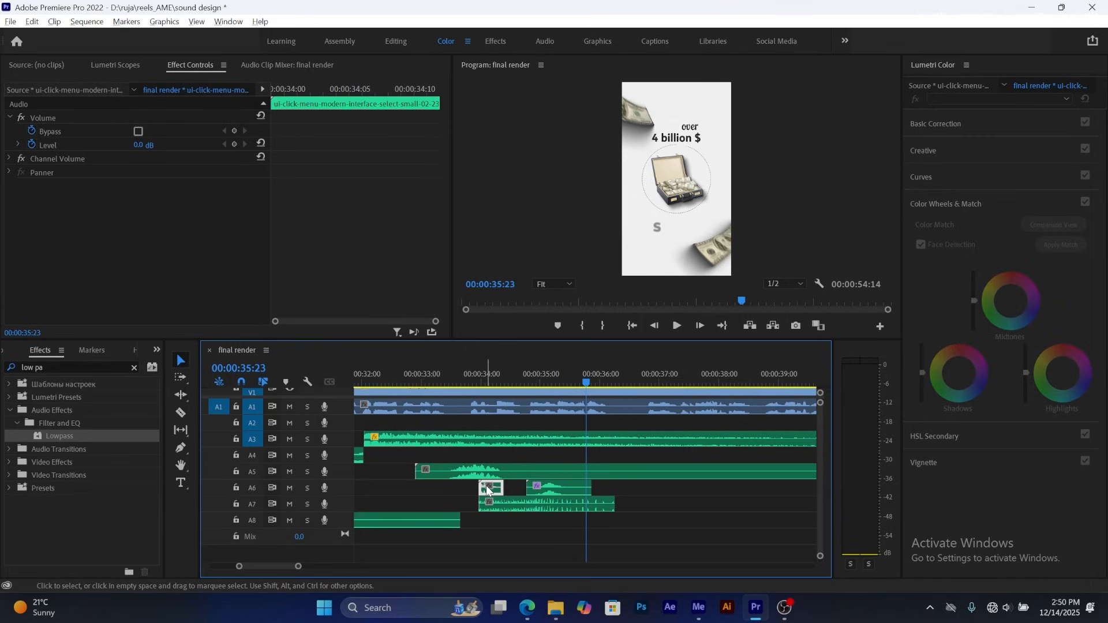
left_click_drag(526, 491, 595, 491)
- Play back the 4 billion $ scene with the copied click under the word "stolen"
key("space")
key("space")
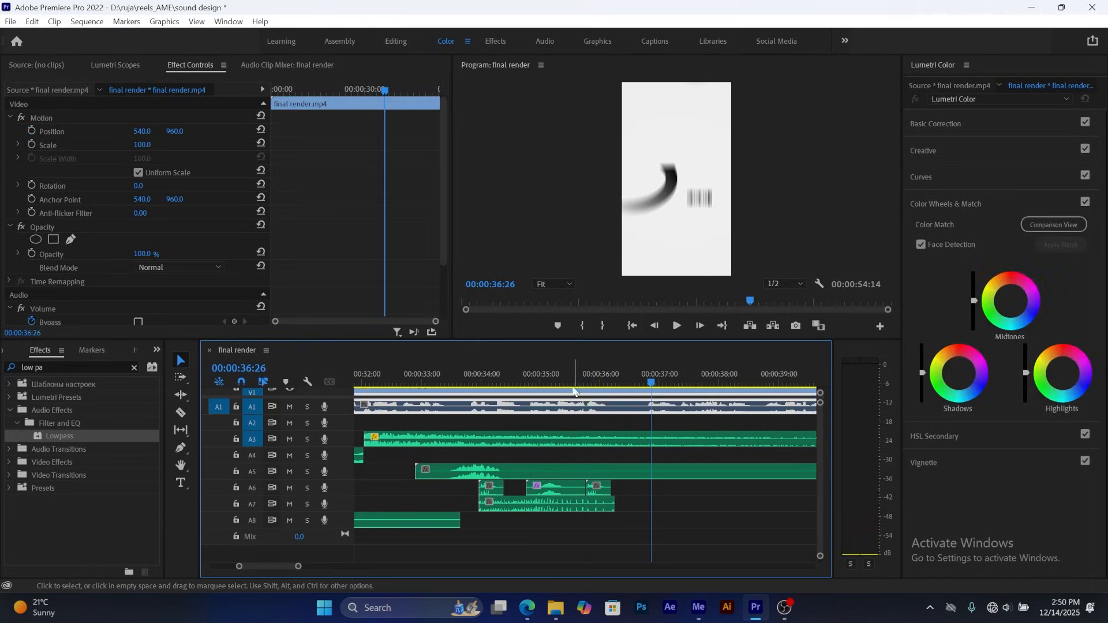
left_click_drag(573, 381, 472, 383)
key("space")
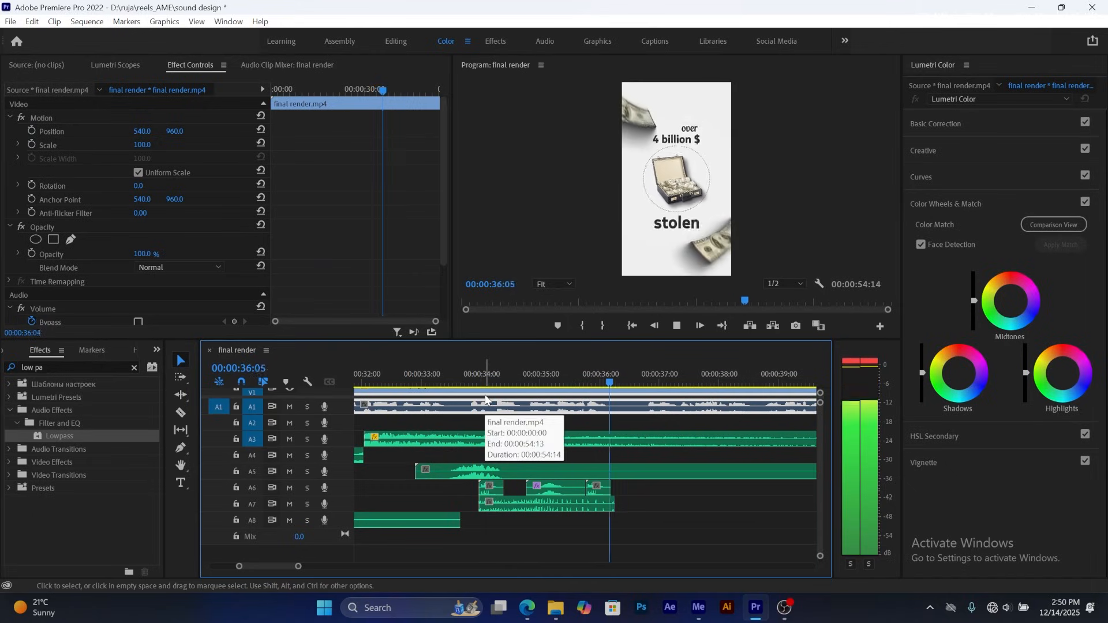
key("space")
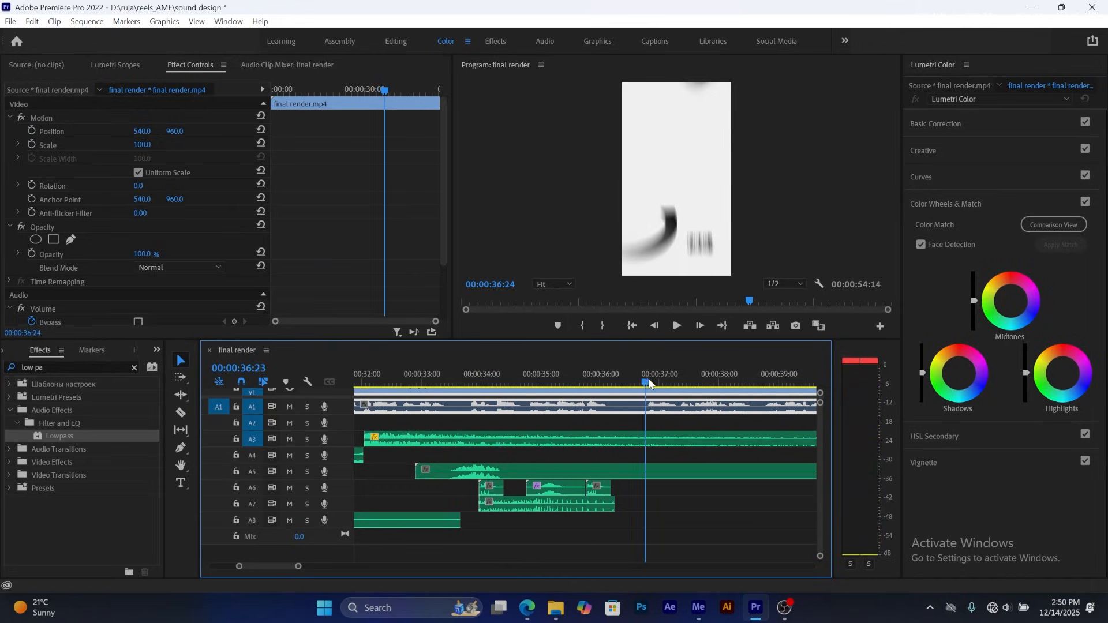
- Copy the two transition whooshes near 00:00:24:15 on tracks A6 and A7 to tracks A8 and A9 at around 00:00:34:00
mouse_move(649, 383)
left_mouse_down()
mouse_move(603, 383)
mouse_move(630, 393)
left_mouse_up()
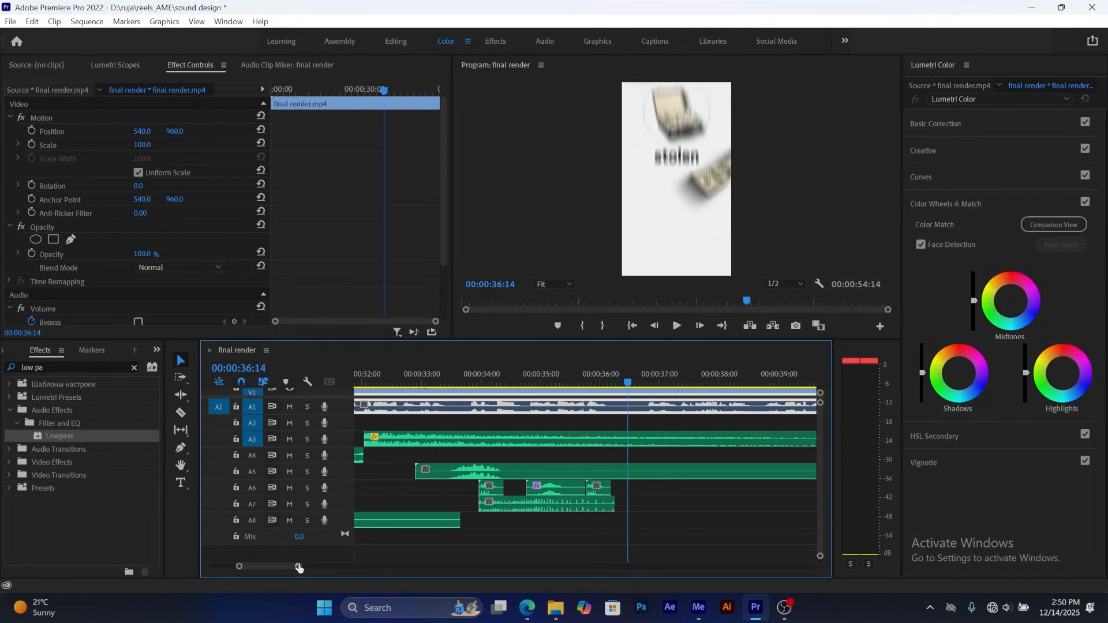
scroll(269, 565, "up", 5)
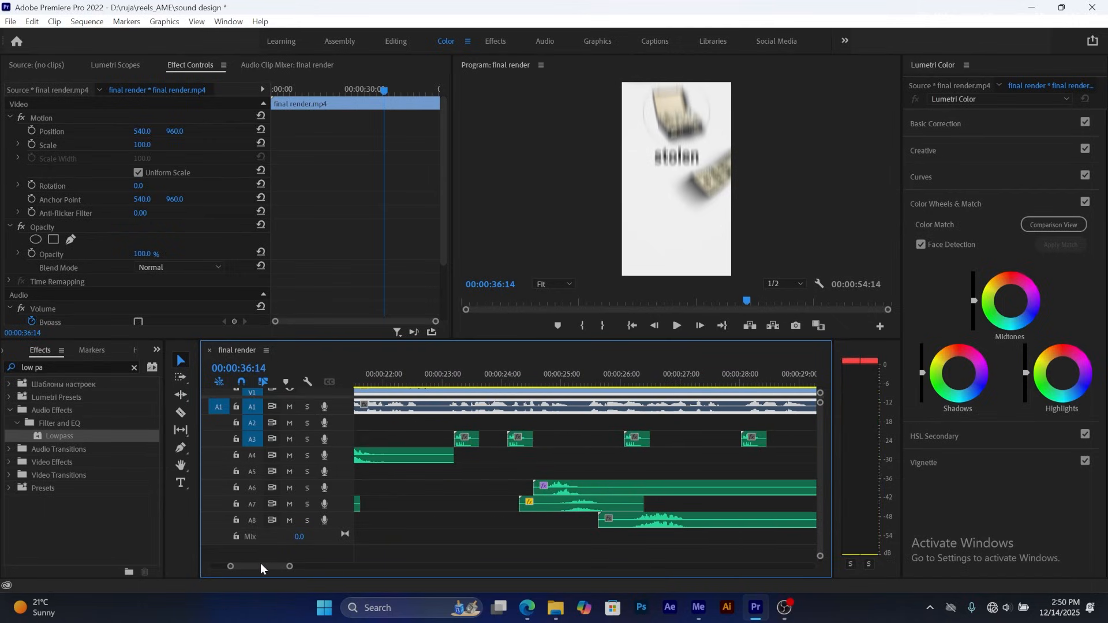
left_click(571, 372)
key("space")
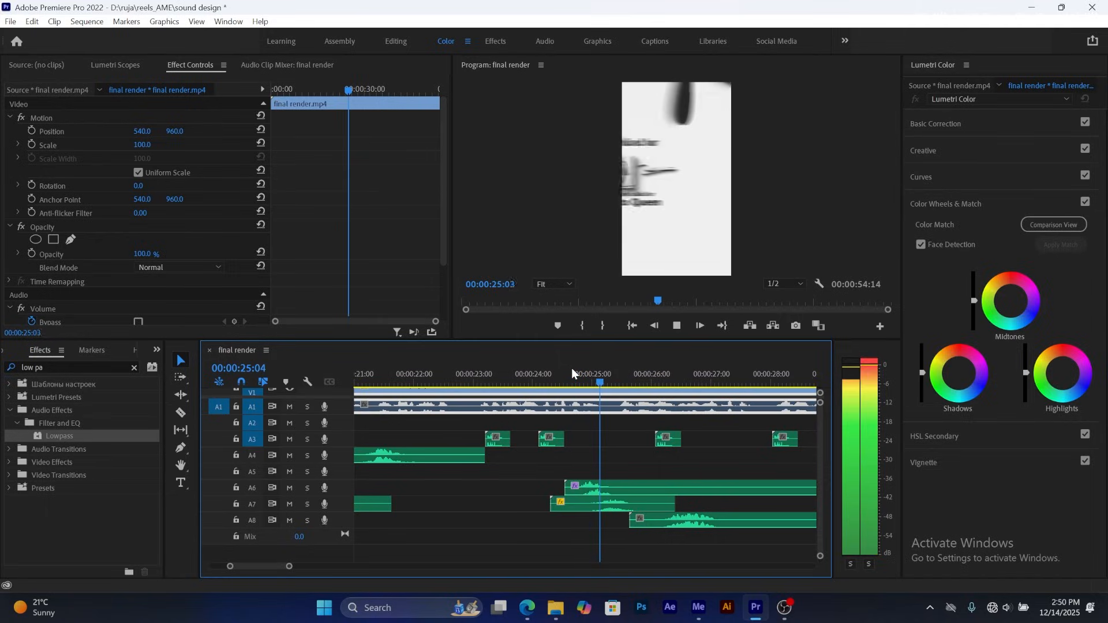
key("space")
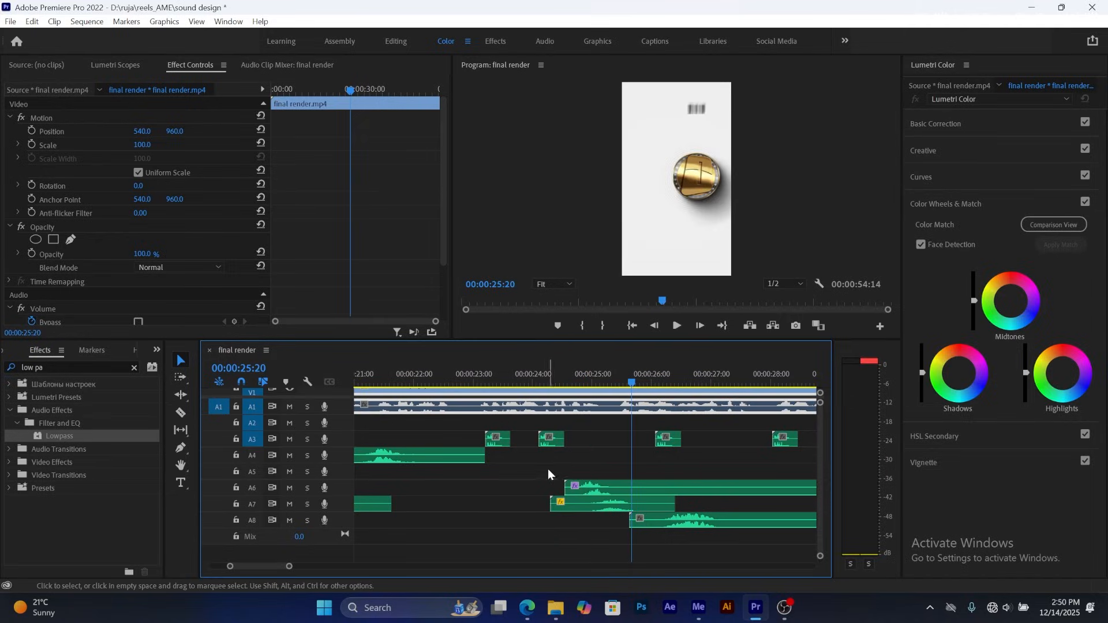
left_click_drag(548, 475, 610, 516)
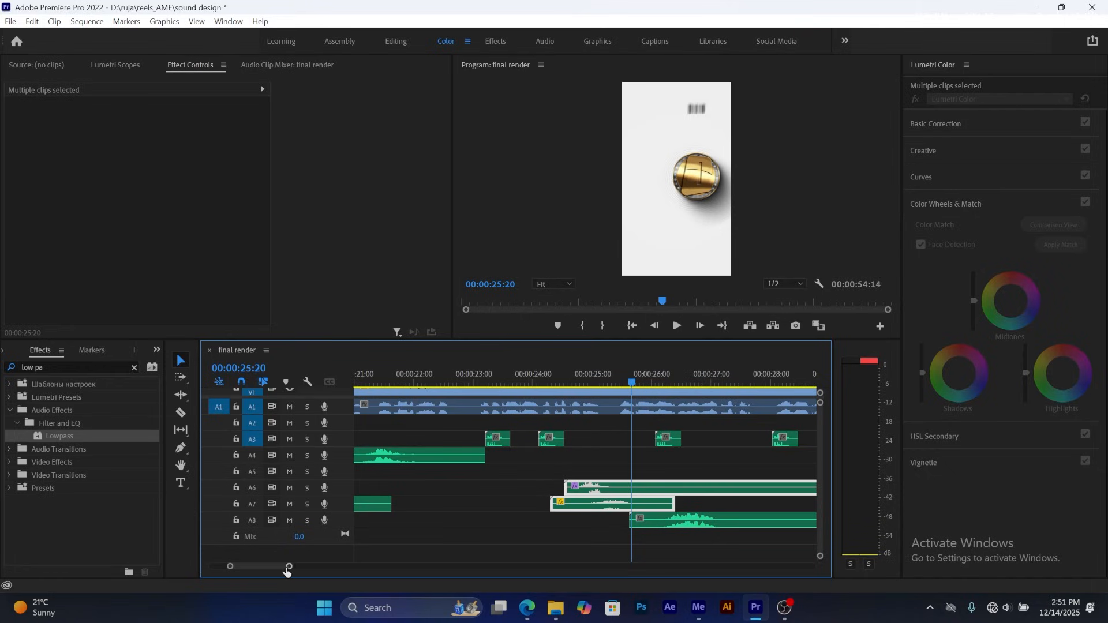
left_click_drag(287, 571, 323, 569)
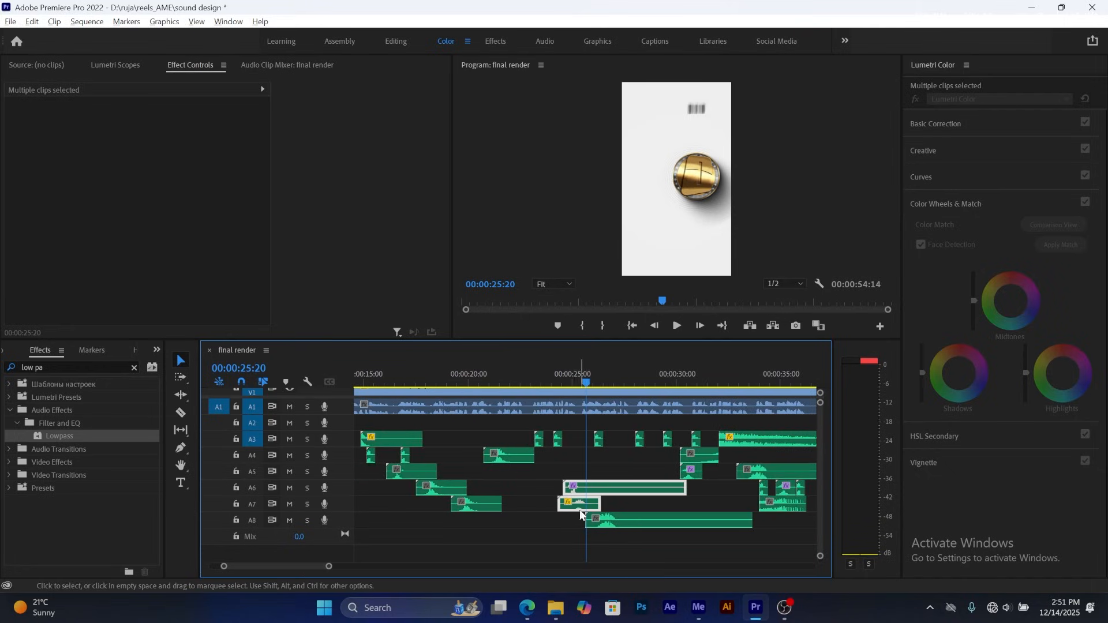
left_click_drag(728, 539, 791, 549)
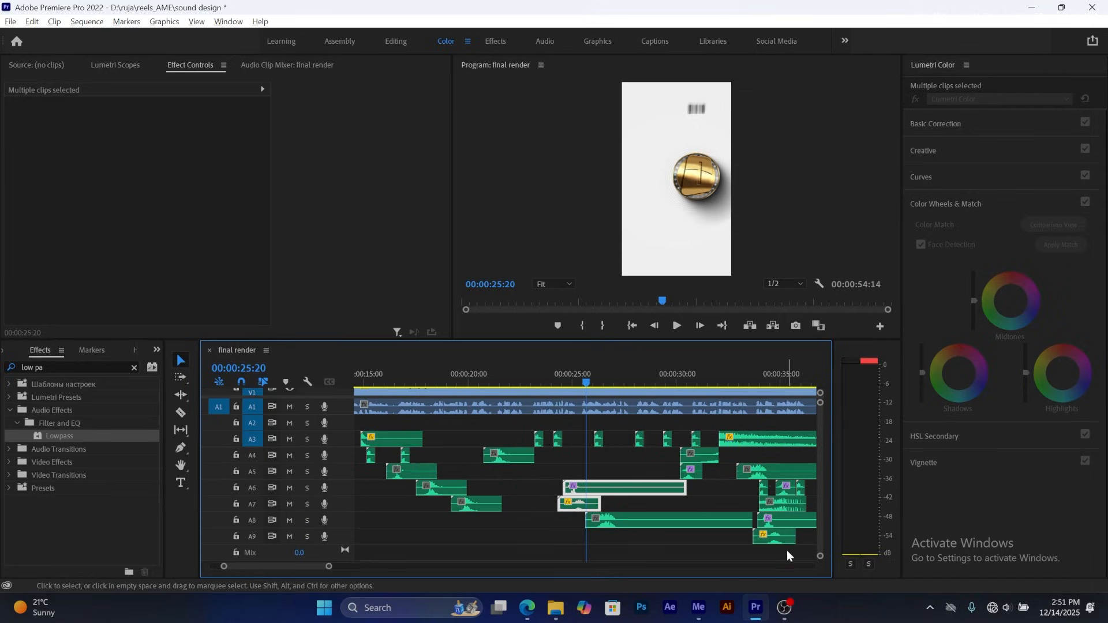
- Move both copied whooshes on tracks A8 and A9 to start around 00:00:36:00, at the scene transition after the word "stolen"
mouse_move(329, 566)
left_mouse_down()
mouse_move(343, 566)
mouse_move(310, 566)
mouse_move(319, 566)
left_mouse_up()
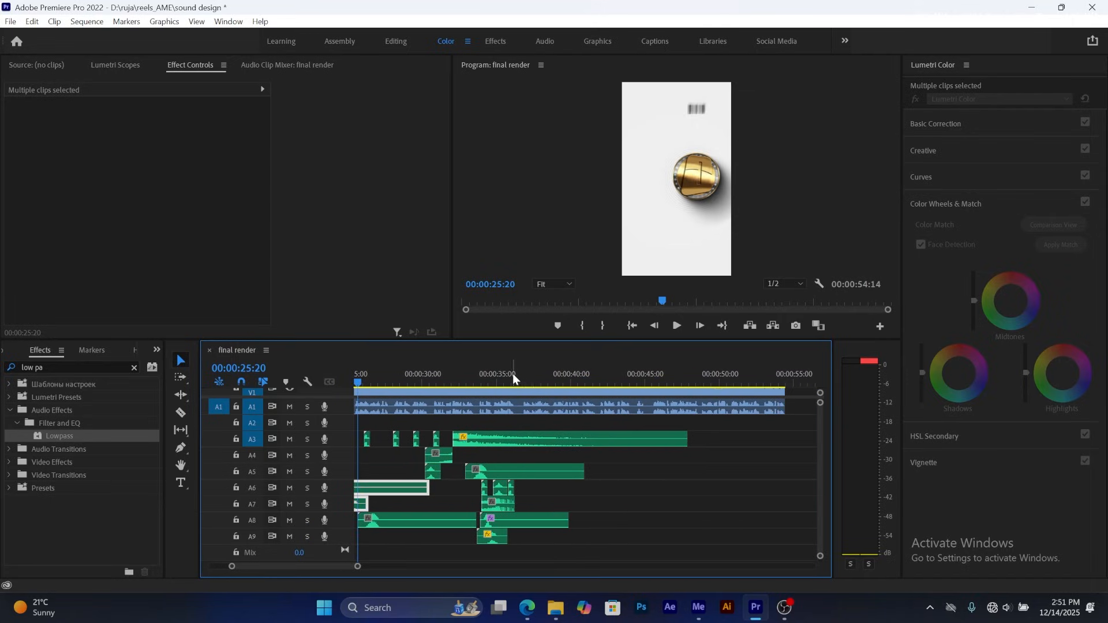
mouse_move(512, 374)
left_mouse_down()
mouse_move(500, 382)
mouse_move(519, 391)
left_mouse_up()
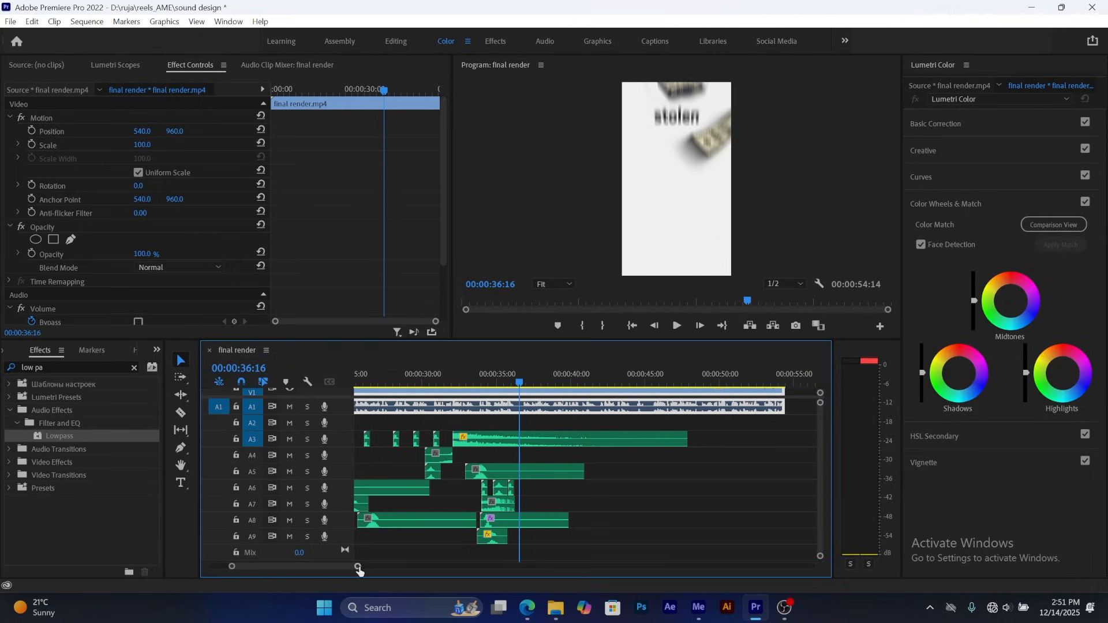
left_click(499, 538)
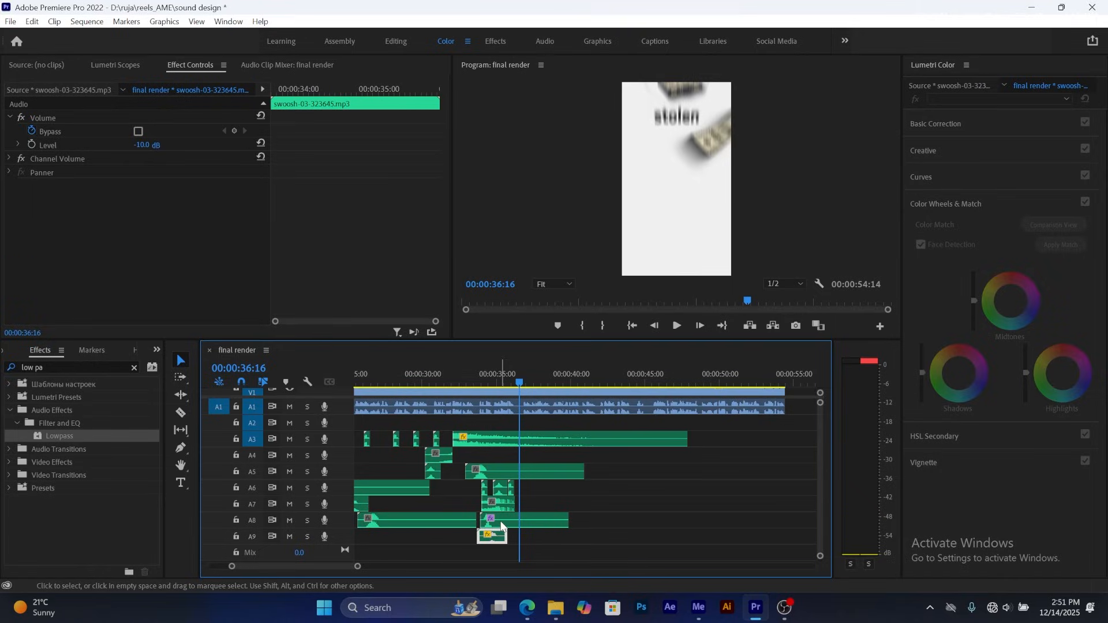
left_click(501, 524, "shift")
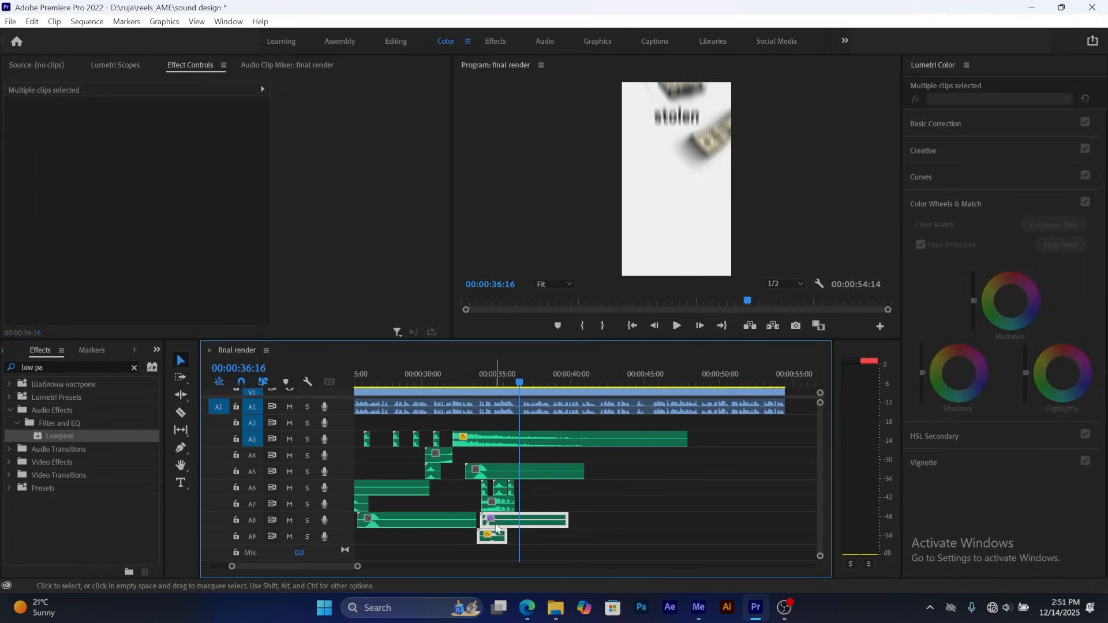
left_click_drag(501, 524, 528, 524)
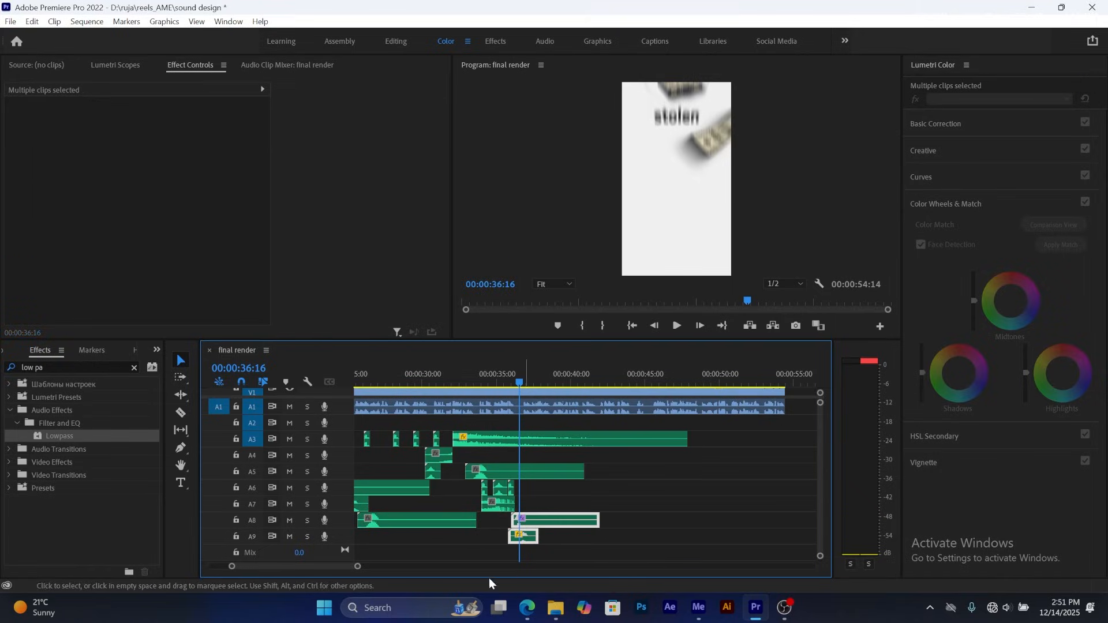
left_click_drag(358, 566, 320, 563)
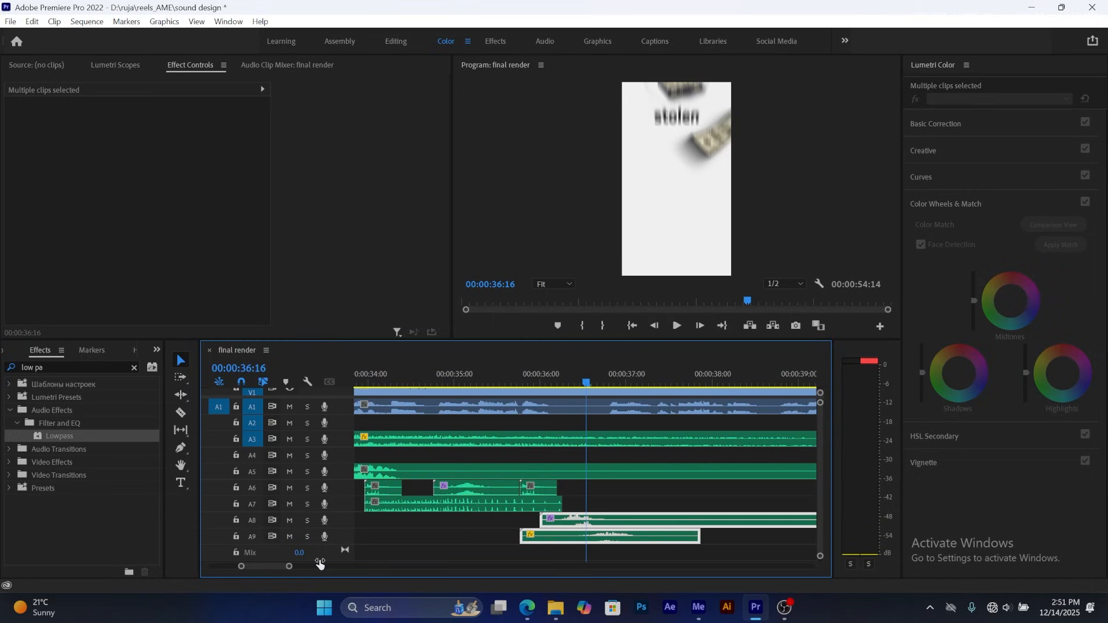
- Play back the transition out of the 4 billion $ scene with the moved whooshes
left_click(556, 377)
key("space")
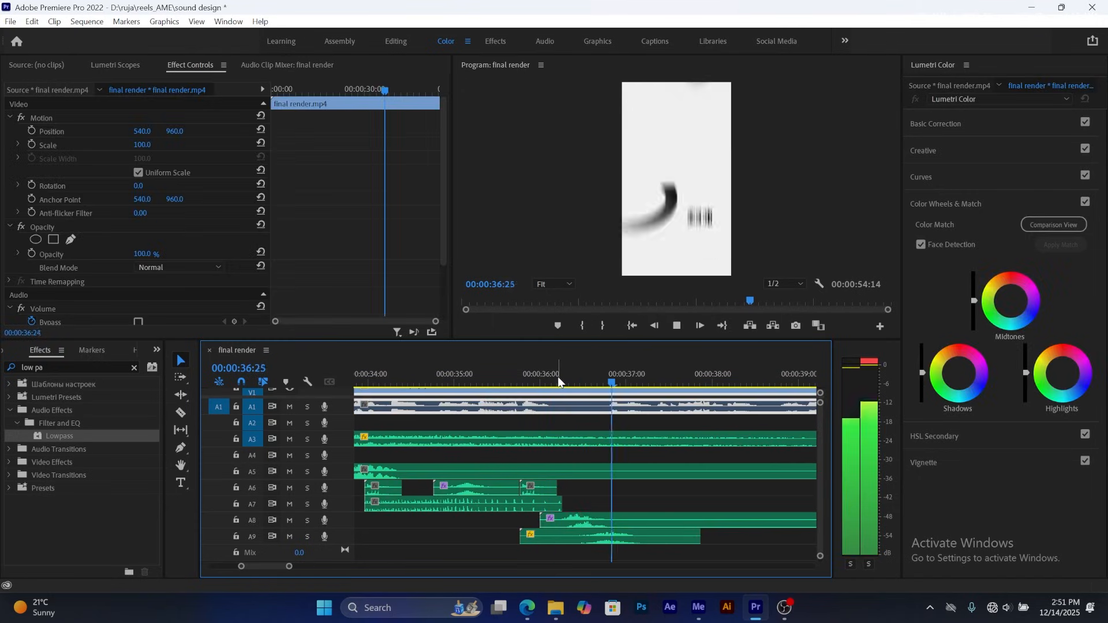
key("space")
left_click(529, 375)
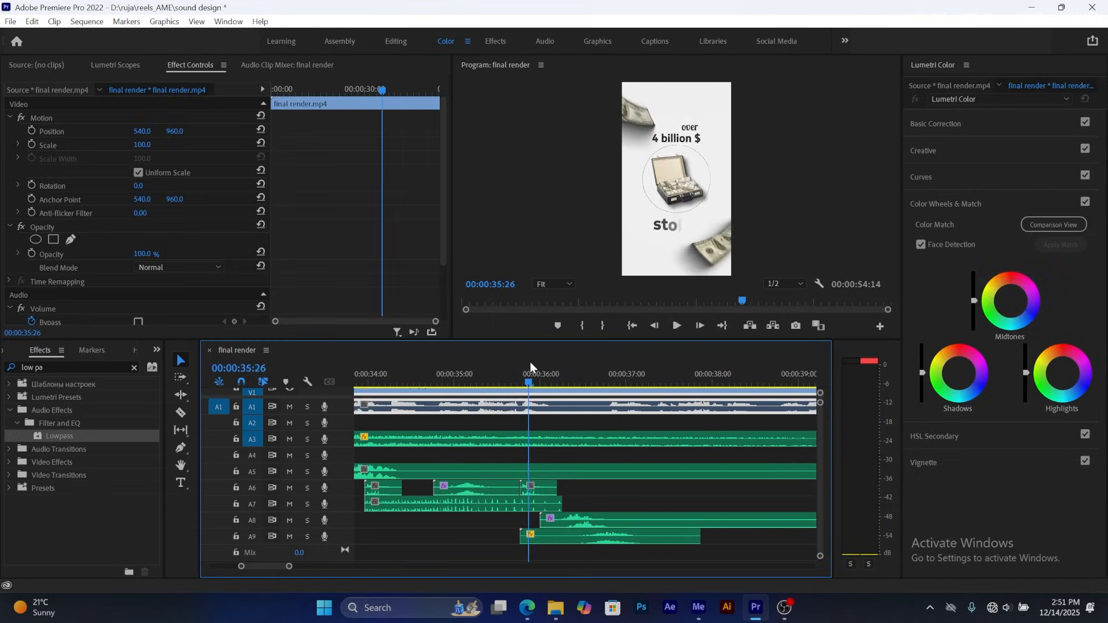
key("space")
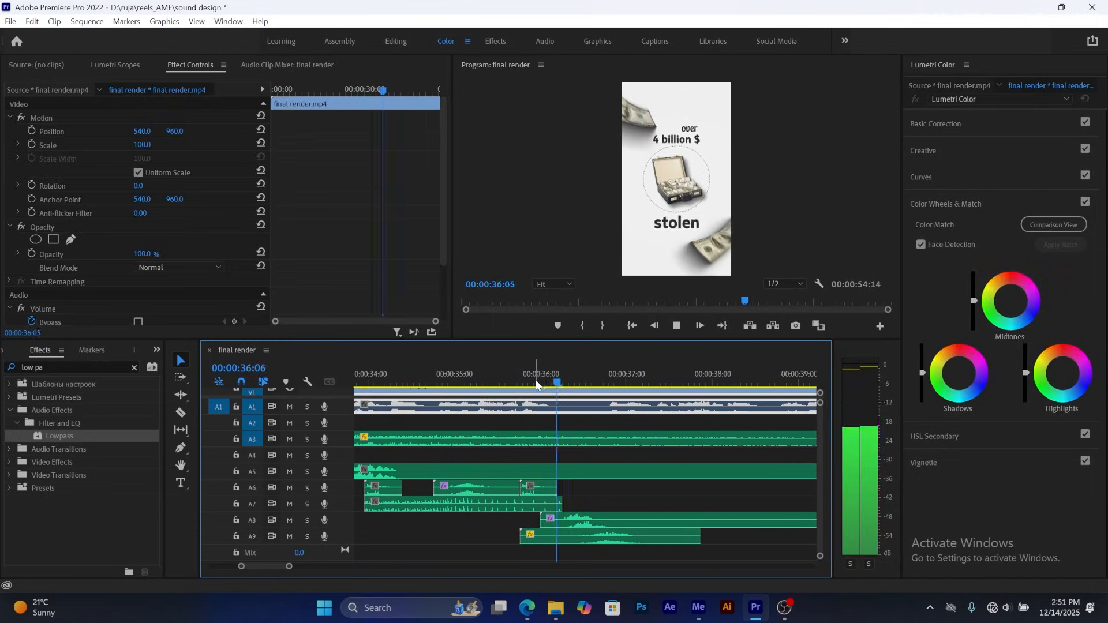
key("space")
- Shift the swoosh on track A9 to start at about 00:00:35:26 and play back the transition into the 2017 scene
left_click(566, 381)
left_click_drag(566, 381, 632, 385)
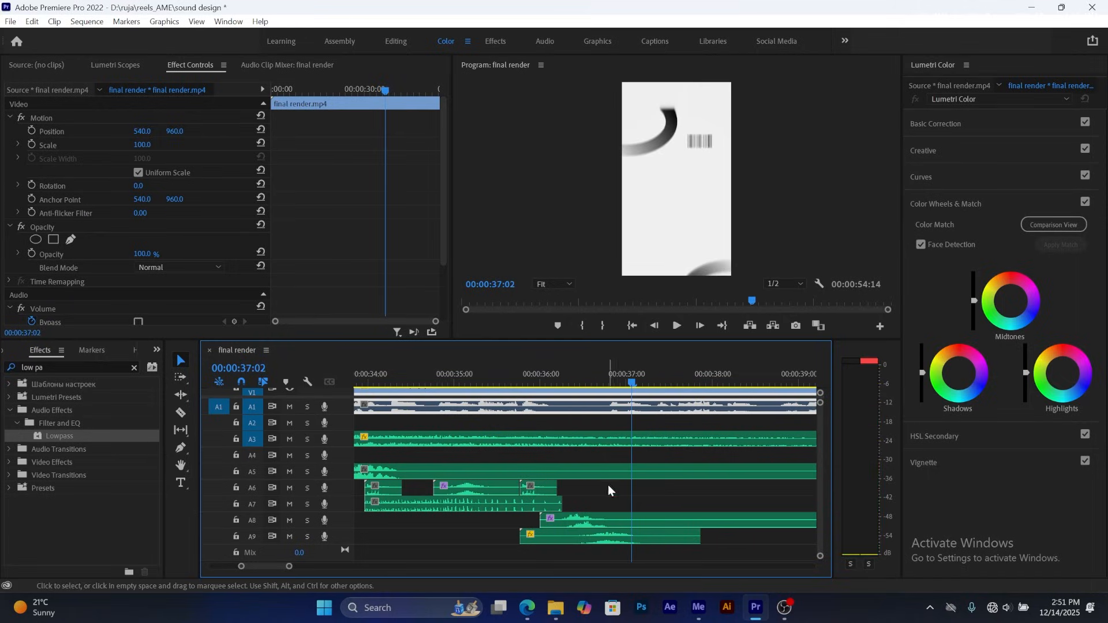
left_click(608, 537)
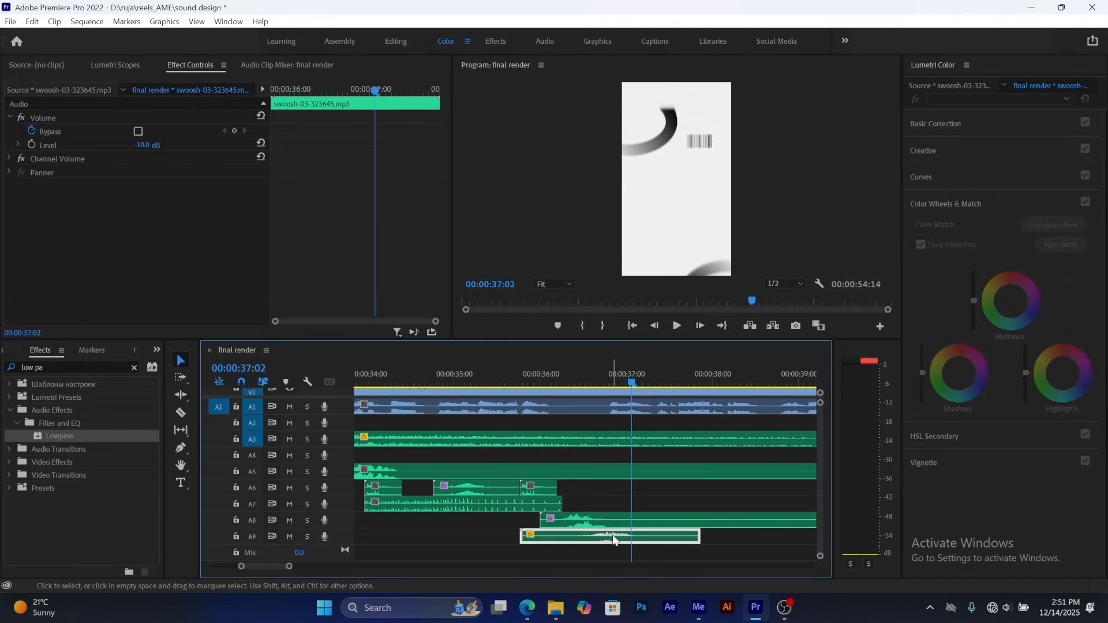
left_click_drag(611, 538, 622, 537)
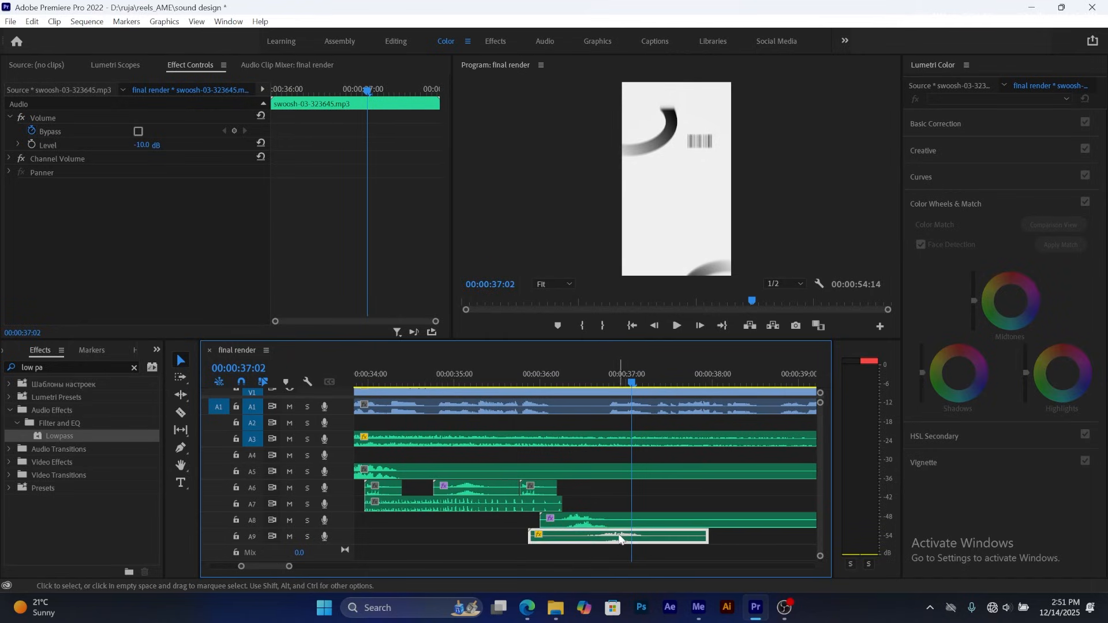
left_click(557, 372)
key("space")
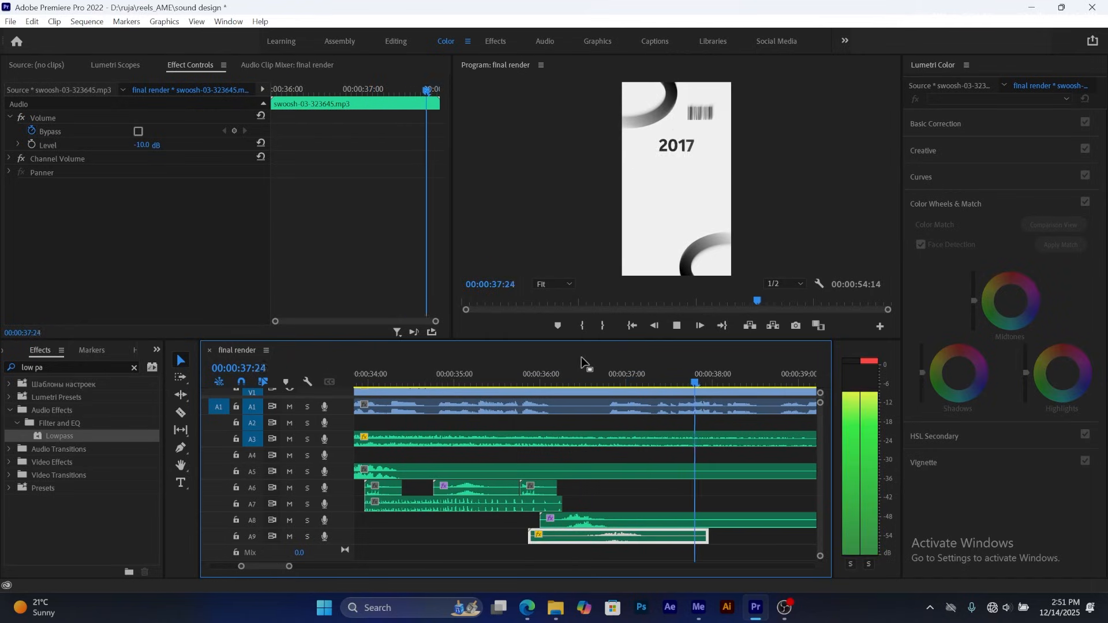
key("space")
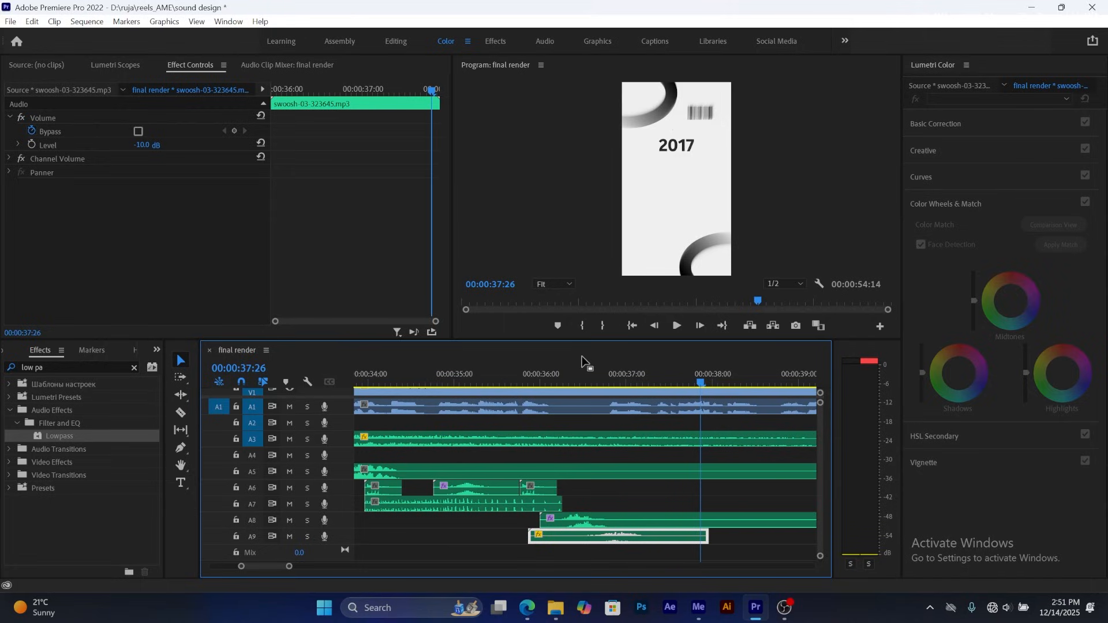
- Add computer-mouse-click-02-383961.mp3 from the Click folder to track A6 at 00:00:37:15, where "2017" starts appearing, and play it back
left_click_drag(635, 373, 669, 380)
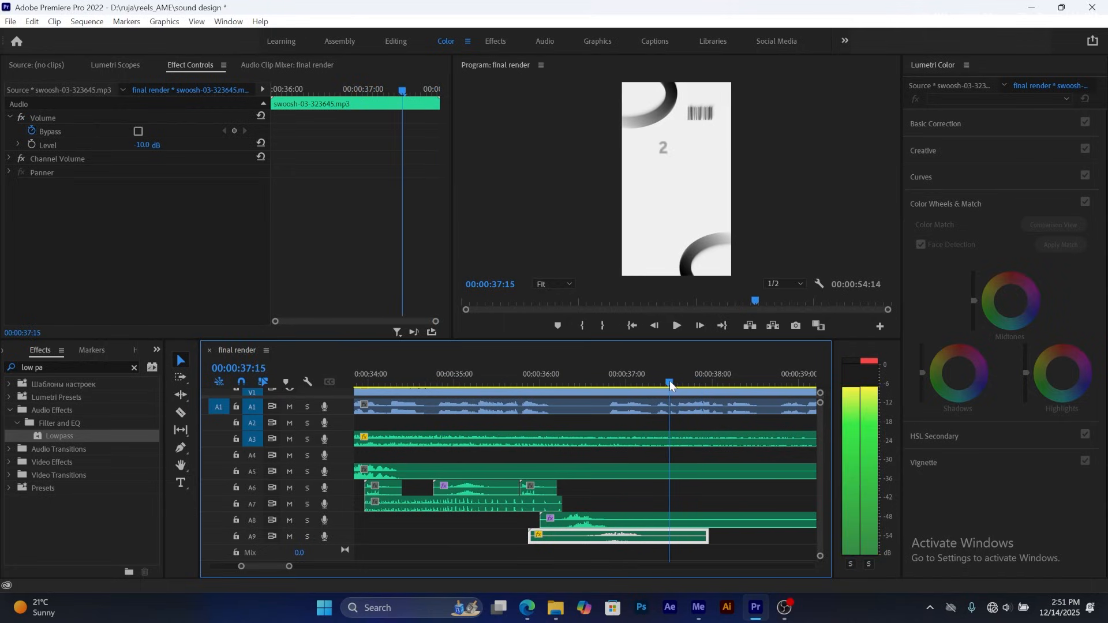
mouse_move(555, 607)
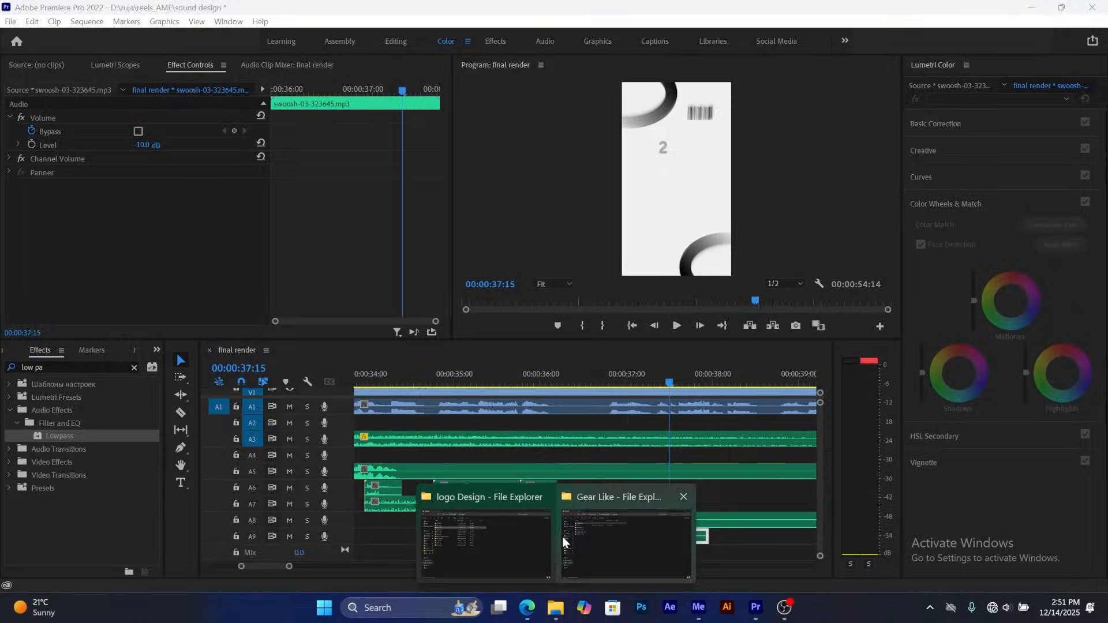
left_click(594, 531)
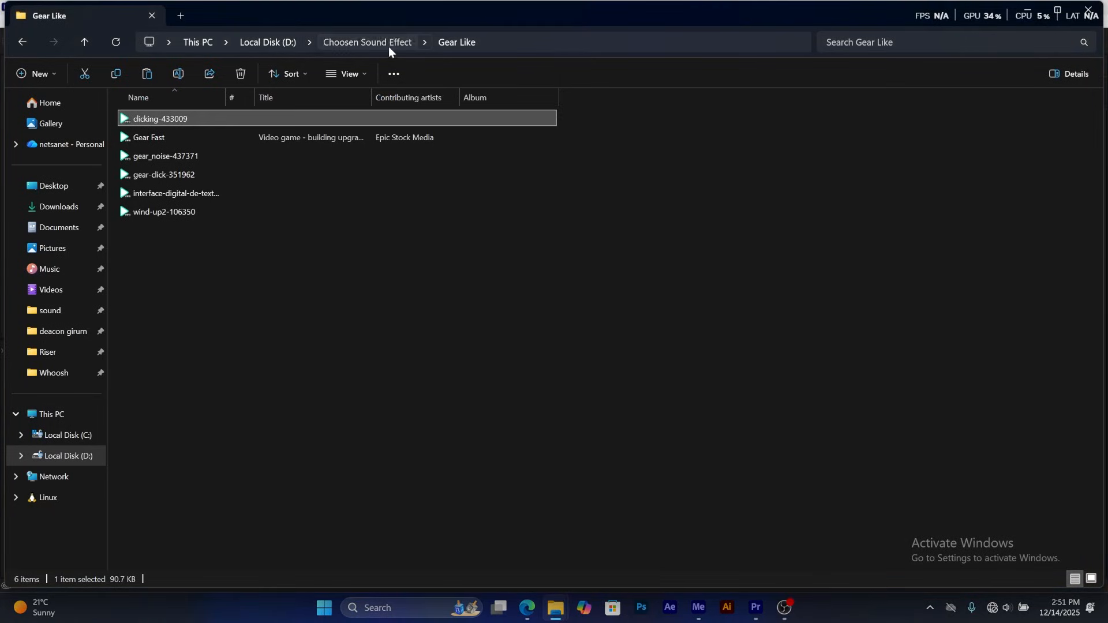
left_click(389, 46)
double_click(239, 133)
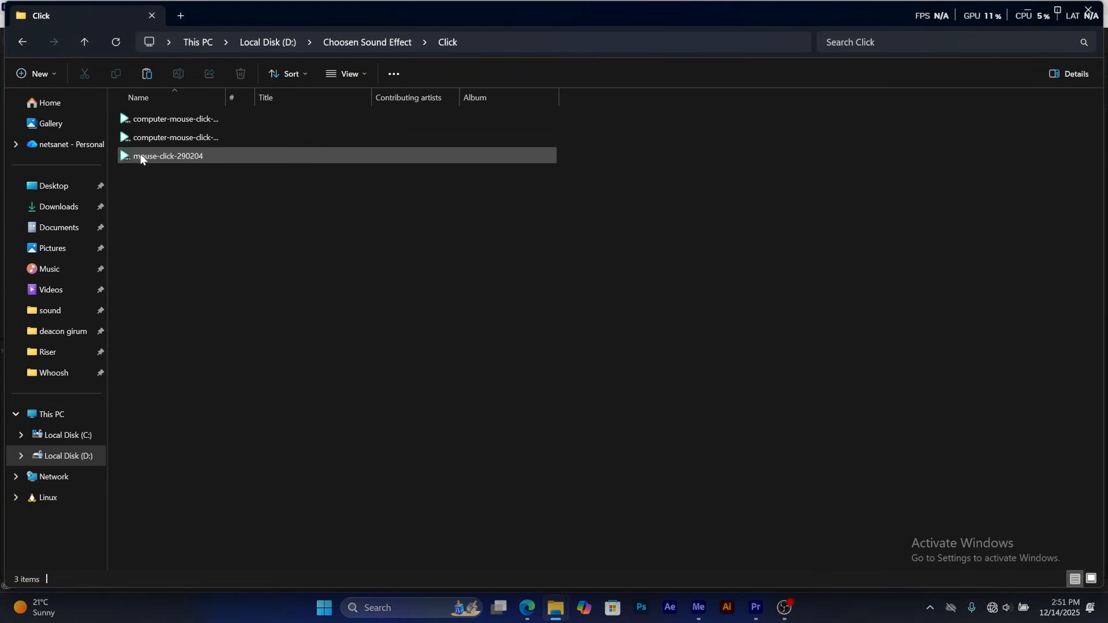
left_click(184, 121)
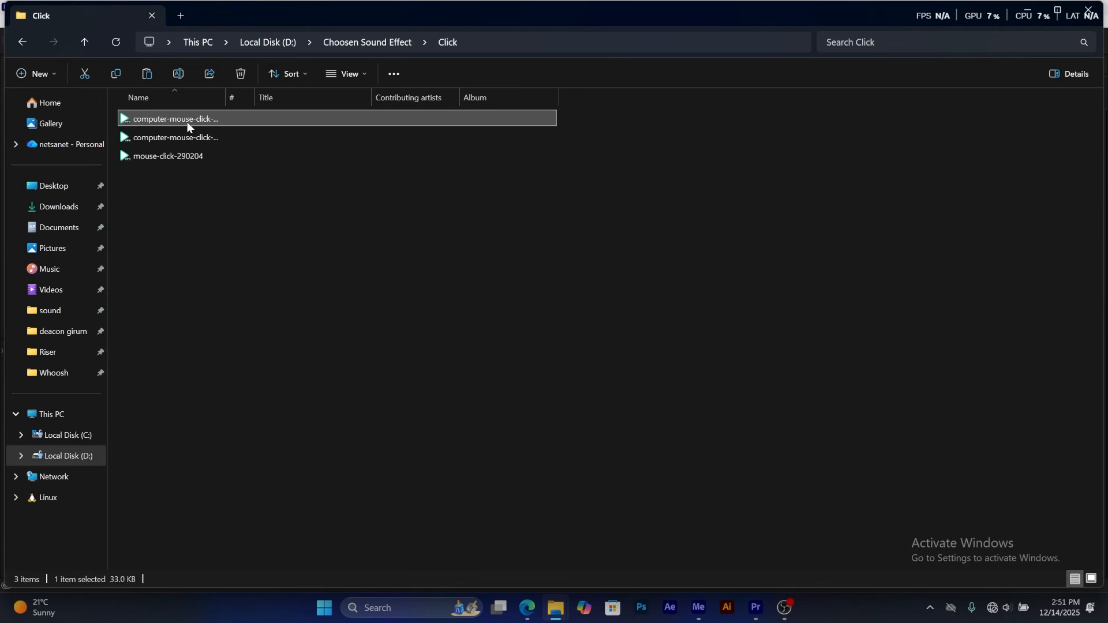
left_click_drag(184, 118, 685, 487)
key("space")
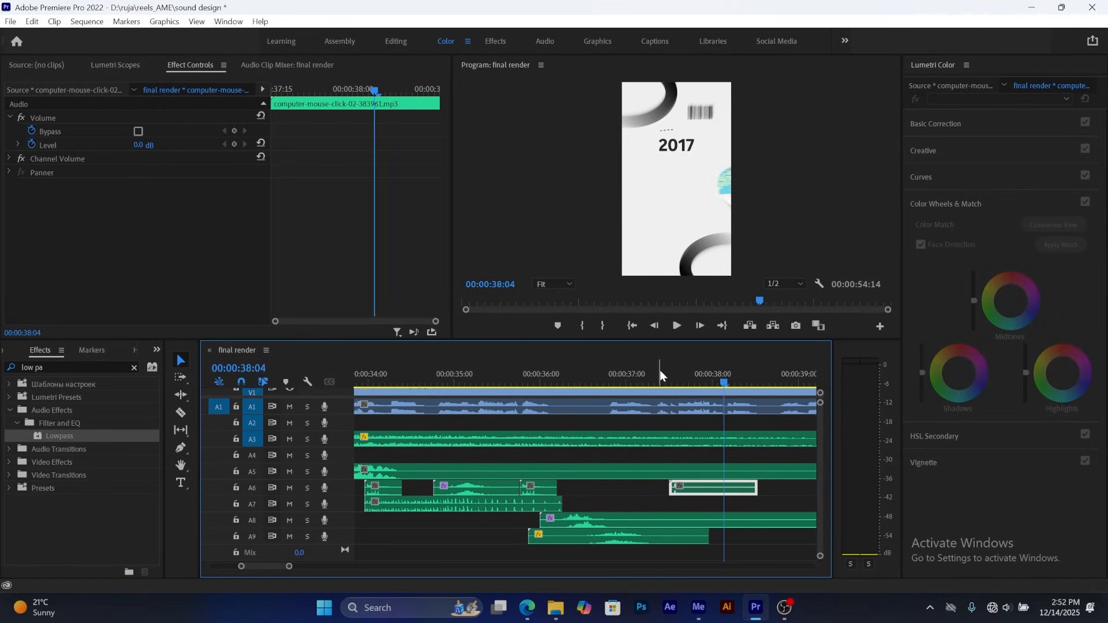
left_click(636, 371)
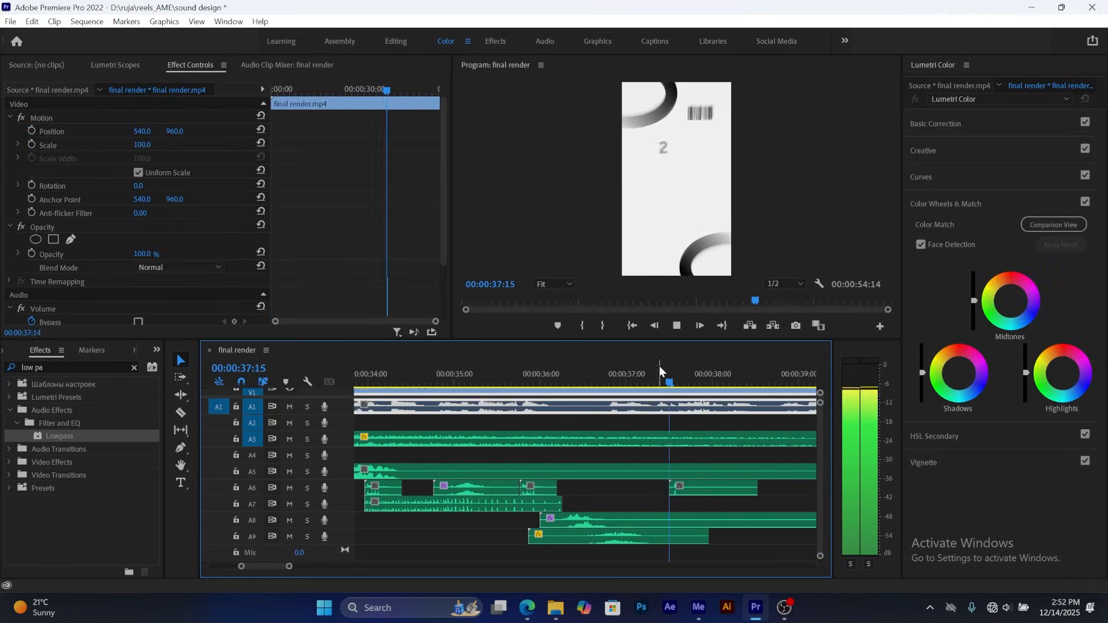
- Play back the mouse click sound again where "2017" appears to check its timing
key("space")
left_click(661, 370)
key("space")
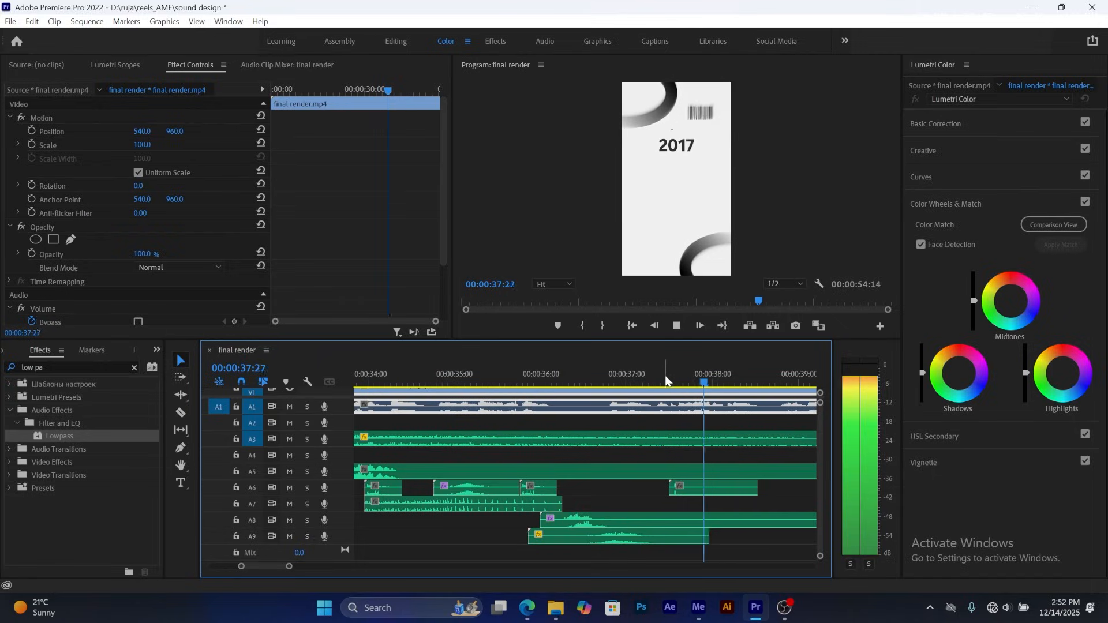
key("space")
left_click(662, 377)
key("space")
key("space")
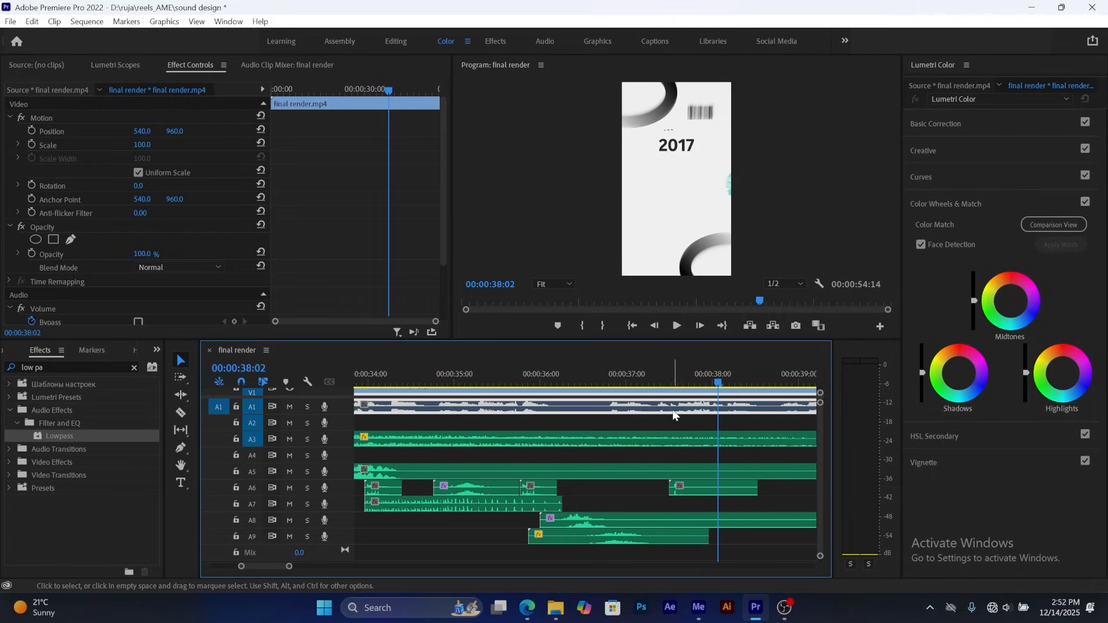
- Copy clicking-433009.mp3 on track A7 to start at 00:00:37:28, where the dotted circle begins, and play it back
left_click_drag(719, 381, 706, 386)
left_click(431, 506)
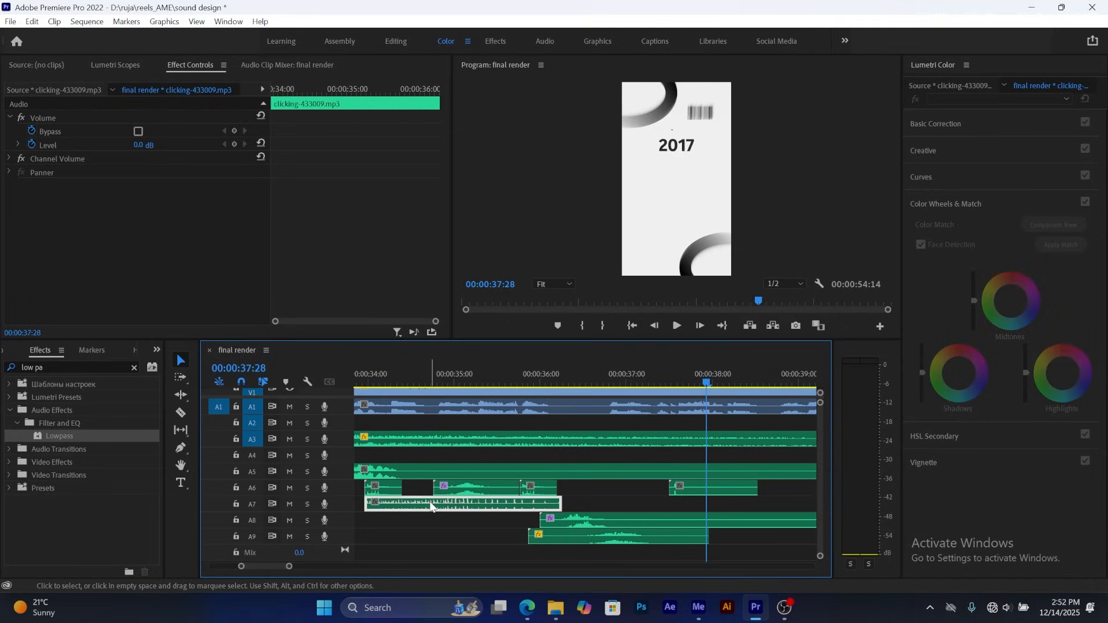
left_click_drag(415, 507, 751, 505)
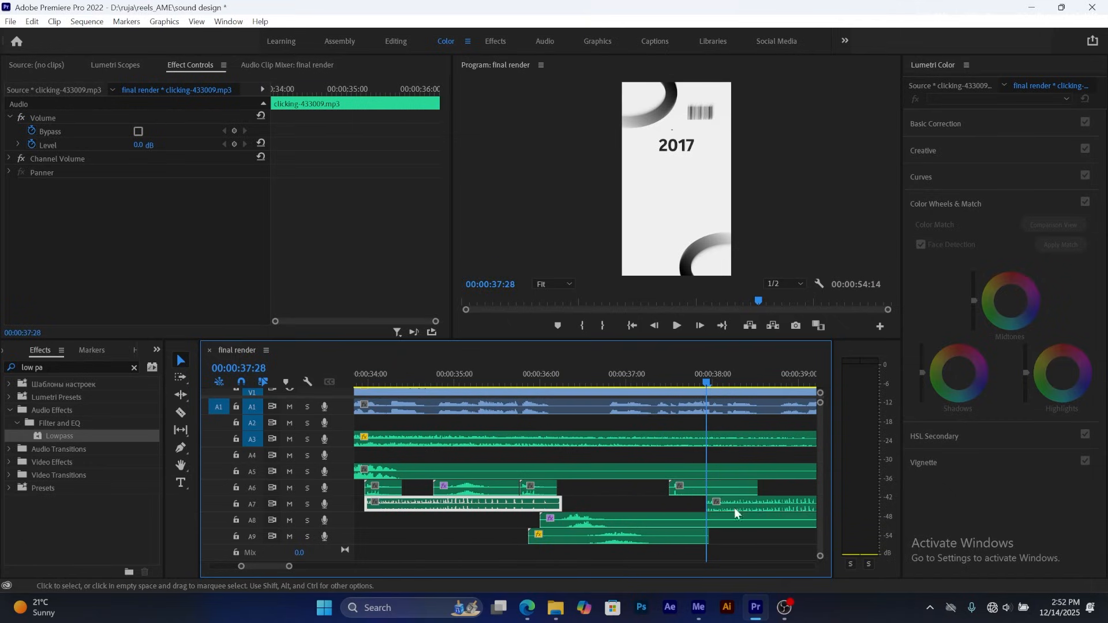
left_click_drag(290, 566, 300, 565)
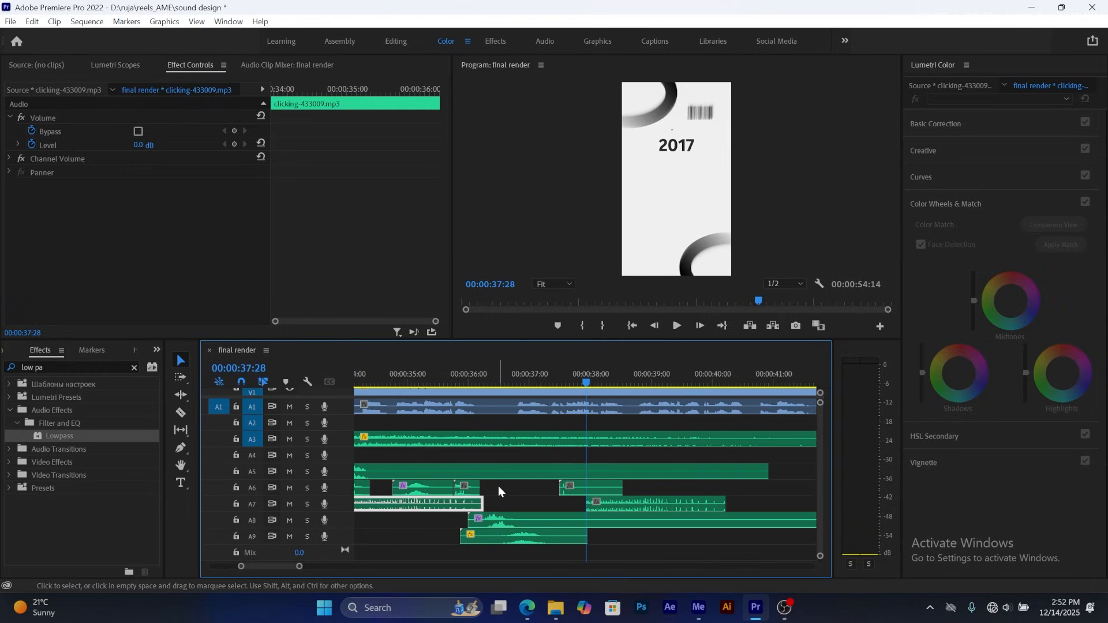
left_click(586, 393)
key("space")
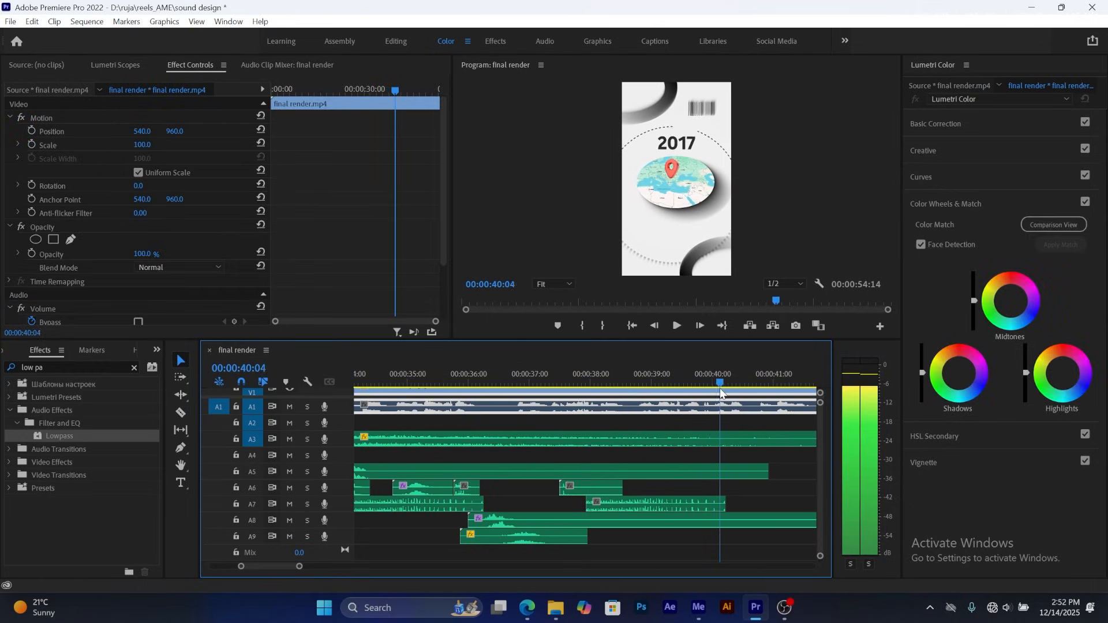
- Set the end of the copied clicking clip on track A7 to 00:00:40:13 and play back the dotted circle animation
key("space")
left_click_drag(721, 507, 756, 507)
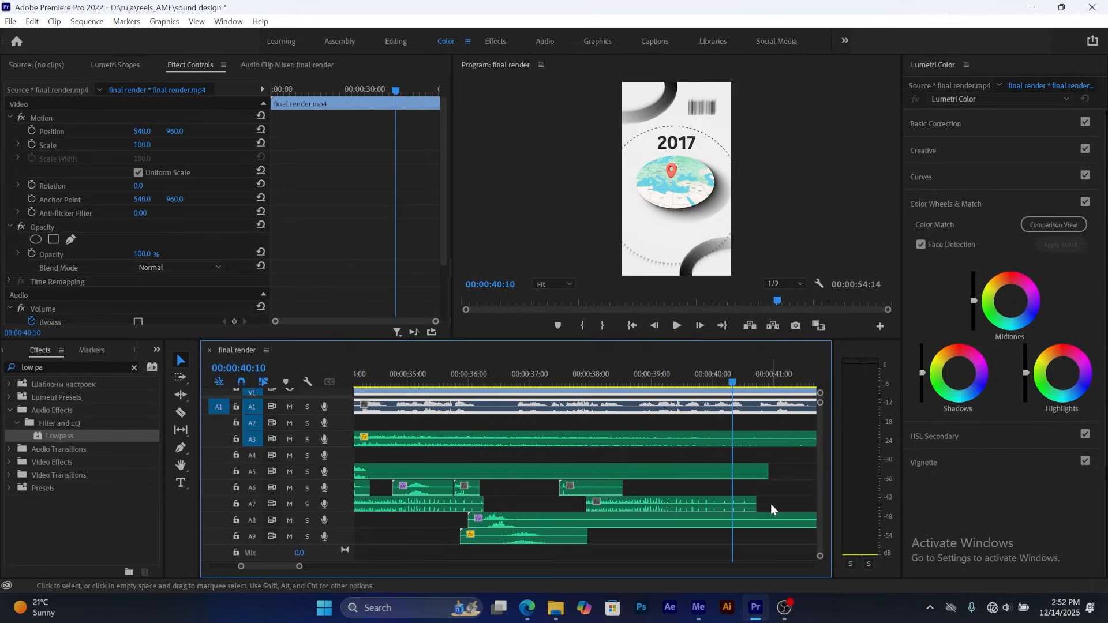
mouse_move(733, 383)
left_mouse_down()
mouse_move(749, 383)
mouse_move(740, 387)
left_mouse_up()
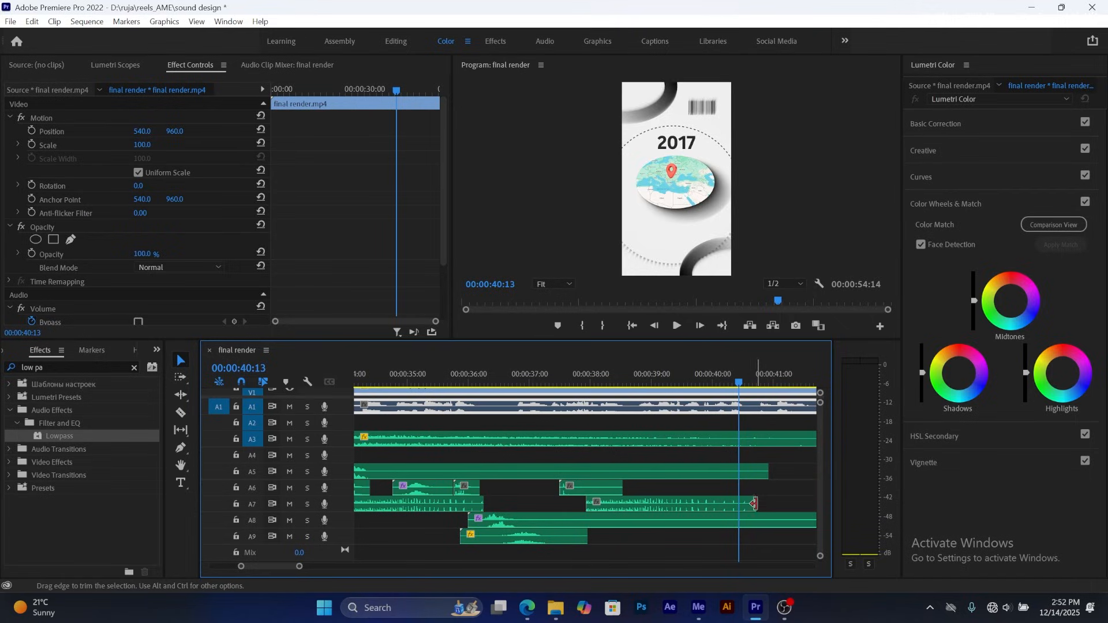
left_click_drag(756, 505, 738, 504)
left_click_drag(739, 384, 522, 373)
key("space")
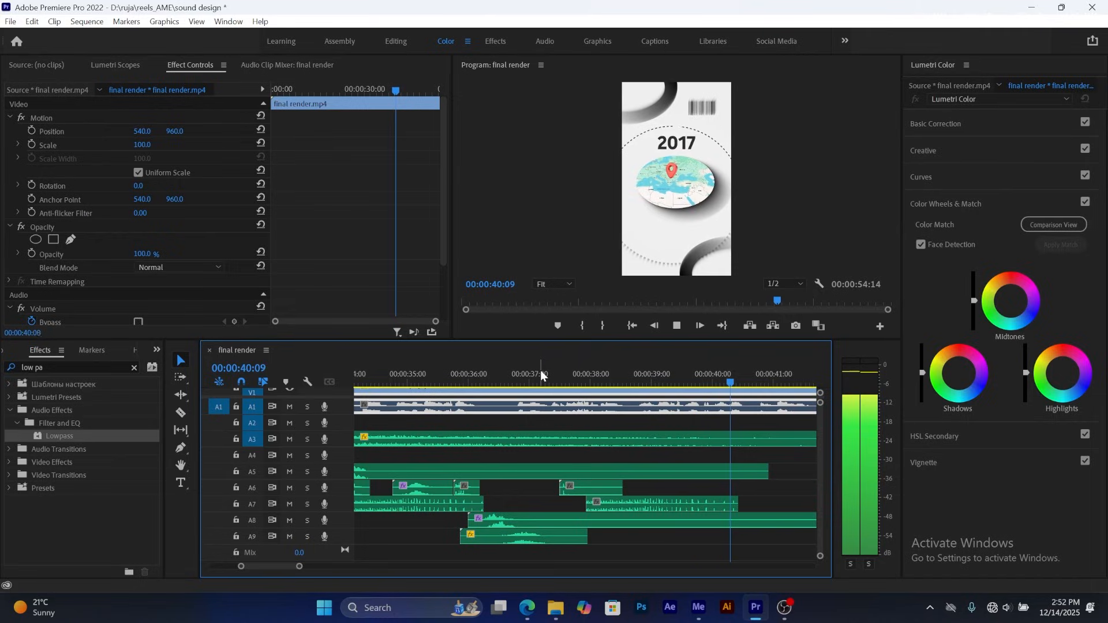
key("space")
- Play back the reel from the "stolen" transition into the 2017 scene to find where the map needs a sound
left_click_drag(667, 386, 593, 381)
key("space")
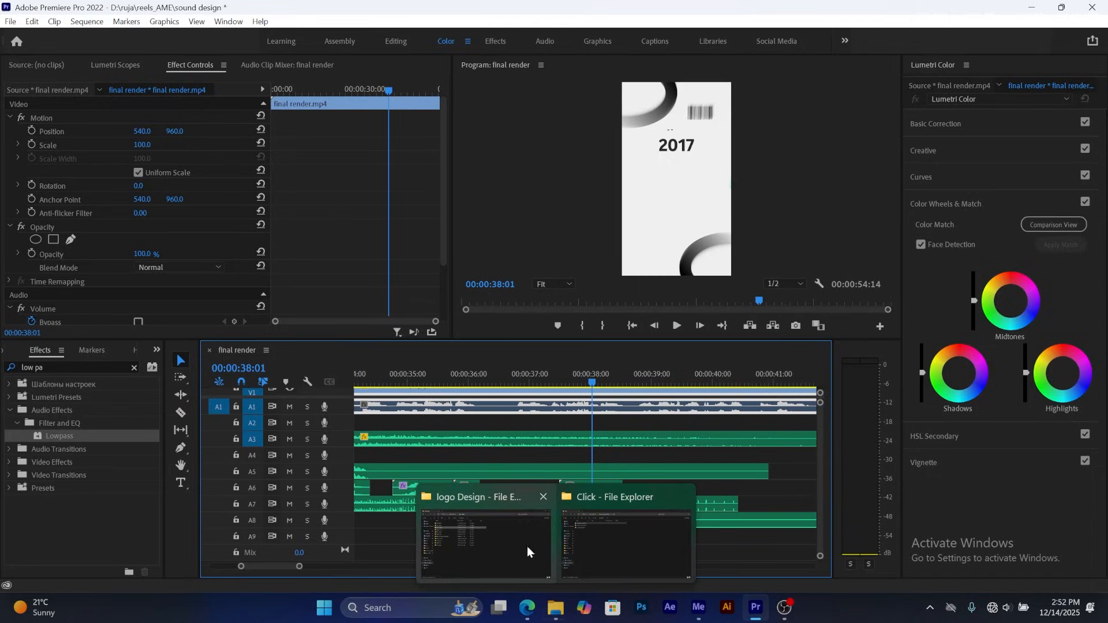
left_click(456, 371)
key("space")
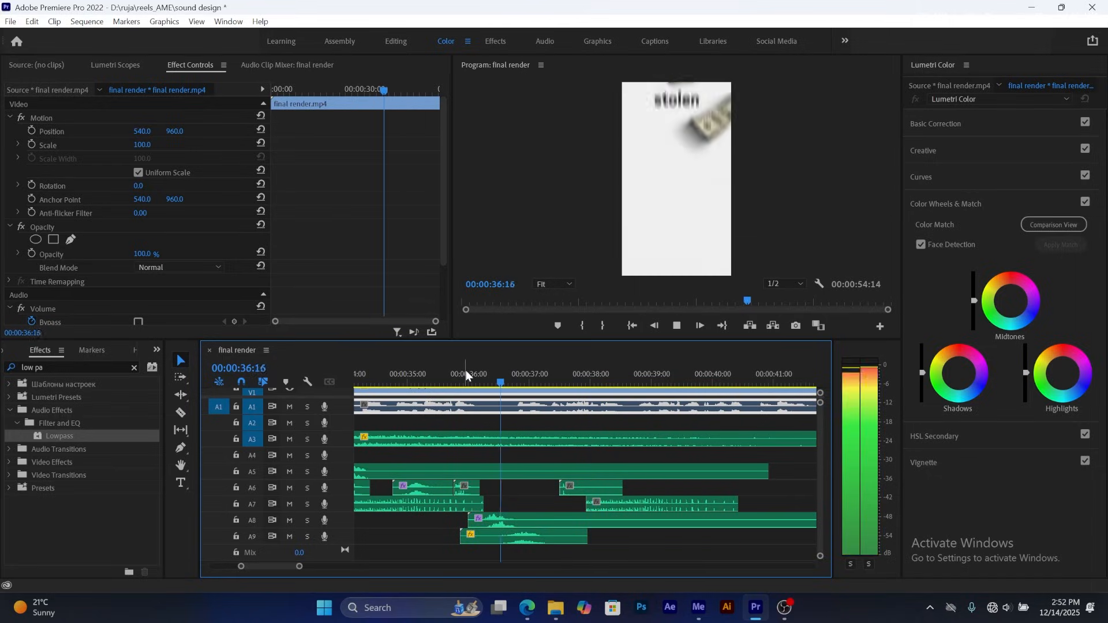
key("space")
- Copy swoosh-03-323645.mp3 from track A9 to track A4, starting around 00:00:37:07 for the map's entrance, and play it back
left_click(525, 537)
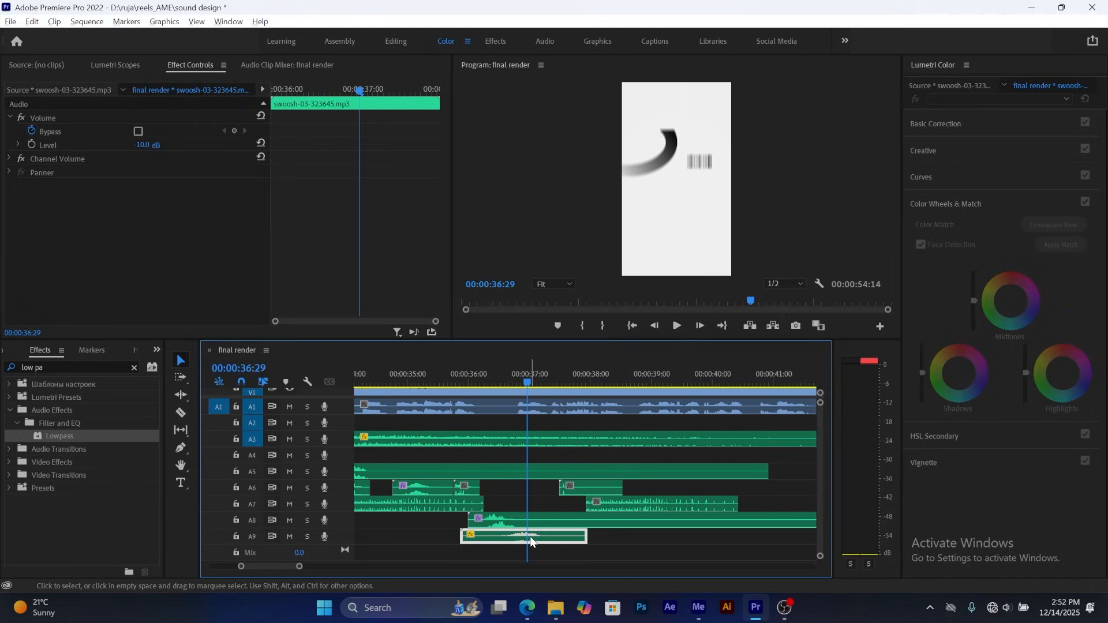
left_click_drag(531, 541, 693, 460)
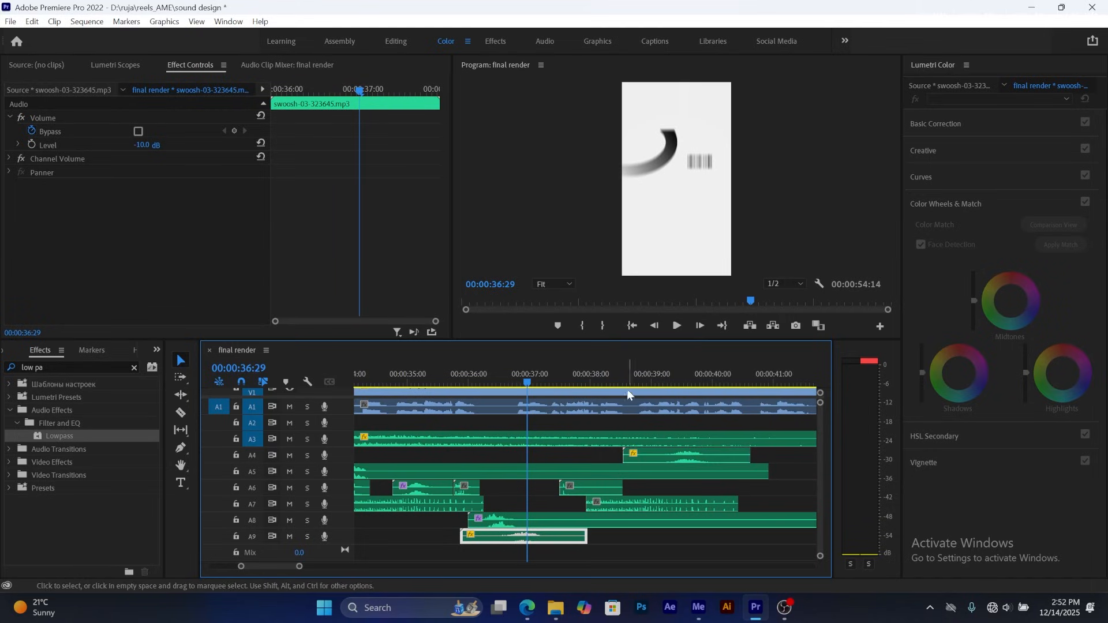
left_click(605, 381)
left_click_drag(603, 381, 589, 380)
left_click_drag(685, 451, 607, 454)
key("space")
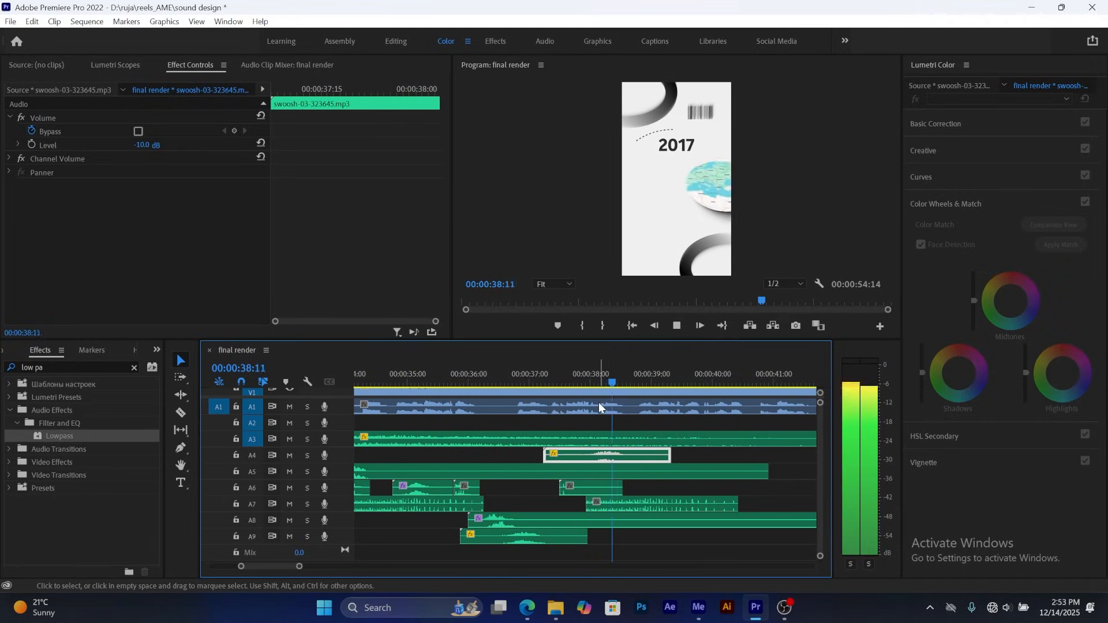
left_click(552, 378)
key("space")
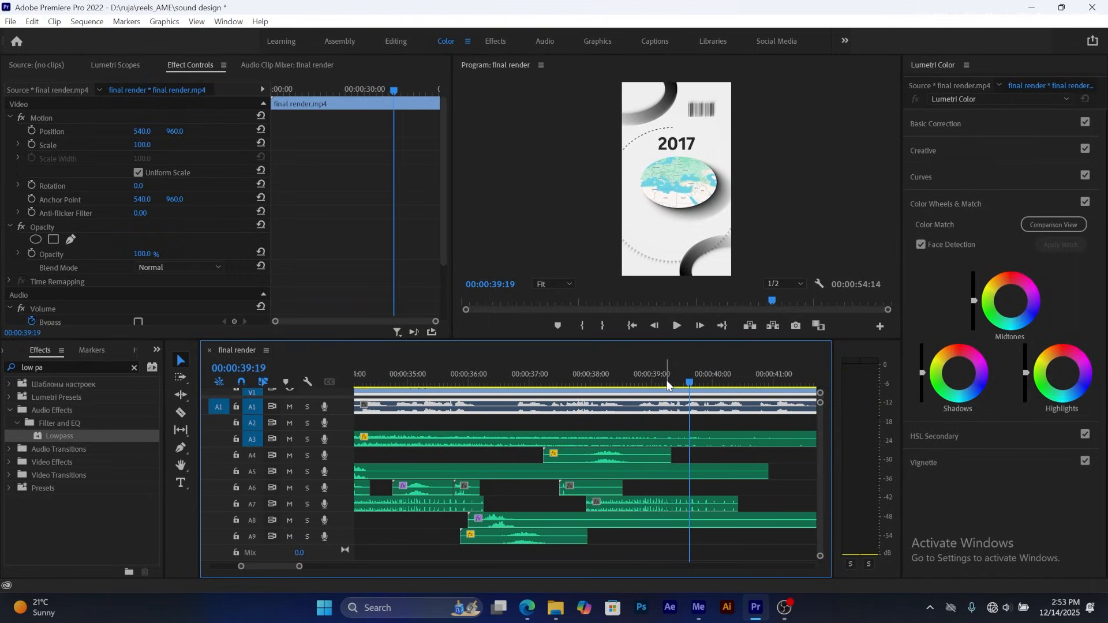
key("space")
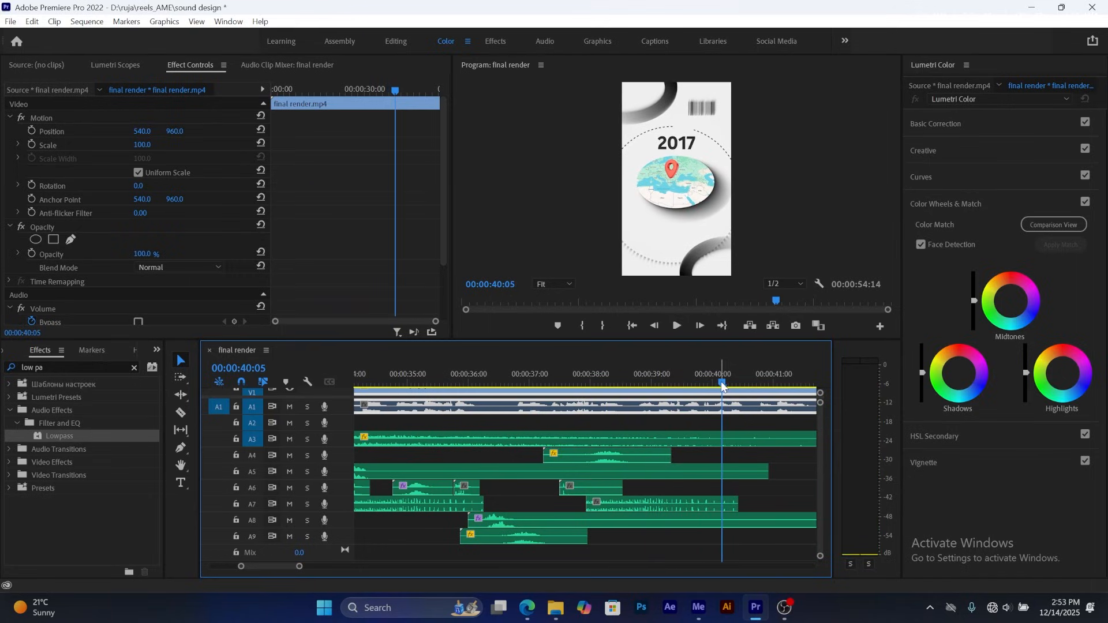
- Add bubble-pop-07-351339.mp3 from the Pop folder to track A6 at about 00:00:39:28, where the map pin appears
mouse_move(722, 382)
left_mouse_down()
mouse_move(706, 381)
mouse_move(729, 377)
mouse_move(708, 377)
left_mouse_up()
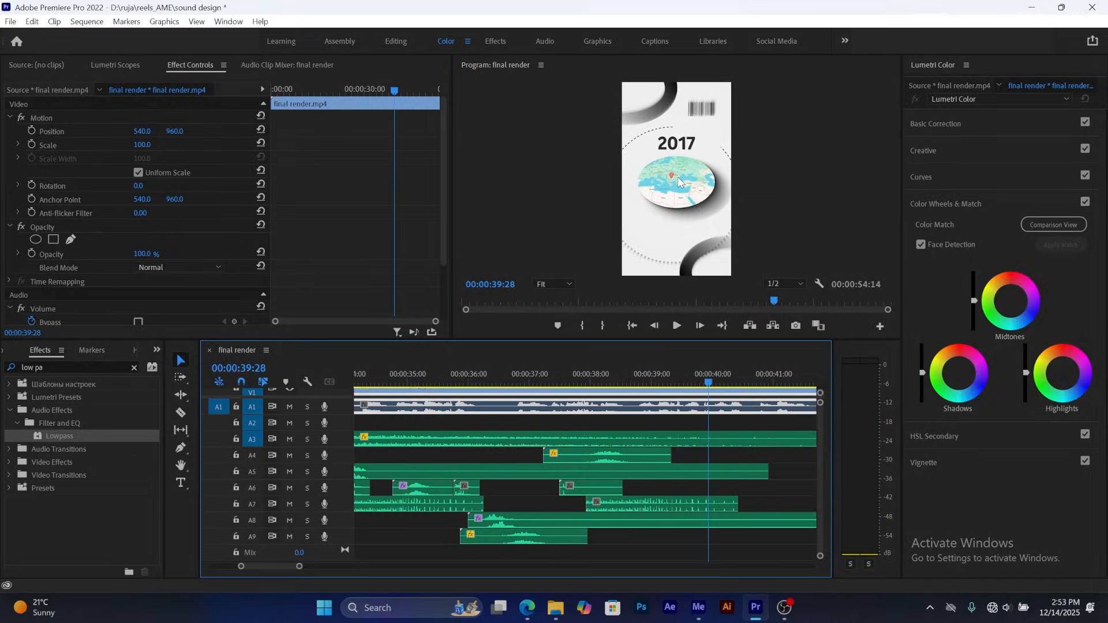
mouse_move(542, 612)
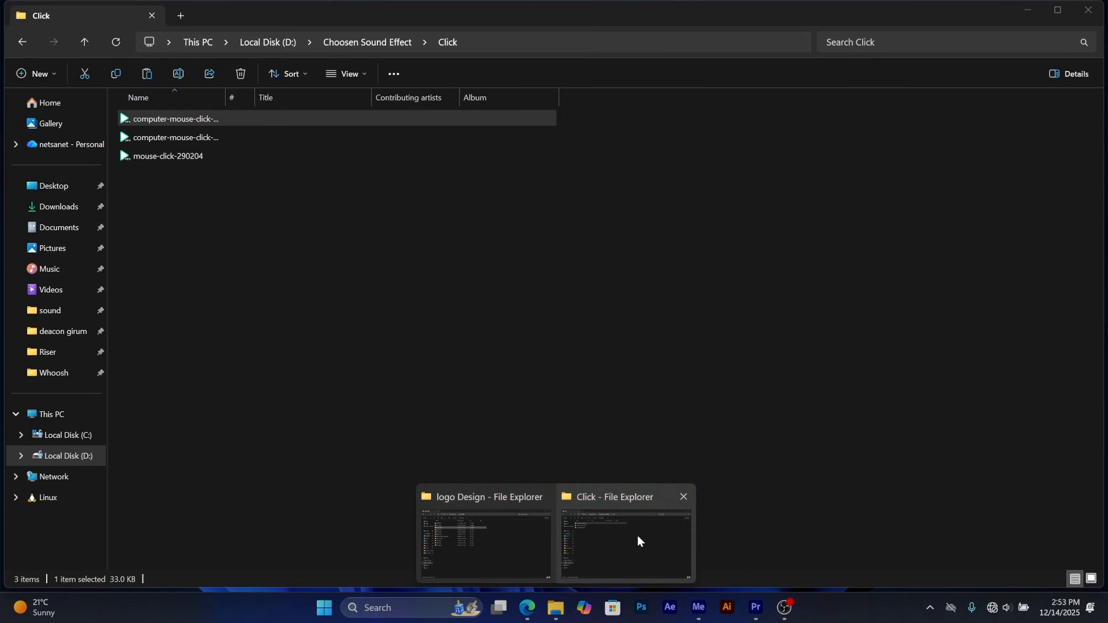
left_click(637, 535)
left_click(404, 42)
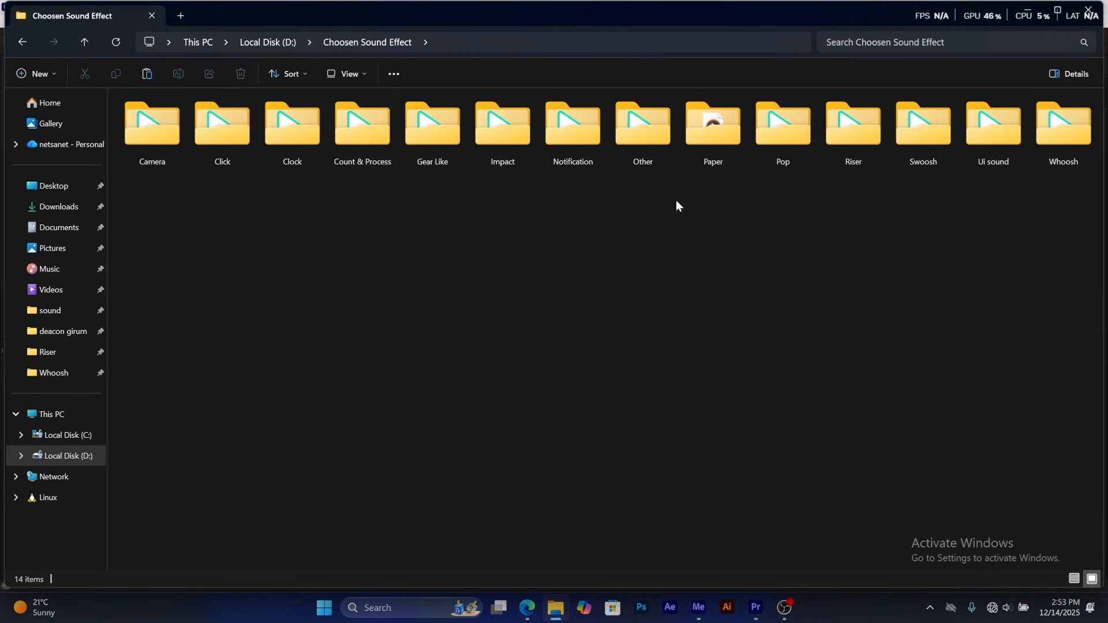
double_click(791, 130)
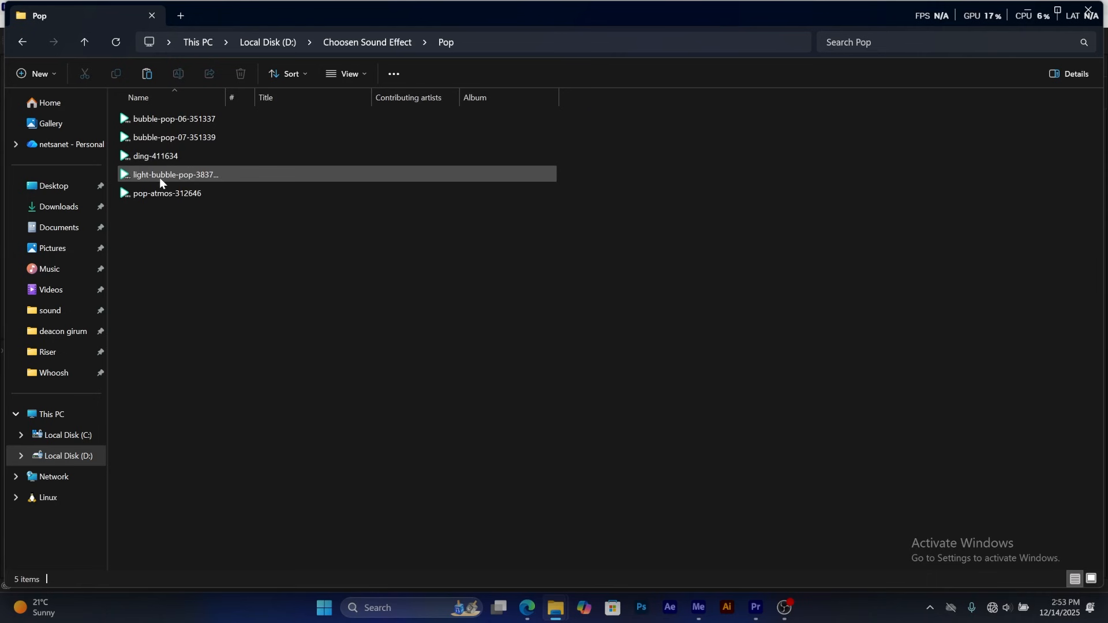
left_click_drag(170, 138, 727, 490)
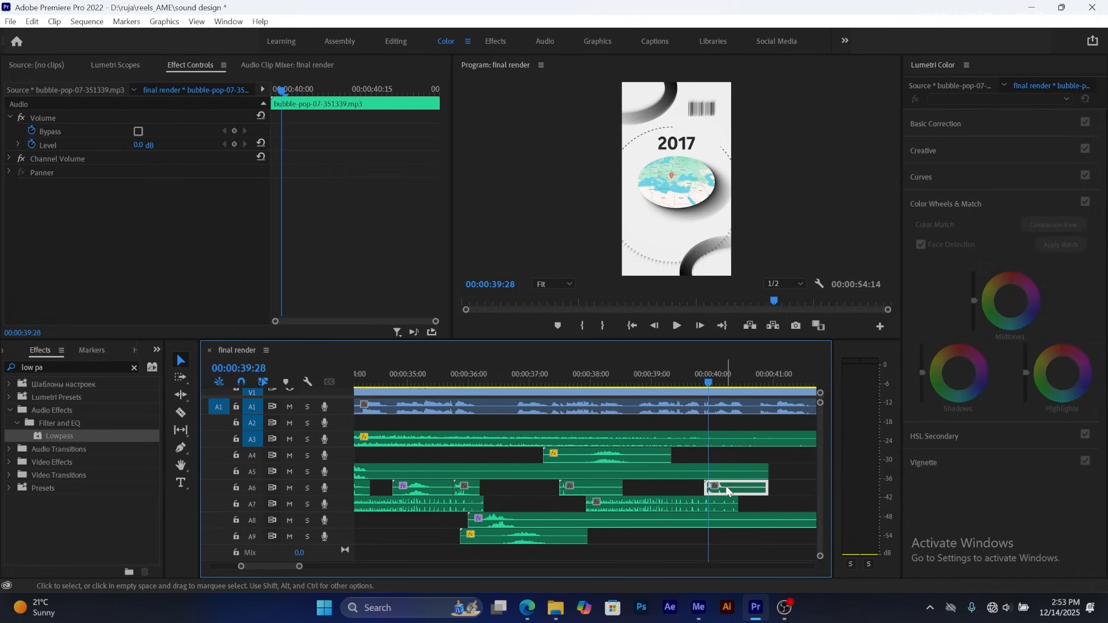
- Play back the map entrance and the bubble pop on the location pin
left_click(648, 406)
key("space")
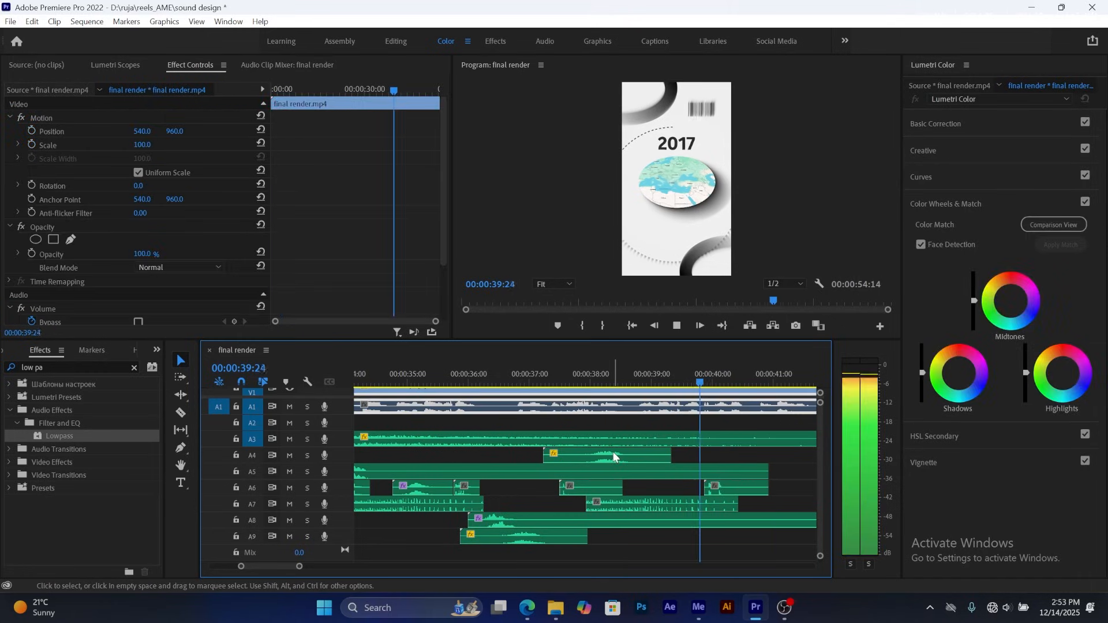
left_click(680, 381)
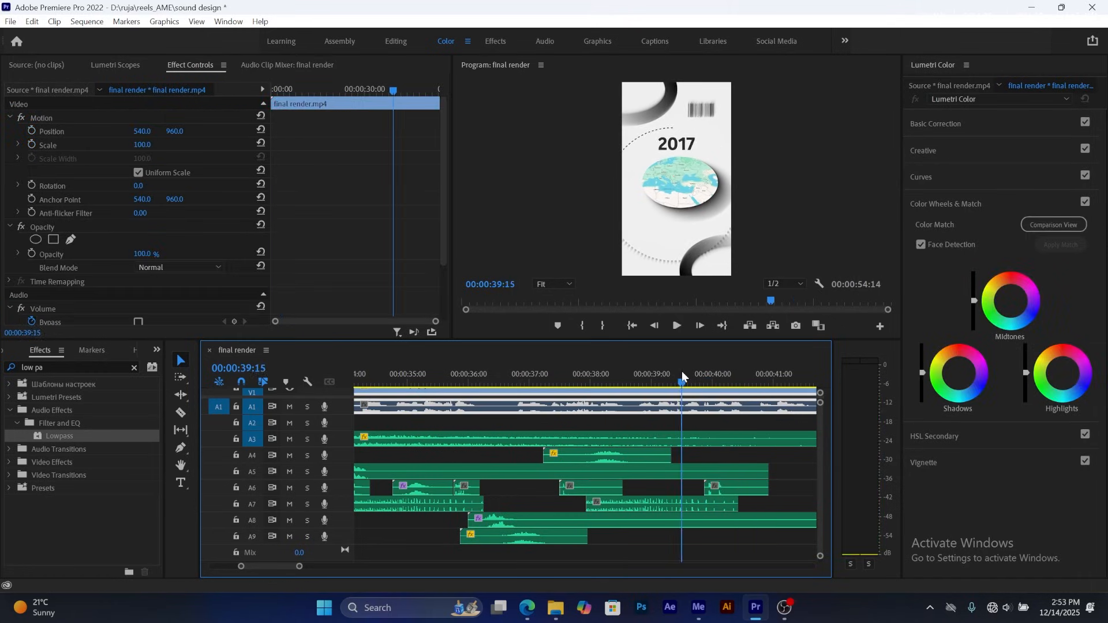
key("space")
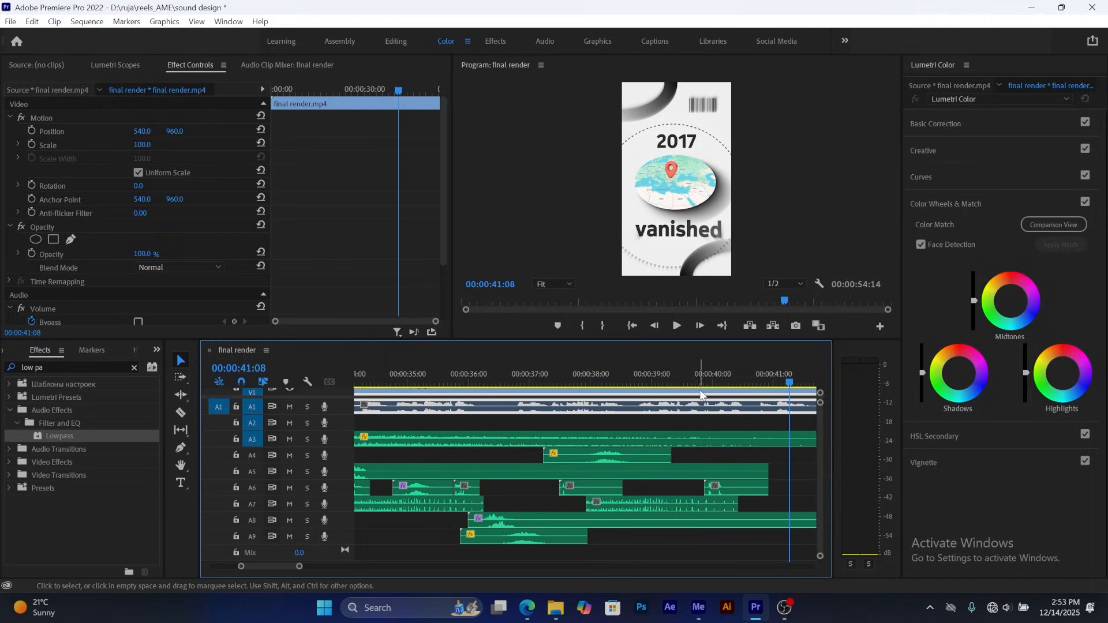
left_click(691, 376)
key("space")
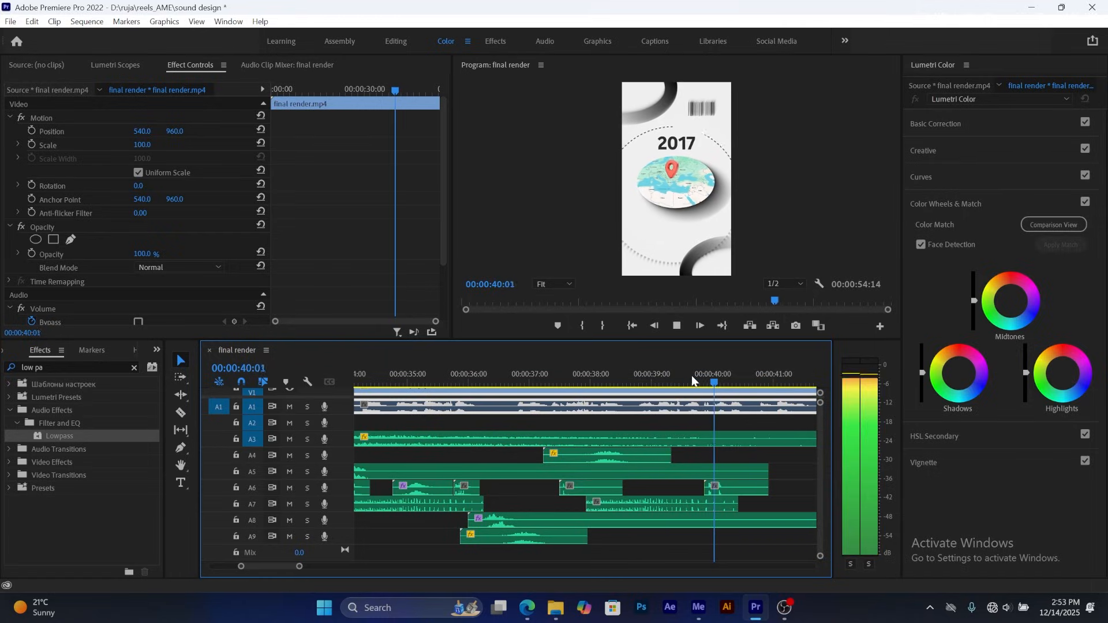
key("space")
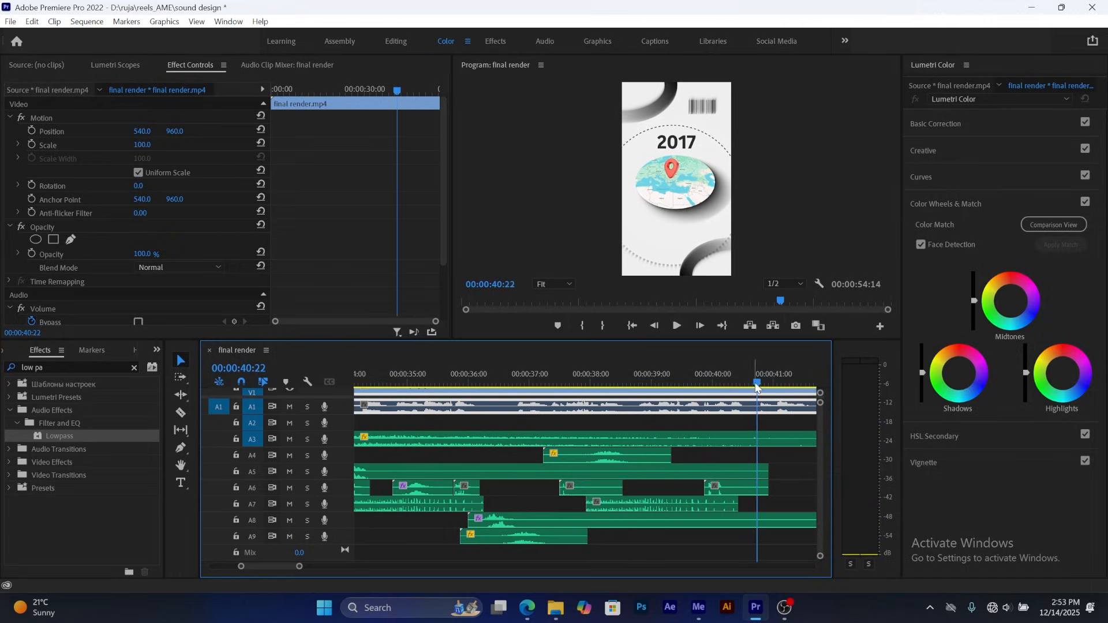
- Copy the short UI click from track A6 to track A4 at about 00:00:40:28, where "vanished" appears, and play it back
left_click_drag(774, 382, 776, 382)
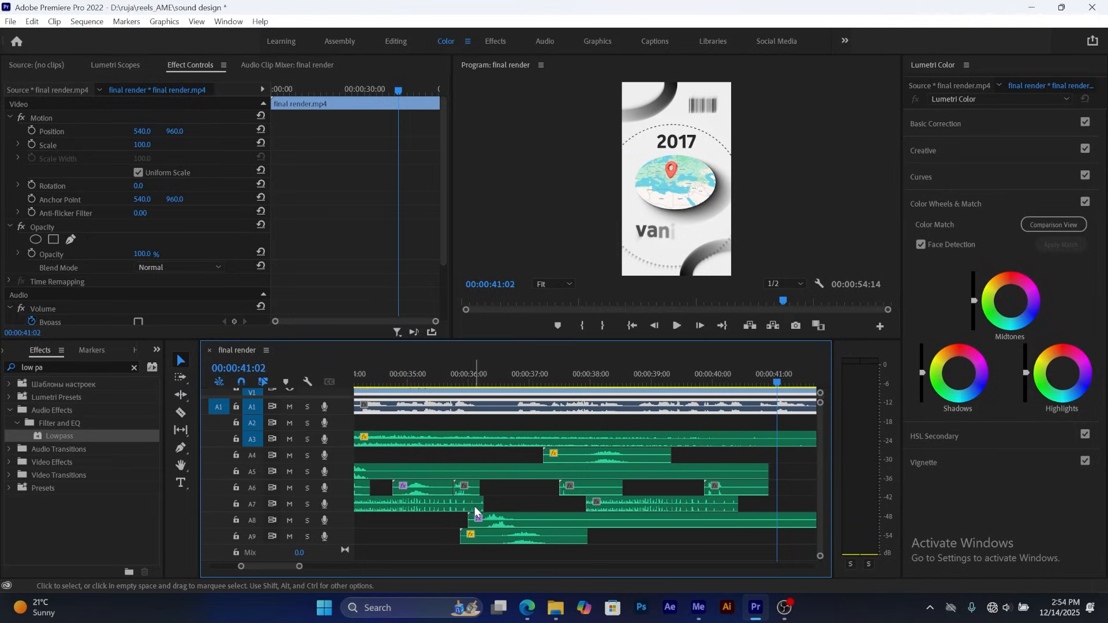
left_click_drag(467, 492, 782, 459)
left_click(750, 377)
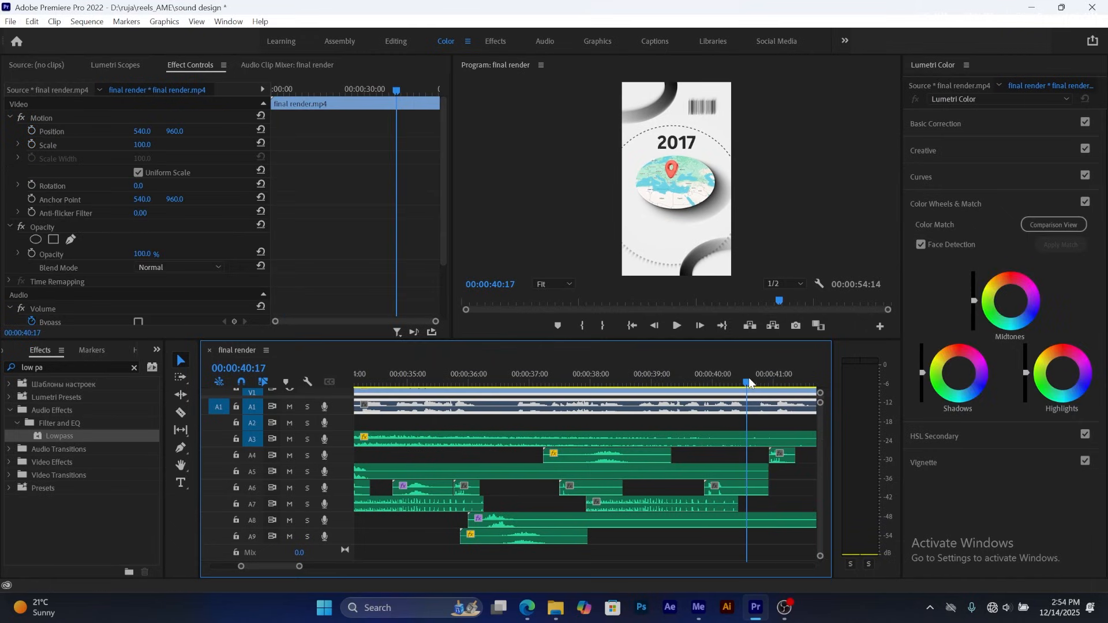
key("space")
key("space")
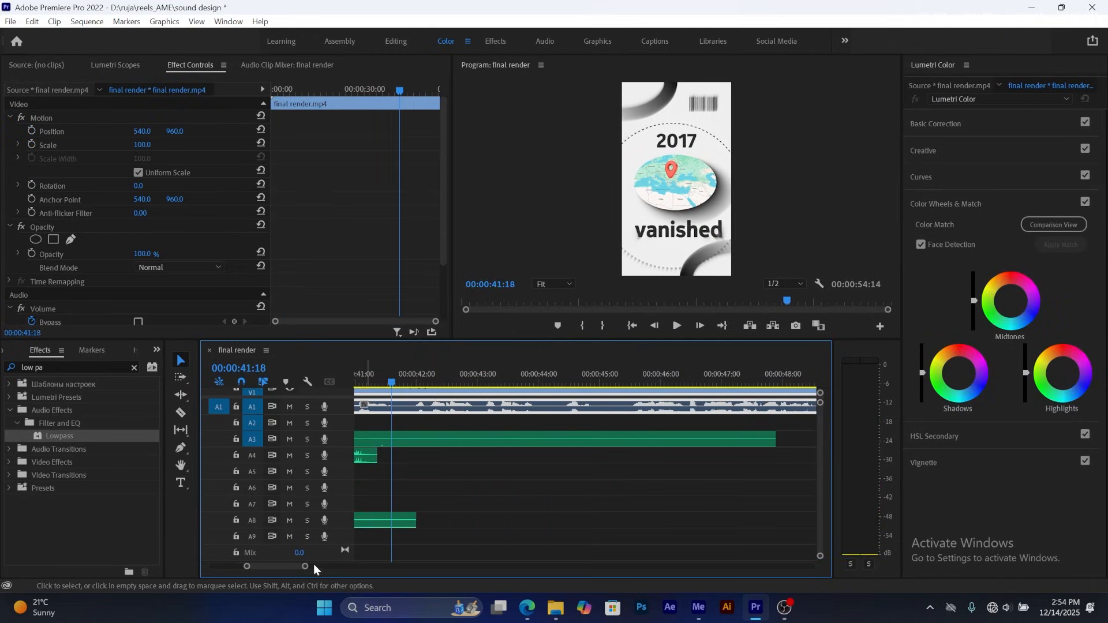
- Copy the UI click on track A4 to 00:00:41:26, where the "No phone call" text comes in
key("space")
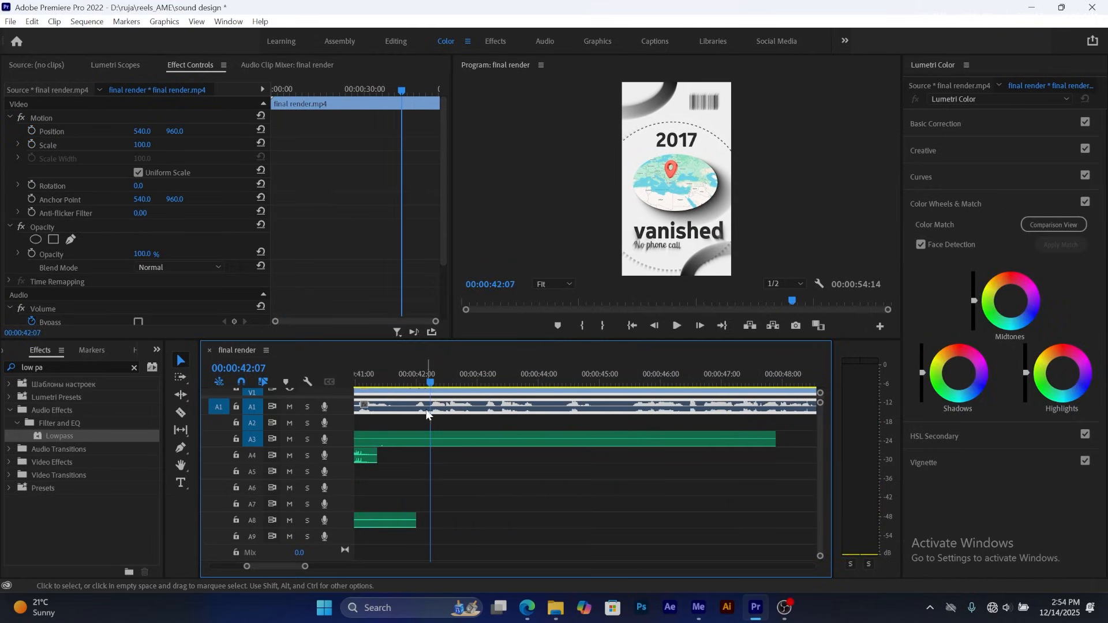
left_click_drag(430, 380, 407, 376)
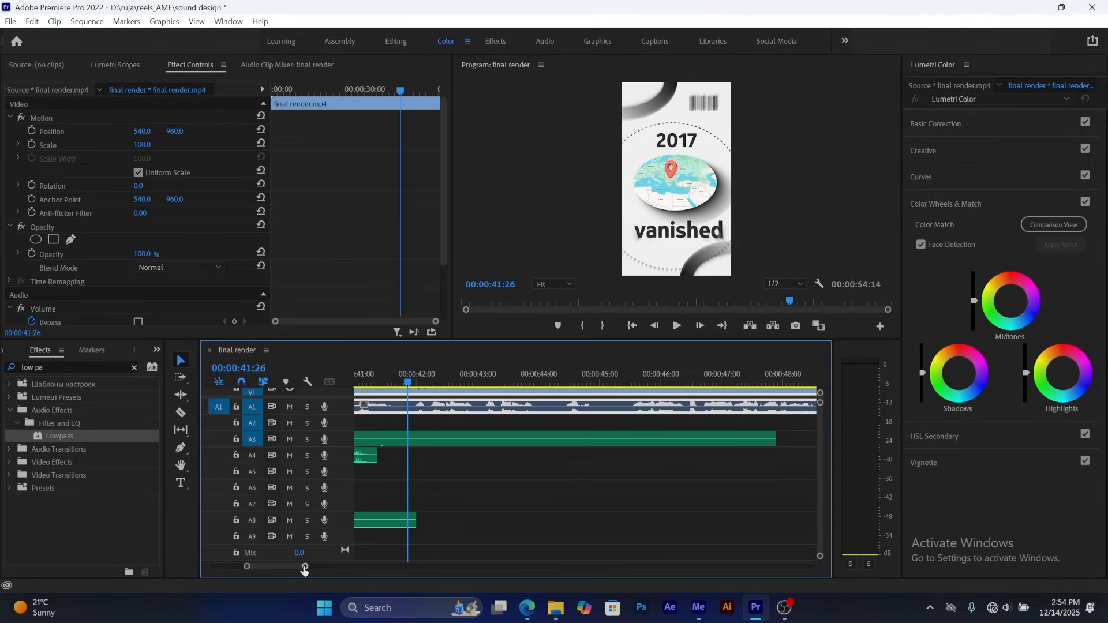
left_click_drag(305, 569, 302, 568)
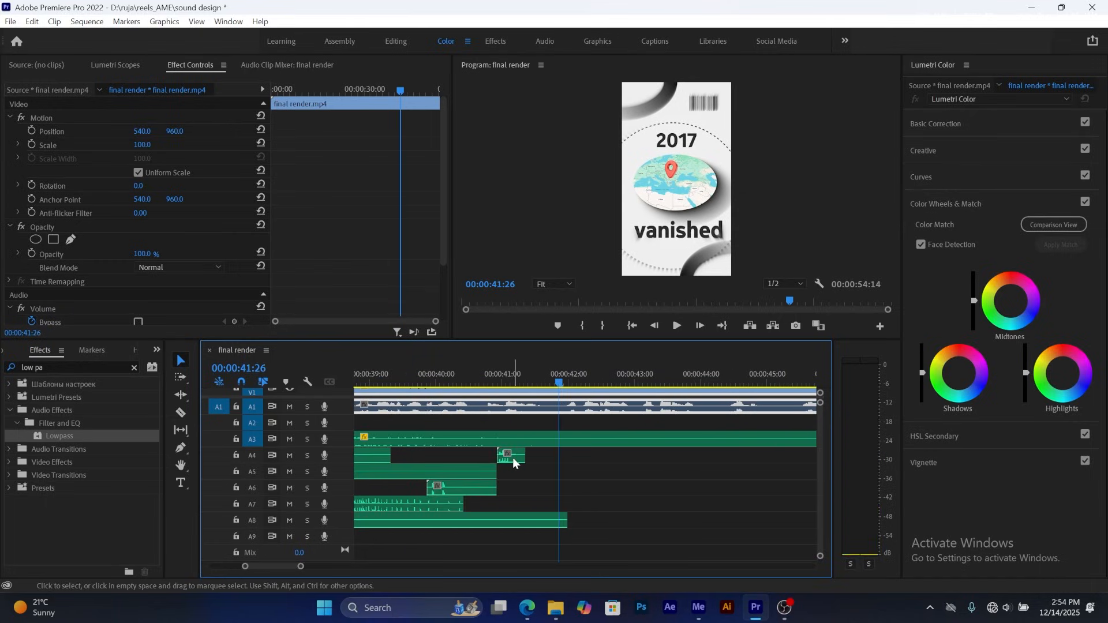
left_click_drag(513, 455, 577, 457, "alt")
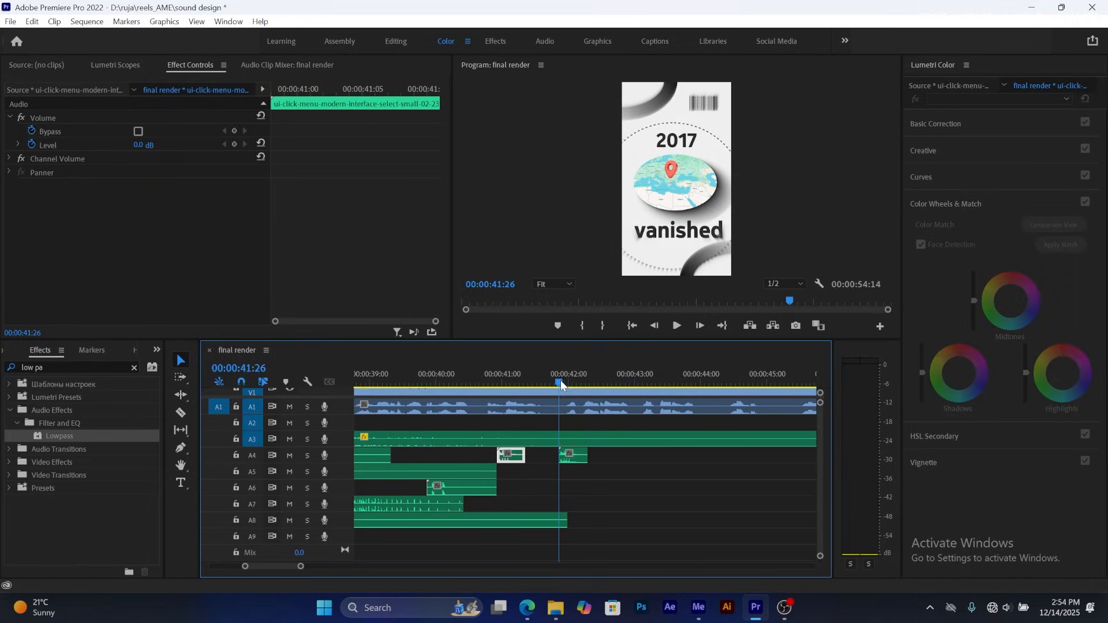
- Place another copy of the UI click on track A4 at 00:00:43:03, where the line below "No phone call" starts
left_click_drag(560, 380, 640, 383)
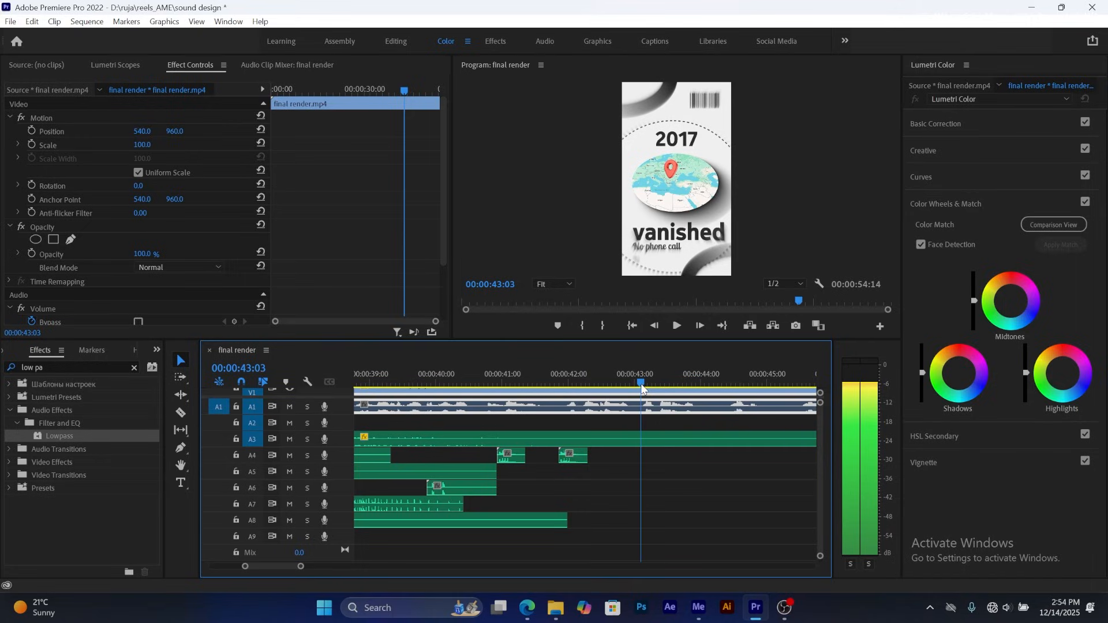
left_click_drag(577, 456, 656, 461, "alt")
mouse_move(488, 372)
left_mouse_down()
mouse_move(514, 383)
mouse_move(497, 390)
left_mouse_up()
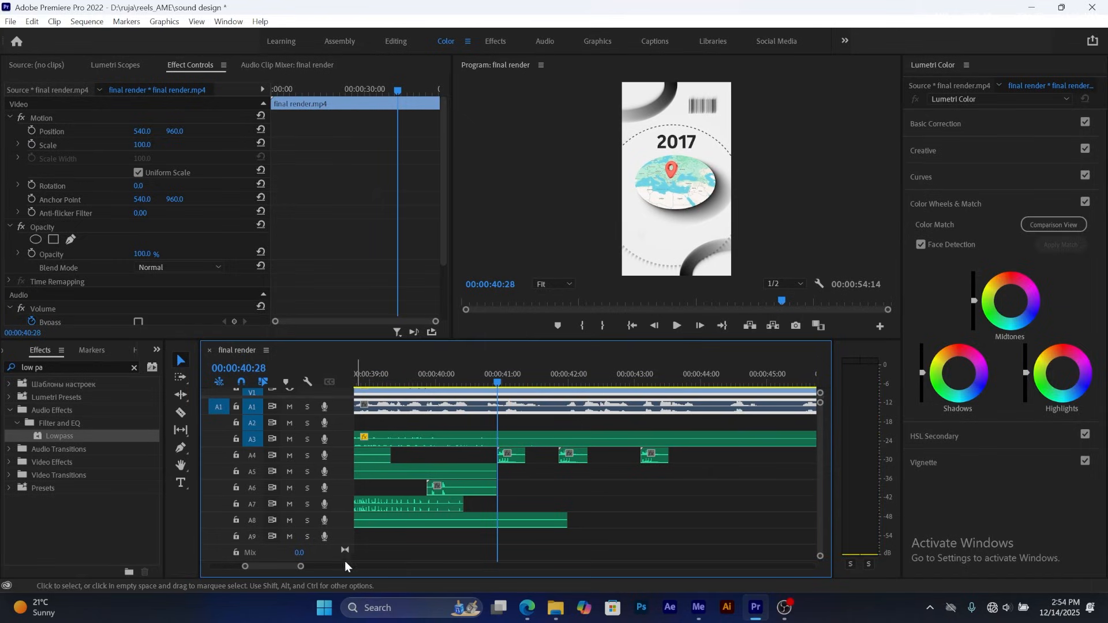
- Copy the swoosh-03-323645 sound from track A4 to track A5 at about 00:00:40:20 for the "vanished" text and play it back
left_click_drag(299, 568, 300, 568)
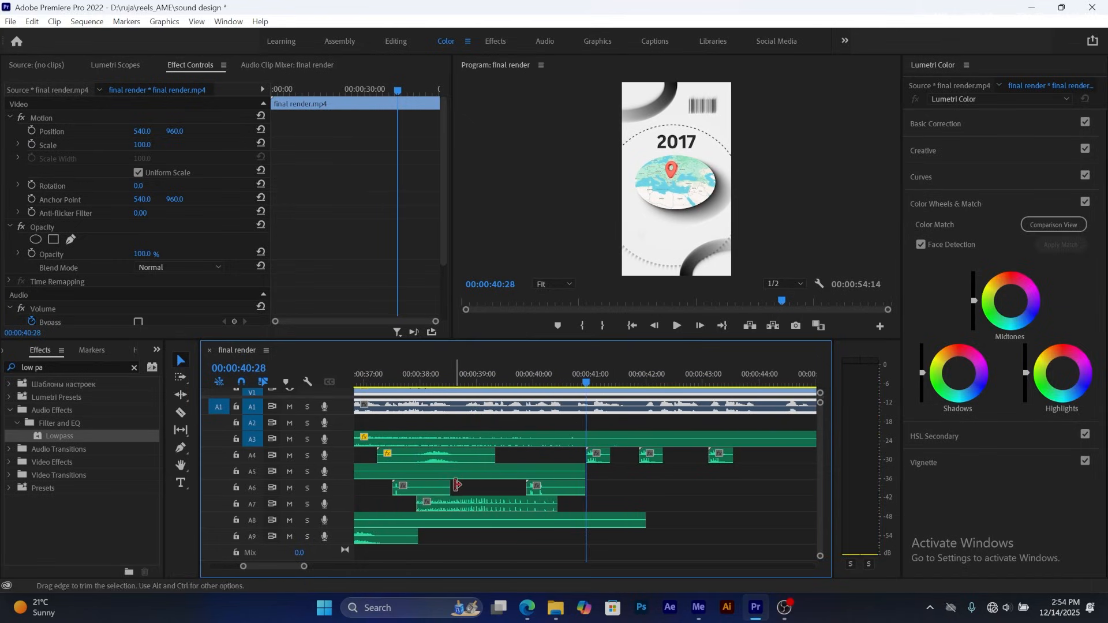
left_click_drag(435, 455, 604, 472)
left_click(558, 410)
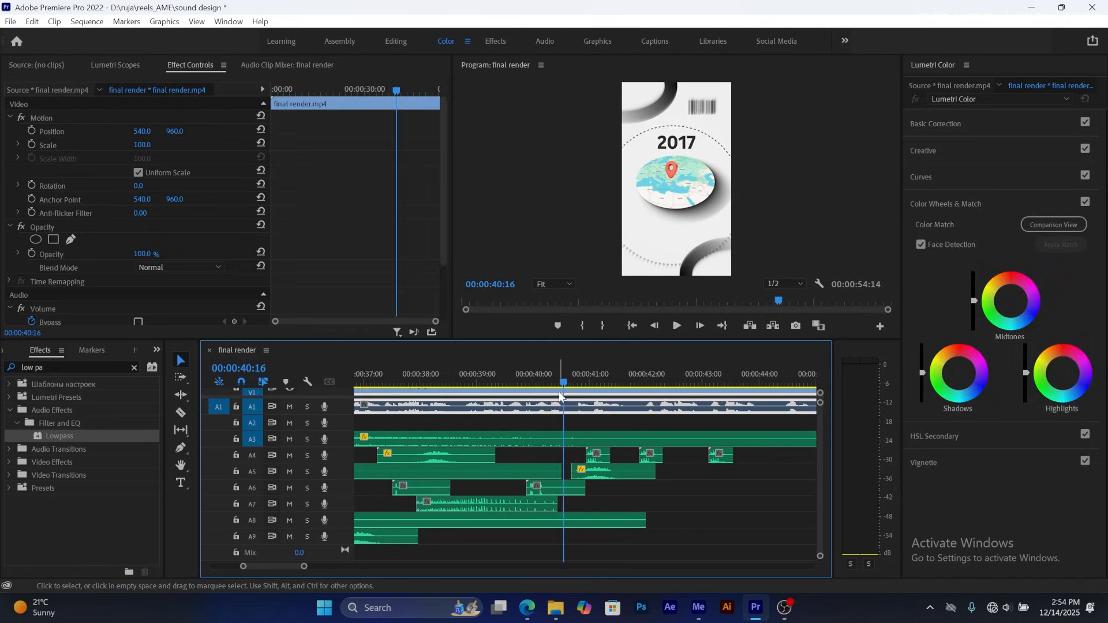
key("space")
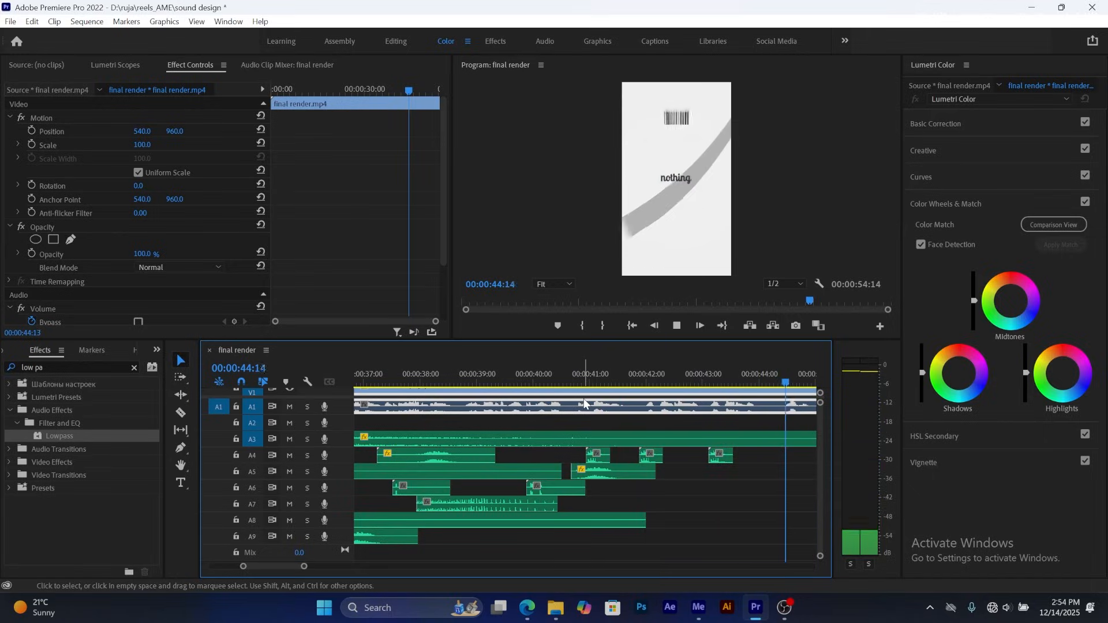
key("space")
- Add swoosh-015-383769 from the Swoosh folder to track A6 at about 00:00:43:23, around where "nothing" comes in
left_click_drag(309, 568, 315, 568)
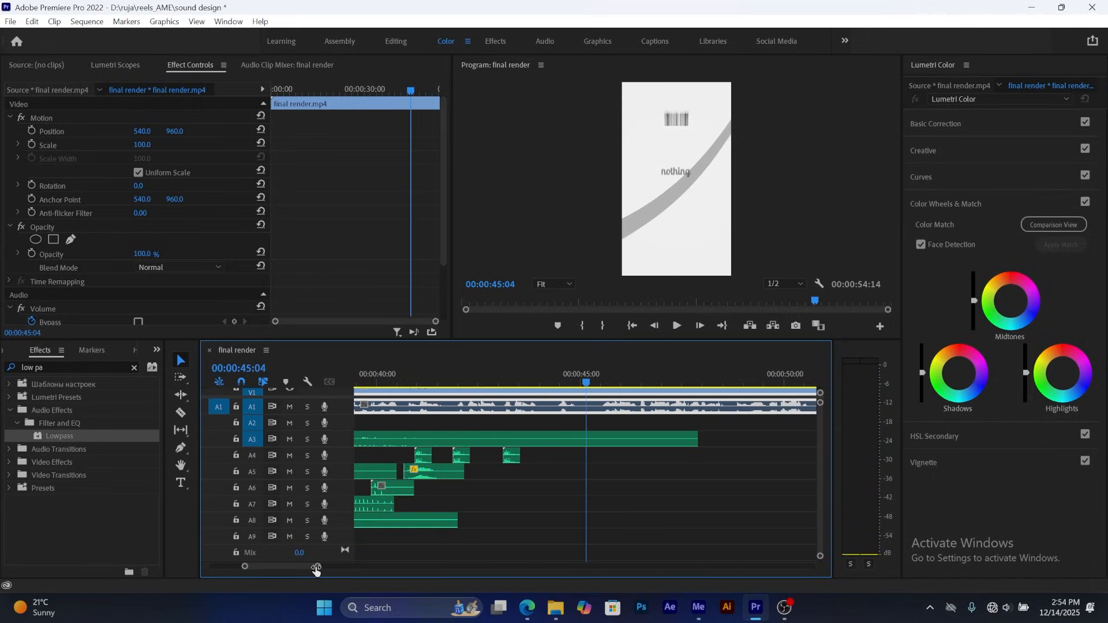
left_click(466, 380)
left_click_drag(467, 386, 542, 395)
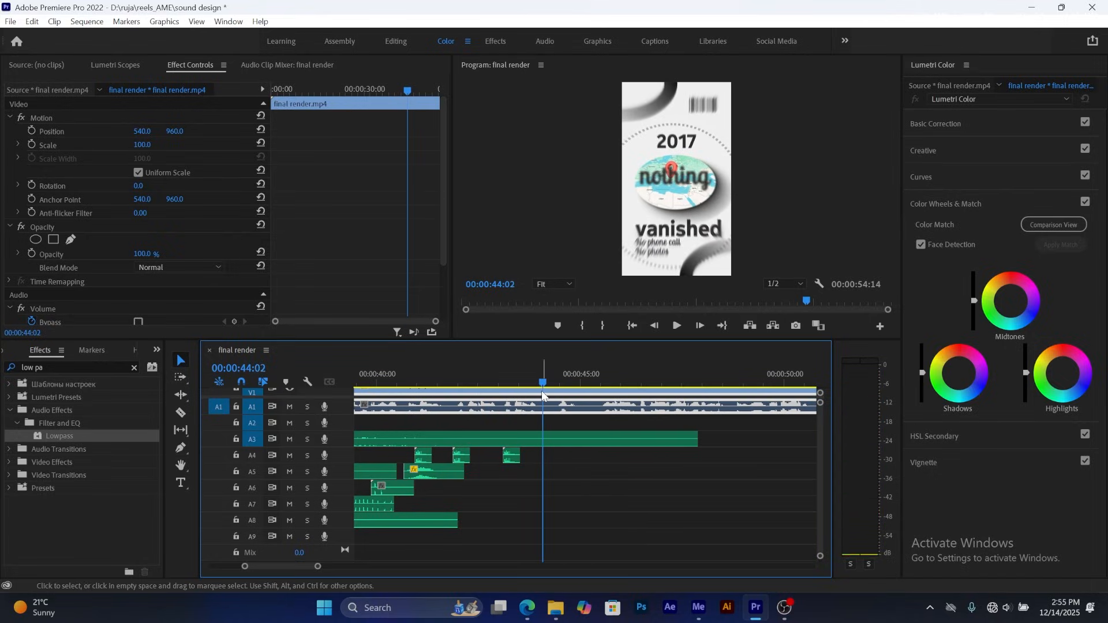
mouse_move(561, 610)
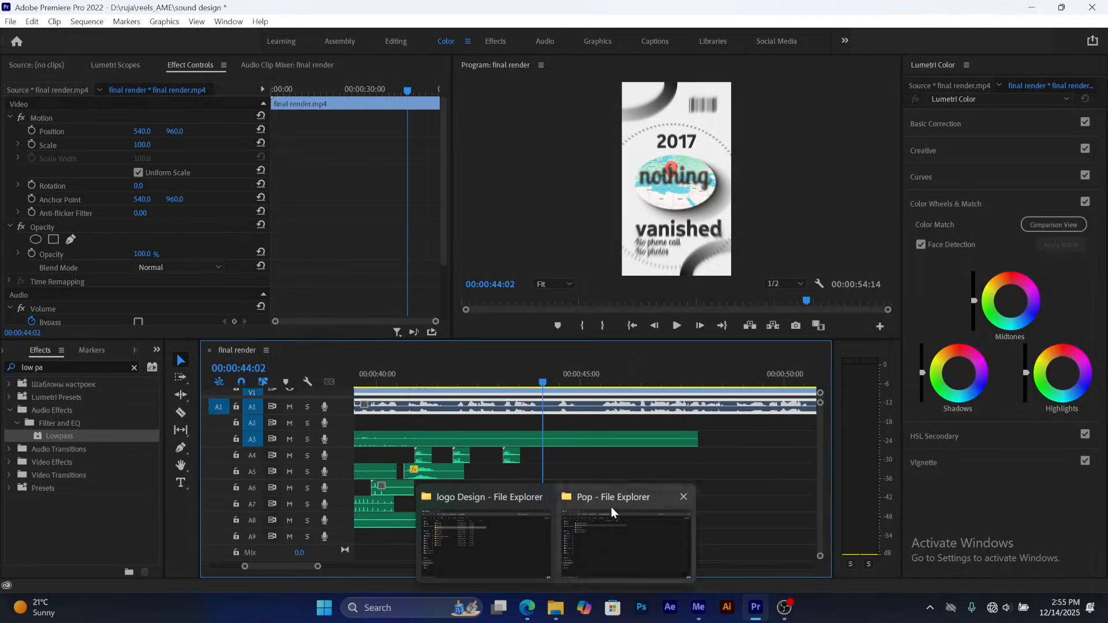
left_click(581, 570)
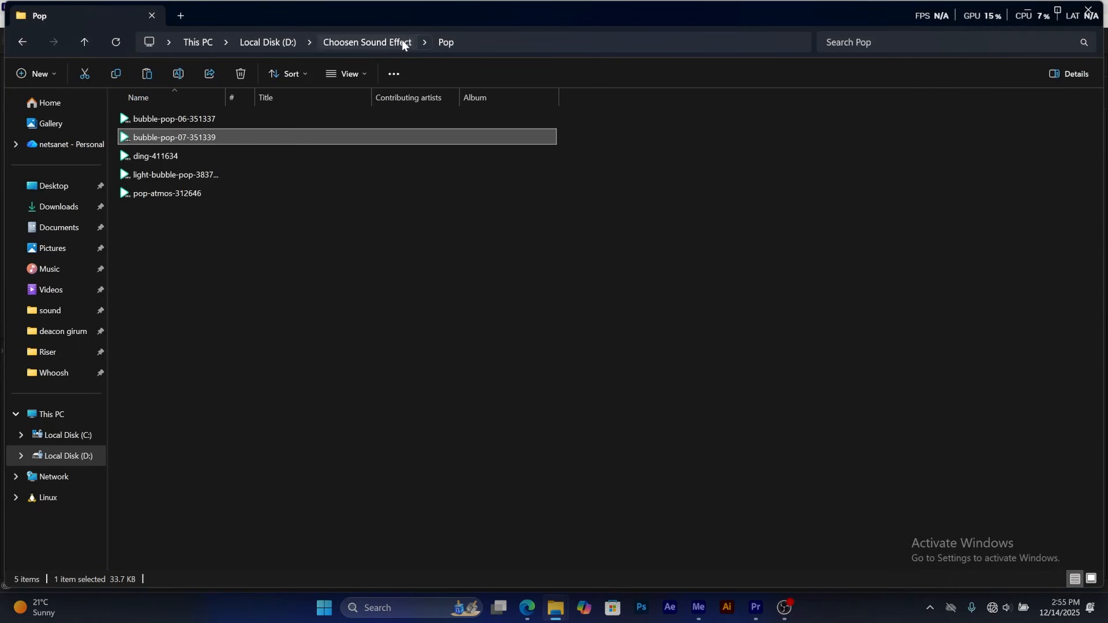
left_click(398, 41)
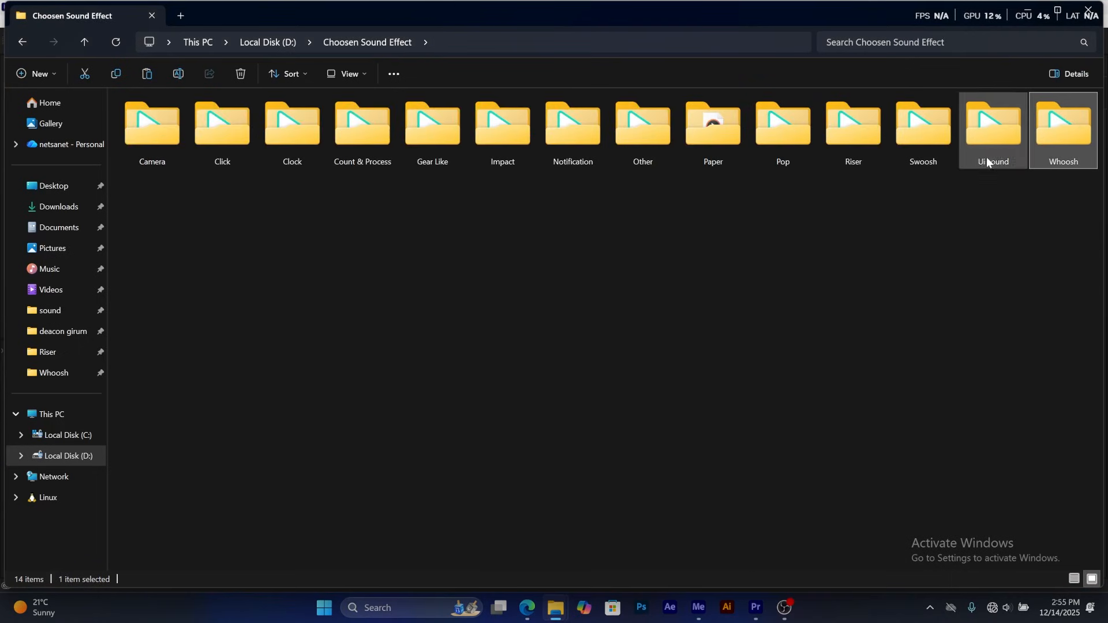
double_click(924, 127)
left_click(165, 226)
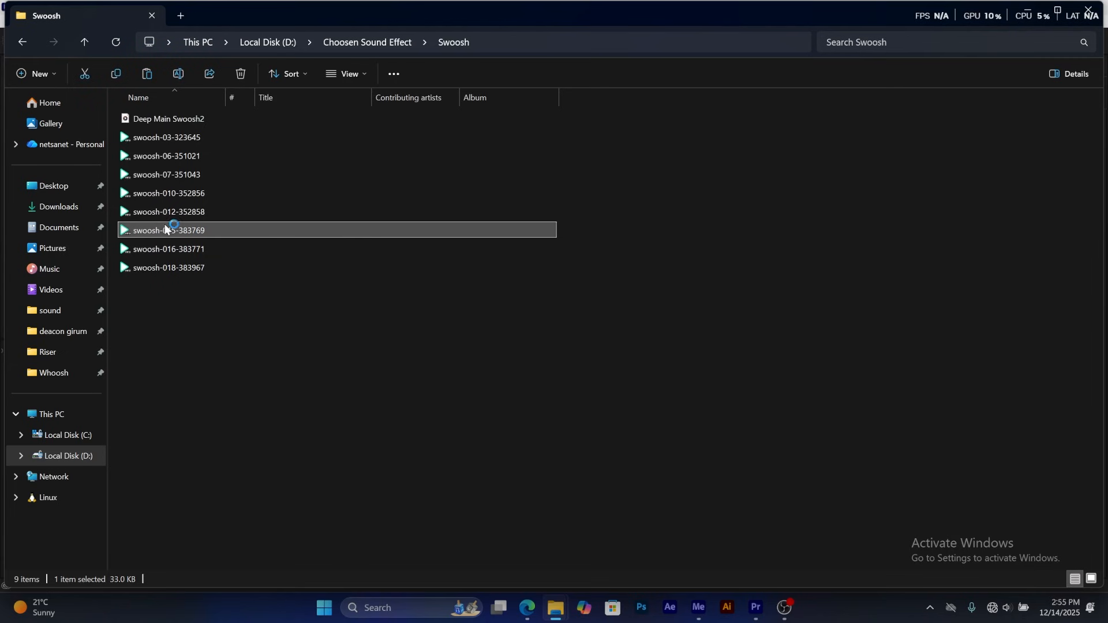
left_click_drag(170, 227, 538, 503)
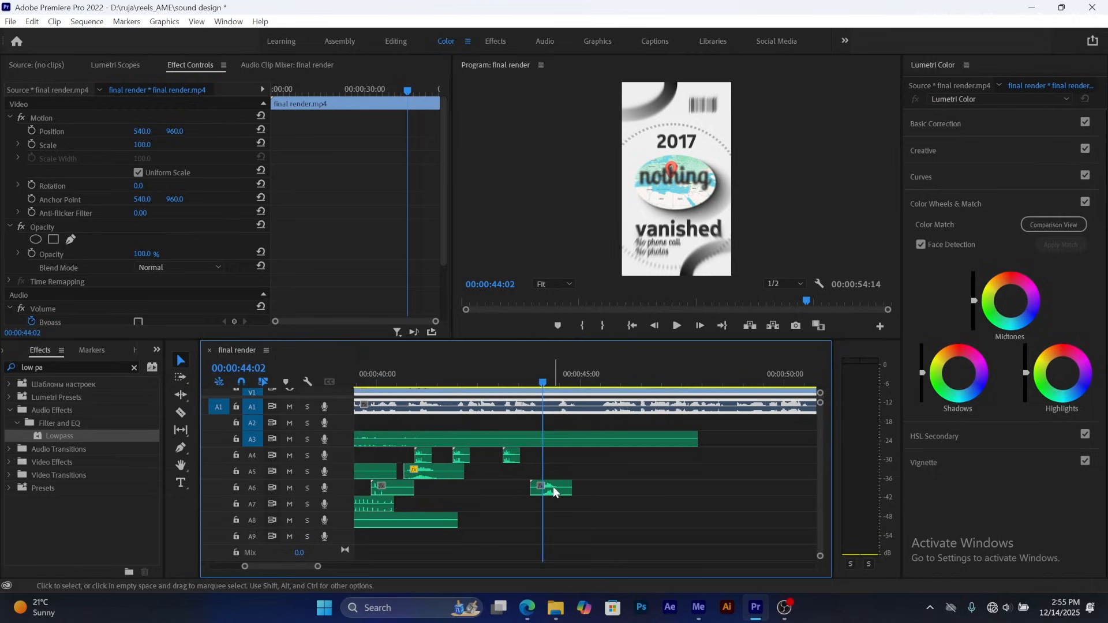
- Play back the swoosh on track A6 under the "nothing" text transition
key("space")
left_click(521, 370)
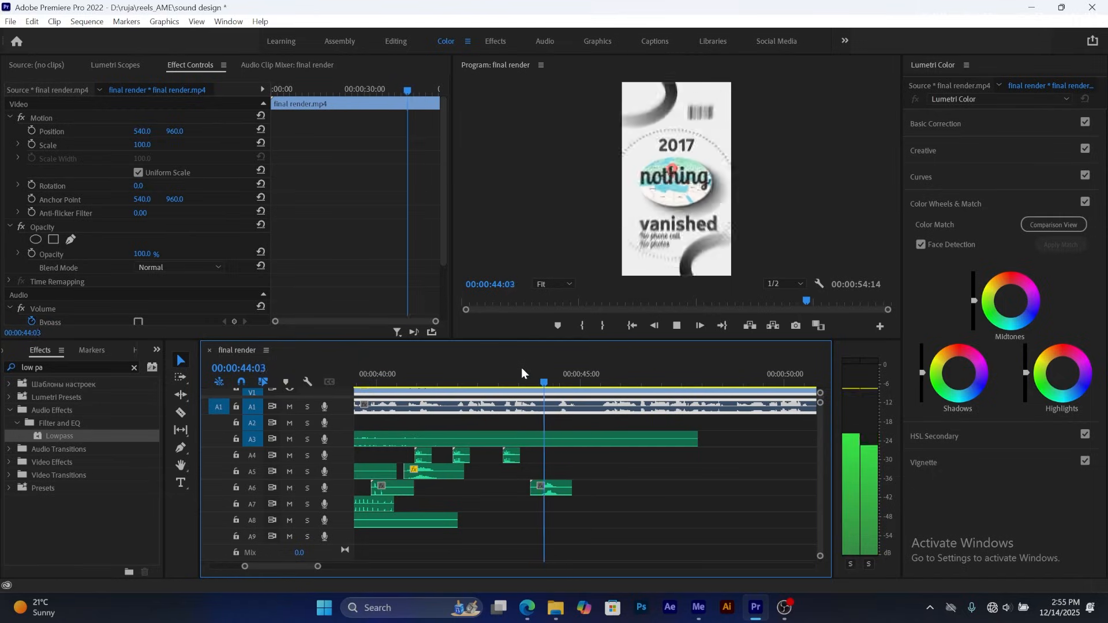
key("space")
mouse_move(546, 381)
left_mouse_down()
mouse_move(522, 381)
mouse_move(560, 388)
mouse_move(528, 393)
mouse_move(552, 390)
left_mouse_up()
key("space")
key("space")
key("space")
key("space")
- Copy the swoosh-03-323645 clip along track A5 to about 00:00:44:02, layering it over the "nothing" transition, and play it back
left_click_drag(432, 476, 567, 474)
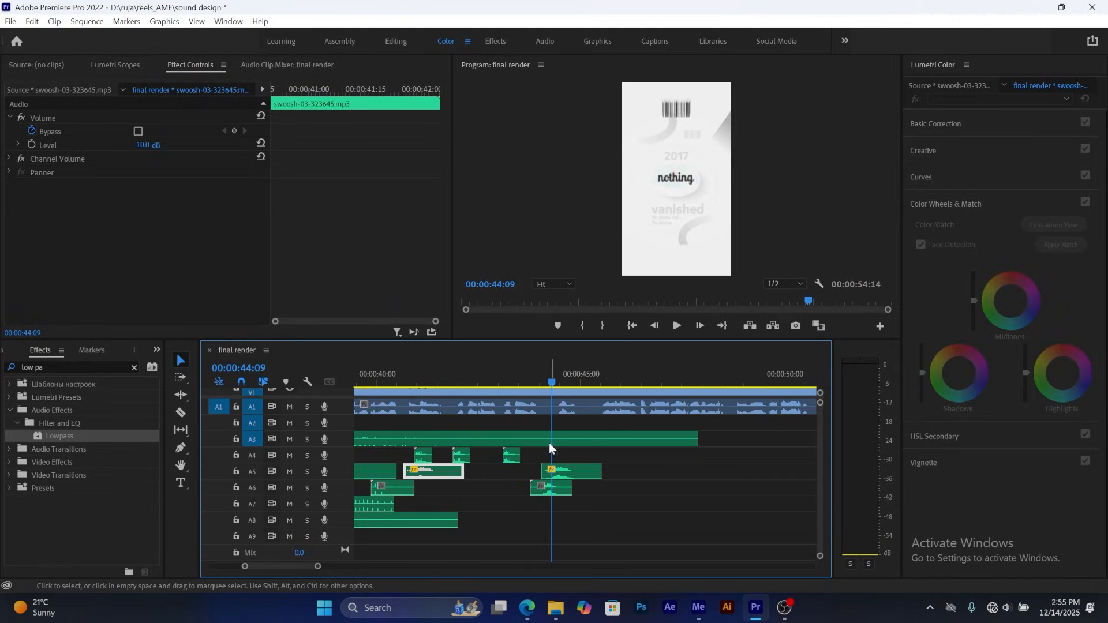
left_click(524, 382)
key("space")
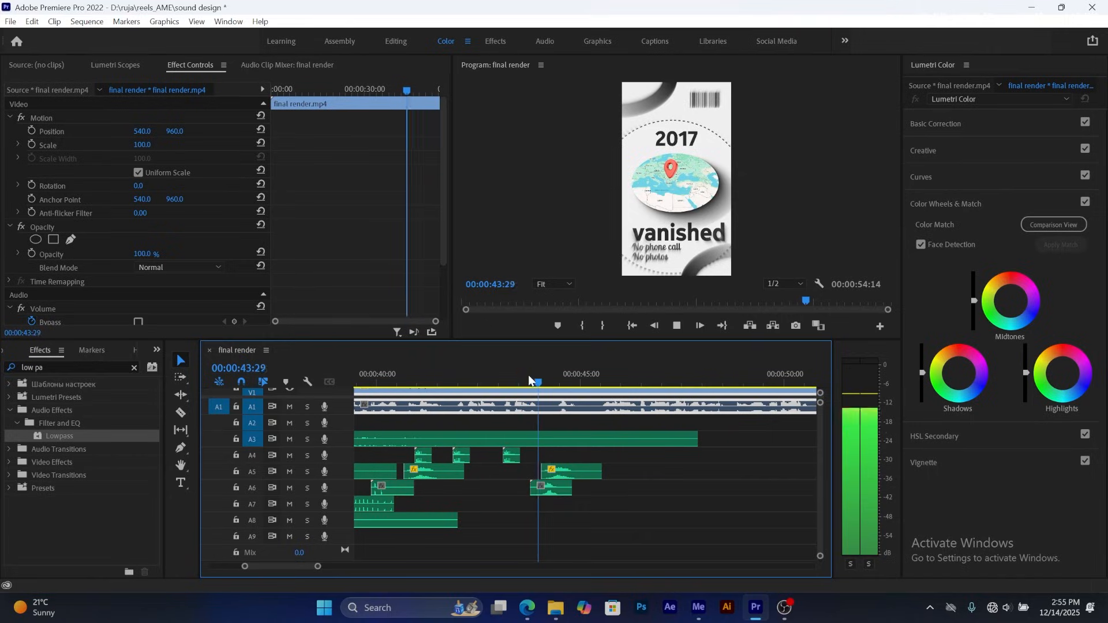
left_click(528, 375)
key("space")
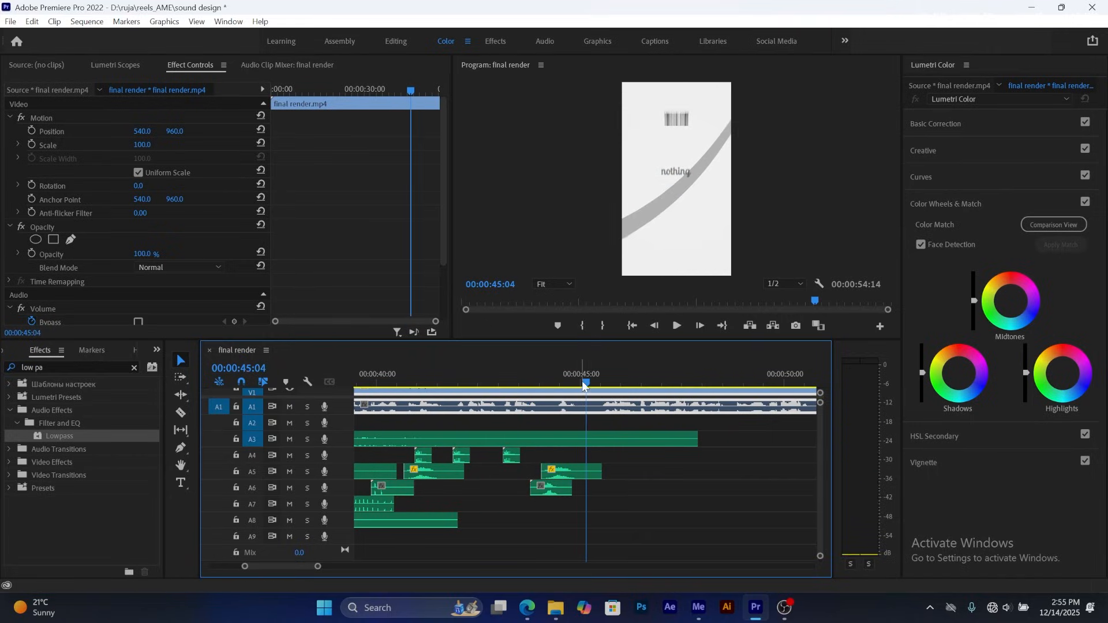
- Copy the UI click on track A4 to 00:00:45:07, where the text after "nothing" starts, and play it back
mouse_move(586, 379)
left_mouse_down()
mouse_move(577, 379)
mouse_move(604, 377)
mouse_move(590, 376)
left_mouse_up()
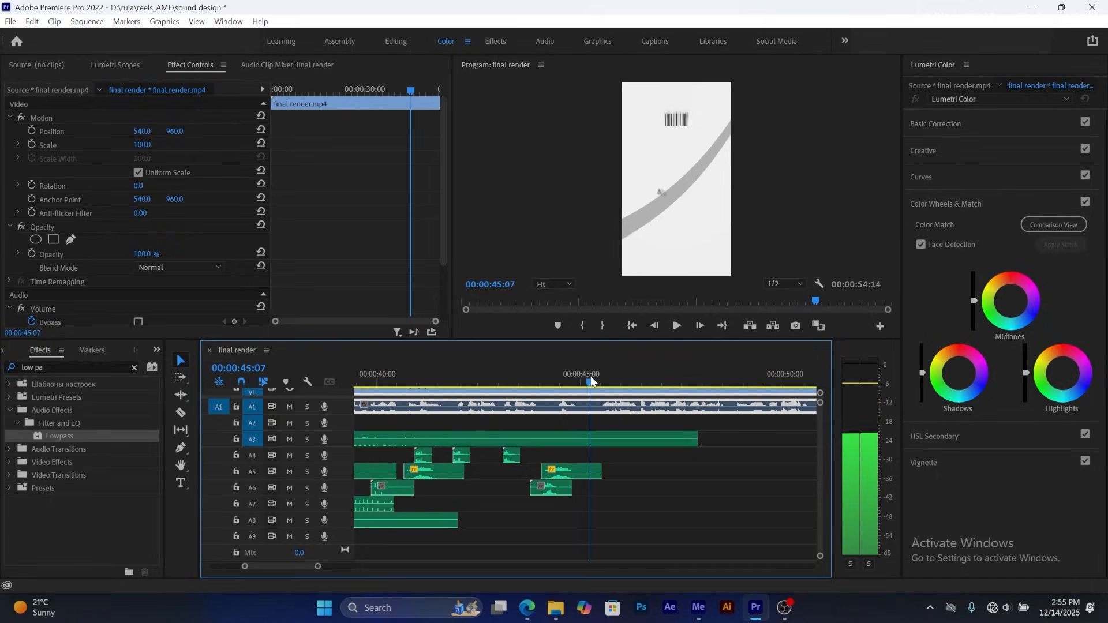
left_click(461, 456)
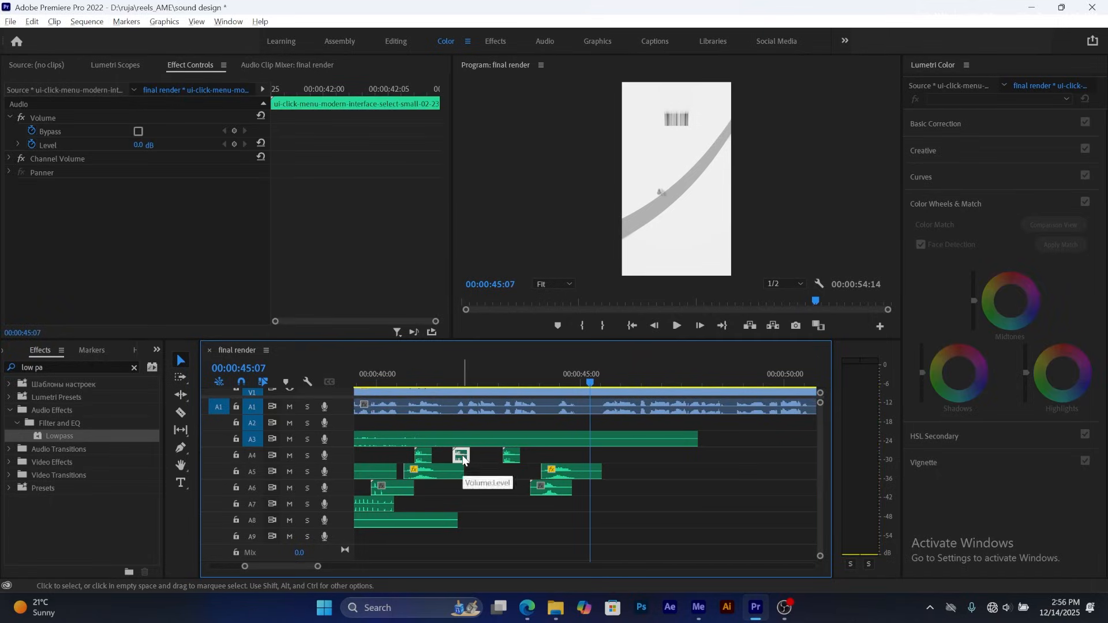
left_click_drag(463, 459, 605, 453)
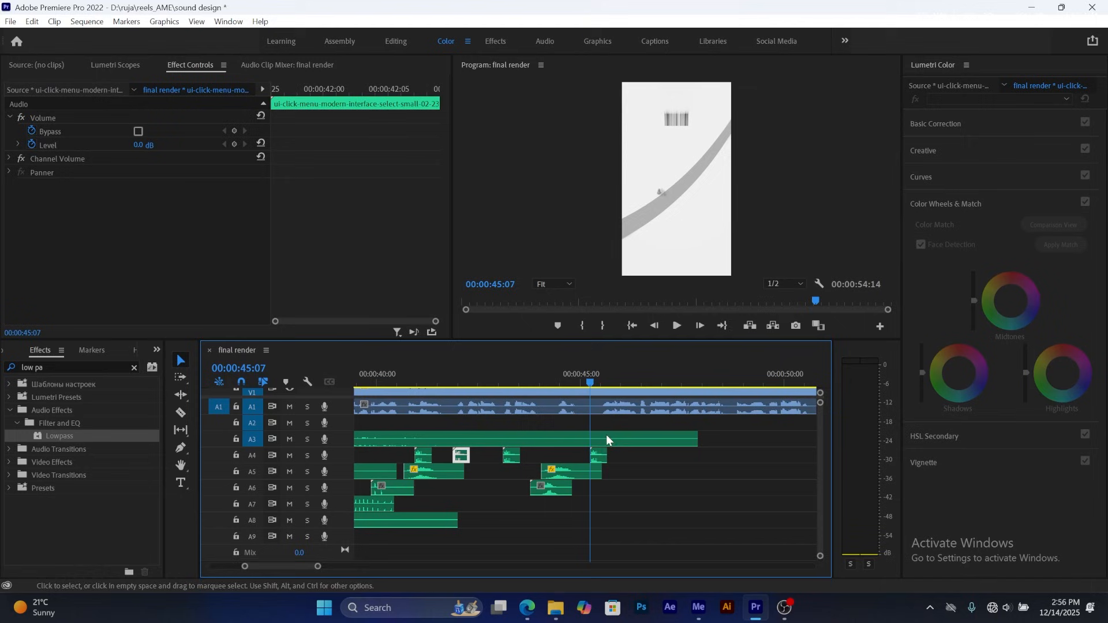
left_click(575, 380)
key("space")
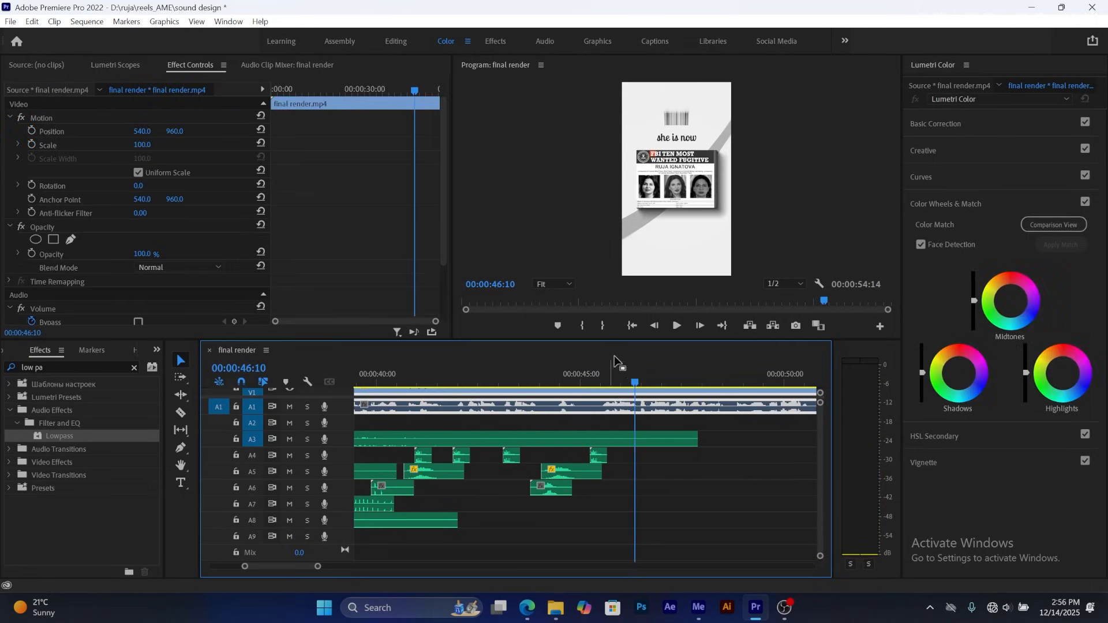
- Look through the Whoosh, Reverse Whoosh and Fire Whoosh folders for a sound for the wanted poster's entrance at 00:00:45:26
mouse_move(635, 383)
left_mouse_down()
mouse_move(601, 385)
mouse_move(617, 388)
left_mouse_up()
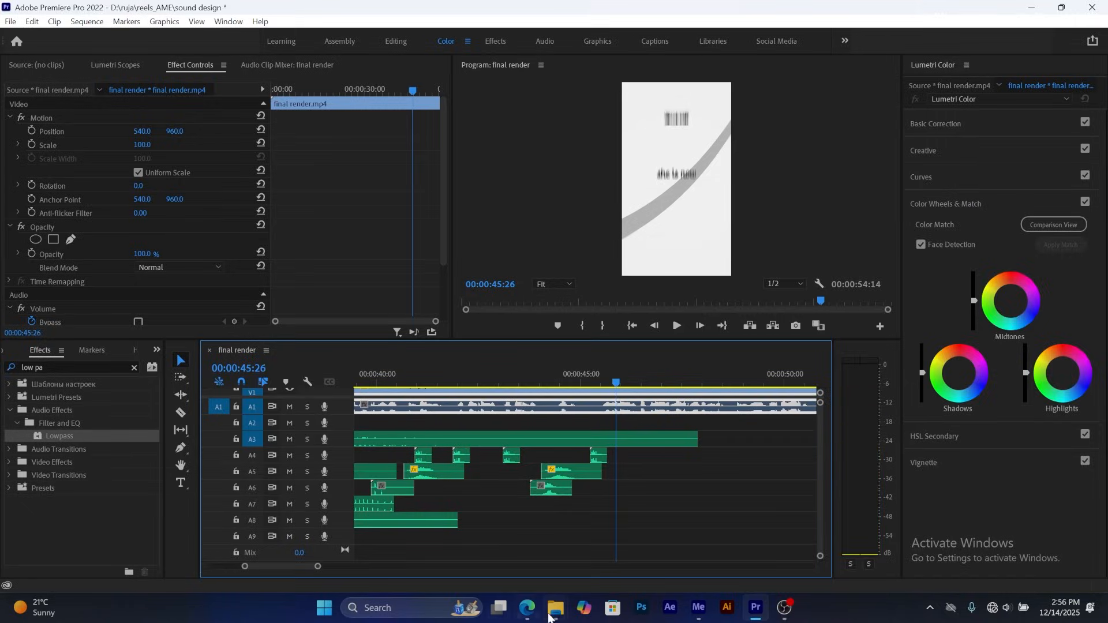
mouse_move(549, 616)
left_click(611, 538)
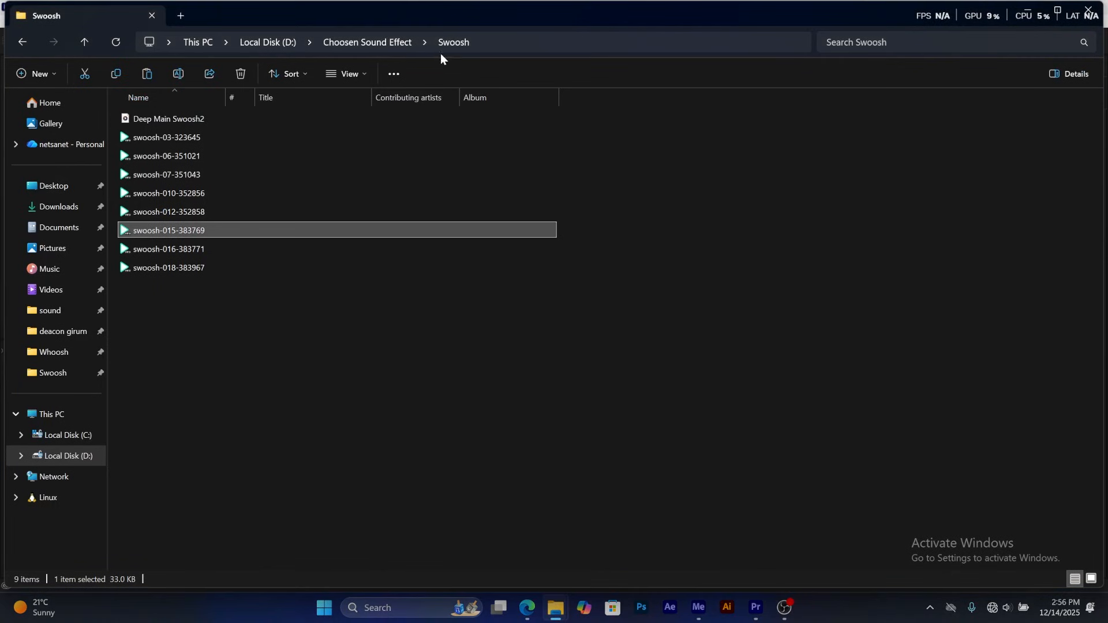
left_click(367, 42)
double_click(1064, 126)
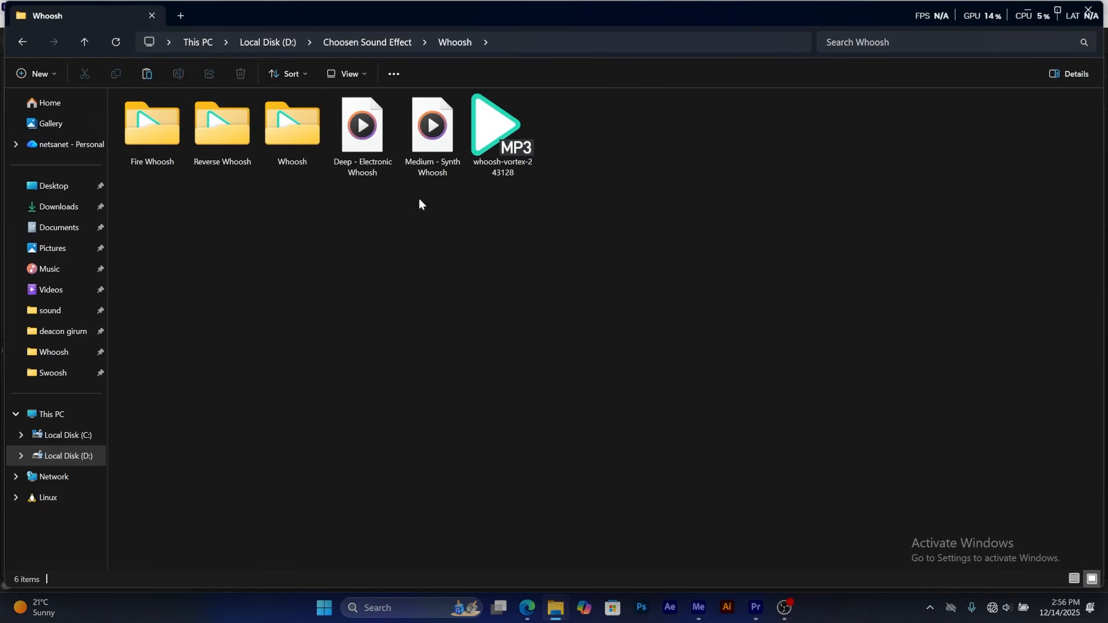
double_click(317, 138)
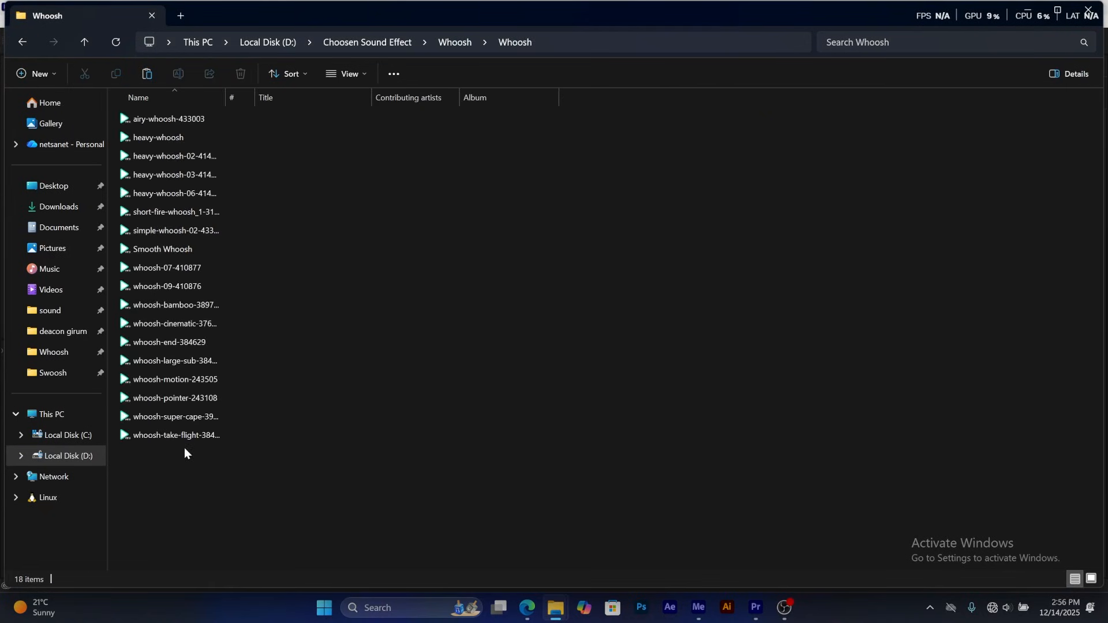
left_click(188, 439)
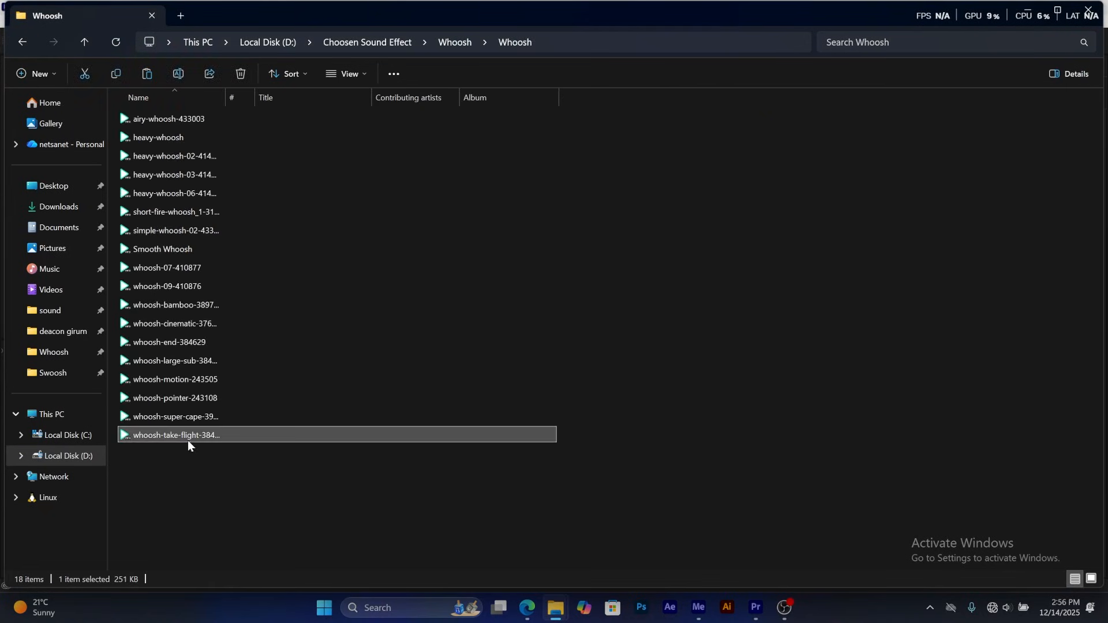
left_click(440, 44)
double_click(225, 124)
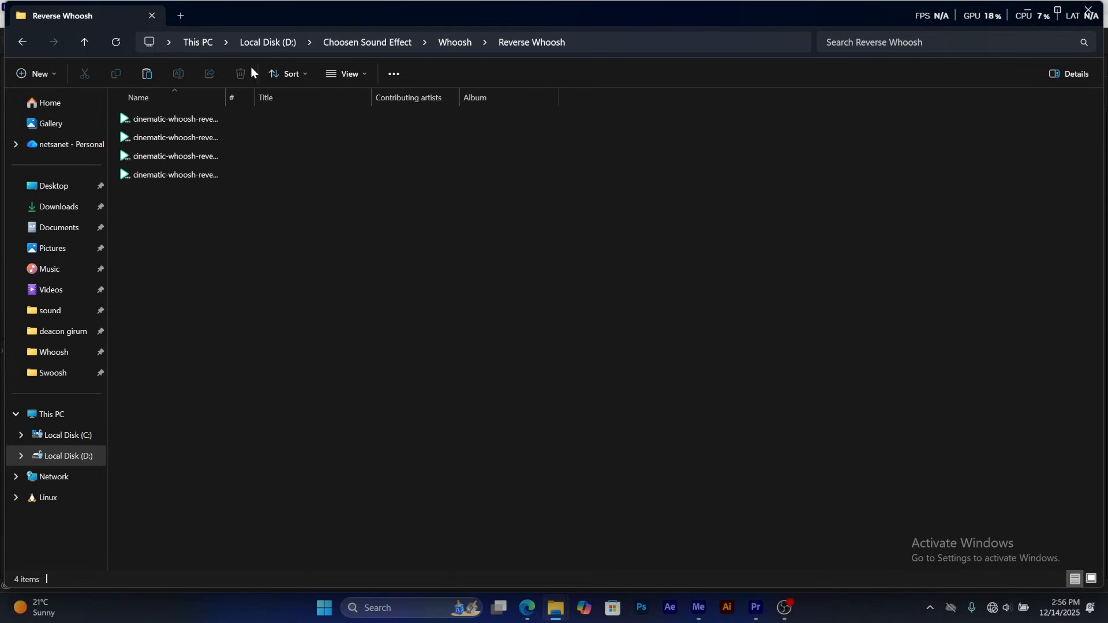
left_click(454, 42)
double_click(153, 122)
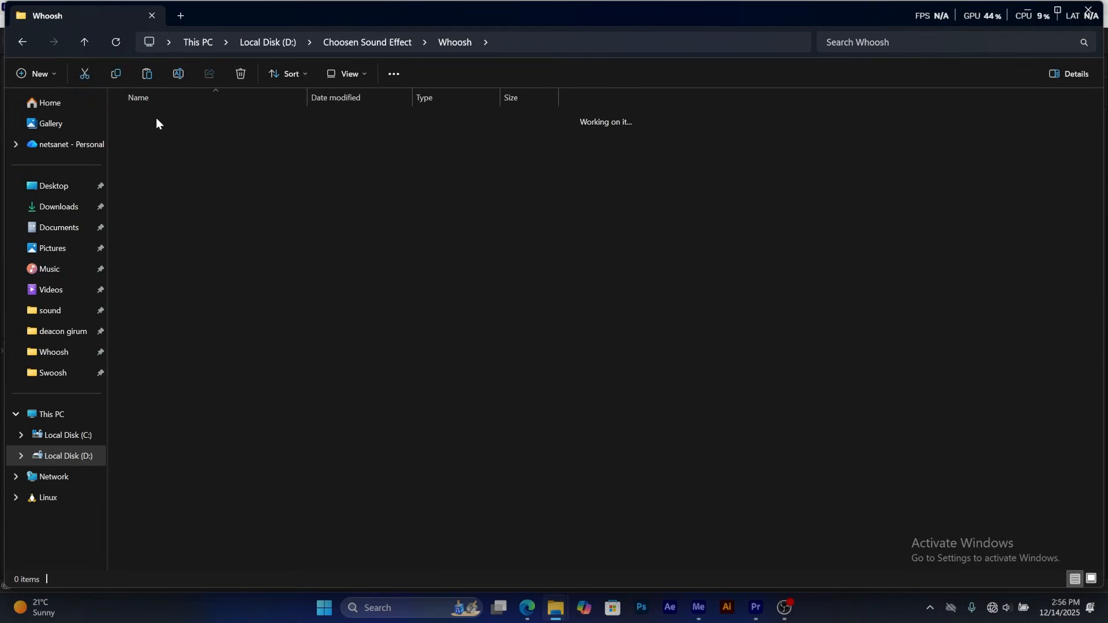
left_click(455, 42)
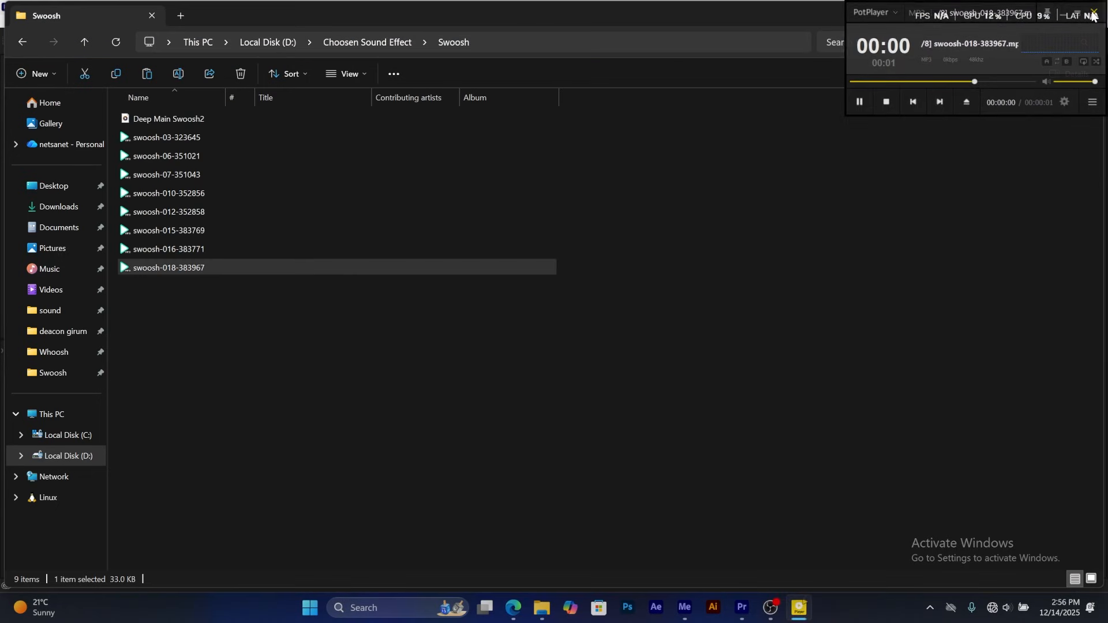
- Try swoosh-018-383967 on track A6 at 00:00:45:26, where the wanted poster comes in, and play it back
left_click(1093, 16)
left_click_drag(169, 269, 627, 491)
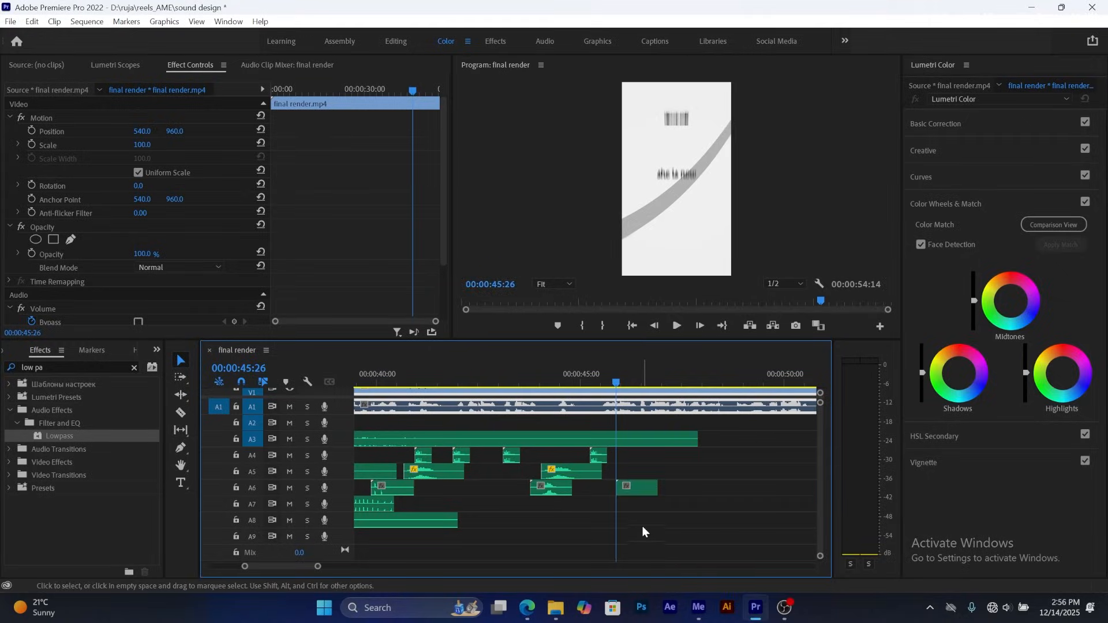
key("space")
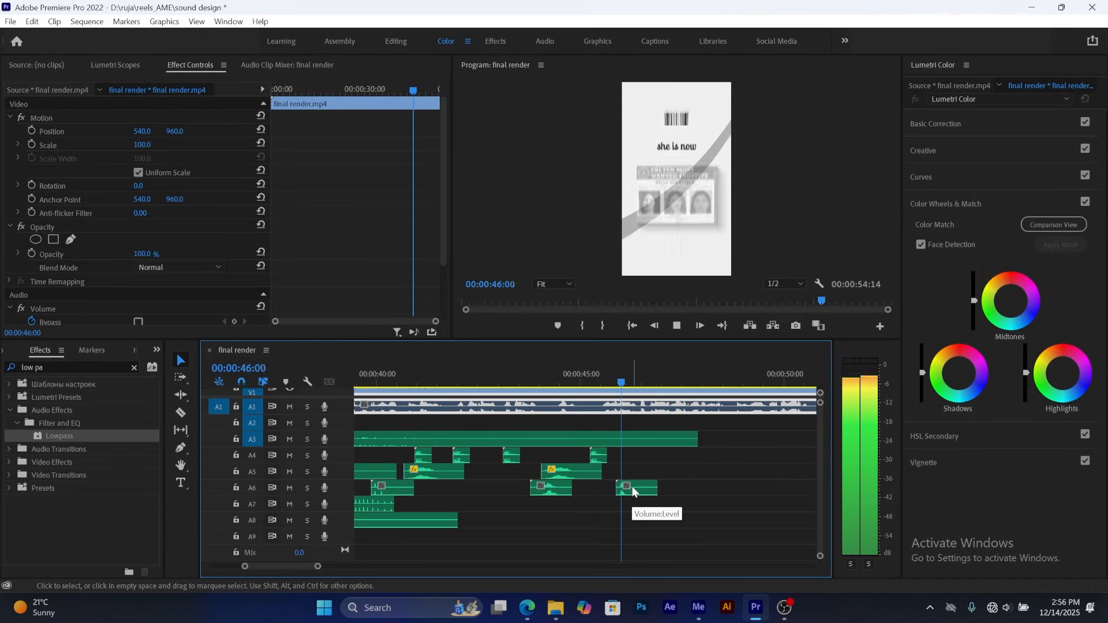
key("space")
key("space")
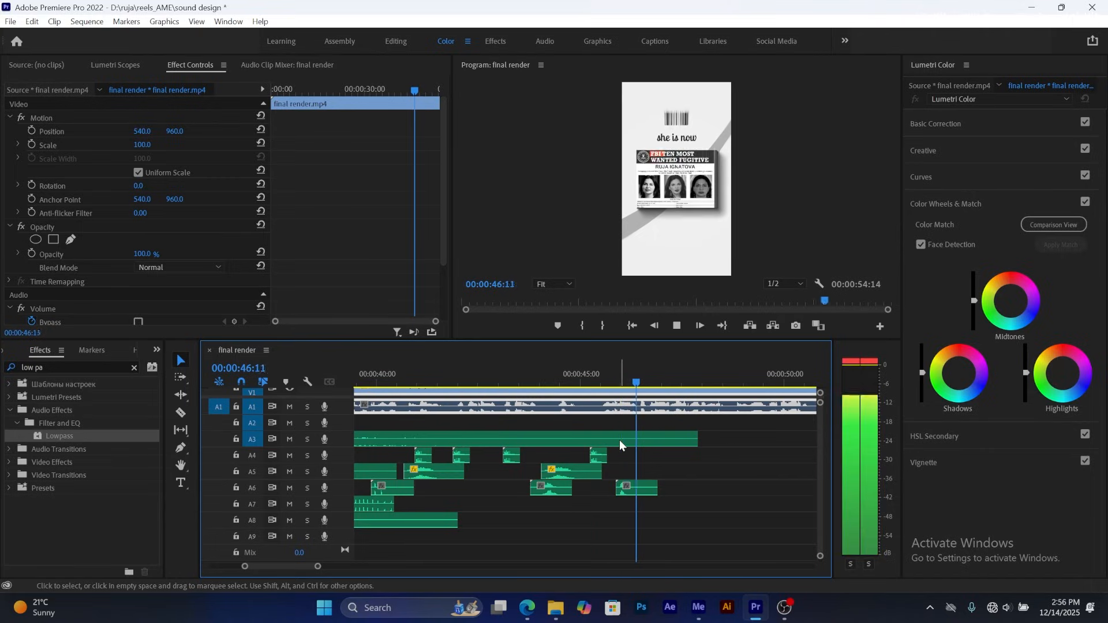
key("space")
left_click(608, 383)
key("space")
key("space")
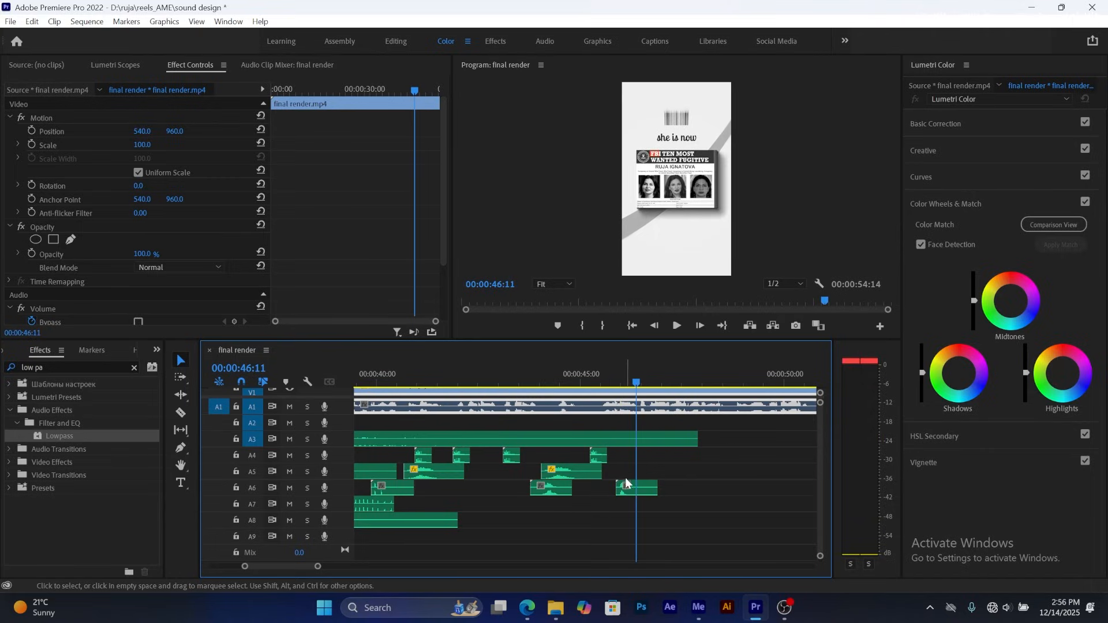
- Try the Lowpass effect on the swoosh under the wanted poster's entrance, and delete that clip from track A6
left_click(626, 490)
left_click_drag(52, 437, 628, 492)
left_click(605, 400)
key("space")
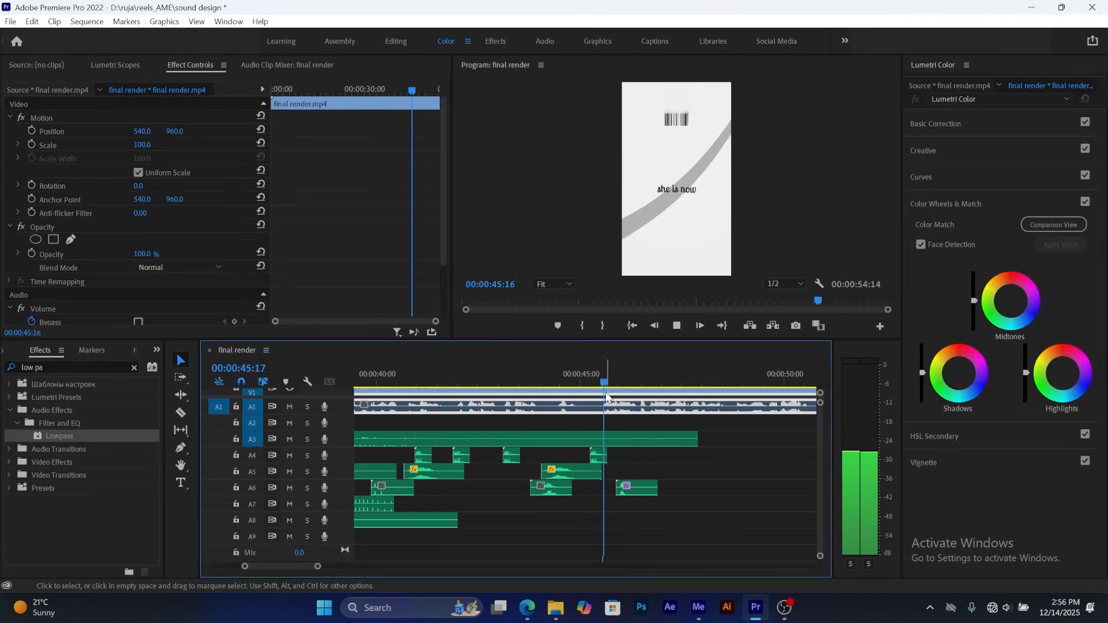
key("space")
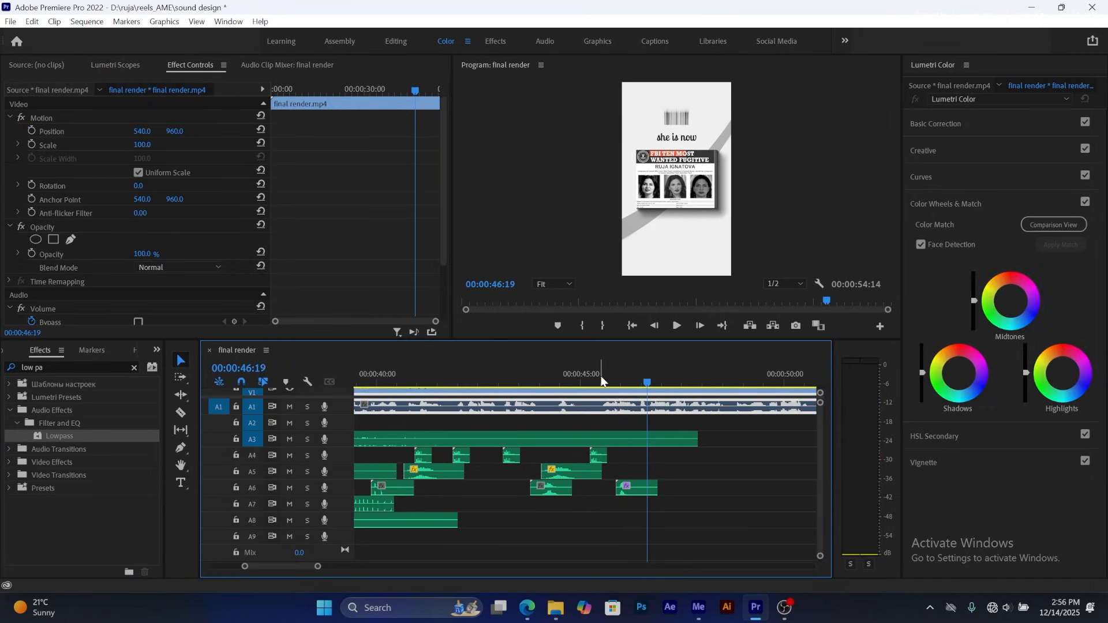
left_click(601, 382)
key("space")
key("space")
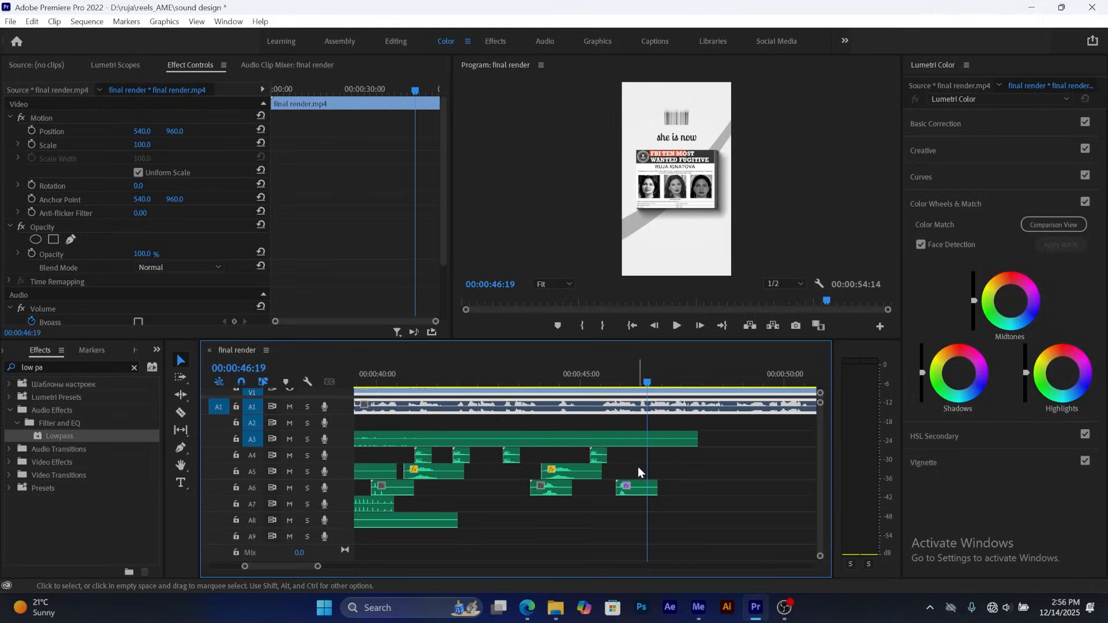
left_click(631, 489)
key("Delete")
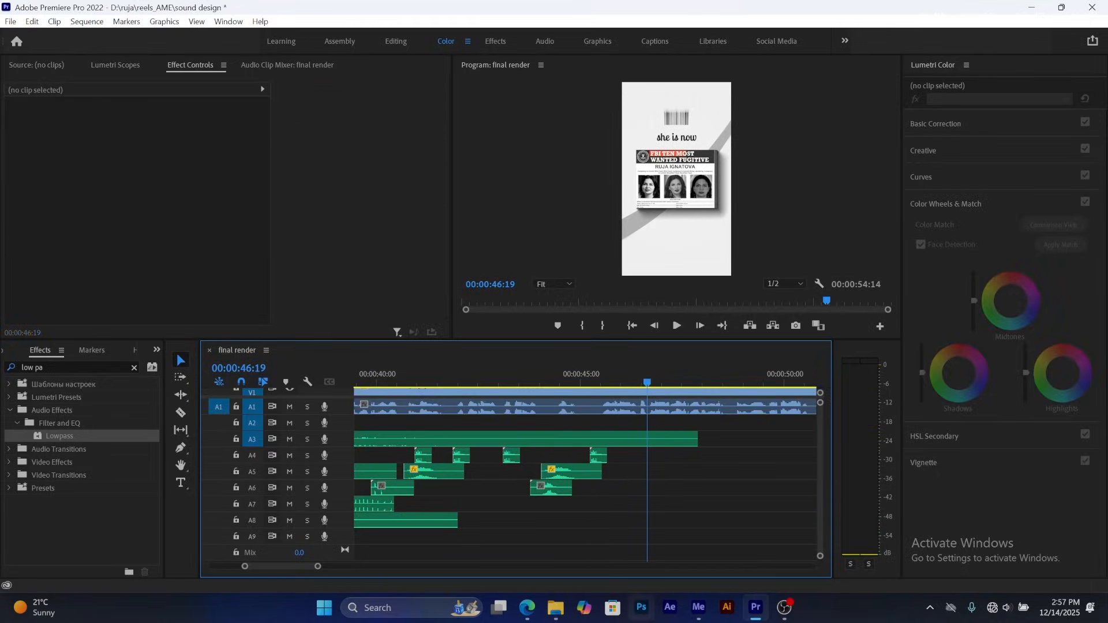
- Place swoosh-06-351021 from the Swoosh folder on track A6, starting where the wanted poster comes in, and play it back
left_click(555, 608)
left_click(598, 545)
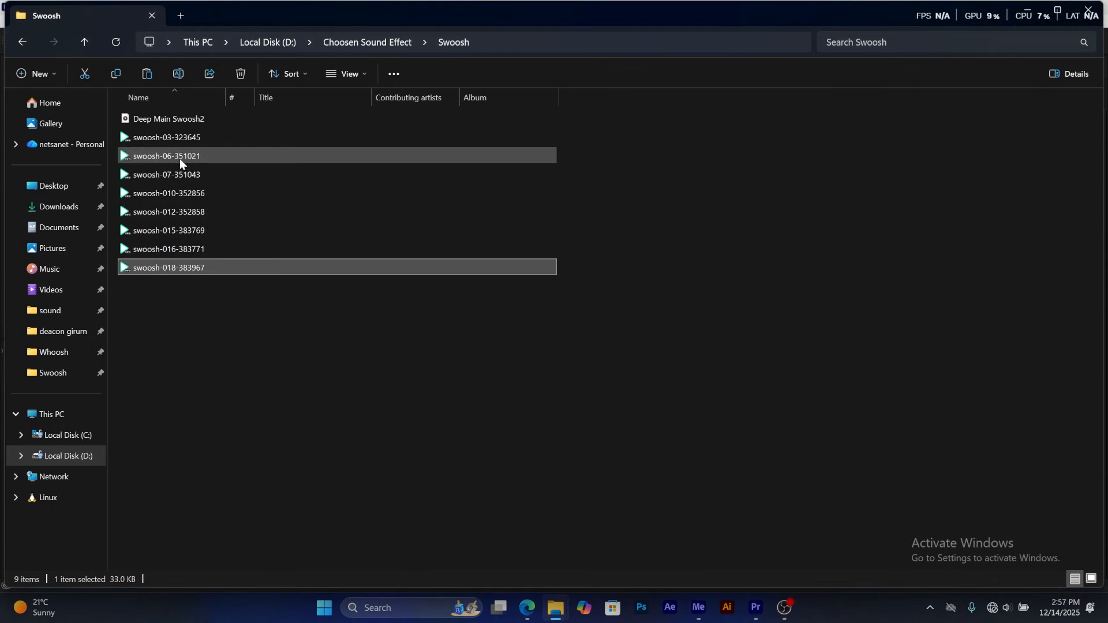
left_click(181, 137)
left_click_drag(182, 155, 646, 488)
left_click(628, 393)
left_click_drag(626, 383, 617, 386)
left_click_drag(637, 492, 624, 488)
key("space")
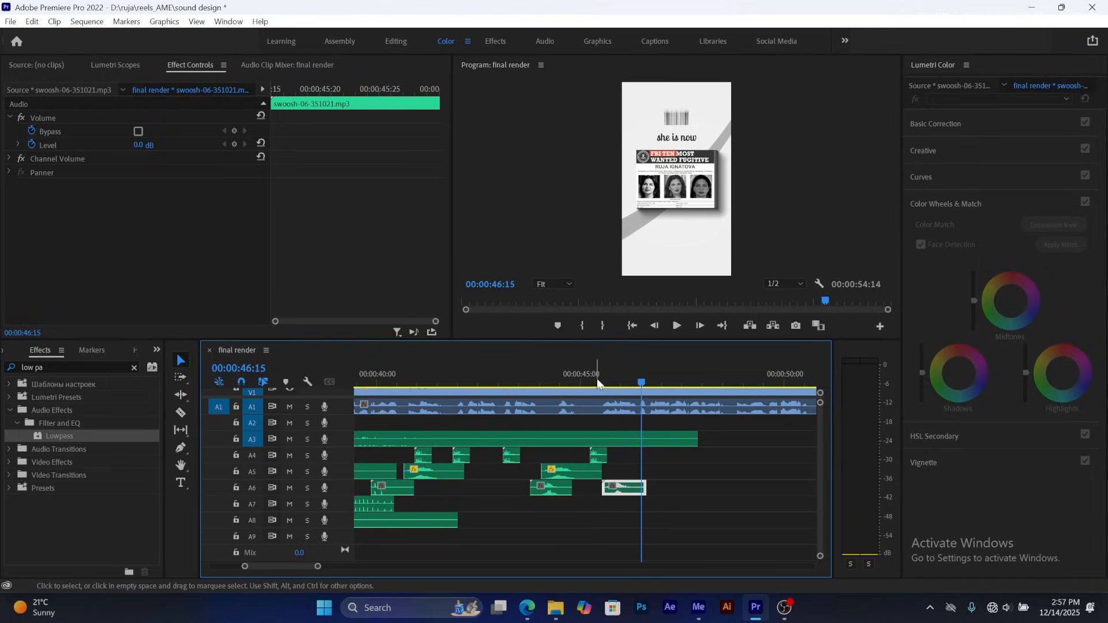
left_click(597, 379)
key("space")
key("space")
- Apply the Lowpass effect to the swoosh-06-351021 clip on track A6, play it back, and park the playhead at 00:00:46:07
left_click(626, 488)
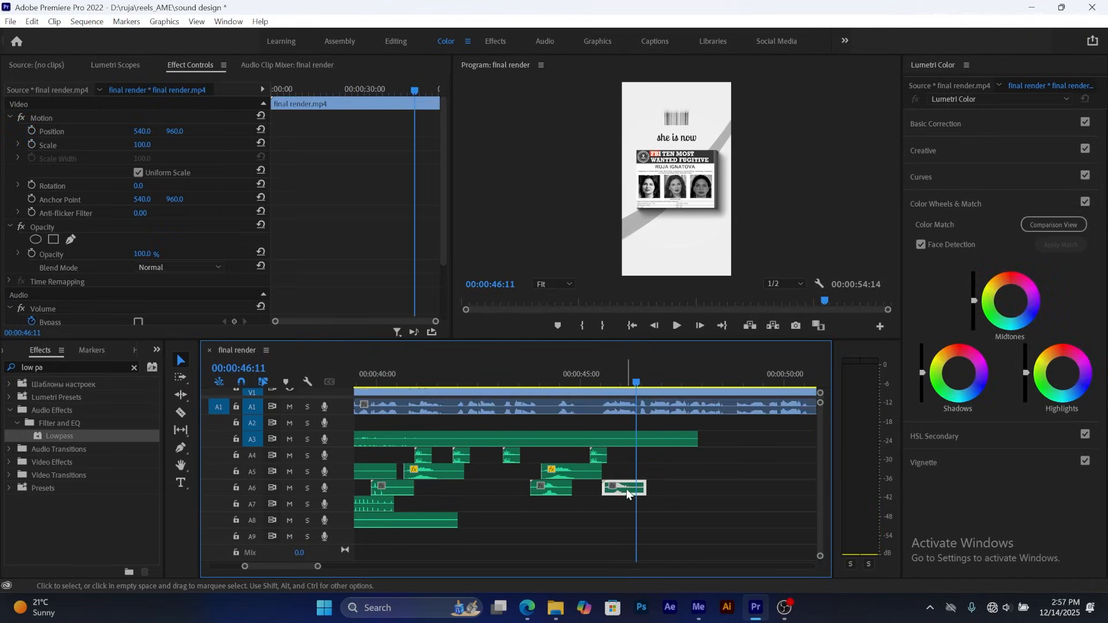
left_click_drag(54, 441, 535, 465)
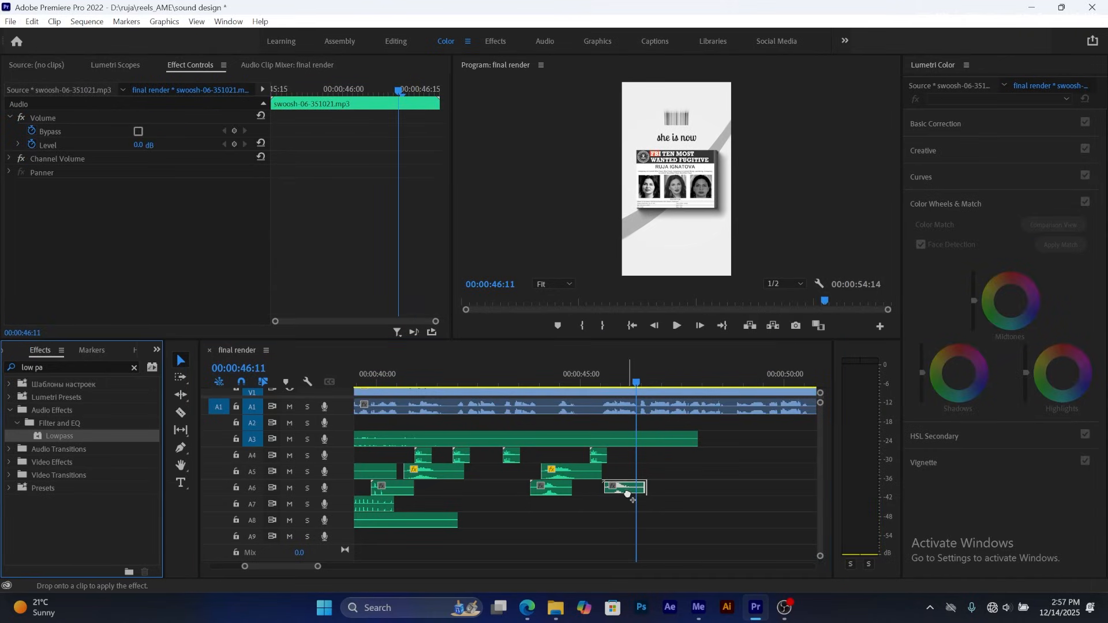
left_click(593, 373)
key("space")
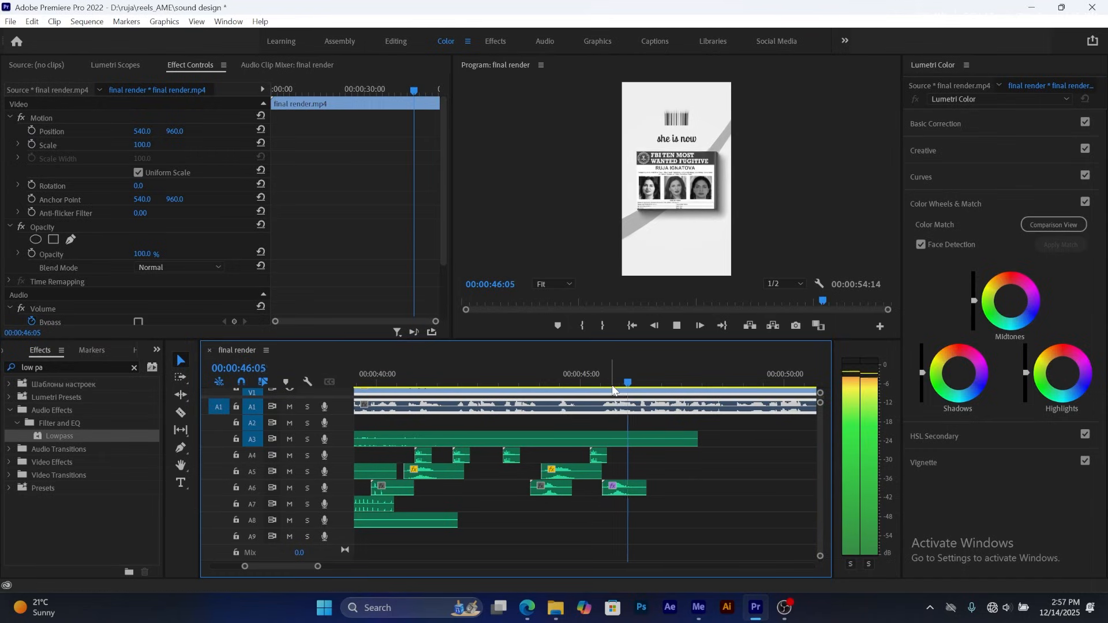
key("space")
mouse_move(645, 382)
left_mouse_down()
mouse_move(593, 387)
mouse_move(646, 387)
mouse_move(633, 391)
left_mouse_up()
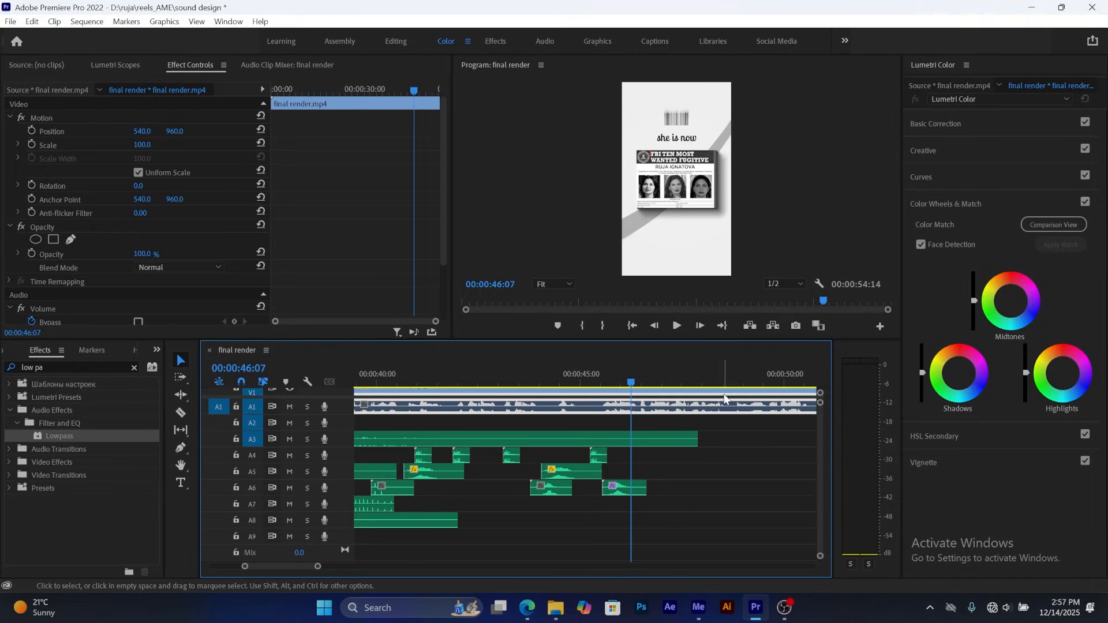
- Copy the Marker.mp3 clip from track A4 near the sequence start to track A7 at 00:00:46:07 and play it back
left_click_drag(318, 567, 268, 562)
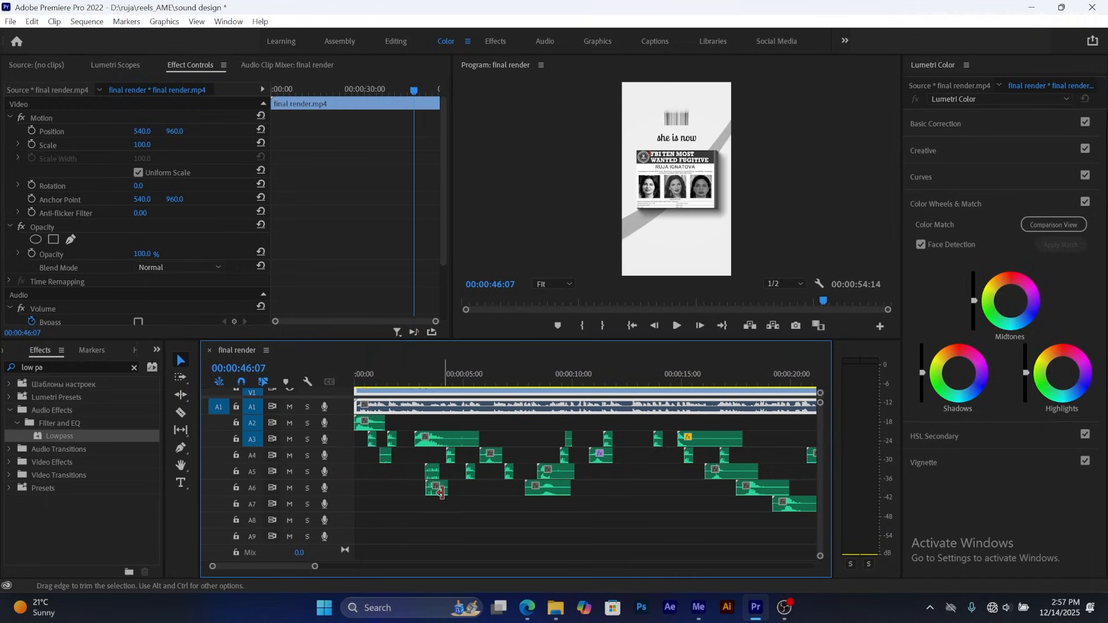
left_click(388, 457)
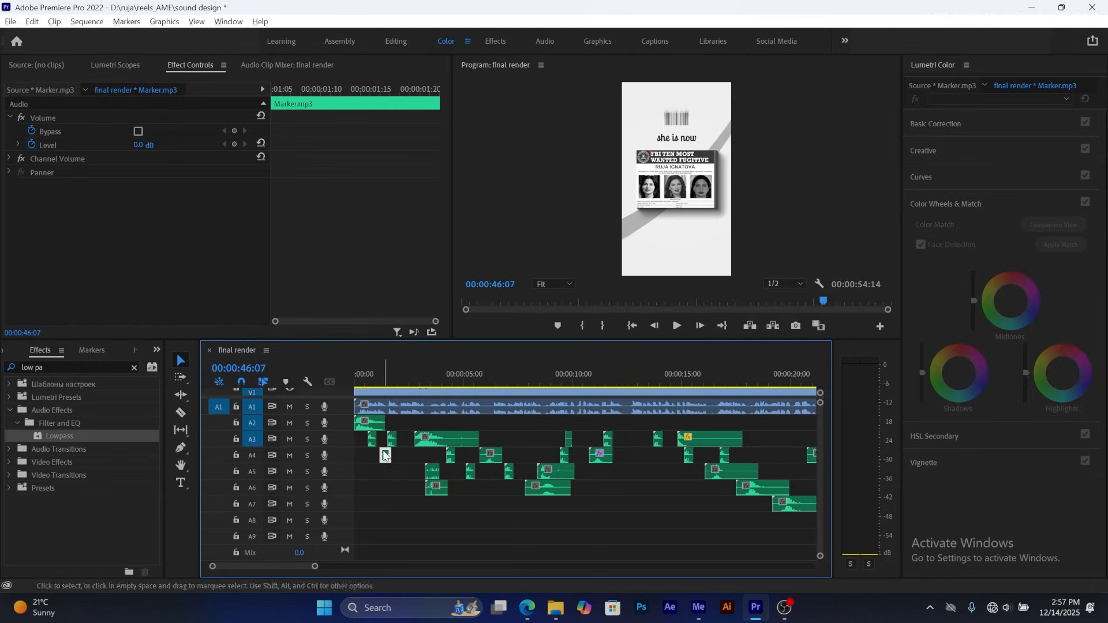
mouse_move(385, 458)
left_mouse_down()
mouse_move(658, 522)
mouse_move(786, 545)
mouse_move(783, 537)
left_mouse_up()
left_click_drag(290, 564, 305, 566)
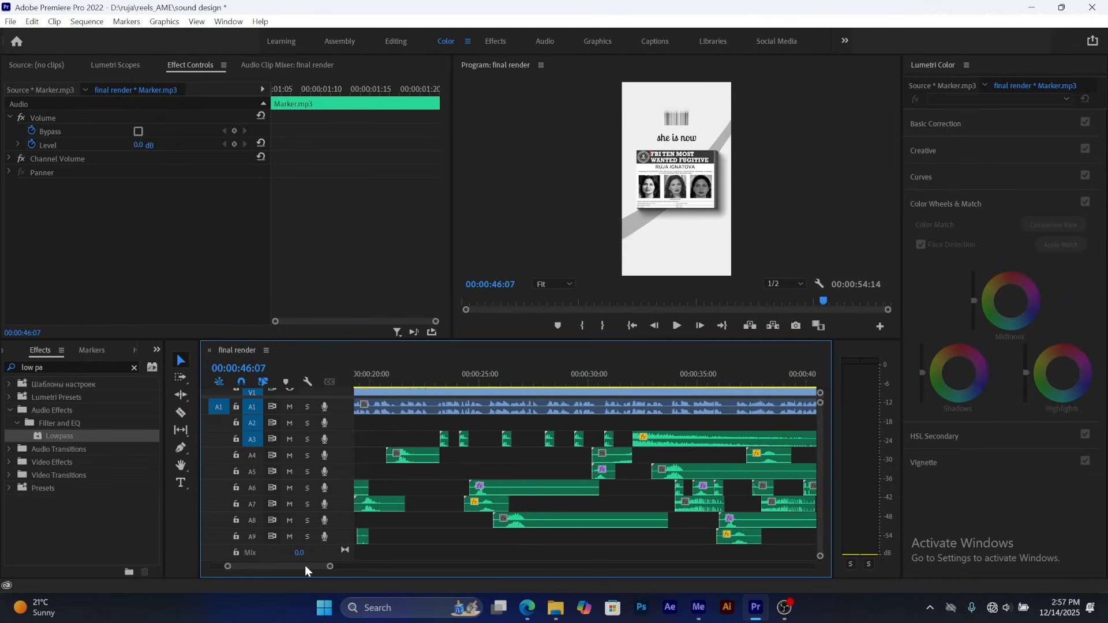
left_click_drag(367, 531, 801, 537)
scroll(308, 566, "down", 5)
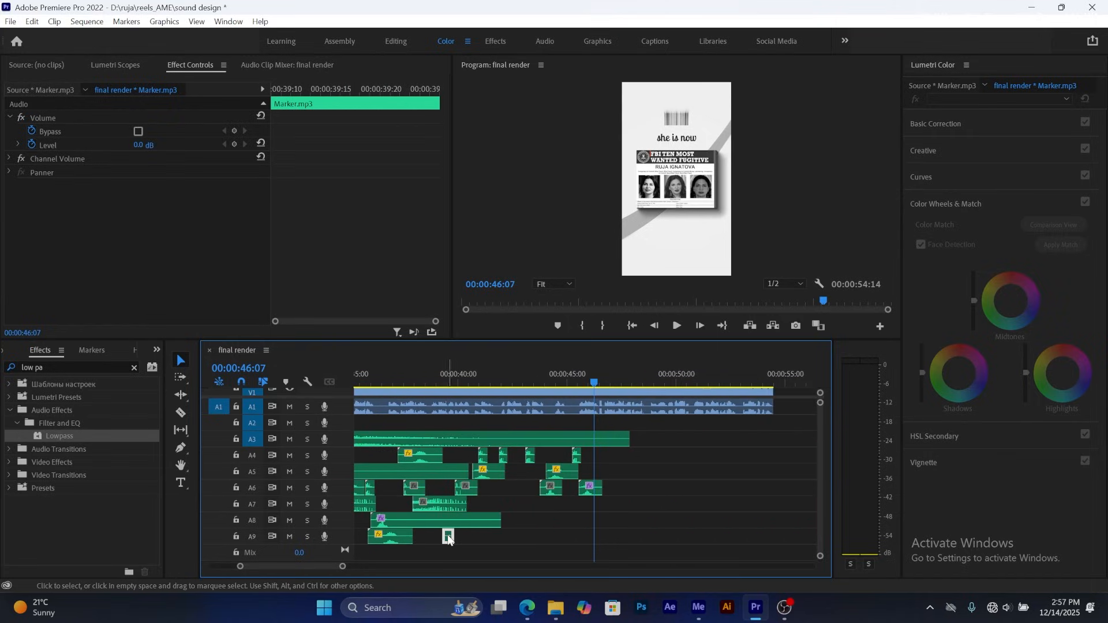
left_click_drag(448, 538, 604, 511)
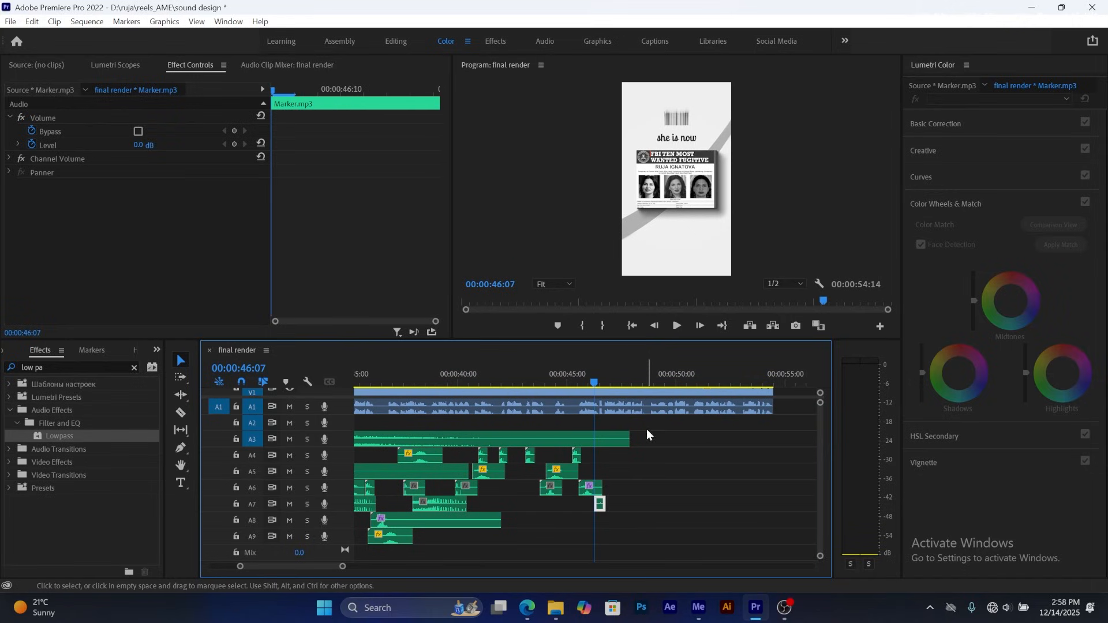
key("space")
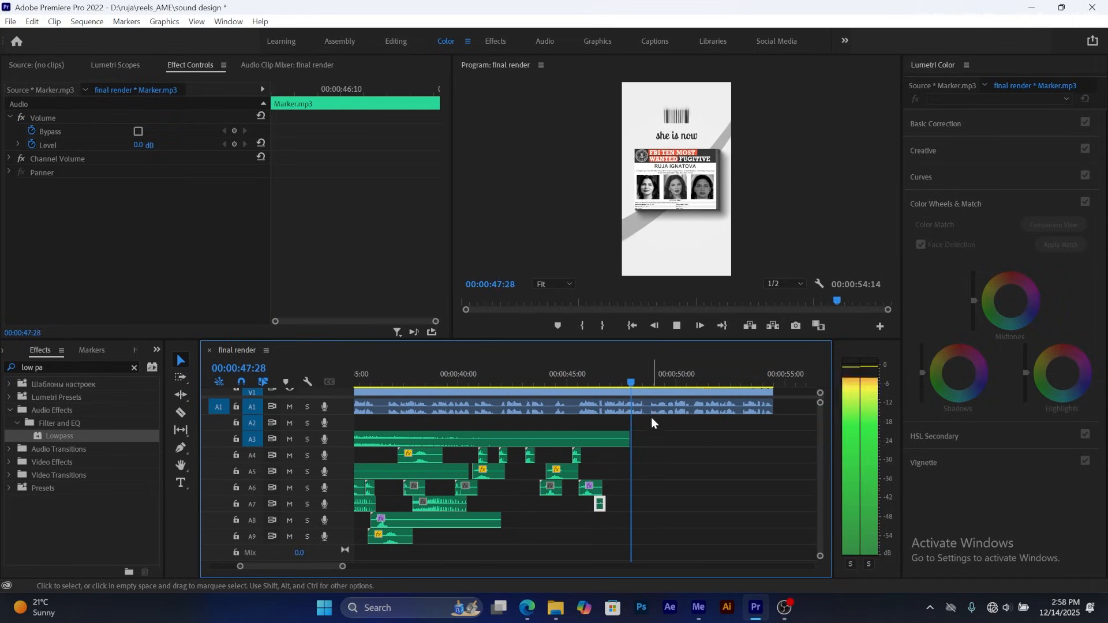
left_click(651, 413)
- Duplicate the Marker.mp3 clip on track A7 to 00:00:47:14 and play back the wanted poster section from 00:00:45:20
left_click_drag(631, 384, 603, 386)
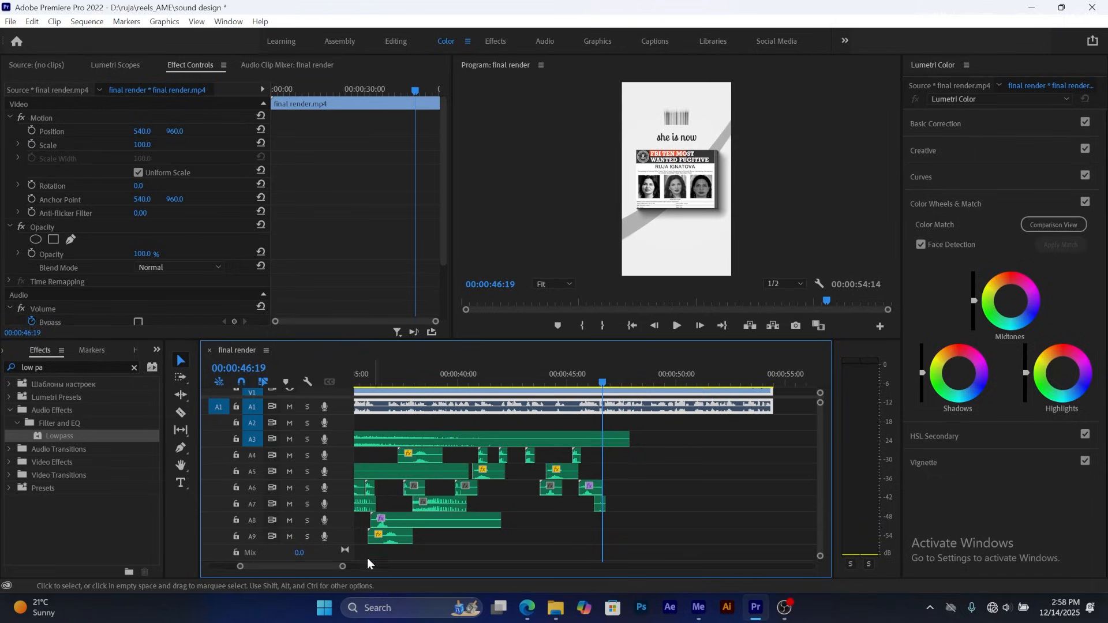
left_click_drag(342, 566, 312, 566)
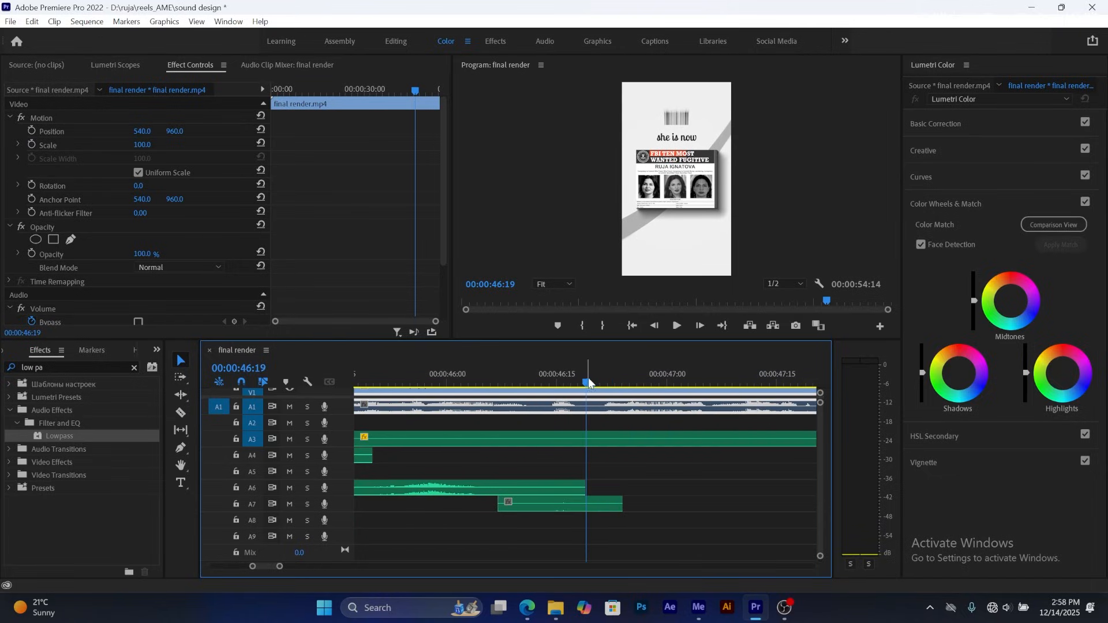
left_click_drag(587, 384, 755, 383)
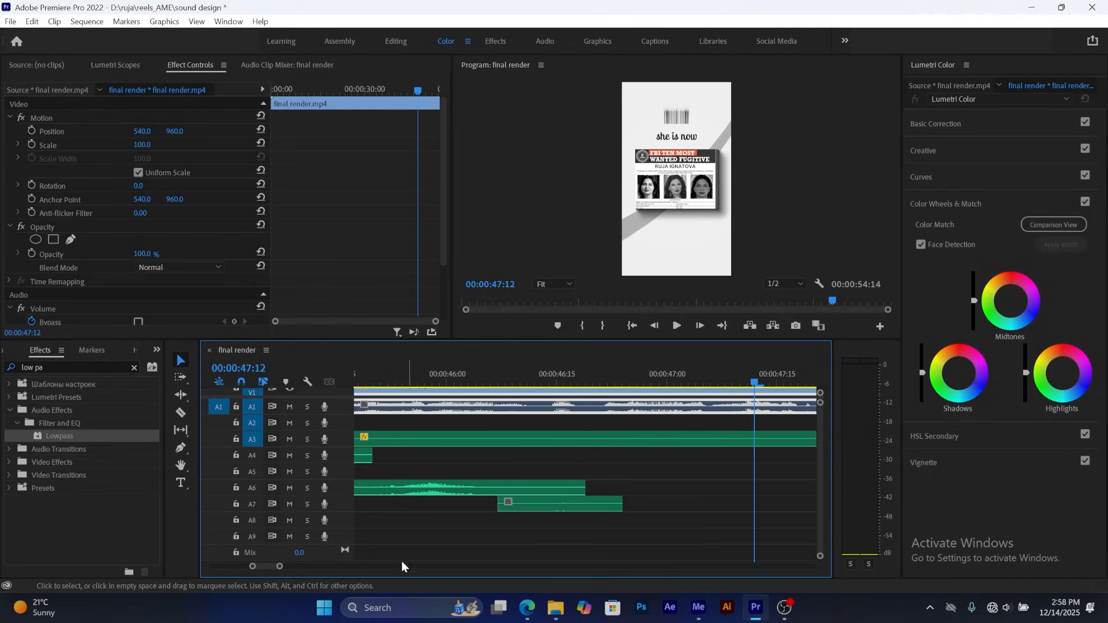
left_click_drag(280, 570, 299, 568)
mouse_move(587, 385)
left_mouse_down()
mouse_move(609, 391)
mouse_move(591, 387)
left_mouse_up()
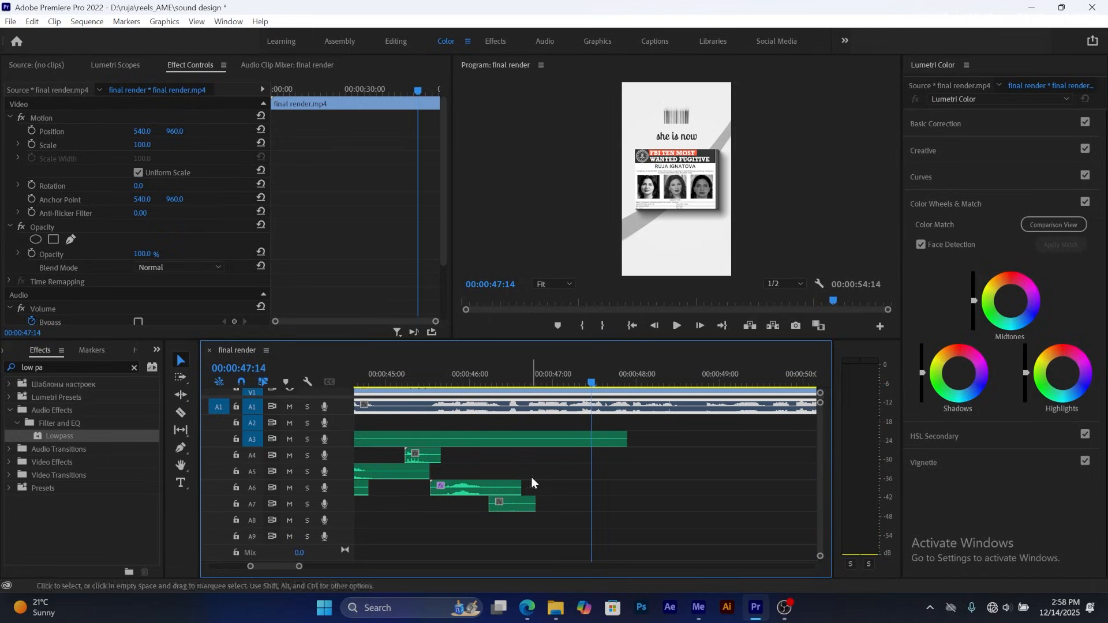
left_click(517, 506)
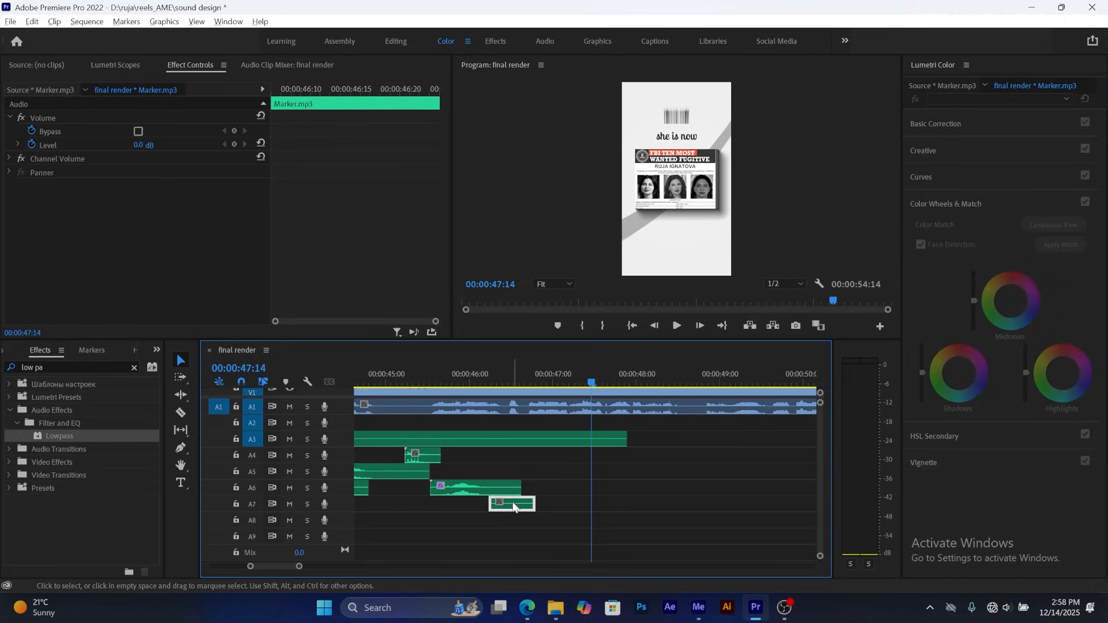
left_click_drag(514, 507, 617, 489)
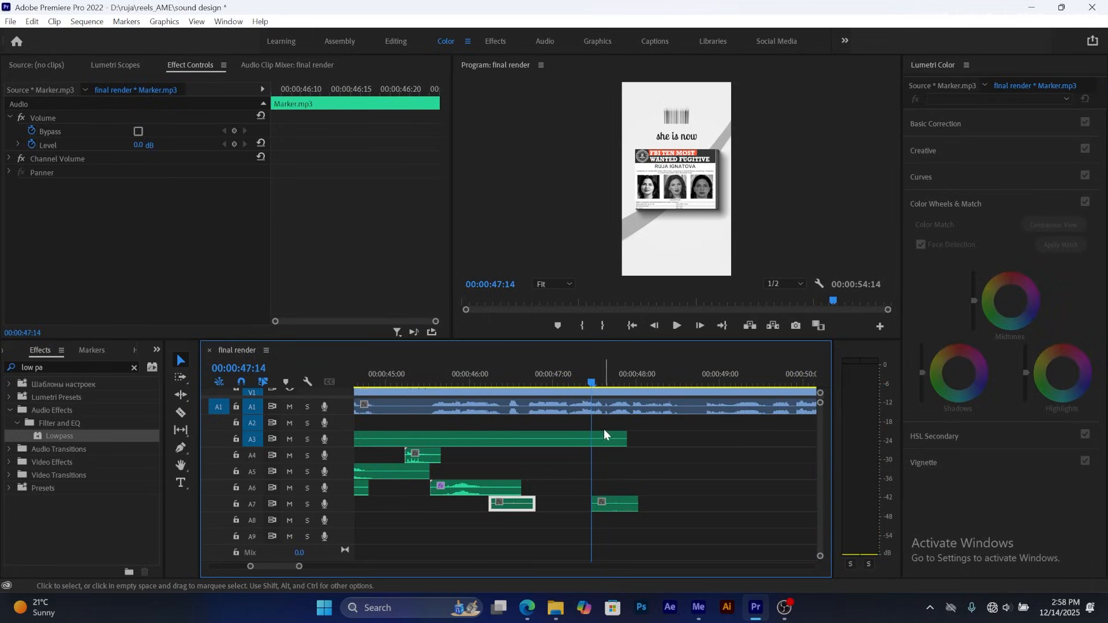
key("space")
left_click(497, 393)
left_click(440, 372)
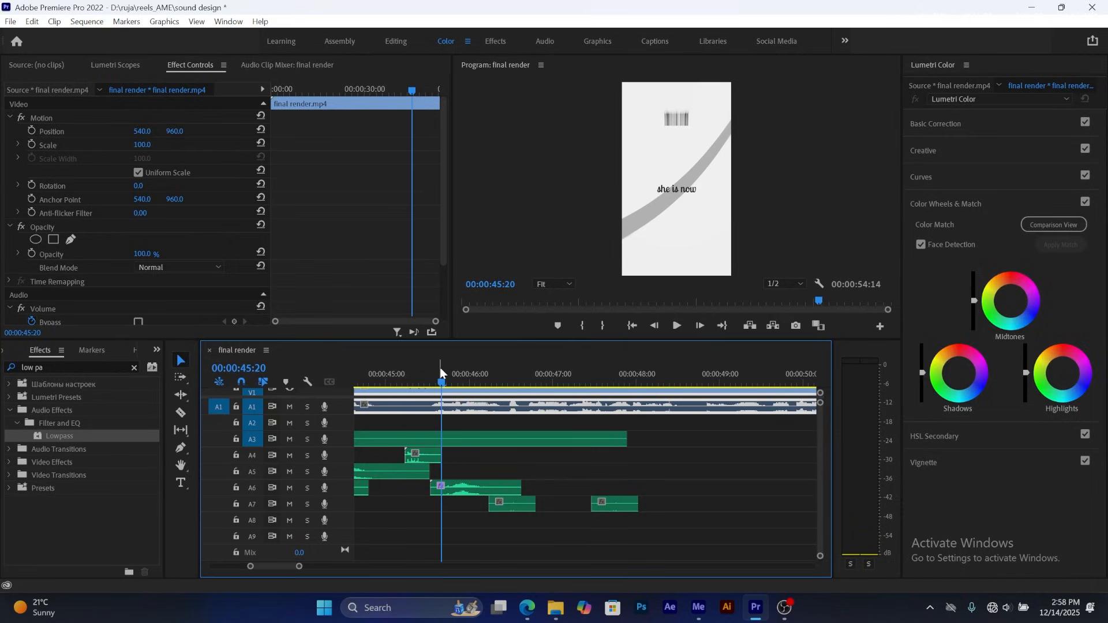
key("space")
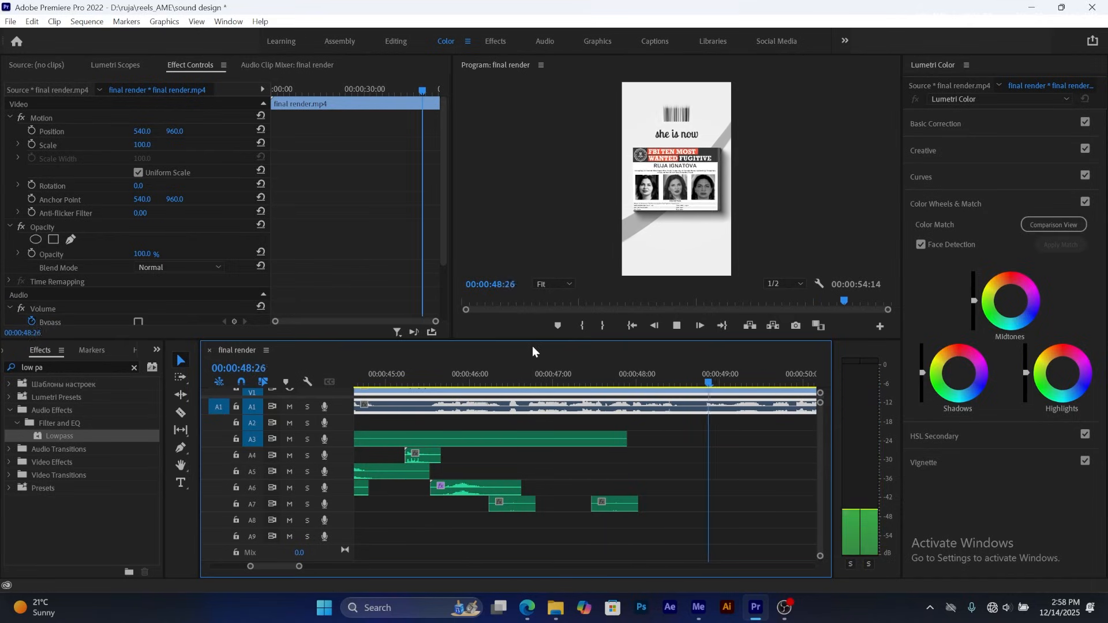
key("space")
- Copy the UI click on track A4 to 00:00:49:05, where the text below the poster starts, and play it back
left_click(694, 382)
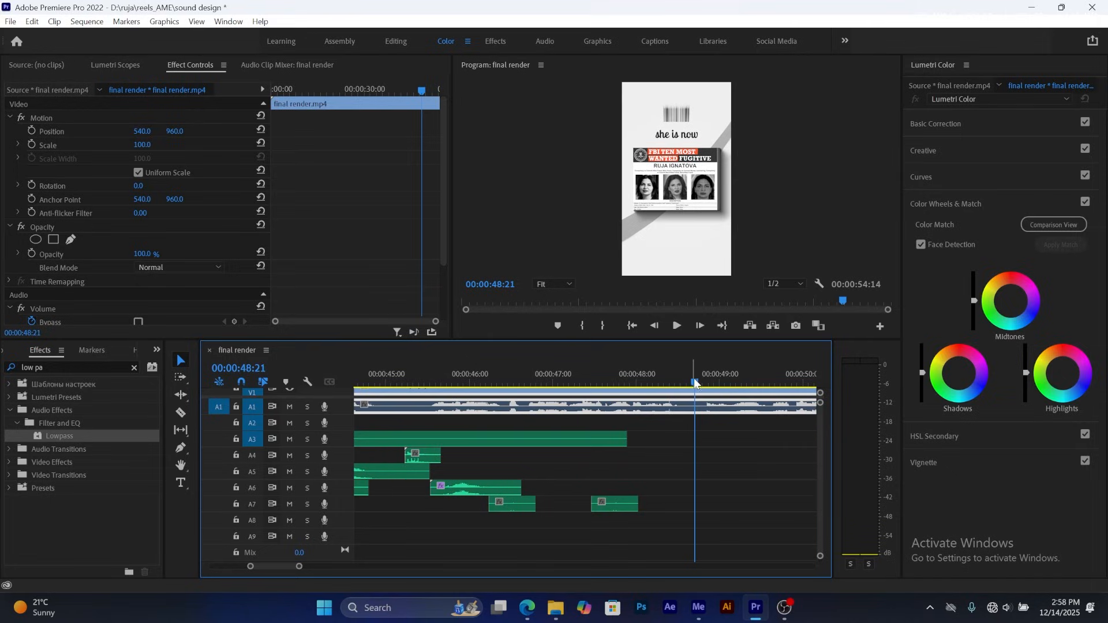
left_click_drag(694, 380, 732, 375)
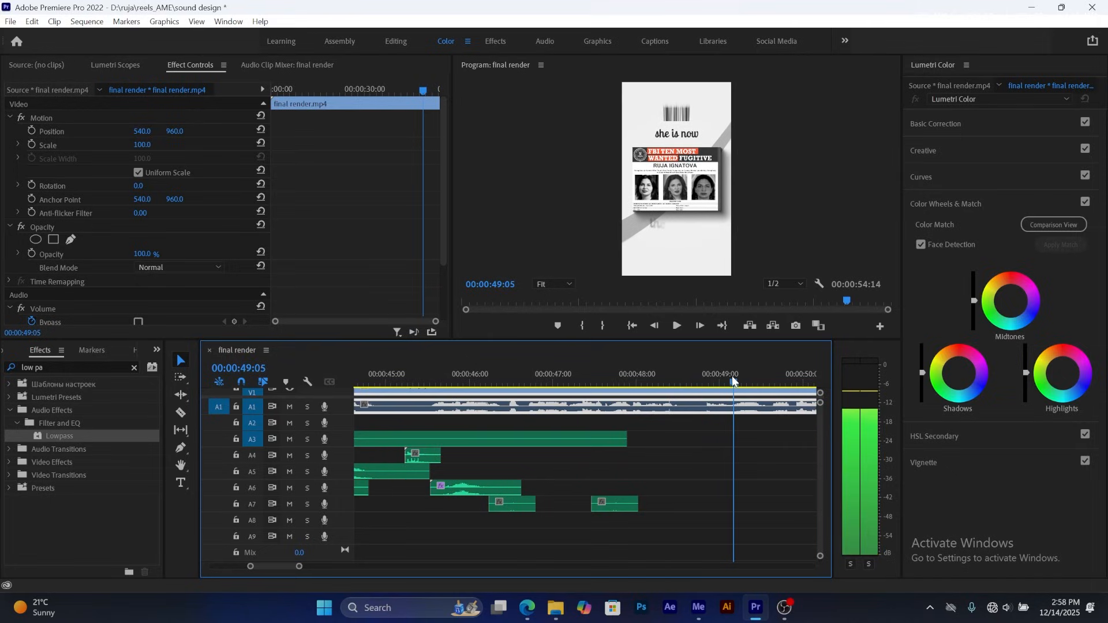
left_click(426, 457)
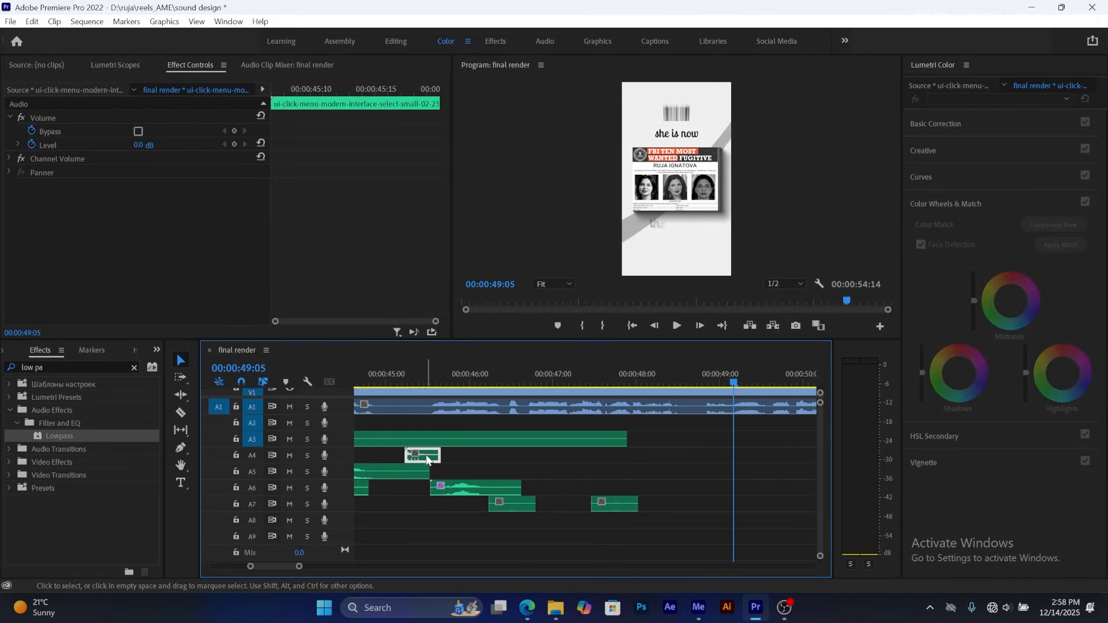
left_click_drag(424, 460, 752, 457)
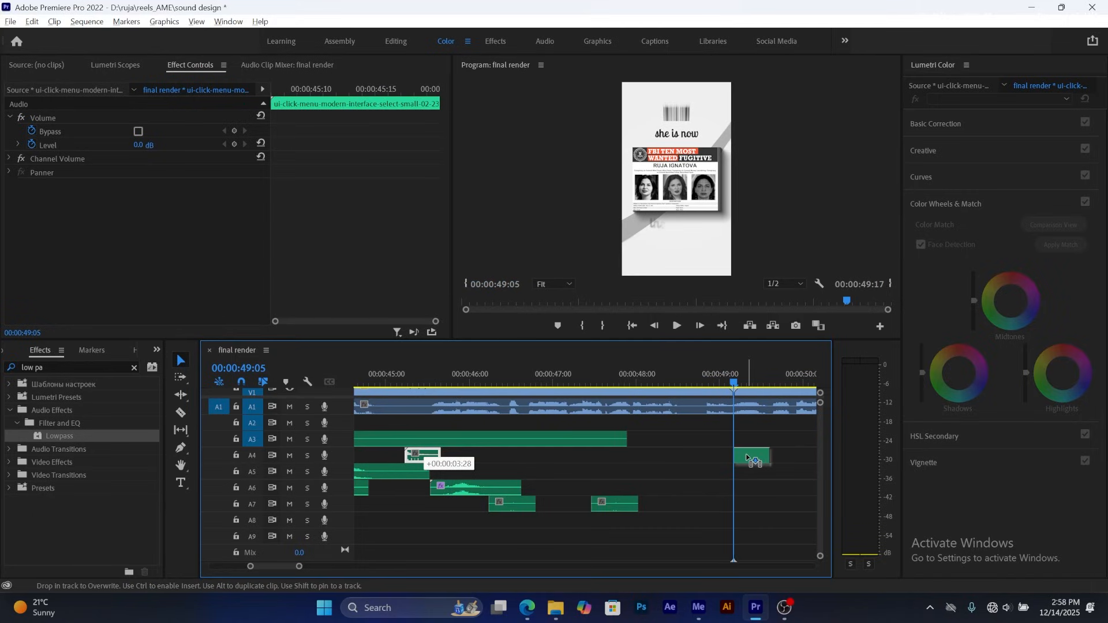
key("space")
left_click(726, 403)
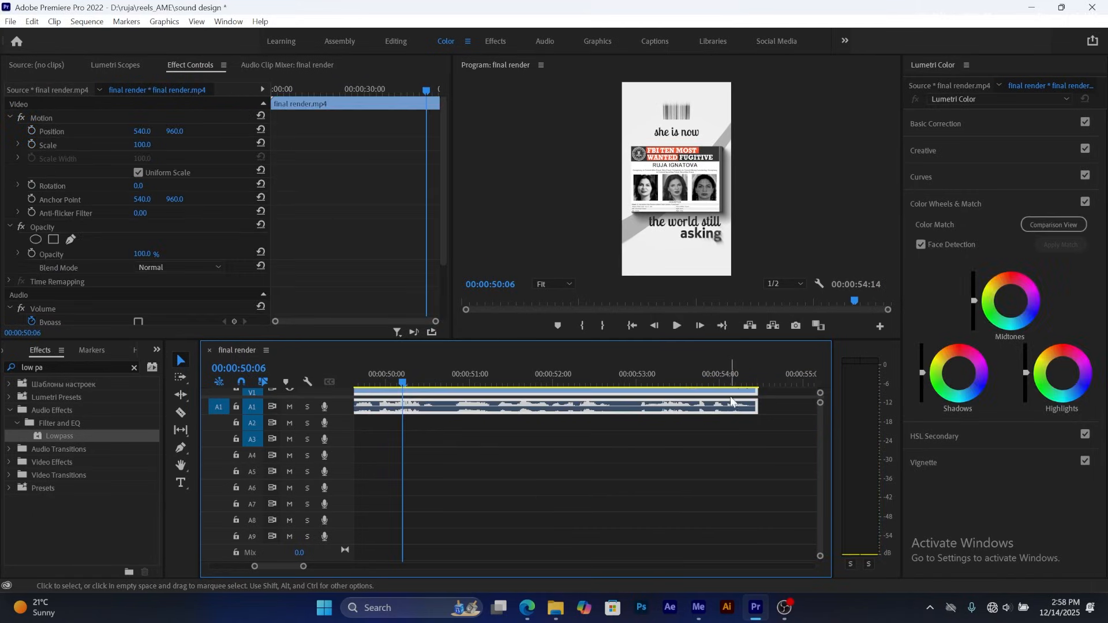
- Try computer-mouse-click-02-383961 from the Click folder on track A6 at 00:00:49:18, where the word "asking" comes in
left_click_drag(305, 571, 319, 566)
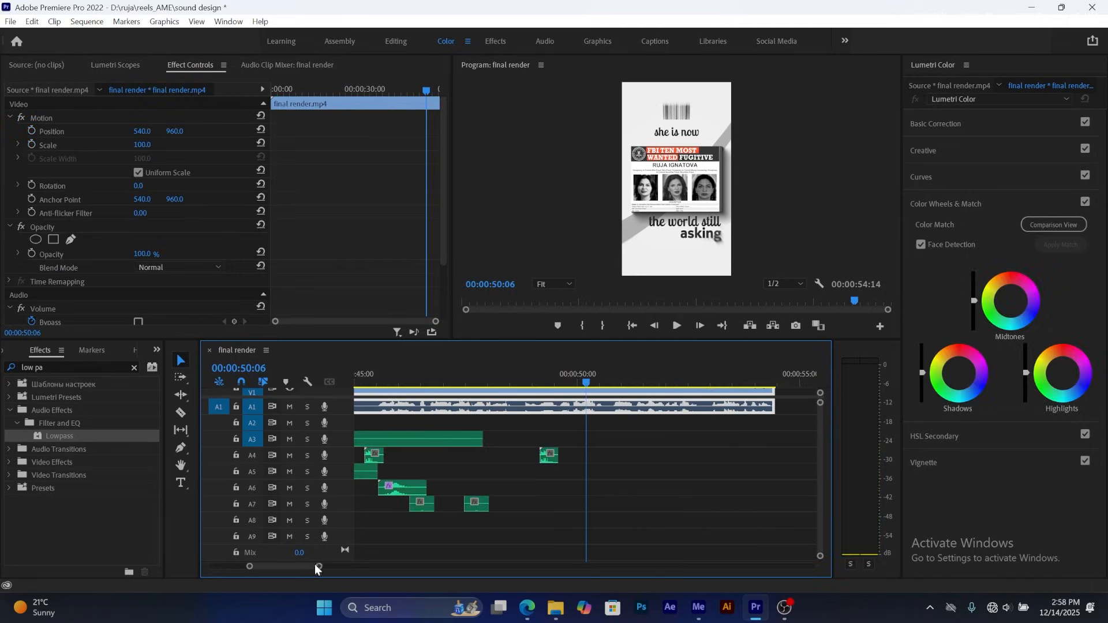
left_click_drag(589, 386, 563, 378)
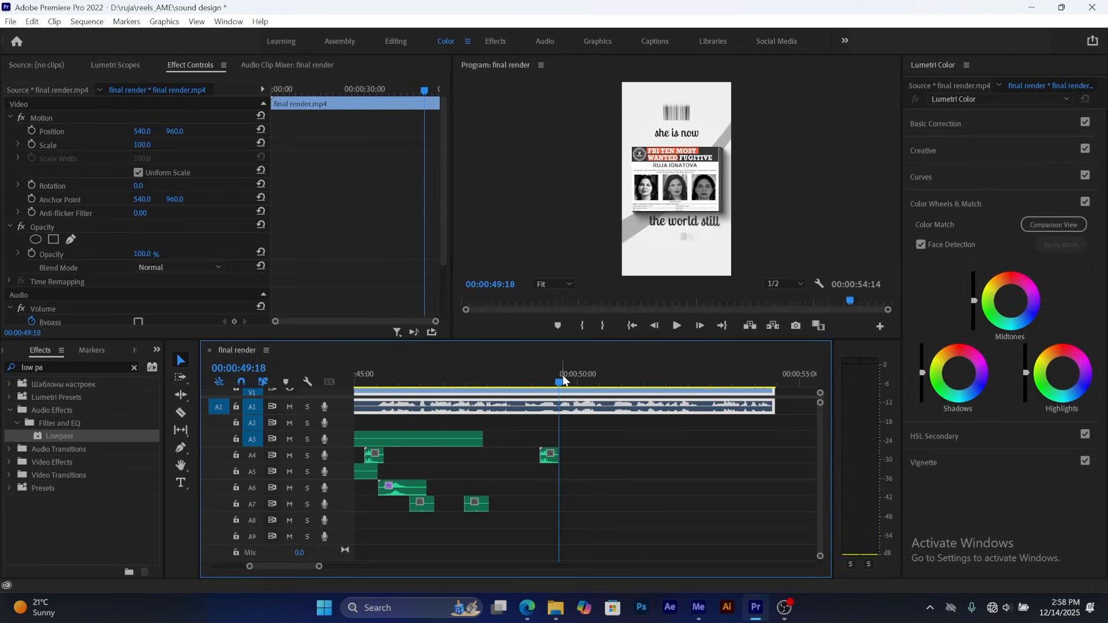
mouse_move(549, 616)
left_click(595, 528)
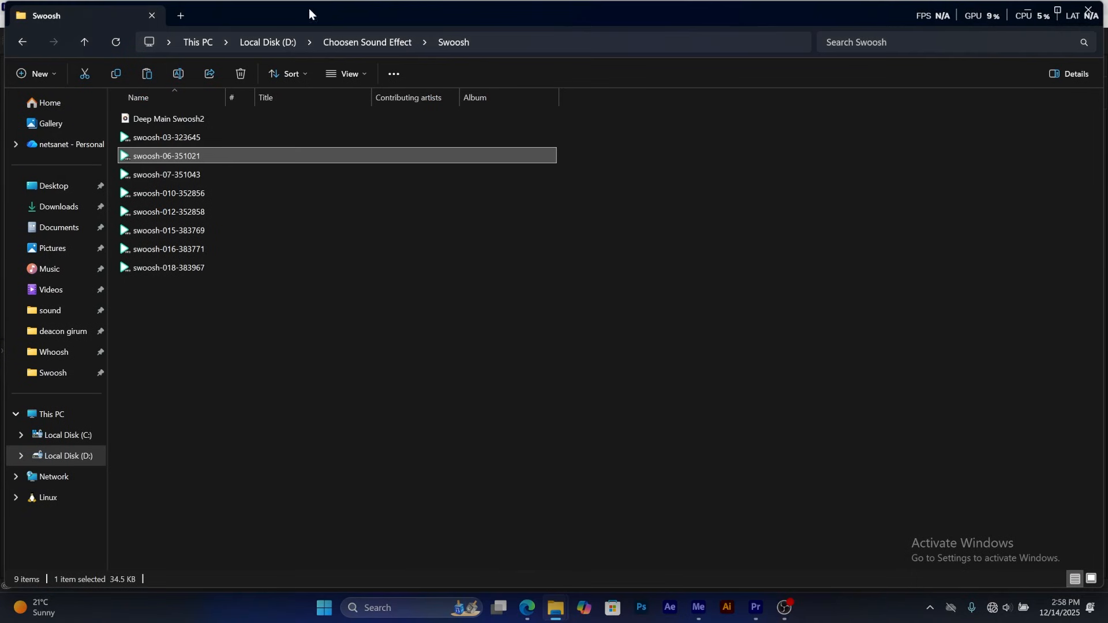
left_click(358, 46)
double_click(223, 130)
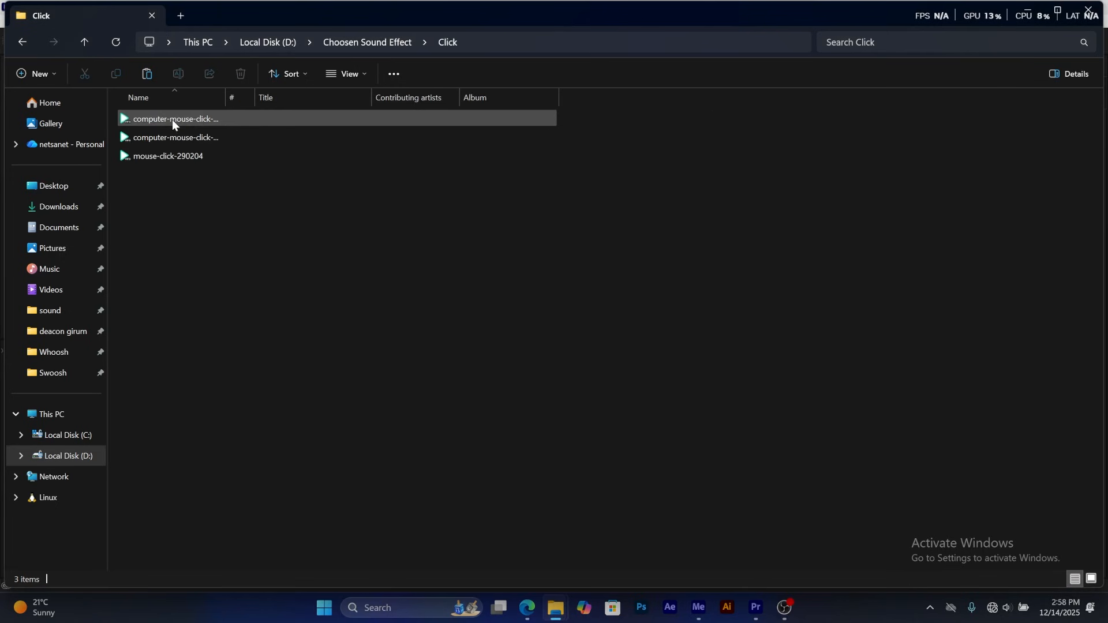
left_click(196, 119)
left_click_drag(195, 119, 555, 494)
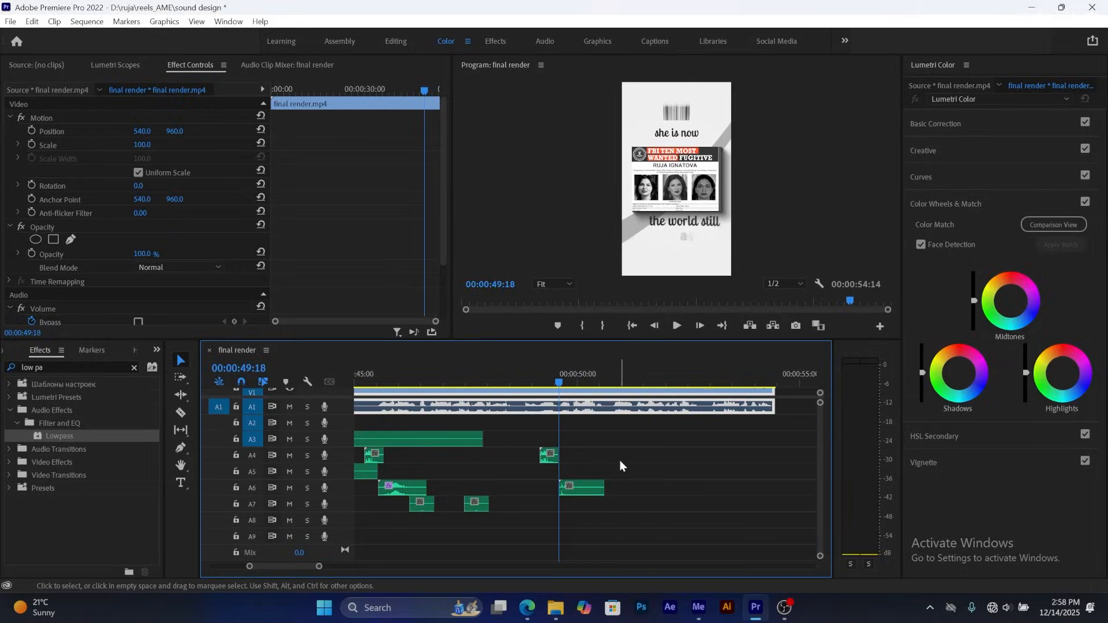
- Play back the mouse click under "asking" together with the preceding UI click, and delete the mouse click from track A6
key("space")
key("space")
left_click(518, 372)
key("space")
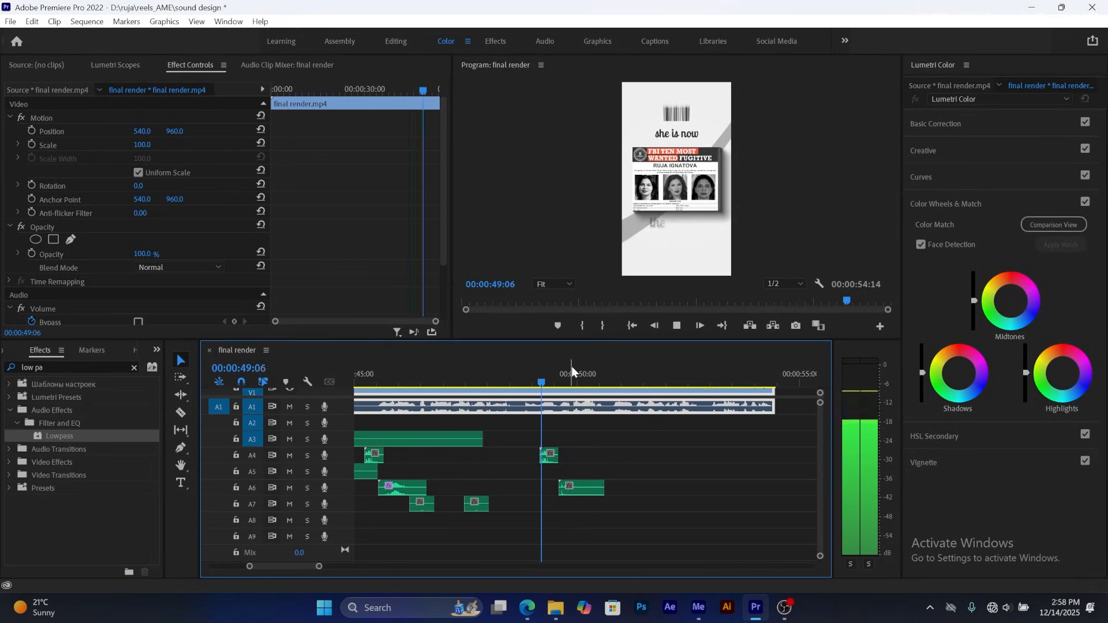
key("space")
left_click(532, 376)
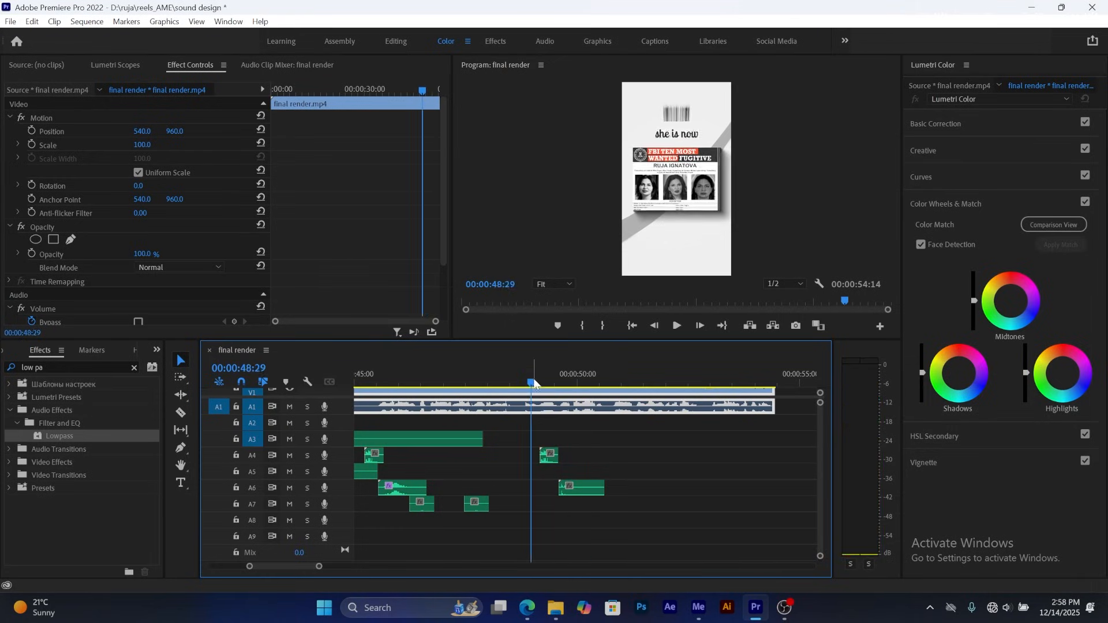
key("space")
key("space")
left_click(573, 488)
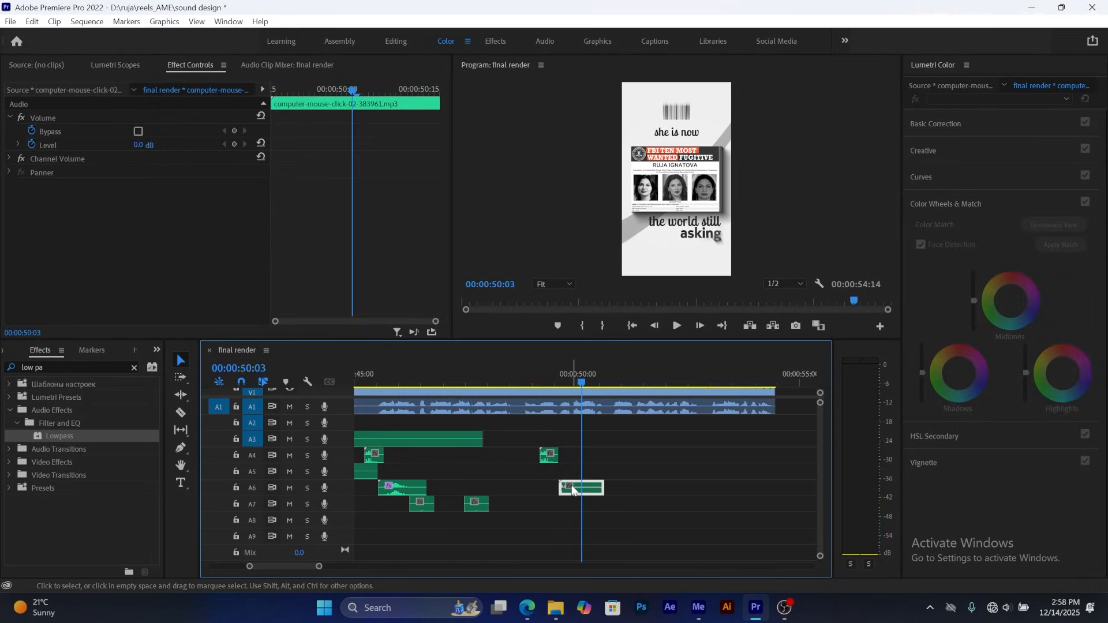
key("Delete")
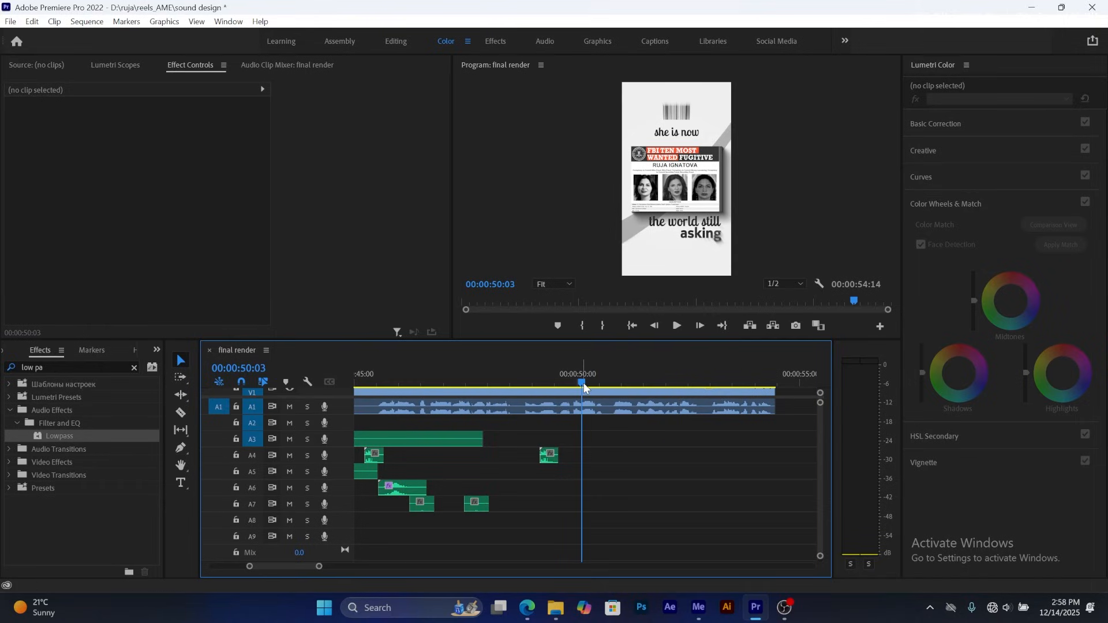
- Place mouse-click-290204 from the Click folder on track A6 at 00:00:49:18, under "asking", and play it back with the preceding UI click
left_click(575, 384)
left_click_drag(575, 383, 558, 383)
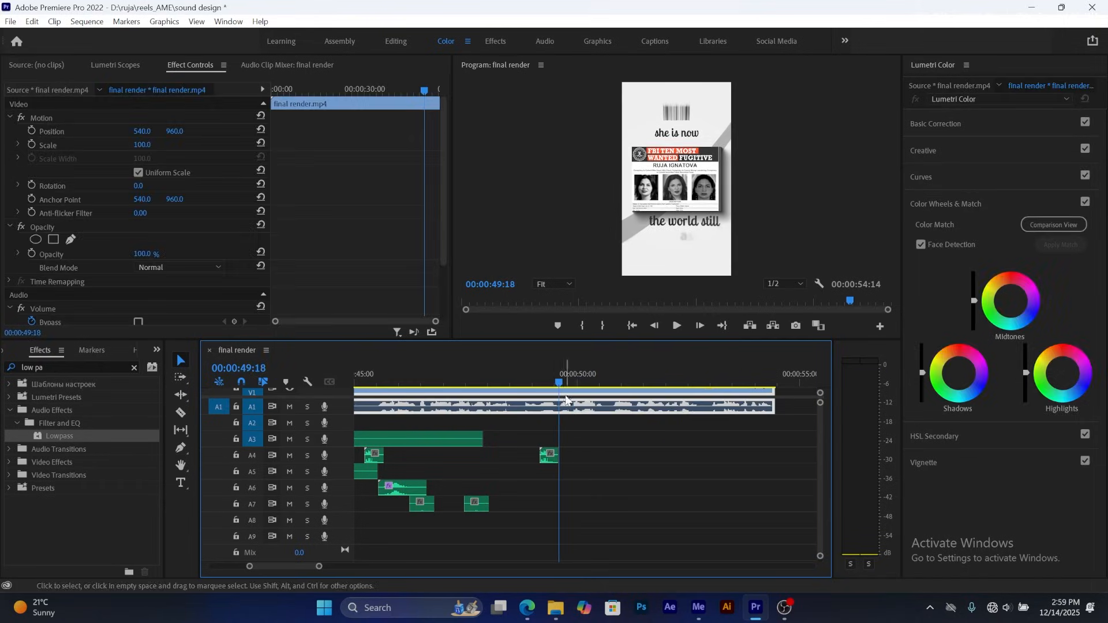
mouse_move(556, 607)
left_click(614, 521)
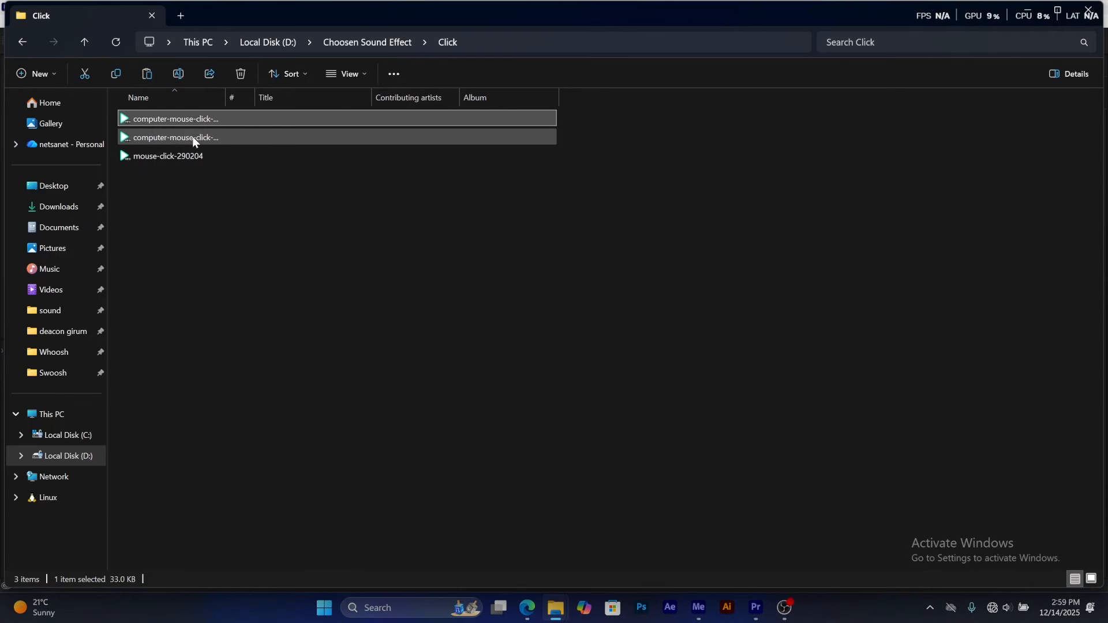
left_click(192, 136)
left_click_drag(189, 156, 561, 487)
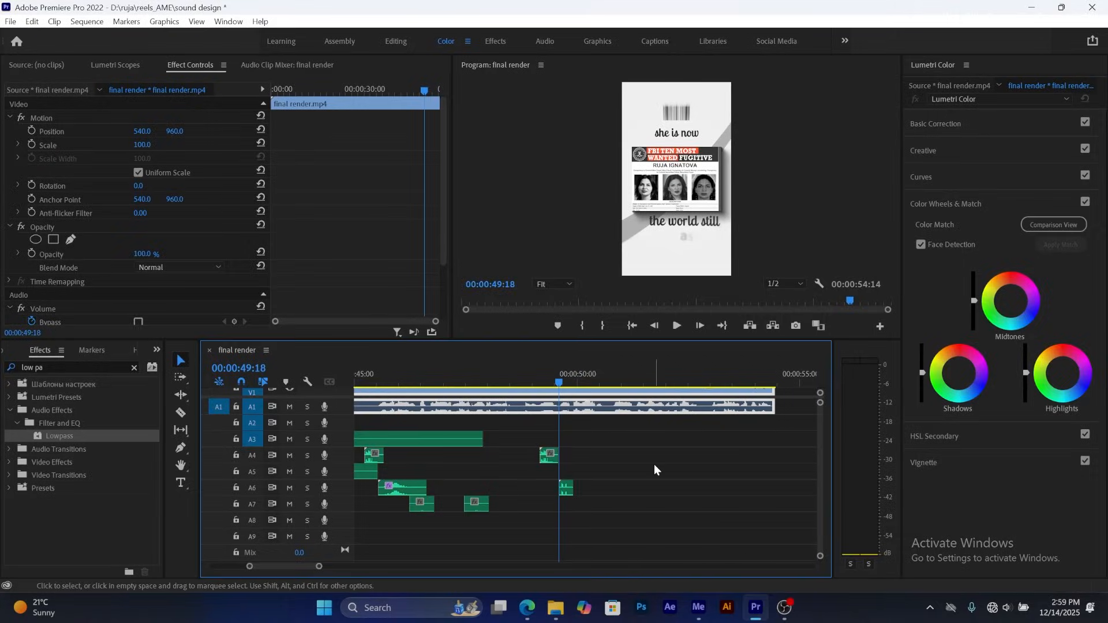
key("space")
left_click(532, 372)
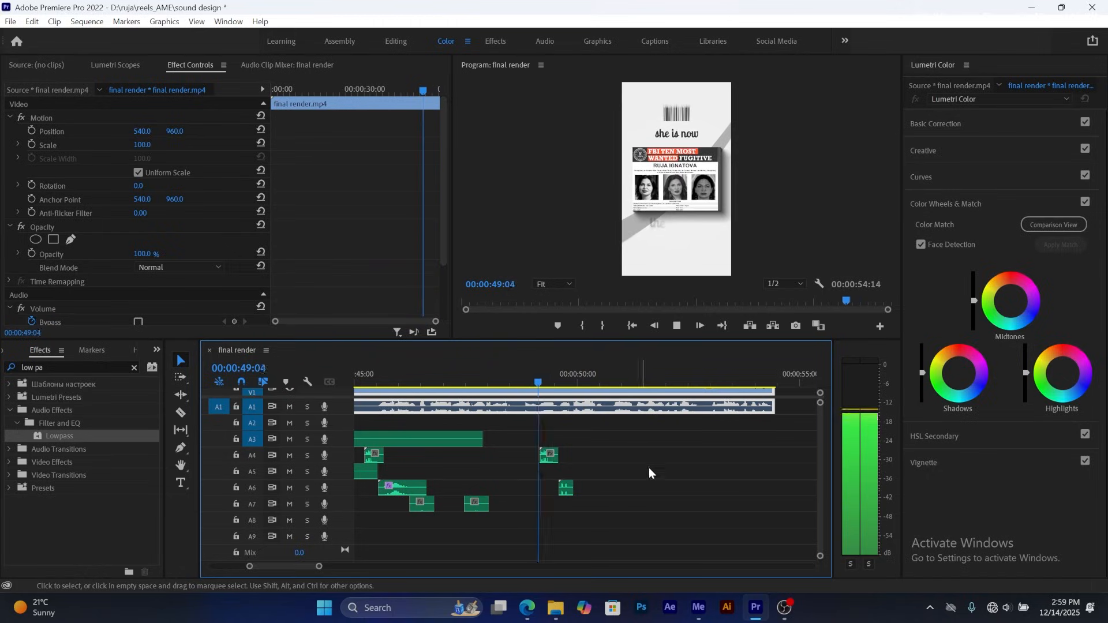
key("space")
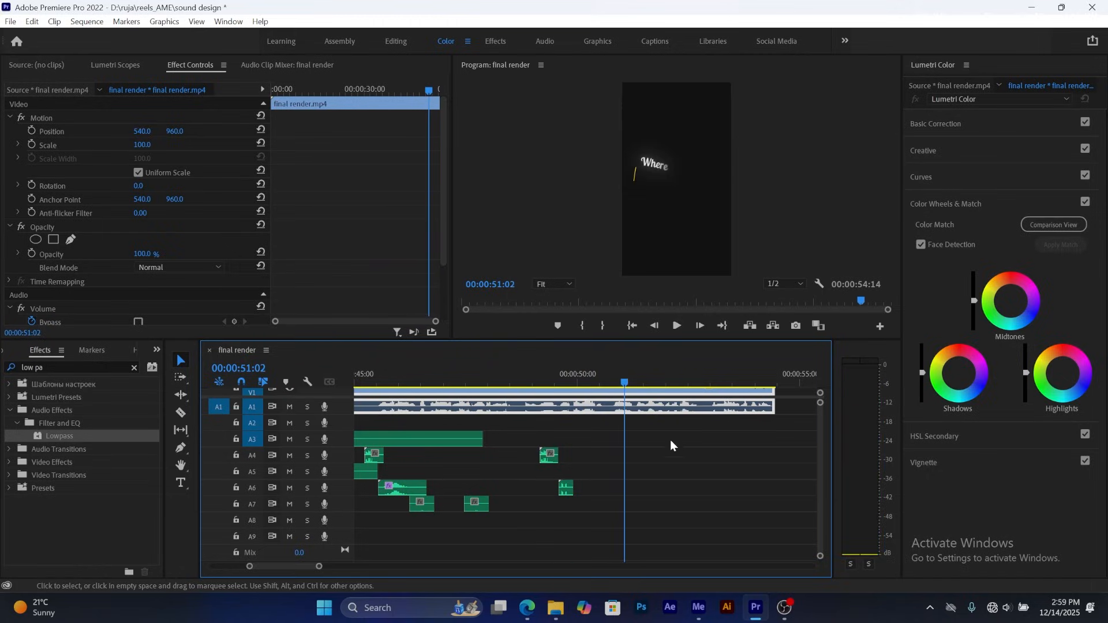
- Duplicate the whoosh and swoosh pair from tracks A8 and A9 onto A7 and A8 at the poster-to-"Where is" transition near 00:00:50:22
mouse_move(598, 377)
left_mouse_down()
mouse_move(570, 379)
mouse_move(611, 383)
left_mouse_up()
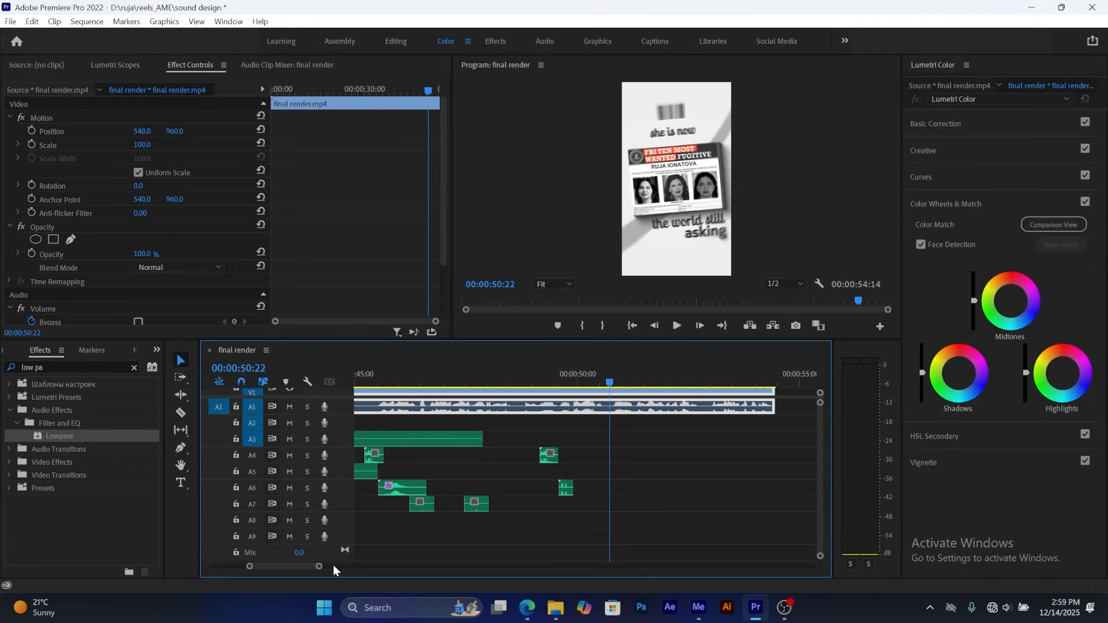
left_click_drag(319, 570, 343, 570)
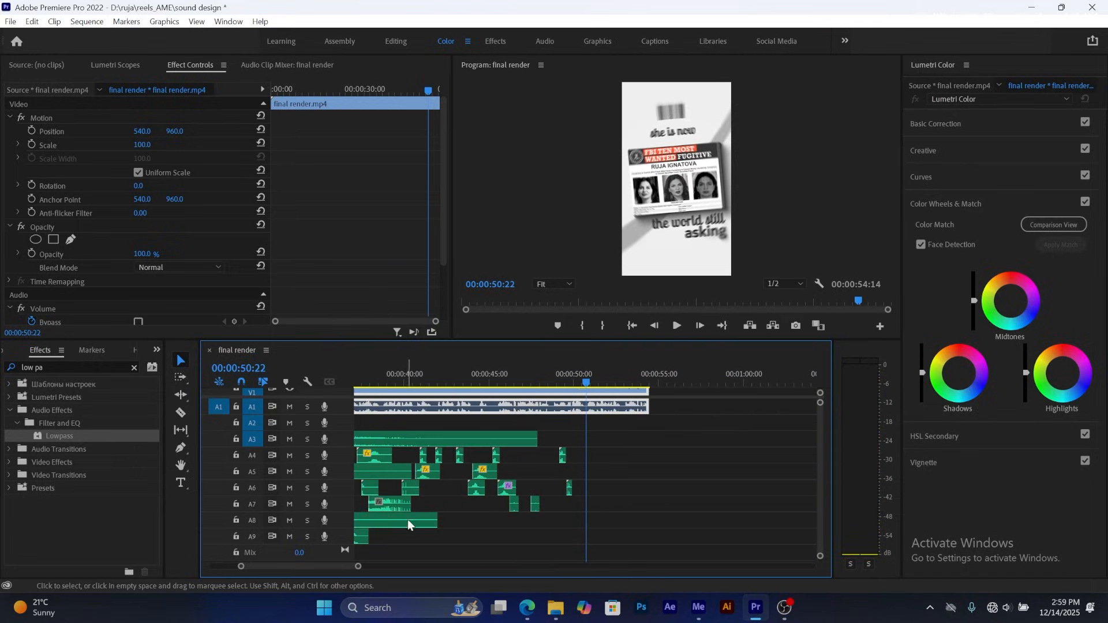
scroll(306, 565, "up", 2)
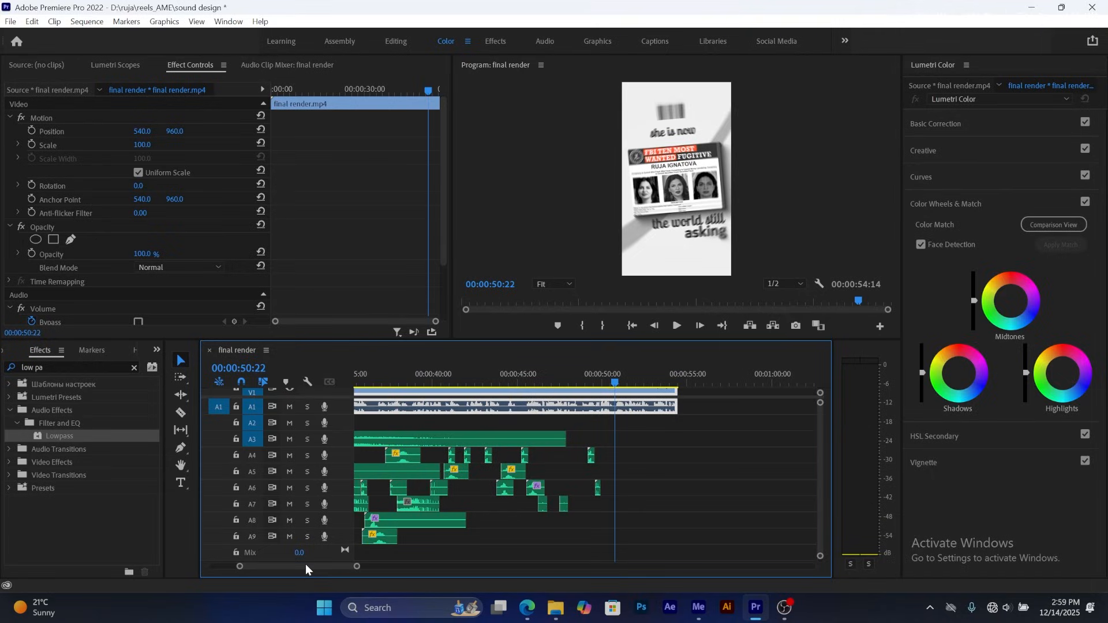
left_click_drag(413, 546, 629, 505)
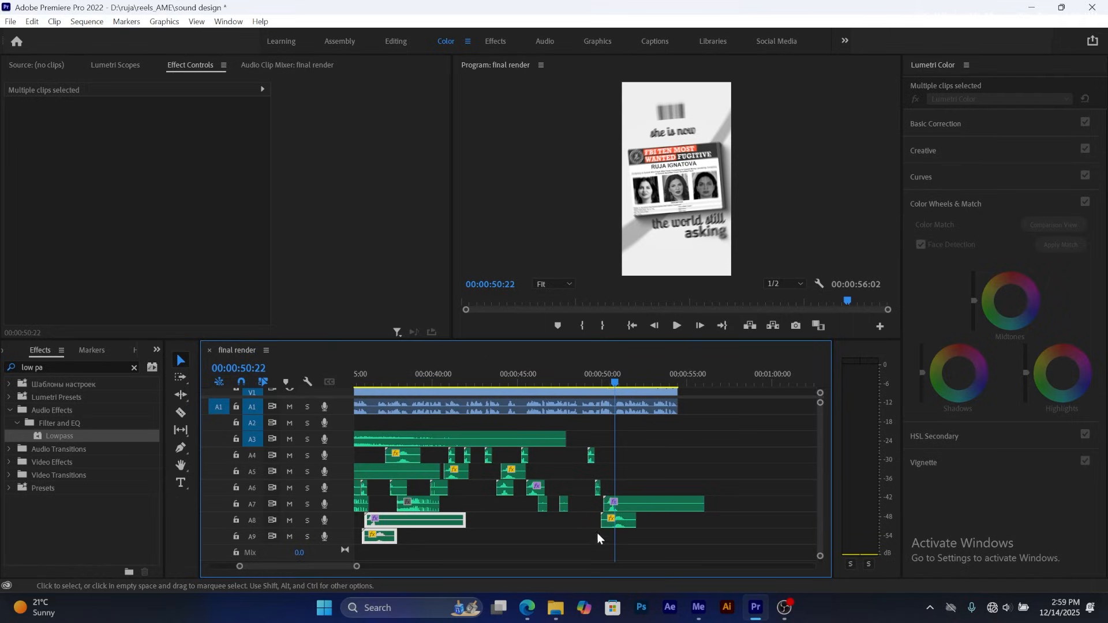
- Shift the duplicated whoosh and swoosh pair on tracks A7 and A8 slightly later, and play back the transition into "Where is"
left_click_drag(361, 566, 312, 567)
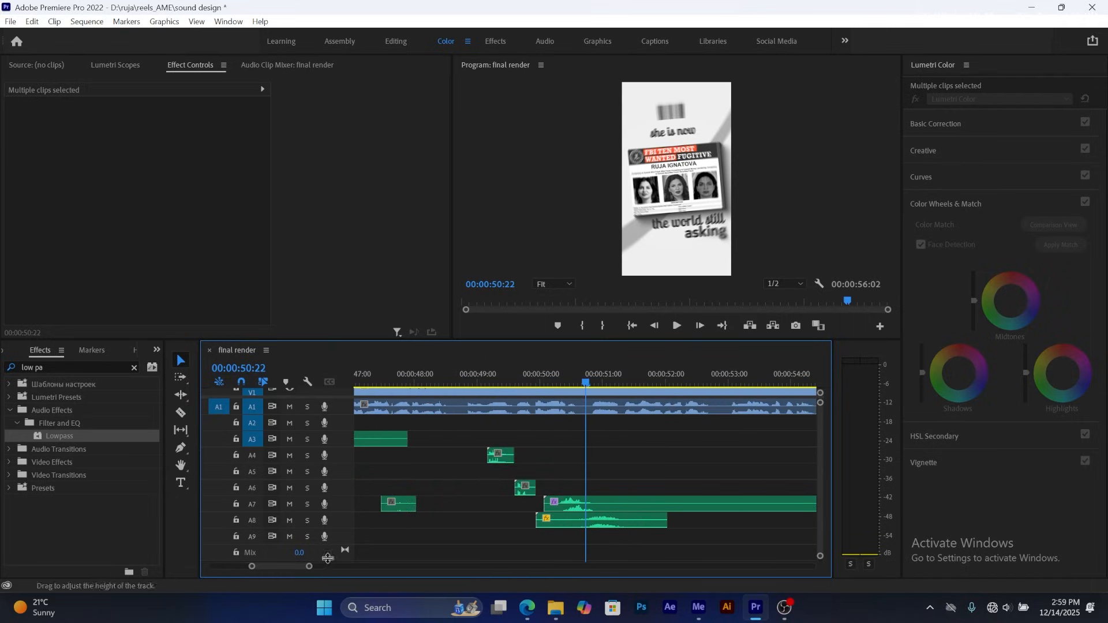
left_click(596, 506)
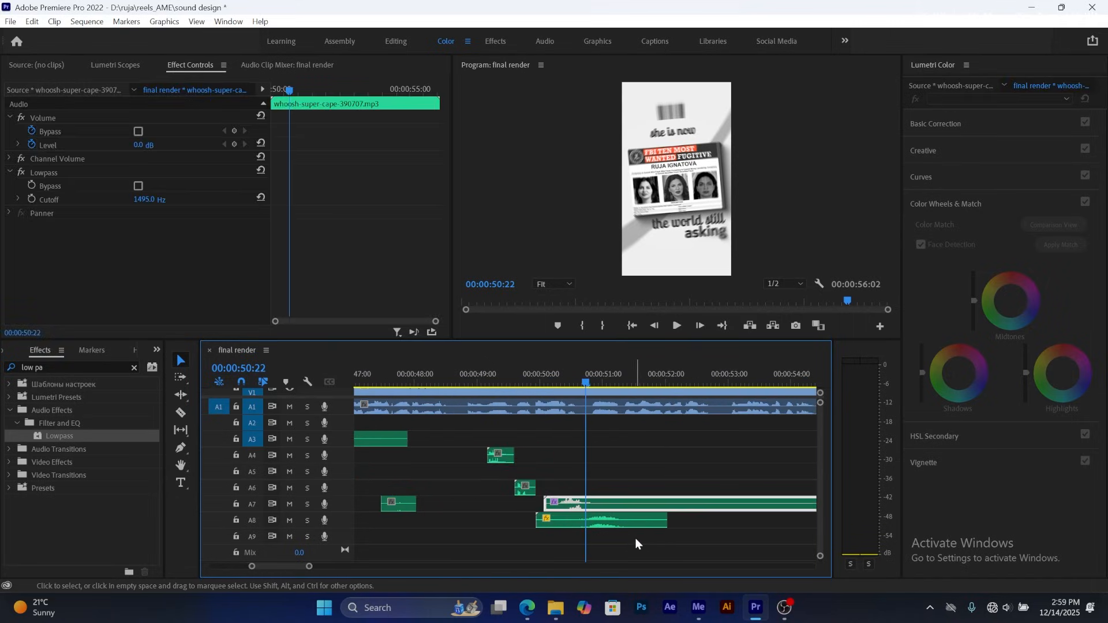
left_click_drag(638, 543, 629, 503)
key("space")
left_click(584, 413)
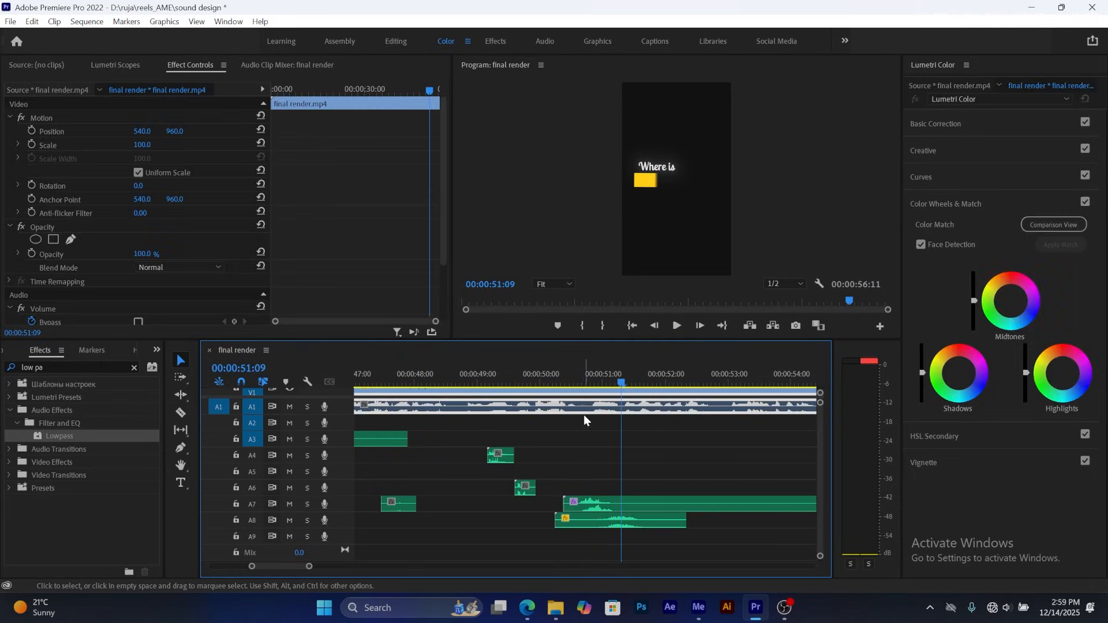
left_click(556, 374)
key("space")
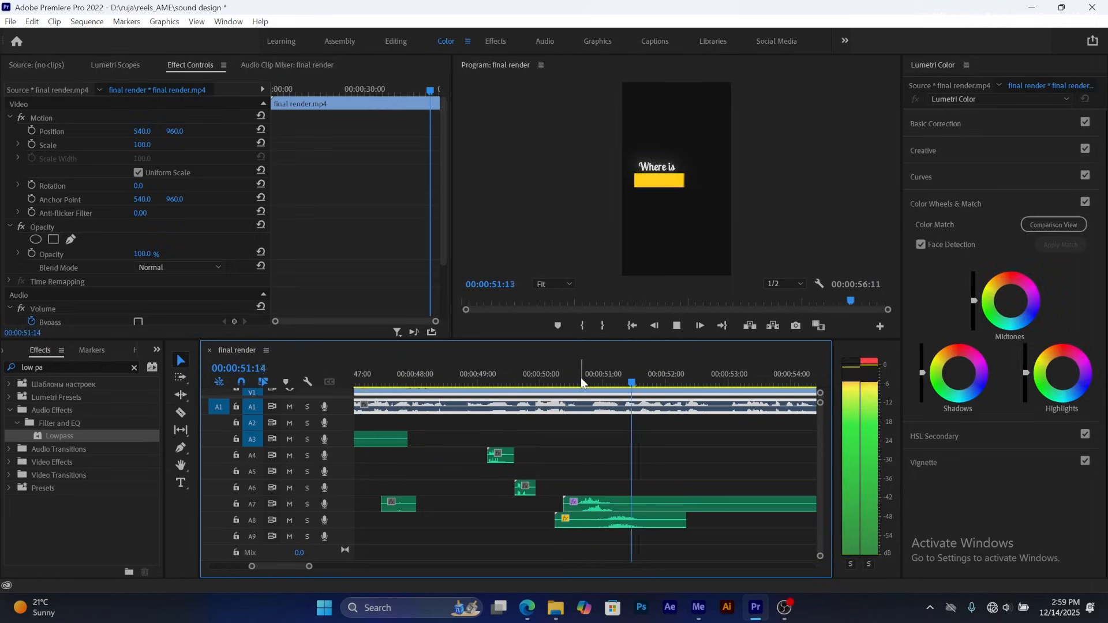
key("space")
- Duplicate the UI click on track A4 to 00:00:50:29, where "Where is" starts appearing, and play it back
left_click_drag(631, 381, 601, 381)
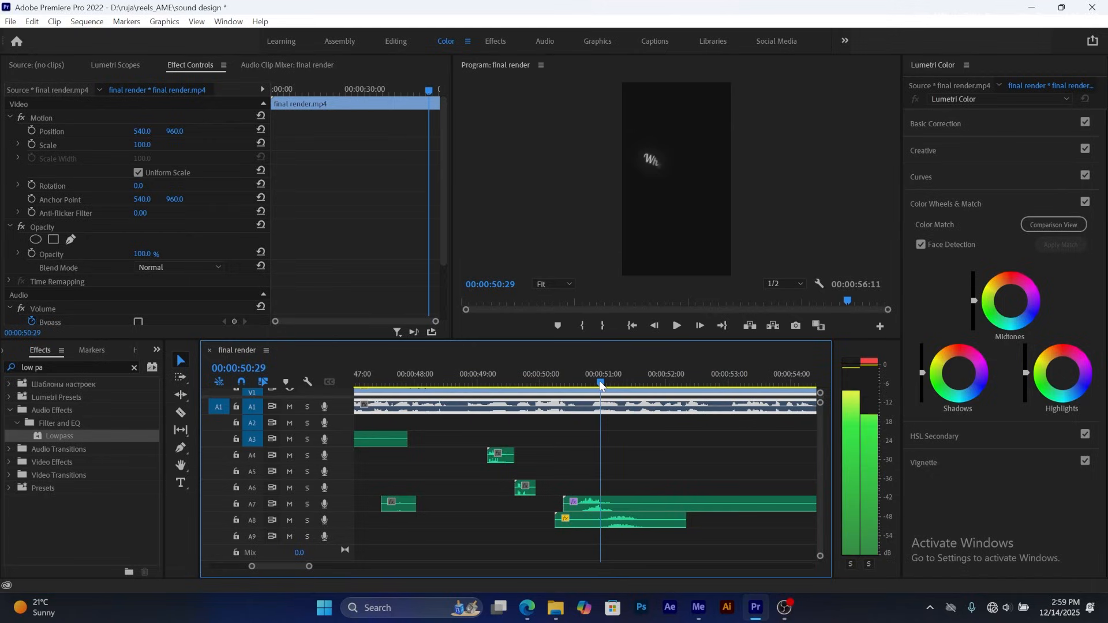
left_click(503, 457)
left_click_drag(504, 456, 617, 456)
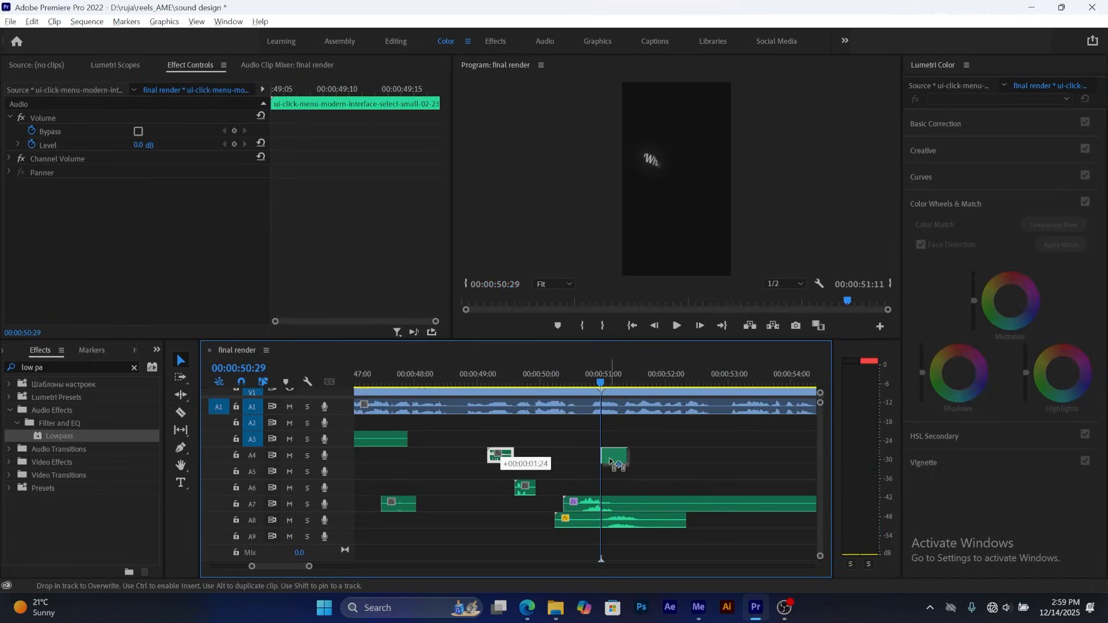
key("space")
key("space")
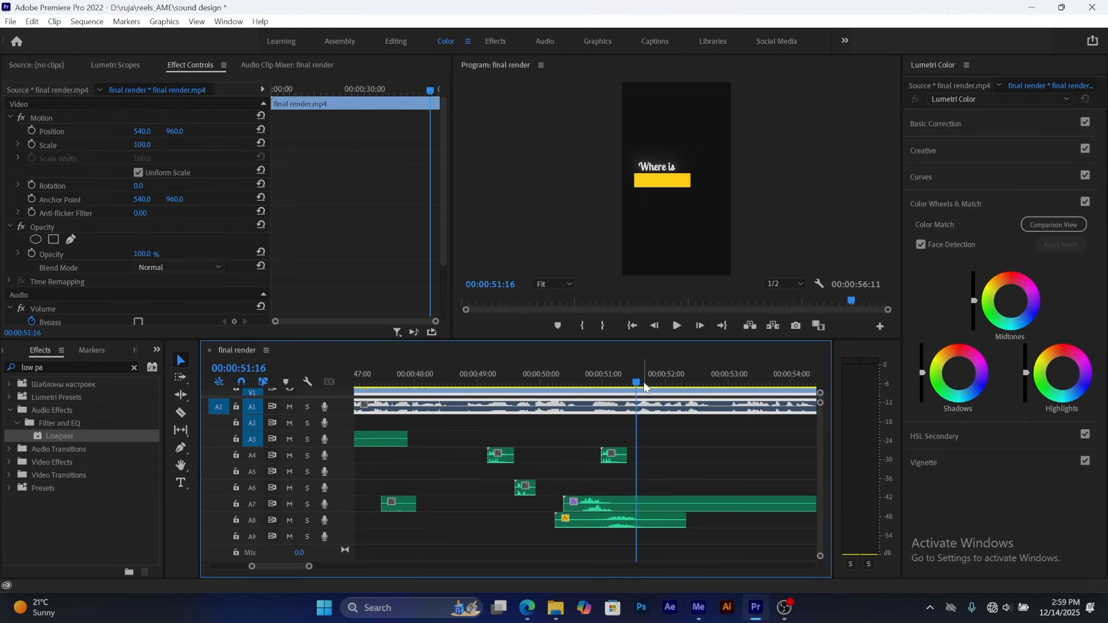
- Duplicate the Marker.mp3 clip from track A7 onto A6 at 00:00:51:05, where the yellow bar starts, and play it back
left_click_drag(636, 382, 615, 382)
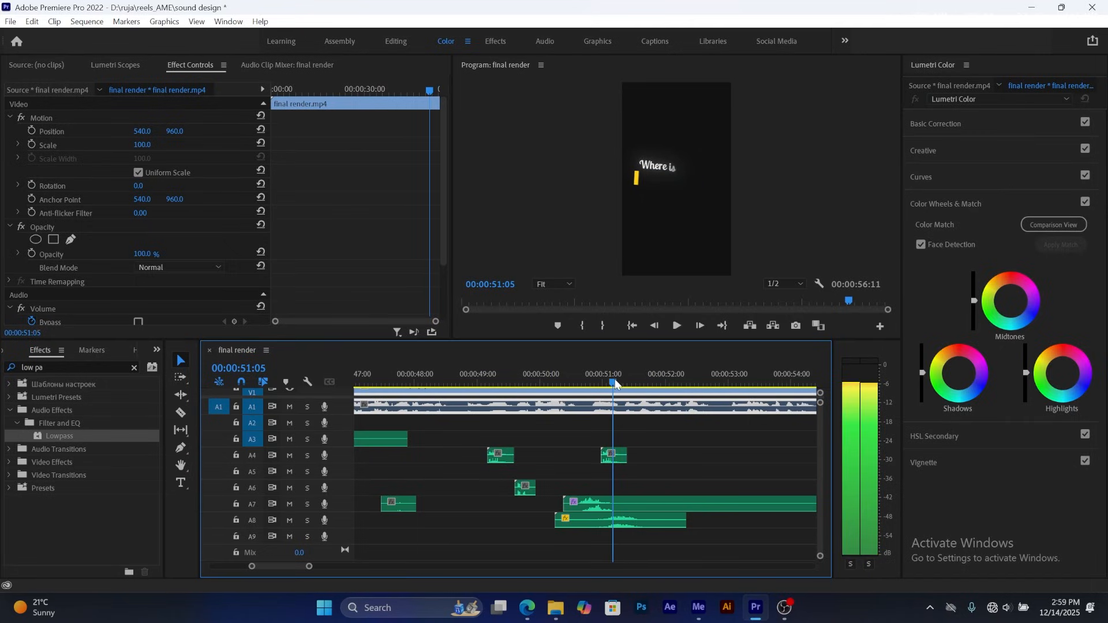
left_click(403, 504)
left_click_drag(402, 507, 629, 487)
key("space")
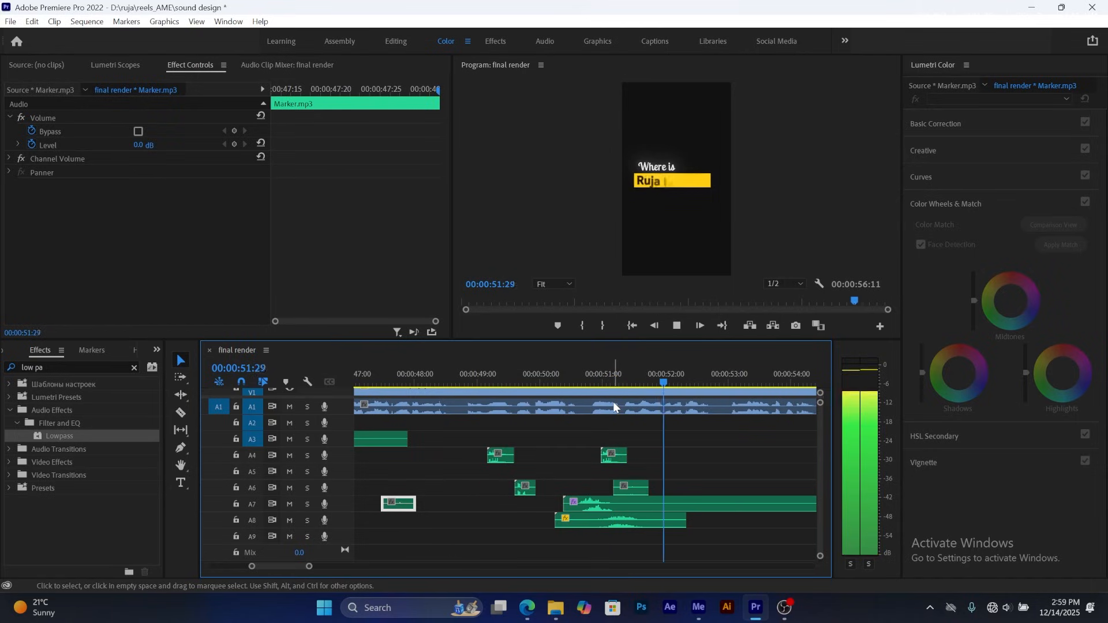
left_click(613, 404)
- Place the Typing sound from the Other folder on track A5 at 00:00:51:22, where the name starts typing on, and play it to 00:00:52:11
left_click_drag(668, 384, 660, 383)
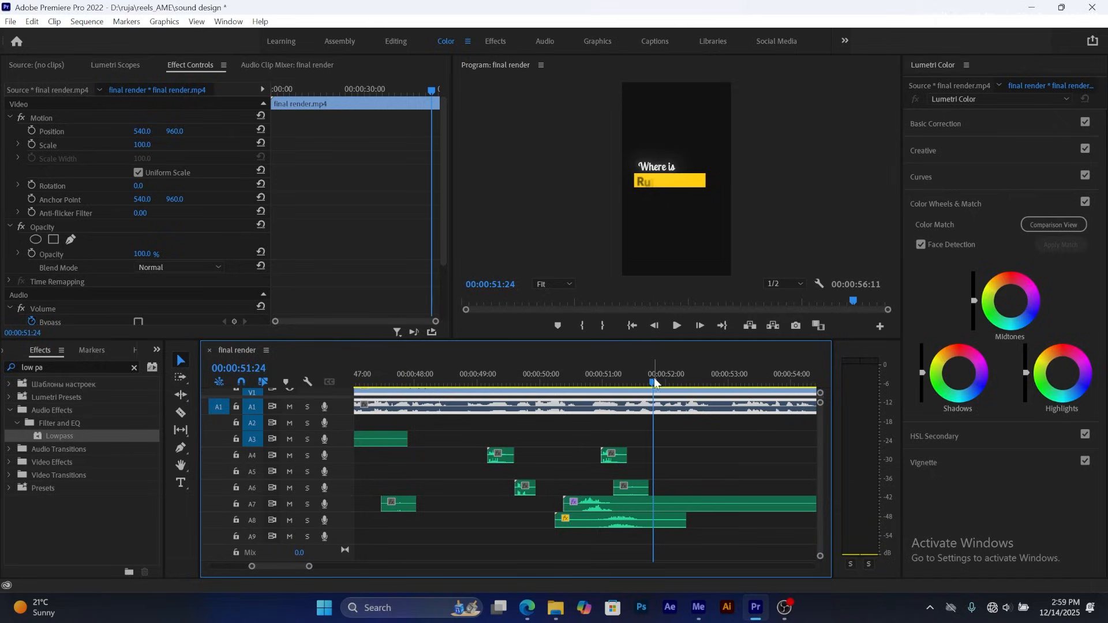
left_click_drag(651, 380, 649, 381)
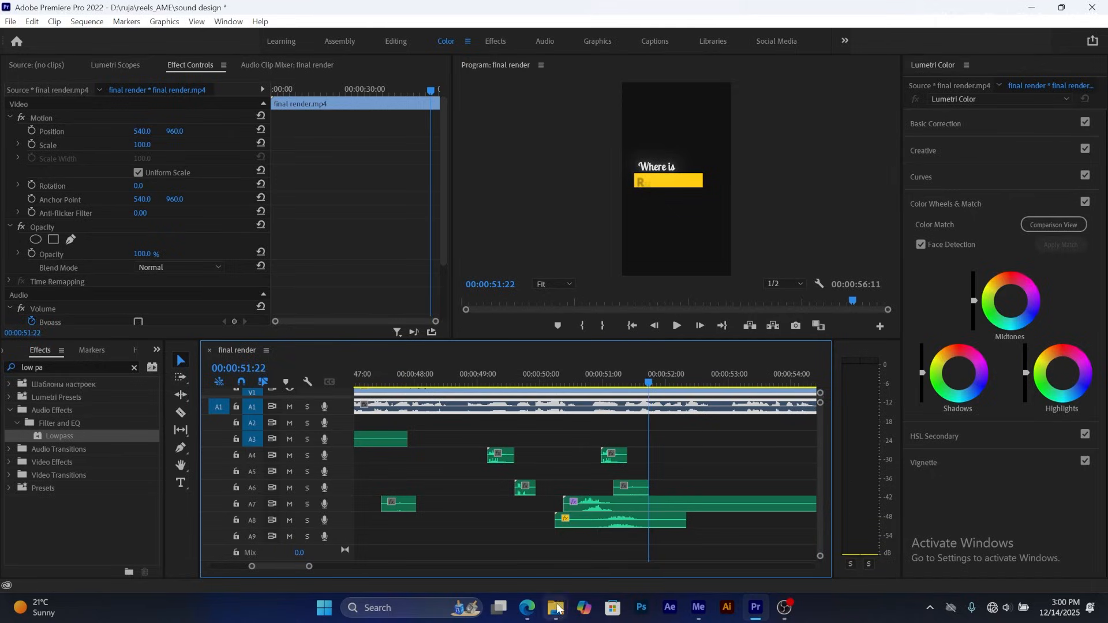
mouse_move(556, 608)
left_click(591, 549)
left_click(385, 42)
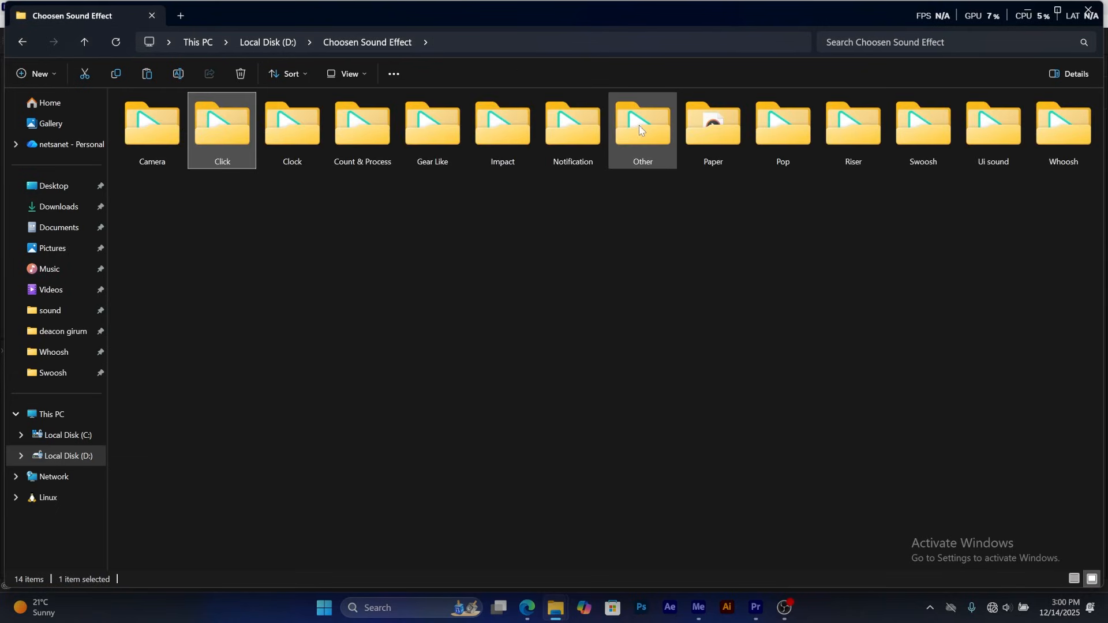
double_click(639, 130)
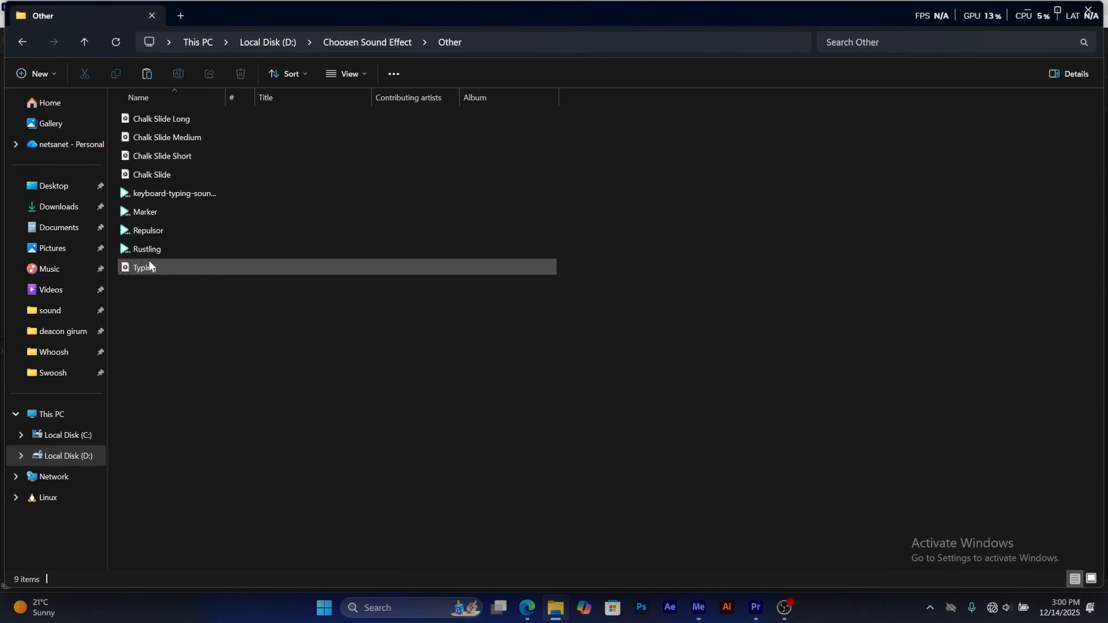
left_click_drag(144, 270, 695, 479)
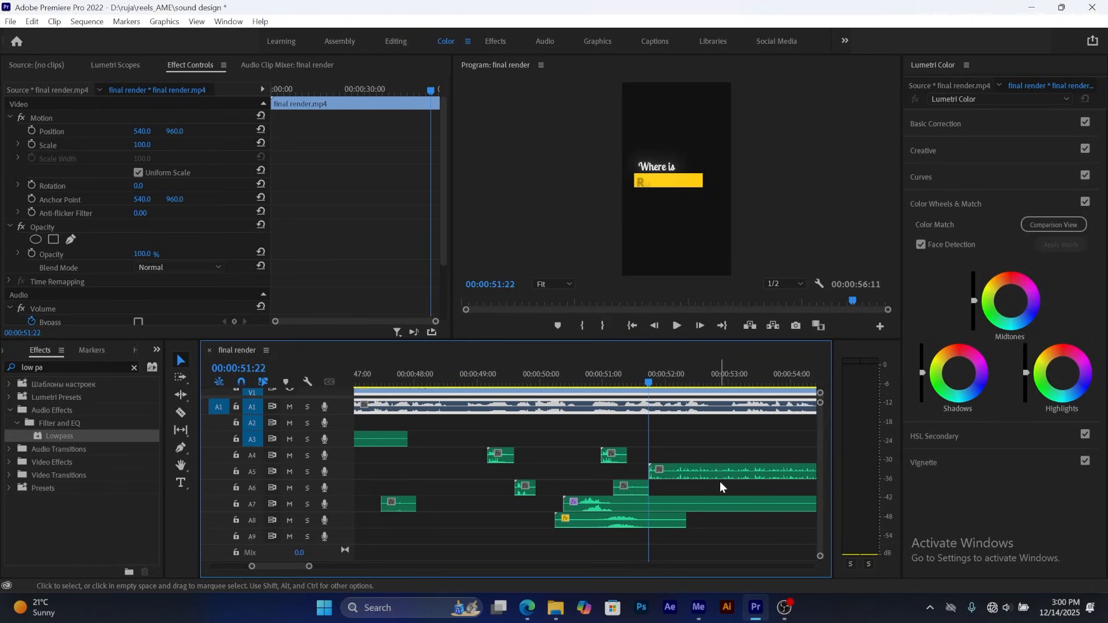
key("space")
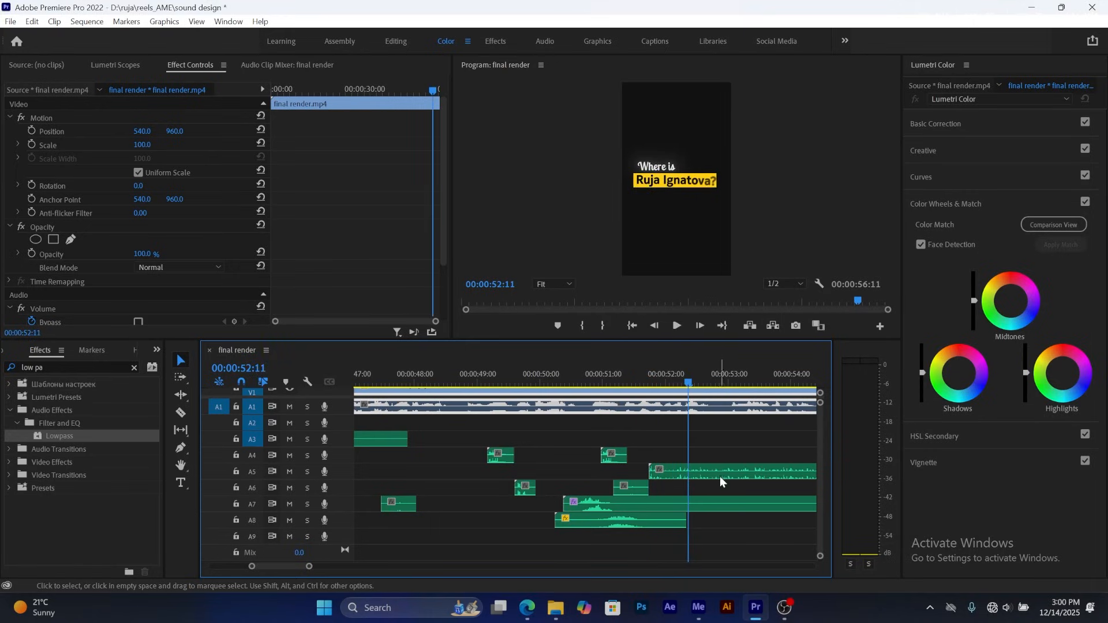
- Cut the Typing.wav clip on track A5 at 00:00:52:11, delete the part after the cut, and play back the typed name
left_click(180, 413)
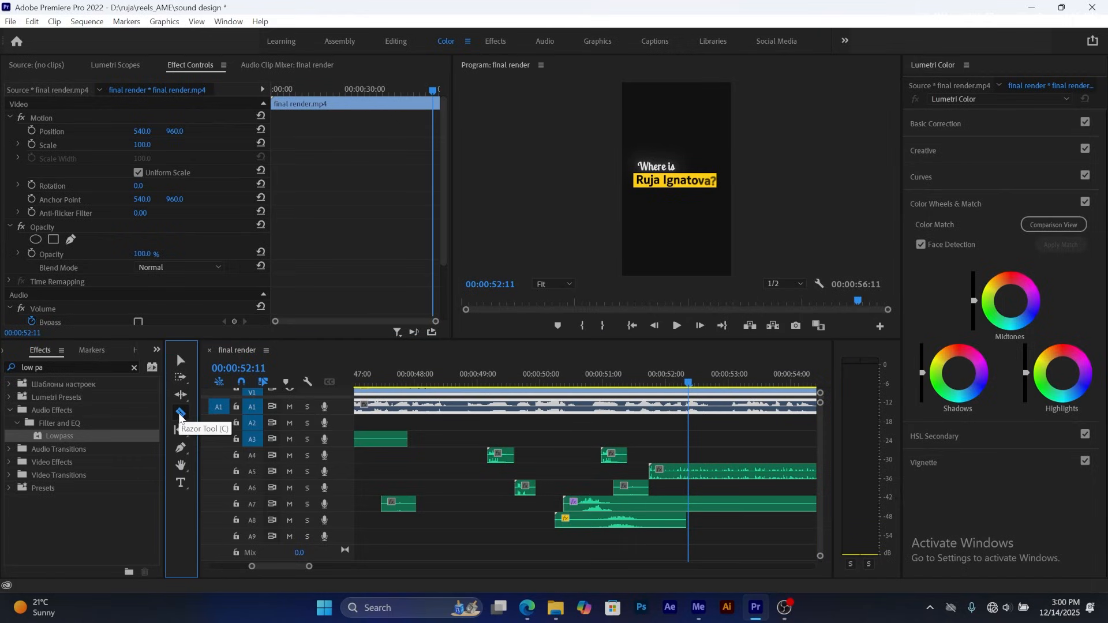
left_click(694, 473)
right_click(721, 472)
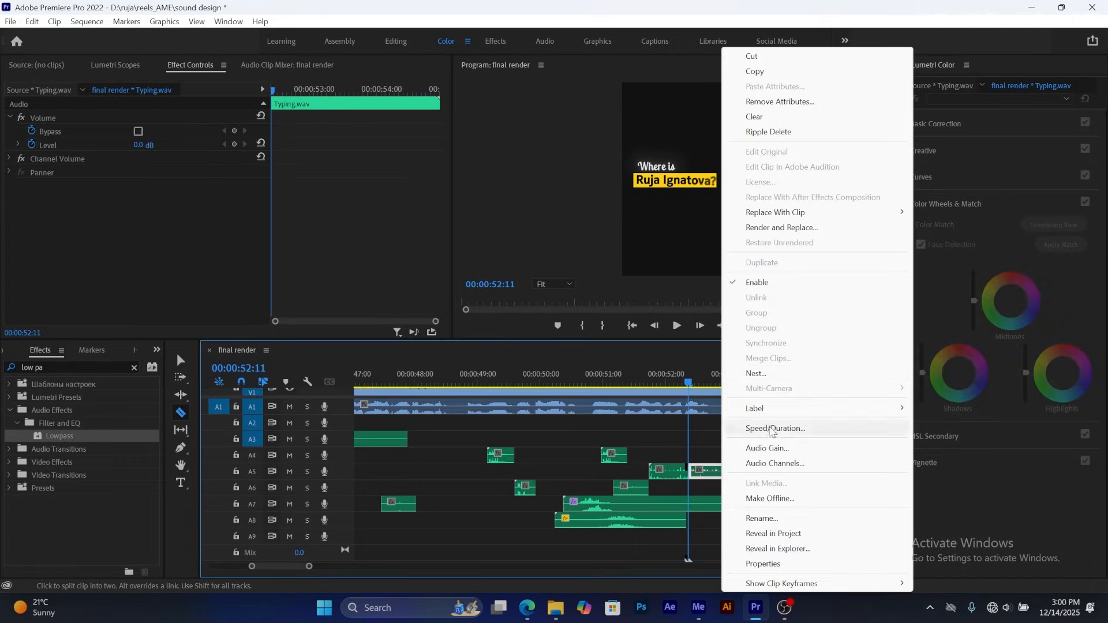
left_click(755, 116)
left_click(655, 374)
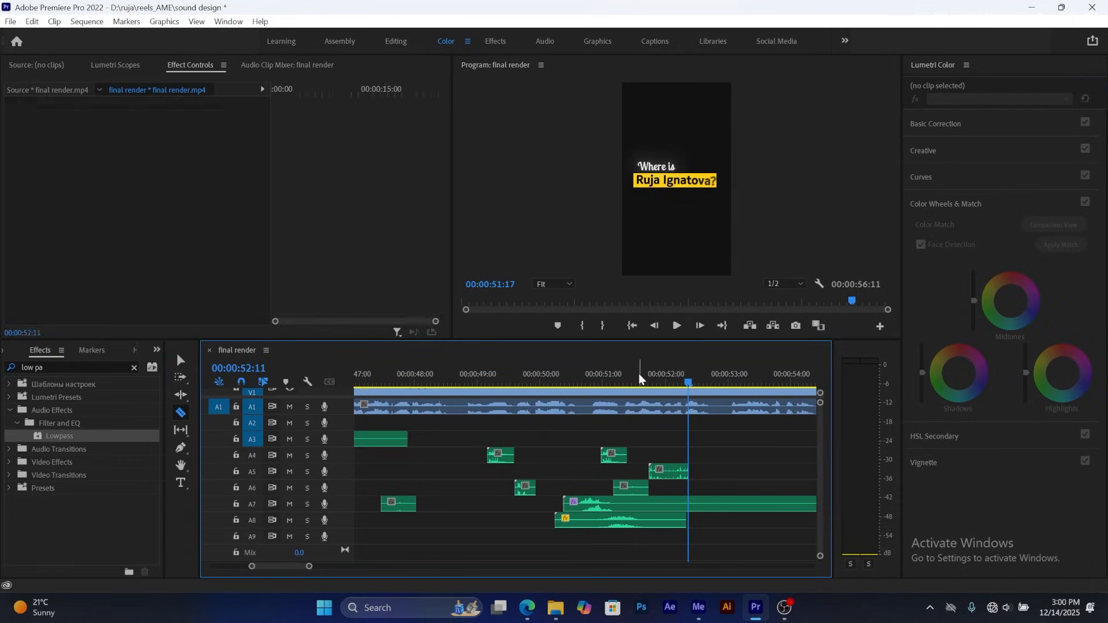
key("space")
key("space")
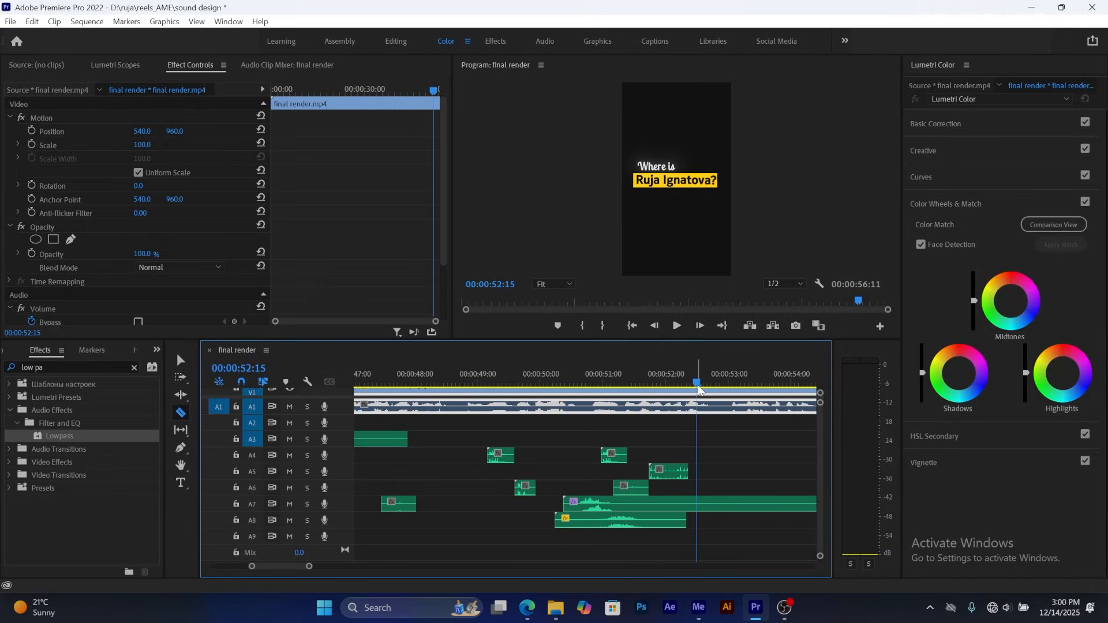
- Duplicate the UI click from track A4 onto A5 at 00:00:52:29, where the red subtitle starts, and play back to the end
key("space")
key("space")
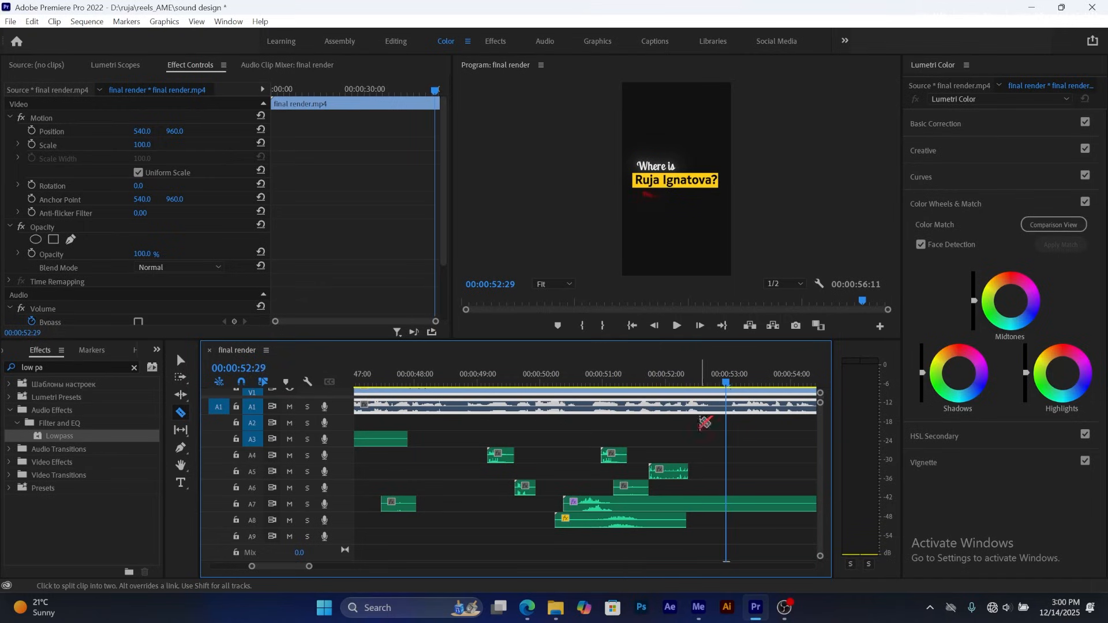
left_click(181, 360)
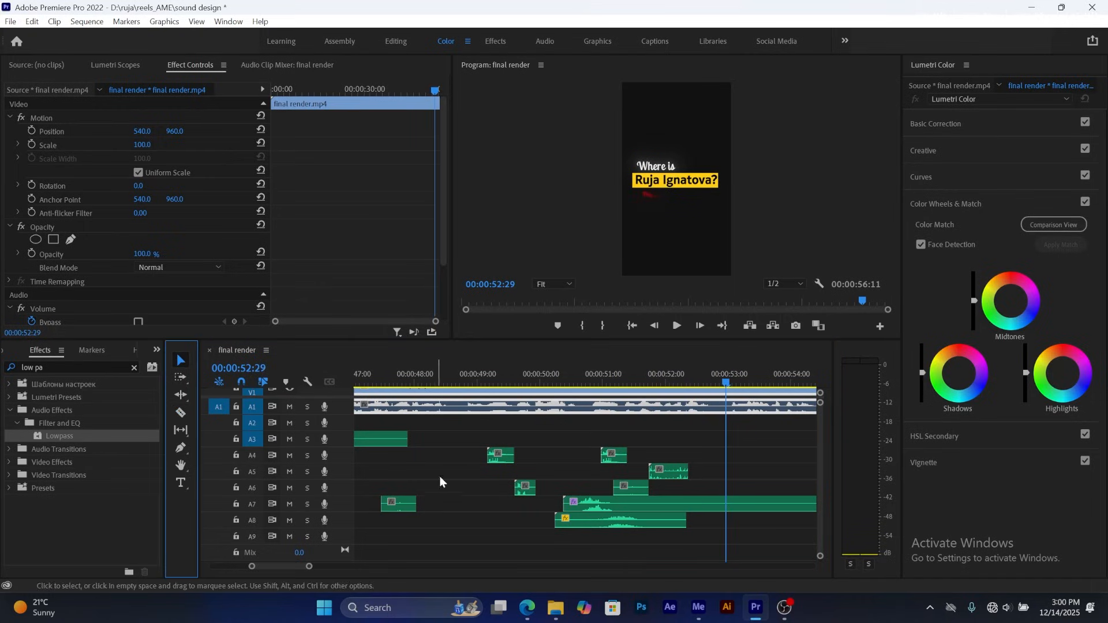
left_click_drag(612, 457, 741, 469)
key("space")
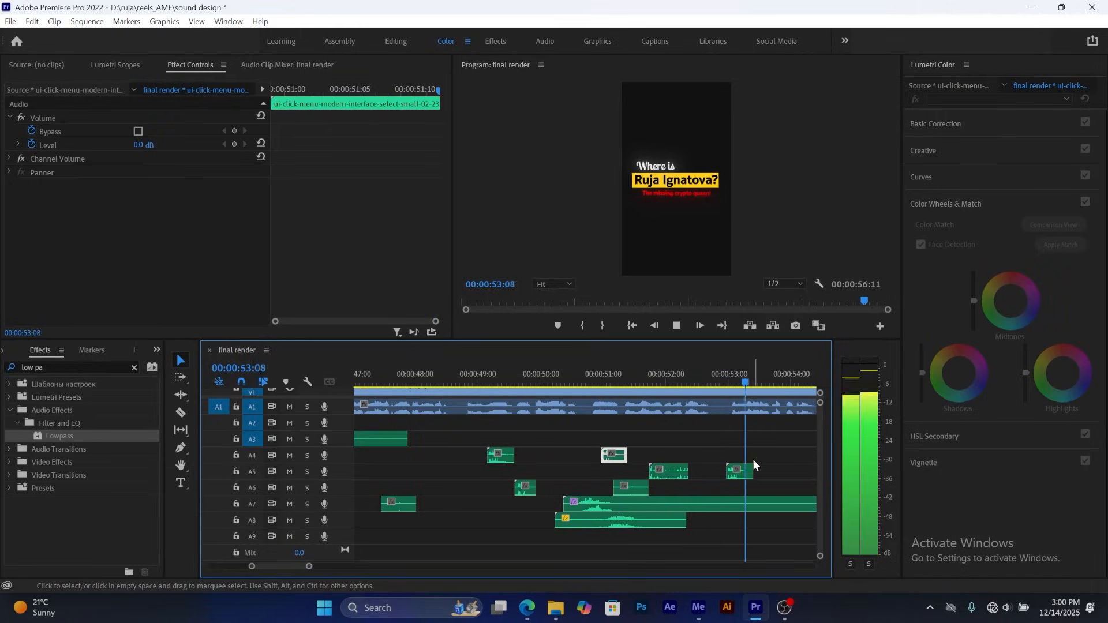
key("space")
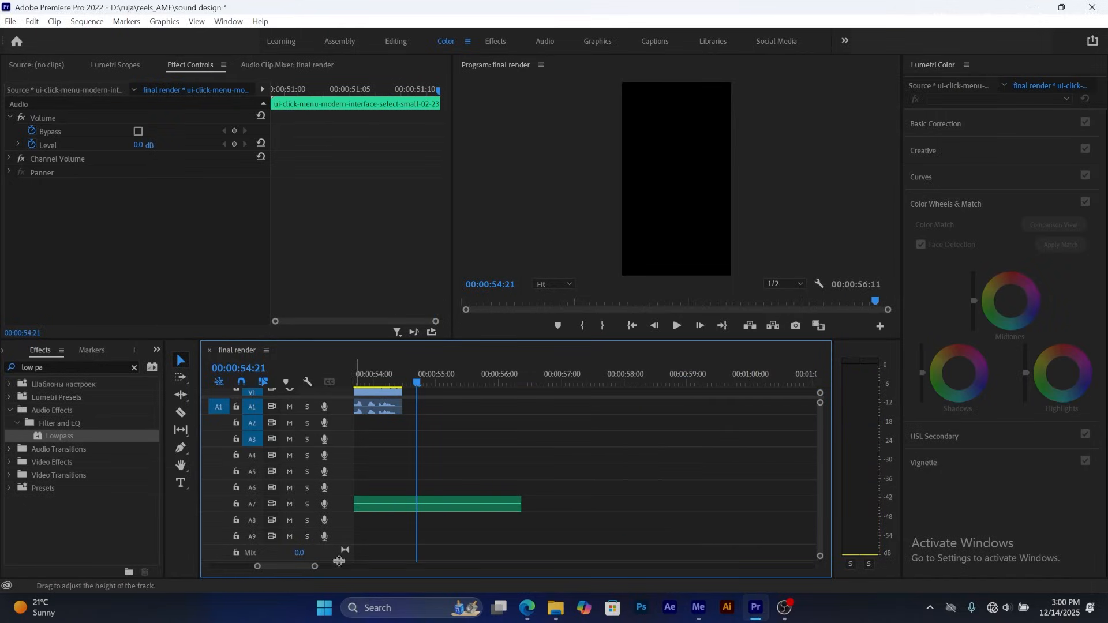
- Shorten the last whoosh on track A7 to end before the video does, at about 00:00:53:23, and select the swoosh on A8
left_click_drag(312, 570, 332, 568)
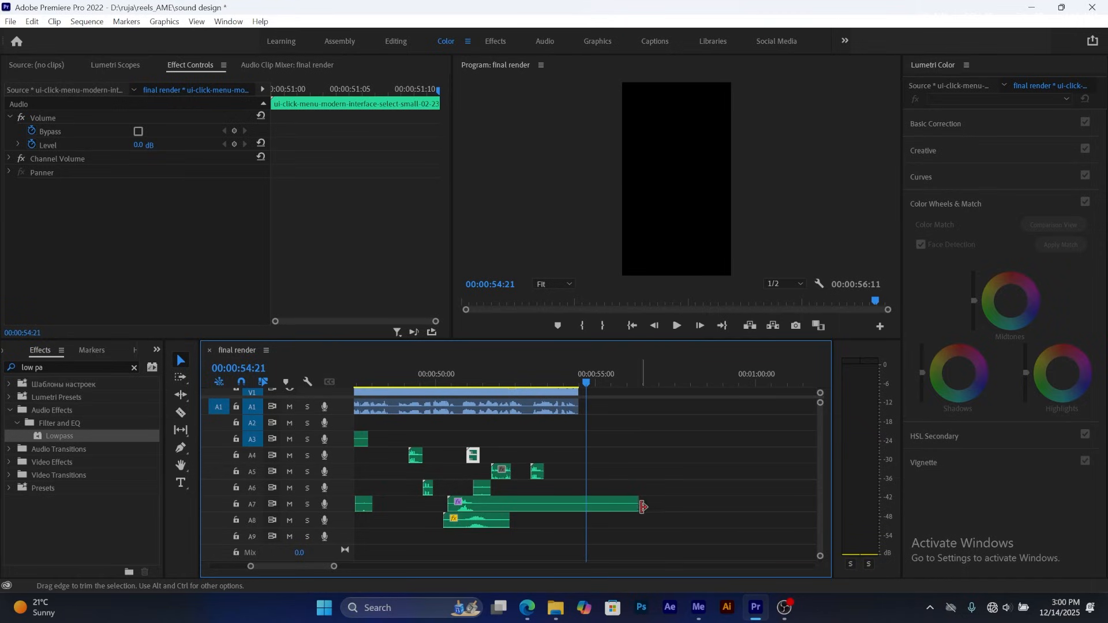
left_click_drag(637, 504, 554, 508)
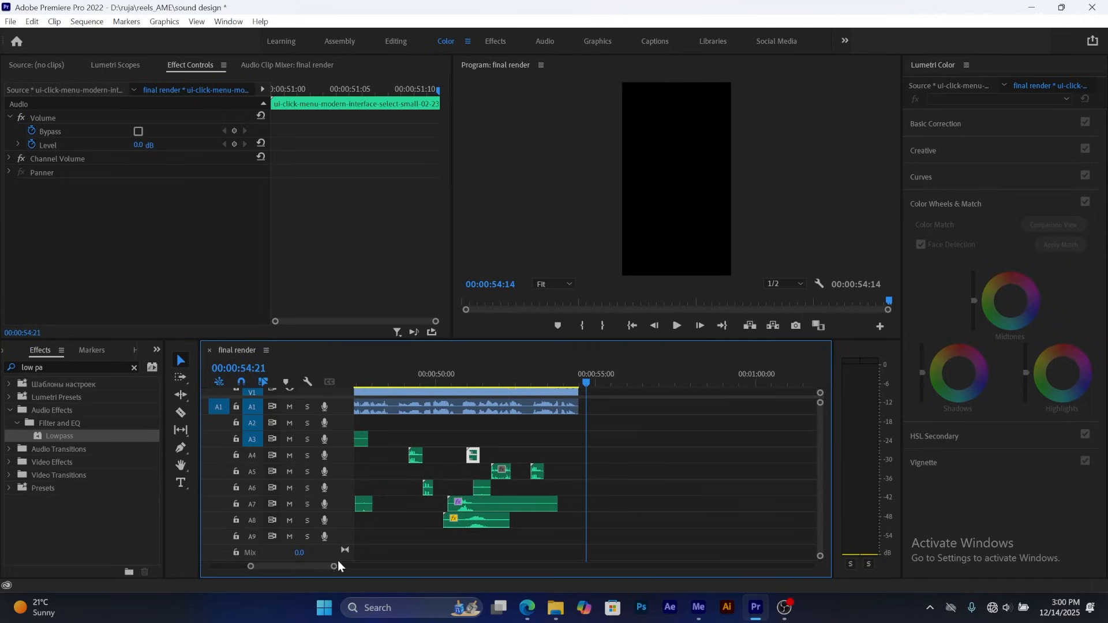
left_click(477, 523)
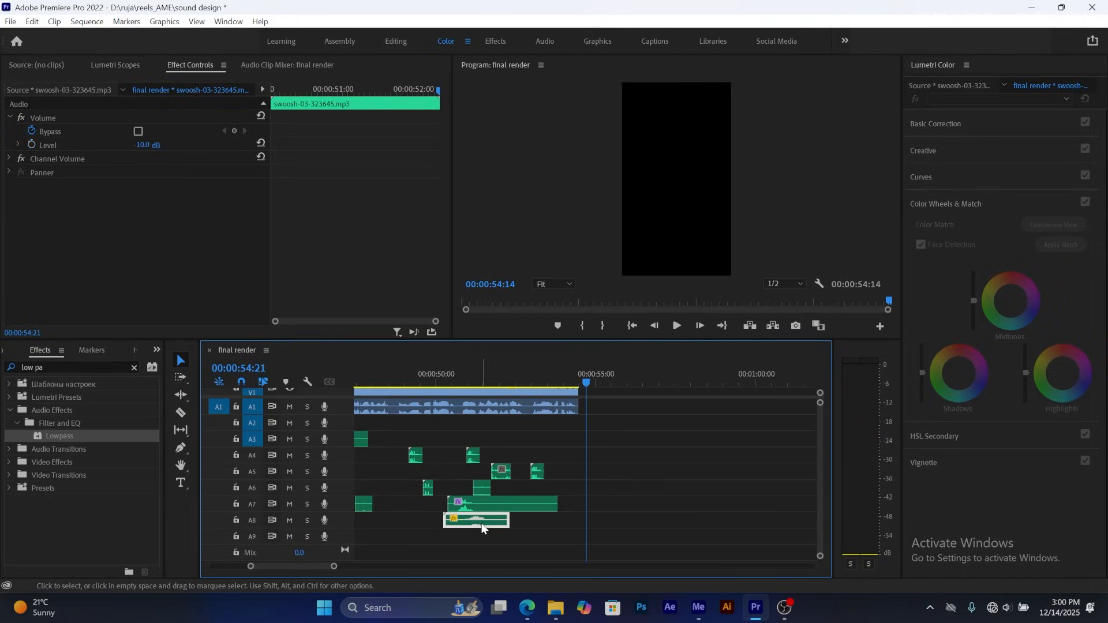
- Duplicate the swoosh from track A8 onto A4 at about 00:00:52:20, end it with the video, and play back the sequence
left_click_drag(481, 521, 551, 454)
left_click_drag(537, 381, 546, 387)
mouse_move(556, 387)
left_mouse_down()
mouse_move(579, 384)
mouse_move(531, 383)
mouse_move(556, 386)
mouse_move(544, 385)
left_mouse_up()
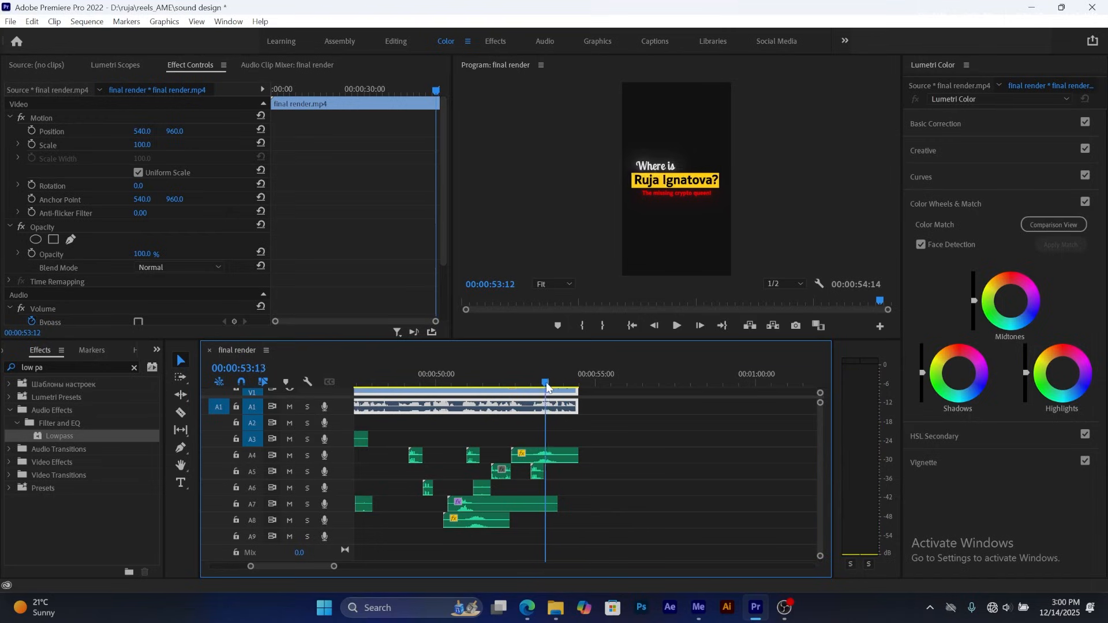
left_click_drag(555, 460, 570, 447)
left_click(565, 404)
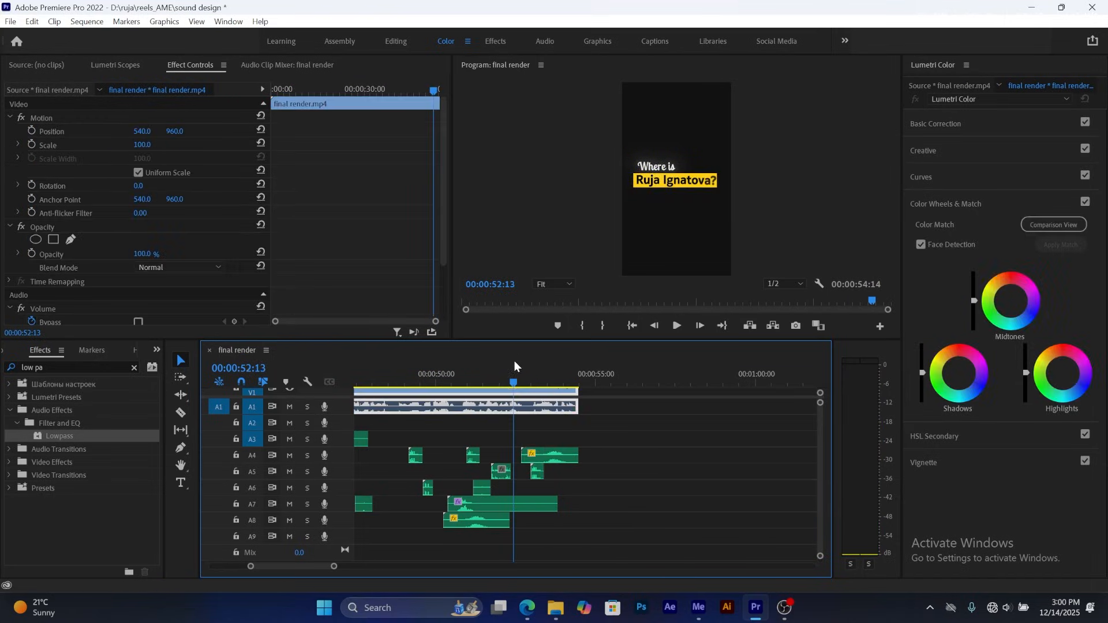
key("space")
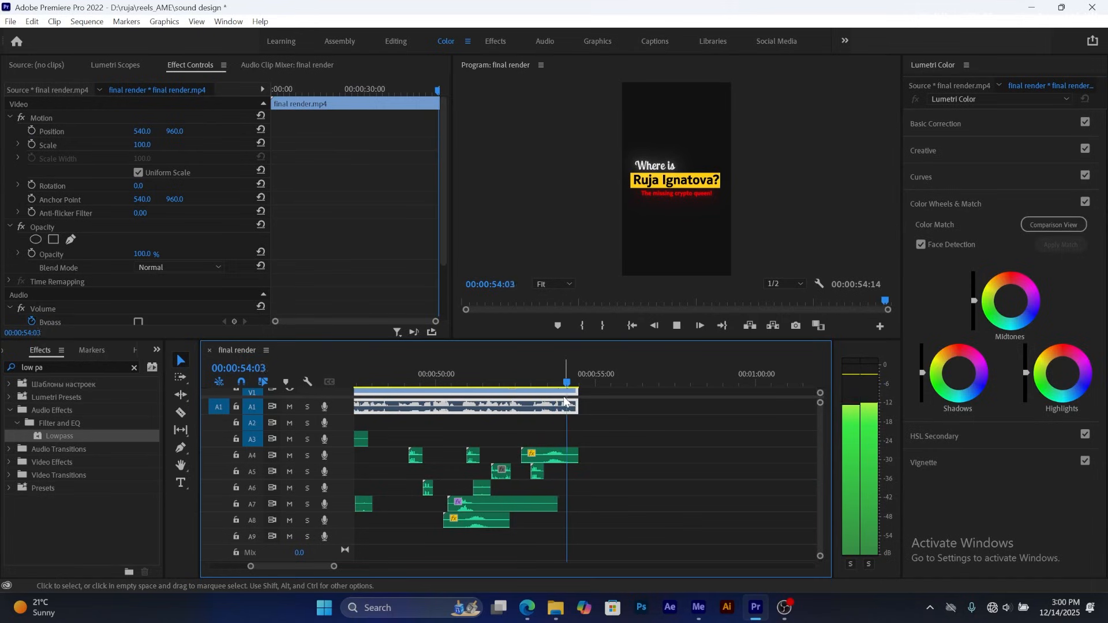
key("space")
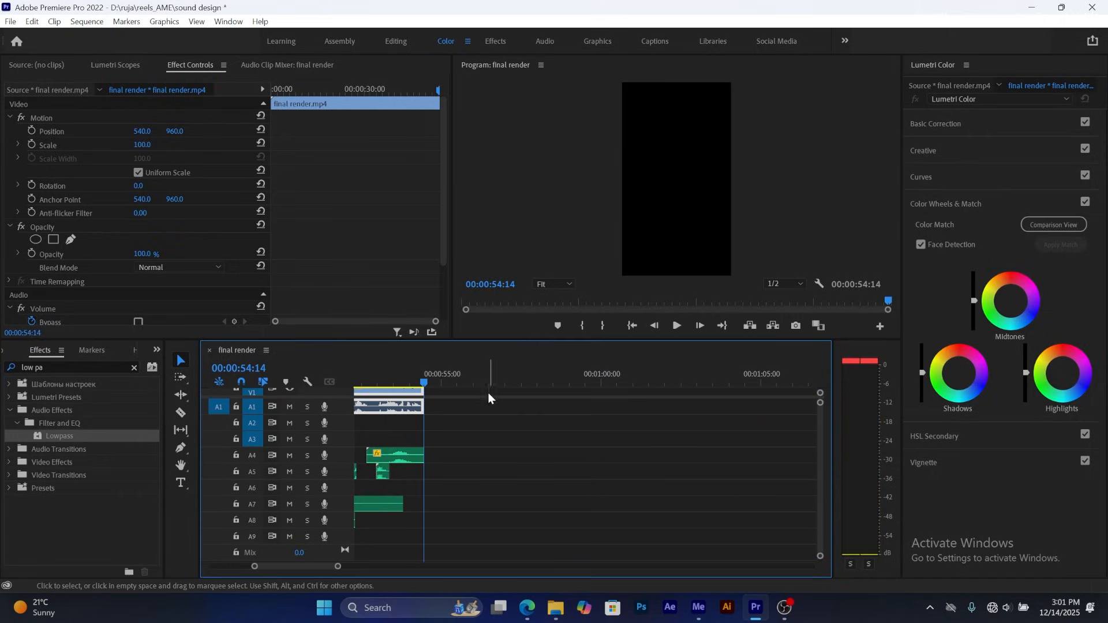
- Move the Nebula music clip on track A10 to the sequence start, cut it at 00:00:54:14, and delete the remainder
left_click_drag(337, 567, 390, 564)
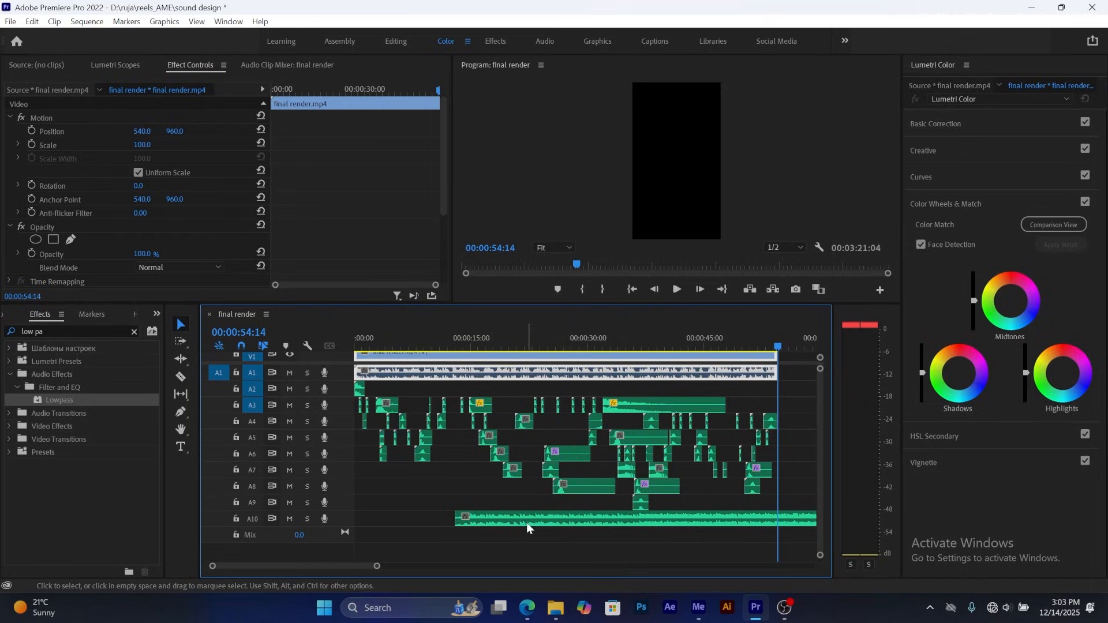
left_click_drag(525, 521, 424, 518)
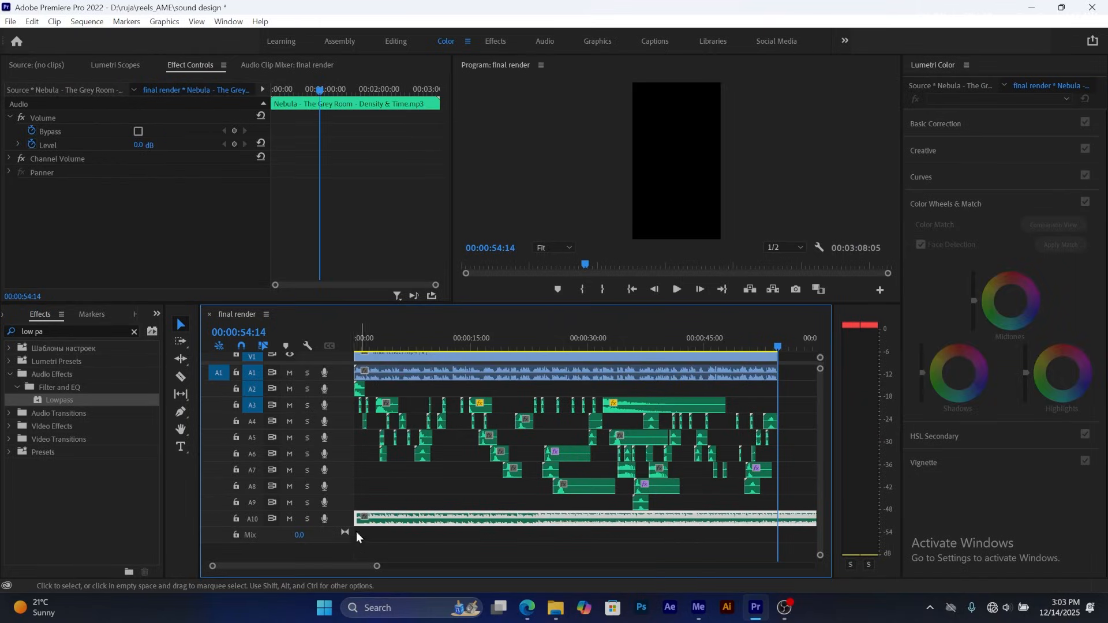
left_click(189, 378)
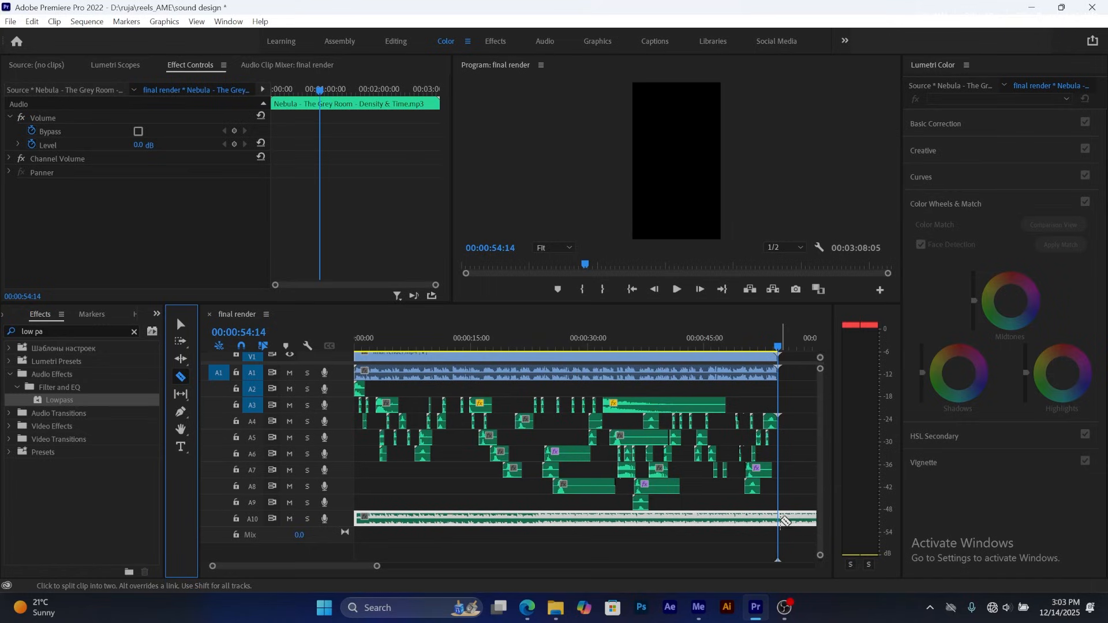
left_click(783, 520)
right_click(813, 522)
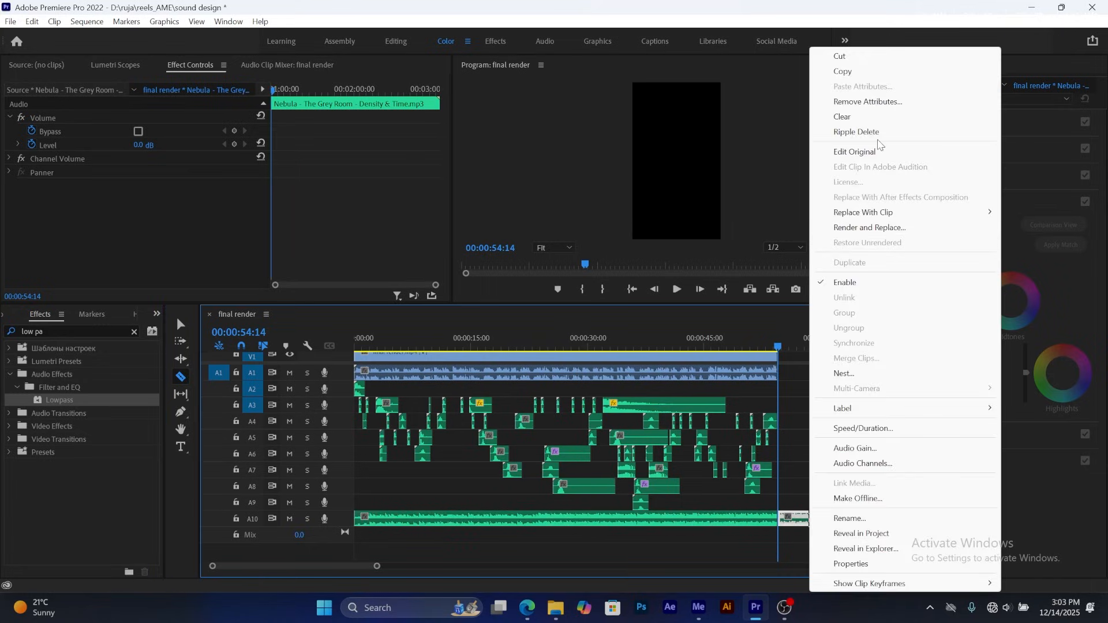
left_click(879, 132)
- Turn off Level keyframing on the A10 music clip, set its volume level to -18 dB, and play the sequence from the start
key("Home")
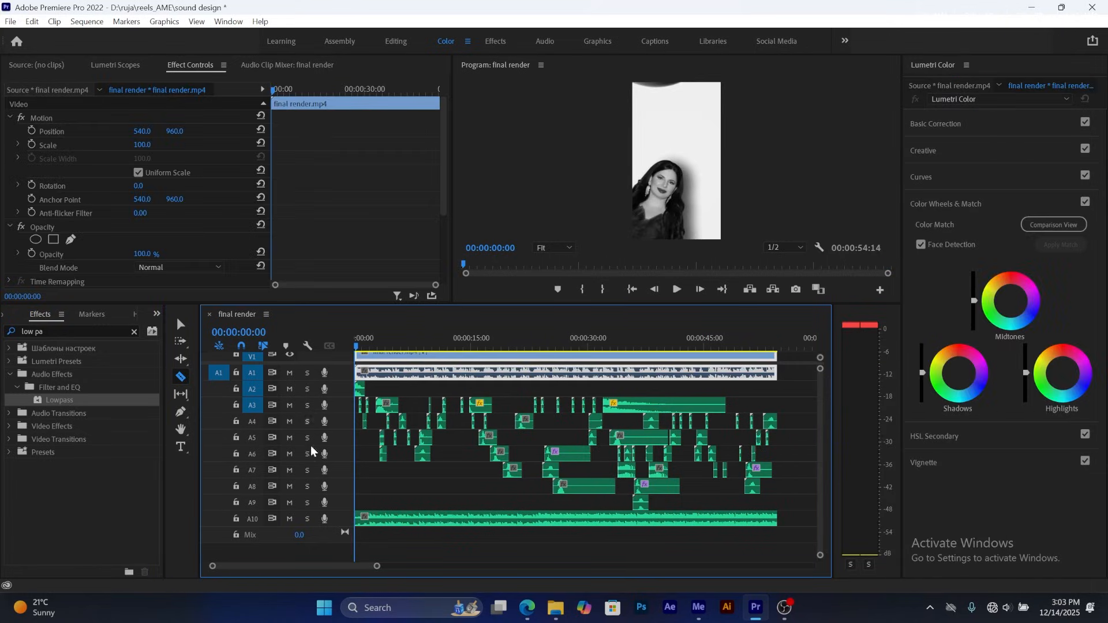
key("v")
left_click(443, 522)
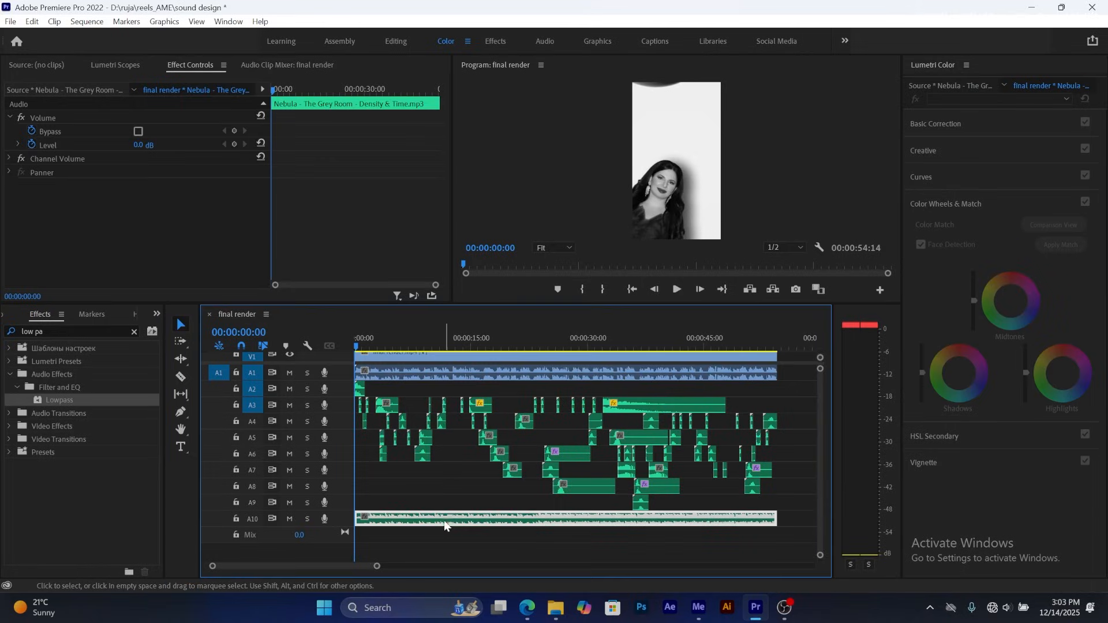
left_click(31, 144)
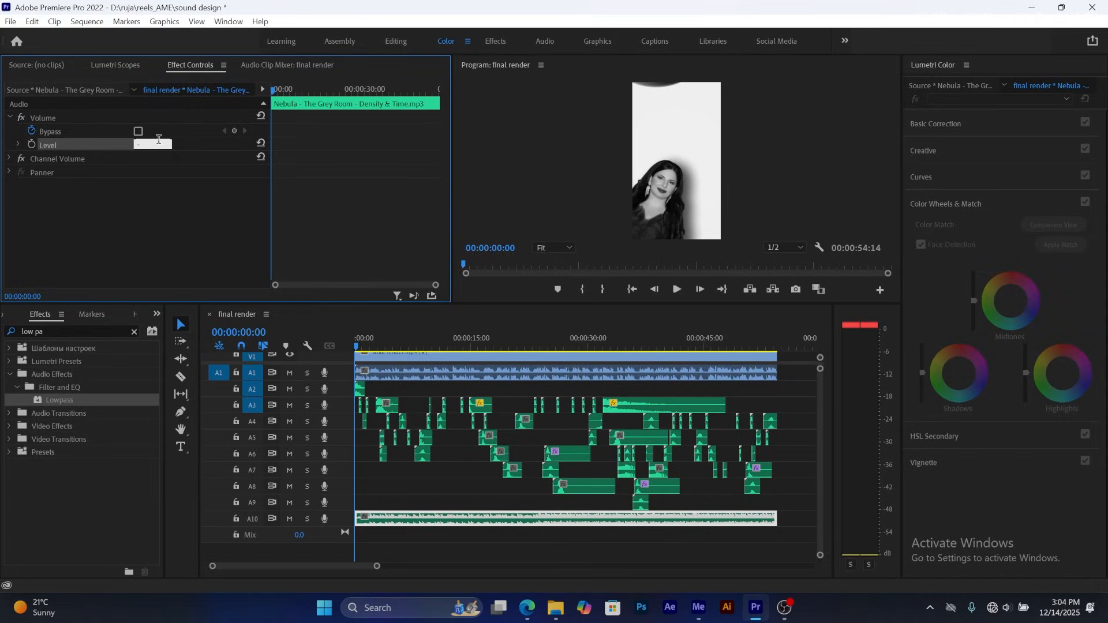
left_click(172, 241)
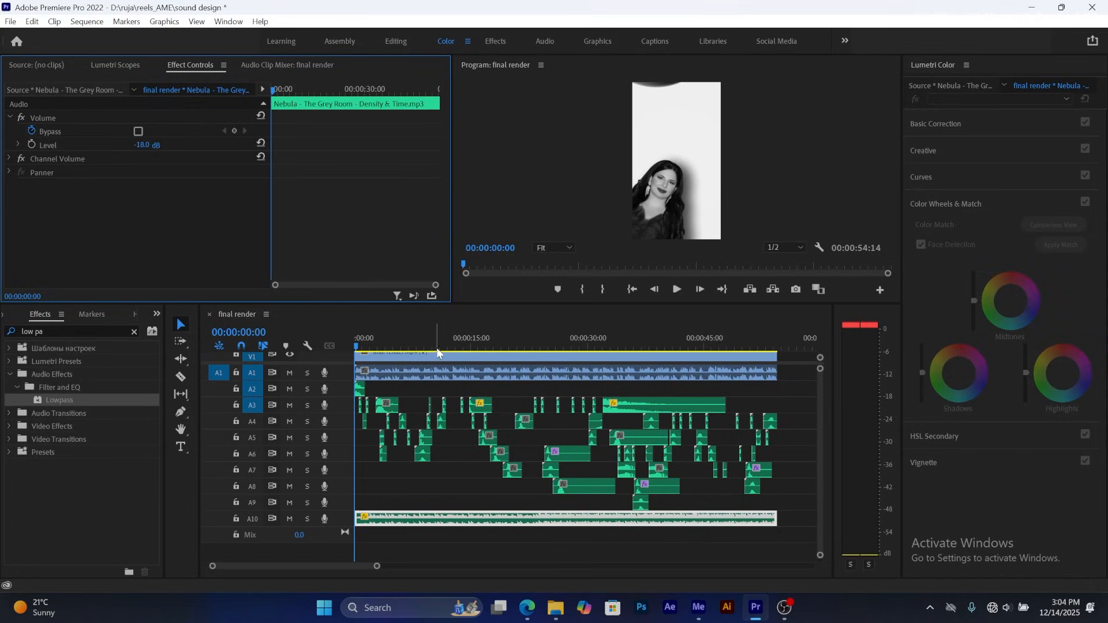
left_click_drag(405, 341, 299, 337)
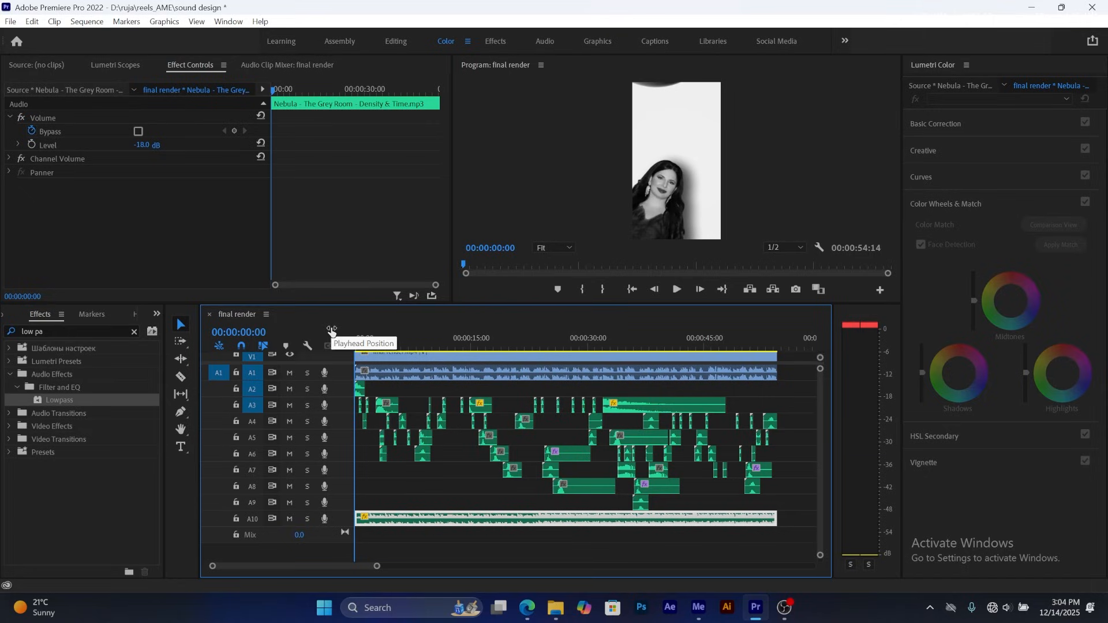
key("space")
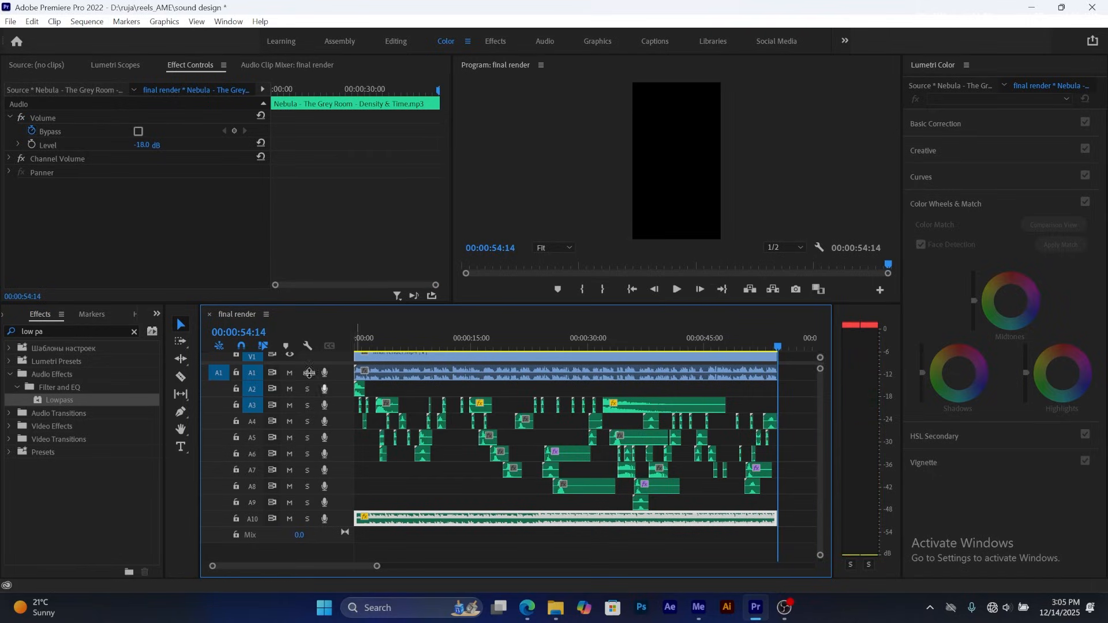
- Lower the A10 music clip's volume level to -25 dB and play the sequence from the start
left_click(145, 165)
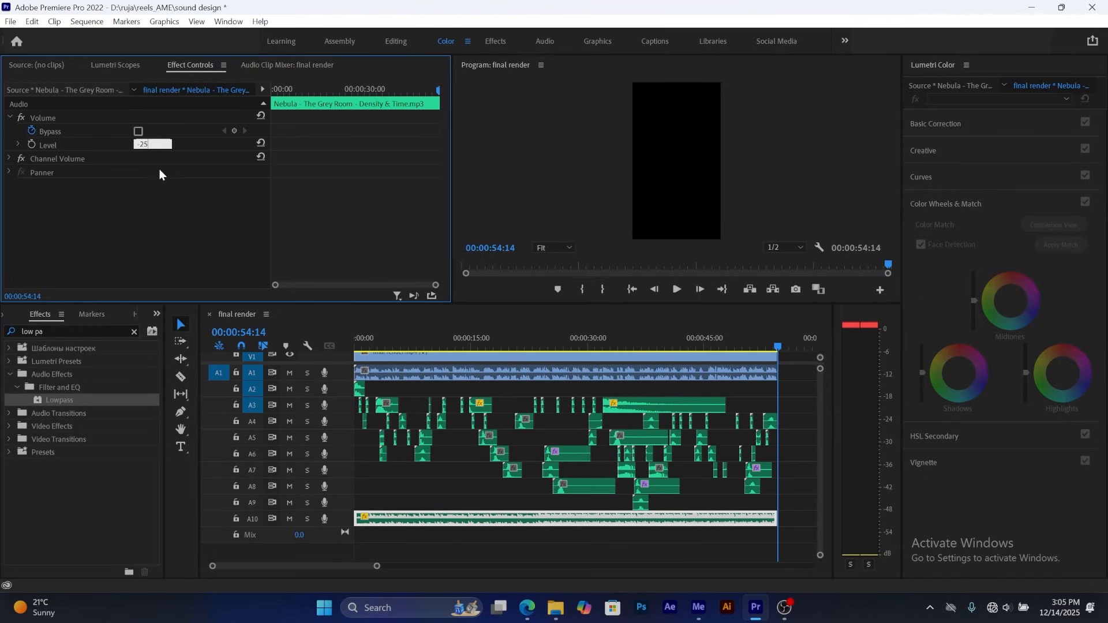
left_click_drag(414, 340, 268, 345)
key("space")
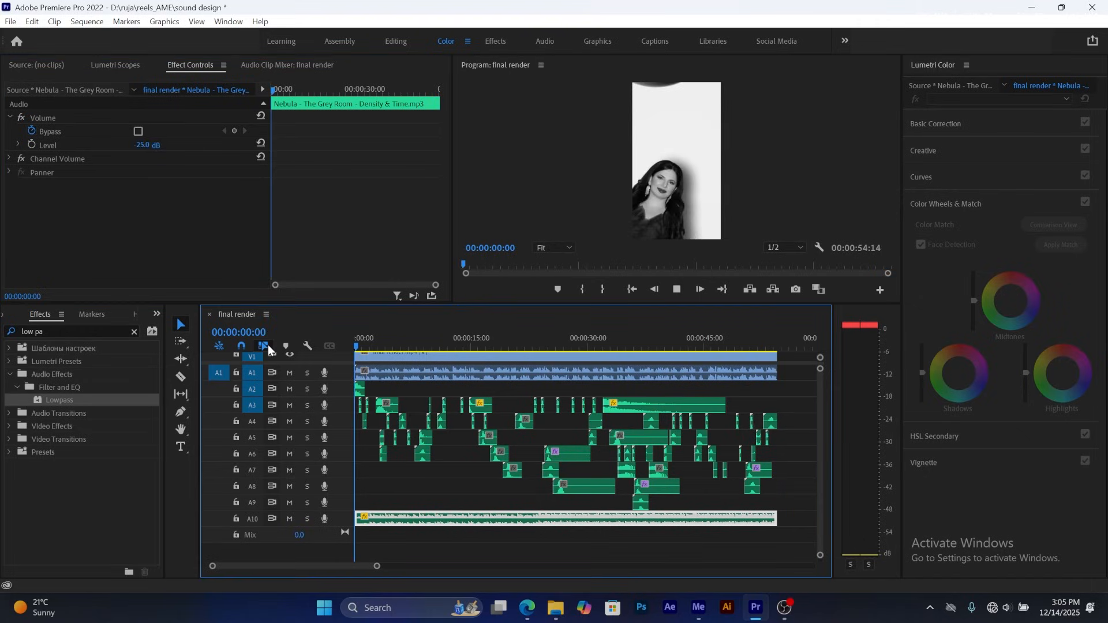